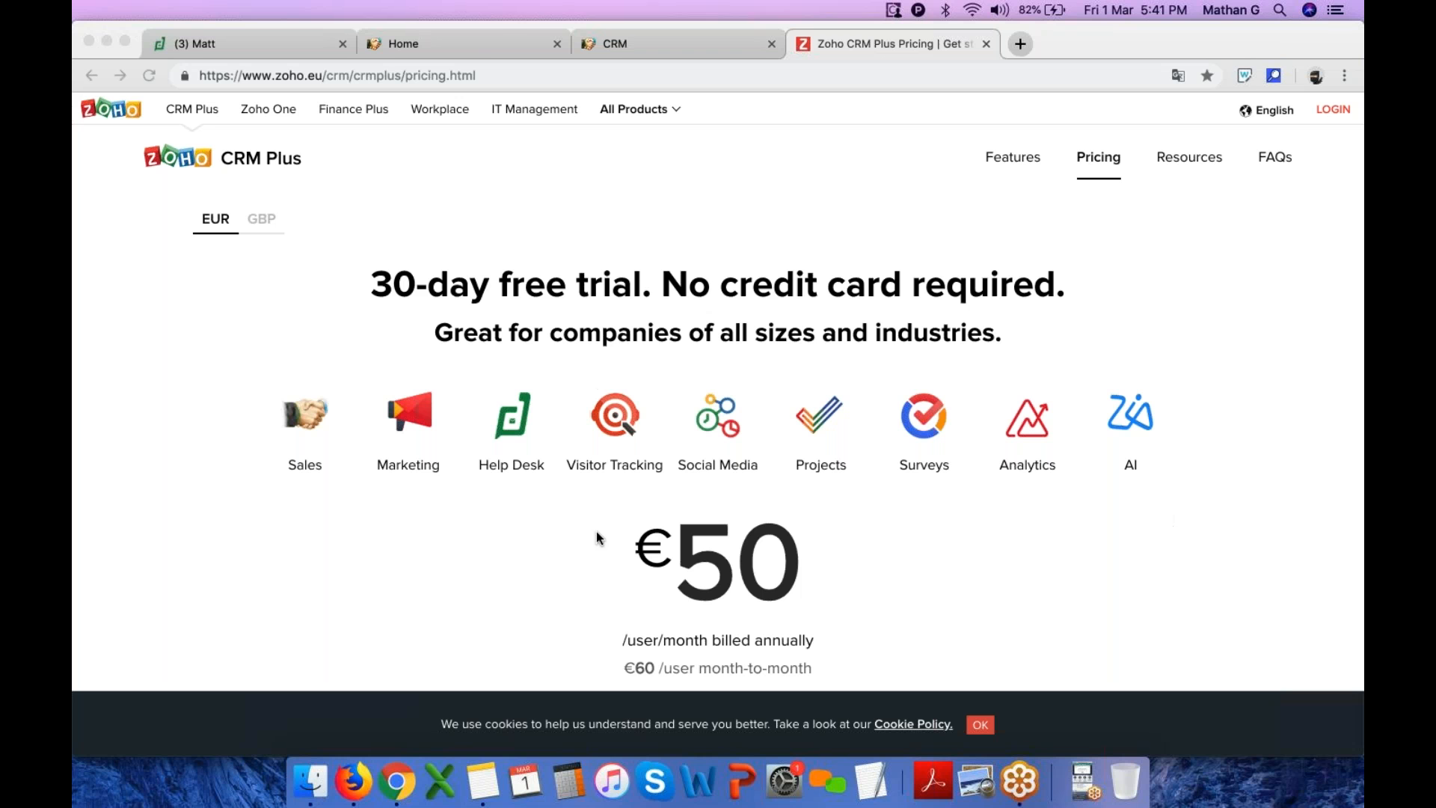
Switch to the CRM home tab and review the dashboard charts
click(491, 47)
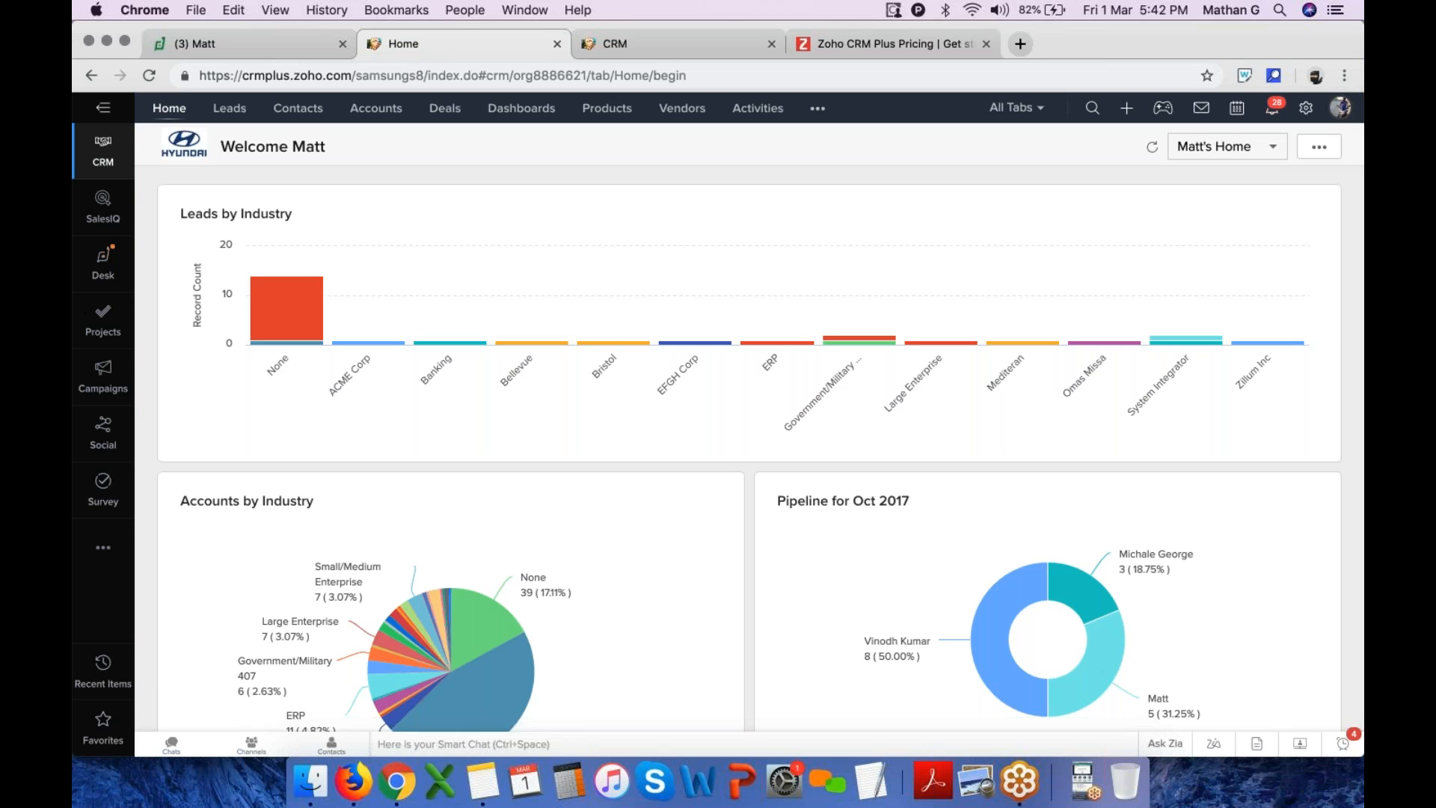
scroll(536, 295, down, 2)
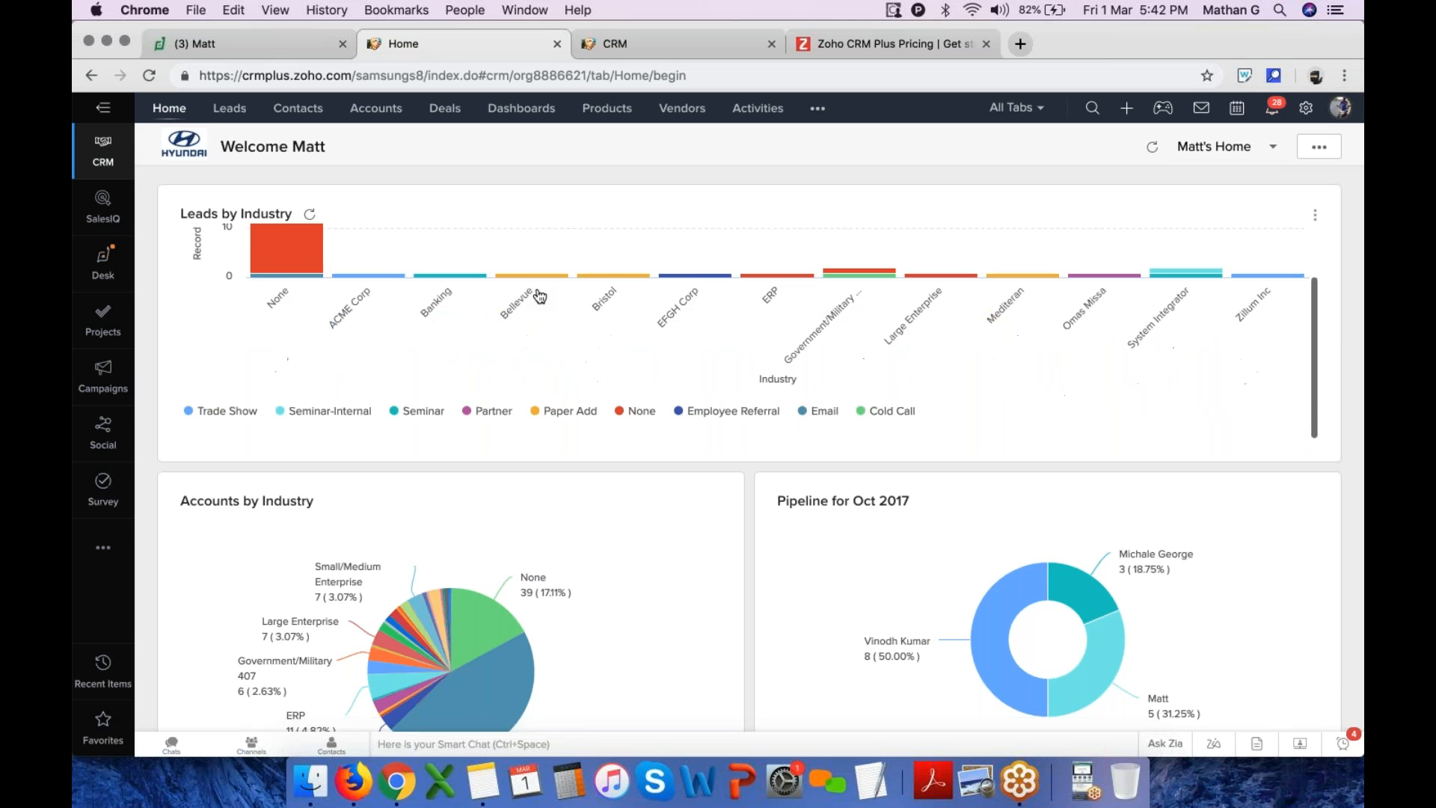
scroll(486, 500, down, 7)
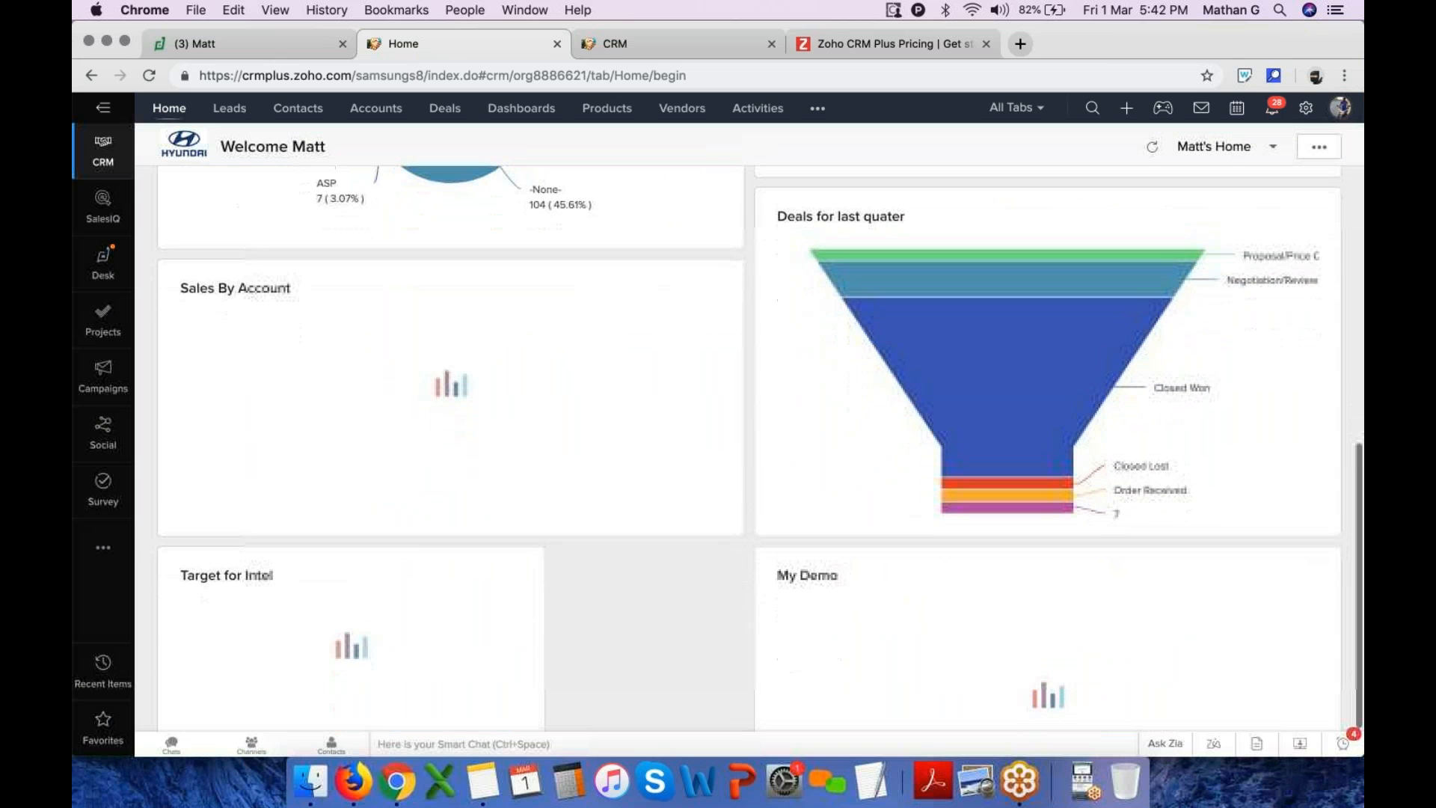
scroll(486, 500, up, 7)
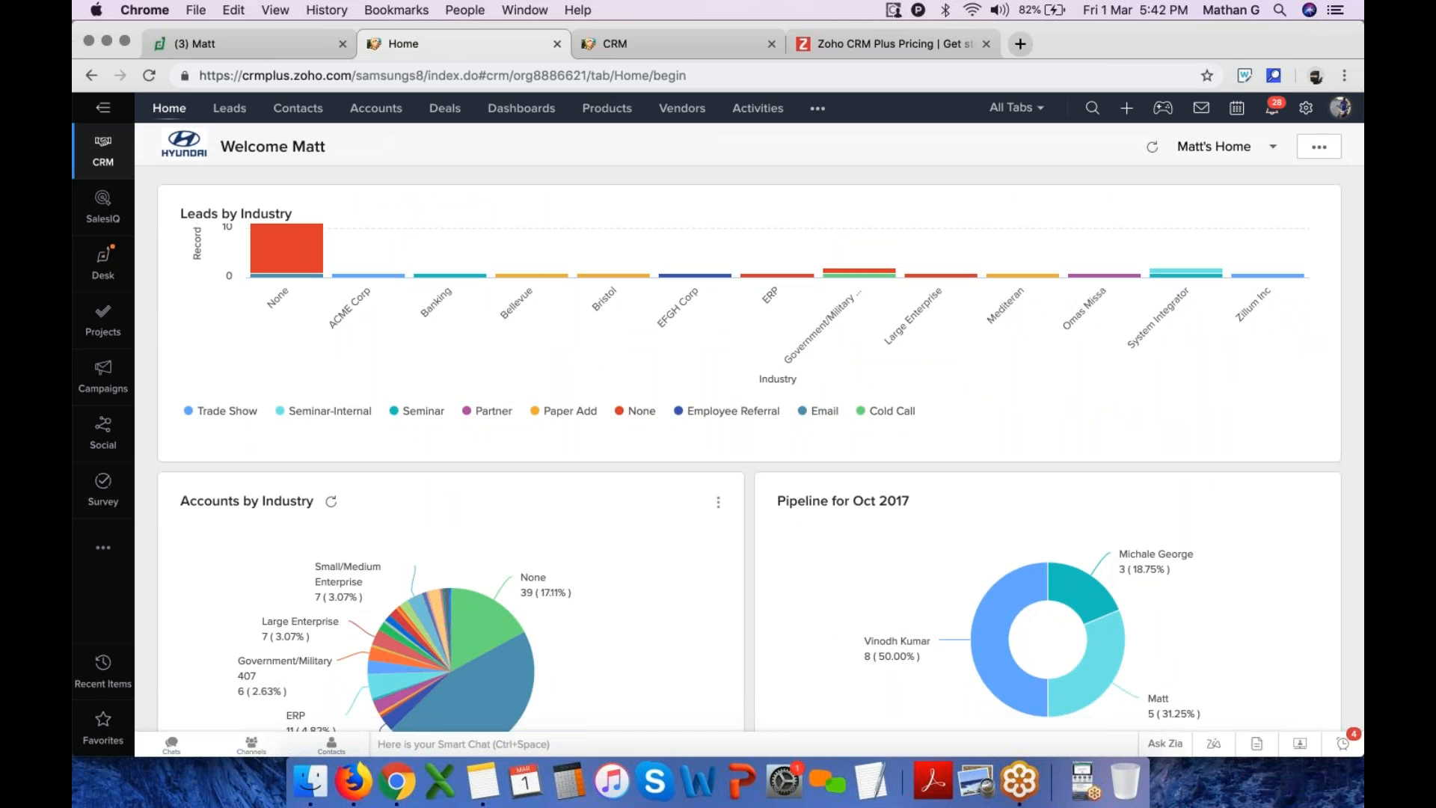
scroll(753, 497, down, 3)
scroll(754, 497, up, 3)
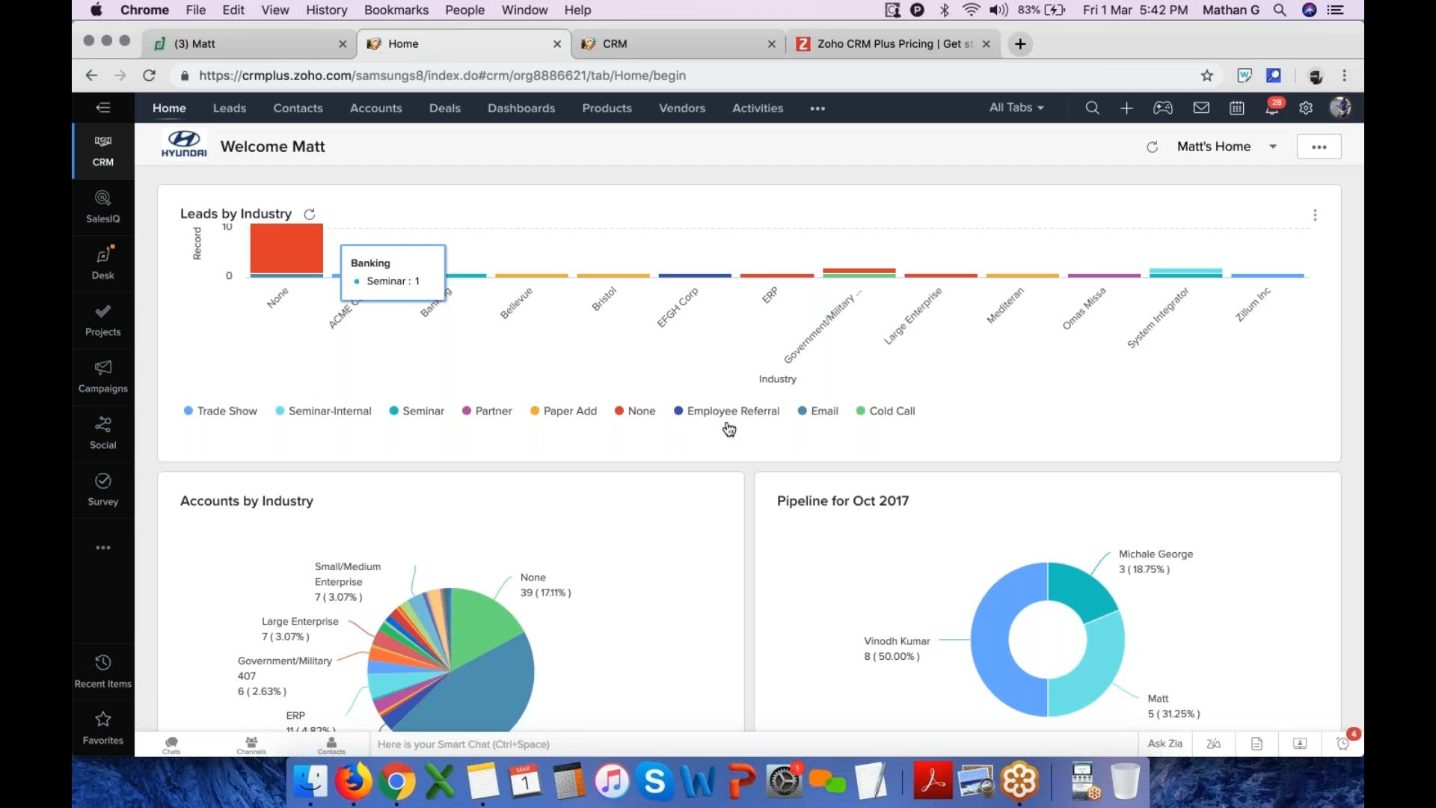
scroll(1125, 283, down, 5)
scroll(1126, 283, up, 5)
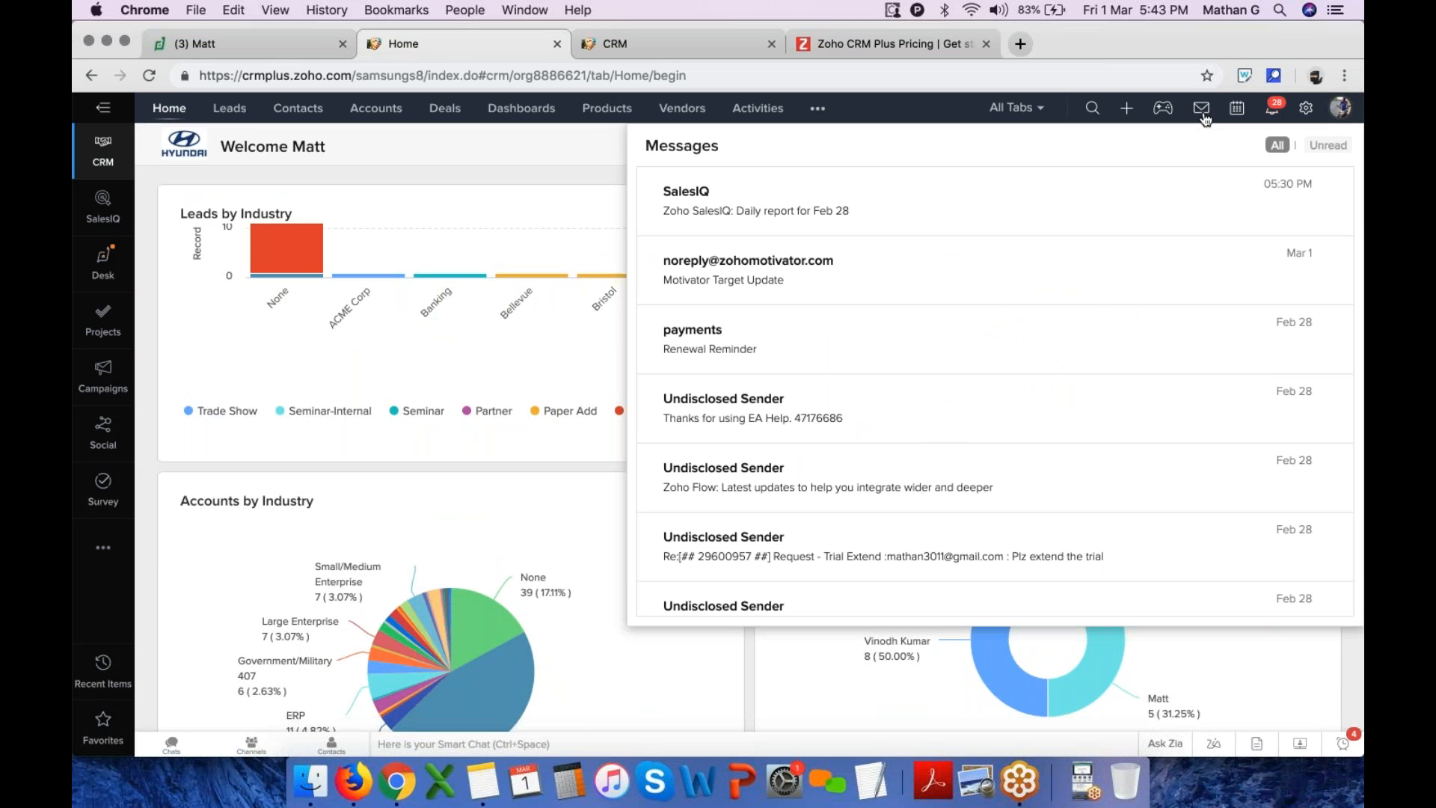
Review the Gmail IMAP integration in Setup's Email channel settings and exit Setup
click(561, 150)
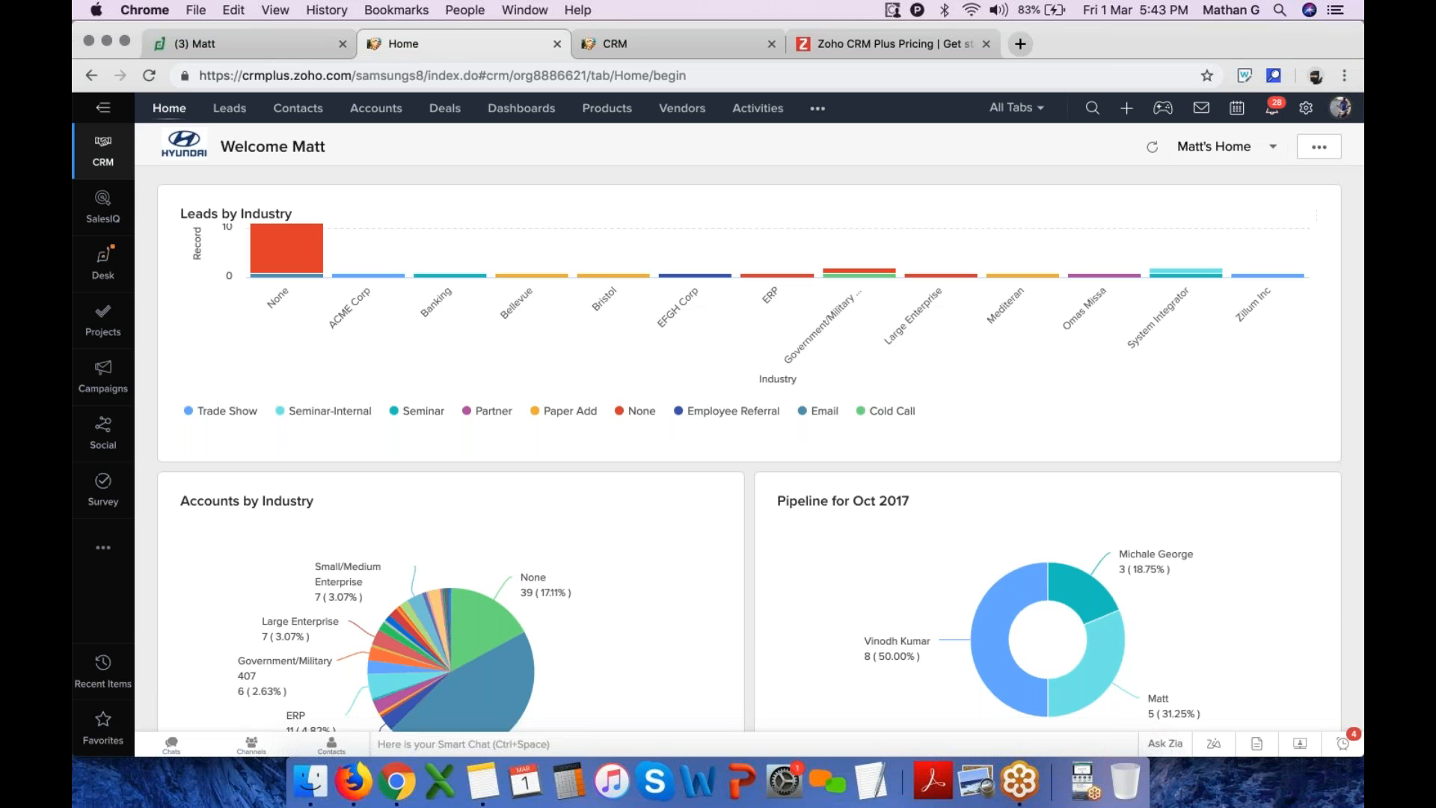
click(1306, 108)
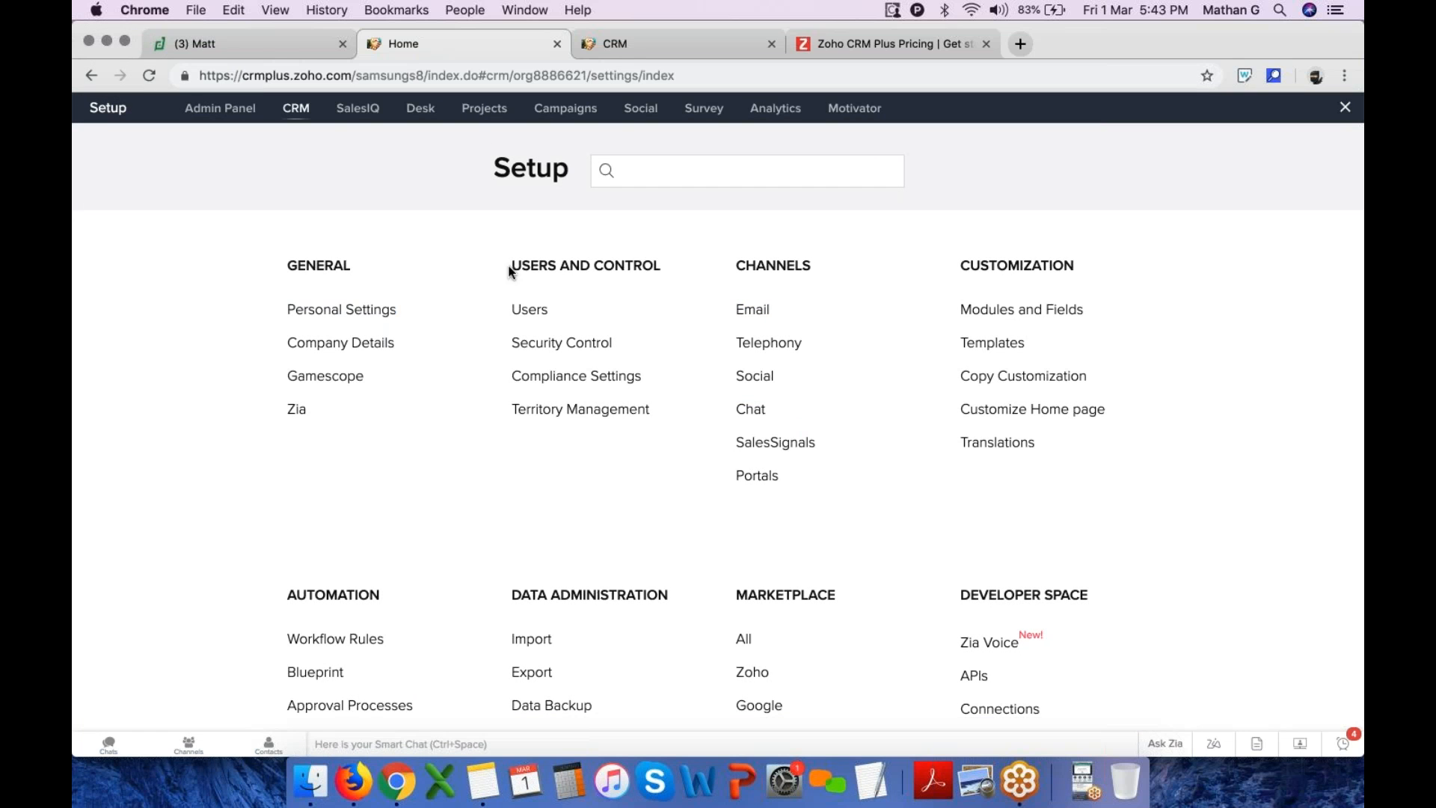
click(763, 312)
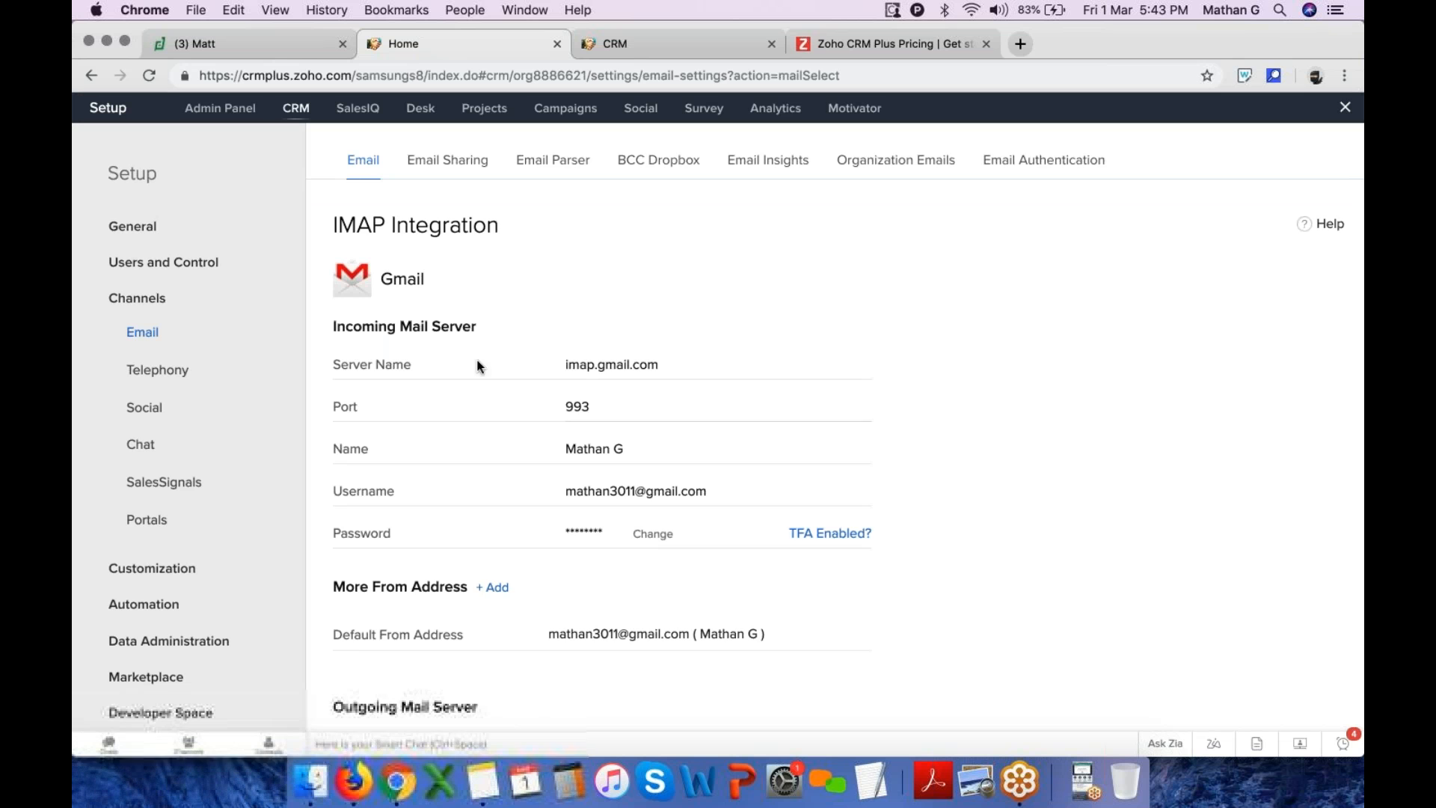
scroll(583, 333, down, 2)
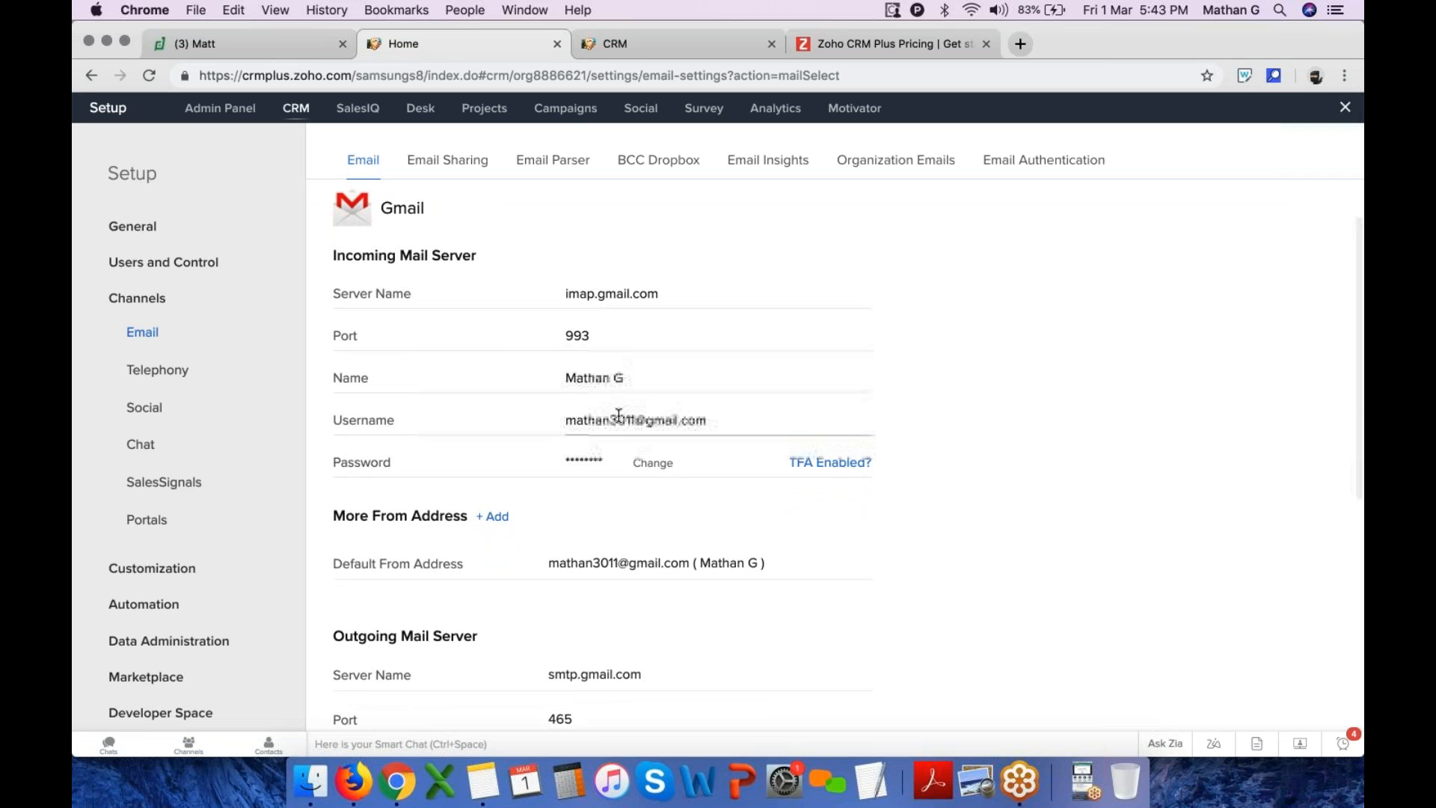
drag(564, 420, 796, 426)
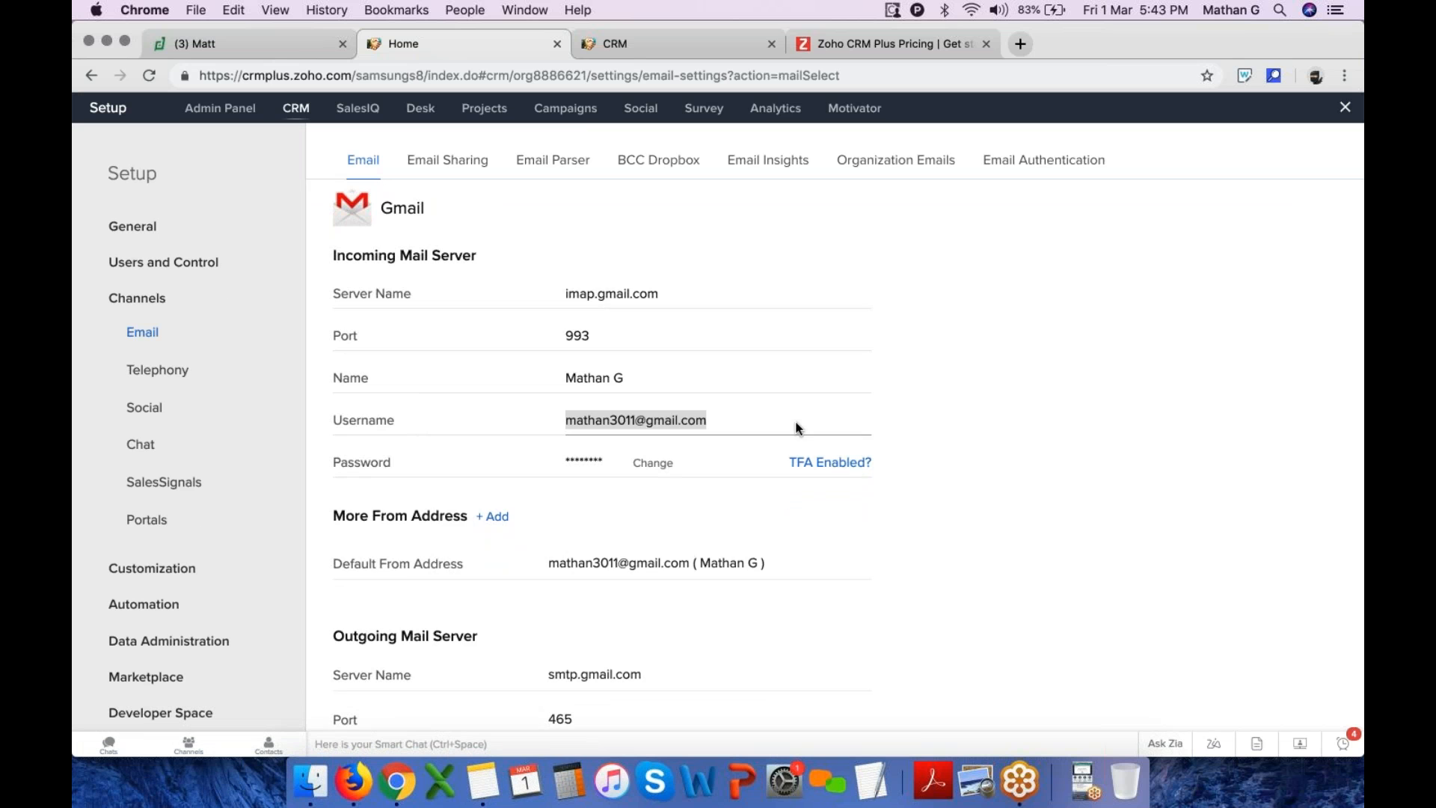
scroll(731, 528, up, 2)
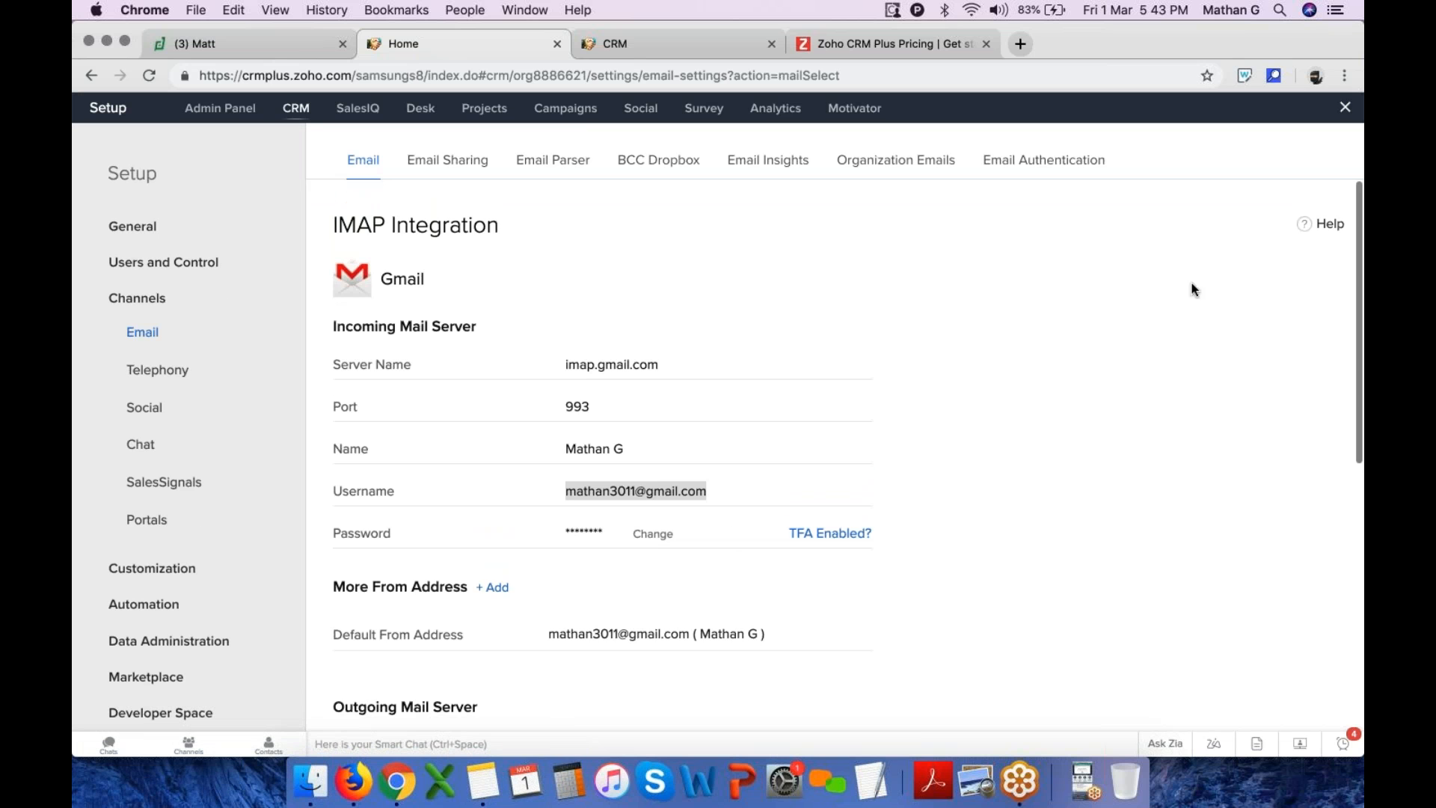
click(1349, 108)
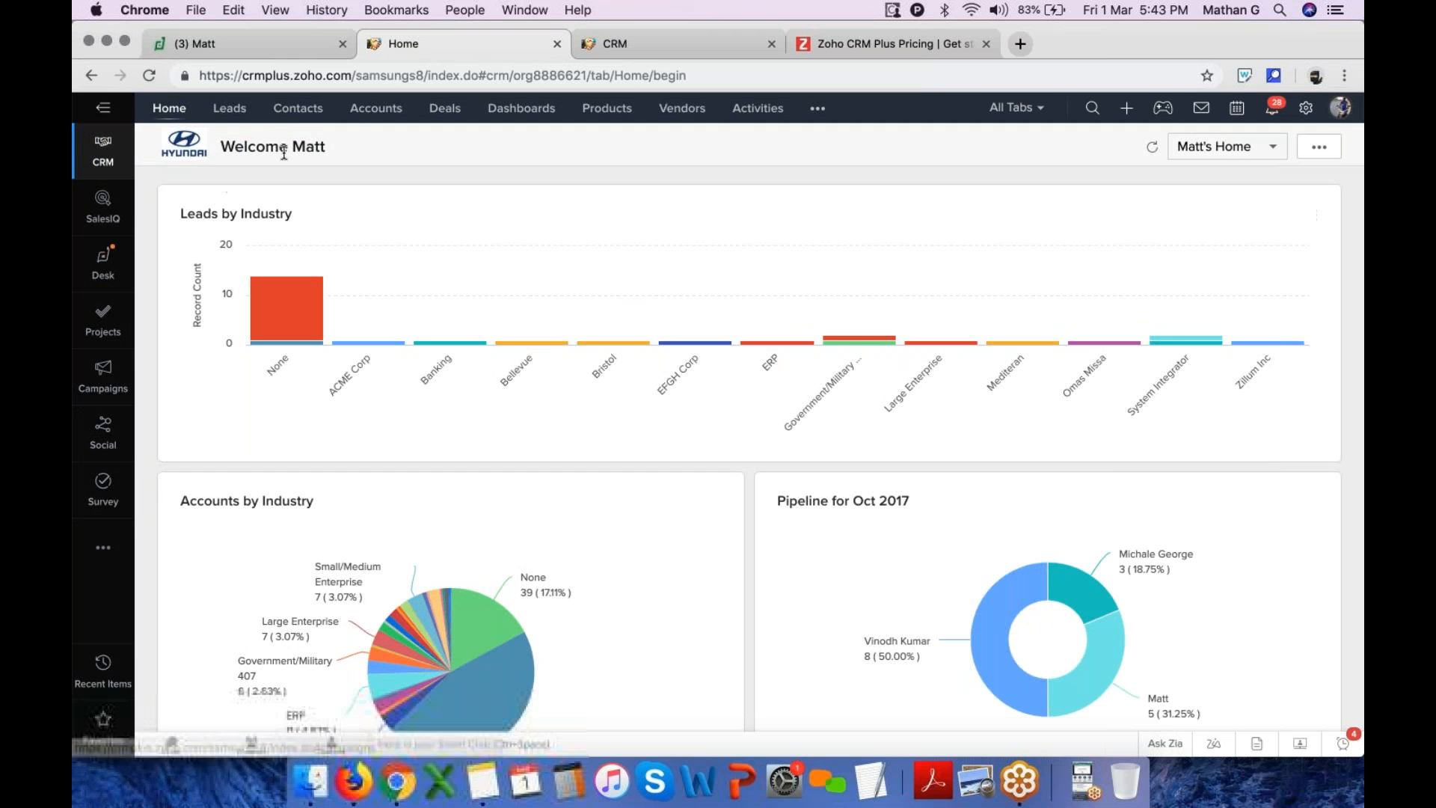
Open the contact record linked to the Hp account from the Contacts list
click(230, 108)
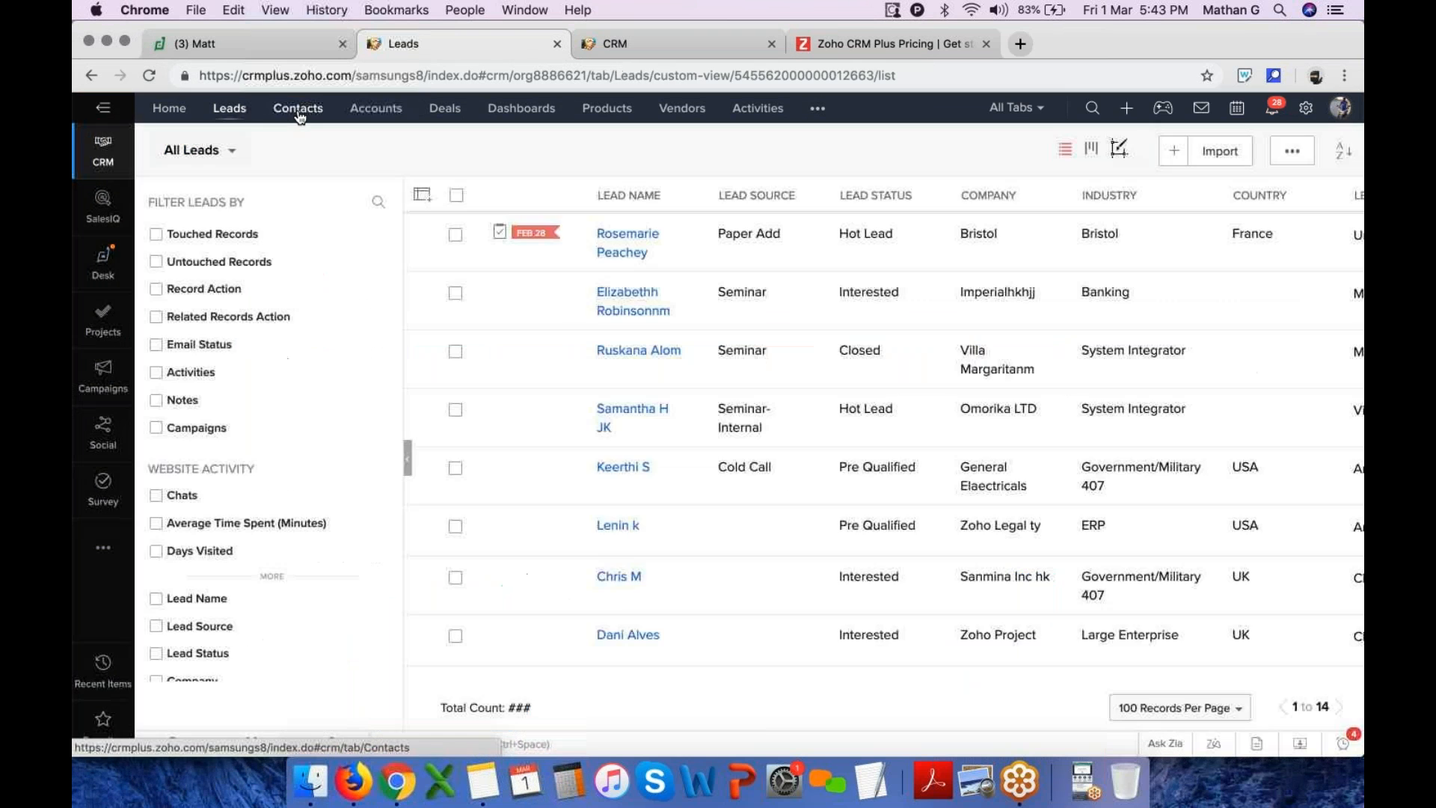
click(299, 112)
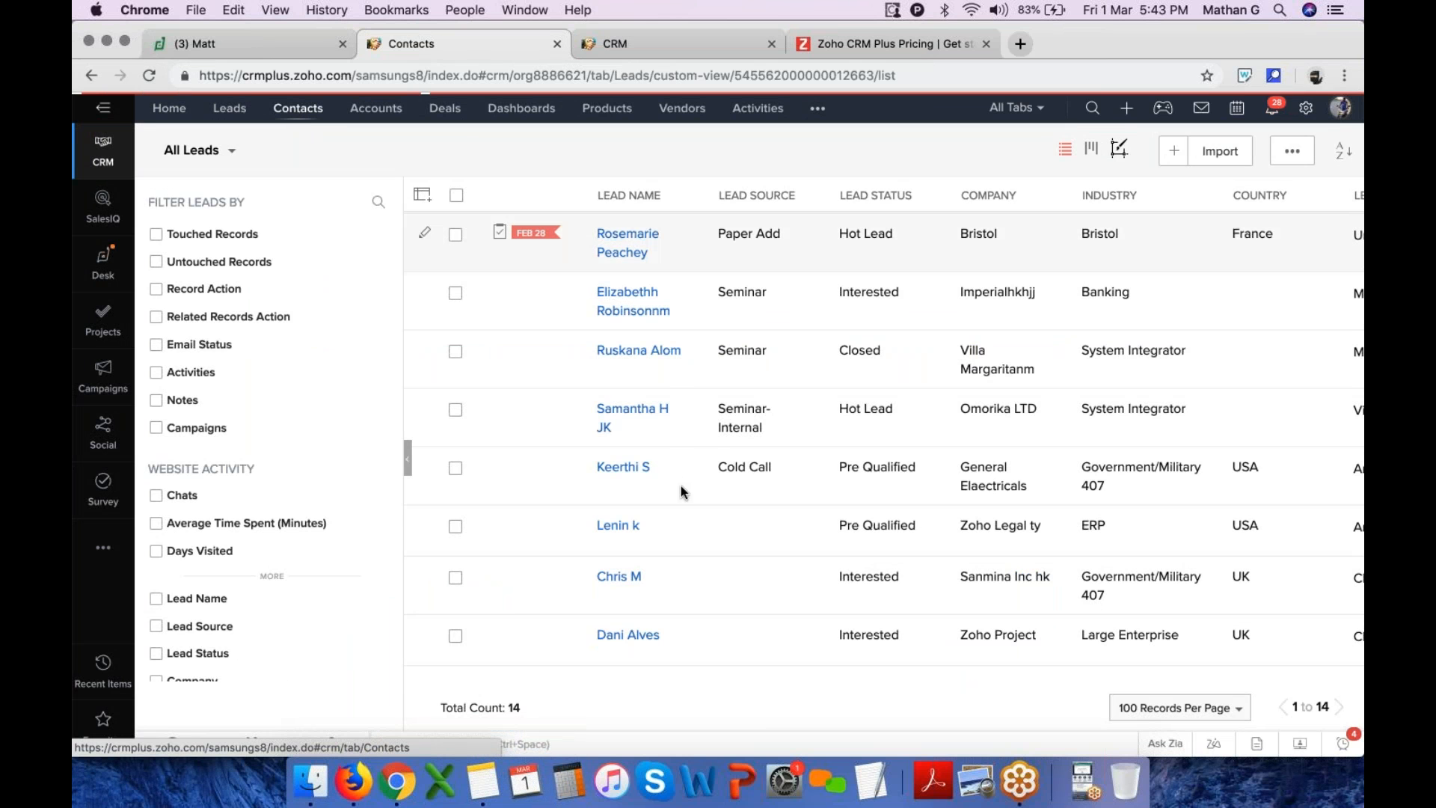
scroll(674, 477, down, 10)
scroll(673, 449, down, 10)
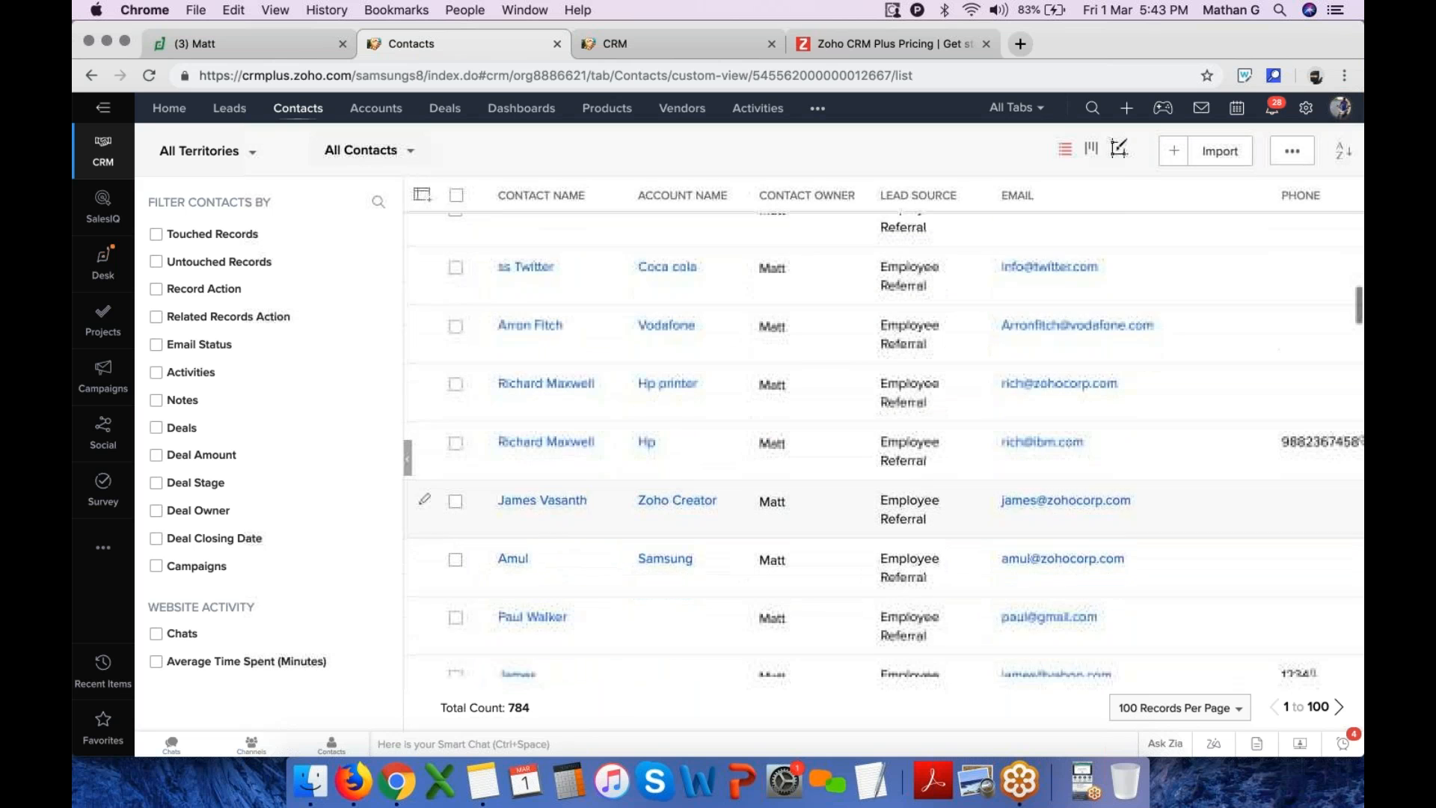
click(552, 444)
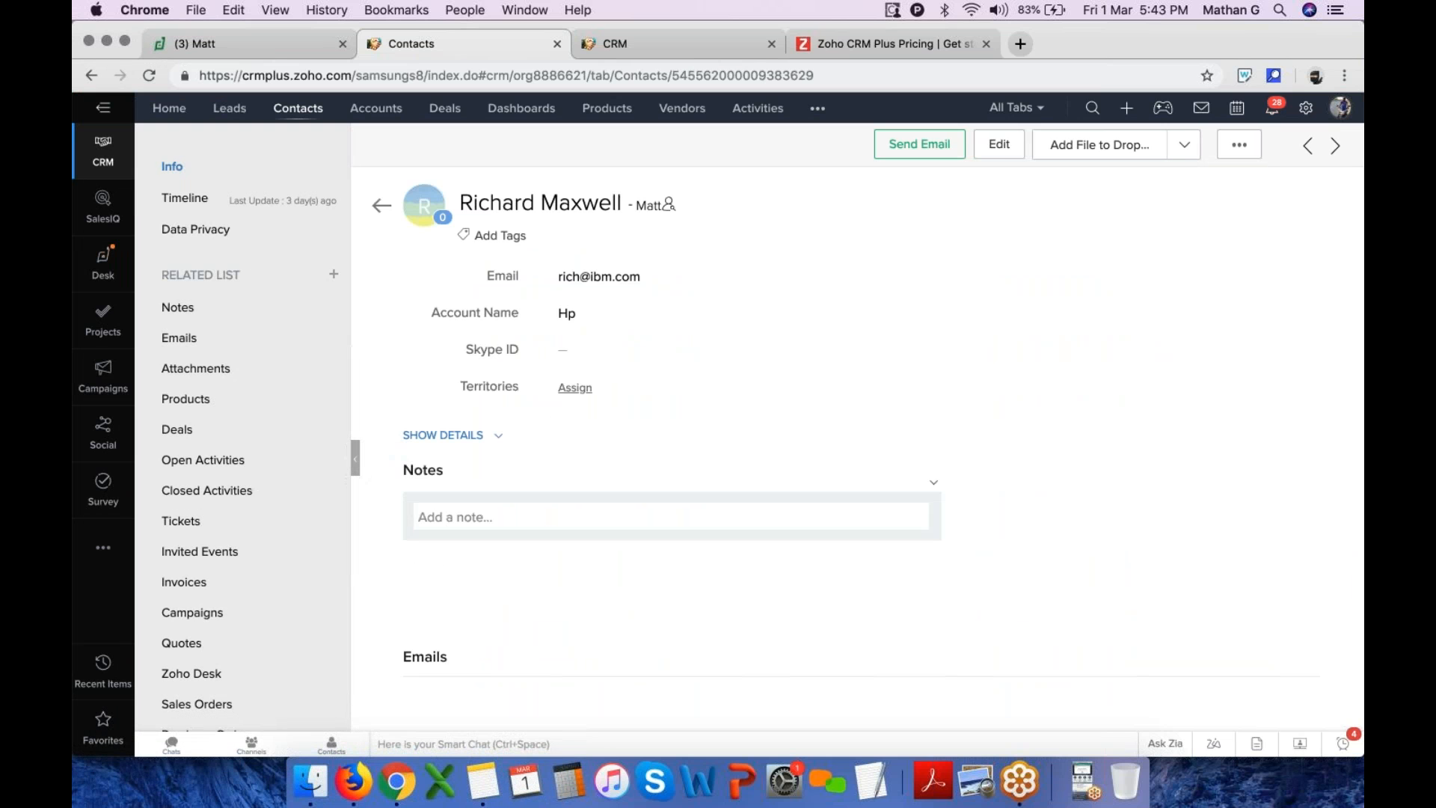
Start a new email to the contact and type a greeting line in the body
click(926, 151)
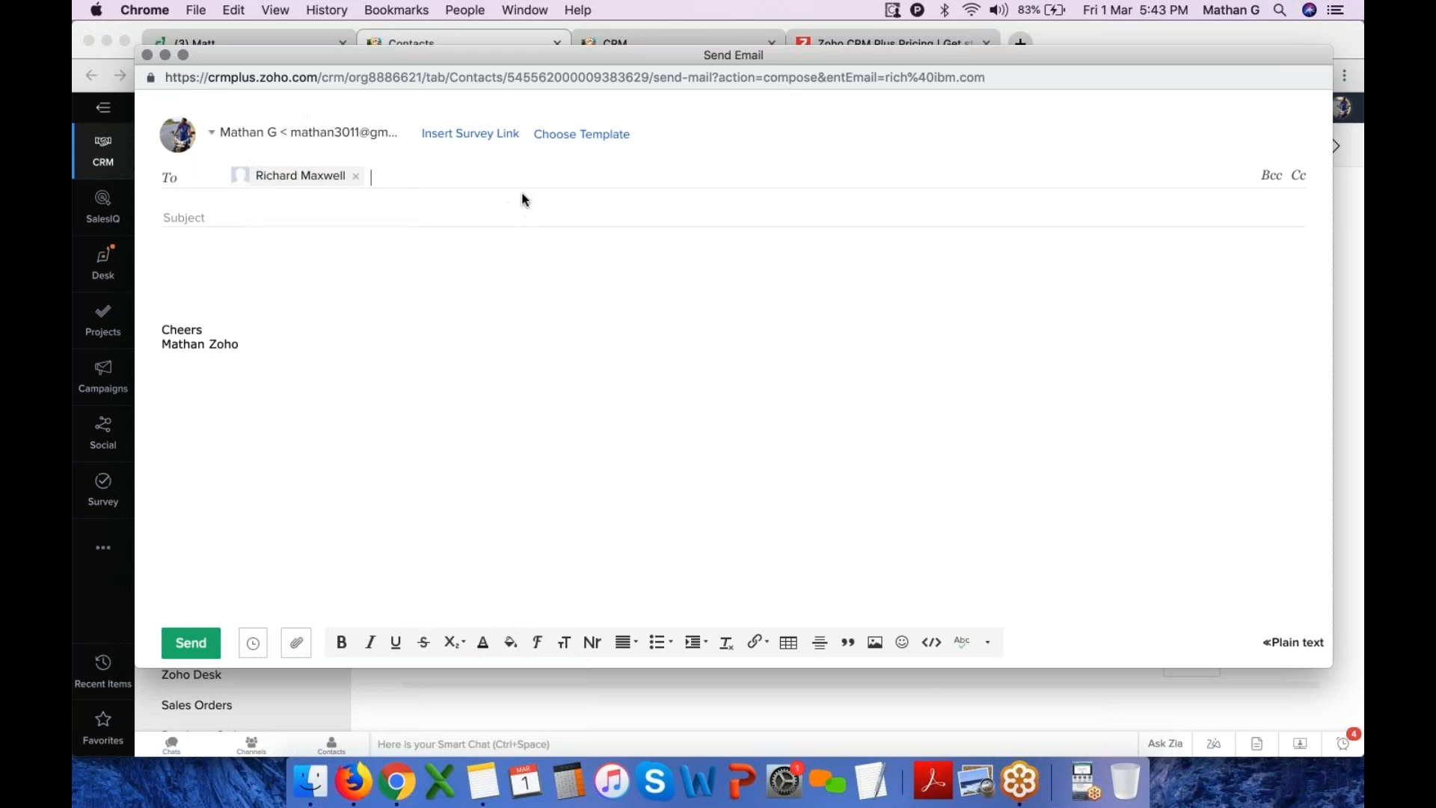
click(200, 260)
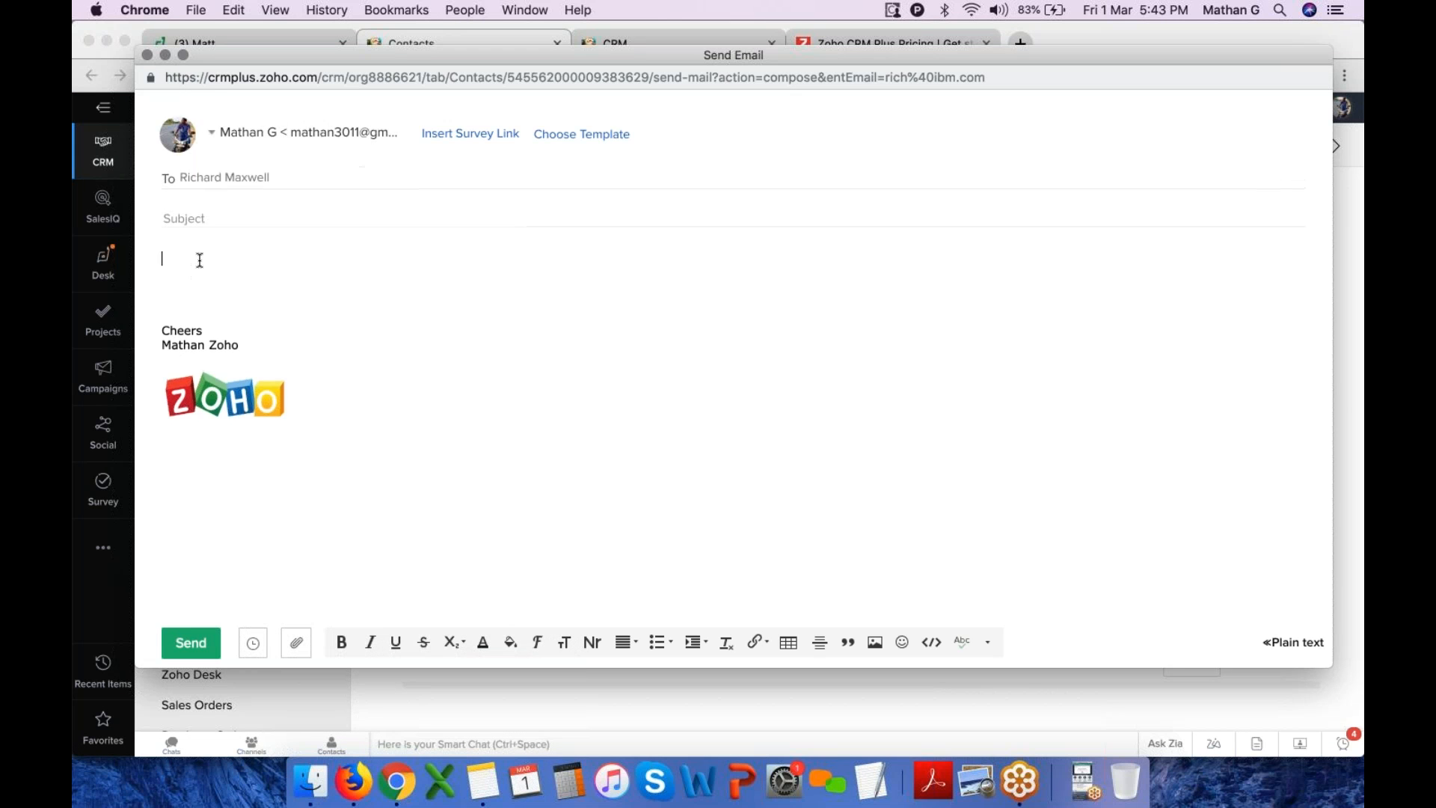
text(Hello Richard ...)
key(Return)
key(Return)
key(Return)
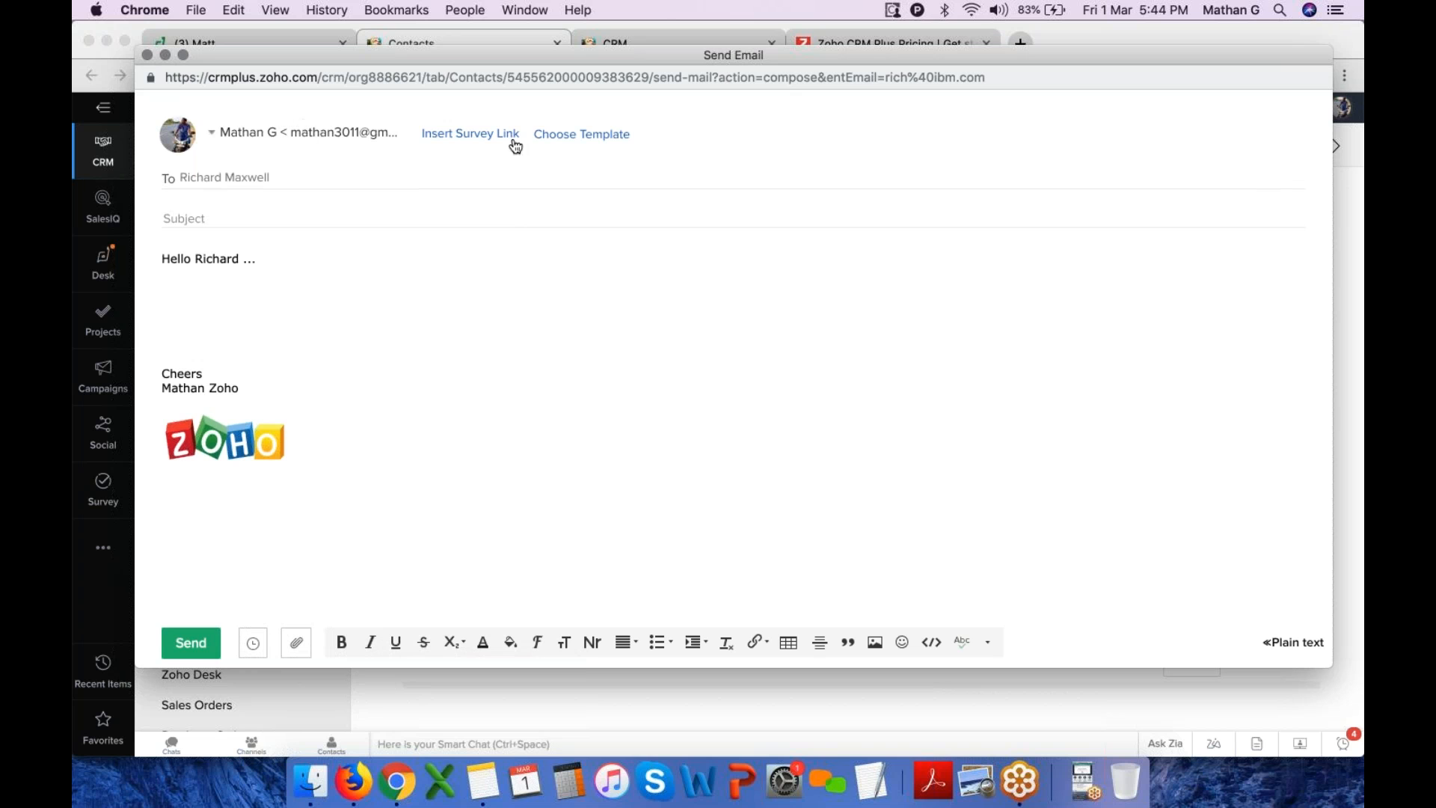
Apply the Samsung S10 email template to the message
click(594, 143)
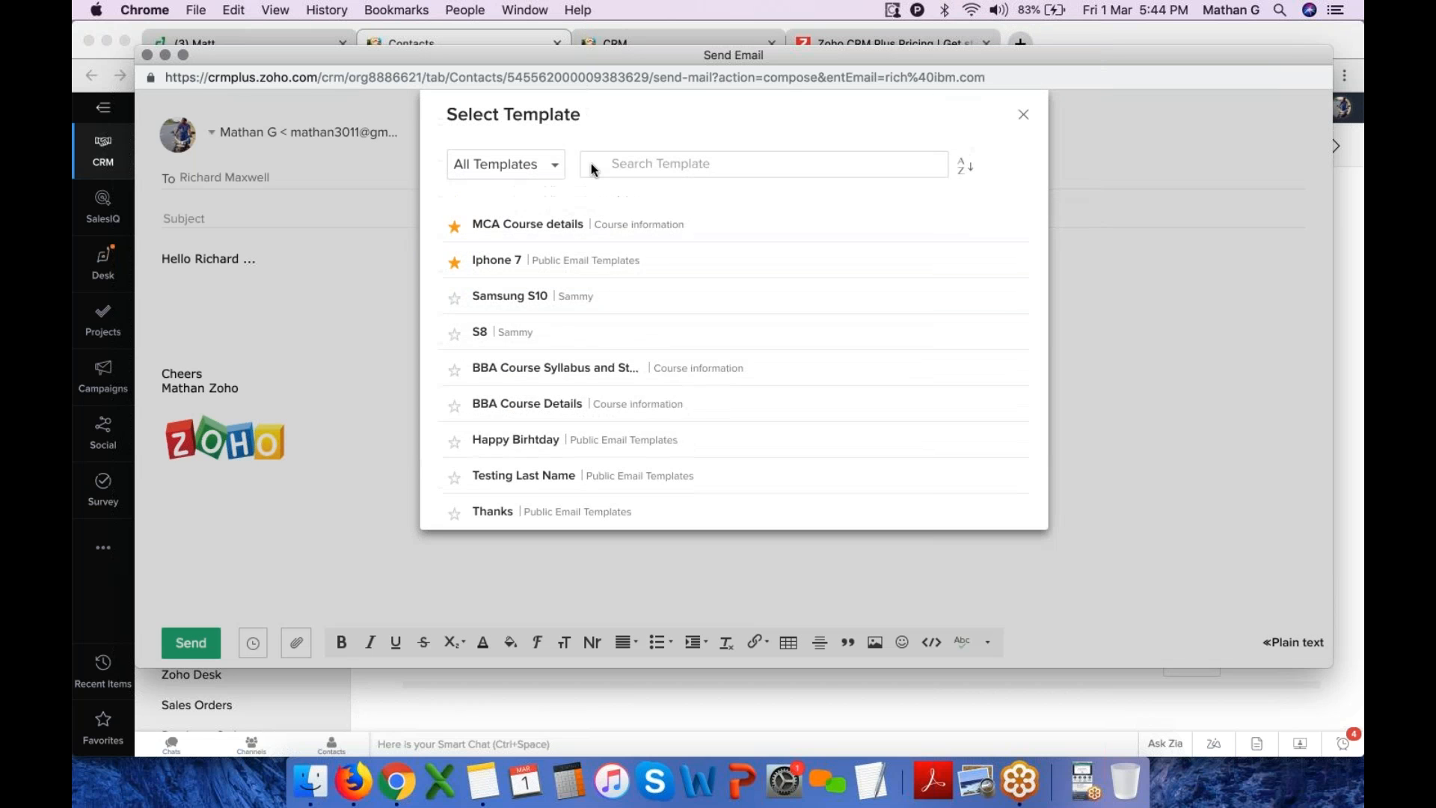
click(570, 296)
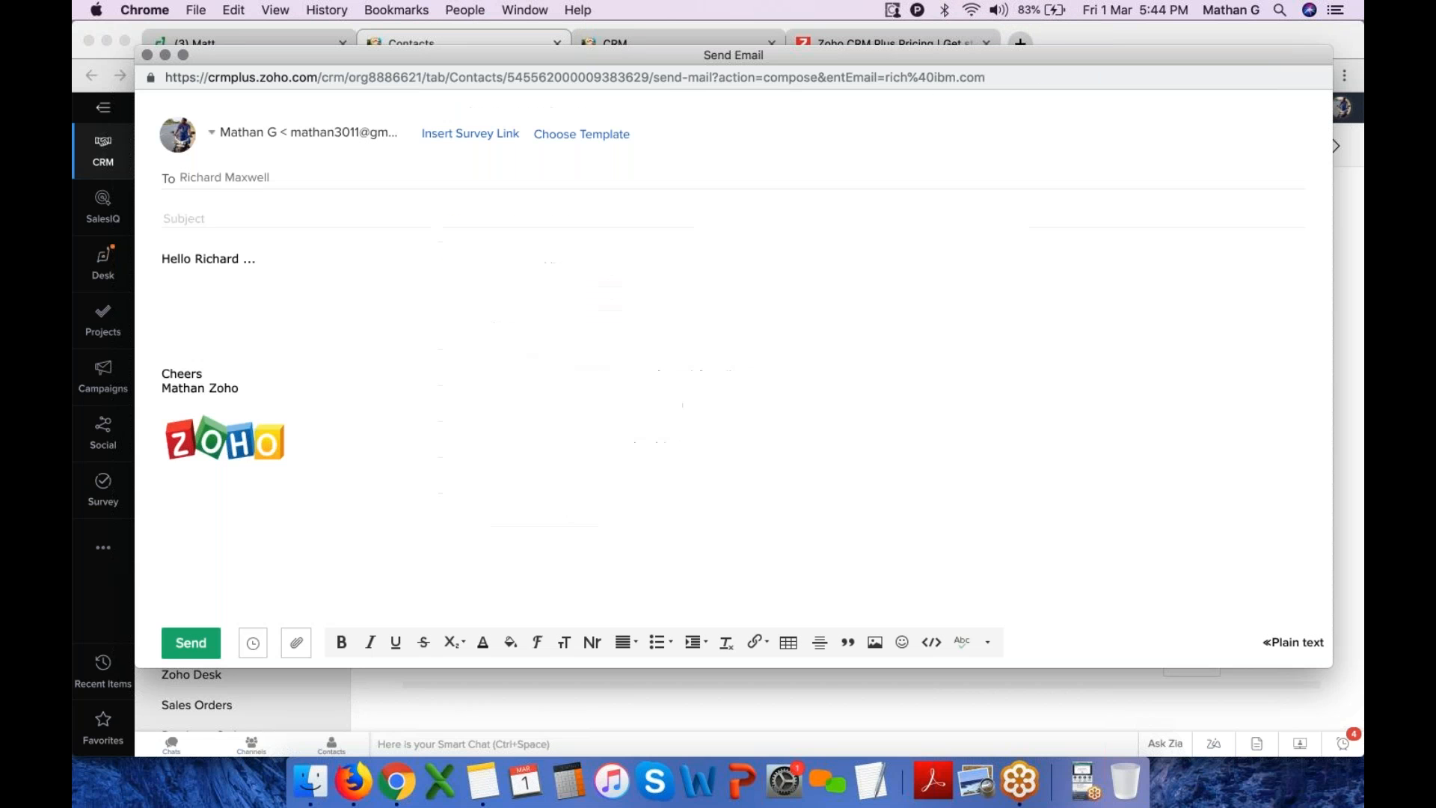
scroll(541, 357, down, 3)
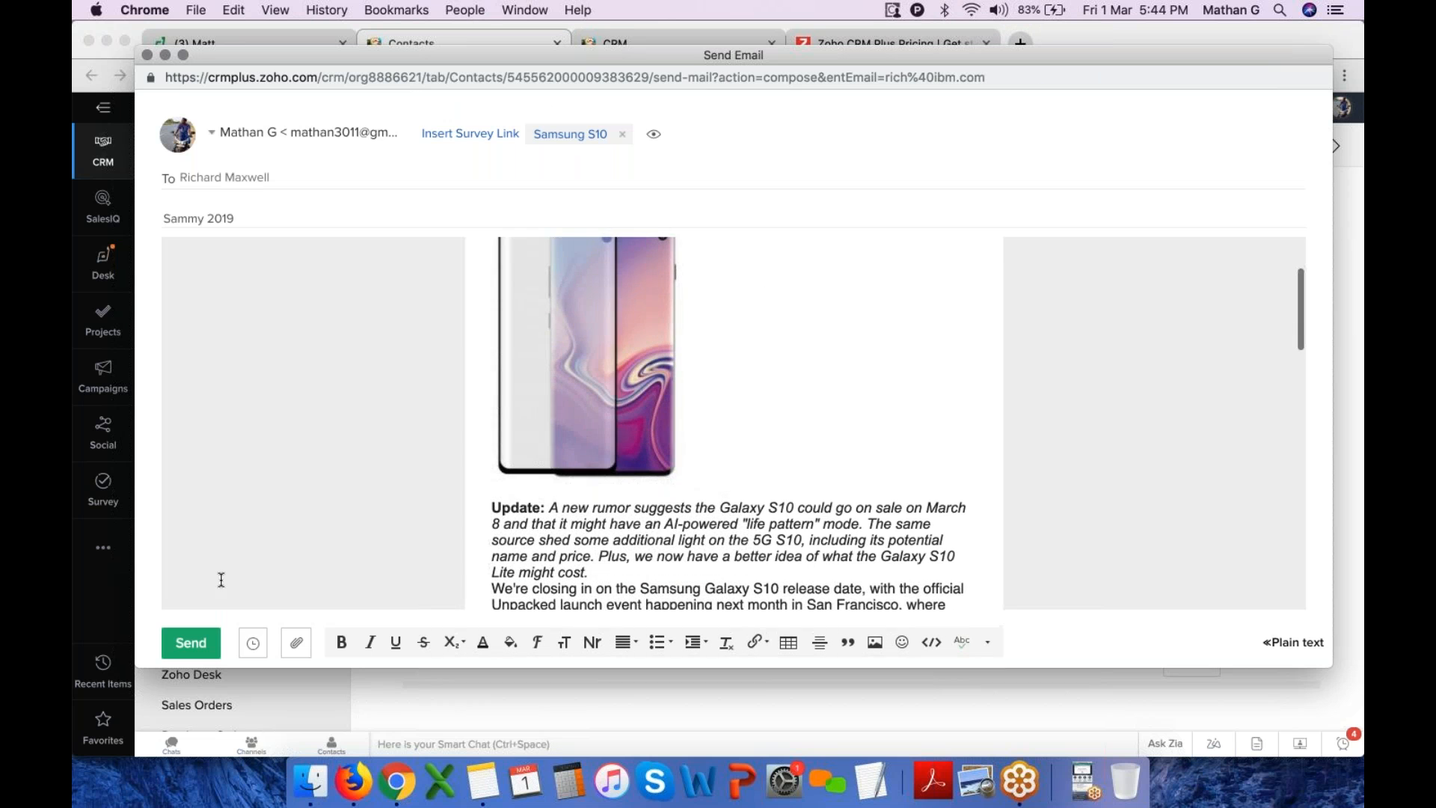
Check the email scheduling options and close them without scheduling
click(254, 645)
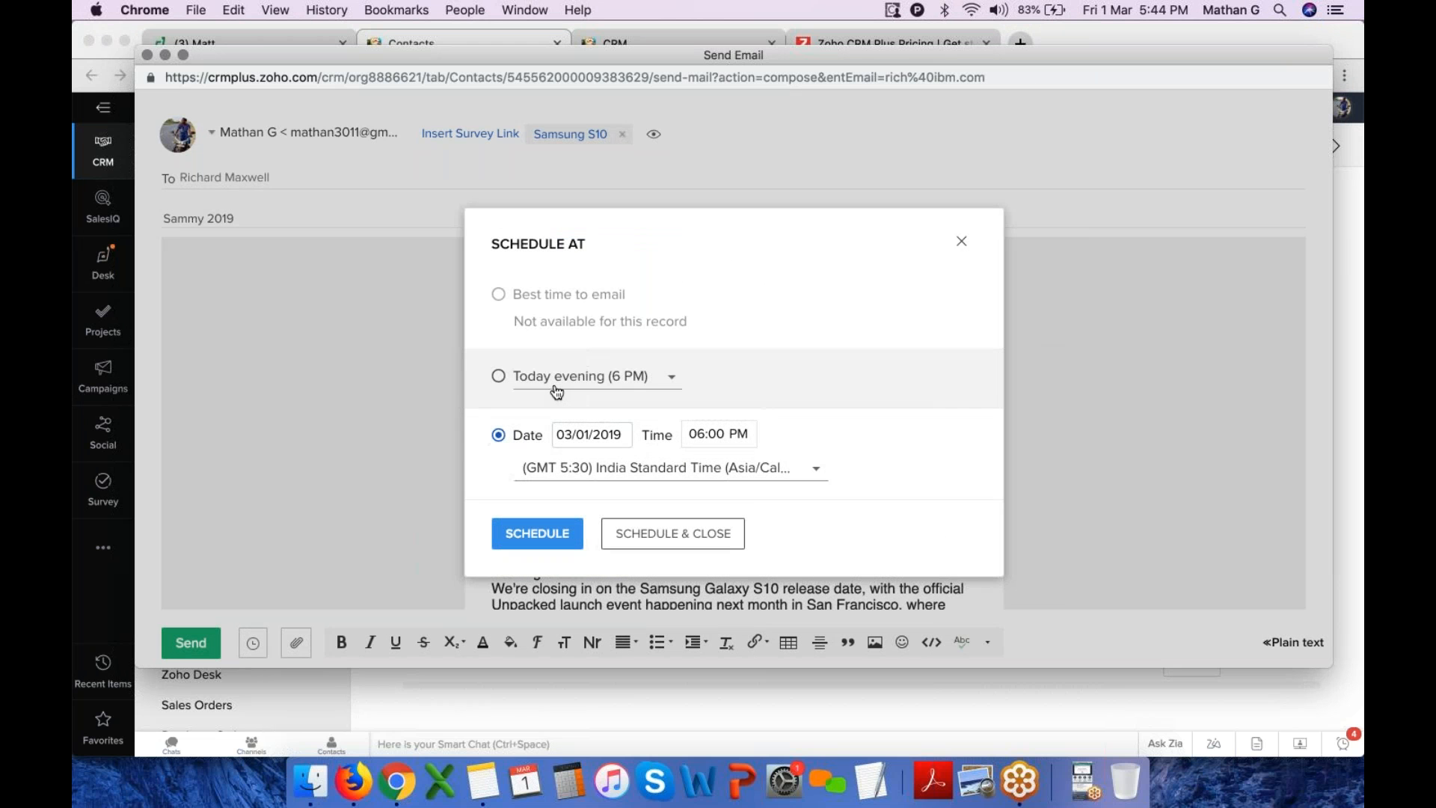
click(963, 244)
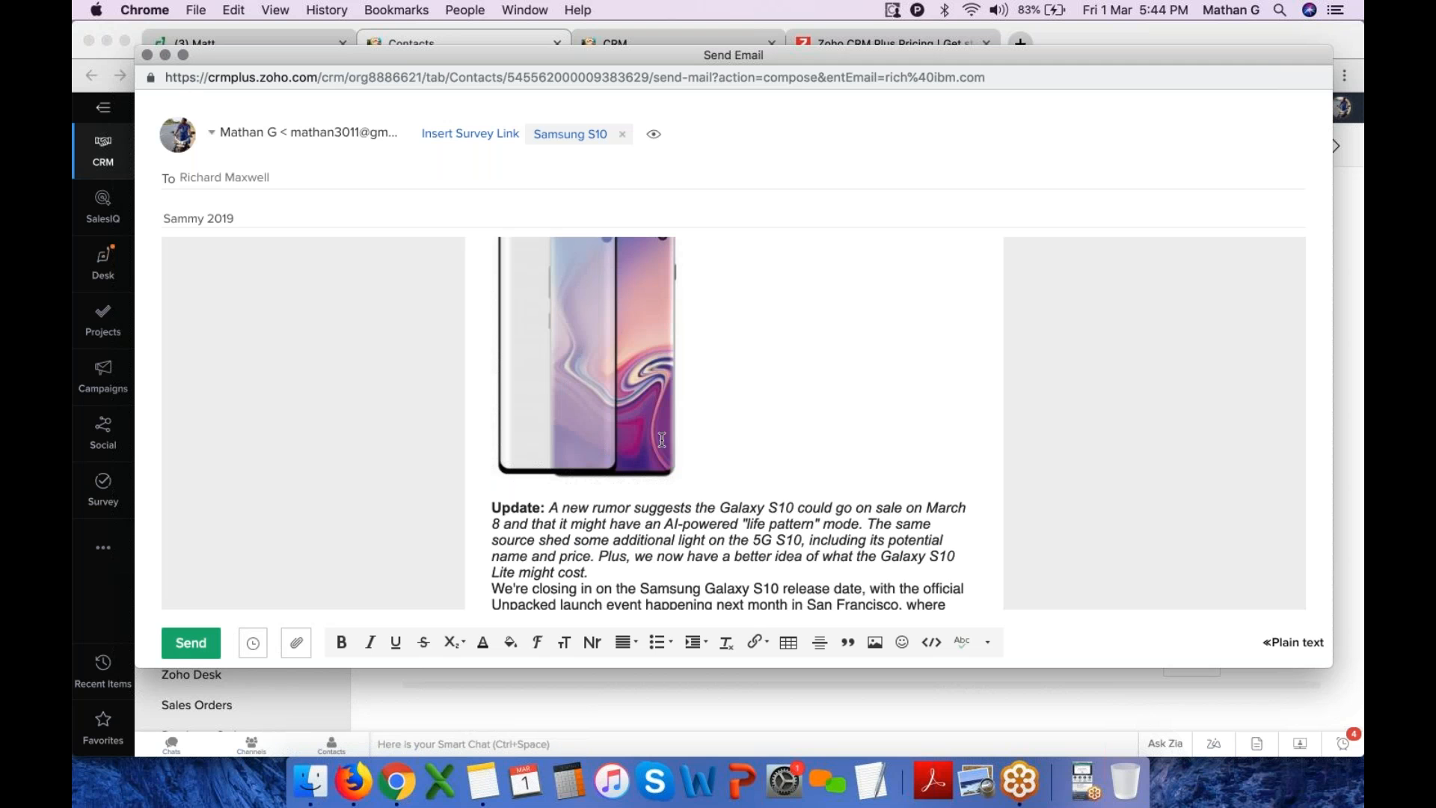
scroll(674, 462, down, 6)
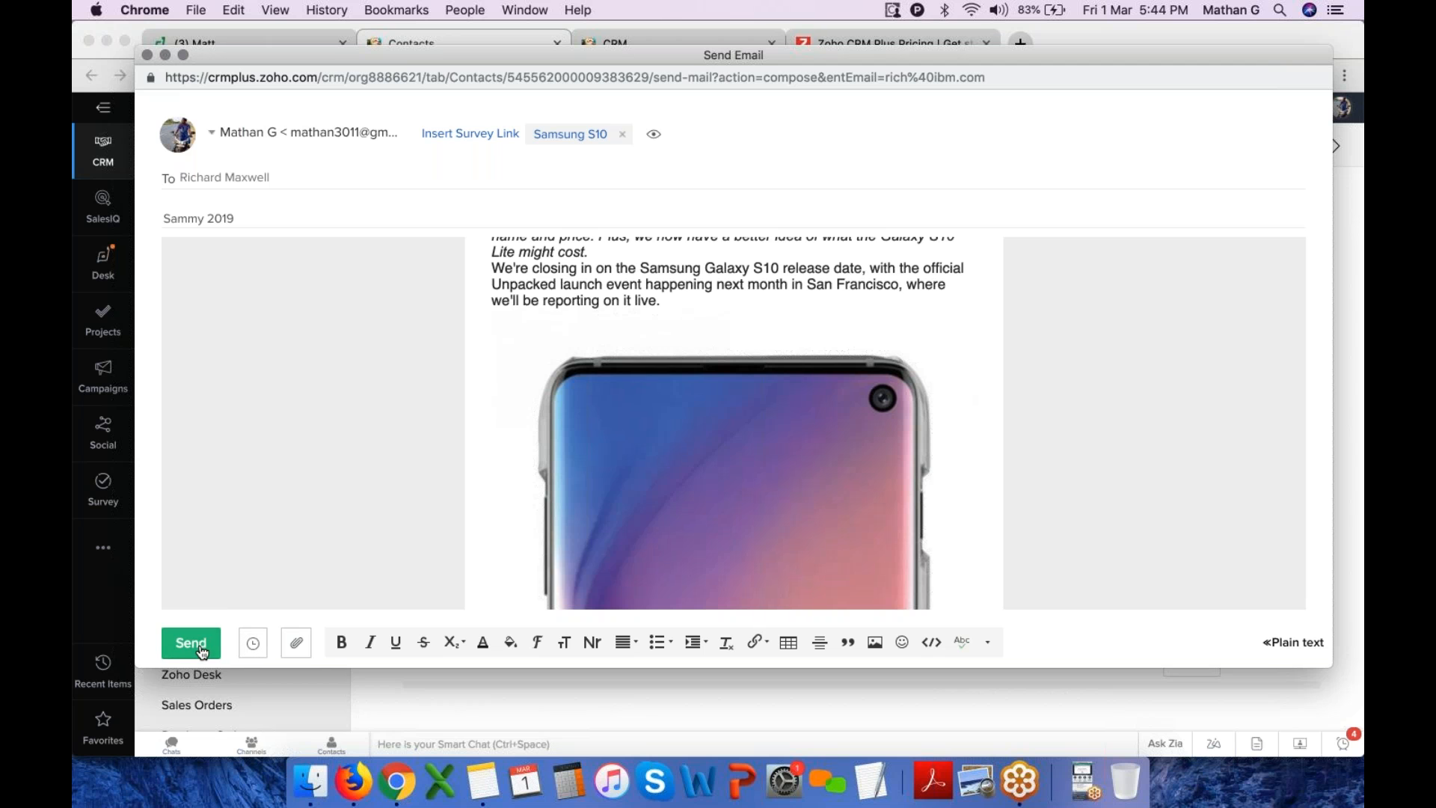
Check the available sender addresses and send the email
click(391, 140)
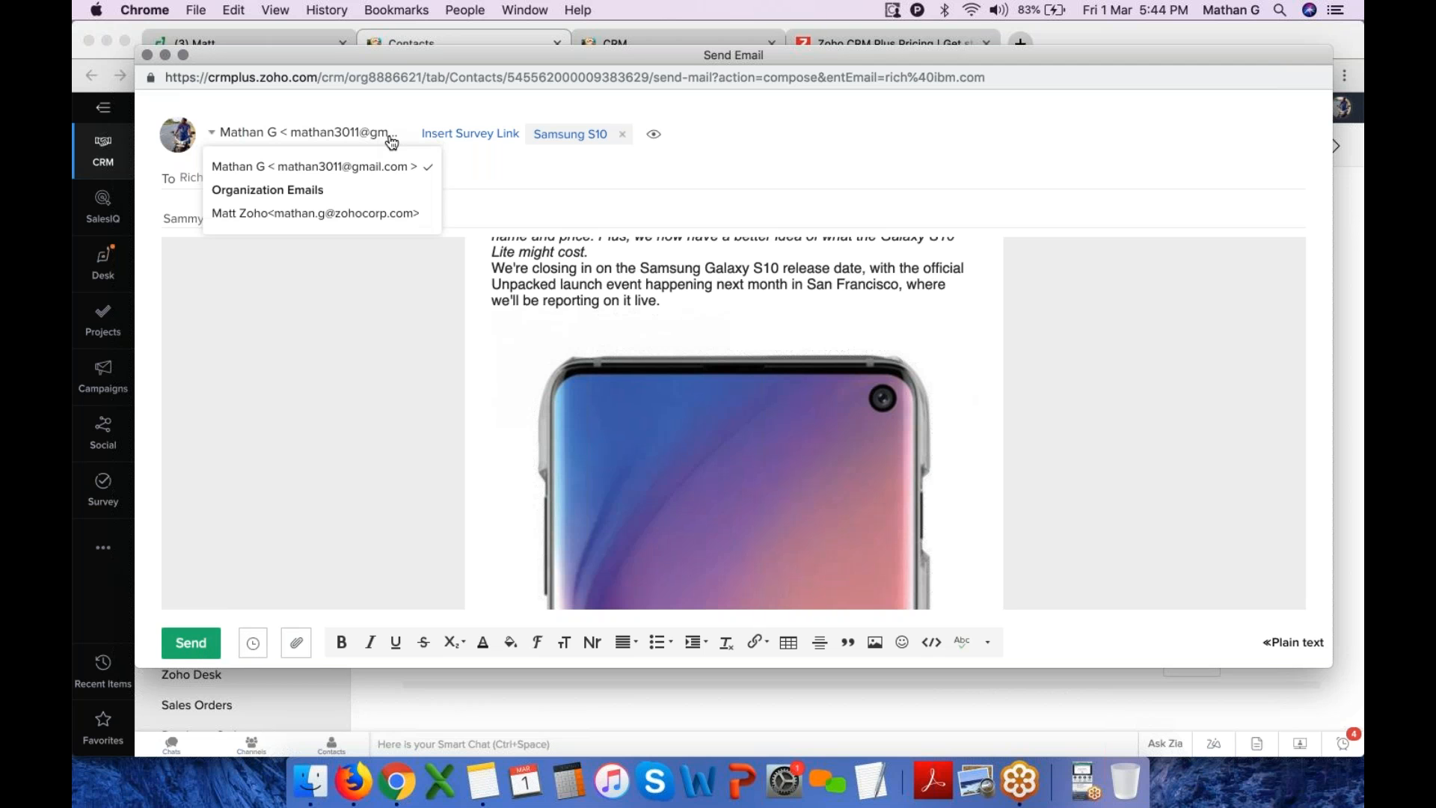
click(384, 184)
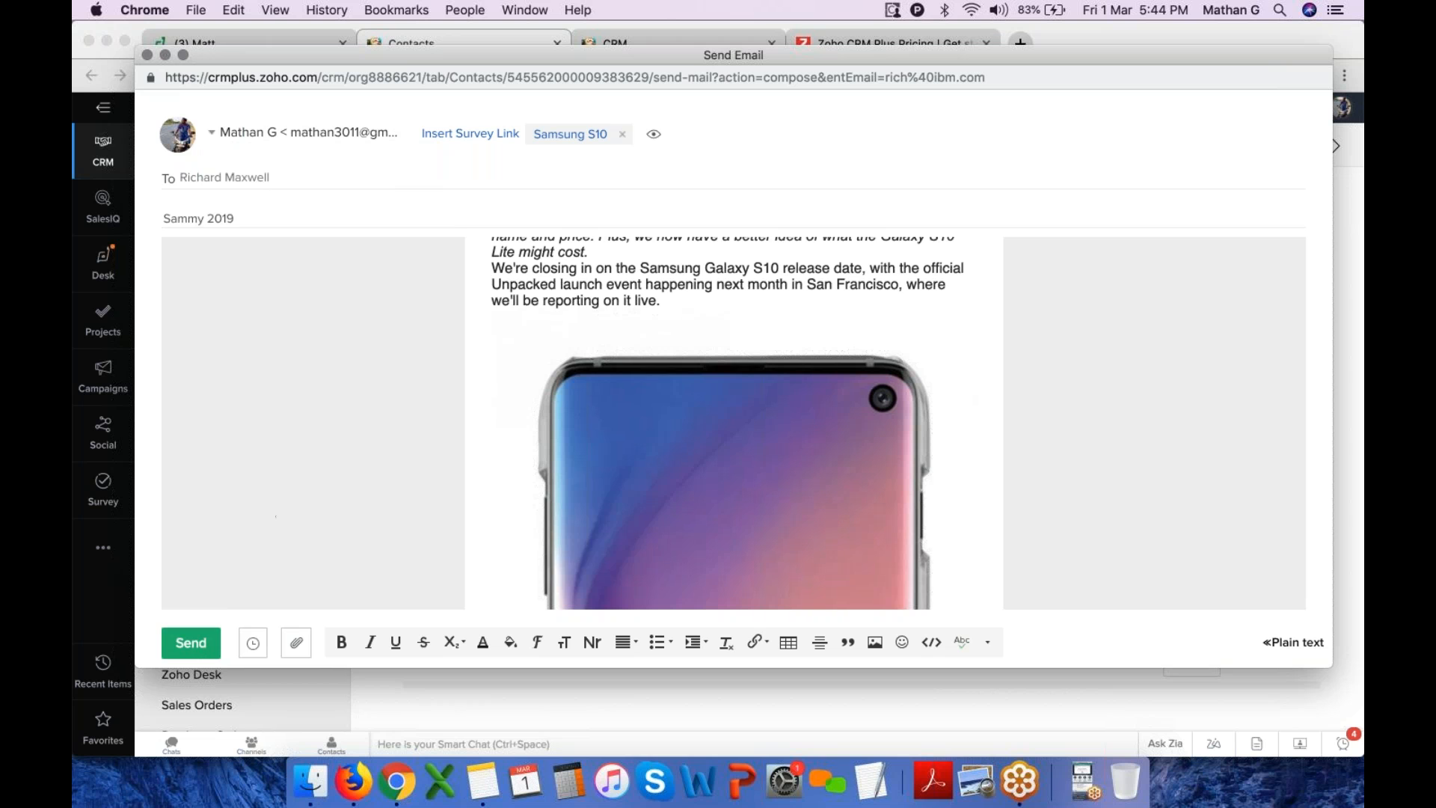
click(192, 644)
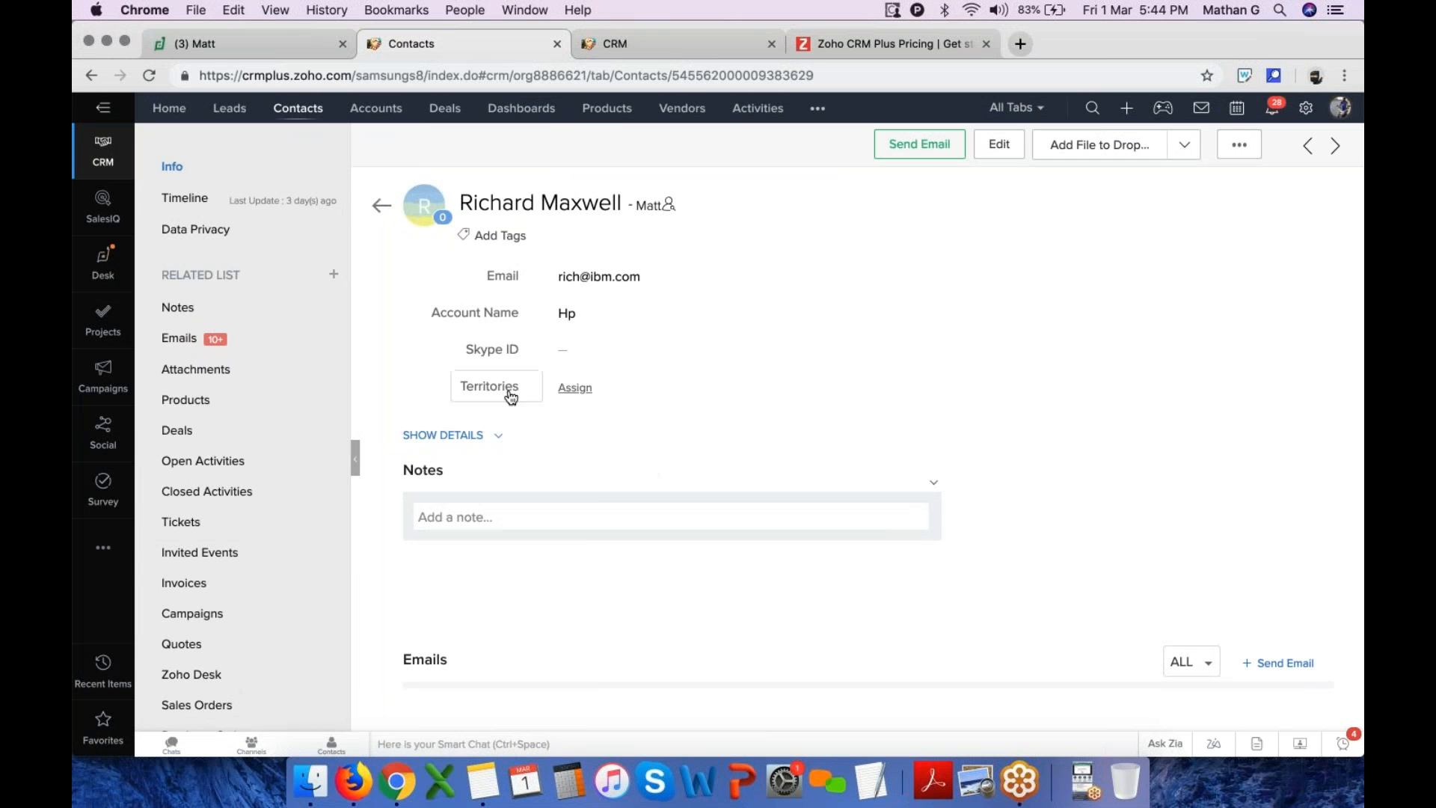
Review the contact's Emails related list and open the sent Sammy 2019 email
click(174, 340)
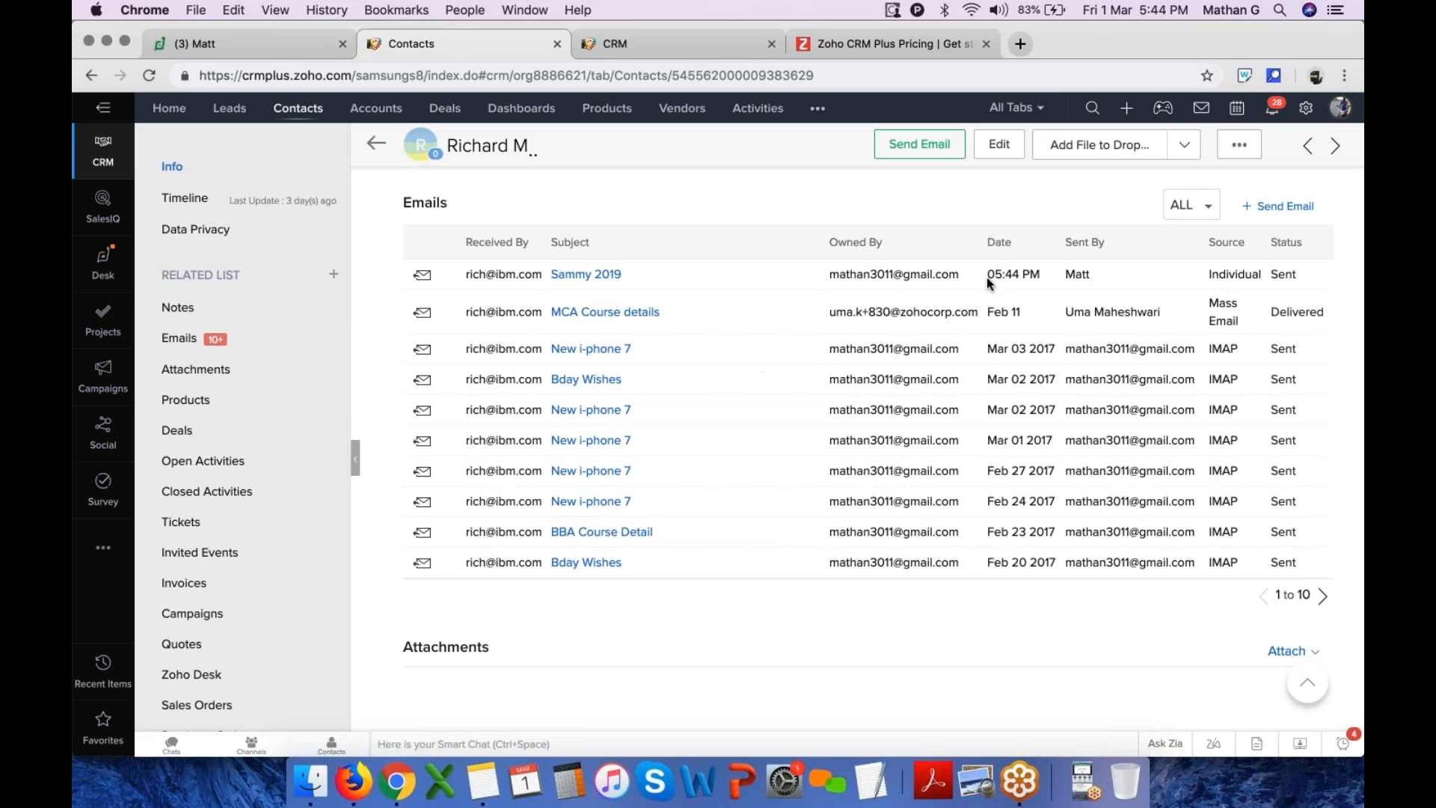
drag(827, 278, 988, 282)
drag(465, 277, 1244, 282)
click(1242, 282)
drag(1272, 275, 1356, 323)
click(1356, 323)
click(595, 277)
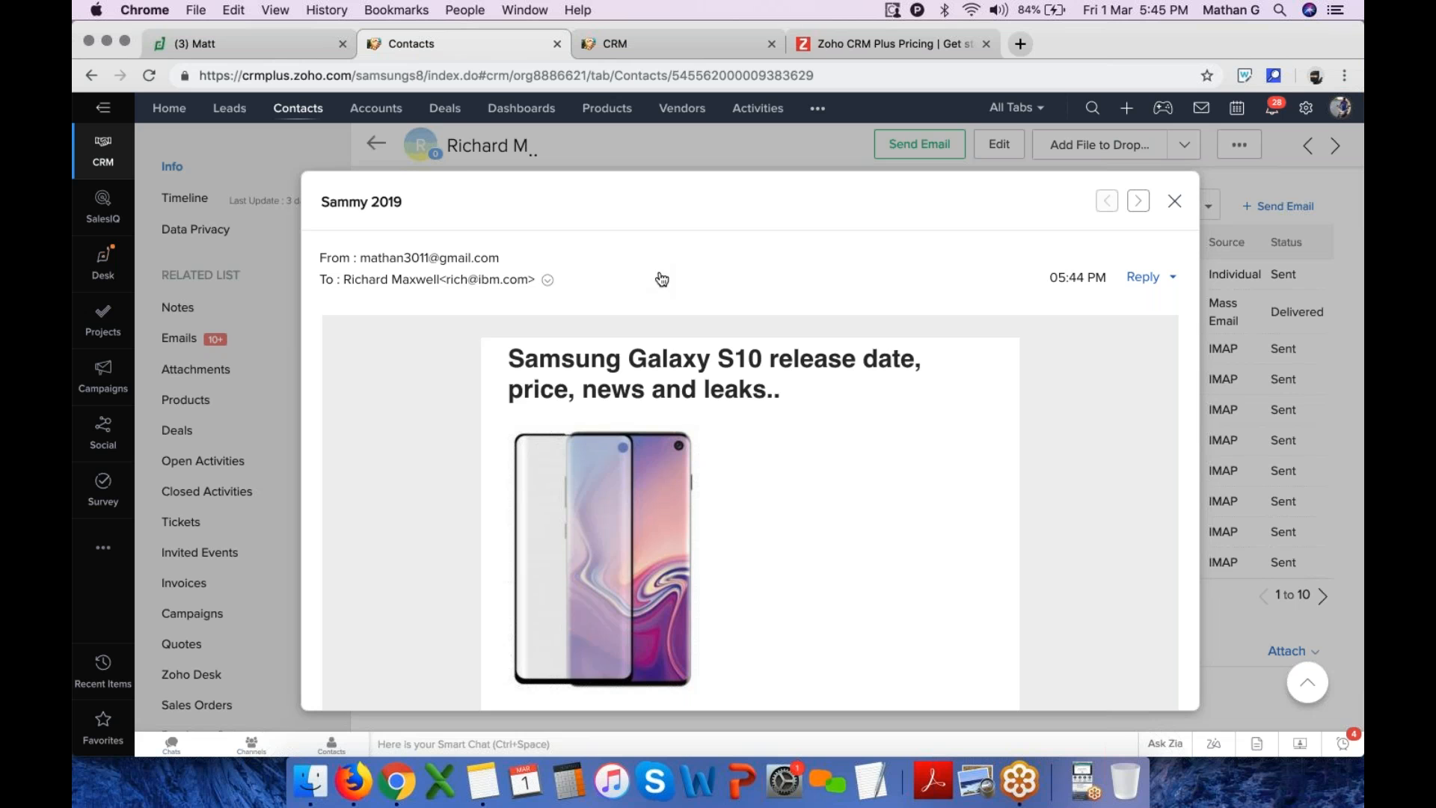
click(1175, 200)
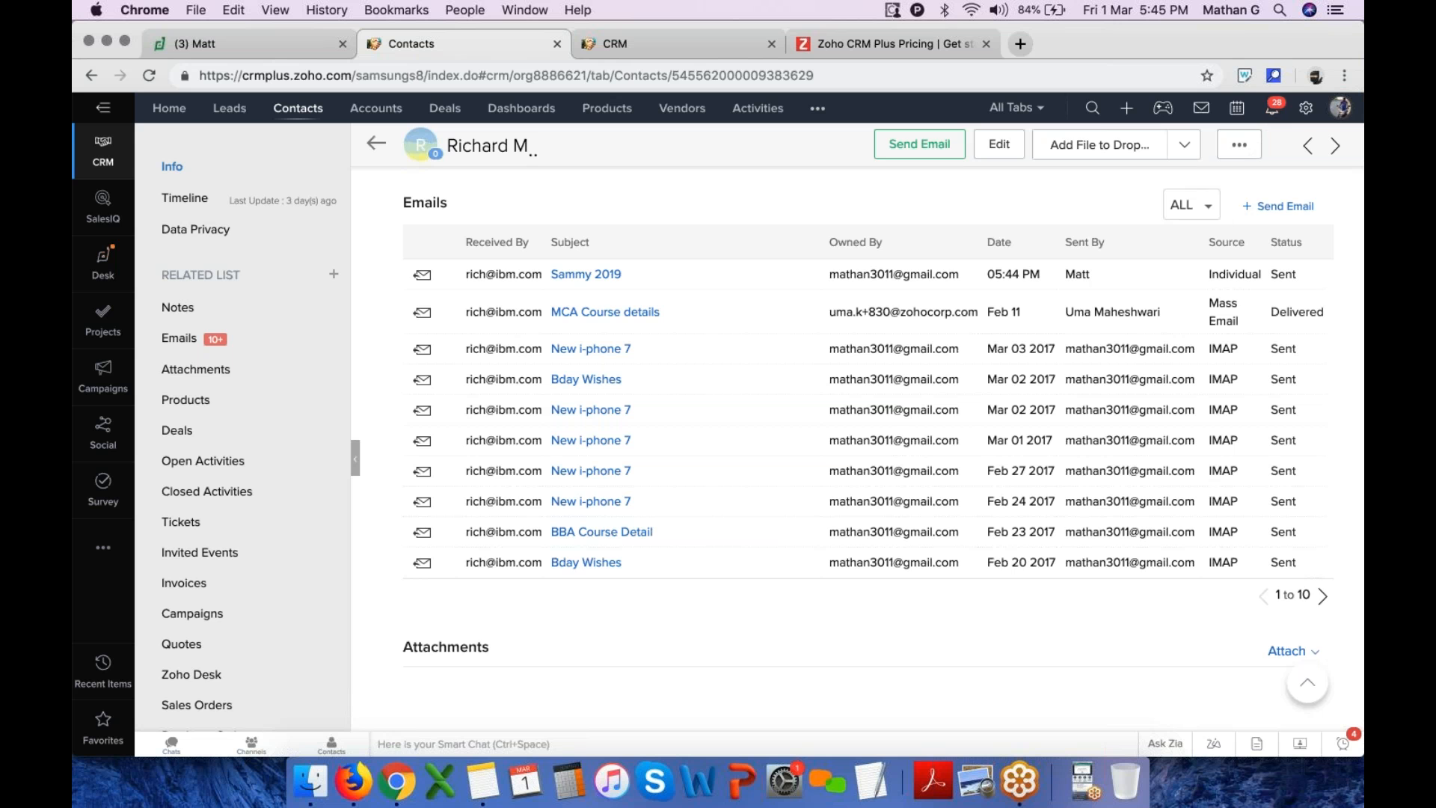
scroll(1238, 187, up, 3)
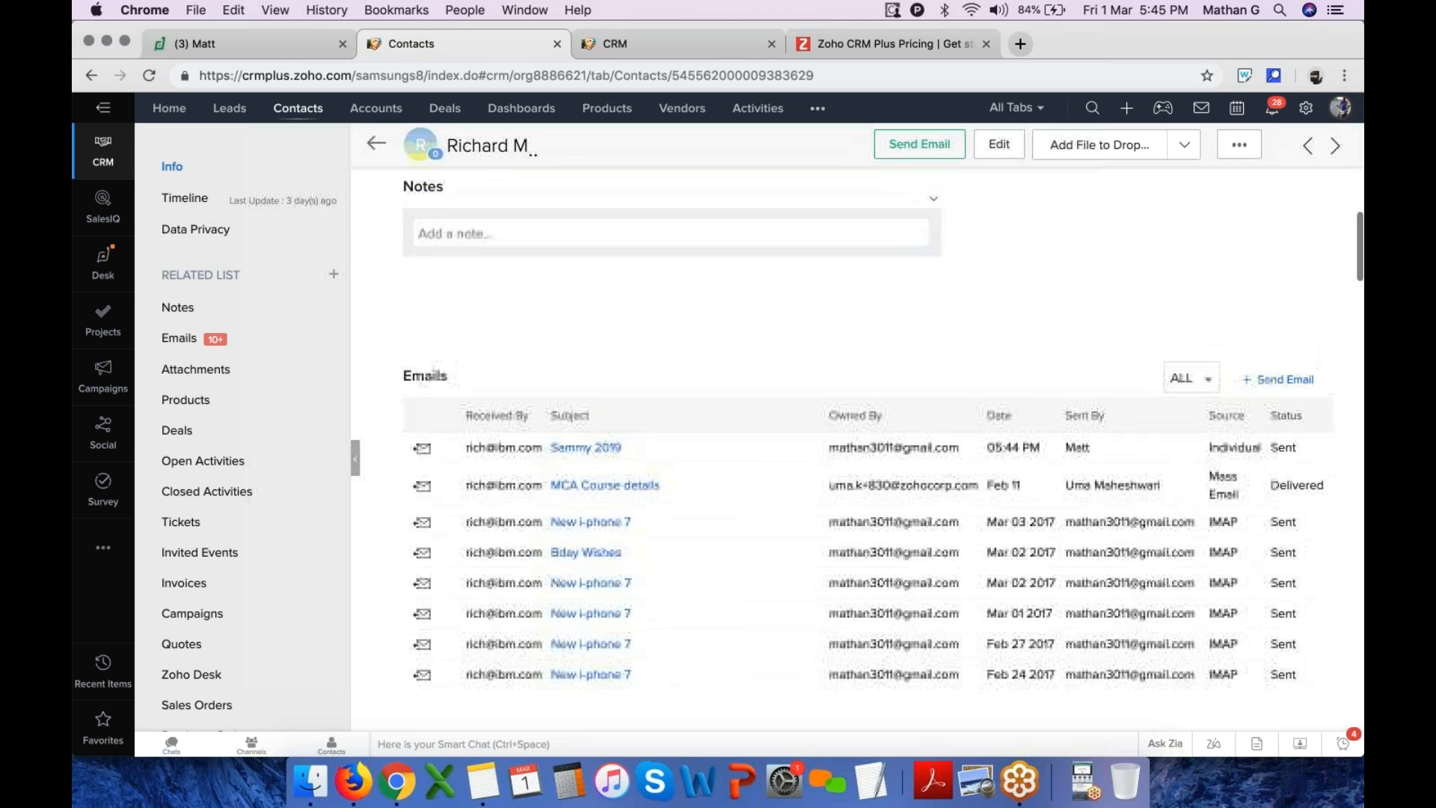
Check the messages panel, then switch to the SalesInbox app and open its Inbox folder
click(1204, 112)
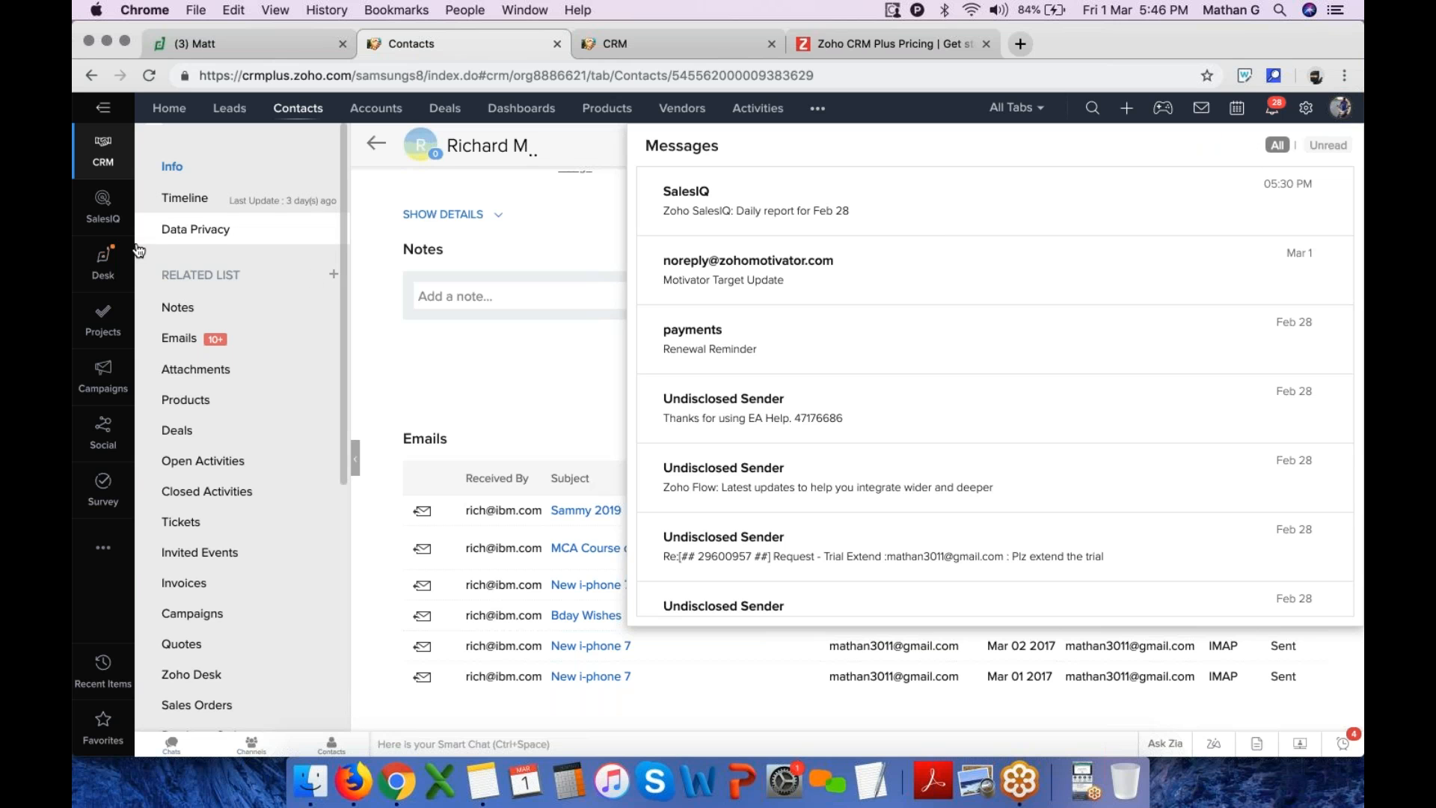
click(103, 548)
click(231, 548)
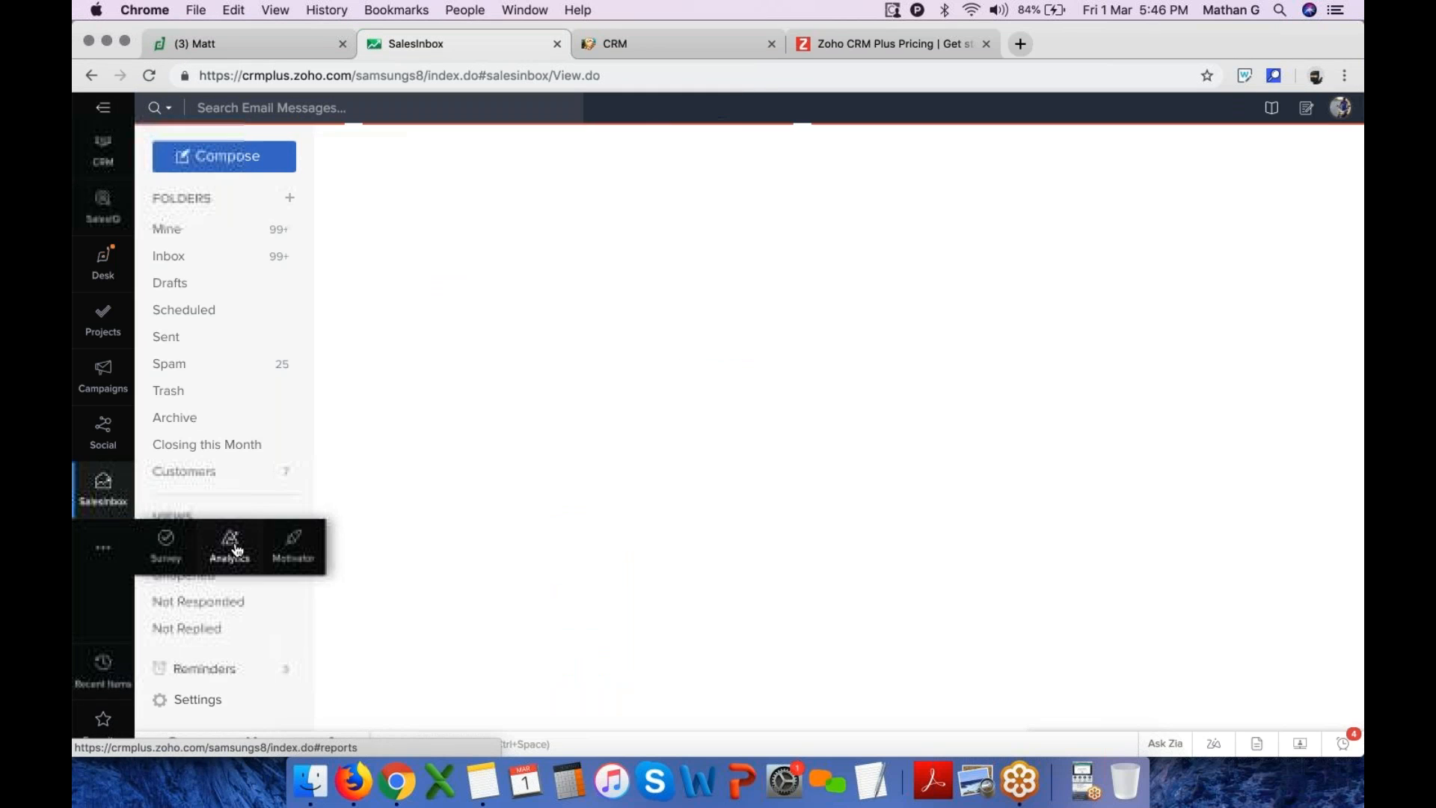
click(192, 258)
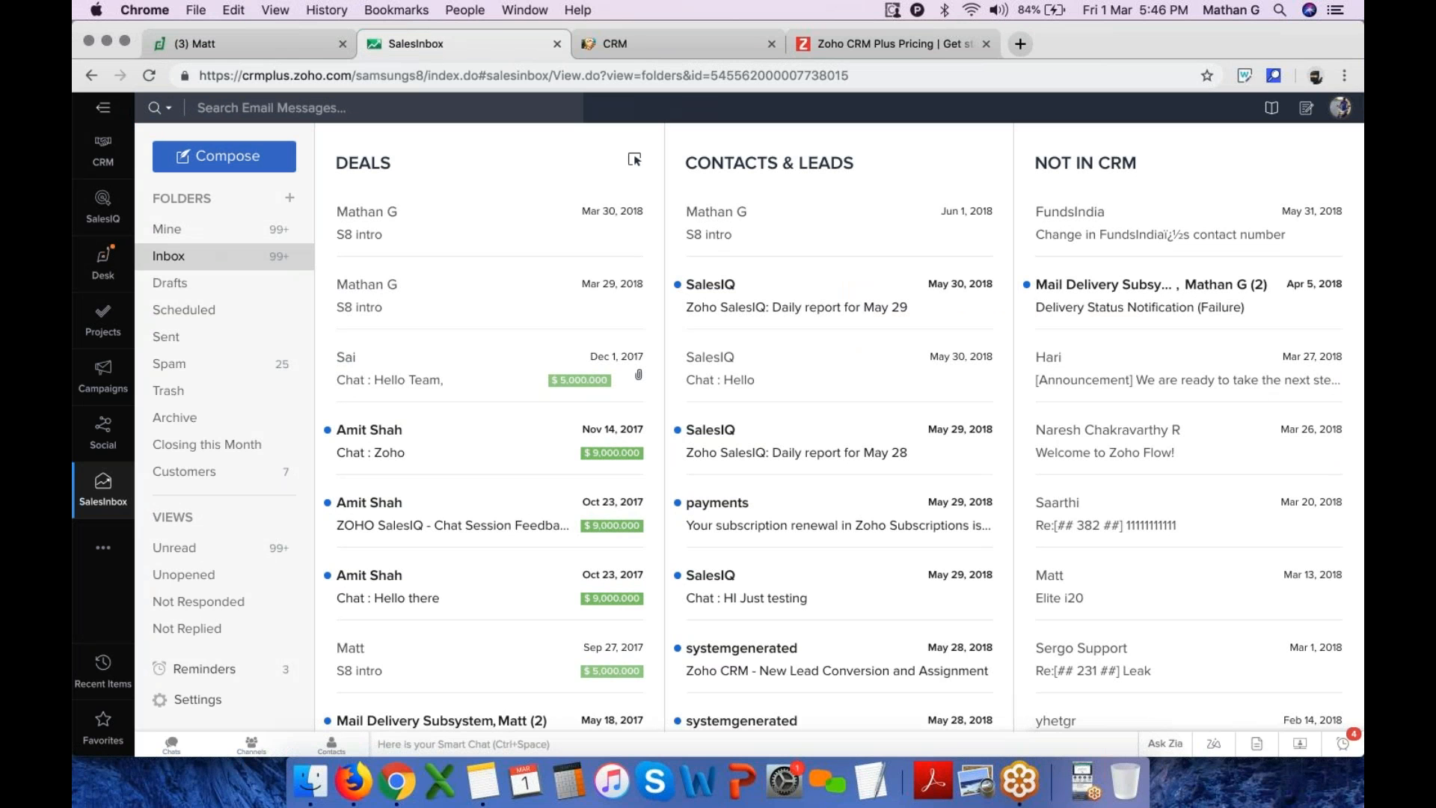
Review the Inbox's Deals, Contacts & Leads, and Not in CRM columns
drag(334, 164, 431, 163)
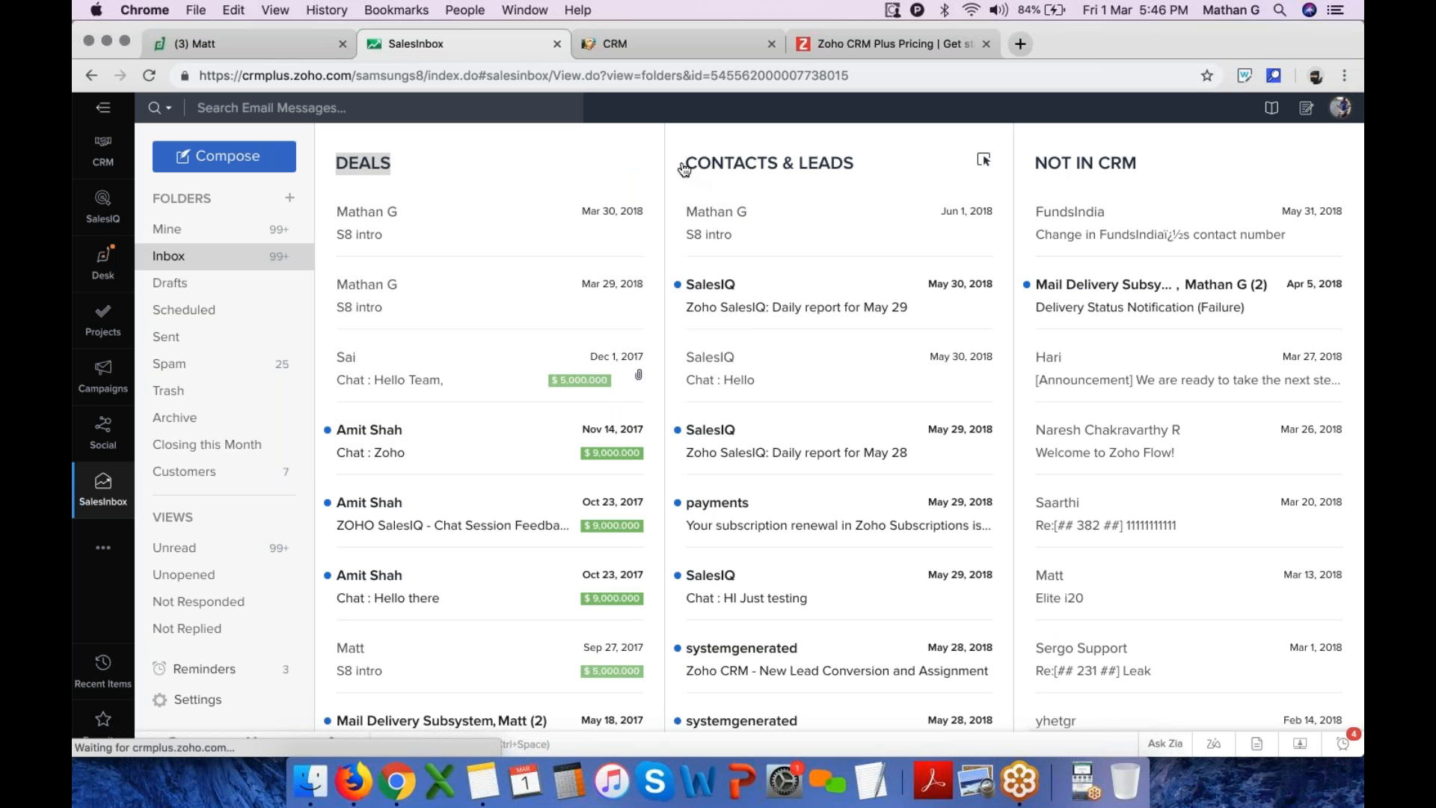
drag(683, 161, 871, 170)
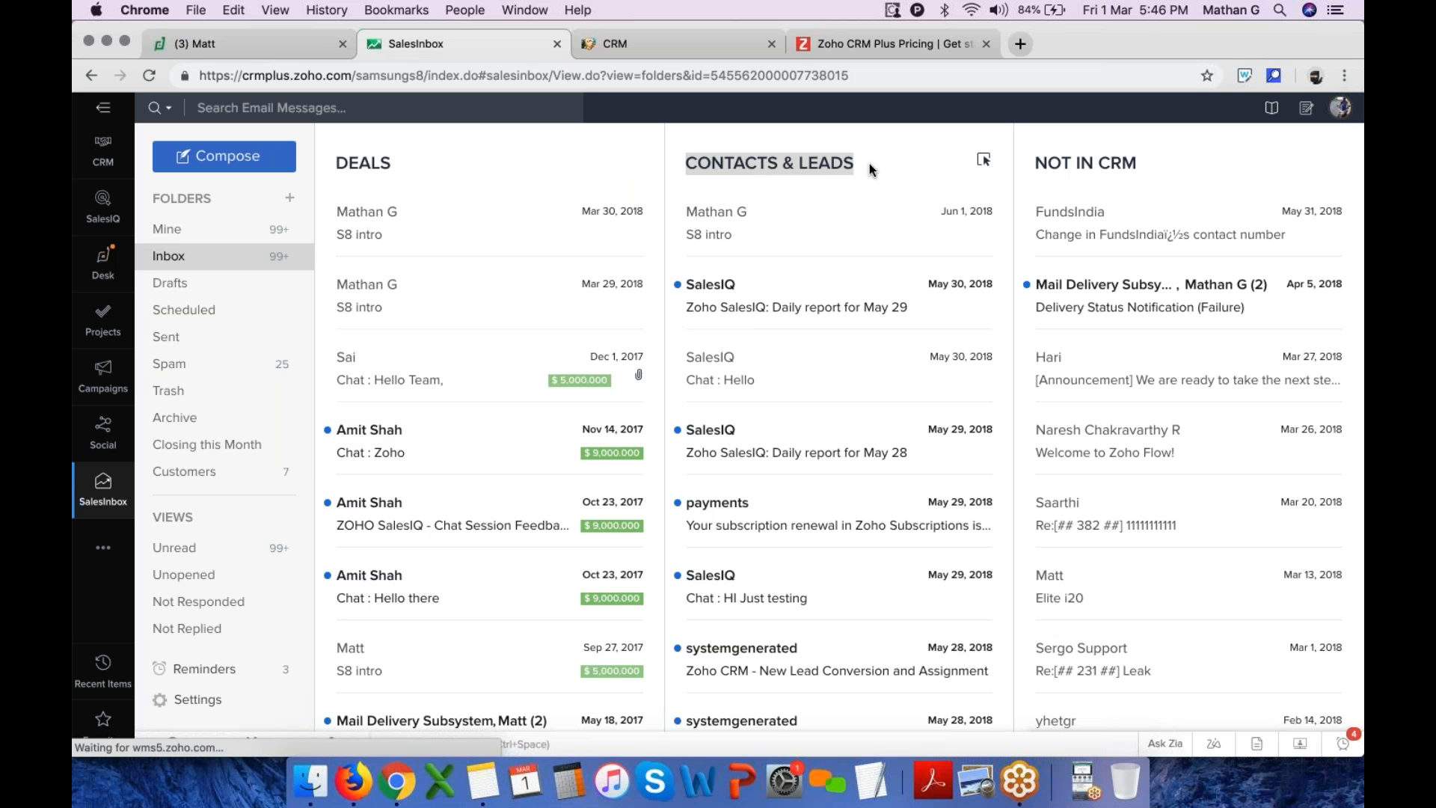
scroll(843, 558, down, 1)
scroll(846, 559, up, 1)
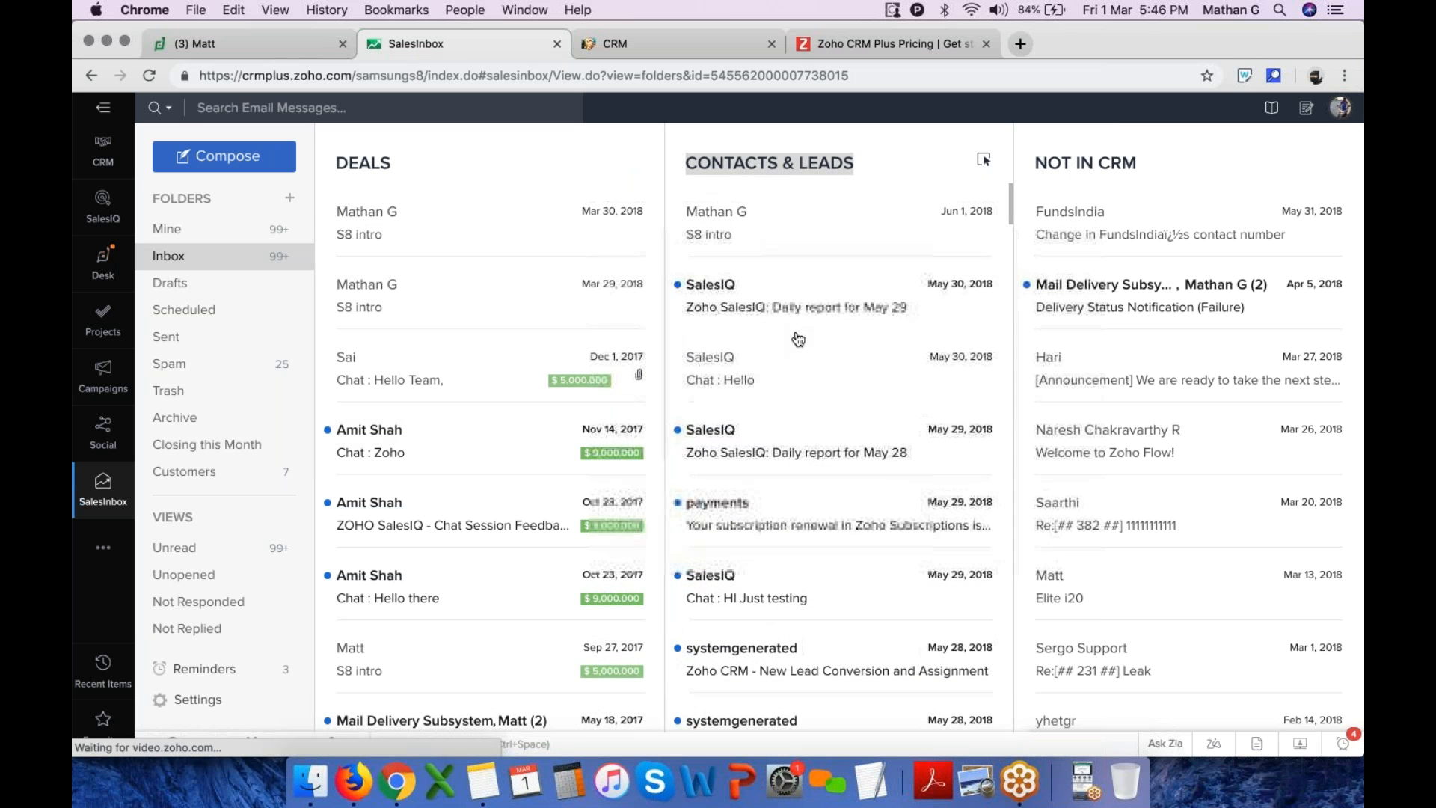
drag(1035, 166, 1182, 169)
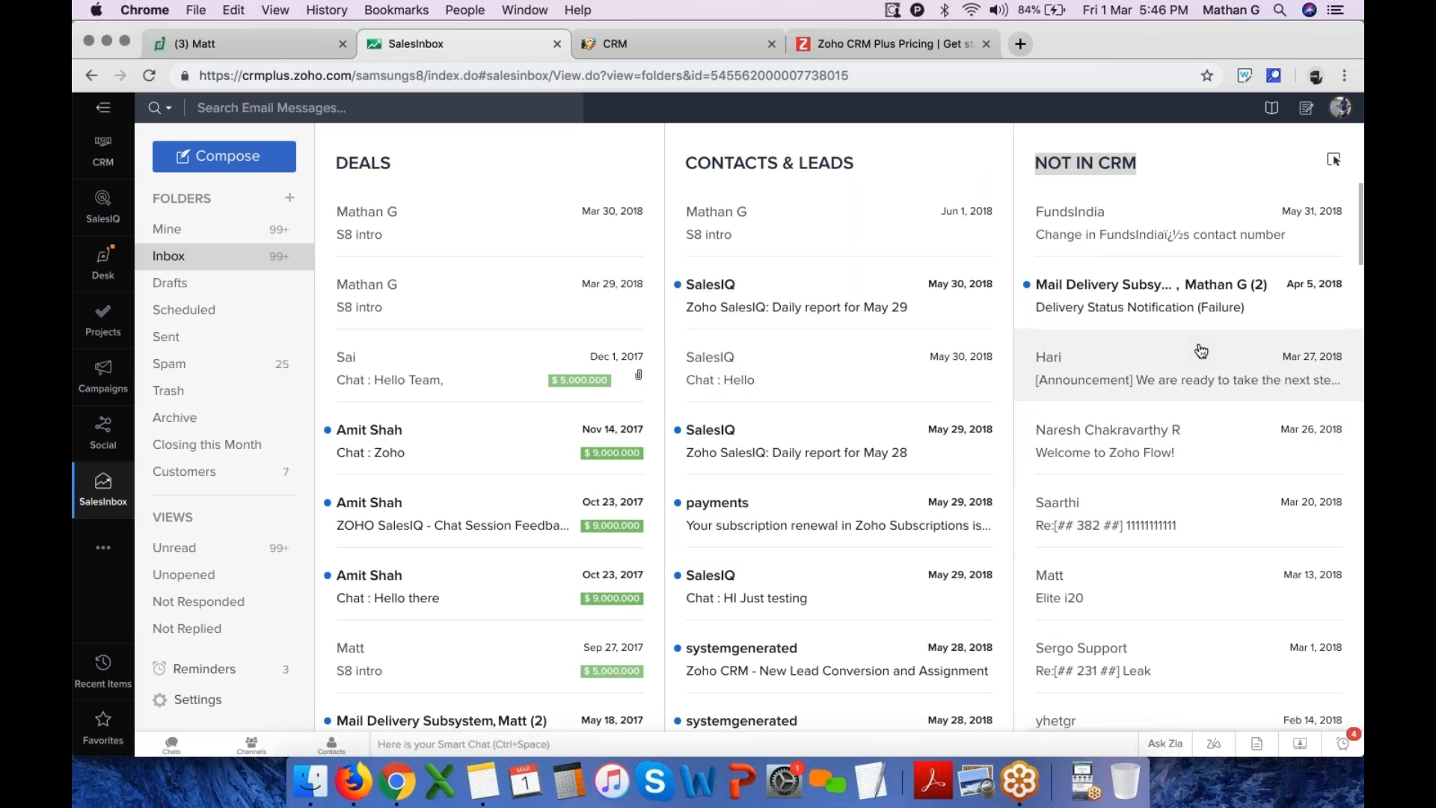
Try moving a Not in CRM email into the Contacts & Leads column, then close the conversion dialog
drag(1254, 521, 897, 513)
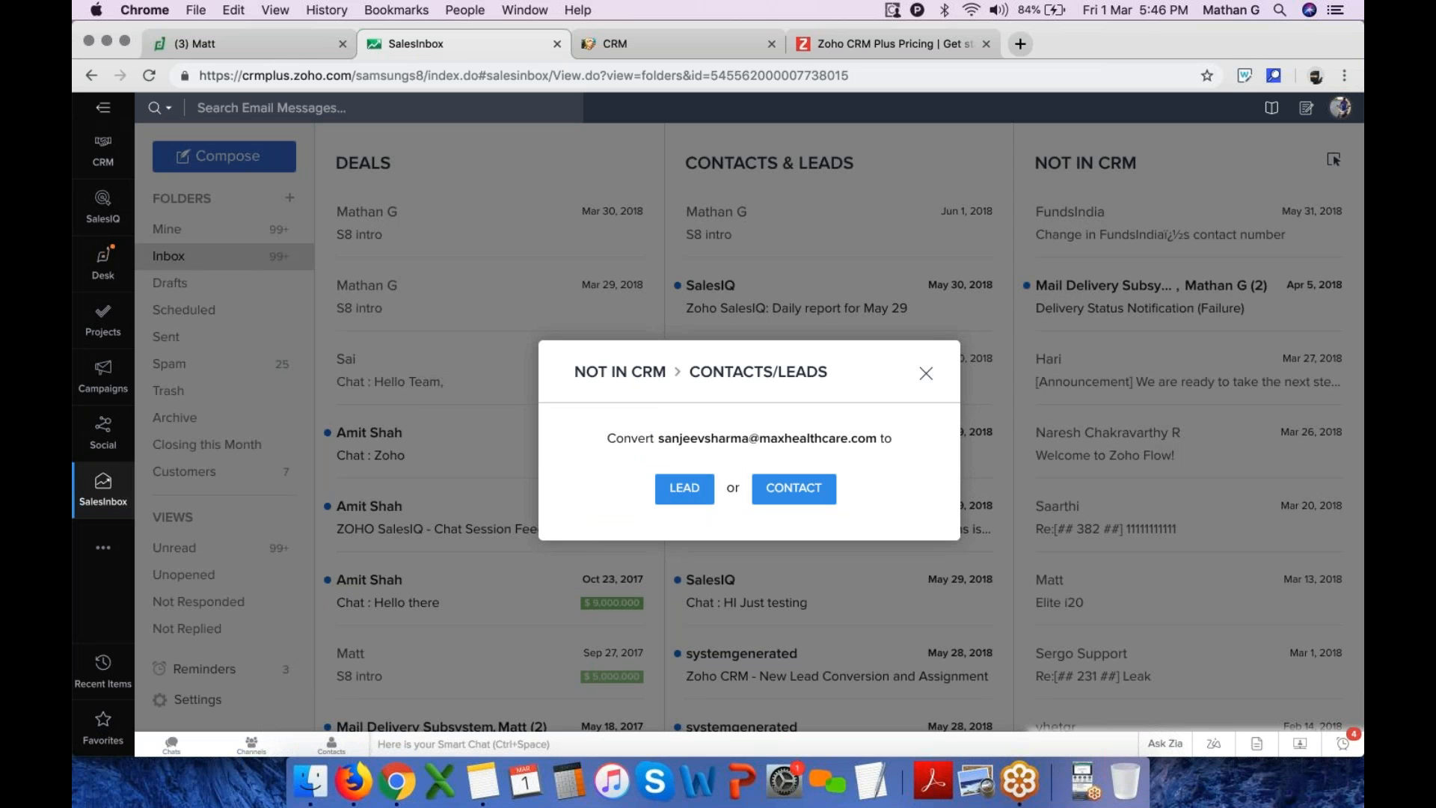
click(926, 372)
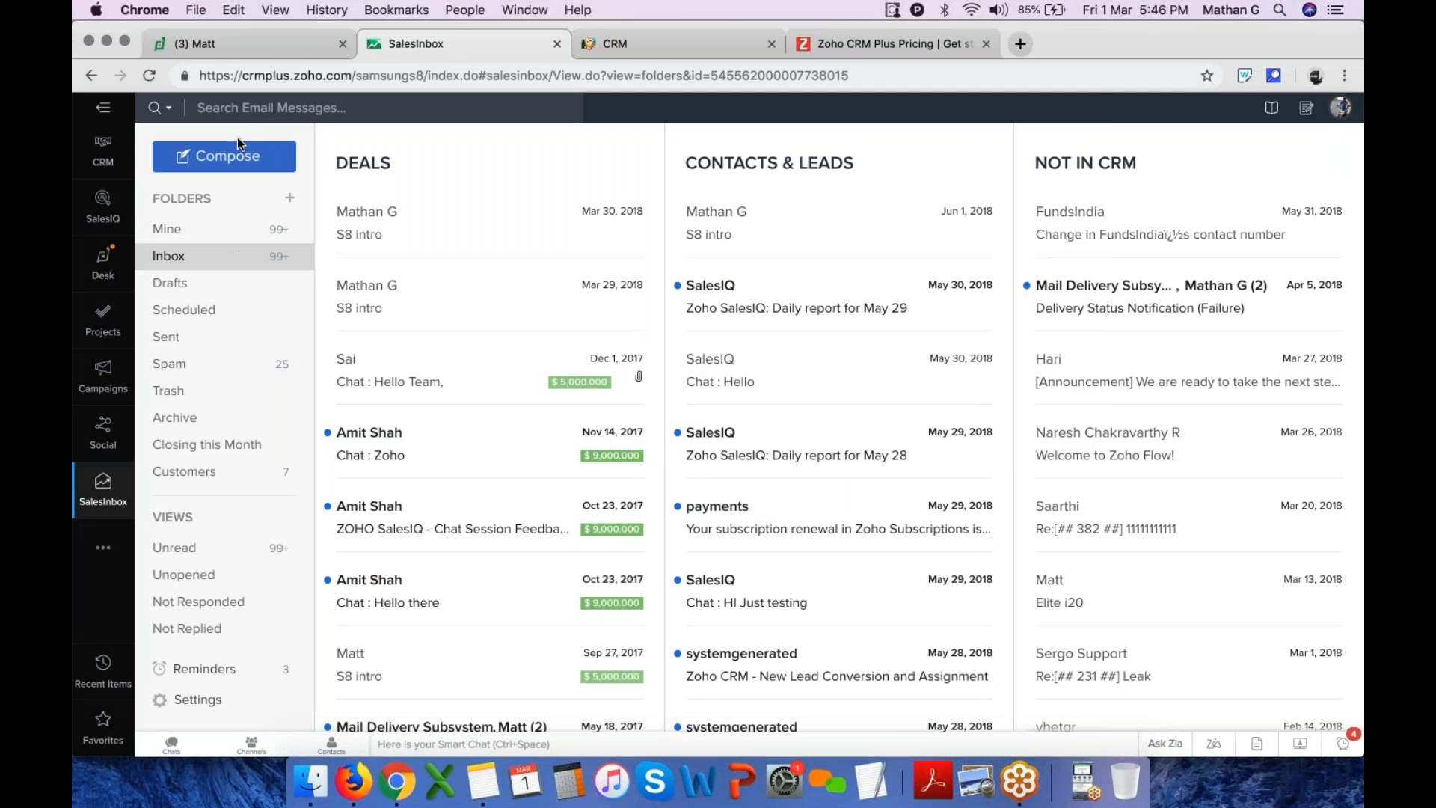
Return to CRM and open the calendar's day view for 31 January 2019
click(103, 144)
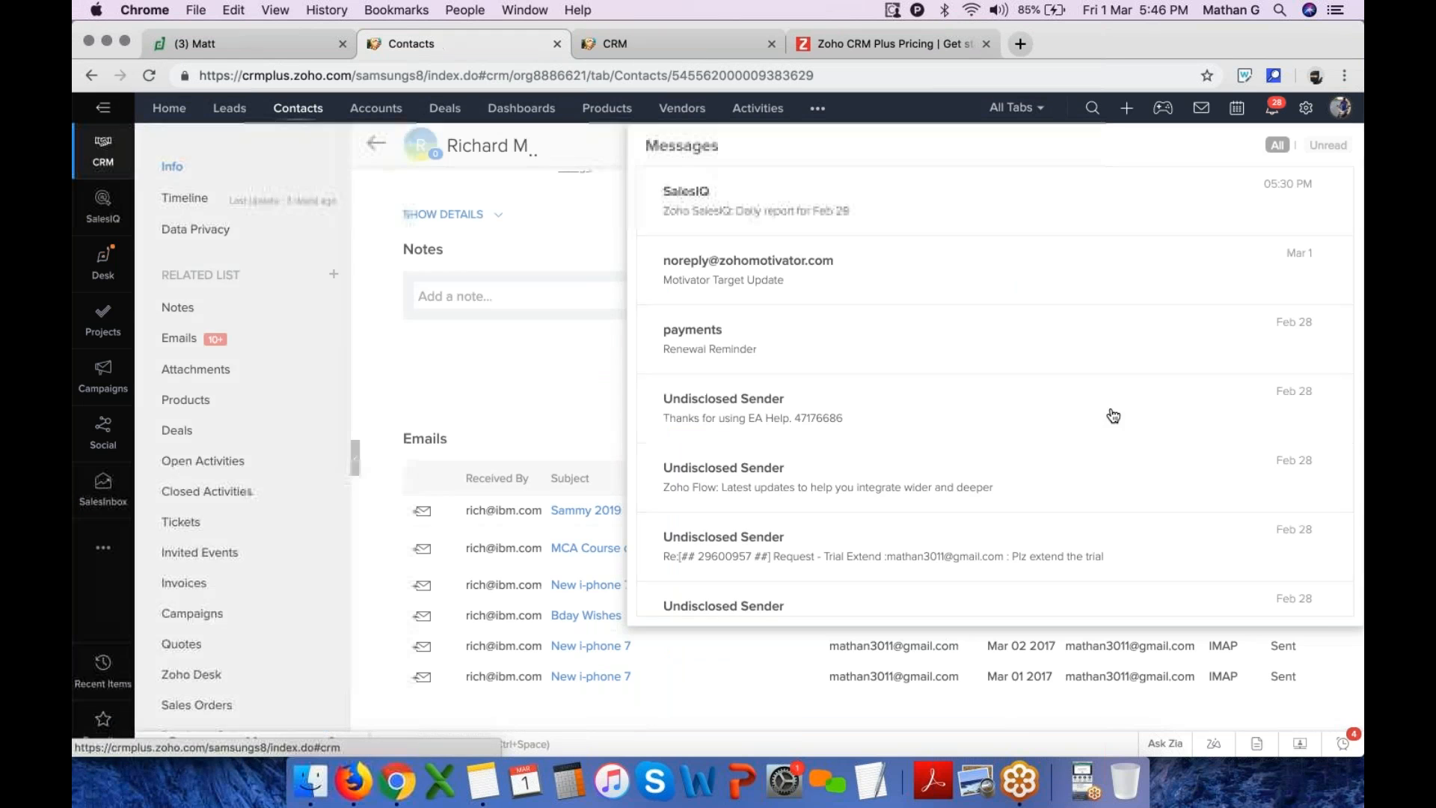
click(1238, 110)
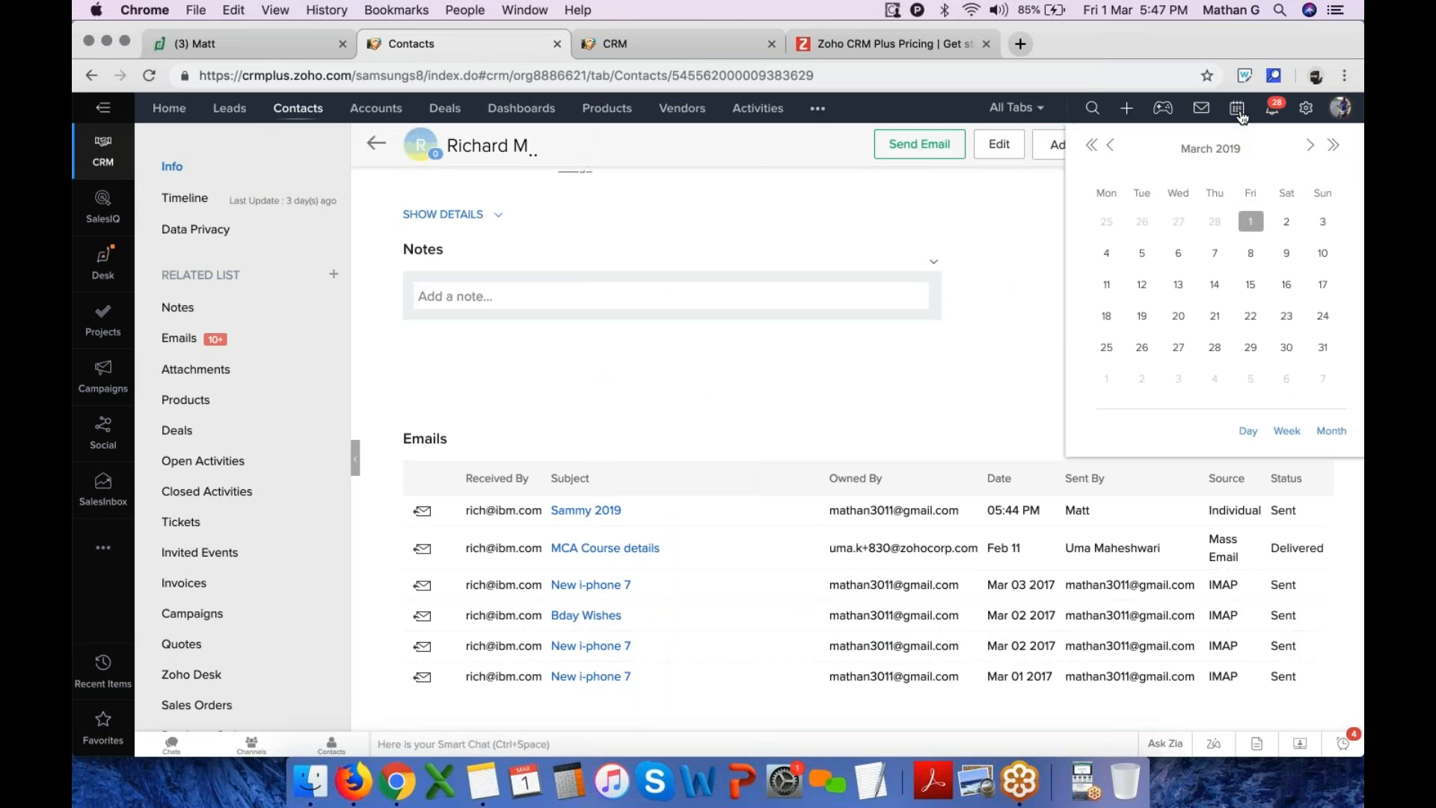
click(1112, 146)
click(1113, 146)
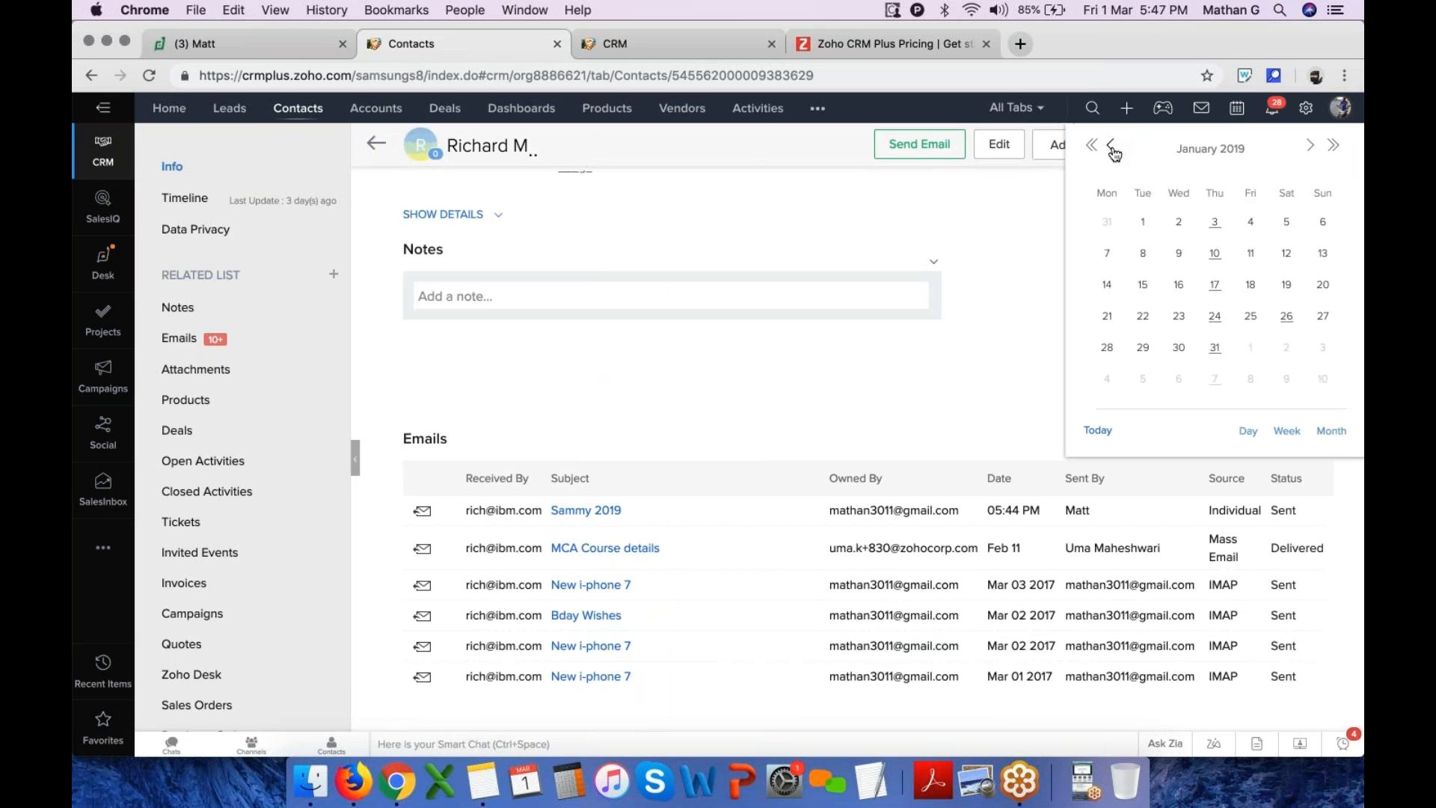
click(1215, 348)
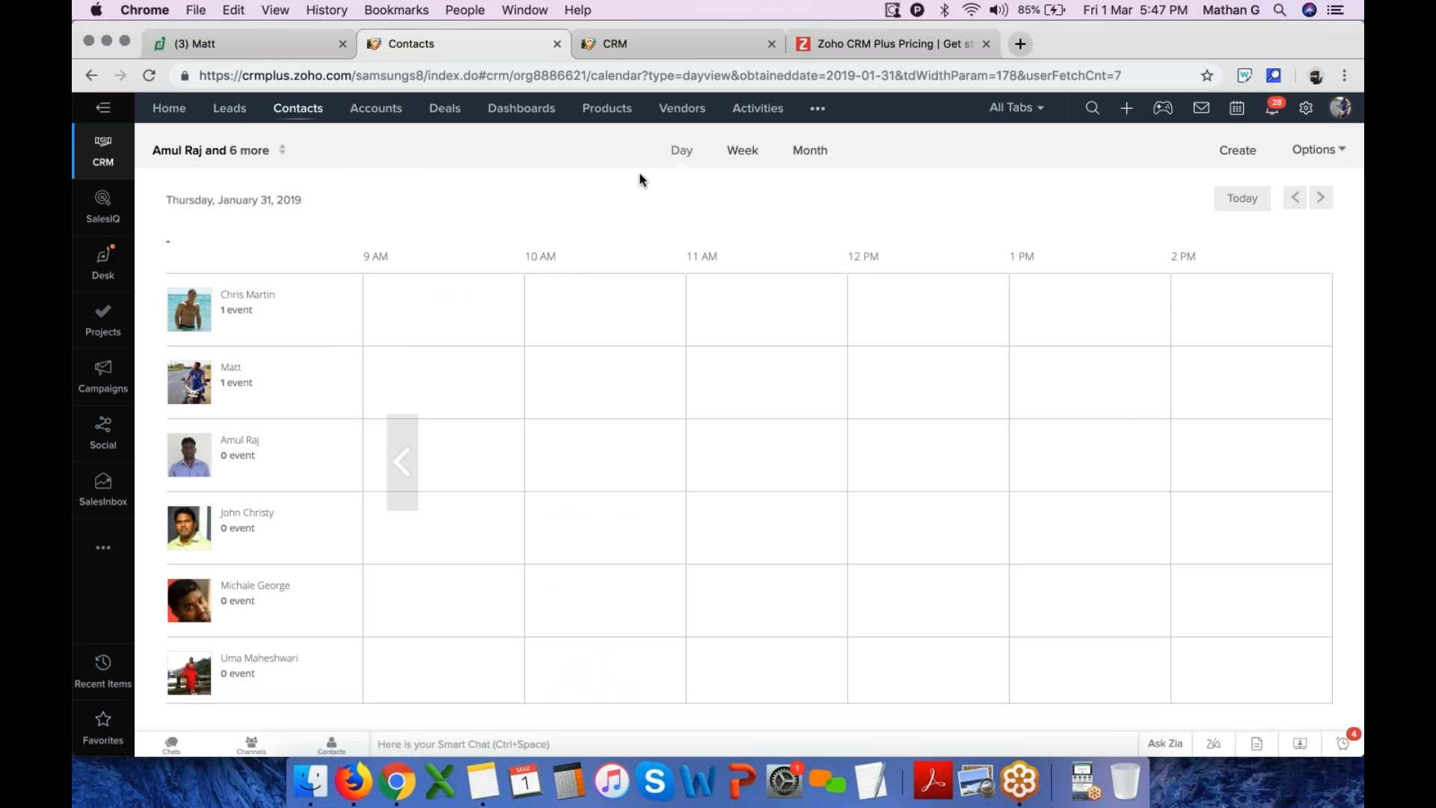
Switch the calendar to Week and then Month view
click(743, 150)
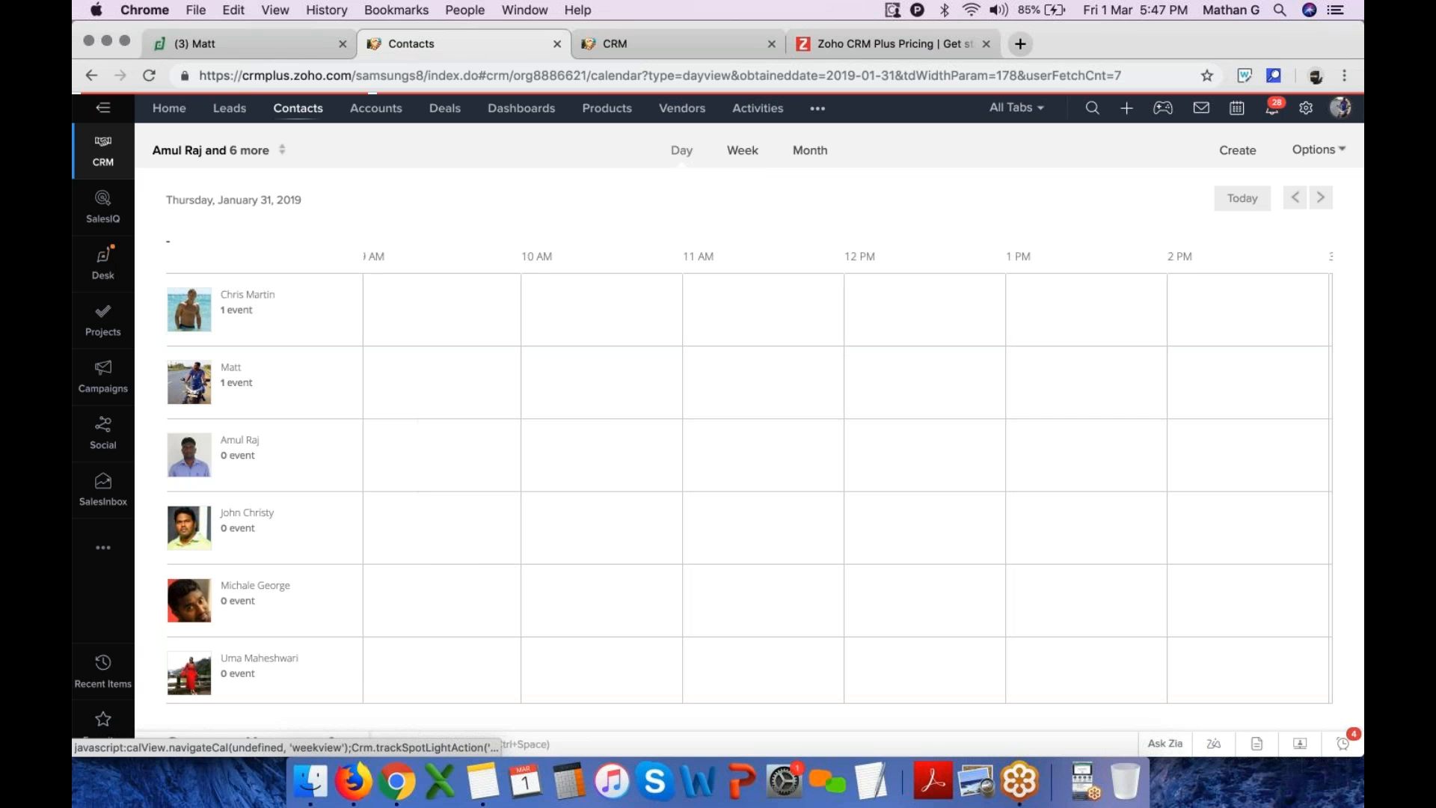
click(819, 154)
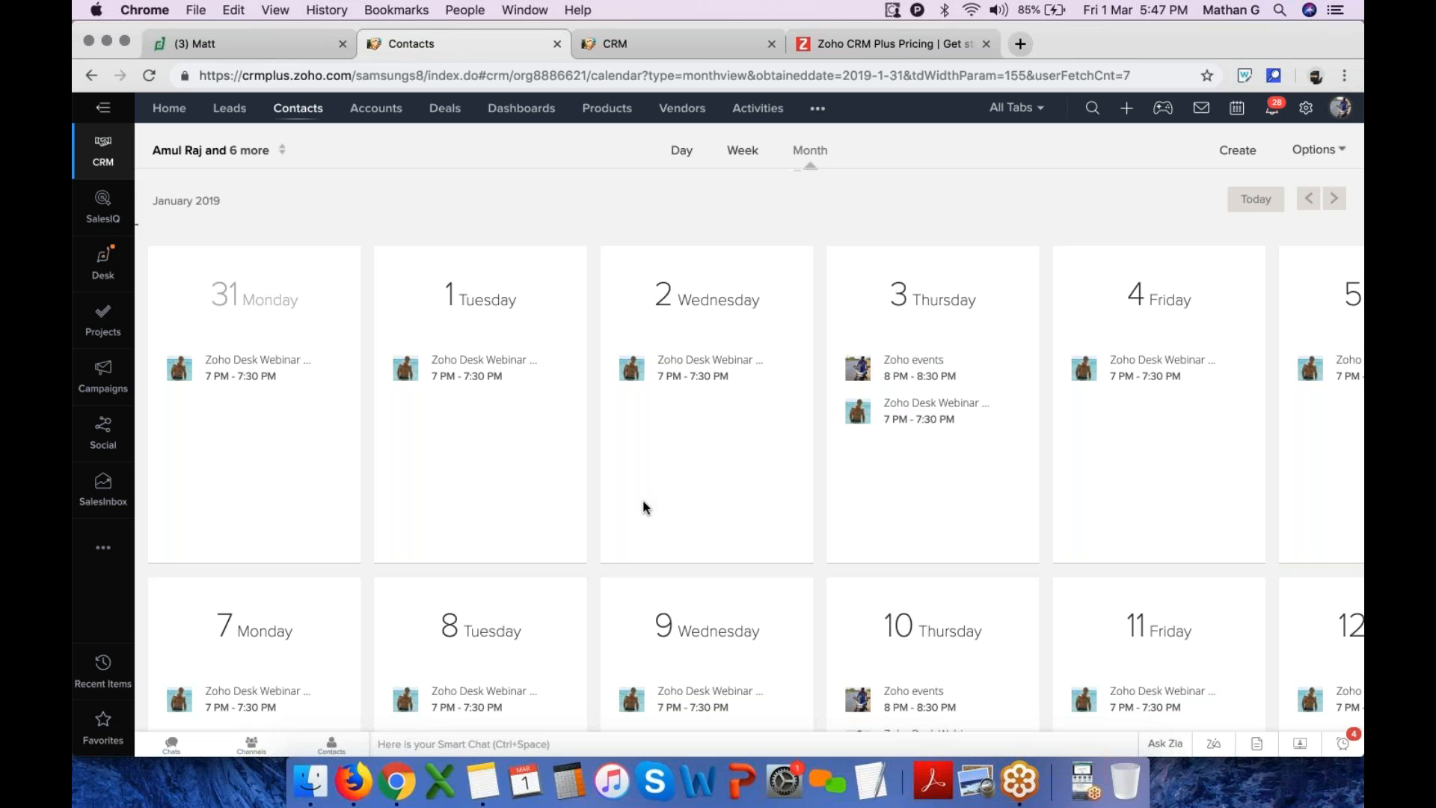
Open the Leads list, start creating a new lead, and set the salutation to Mr
click(238, 108)
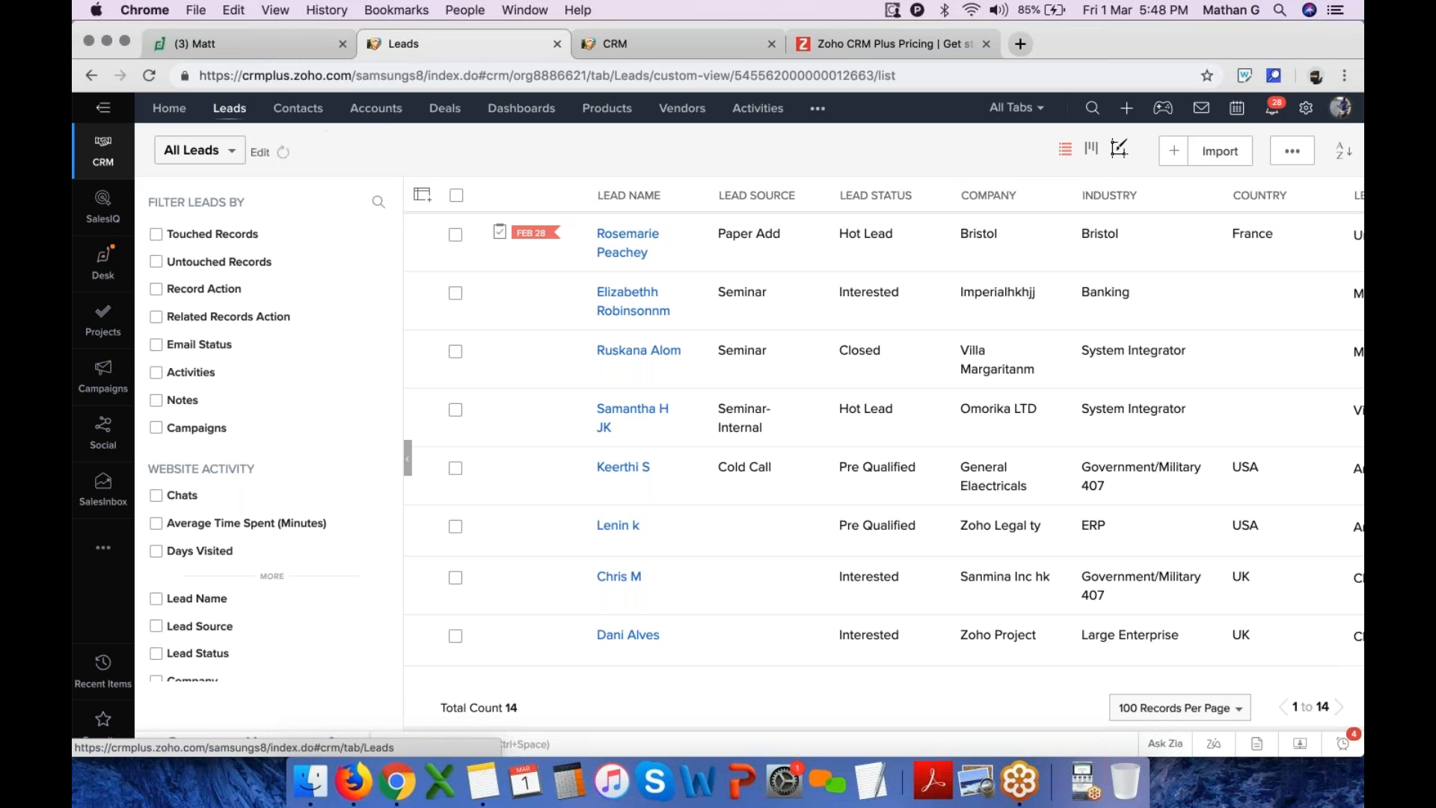
click(447, 111)
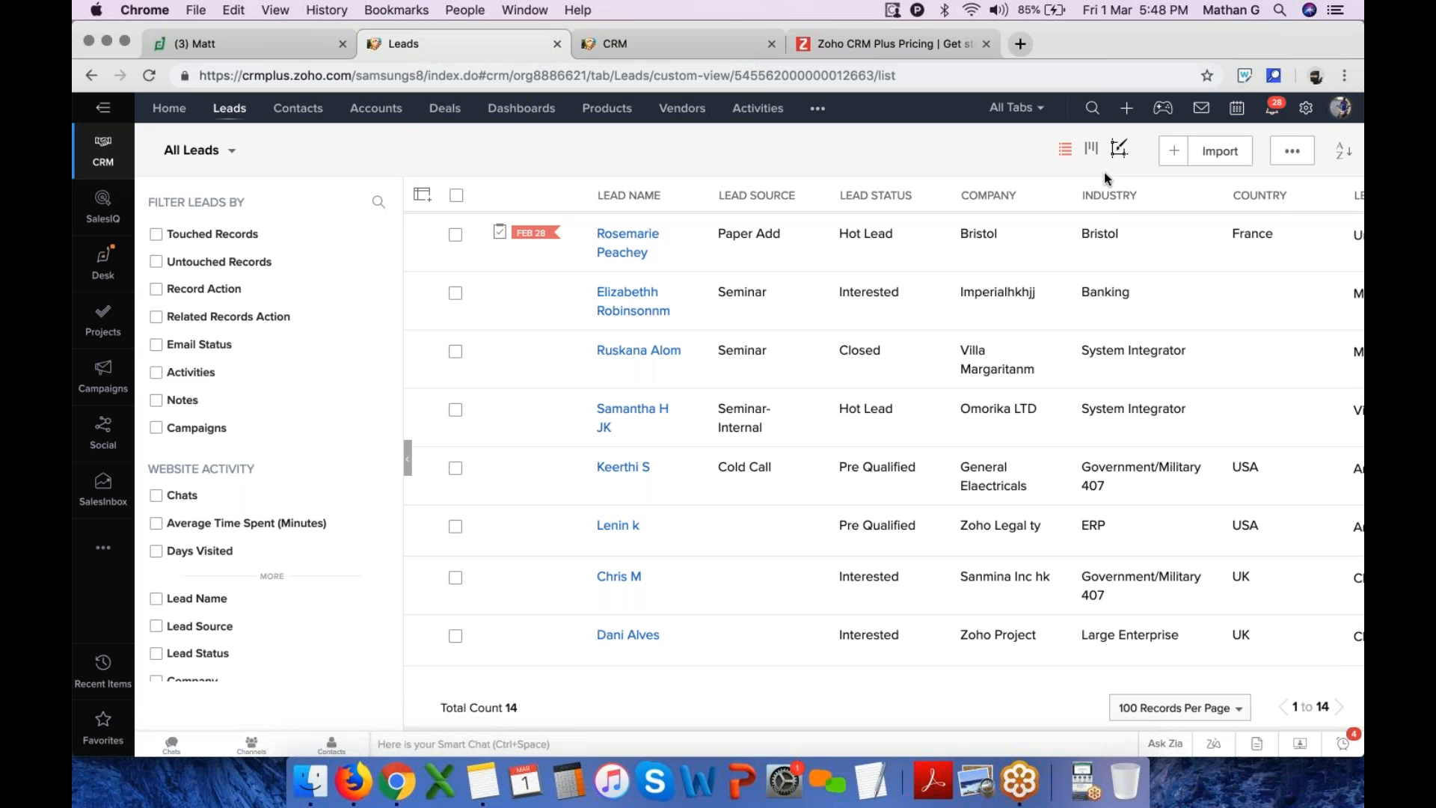
click(1174, 150)
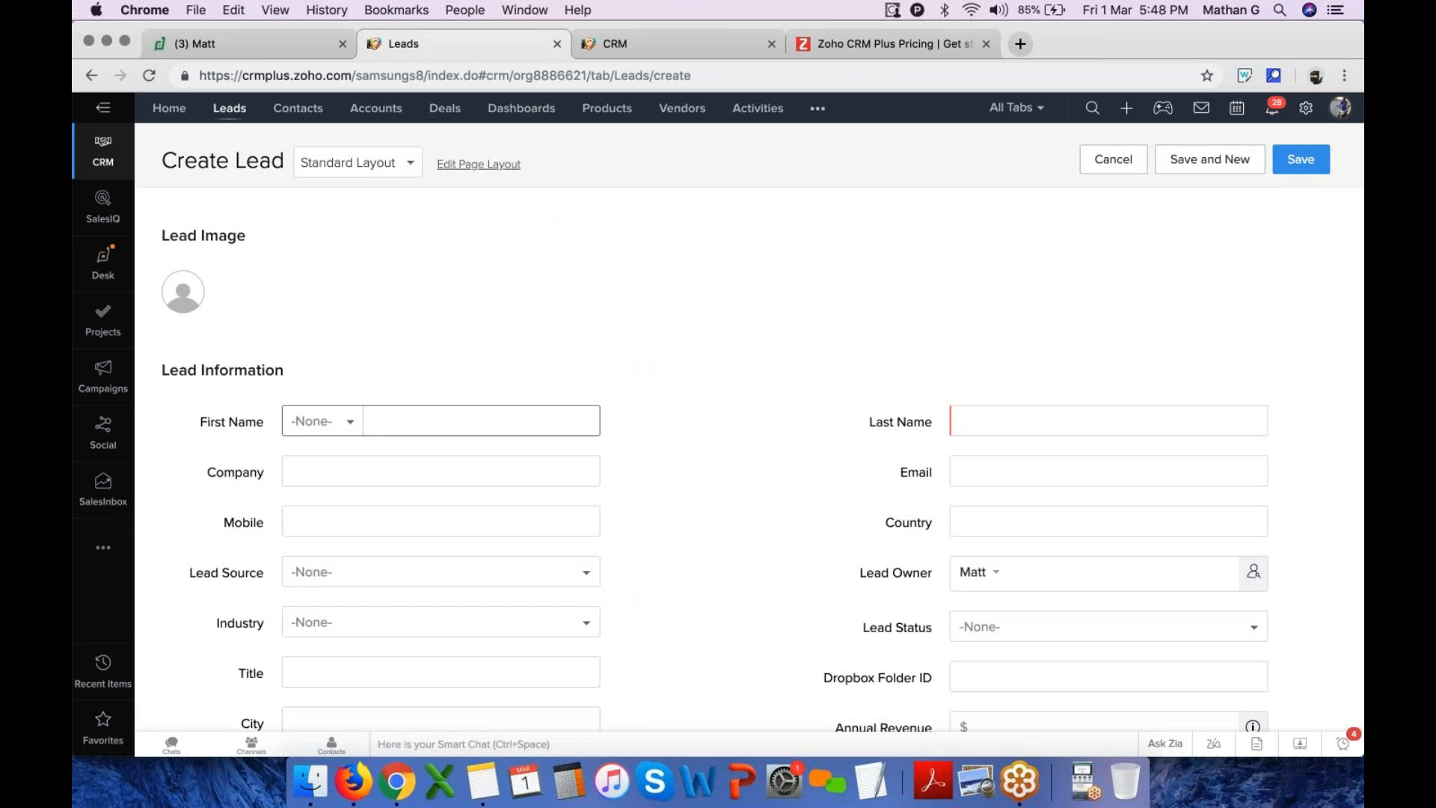
click(340, 422)
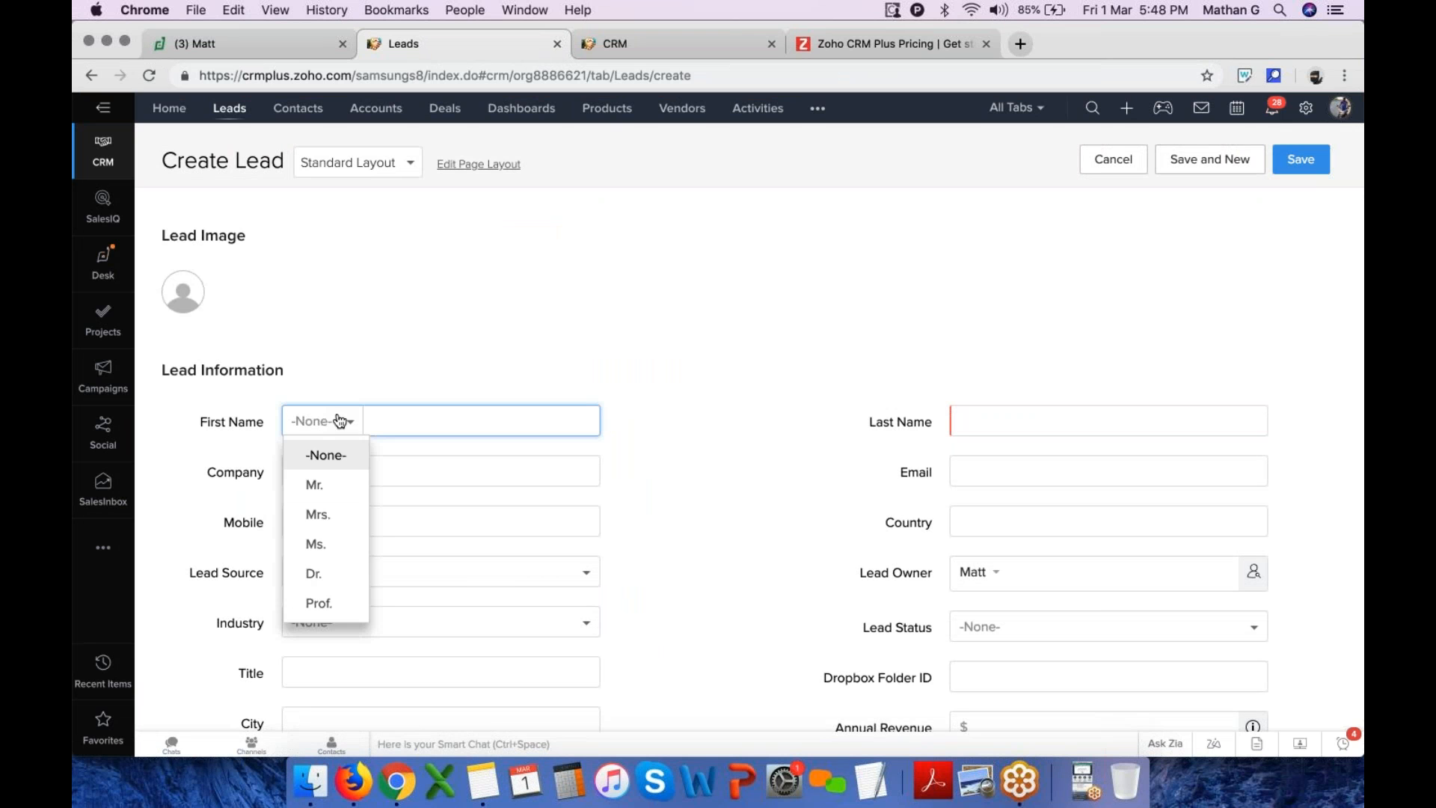
click(346, 480)
Enter the lead's first name and choose the suggested last name
key(Tab)
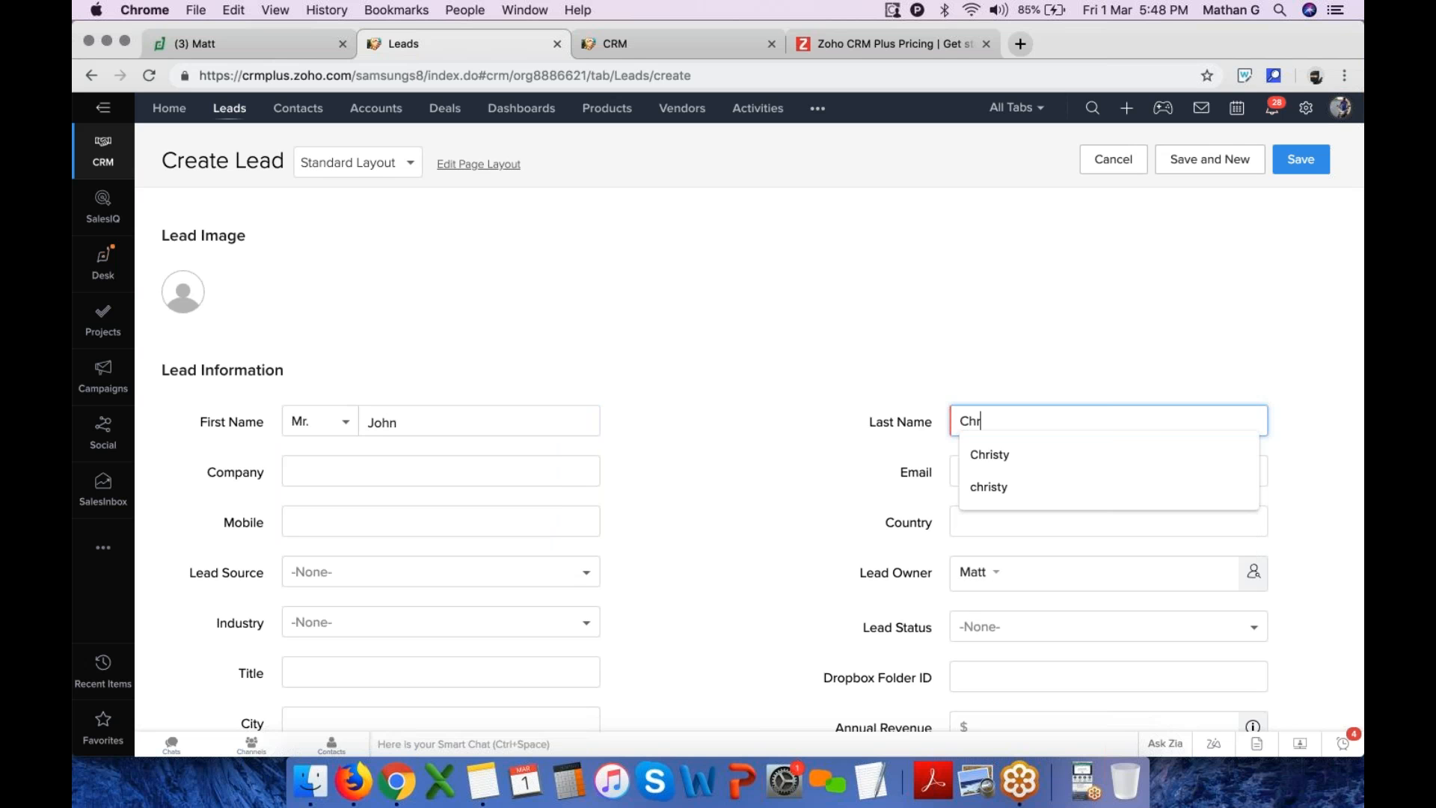
click(1015, 459)
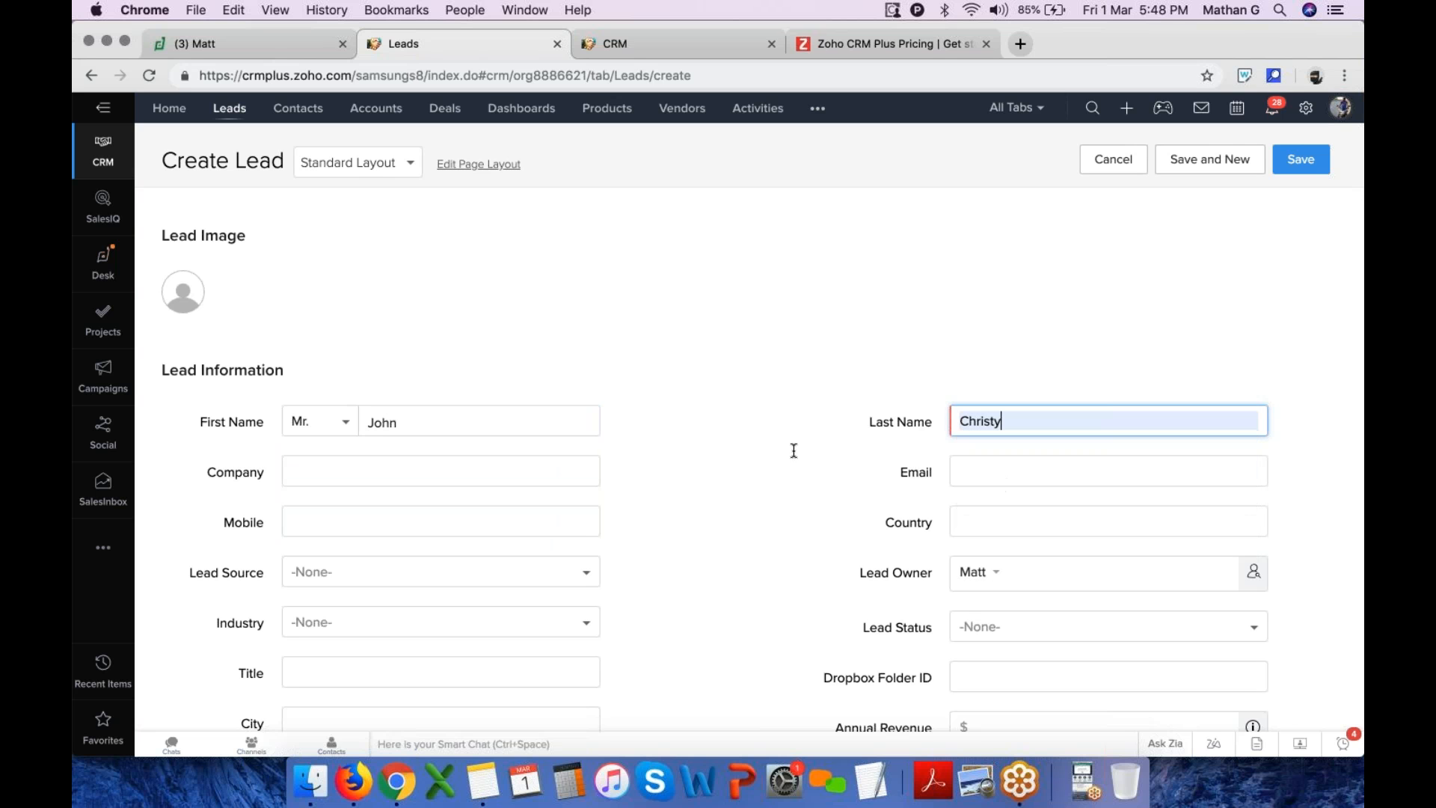
Set the company to intel and choose a suggested e-mail address for the lead
click(312, 472)
text(intel)
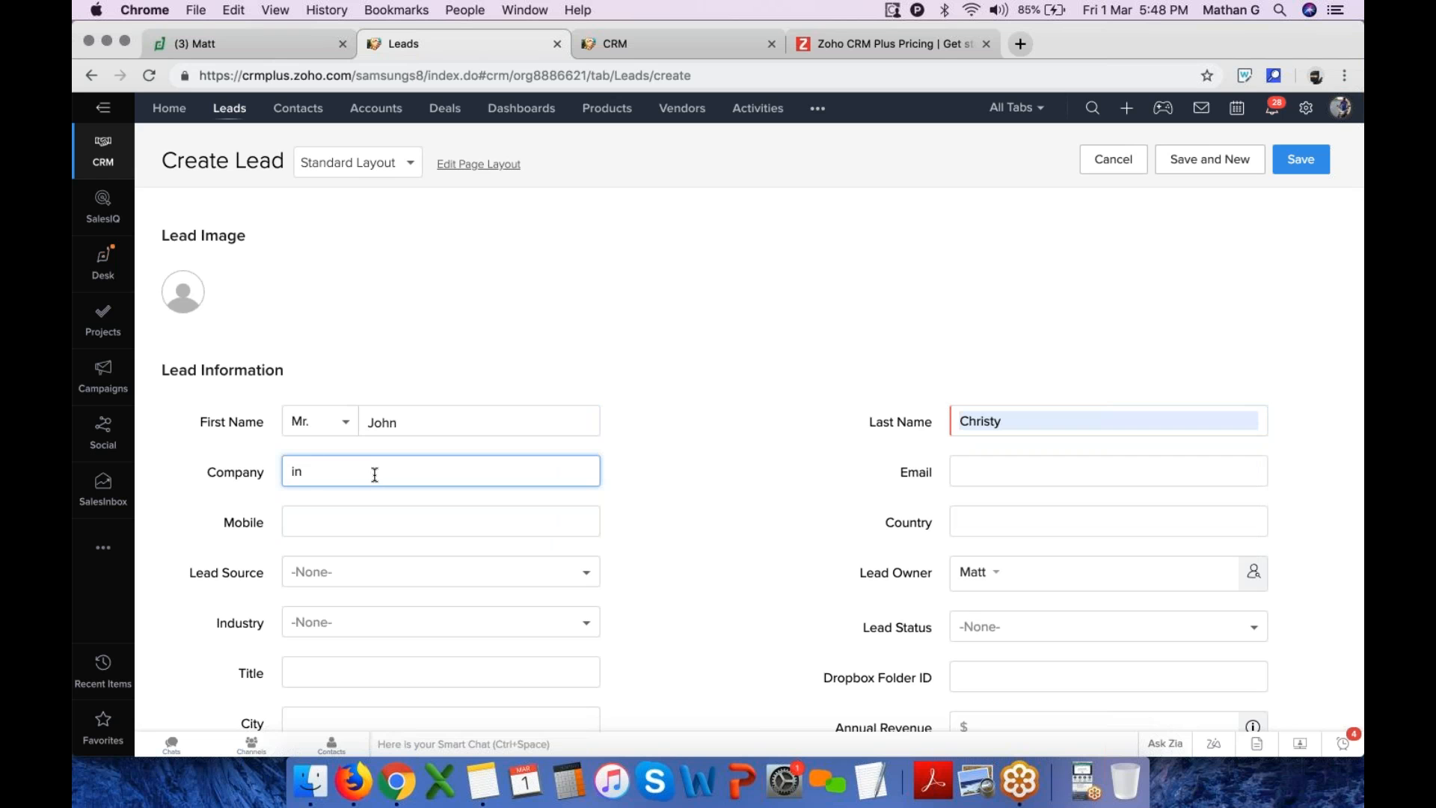
key(Tab)
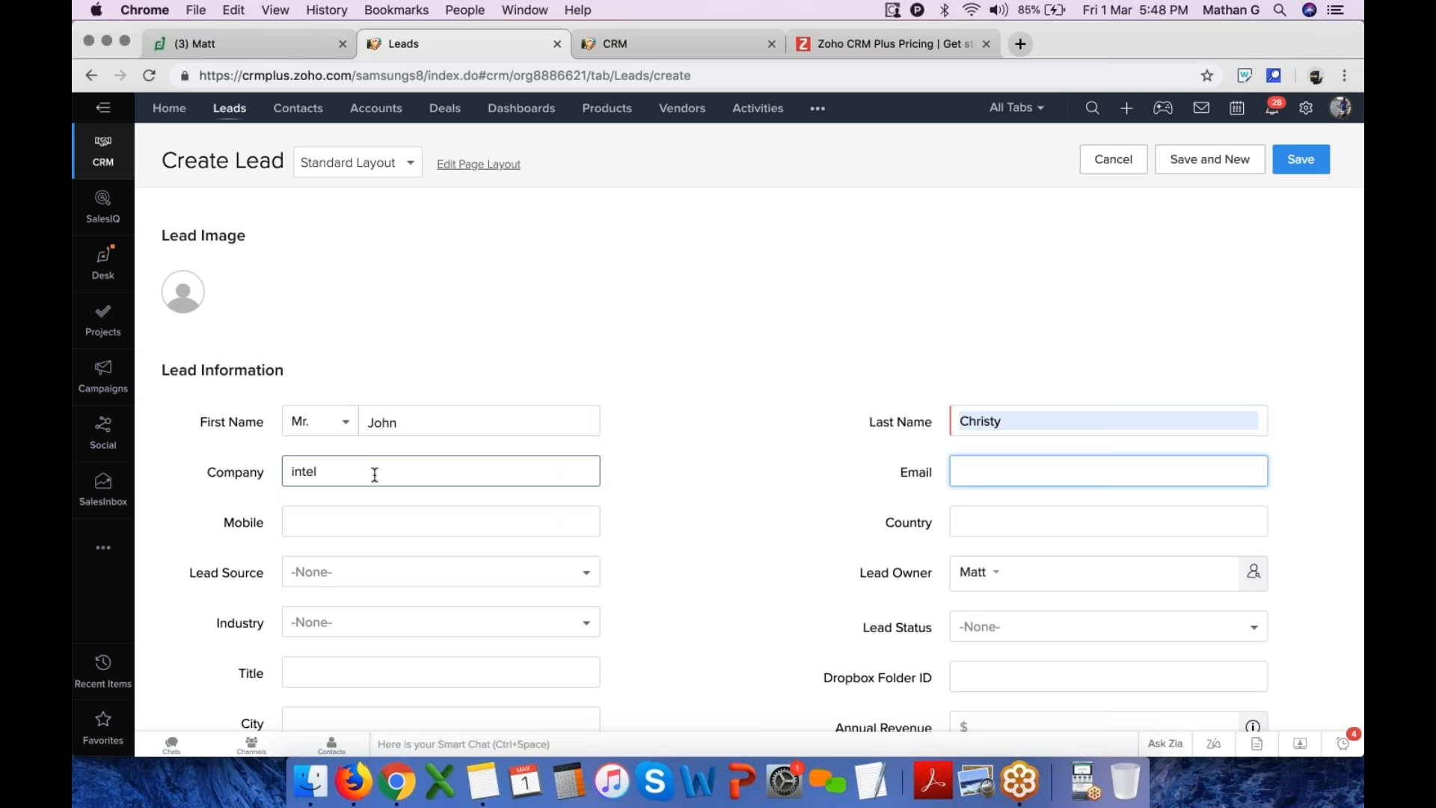
text(john)
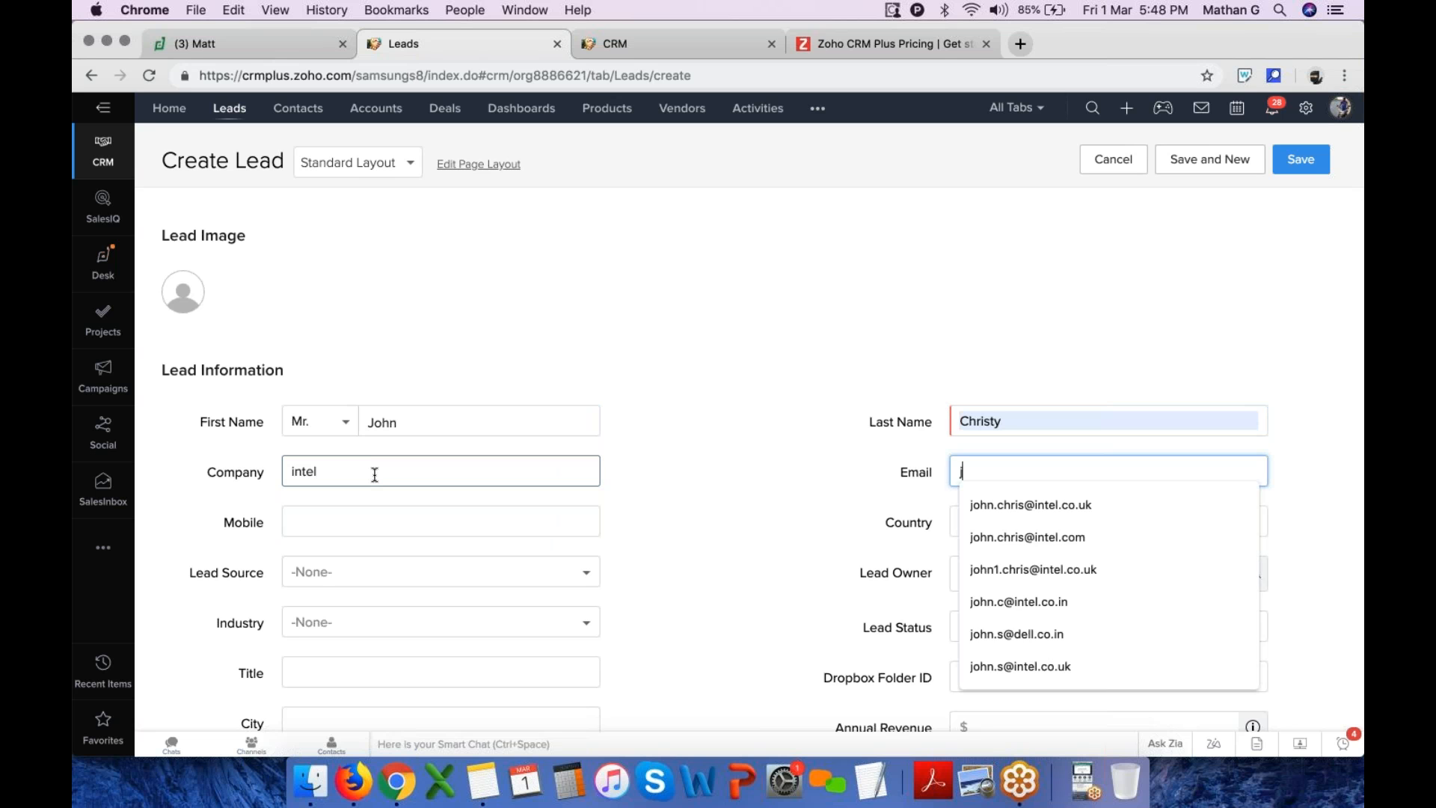
key(Down)
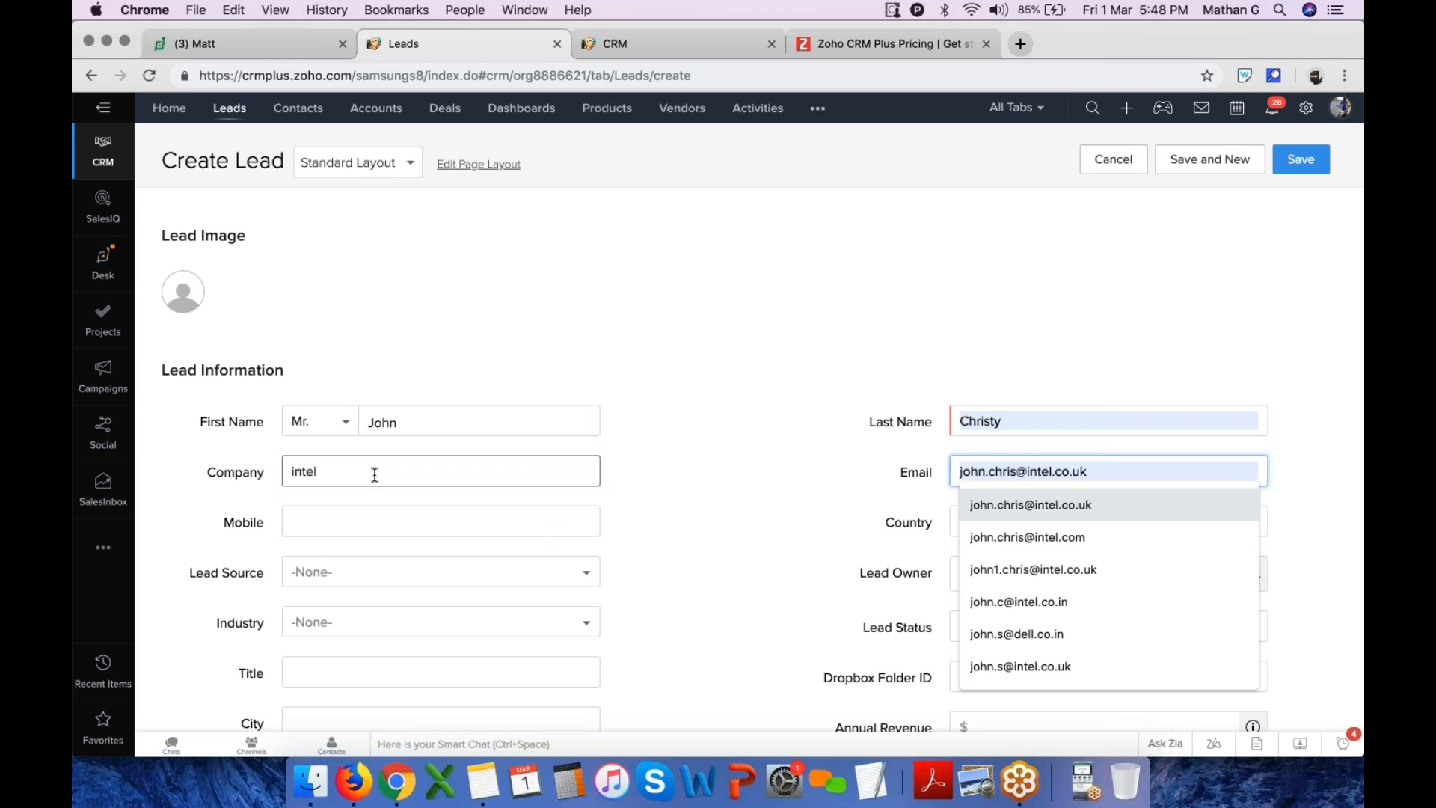
key(Return)
Enter the lead's mobile number and set the country to Uk
click(347, 512)
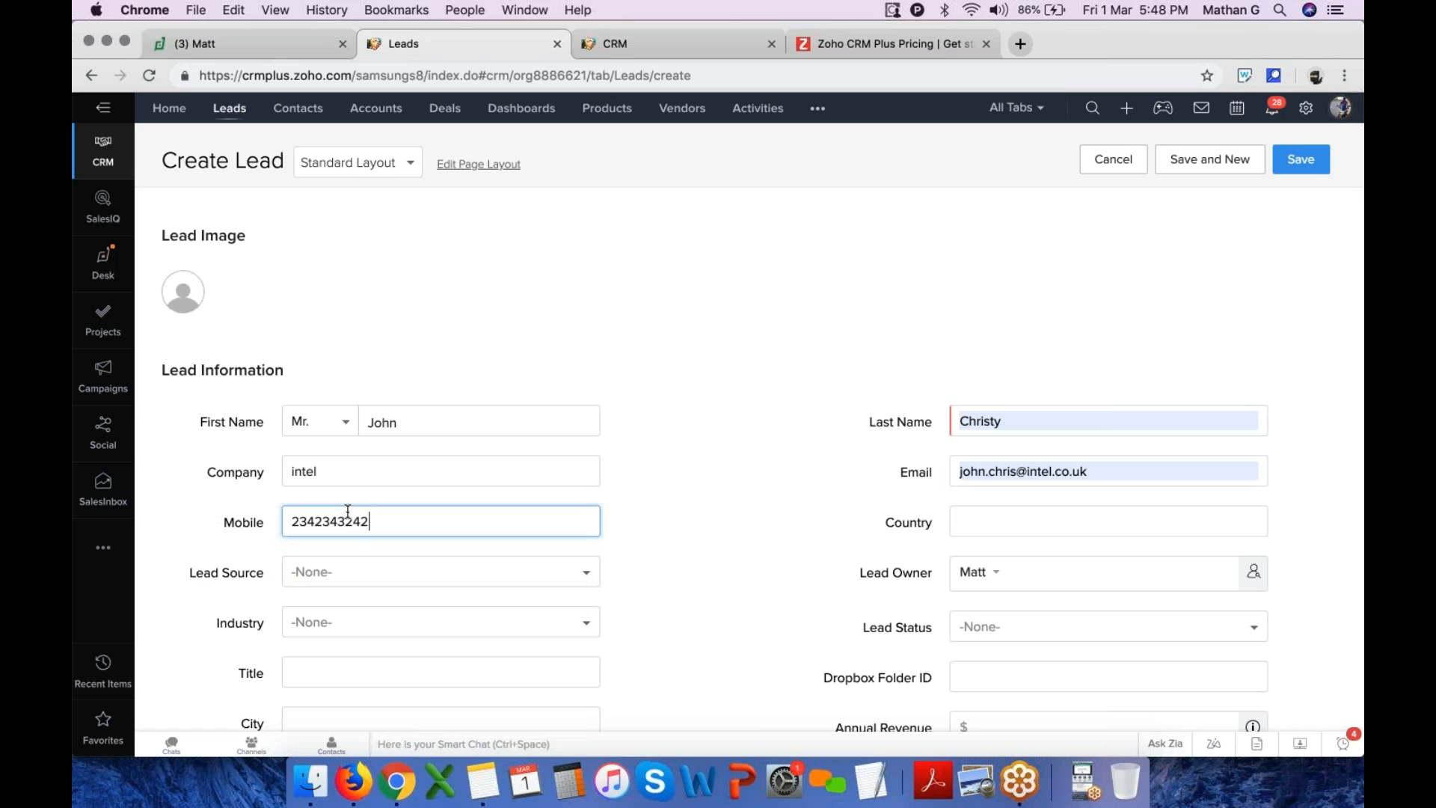
click(1012, 520)
text(Uk)
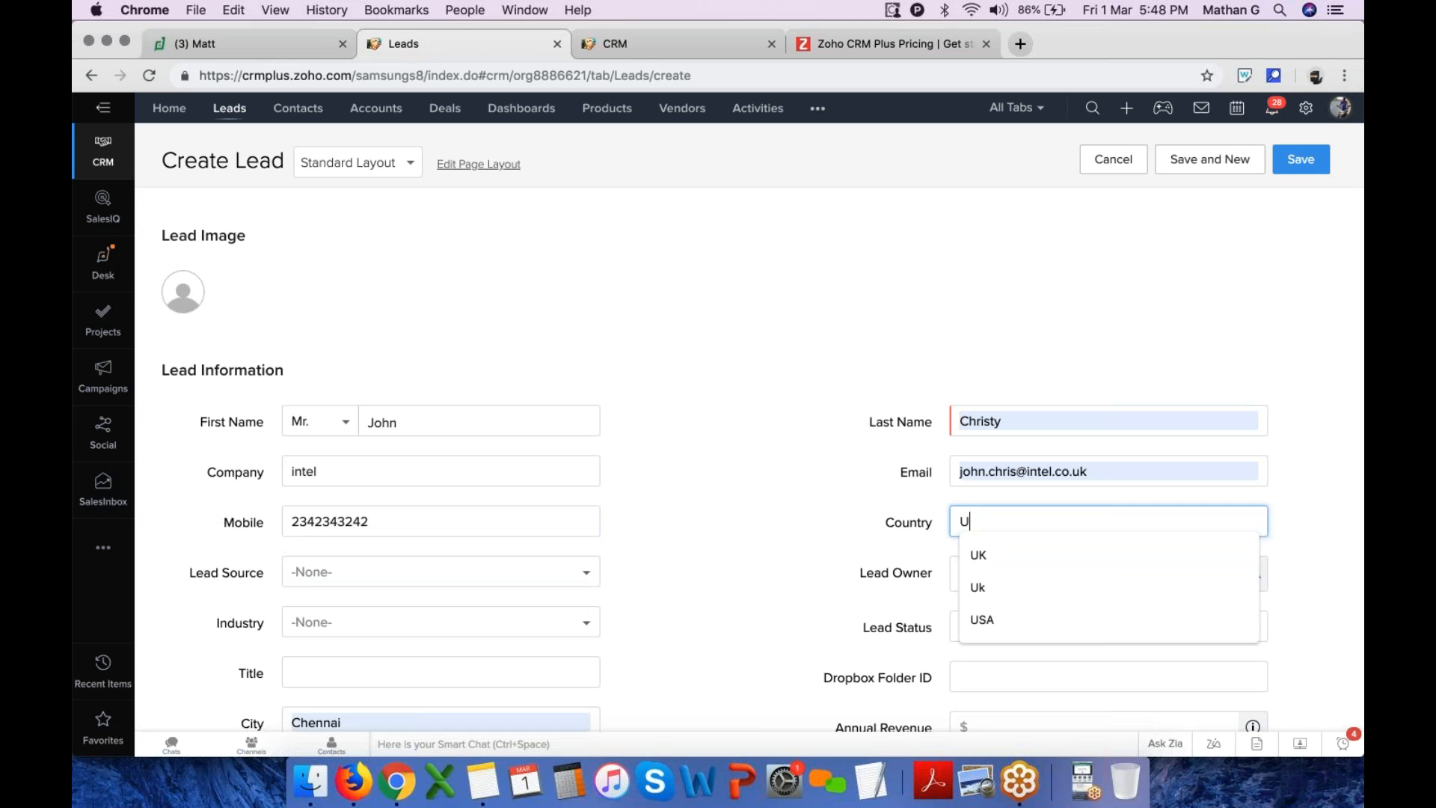
Set Lead Source to Cold Call and Lead Status to Contact in Future
click(368, 587)
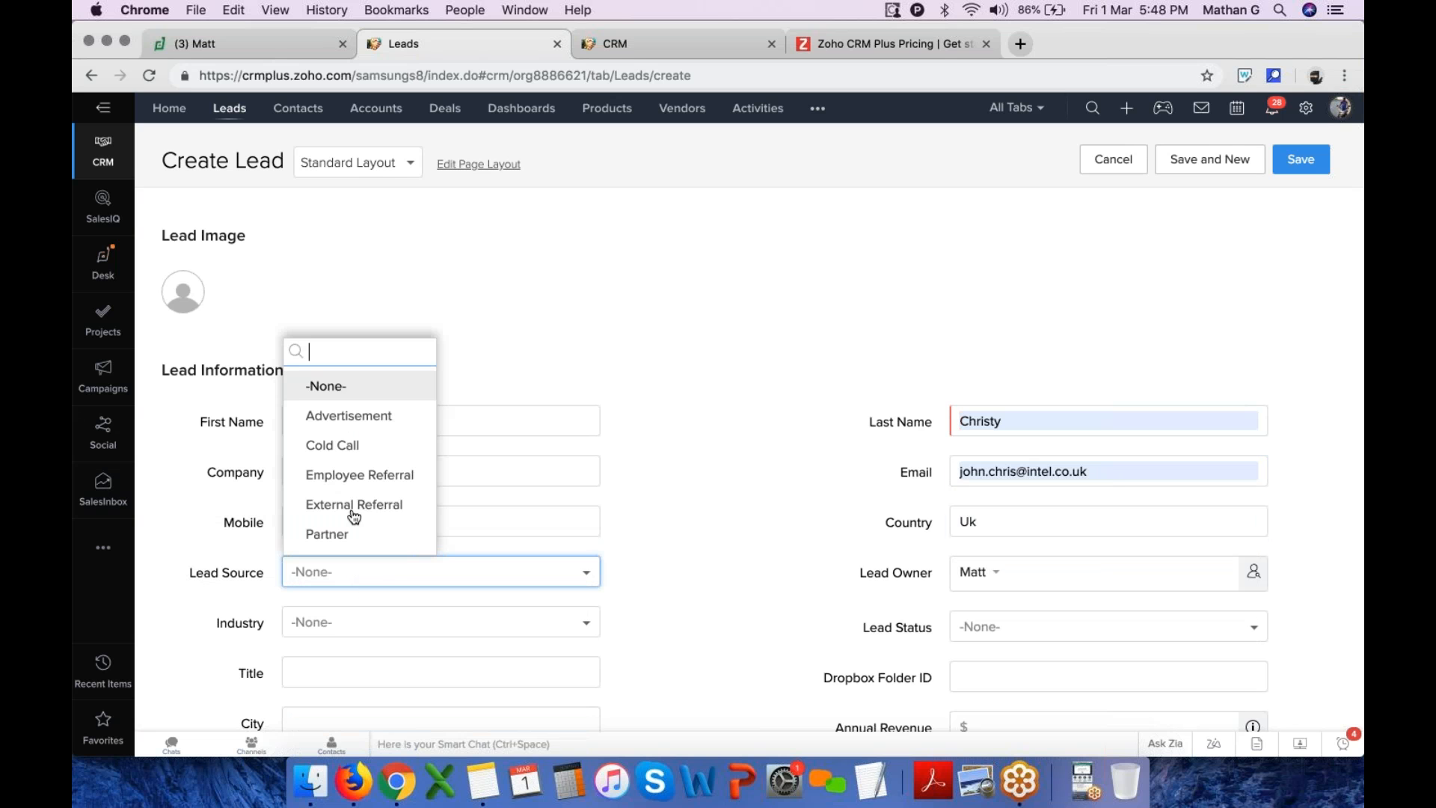
click(355, 449)
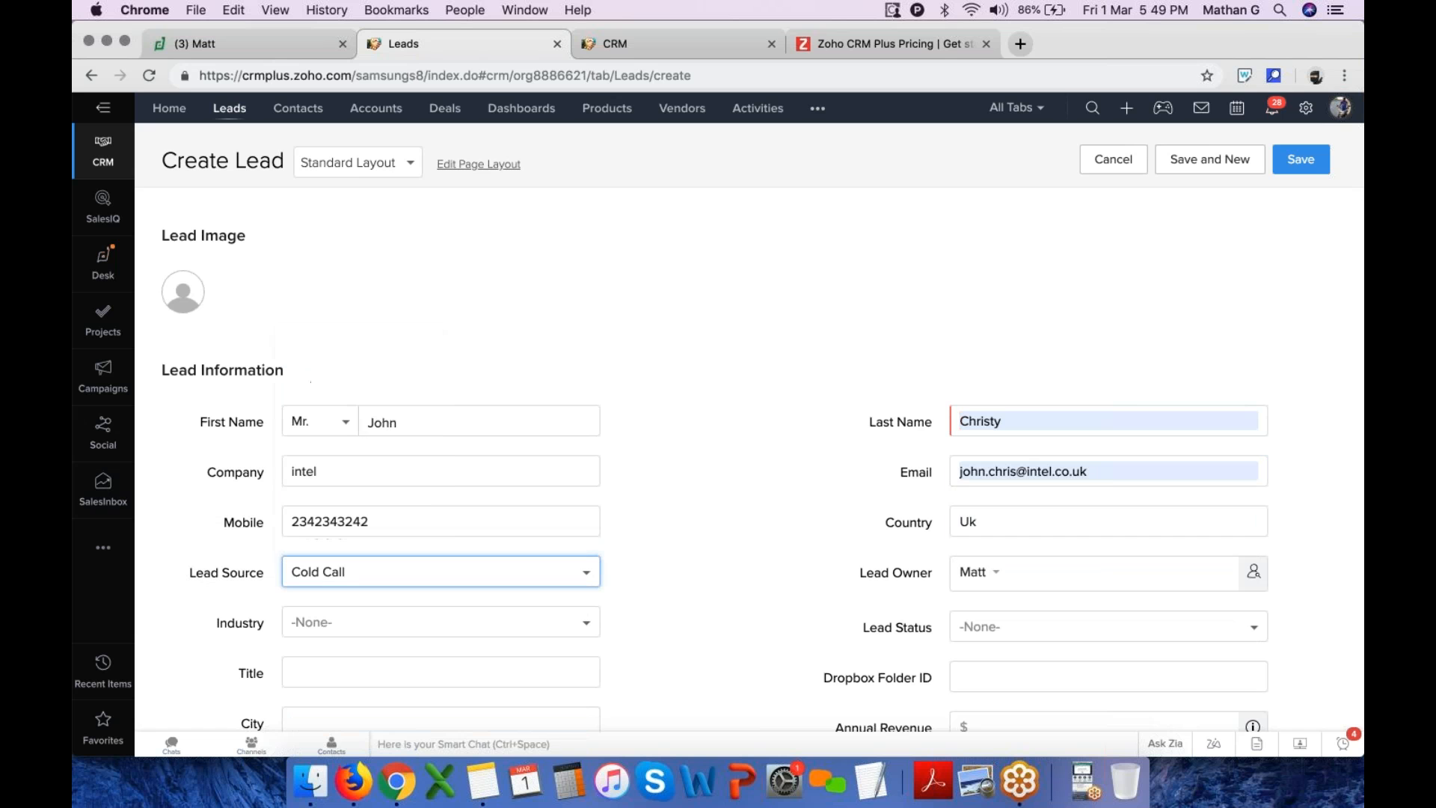
click(1003, 628)
click(1013, 496)
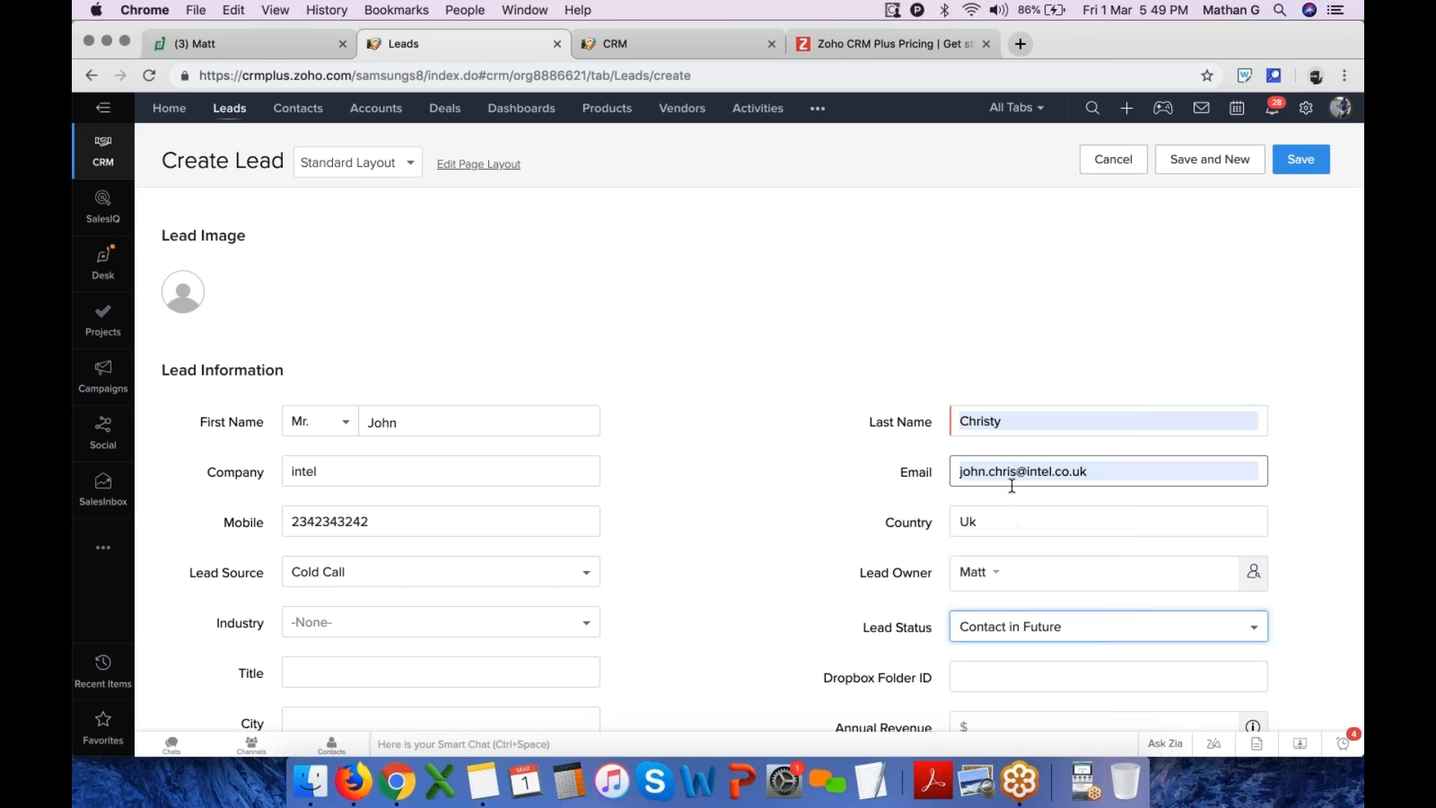
Set Industry to Data/Telecom OEM and save the new lead
click(315, 624)
click(363, 496)
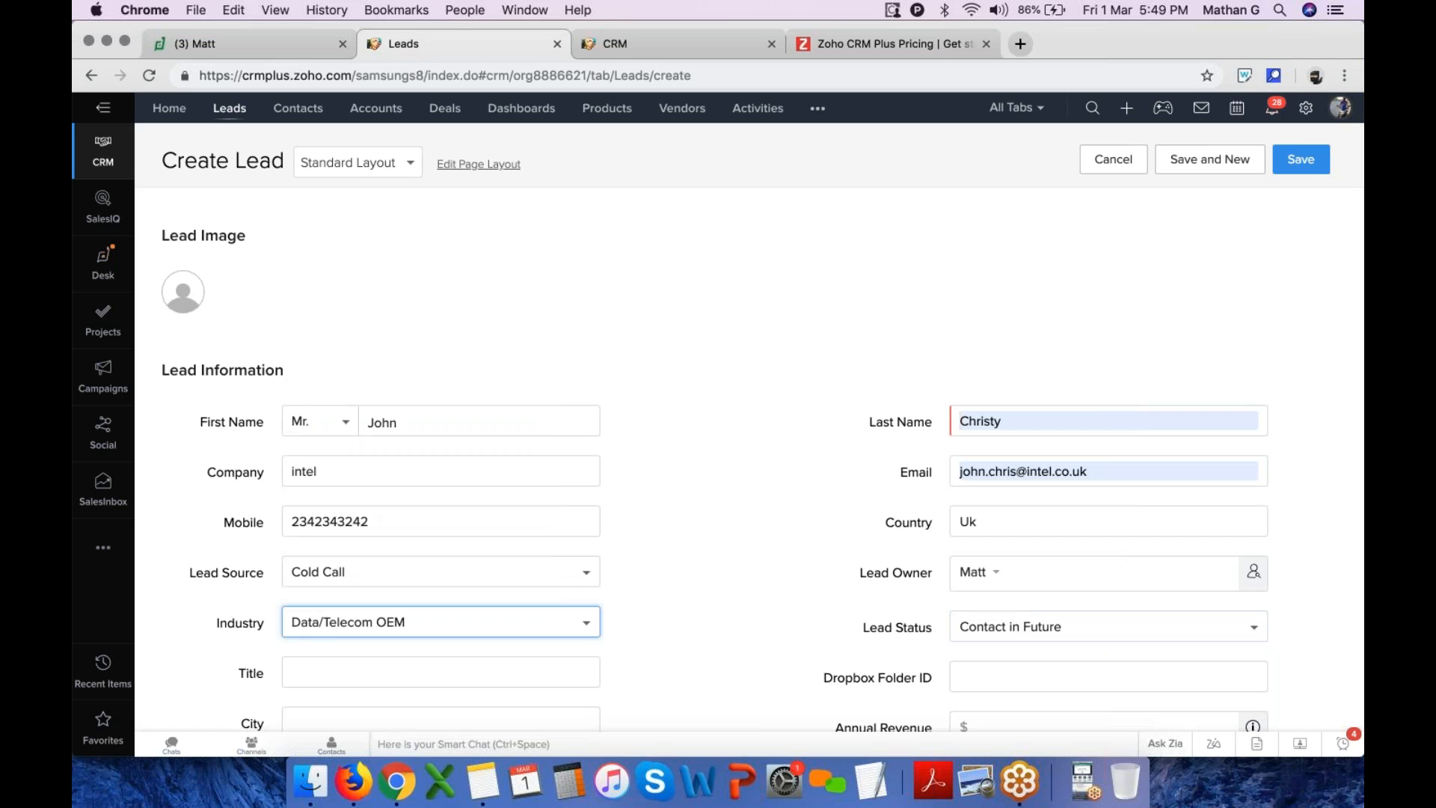
click(1291, 166)
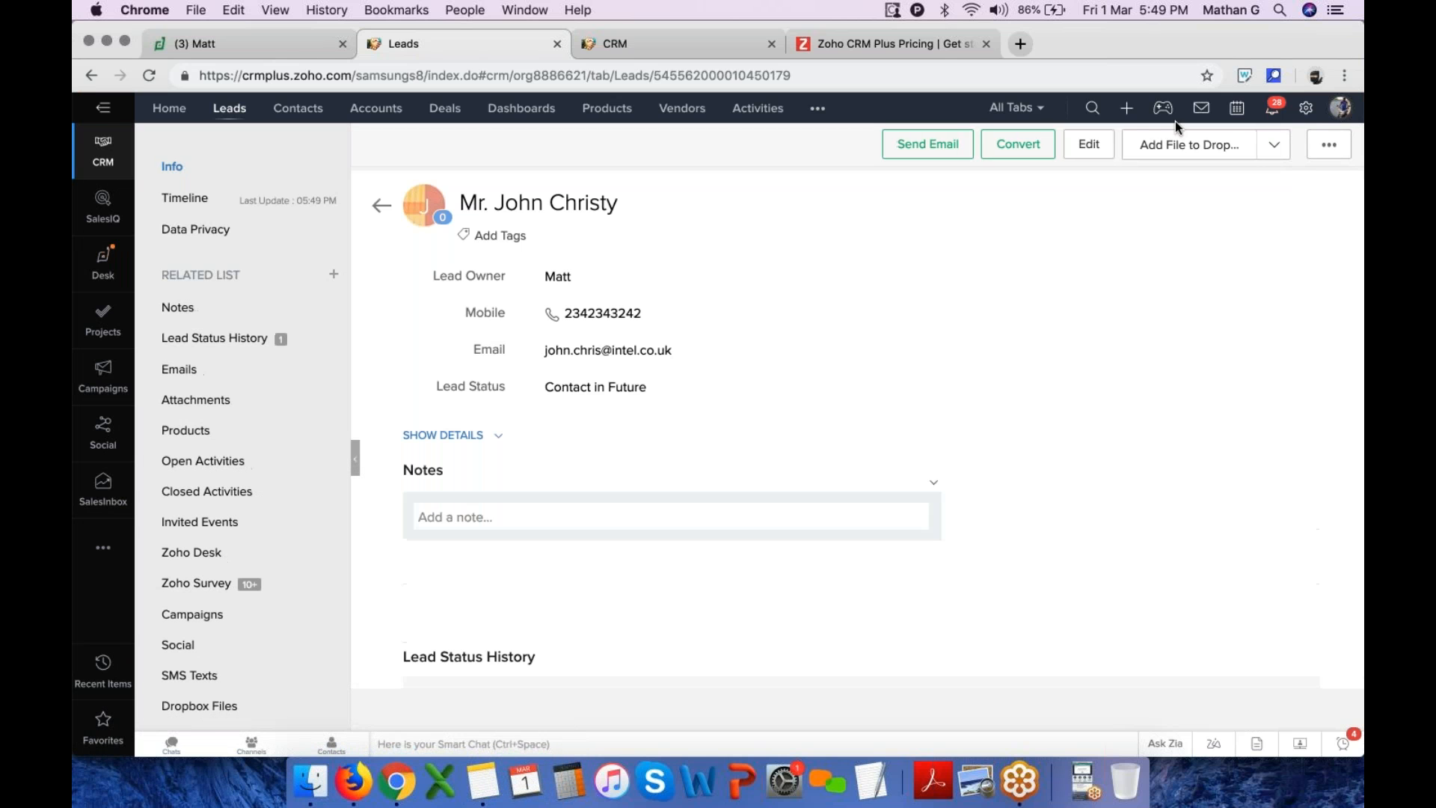
Start another lead from quick create and open the Standard Layout page layout editor for Leads
click(1127, 109)
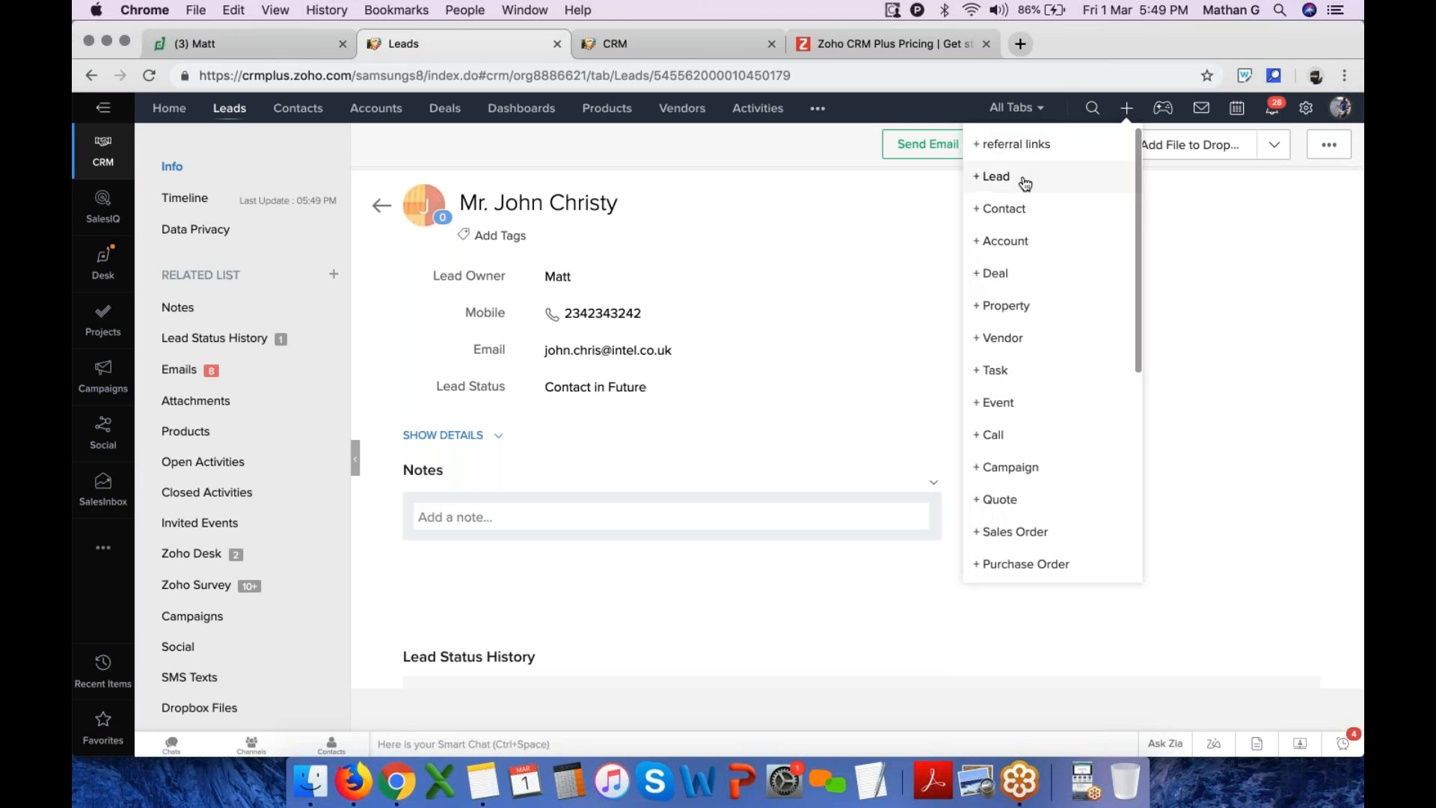
click(1023, 177)
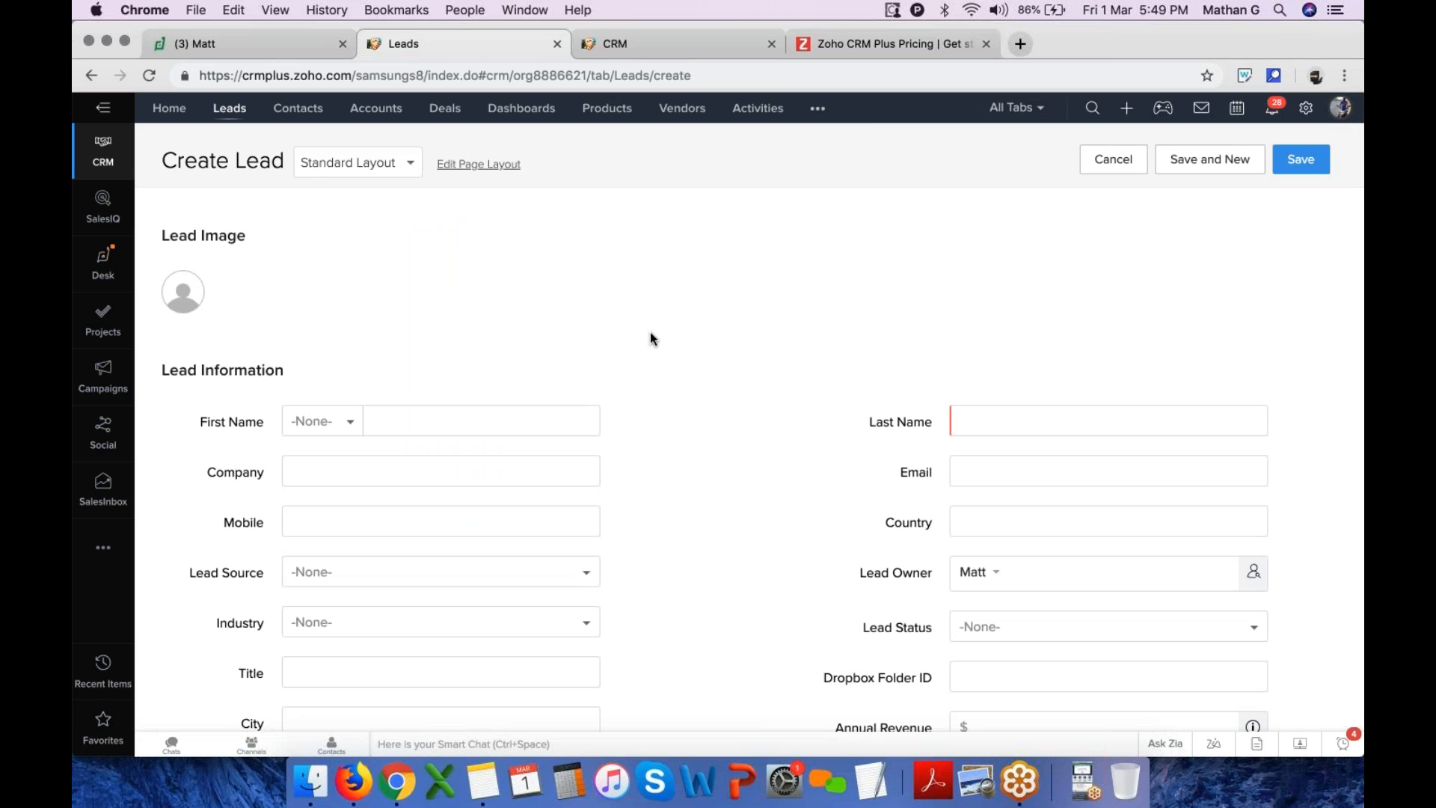
scroll(649, 330, down, 7)
scroll(649, 331, up, 7)
click(470, 170)
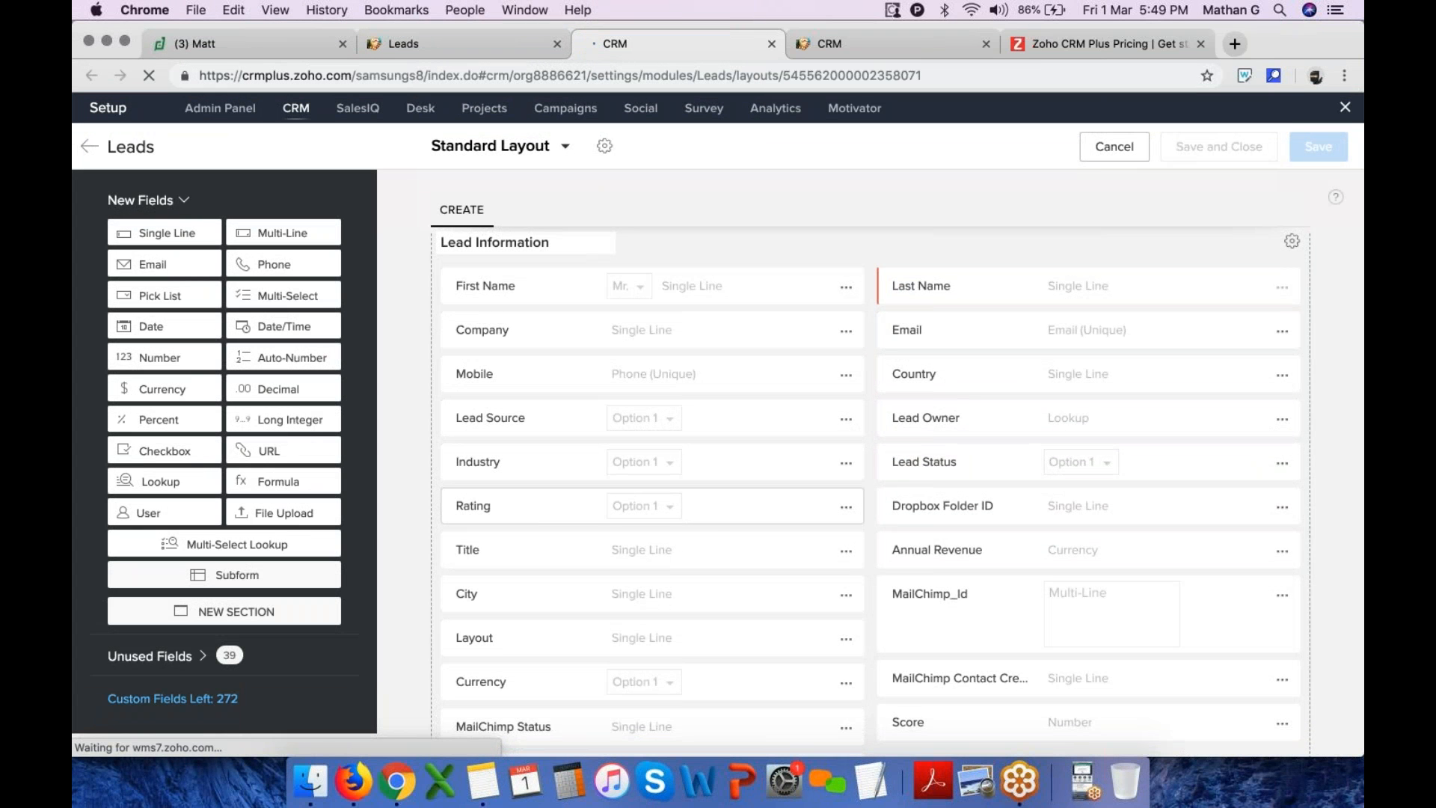
Remove the Rating field from the Leads layout and move Lead Owner above Country
click(846, 507)
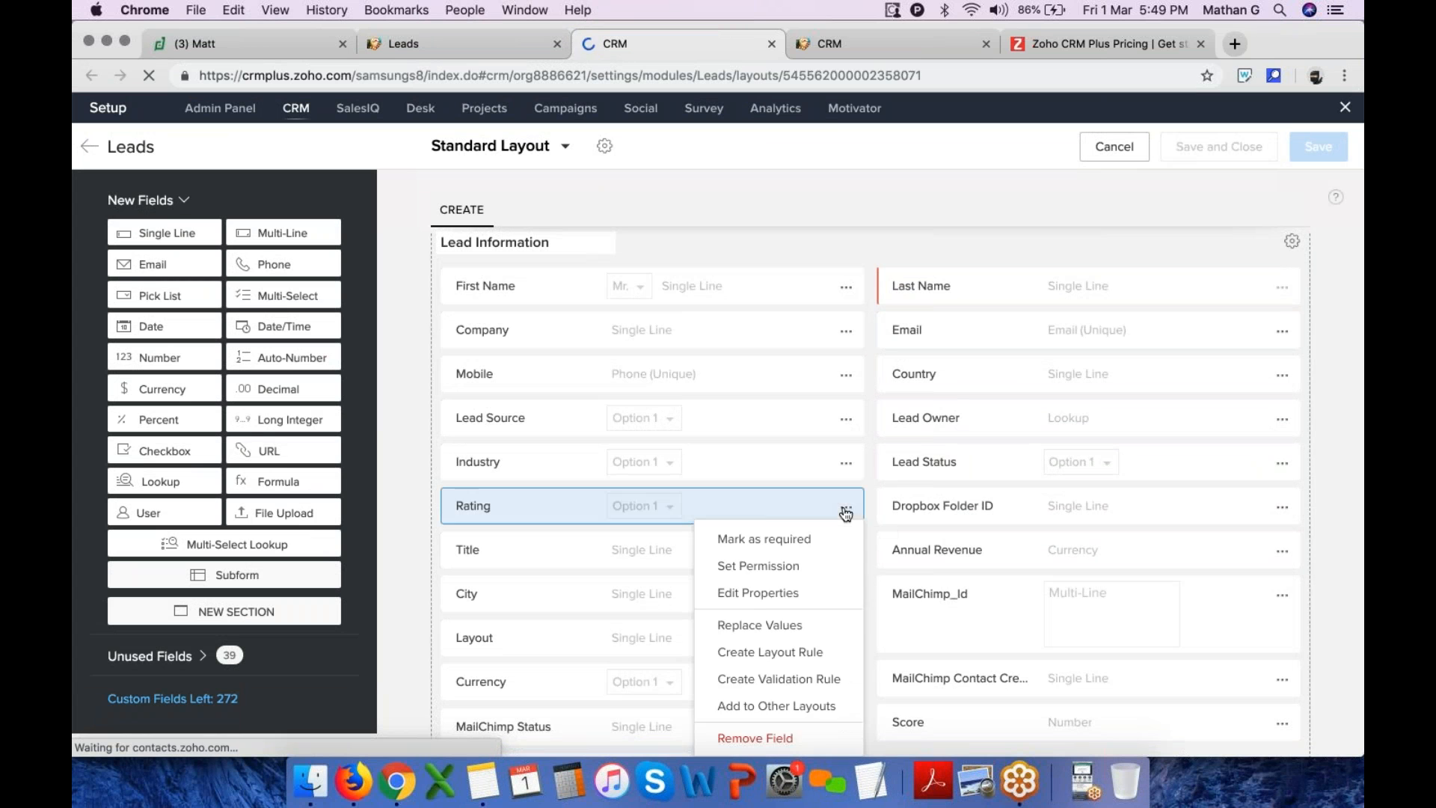
scroll(785, 677, down, 3)
click(755, 616)
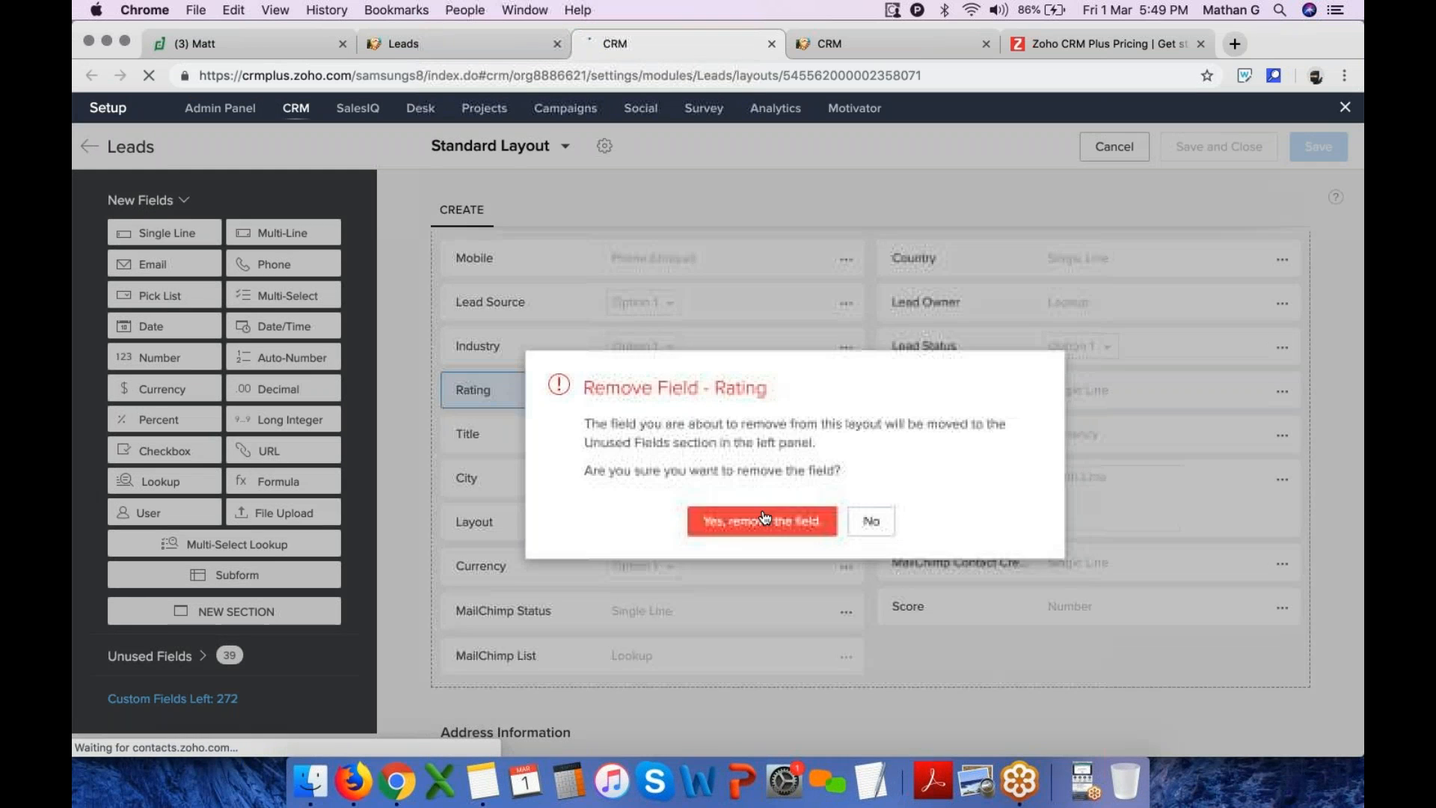
click(760, 518)
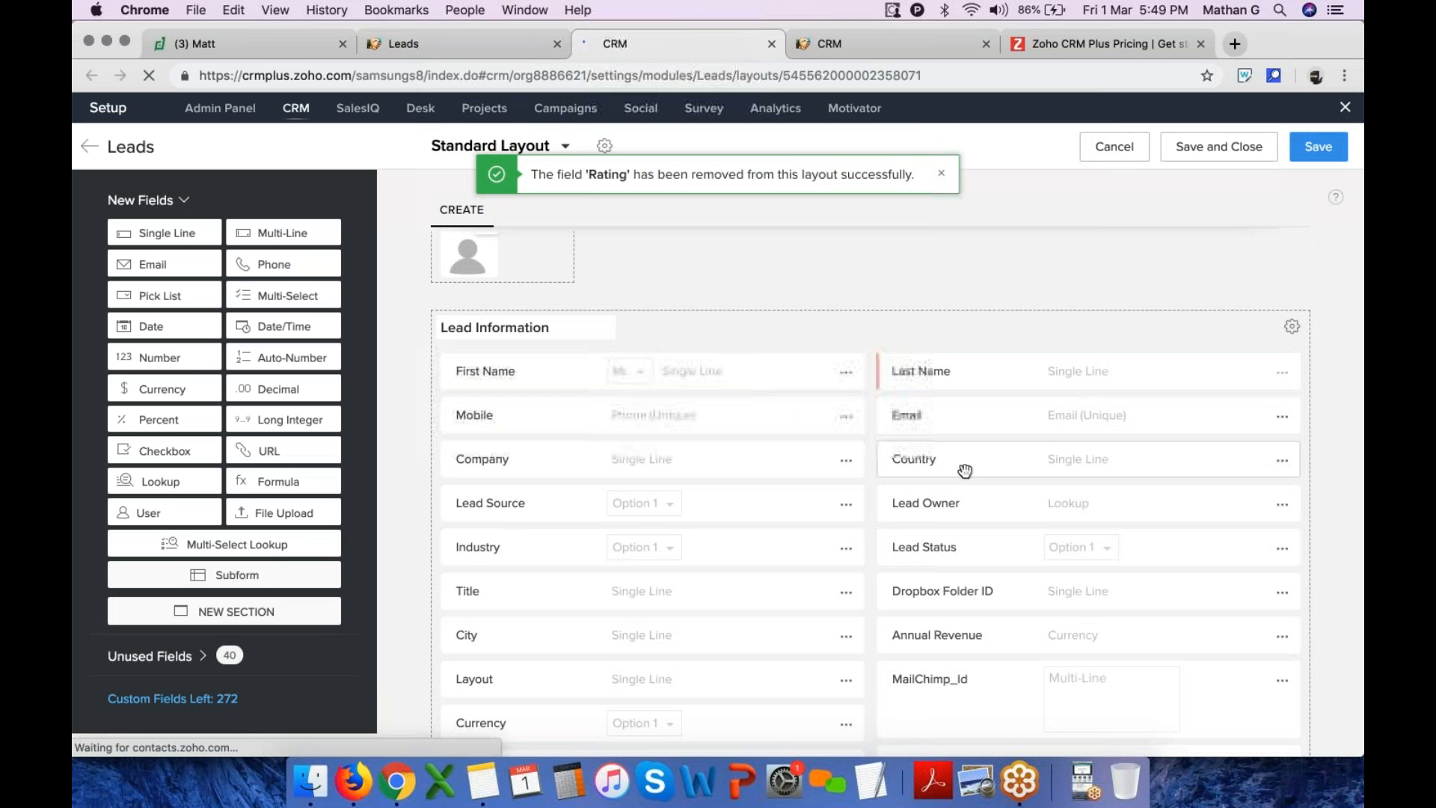
drag(972, 503, 976, 456)
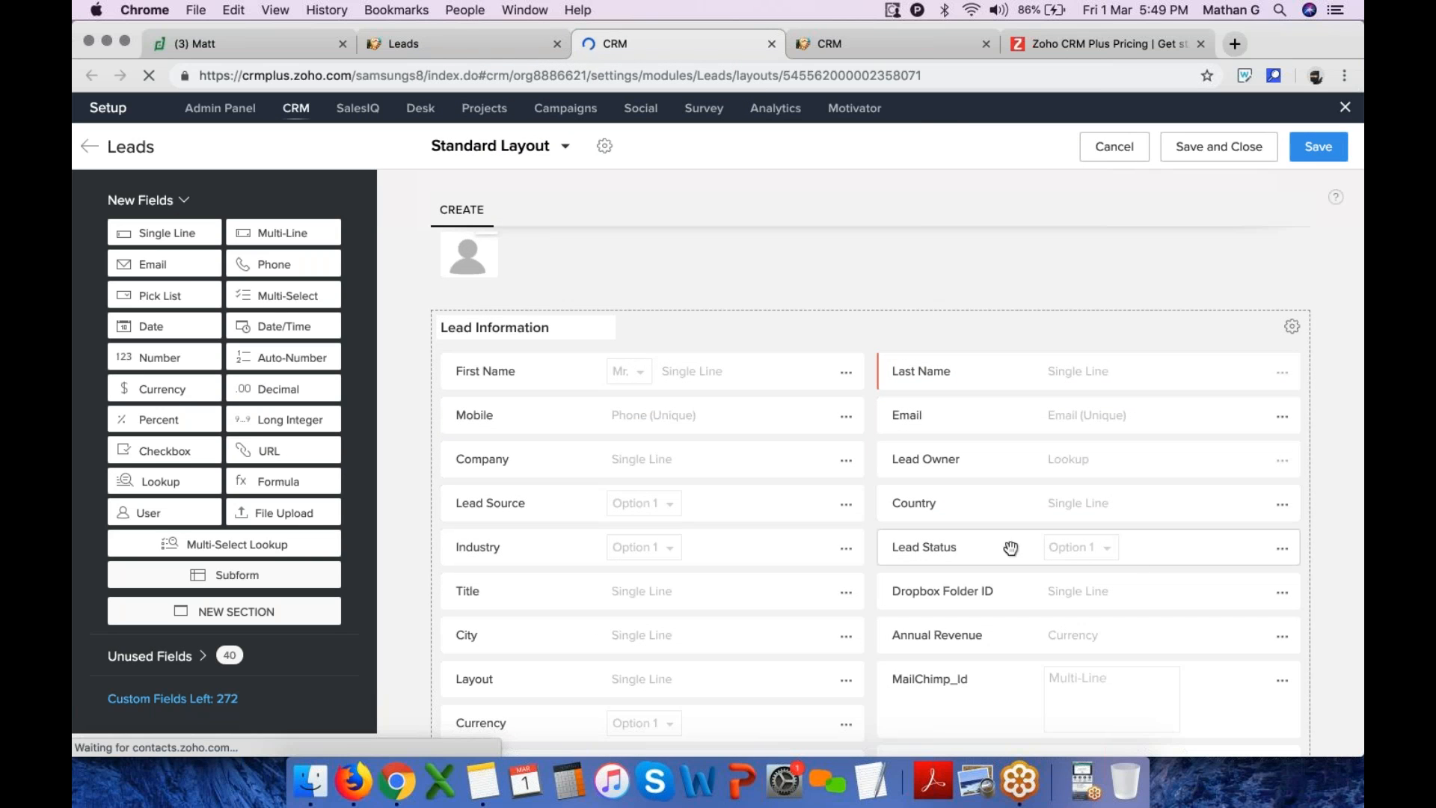
Open the Lead Status pick list properties and add a new option row below Junk Lead
click(1281, 550)
click(1231, 645)
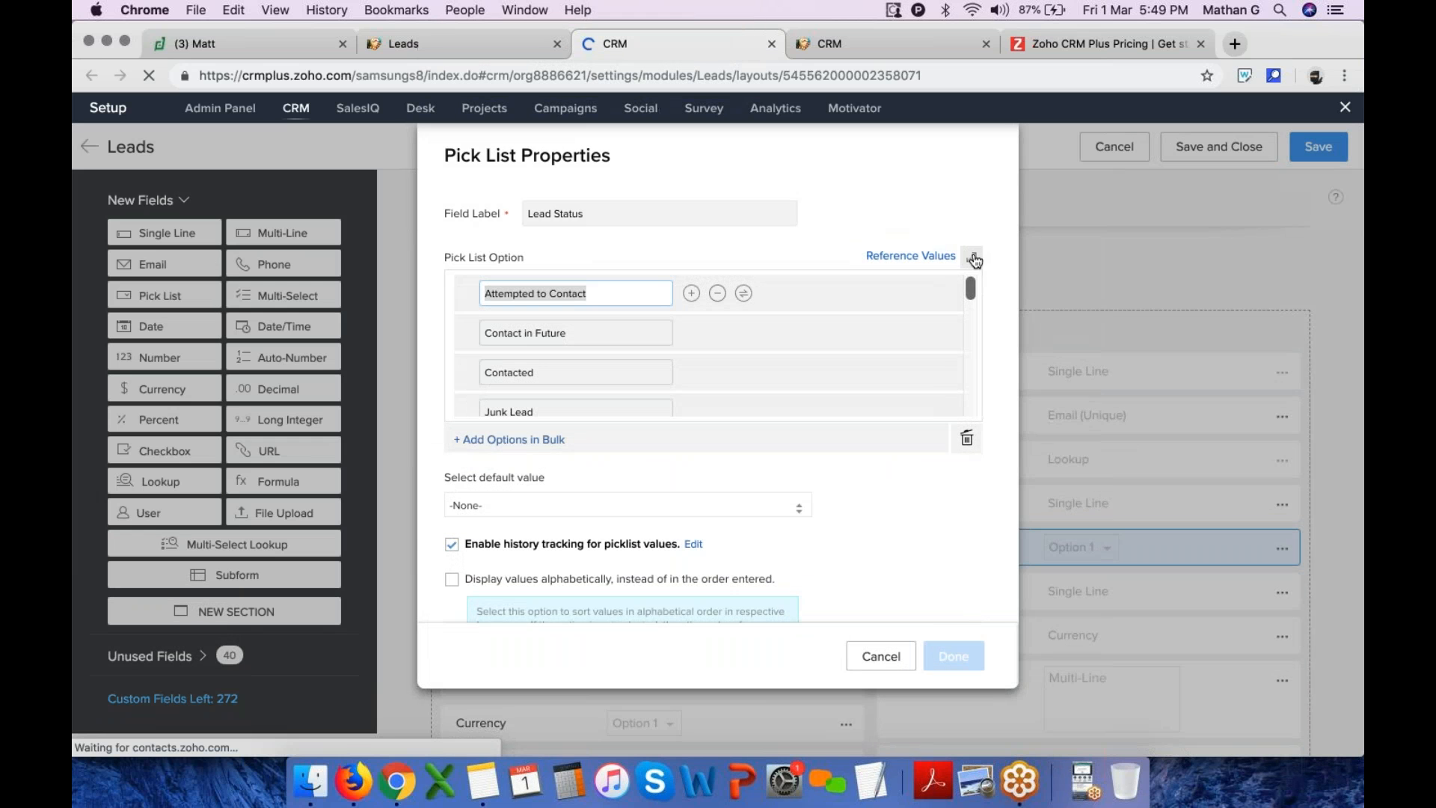
click(573, 388)
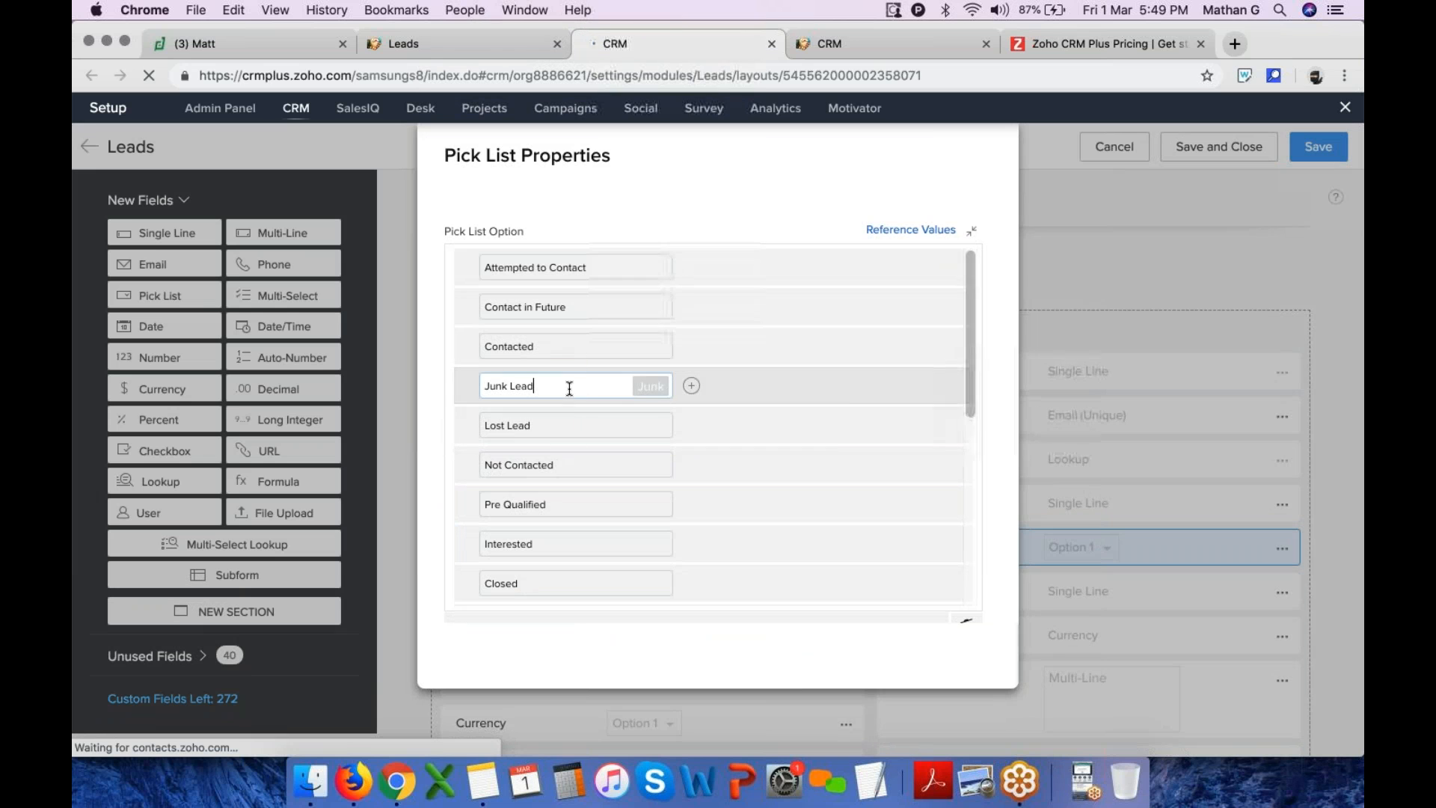
click(691, 386)
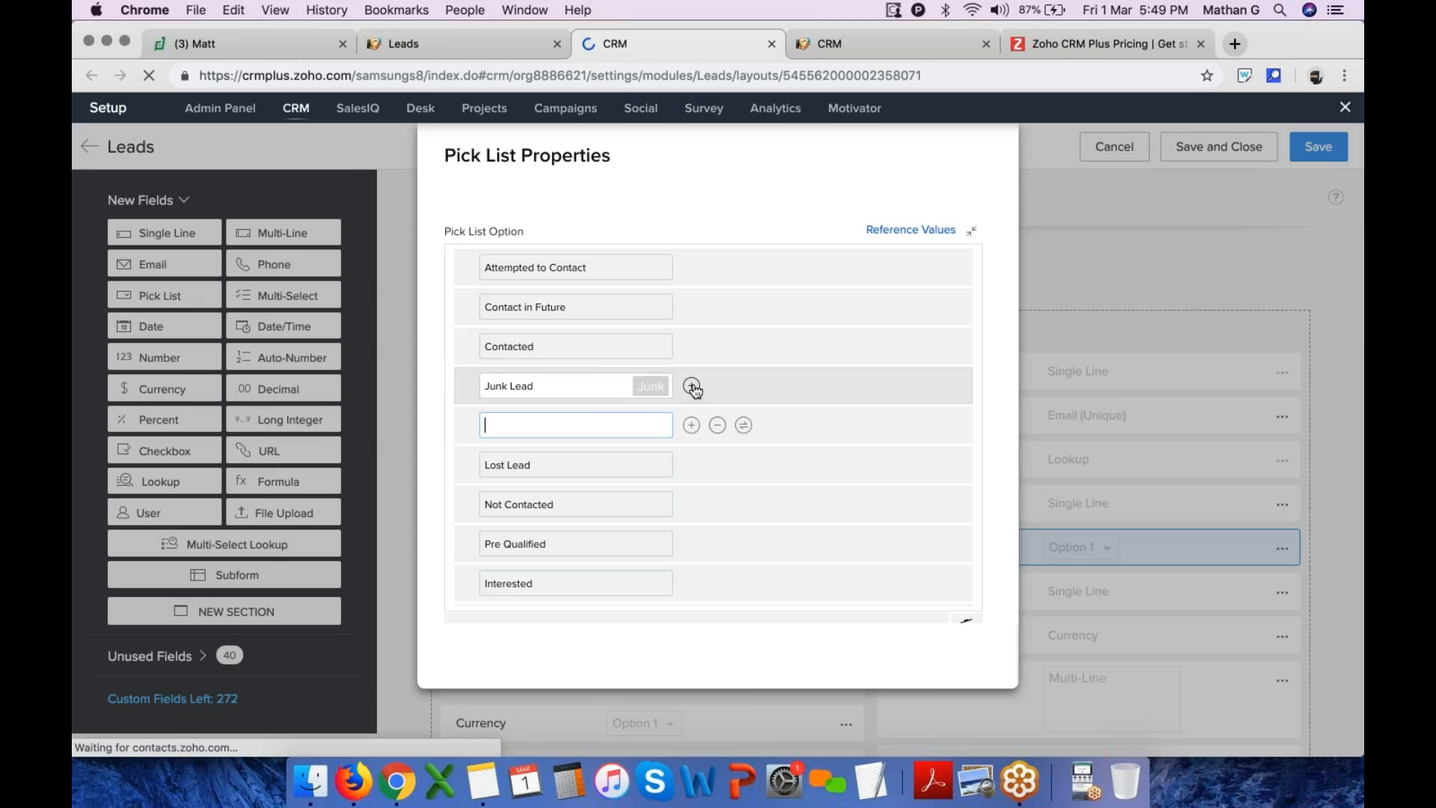
click(692, 426)
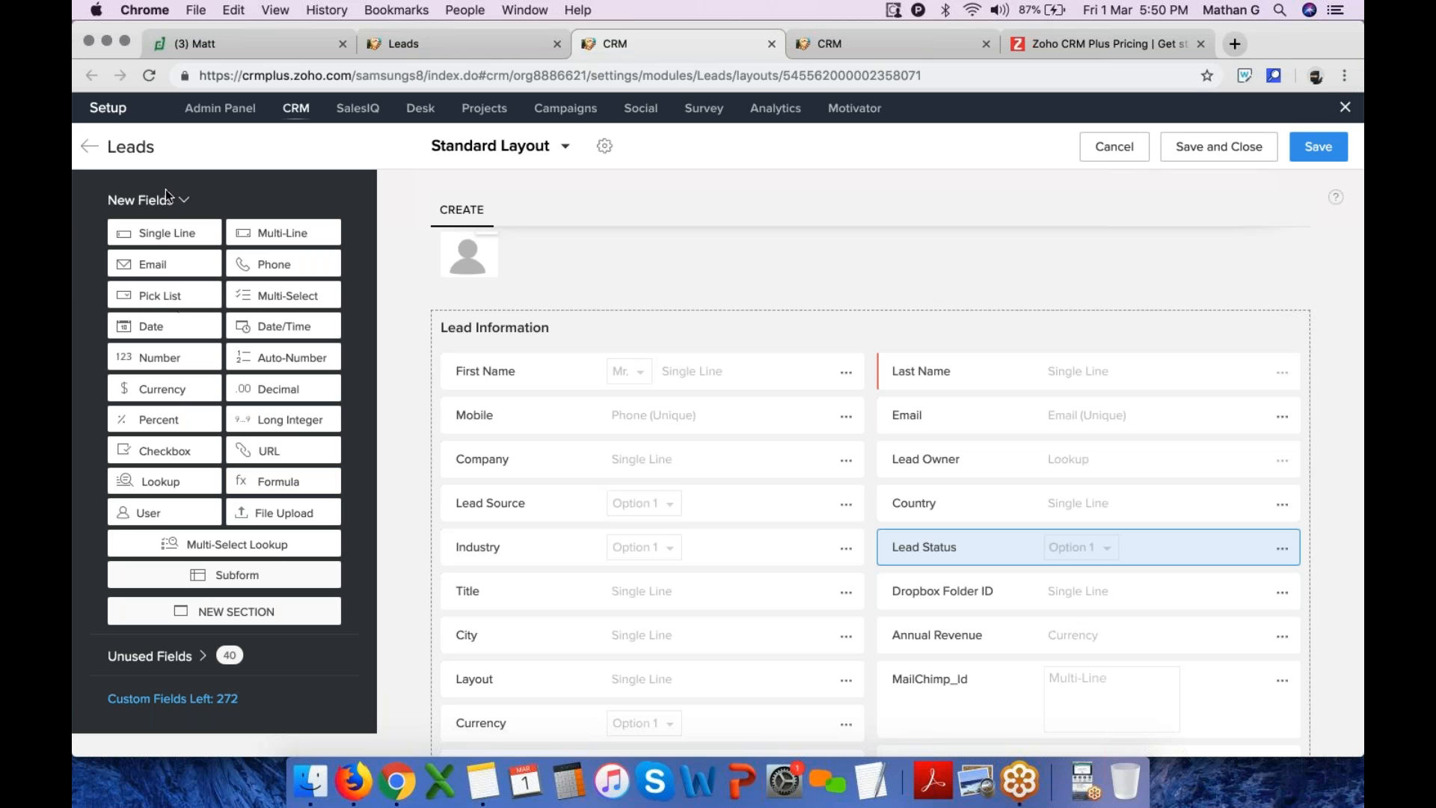
Add a pick list field labelled Membership Status below Mobile with options Paid, Free and Propsec
drag(174, 299, 508, 471)
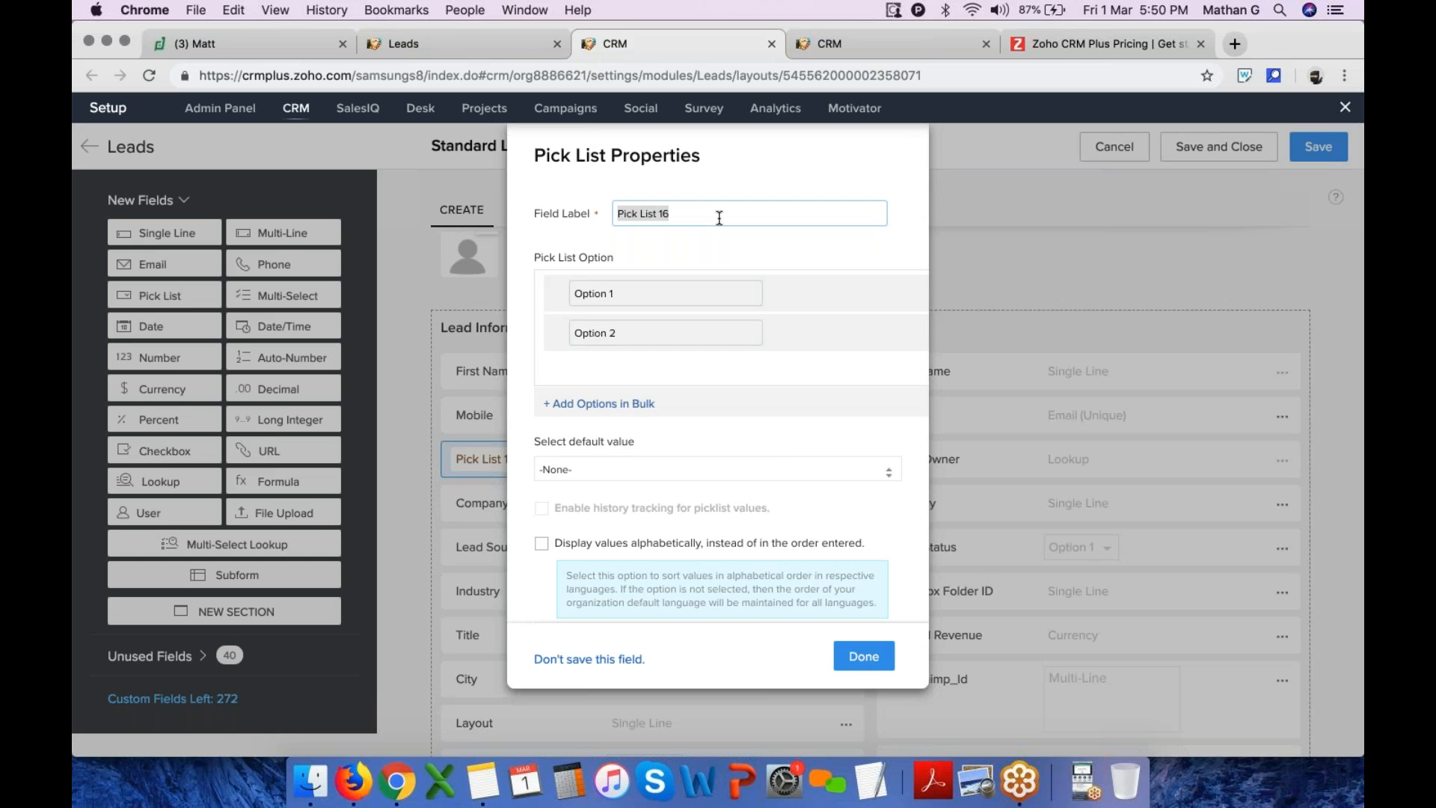
text(Membership Sytatus)
key(Tab)
text(Paid)
key(Tab)
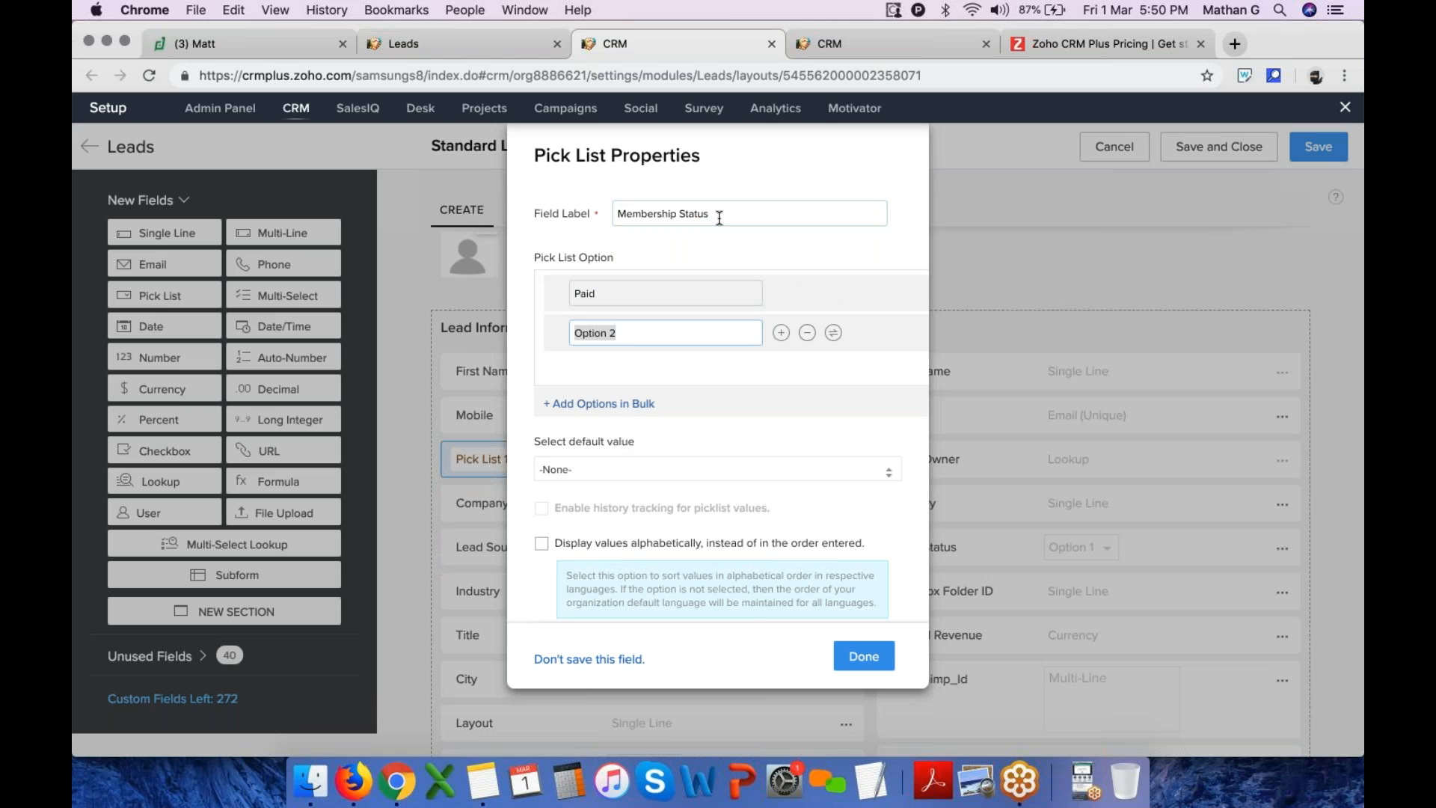
text(Free)
click(781, 333)
text(Propsect)
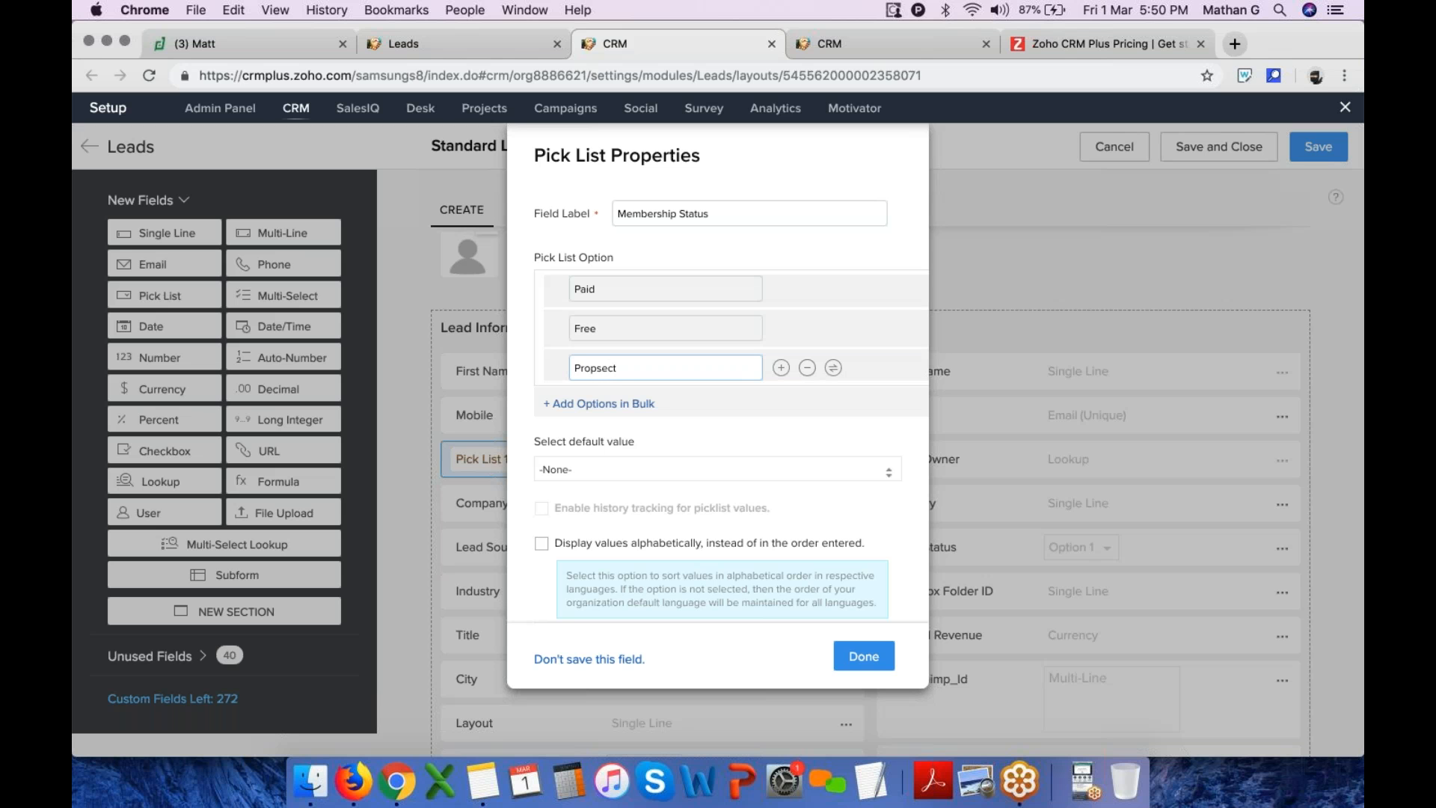
scroll(587, 486, down, 5)
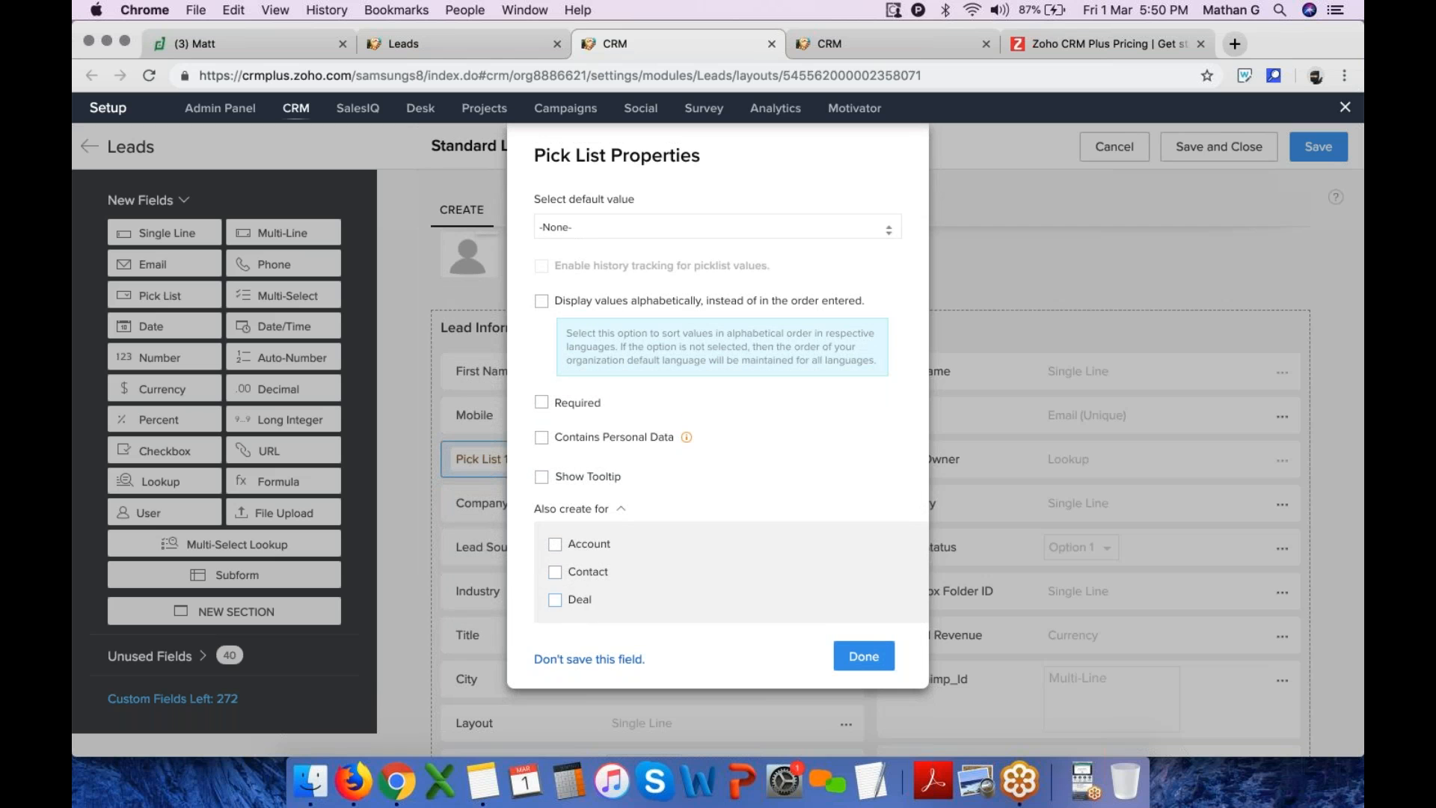
click(864, 656)
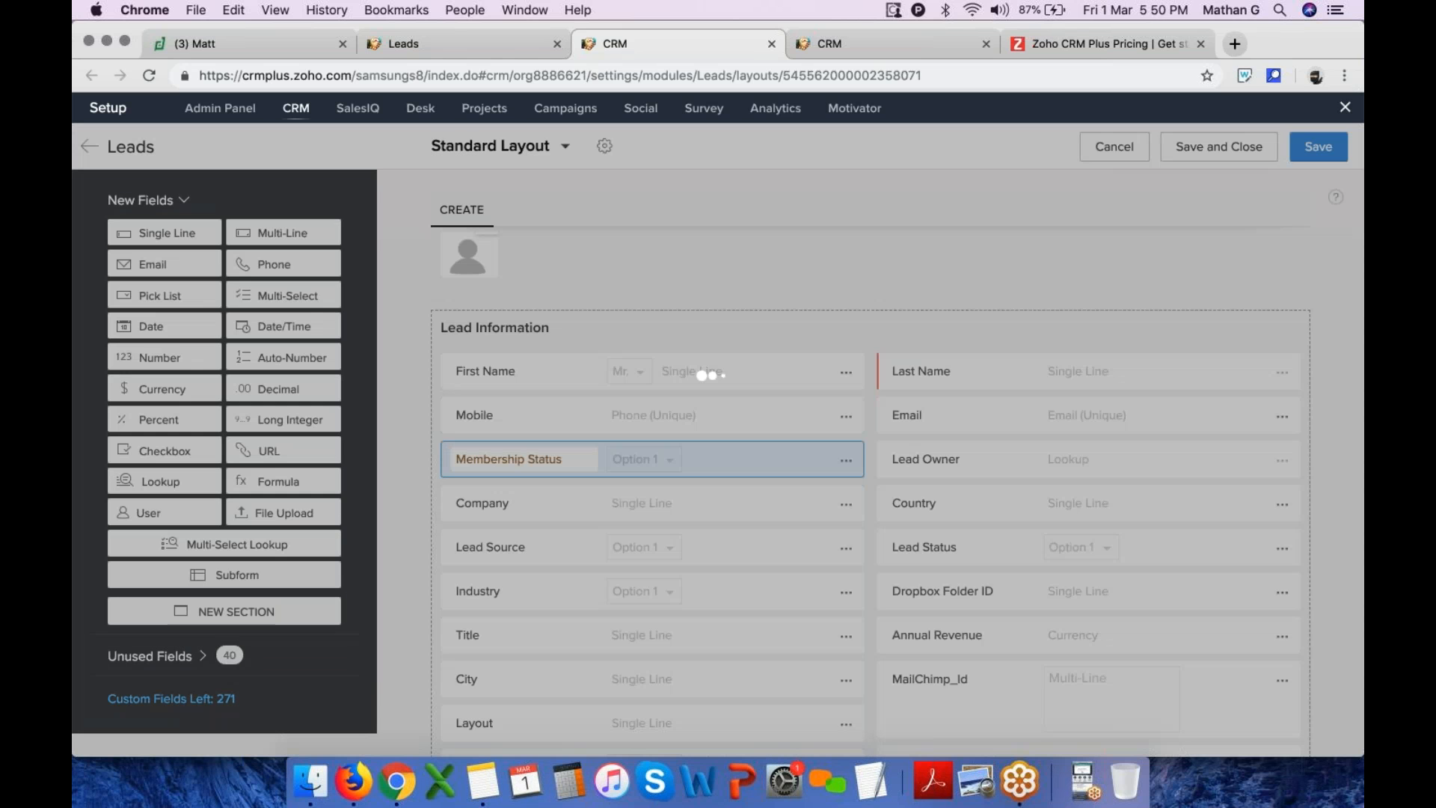
Save the updated Standard Layout for Leads
click(1318, 147)
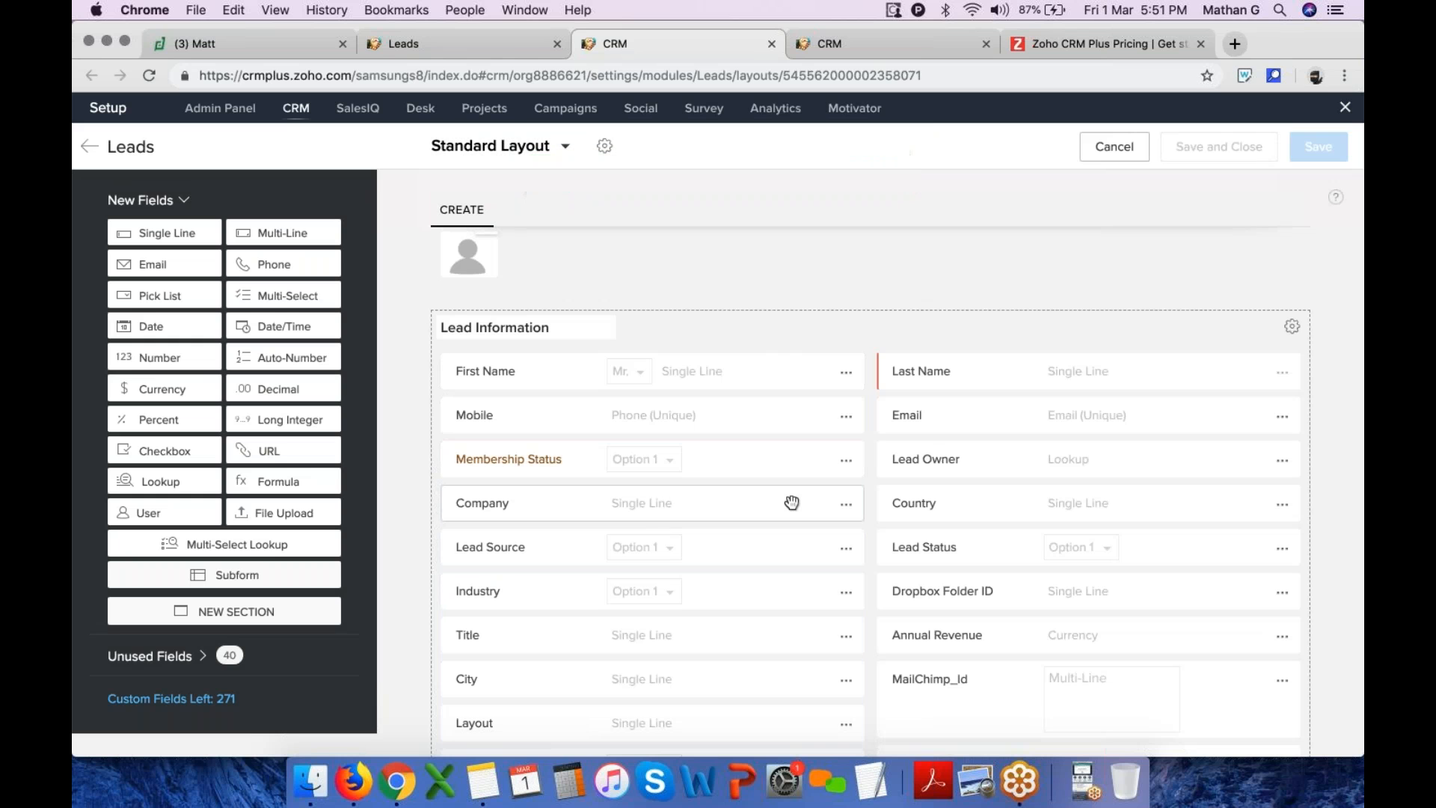
click(1282, 416)
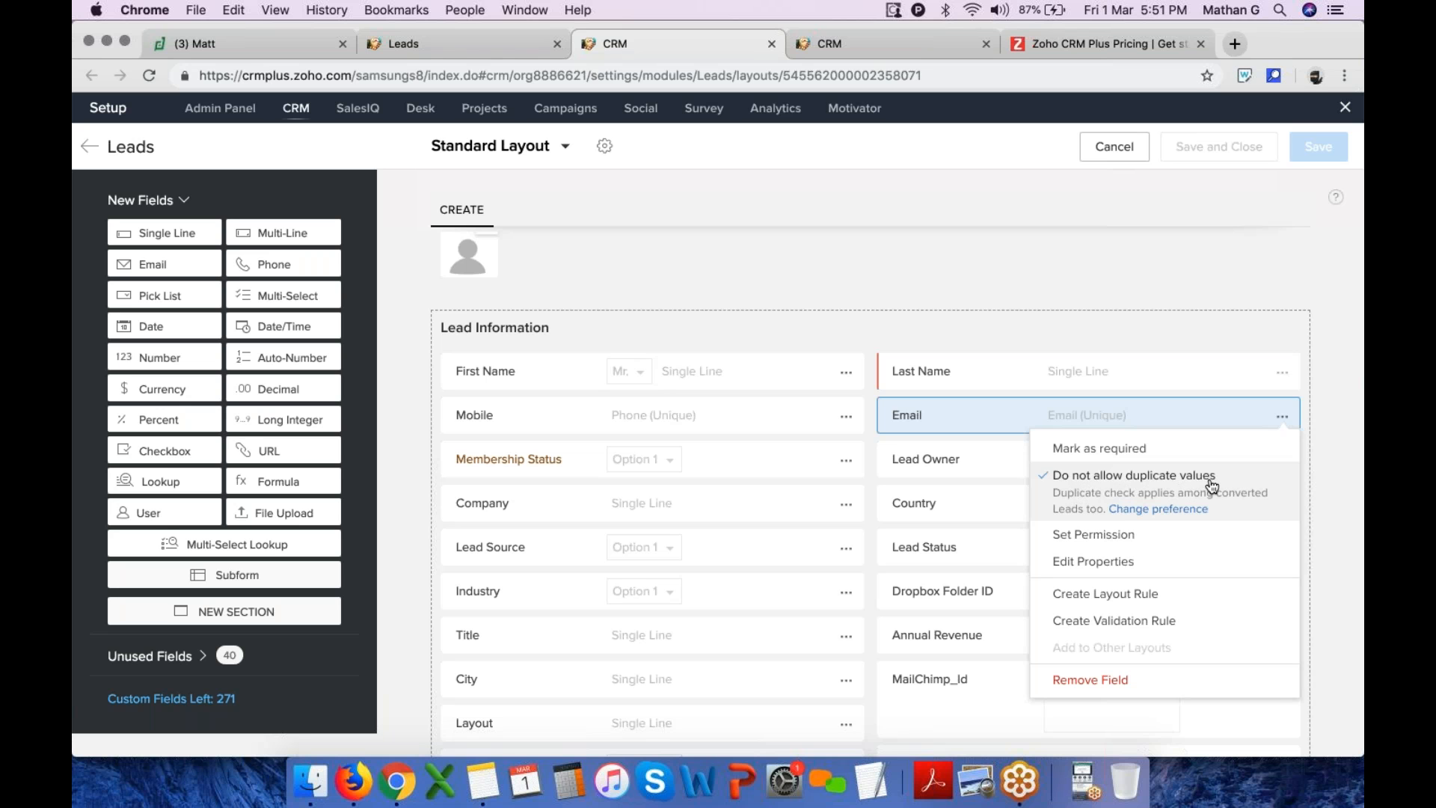
click(844, 417)
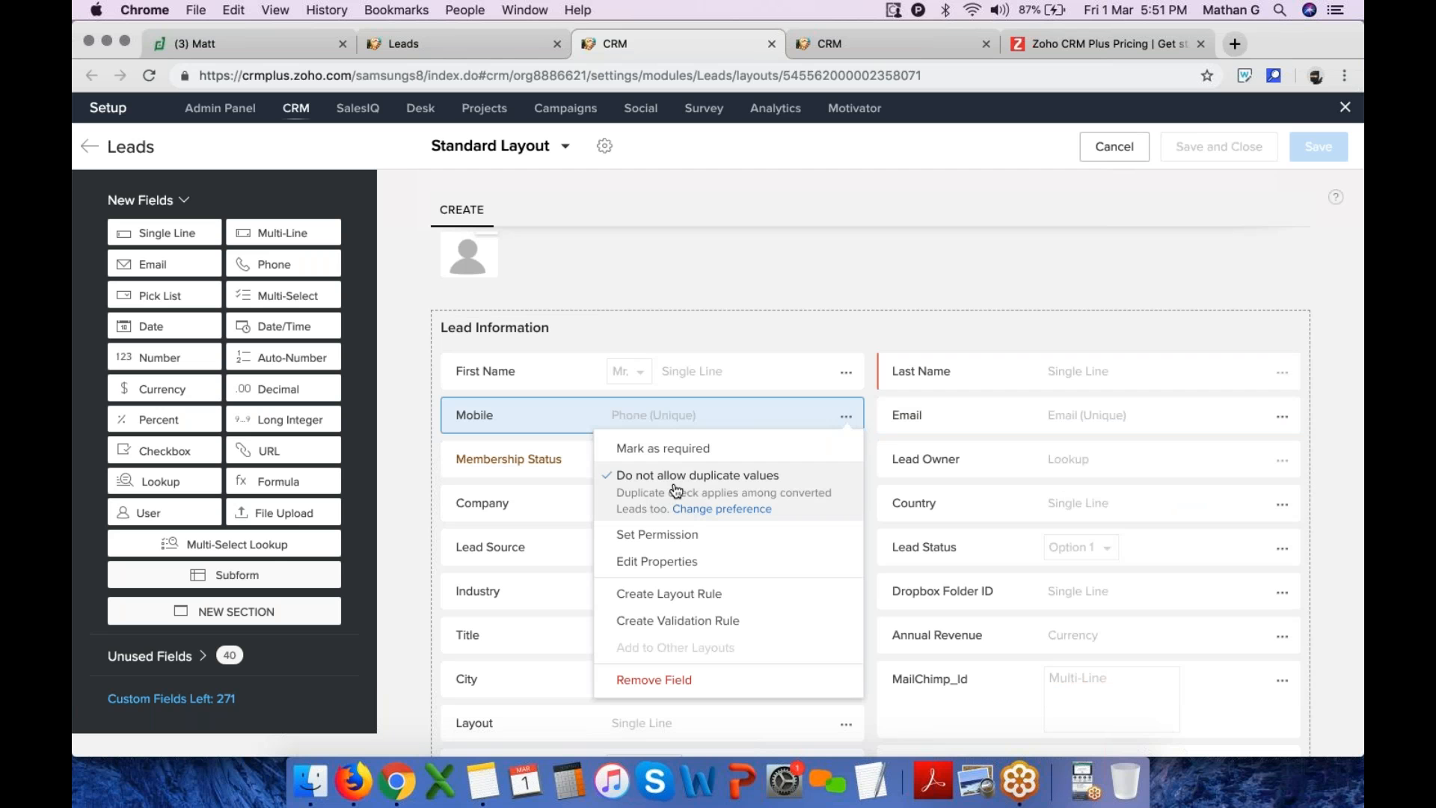
click(1161, 202)
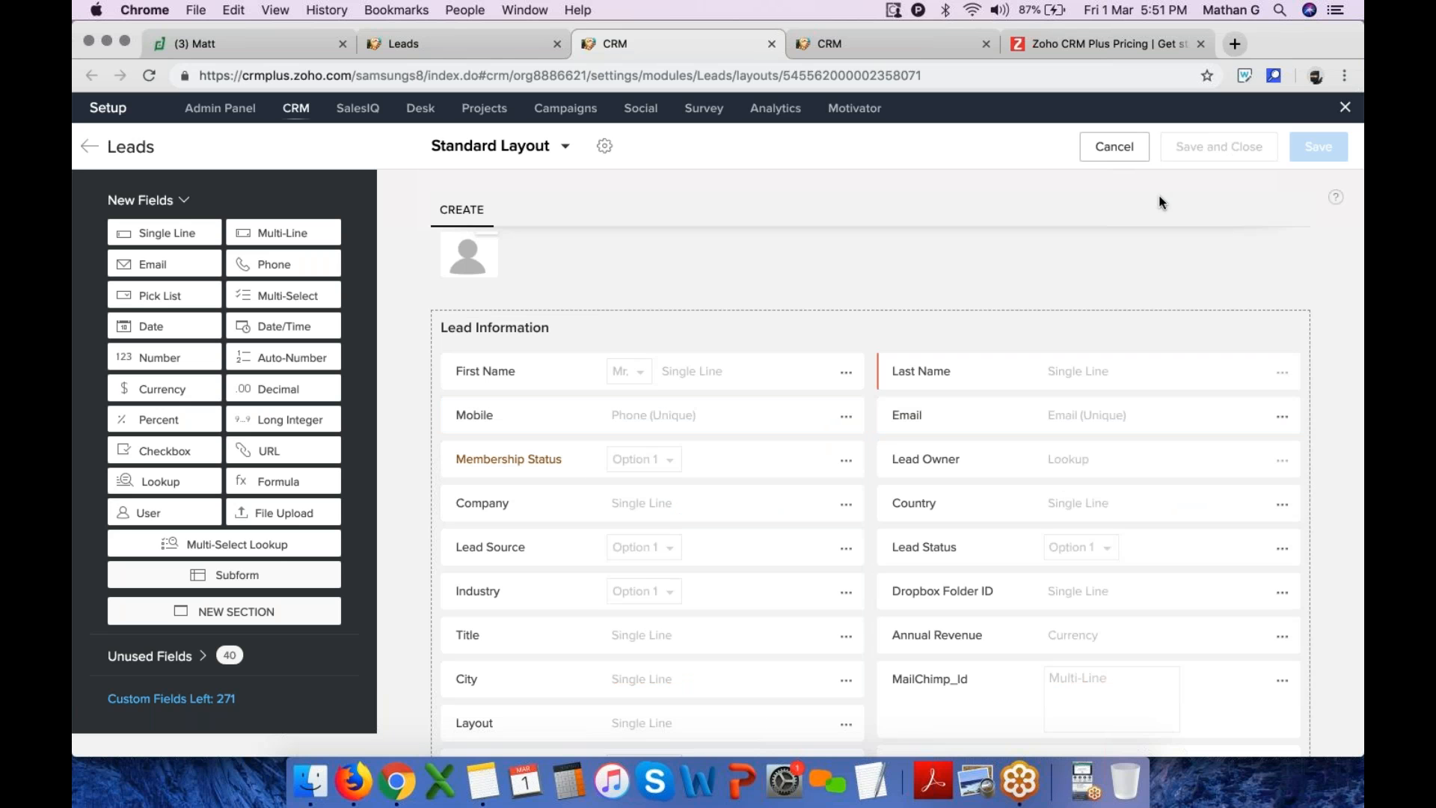
Exit setup and open a new lead form to check the Membership Status options
click(1346, 107)
click(230, 108)
click(1127, 108)
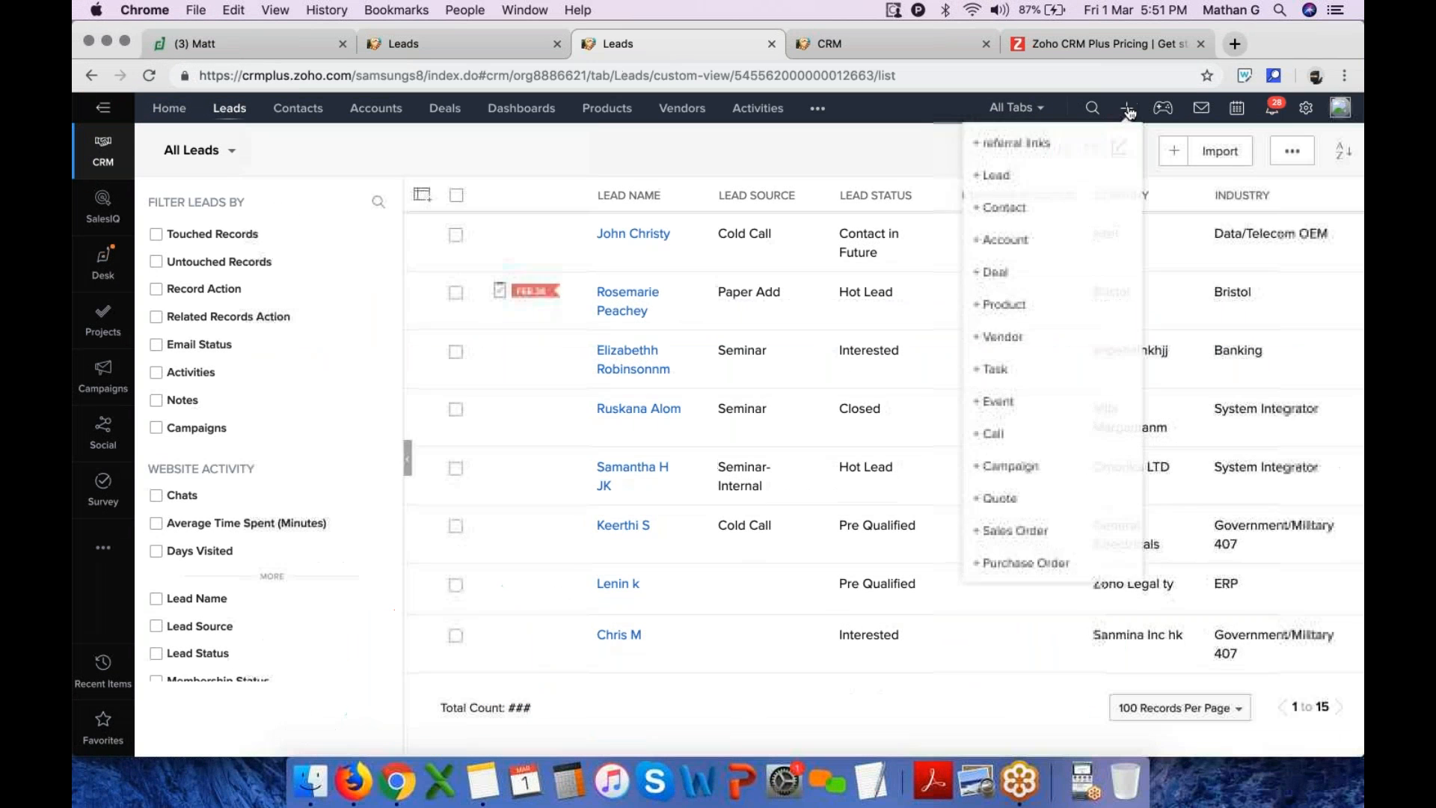
click(995, 180)
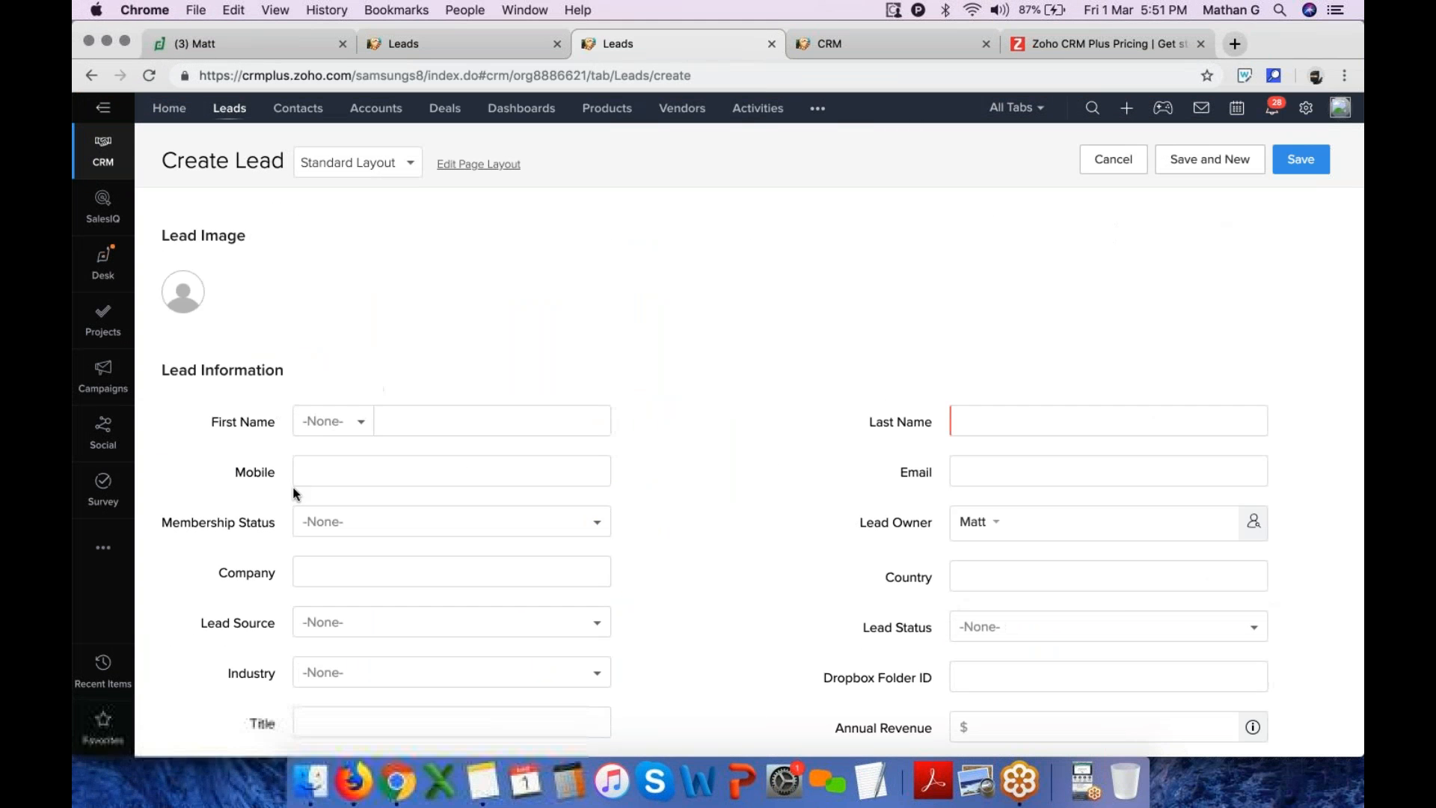
click(359, 521)
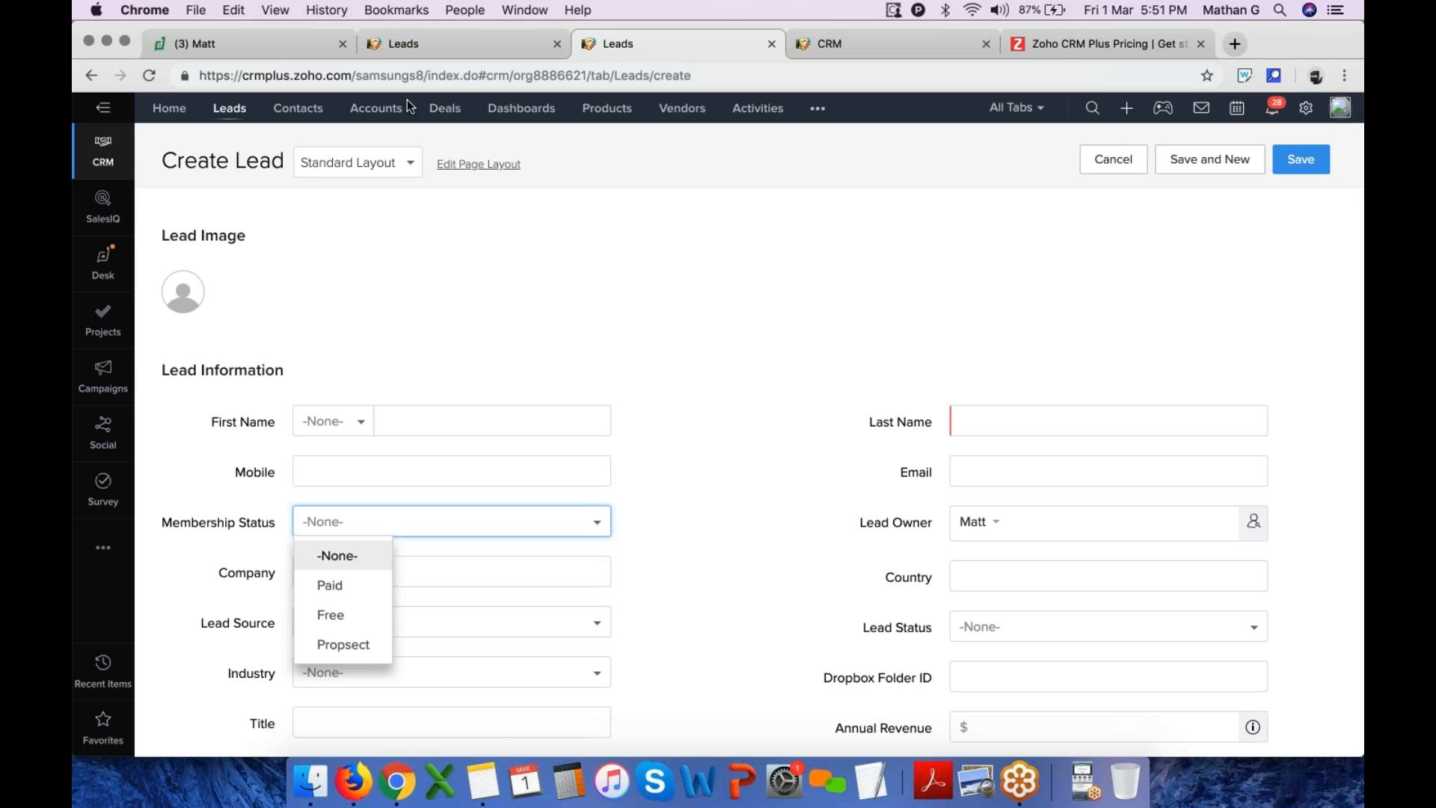
Open a new contact form and set Marital status to Single and then Married
click(310, 115)
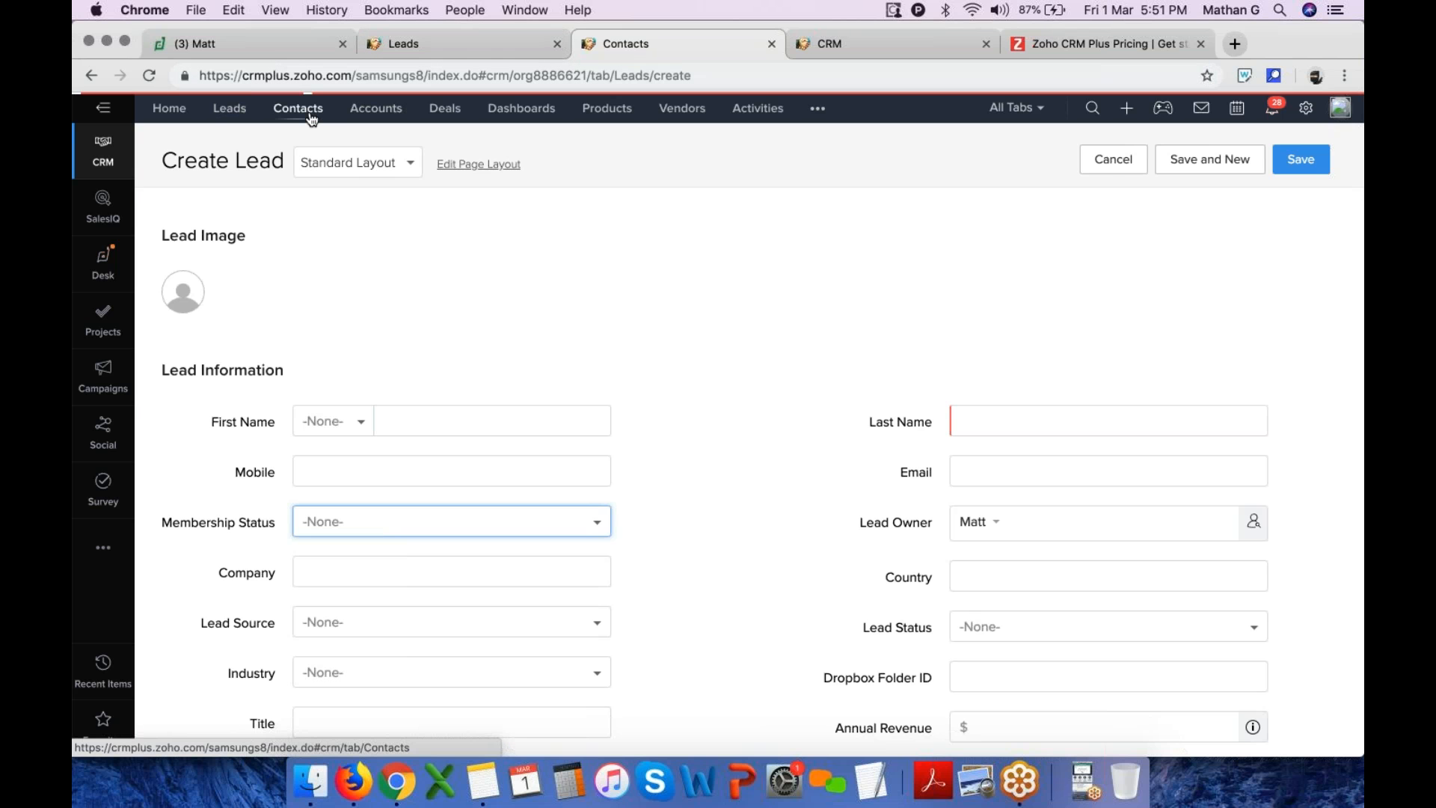
click(1187, 150)
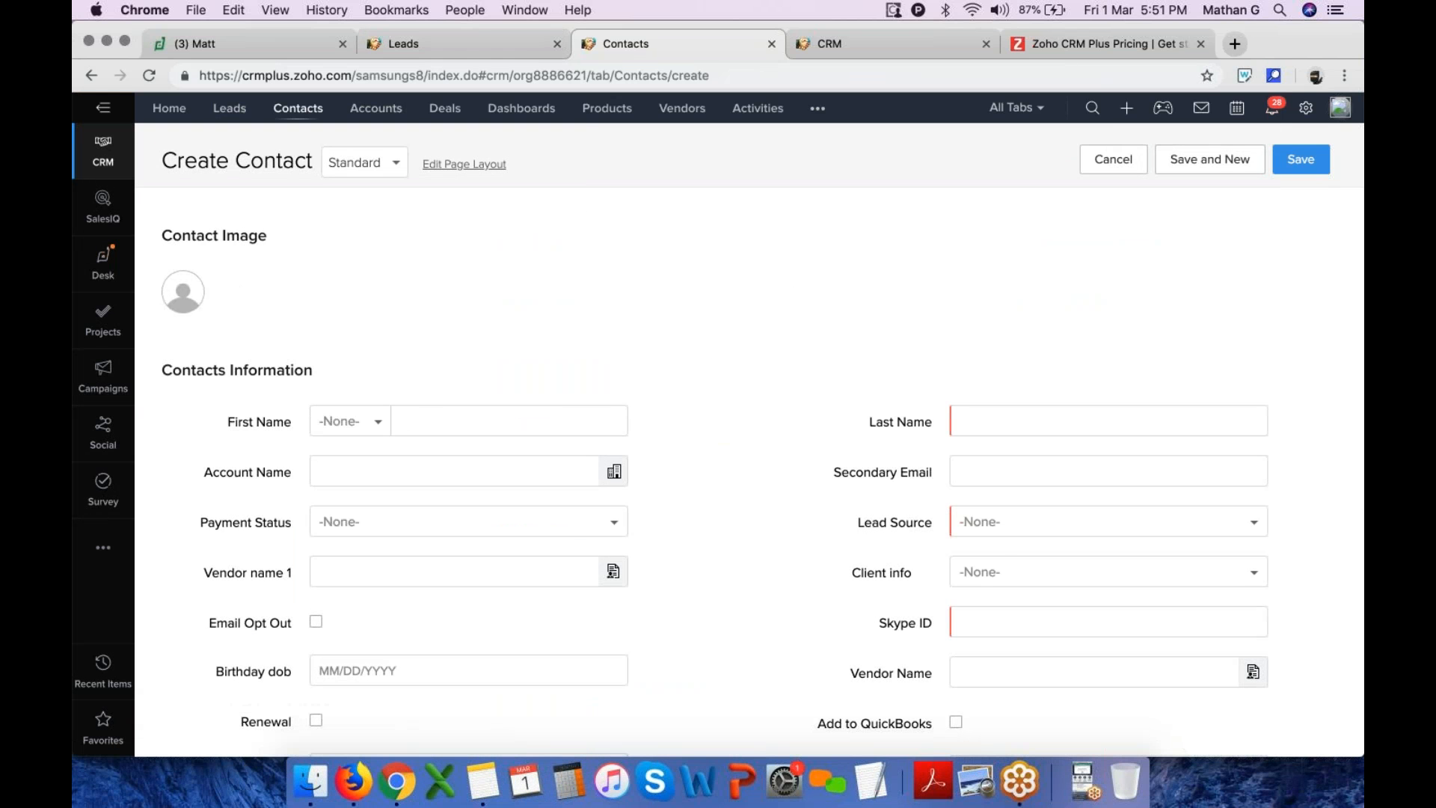
scroll(748, 471, down, 5)
scroll(748, 472, down, 6)
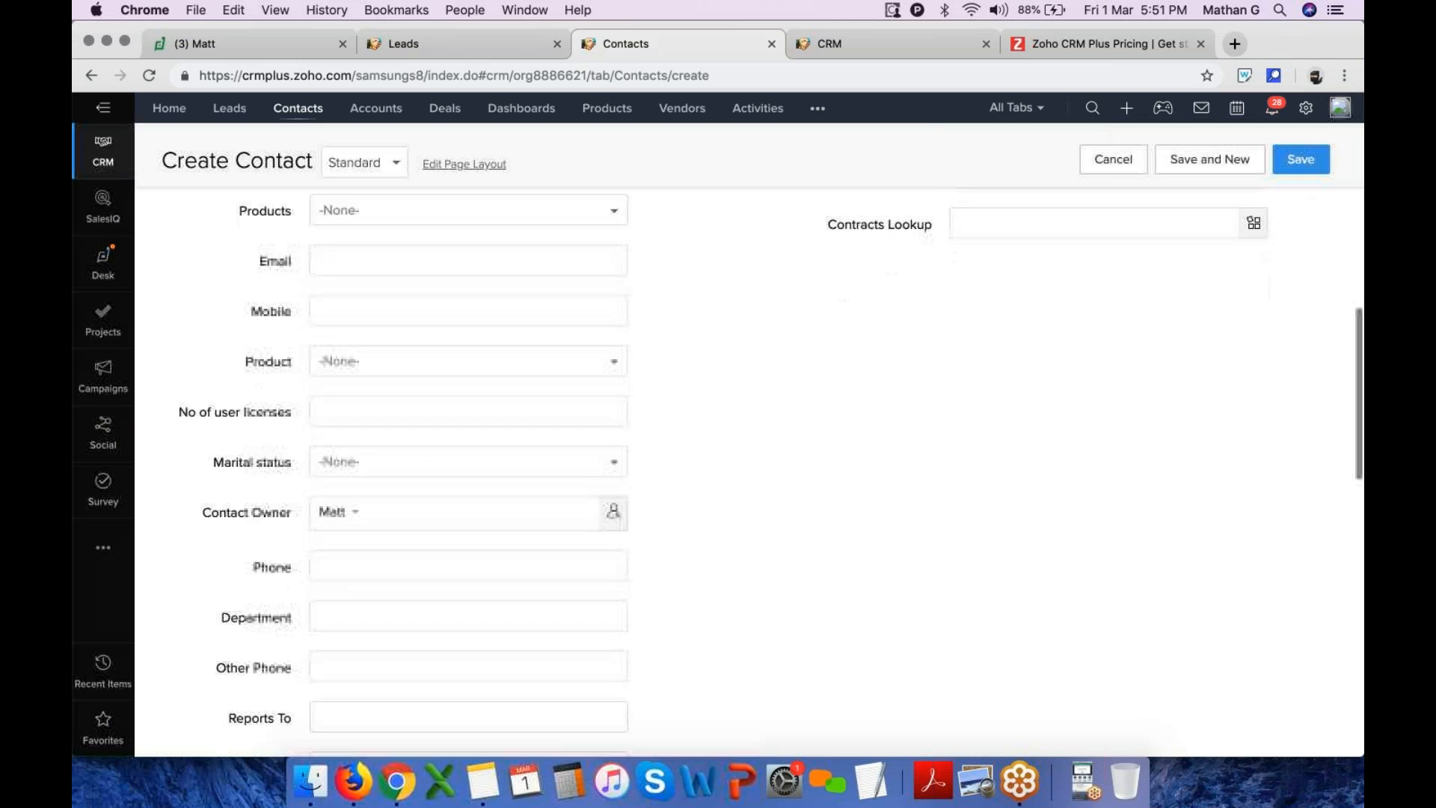
drag(213, 448, 263, 449)
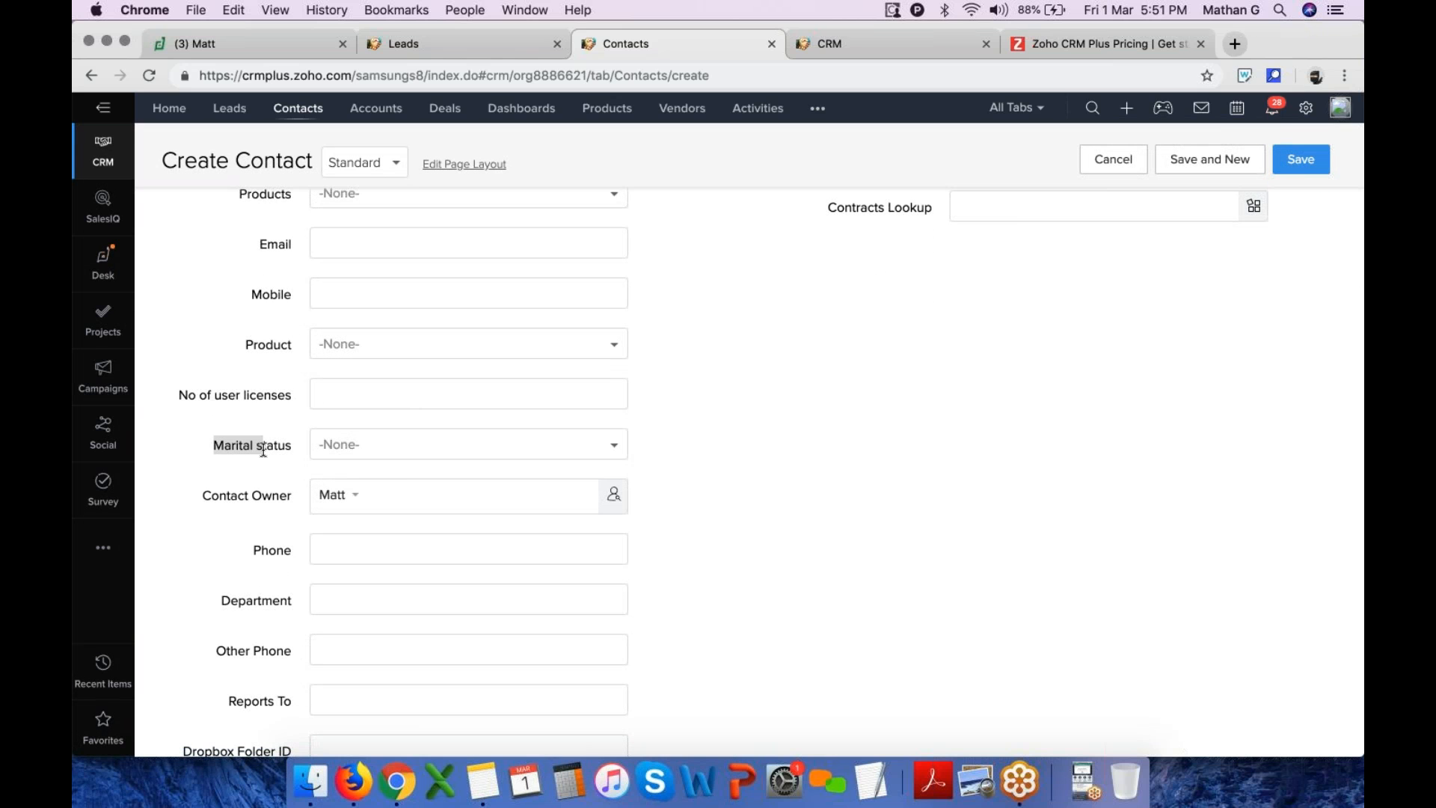
click(375, 447)
click(363, 505)
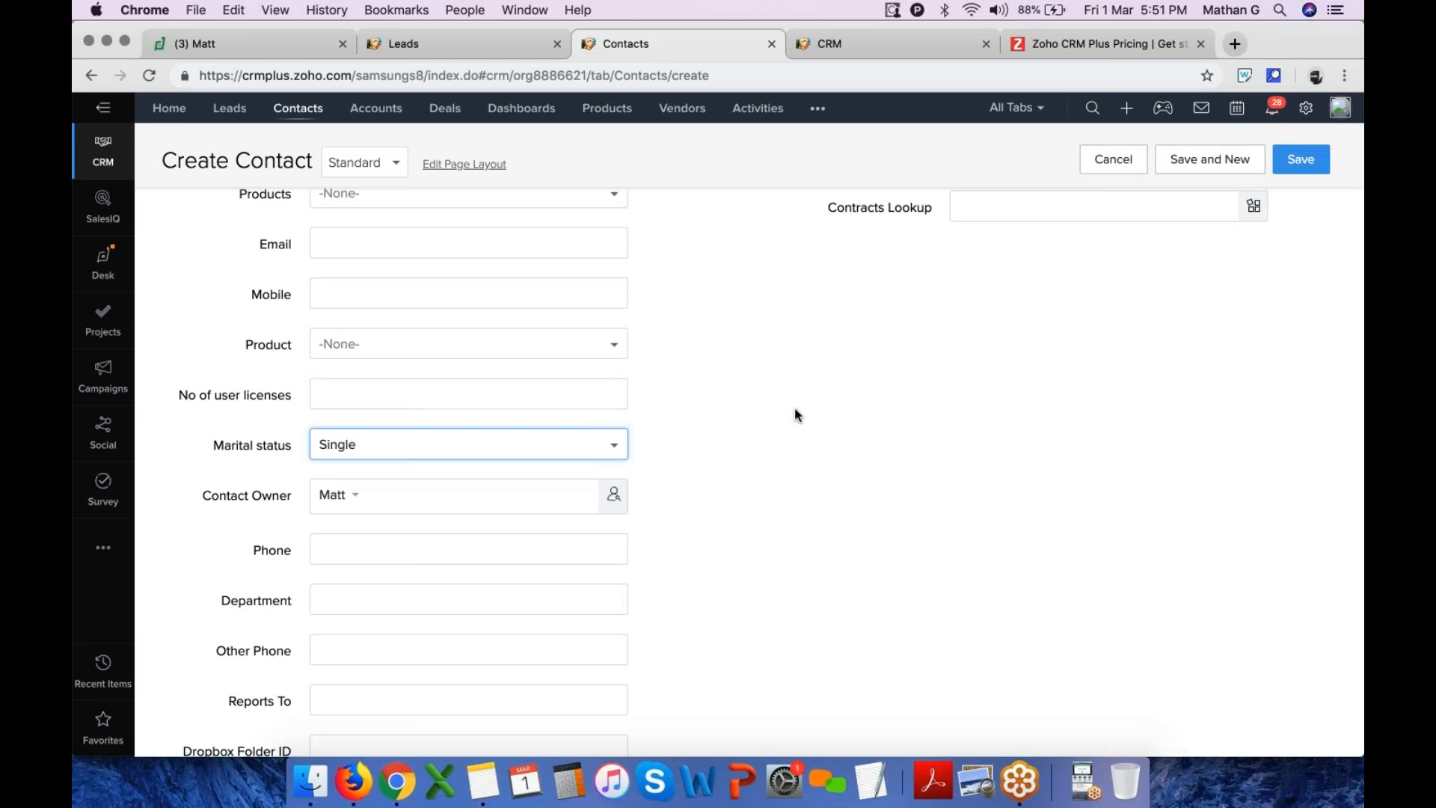
click(423, 447)
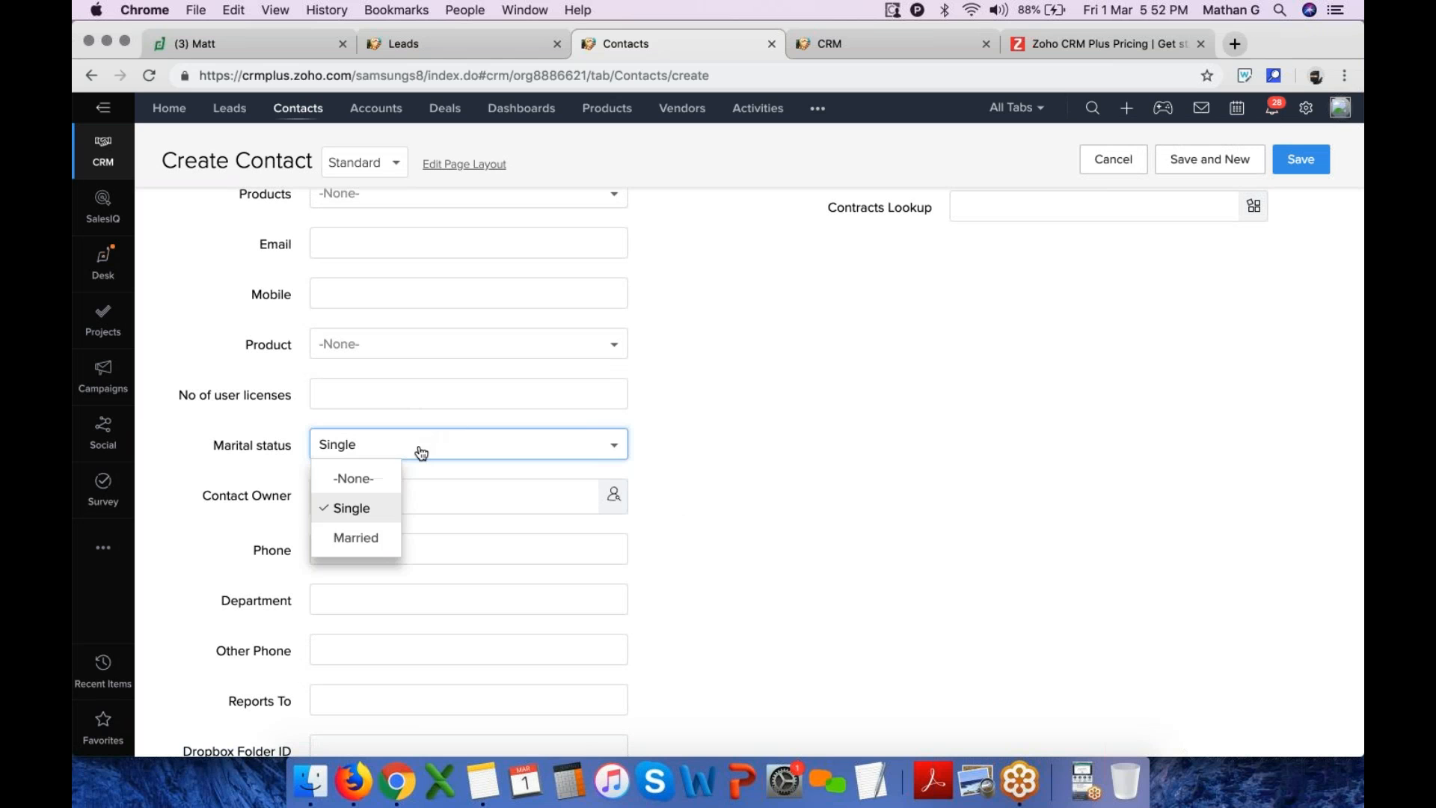
click(376, 551)
Highlight the Spouse Name and Spouse DOB labels and reset Marital status to -None-
drag(218, 500, 290, 503)
drag(217, 547, 272, 546)
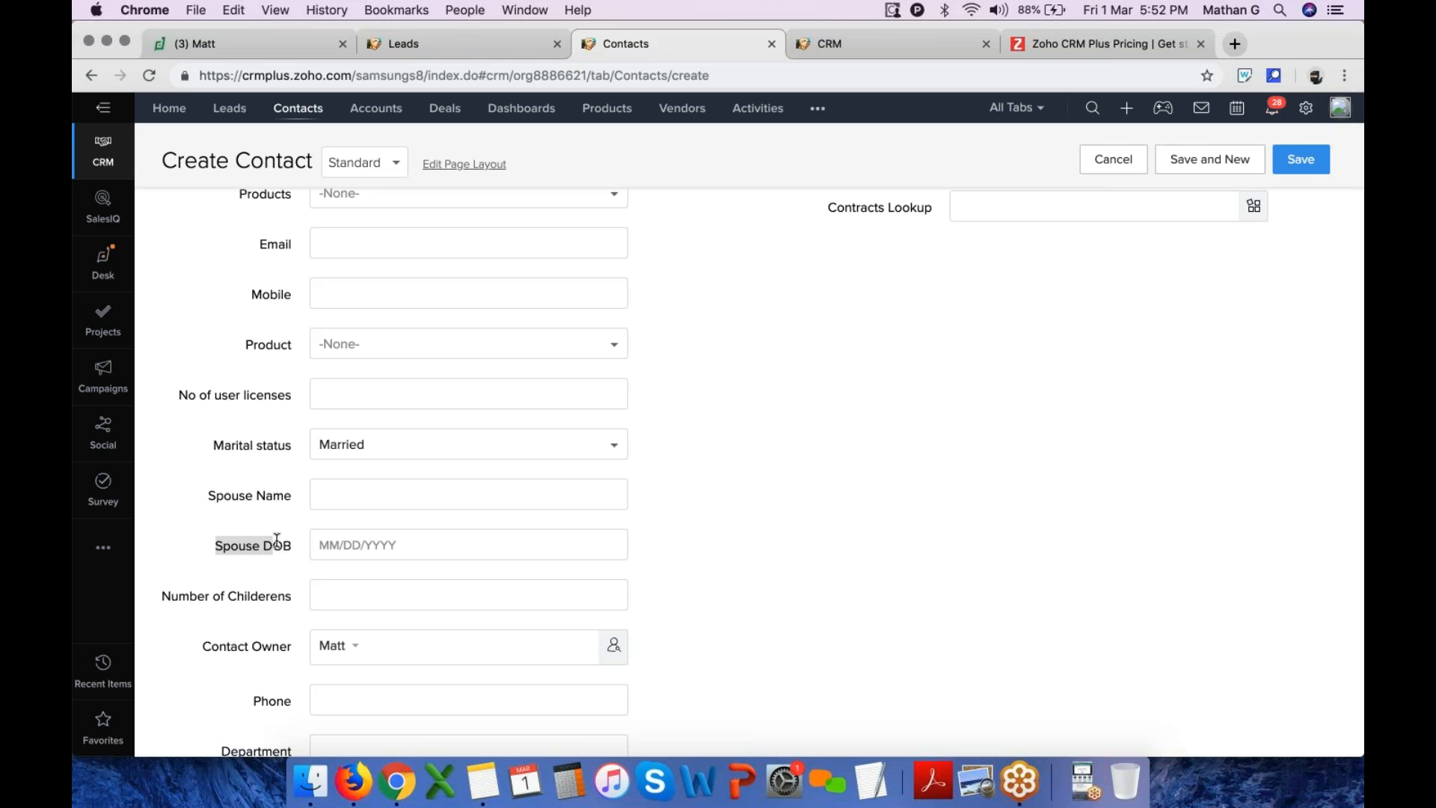
click(334, 444)
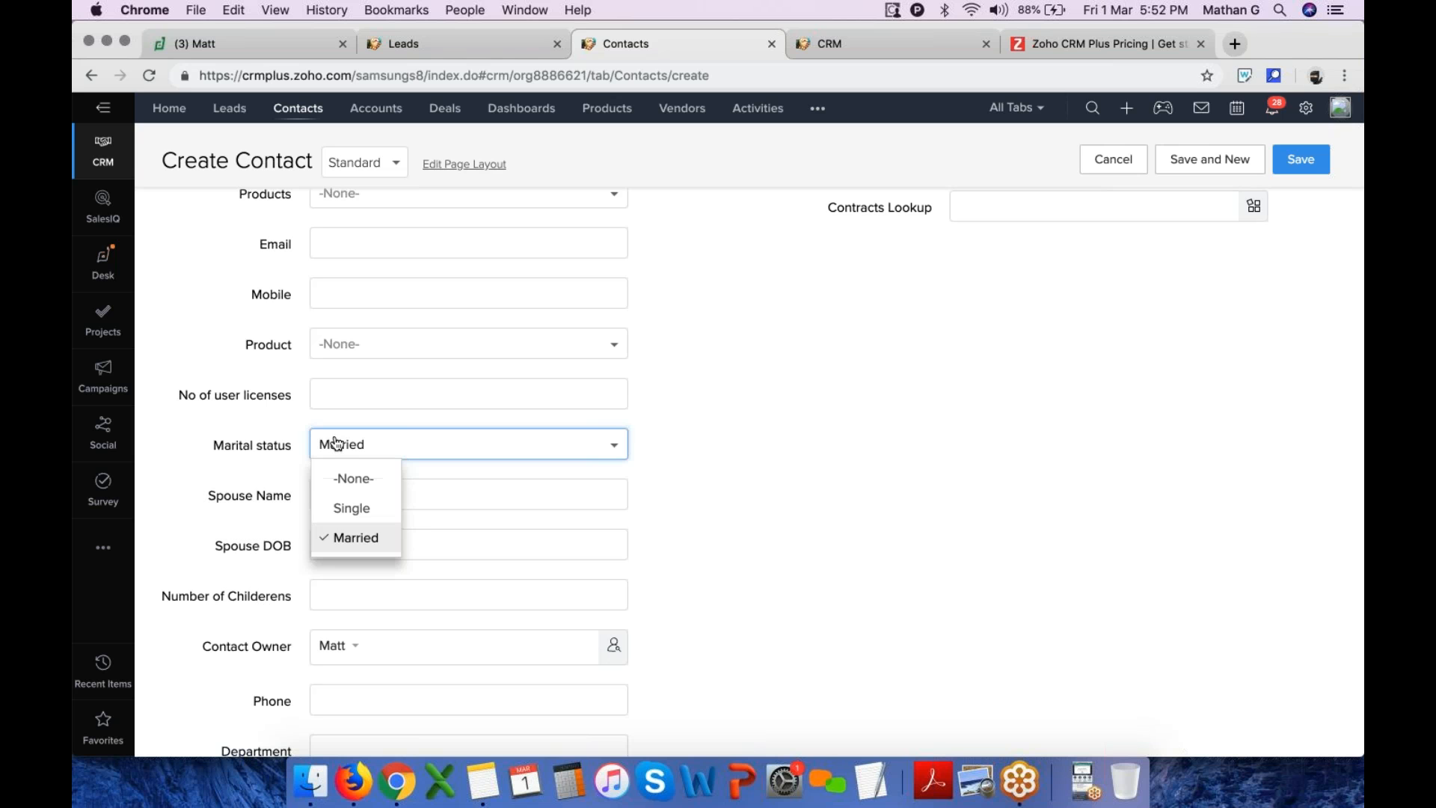
click(351, 478)
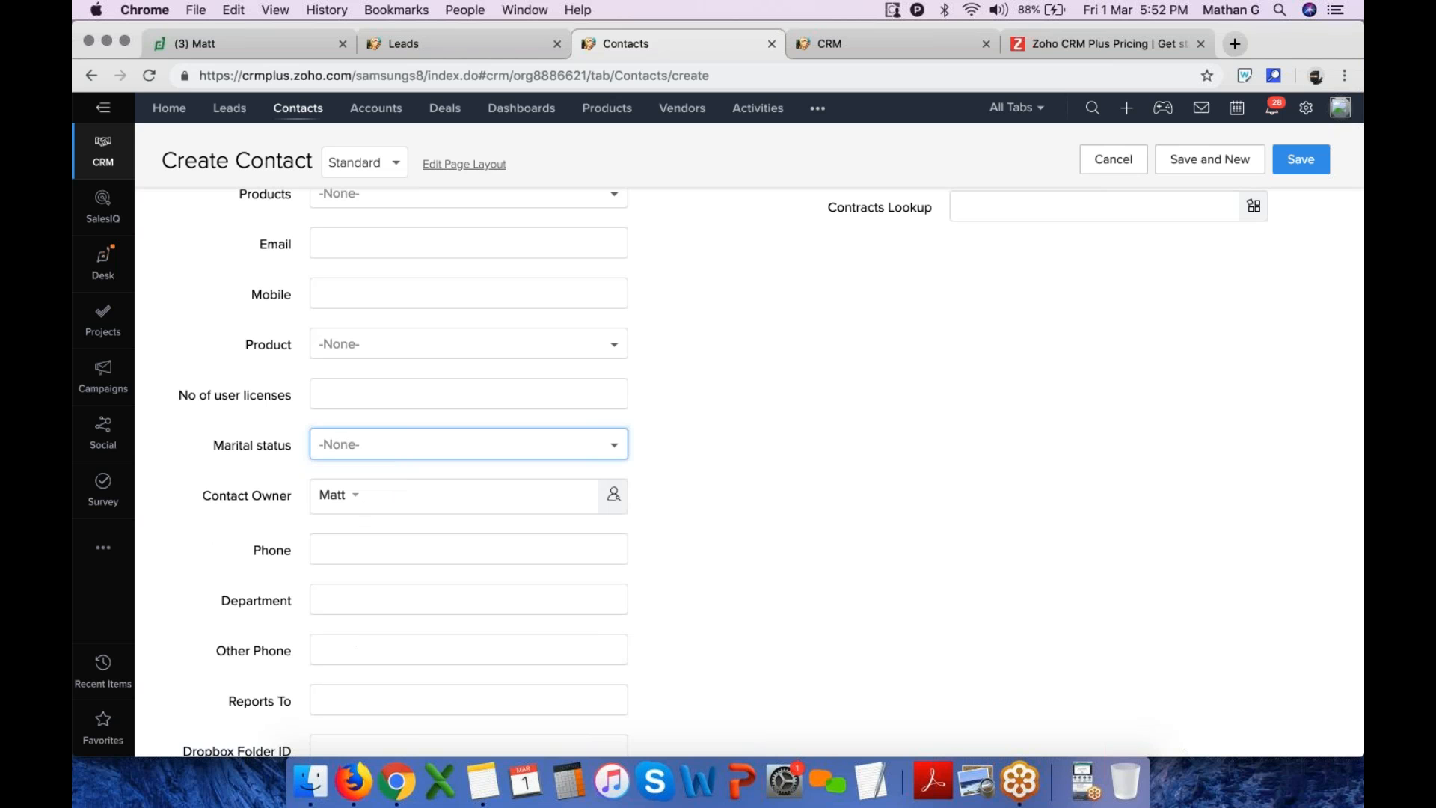
scroll(469, 449, up, 10)
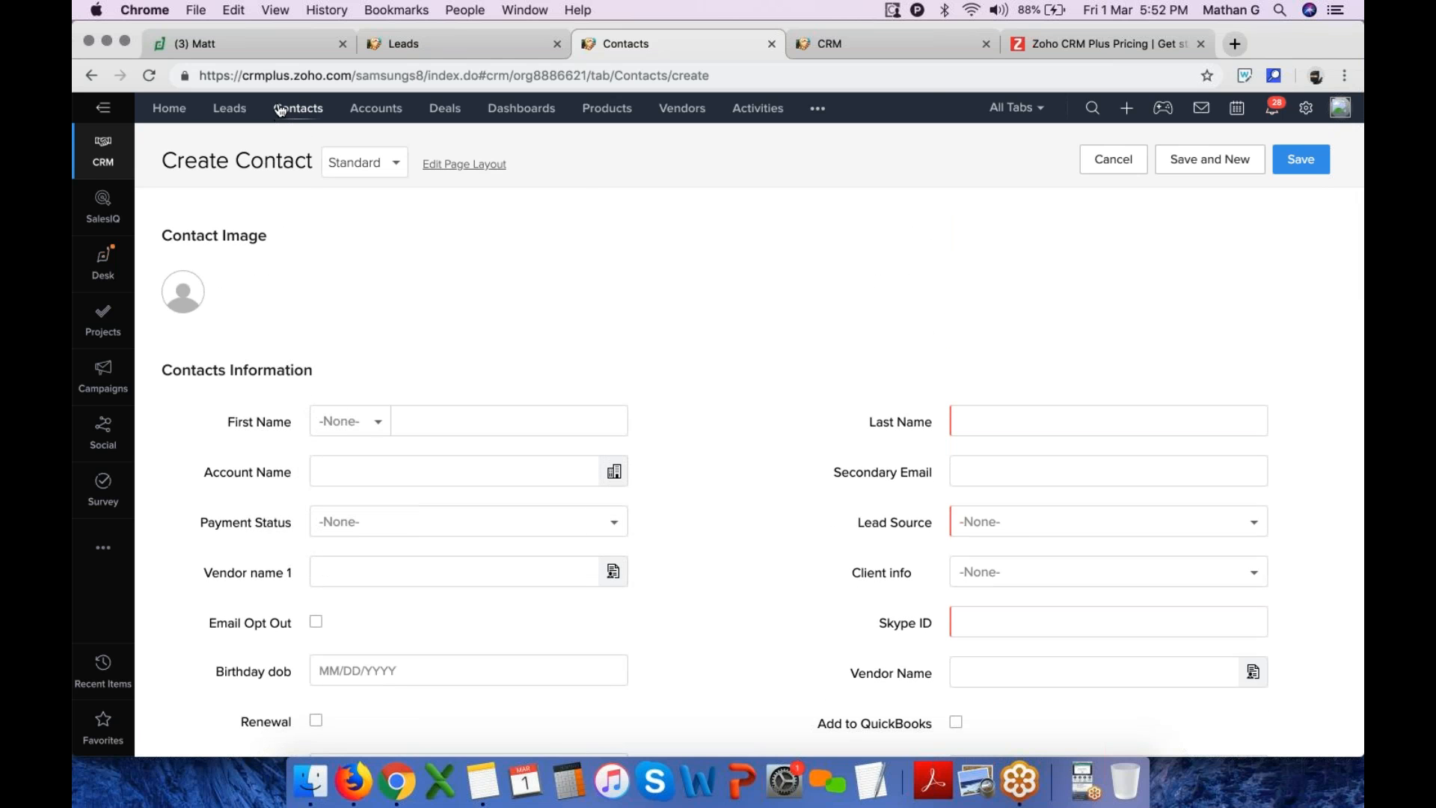
Return to the new lead form, browse its Industry options, cancel it and go back to the Leads list
click(471, 51)
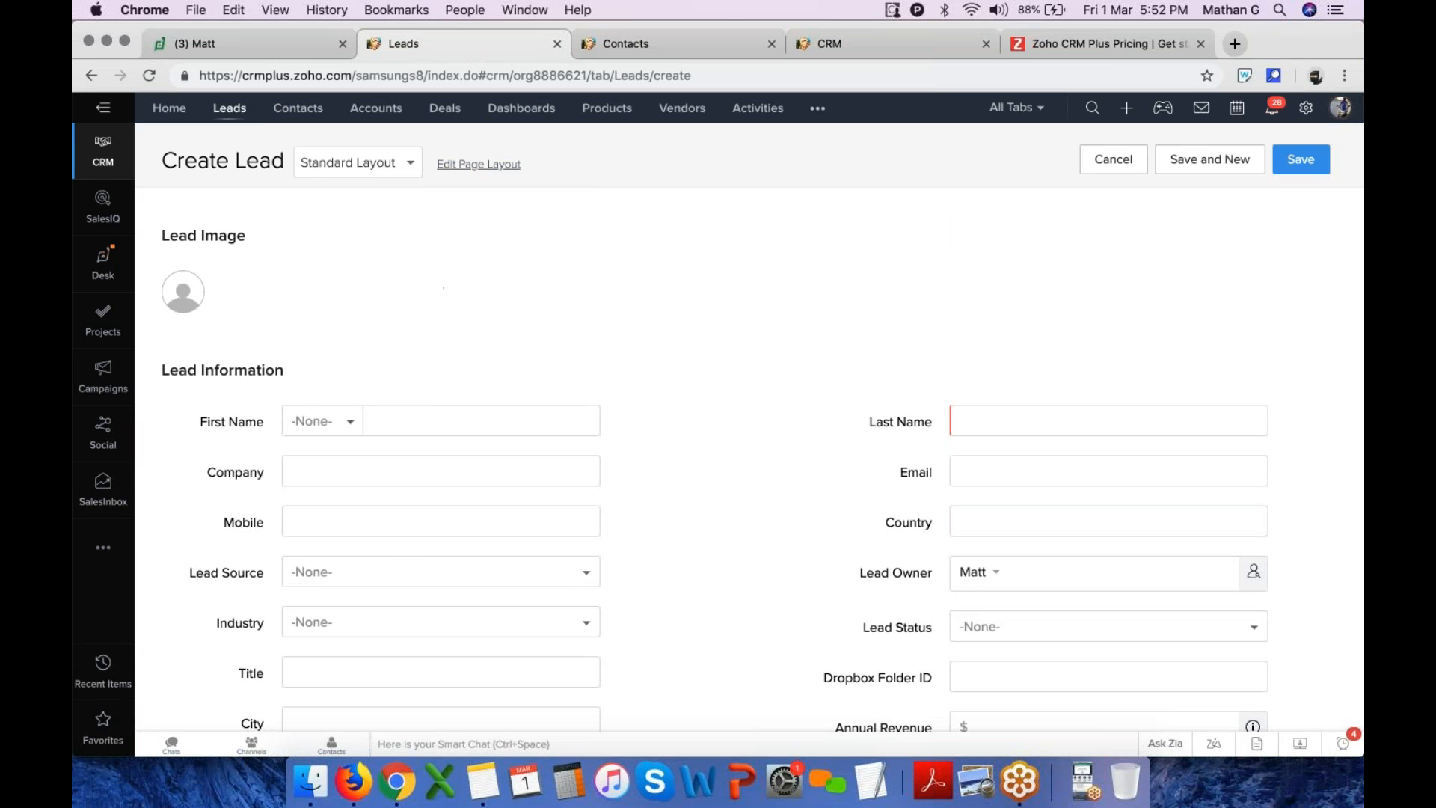
click(370, 622)
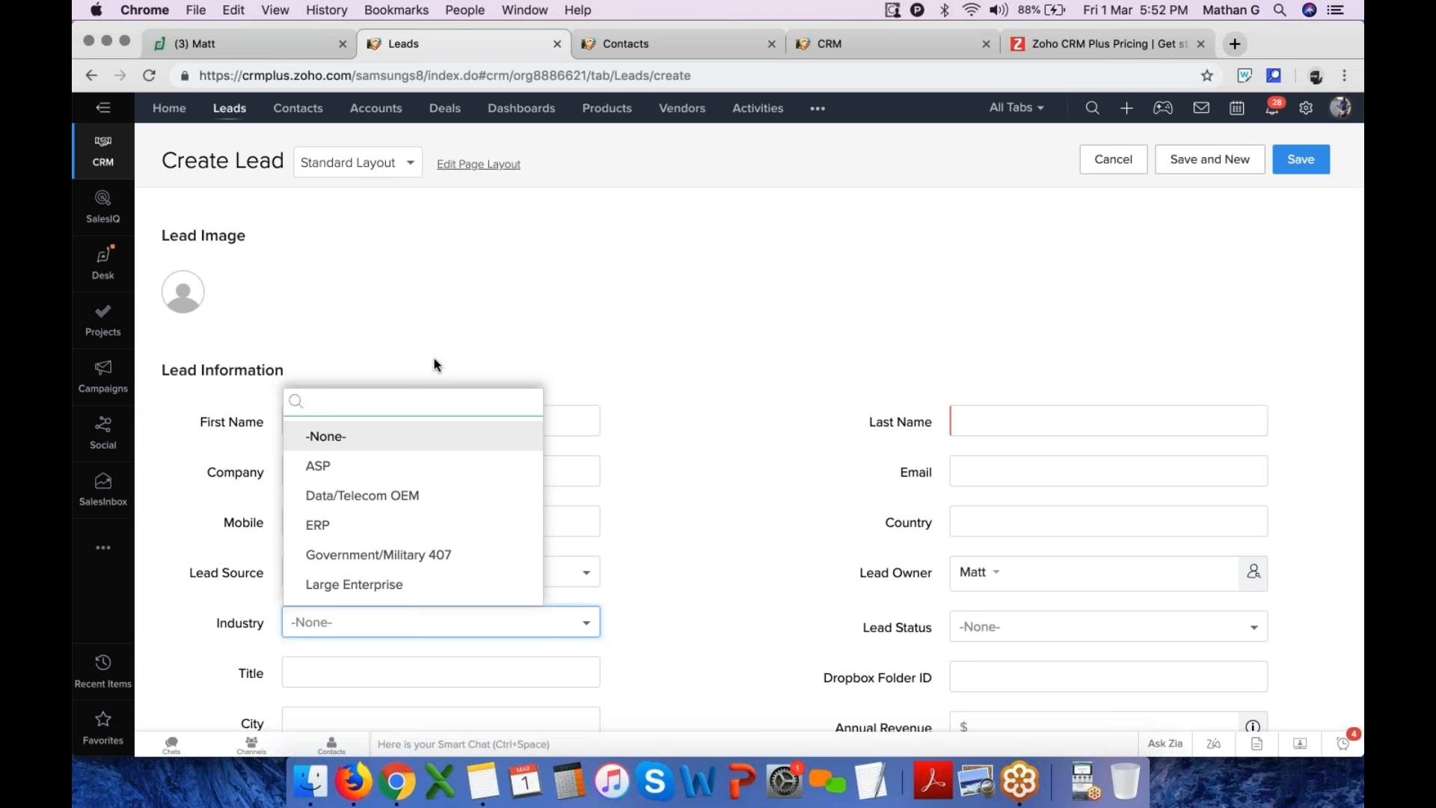
click(478, 311)
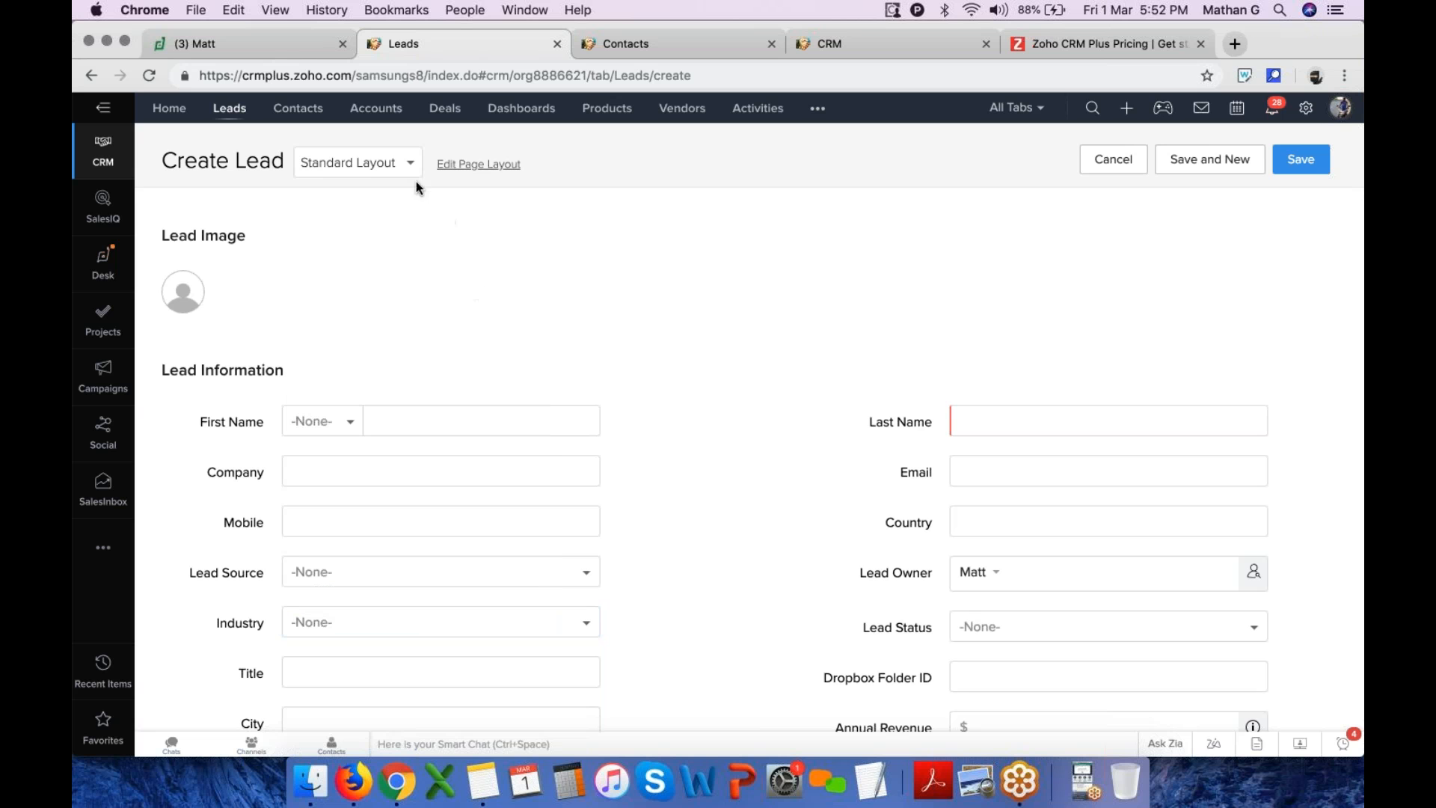
click(1130, 163)
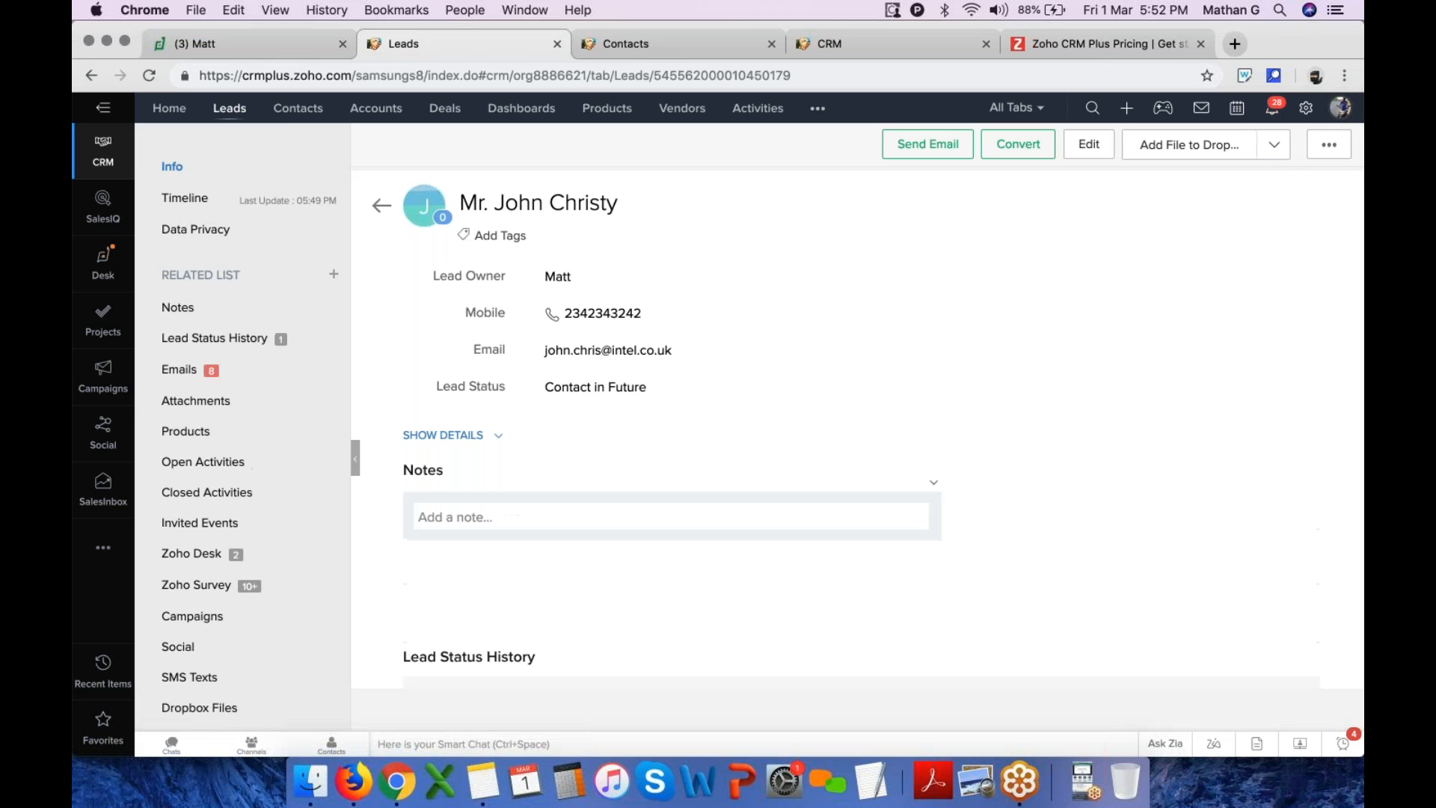
click(223, 109)
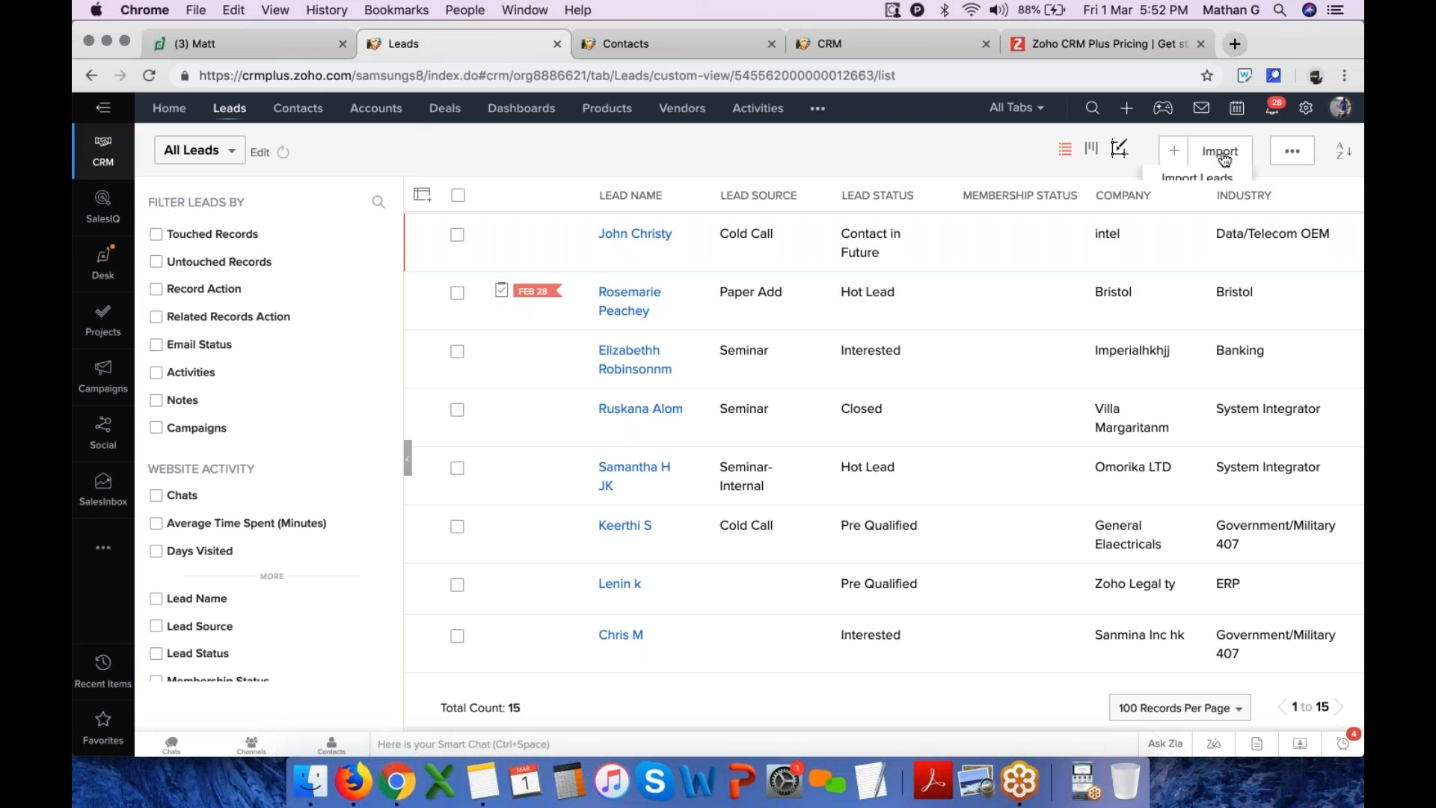
Open the Import Leads page and cancel back to the Leads list
mouse_move(1223, 152)
click(1199, 179)
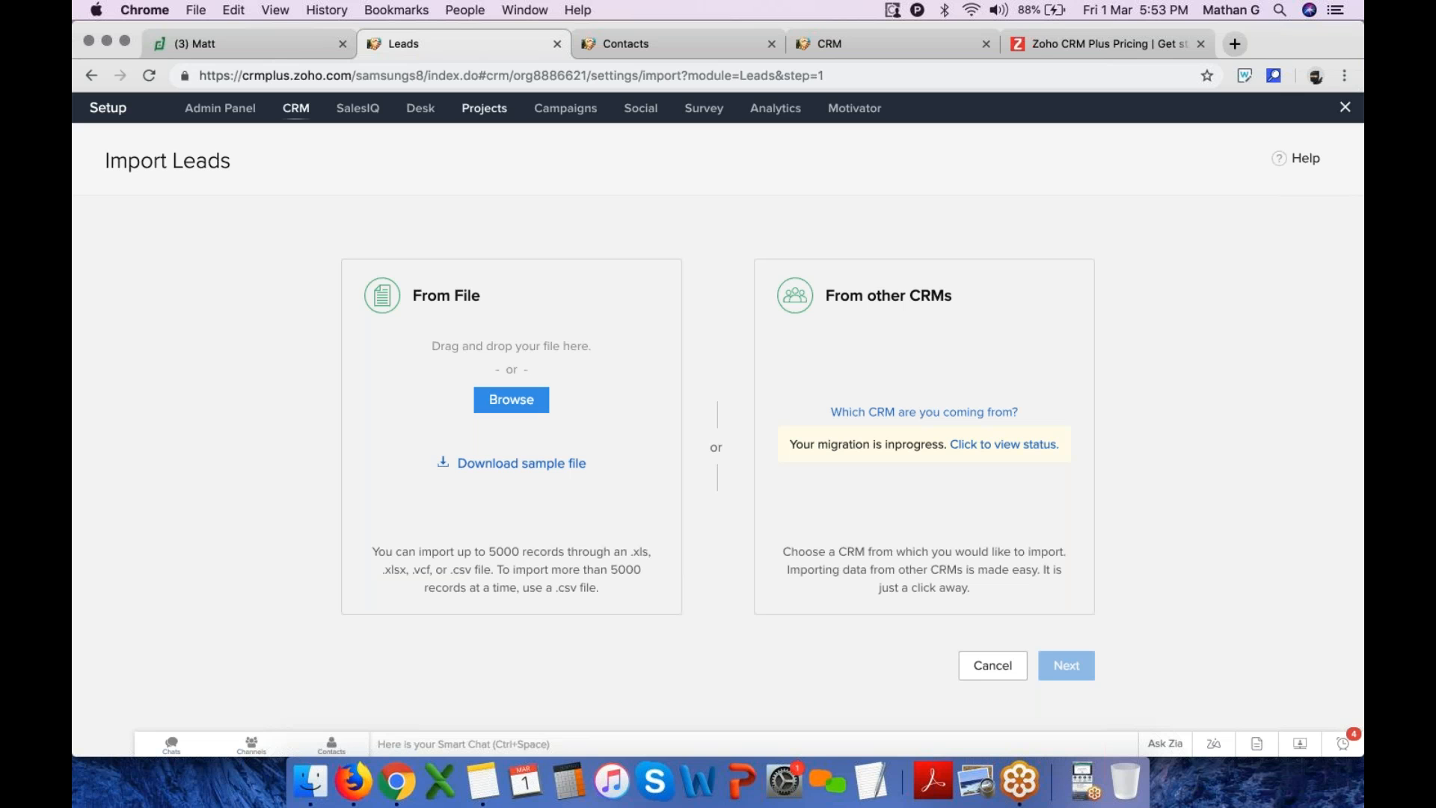
click(1015, 676)
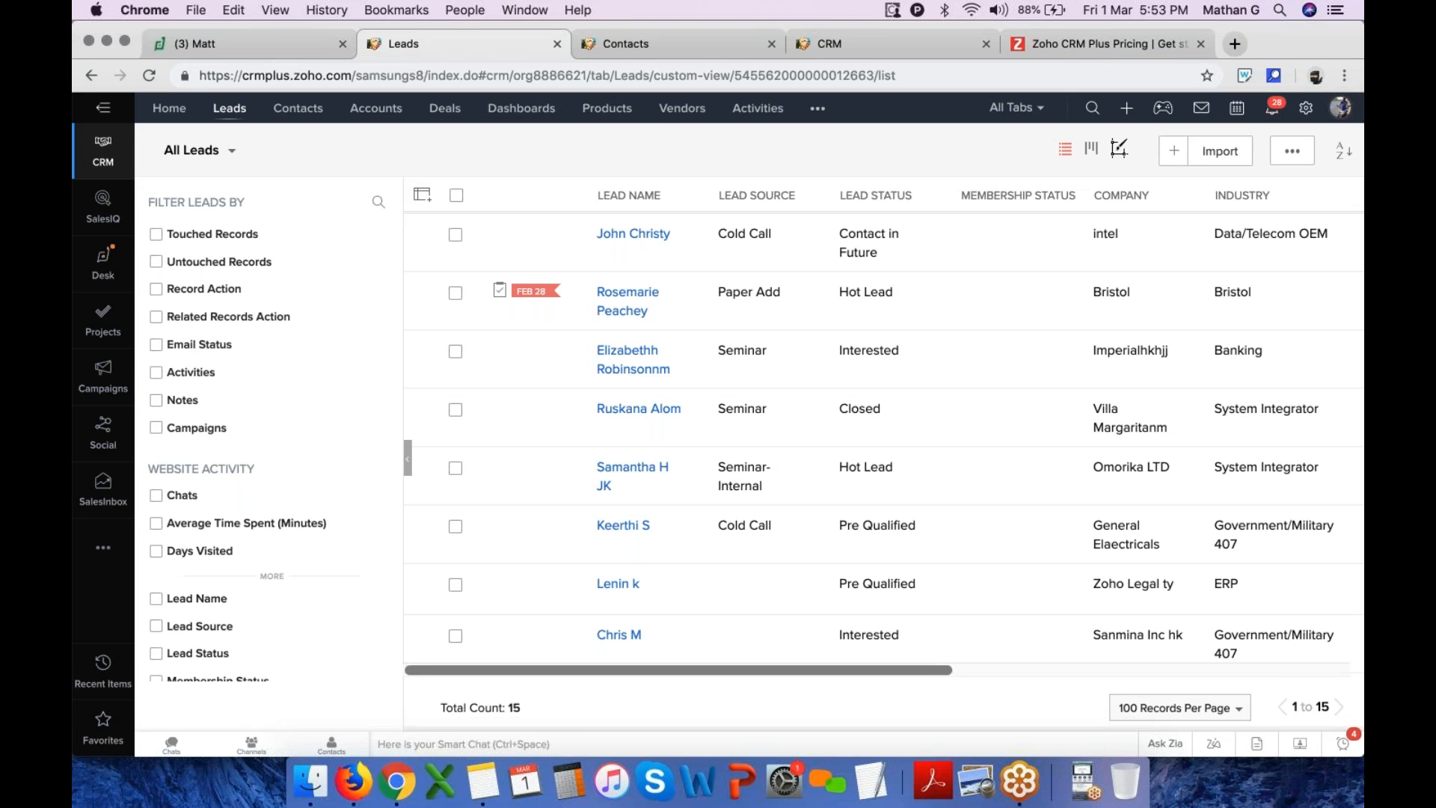
Open the email channel settings in setup, view the BCC Dropbox tab and exit setup
click(1306, 109)
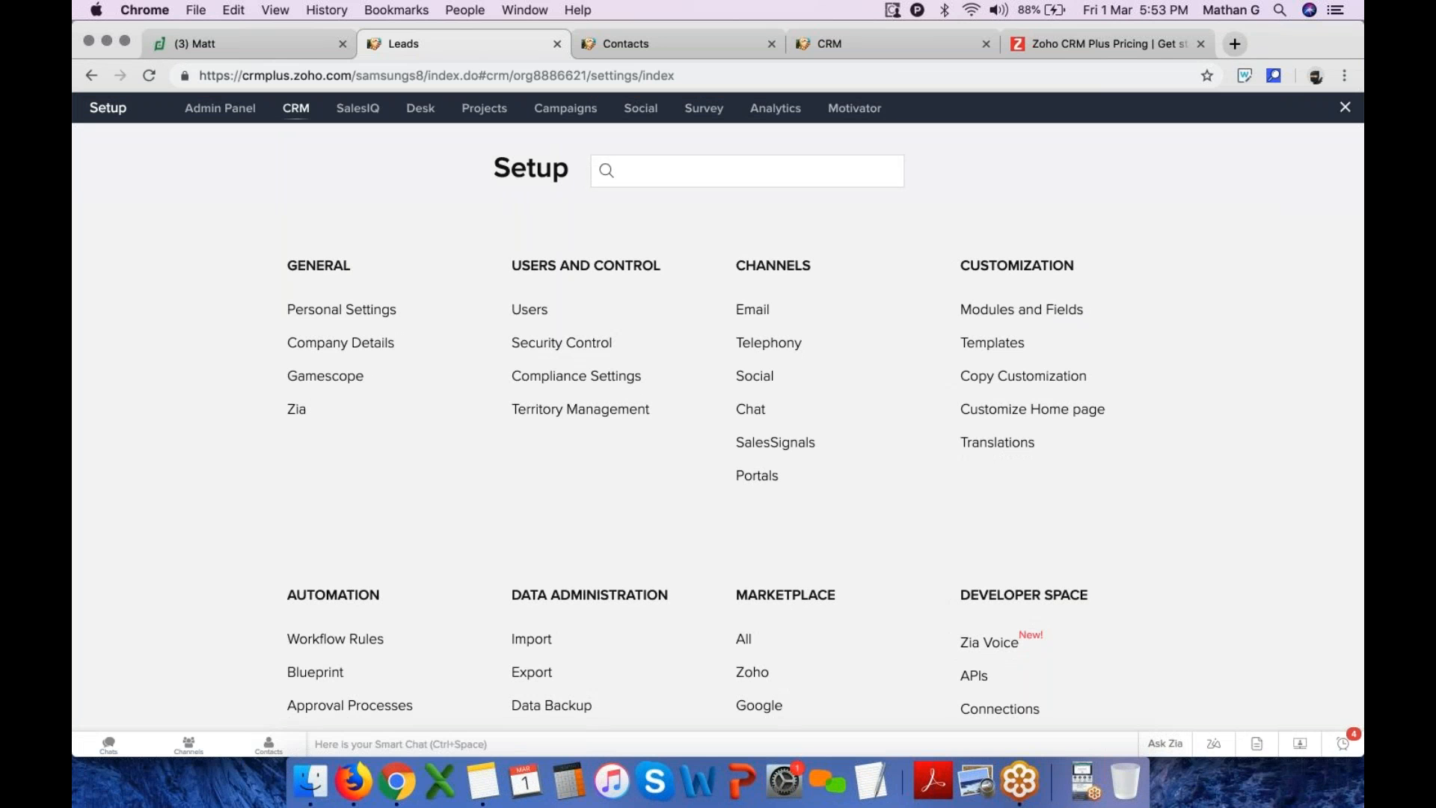
click(754, 310)
click(673, 169)
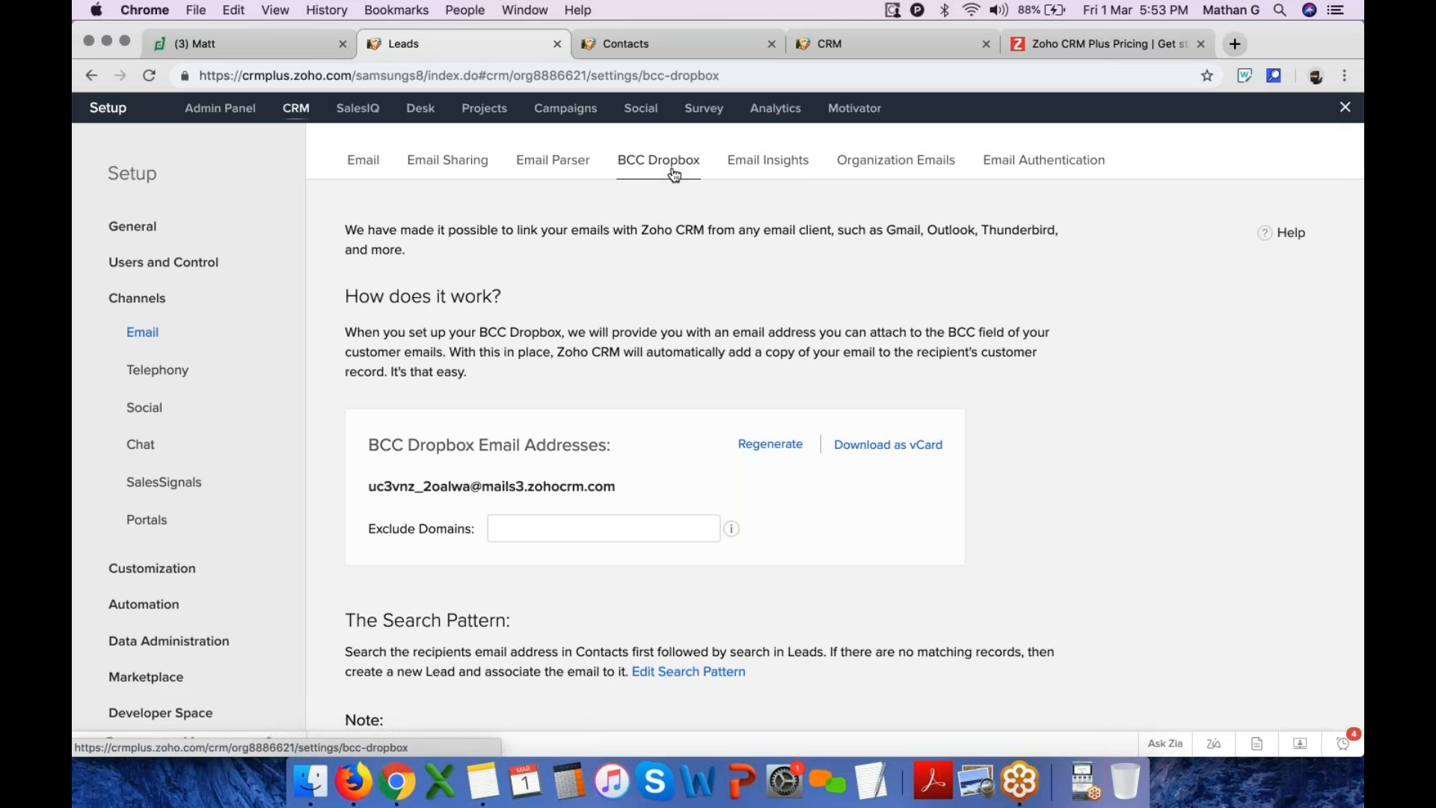
click(1345, 106)
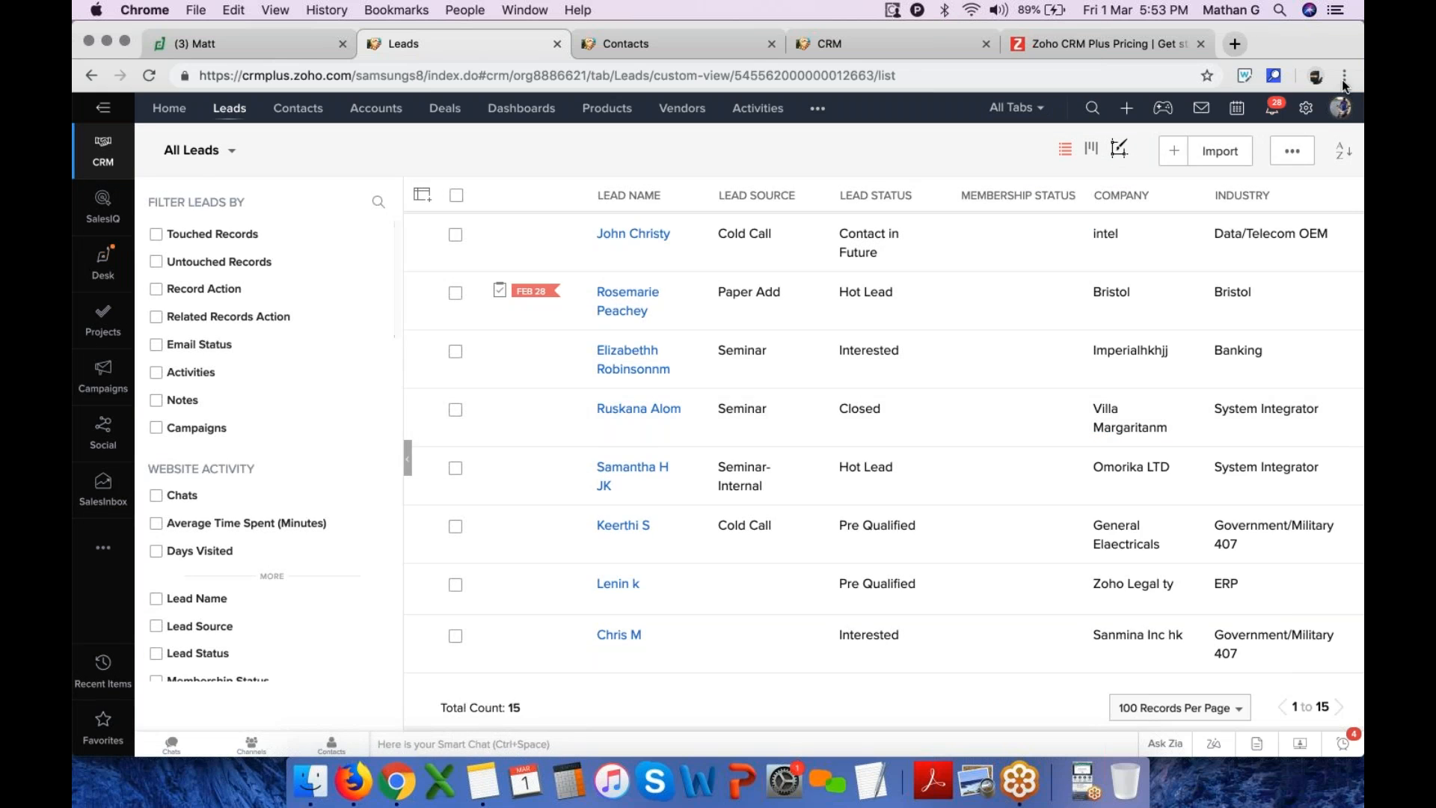
Start a new workflow rule for the Emails module named auto lead creation
click(1306, 106)
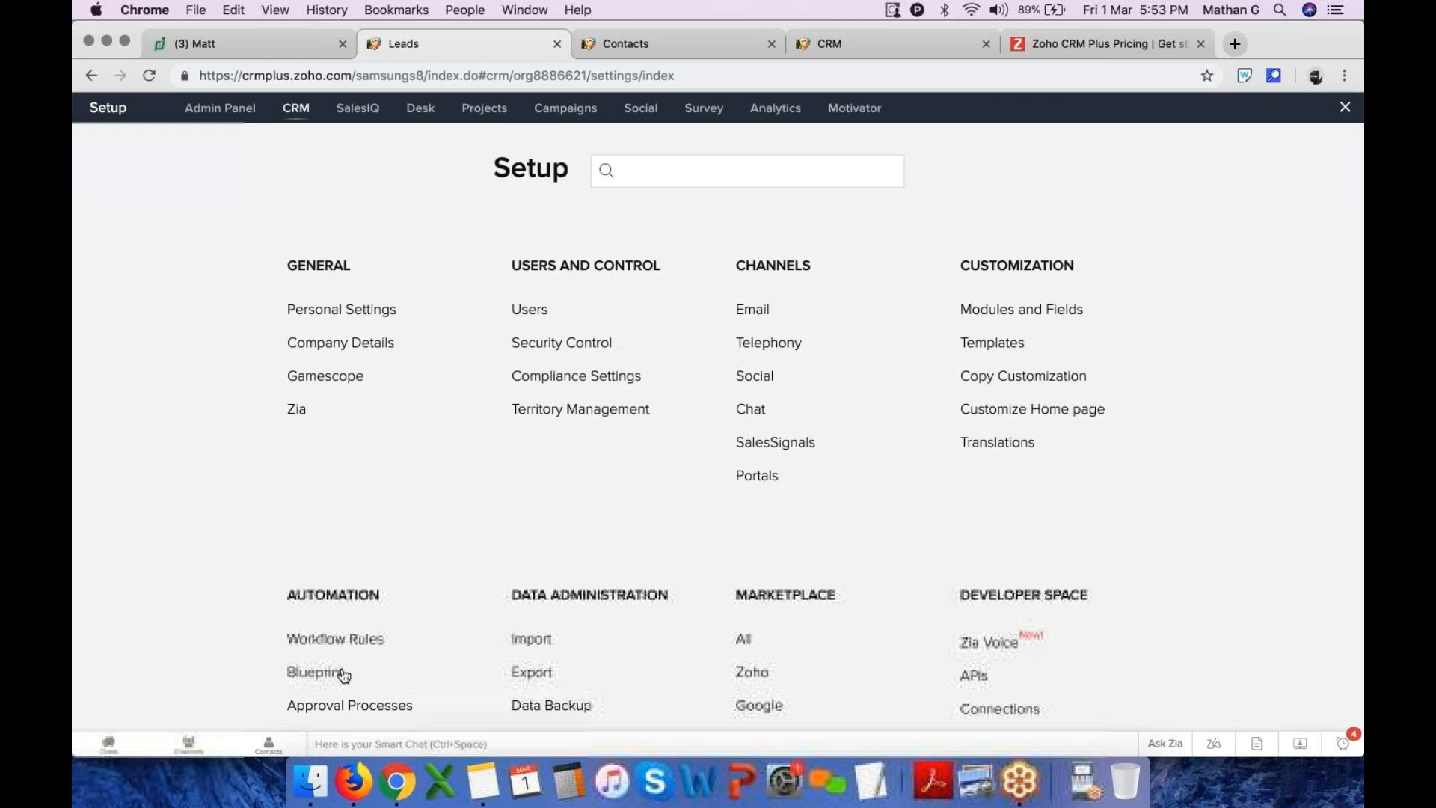
click(313, 504)
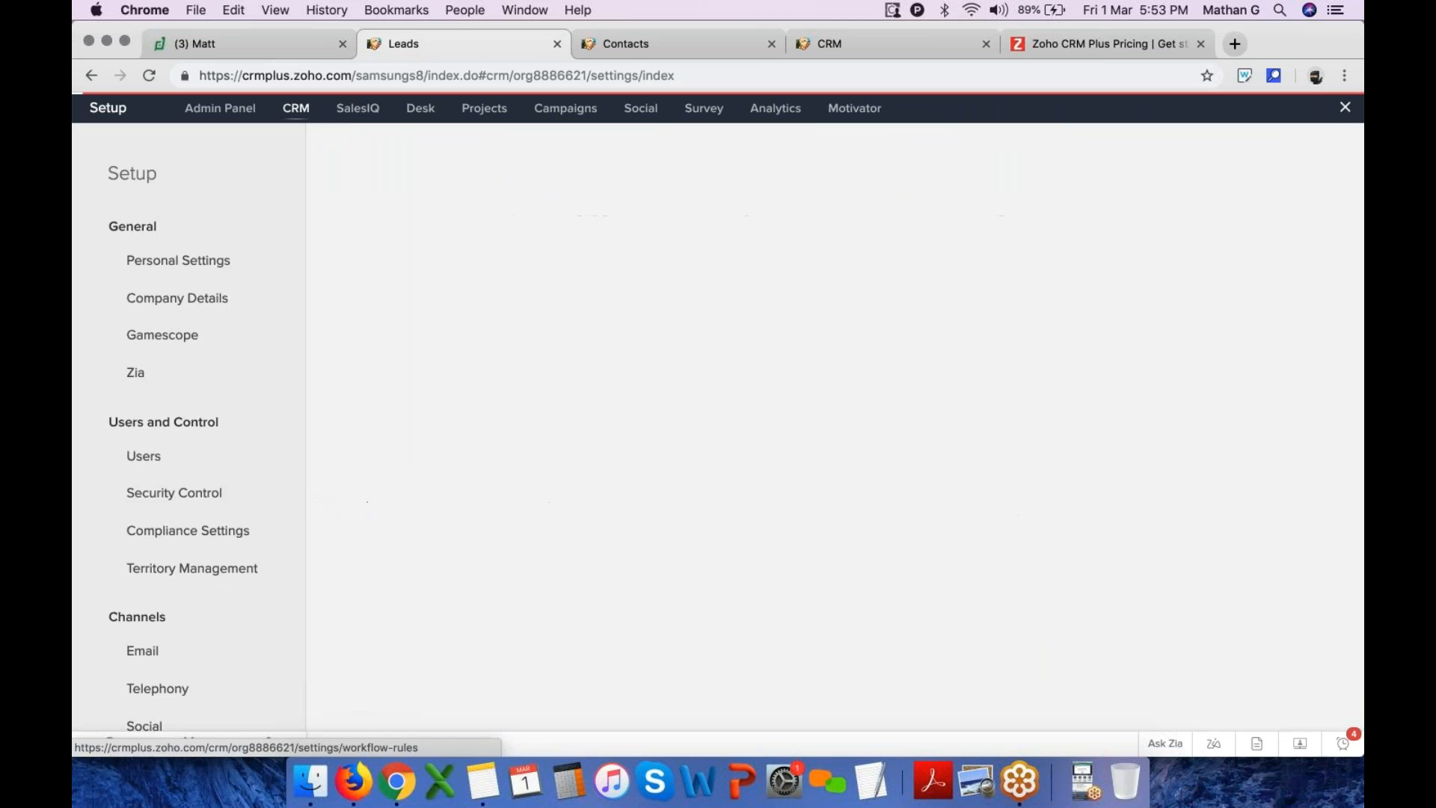
click(1193, 336)
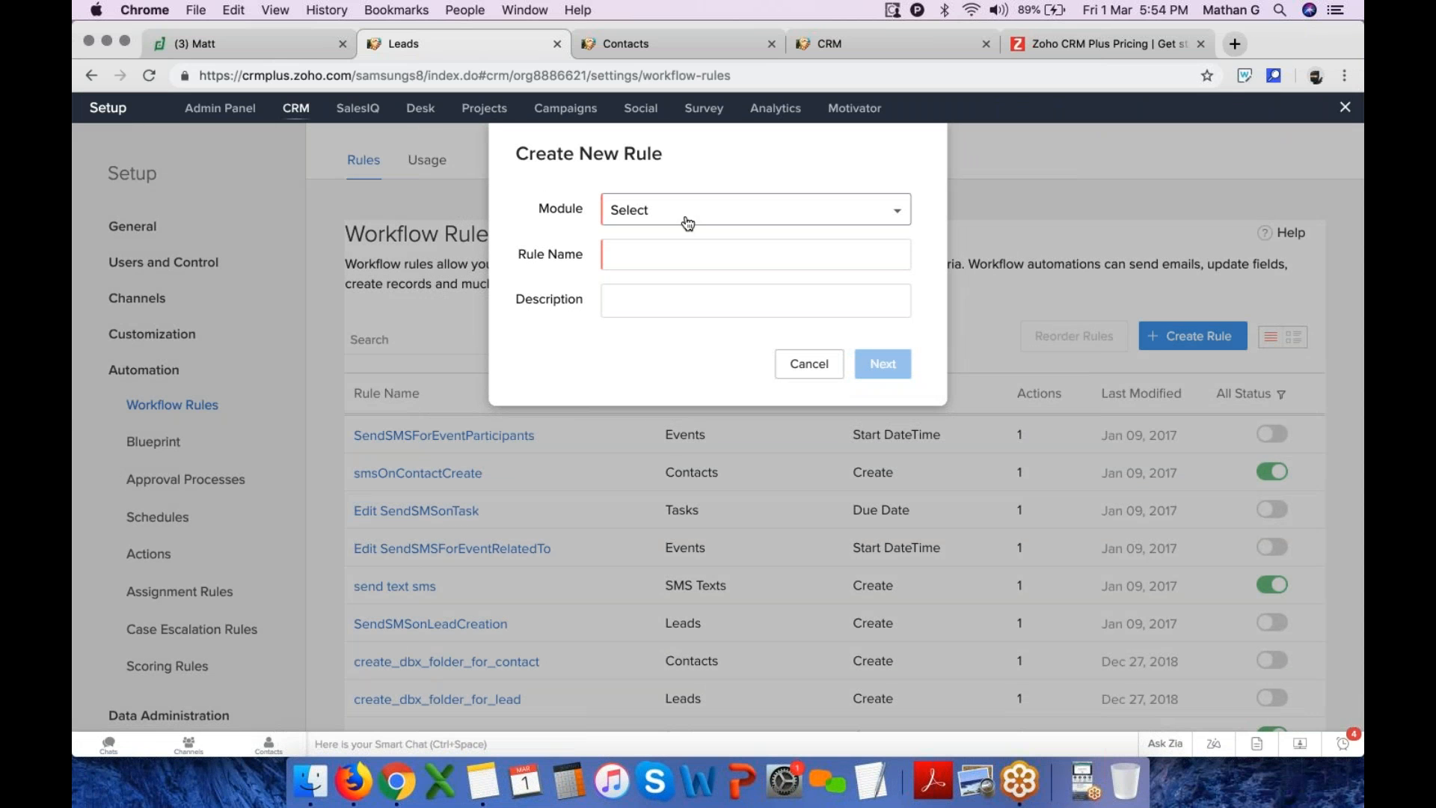
click(665, 217)
text(em)
click(654, 271)
click(659, 250)
text(a)
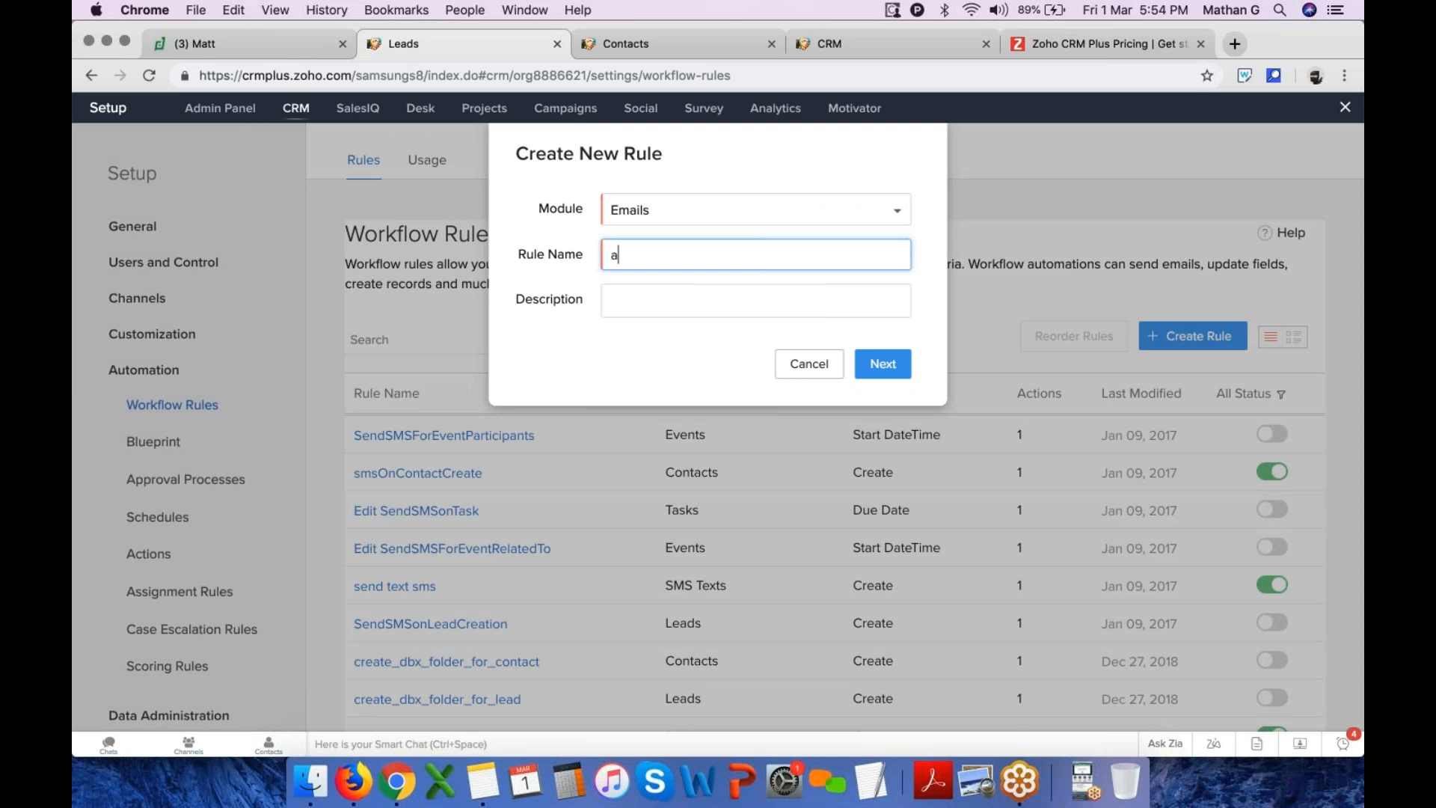
text(uto lead creation)
key(super+a)
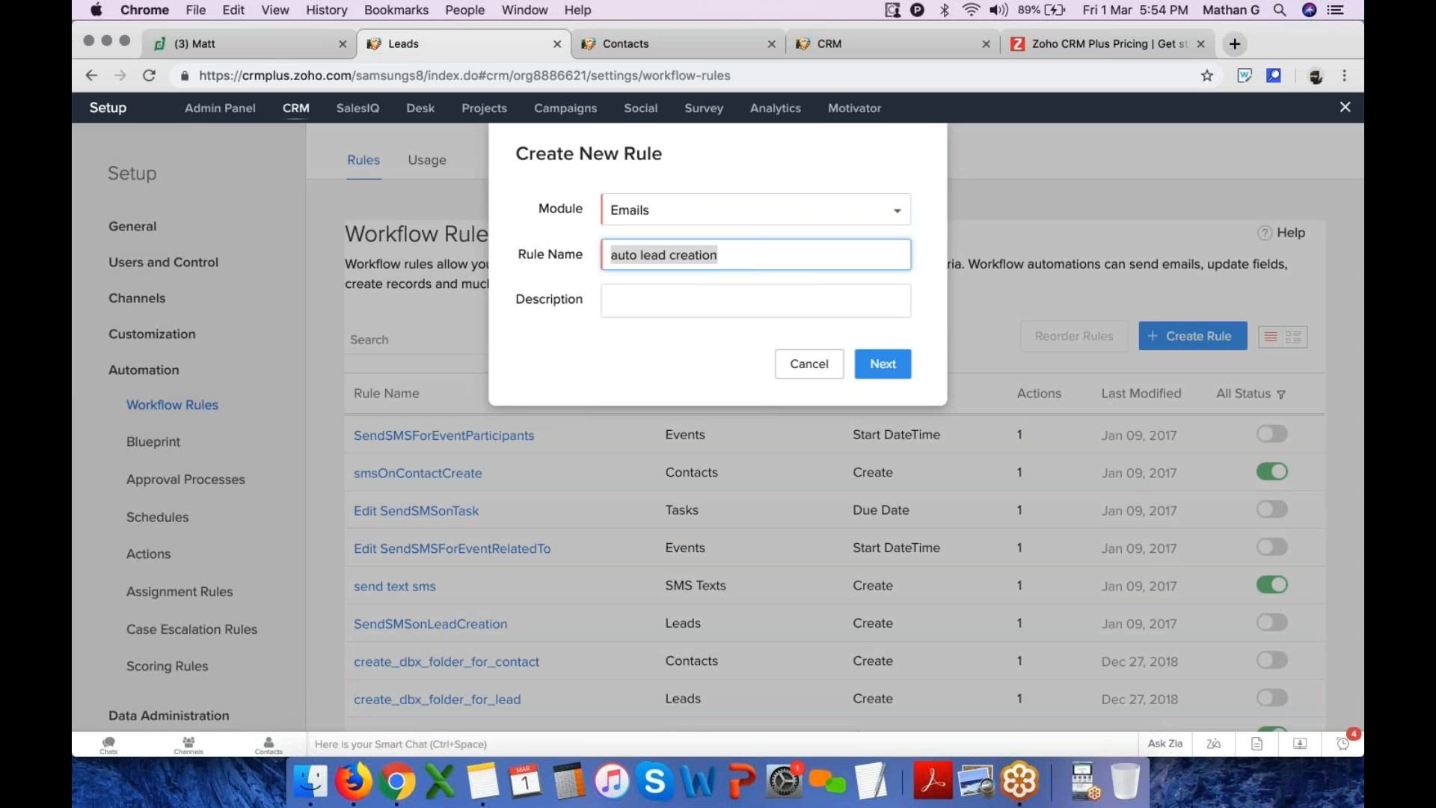
click(901, 374)
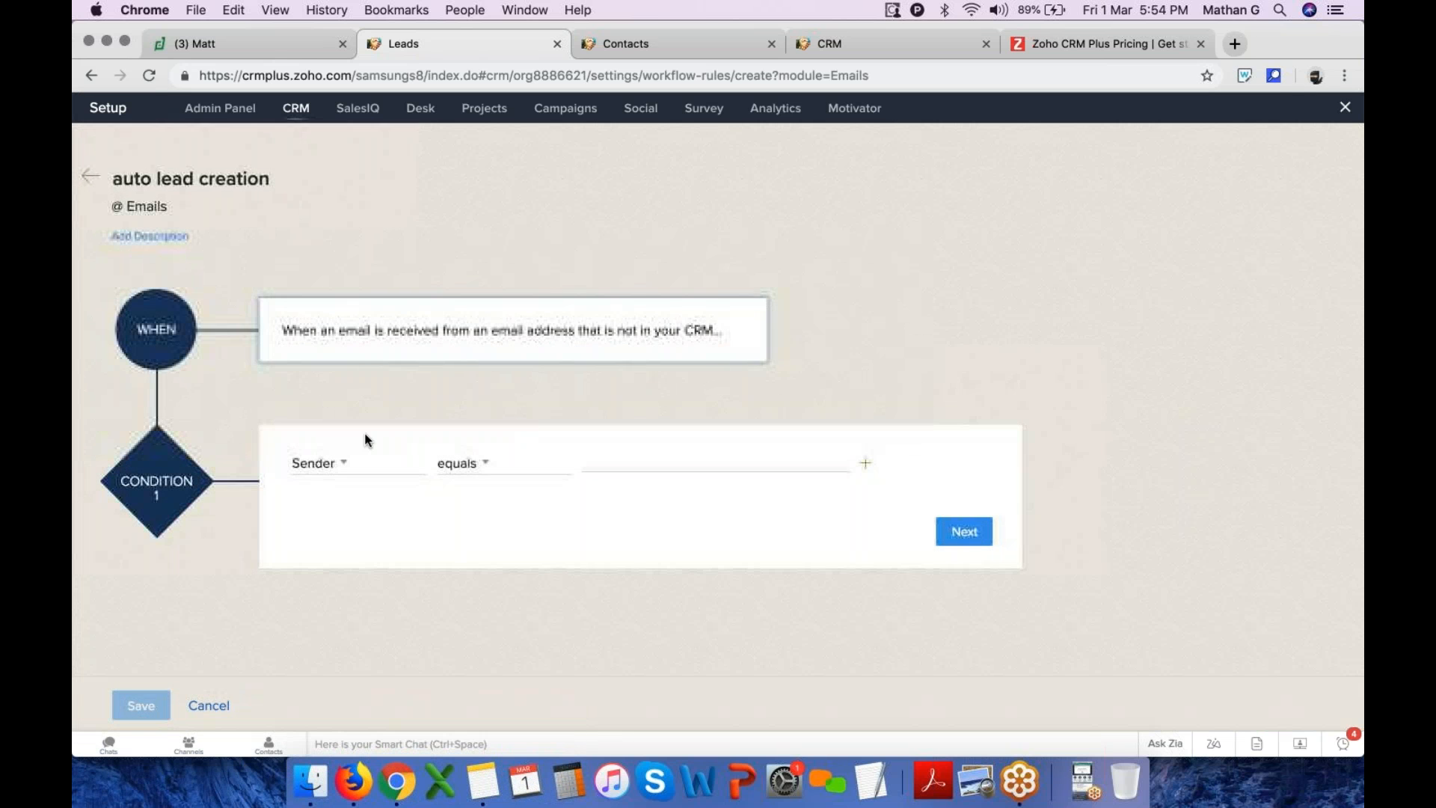
click(327, 464)
click(324, 520)
click(488, 461)
click(483, 497)
text(sales)
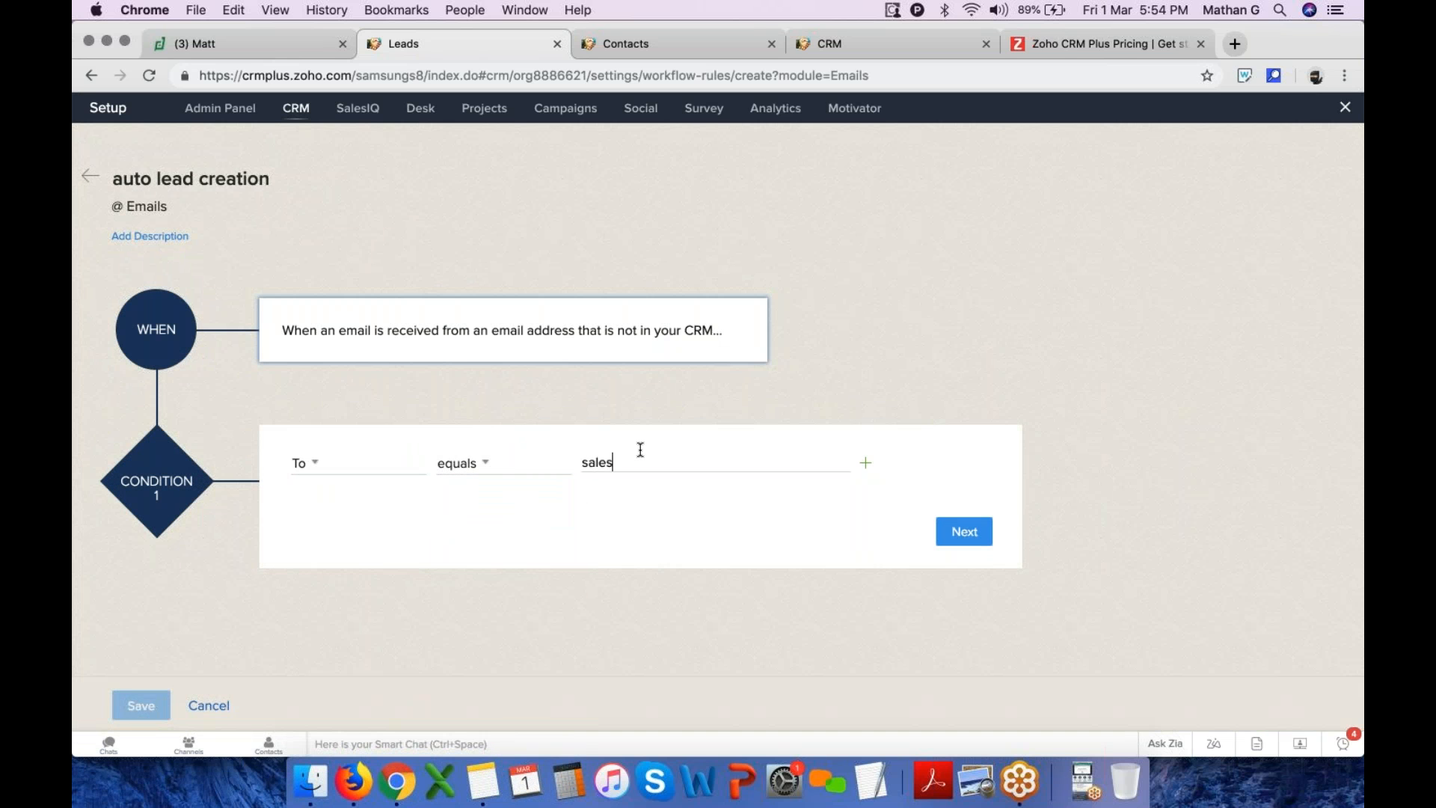
text(@yourcompany.com)
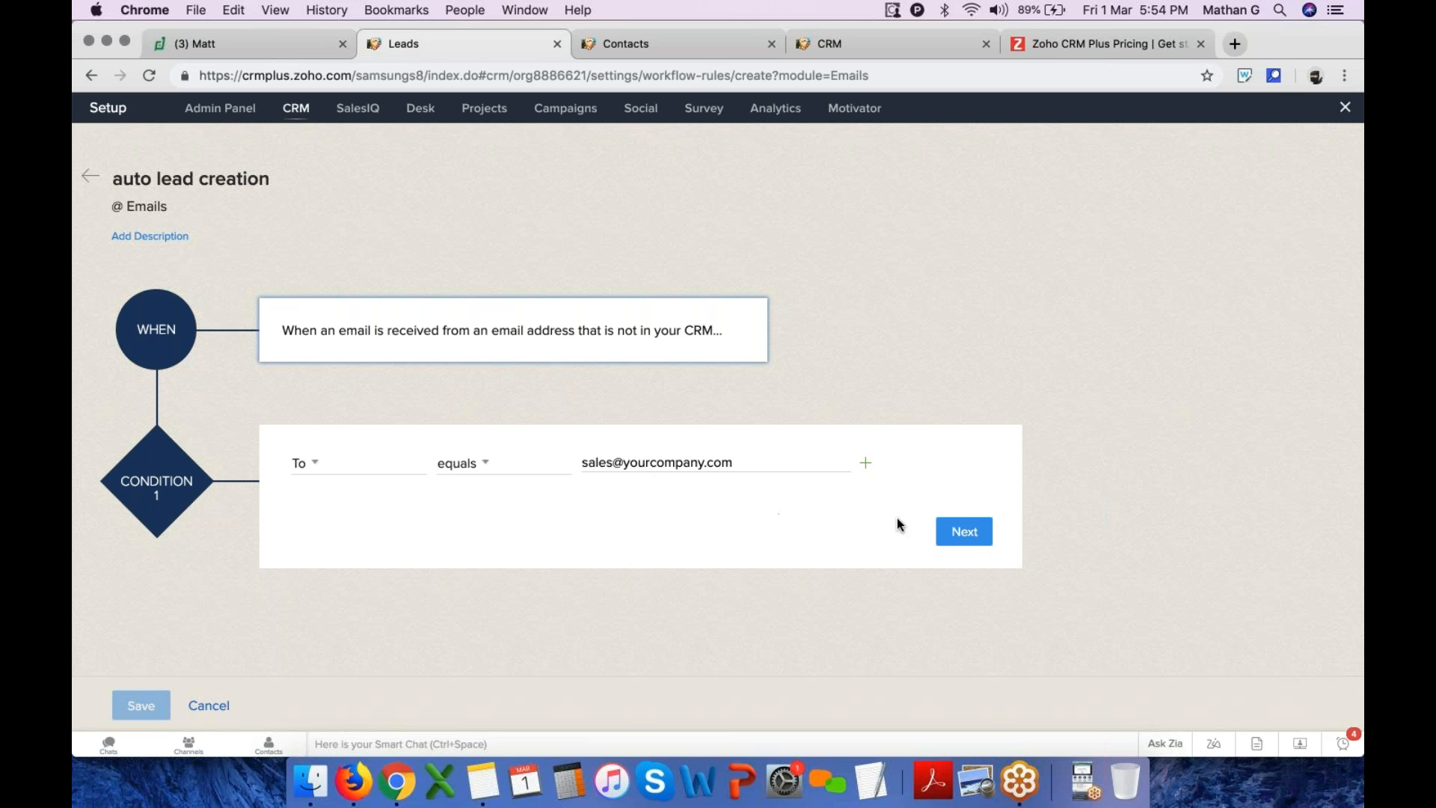
click(958, 531)
Try adding a Create Record instant action for a Lead with two record owners, cancel it and exit setup
scroll(436, 599, down, 3)
click(337, 510)
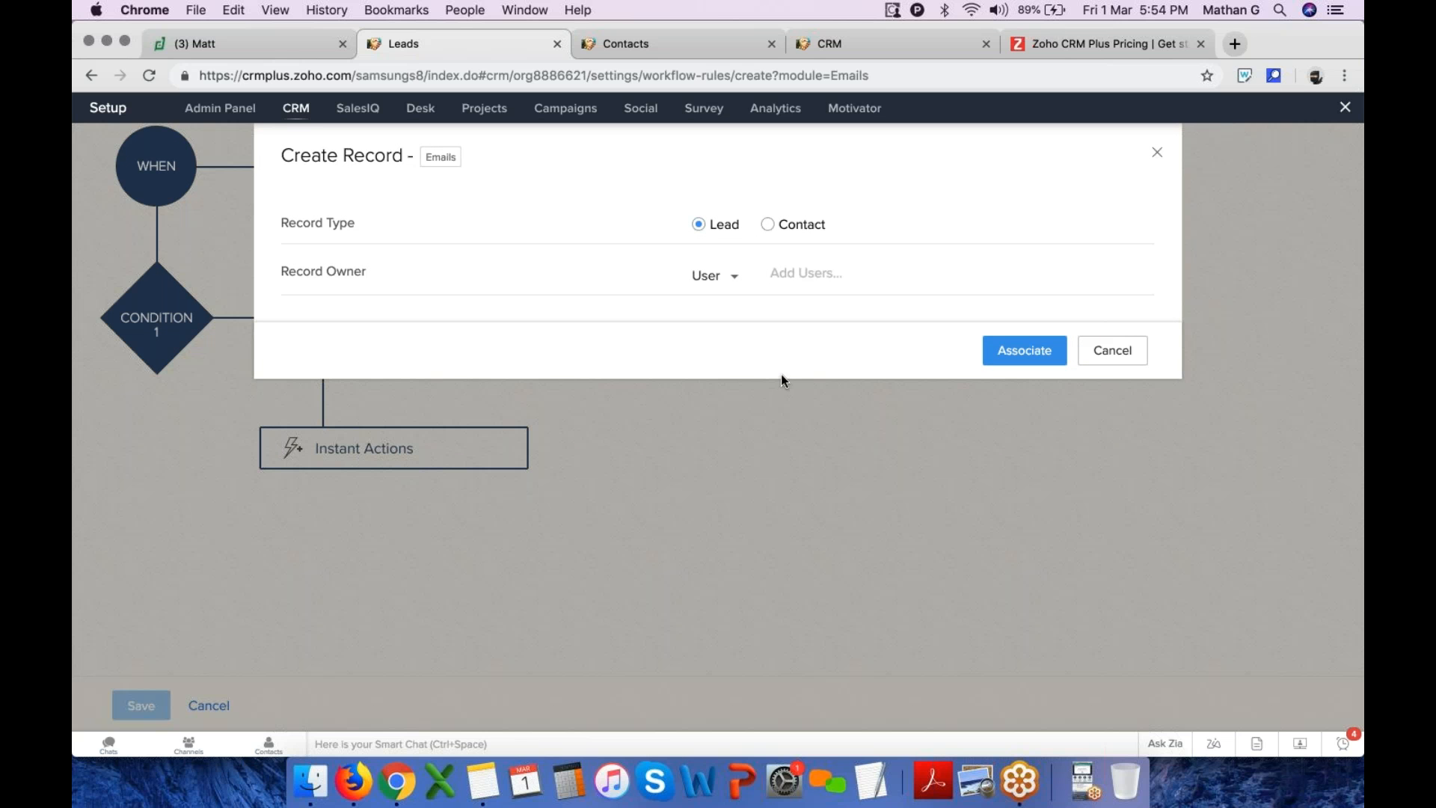
click(802, 272)
click(862, 398)
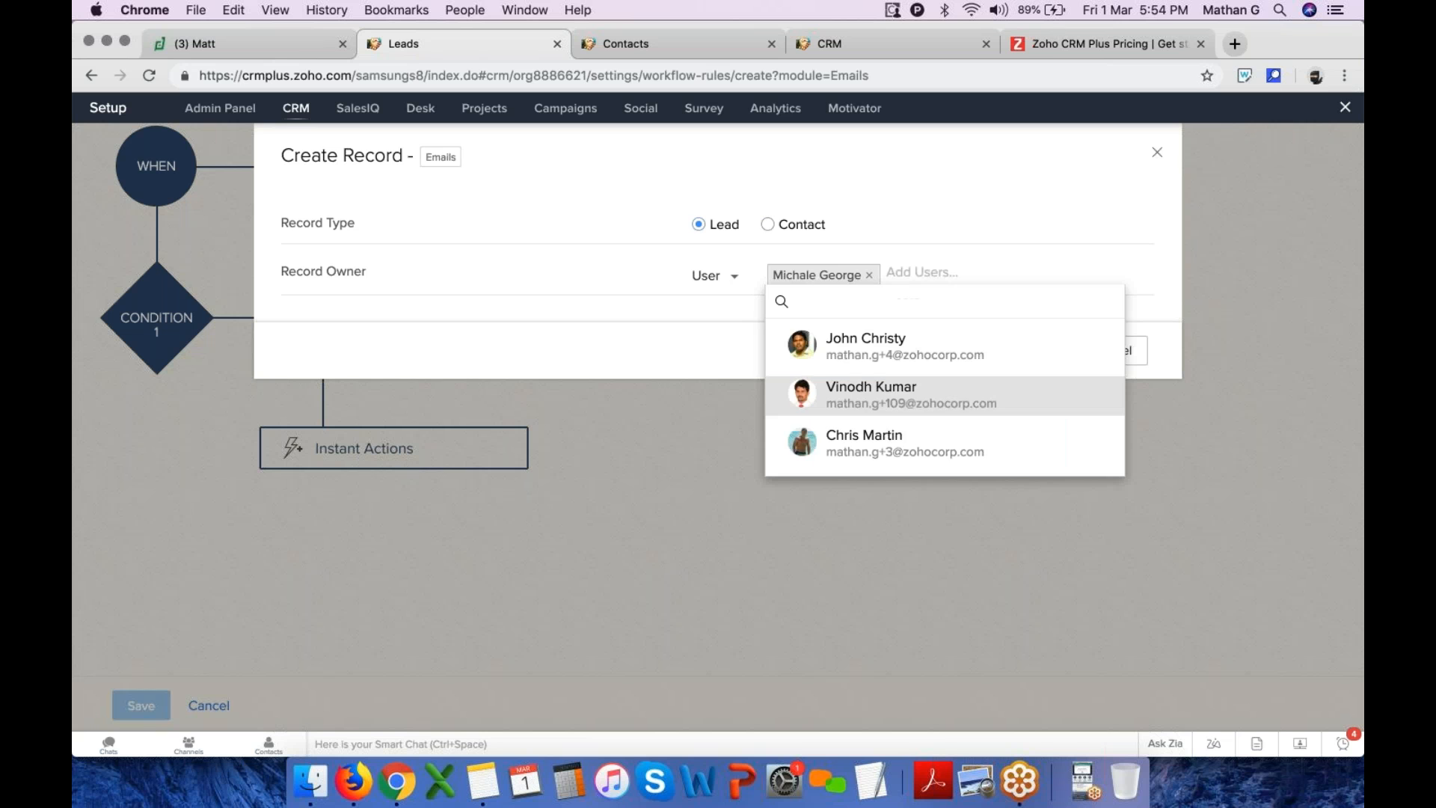
click(930, 433)
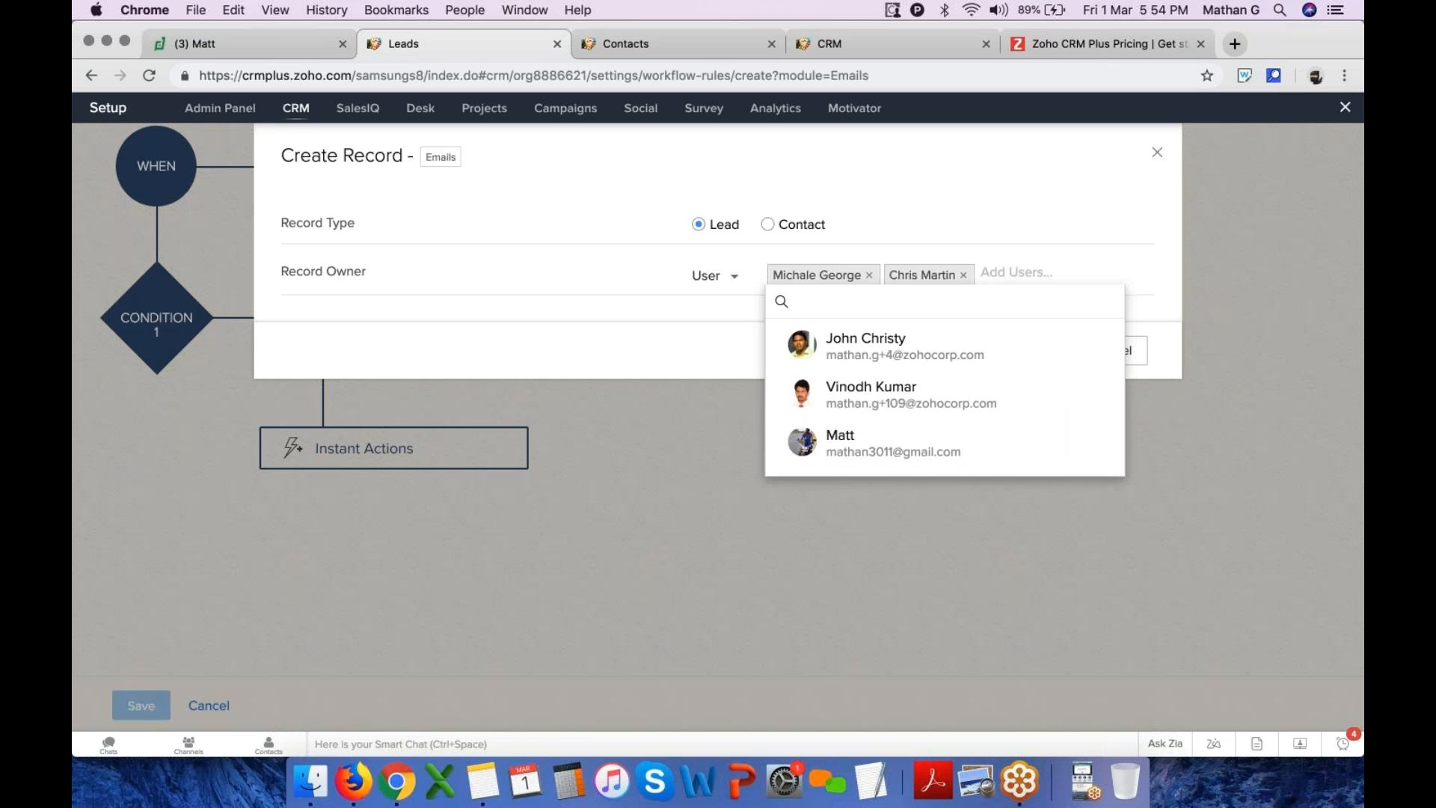
click(662, 329)
click(1141, 358)
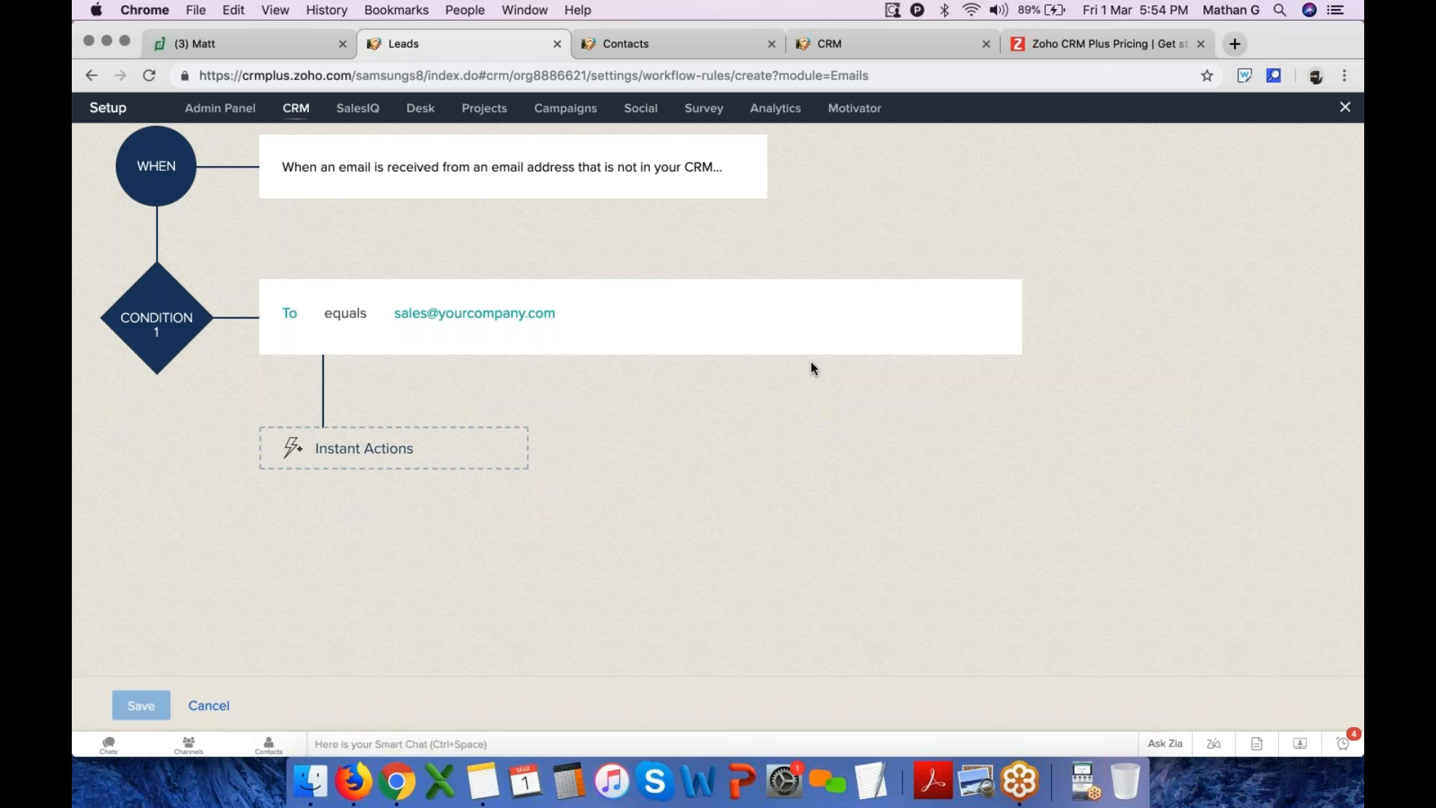
click(1346, 110)
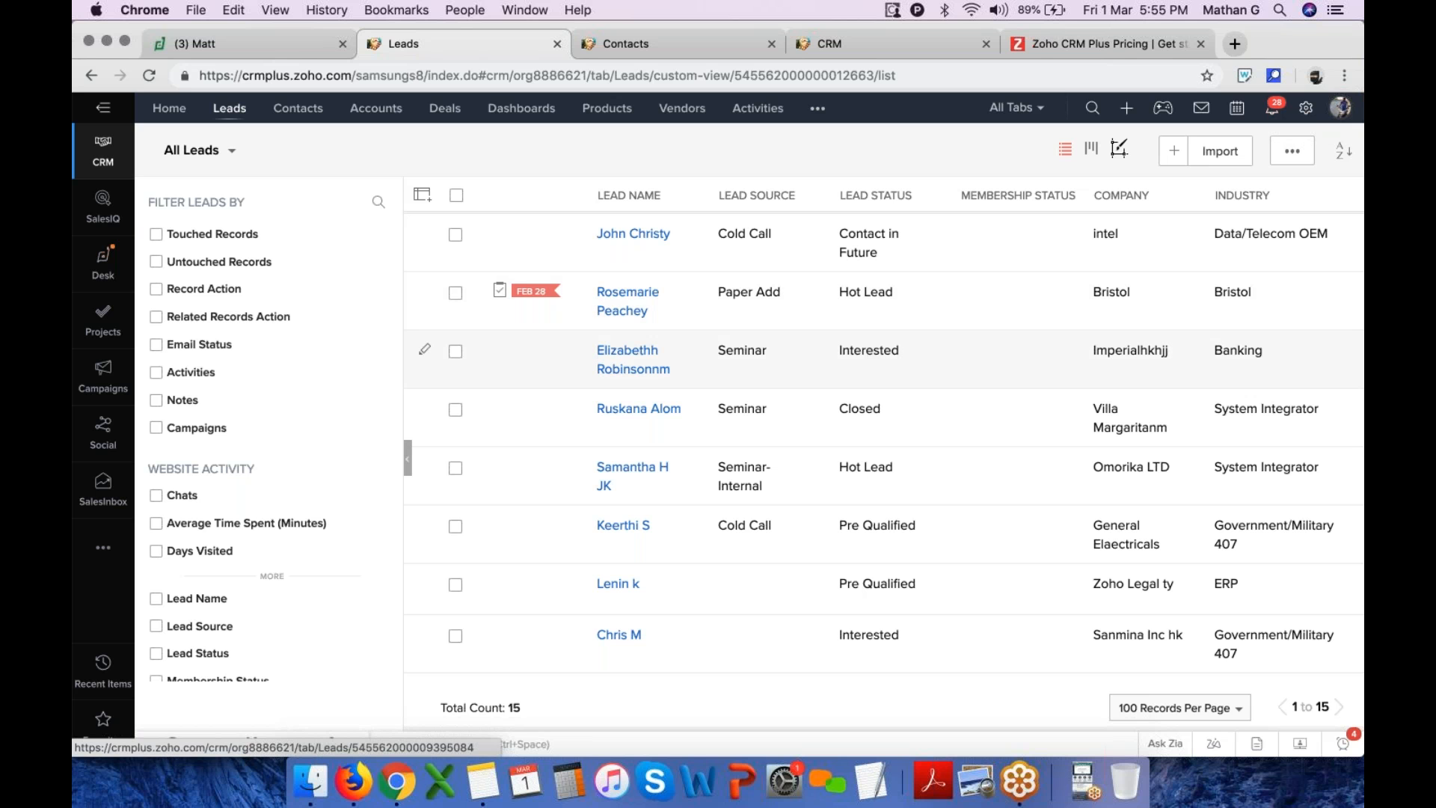
Open the existing Lead form web form from the Webforms settings and preview it
click(445, 111)
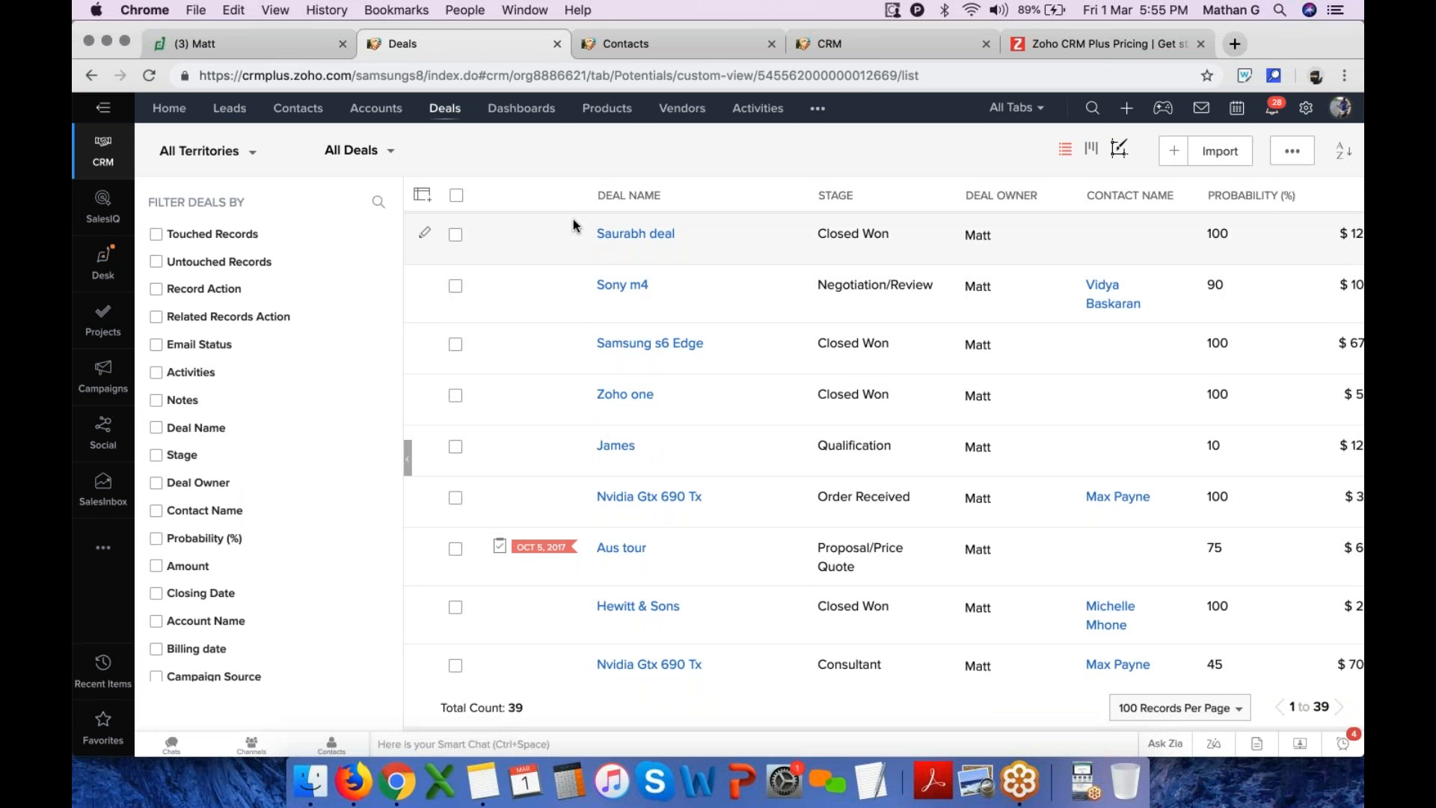
click(229, 109)
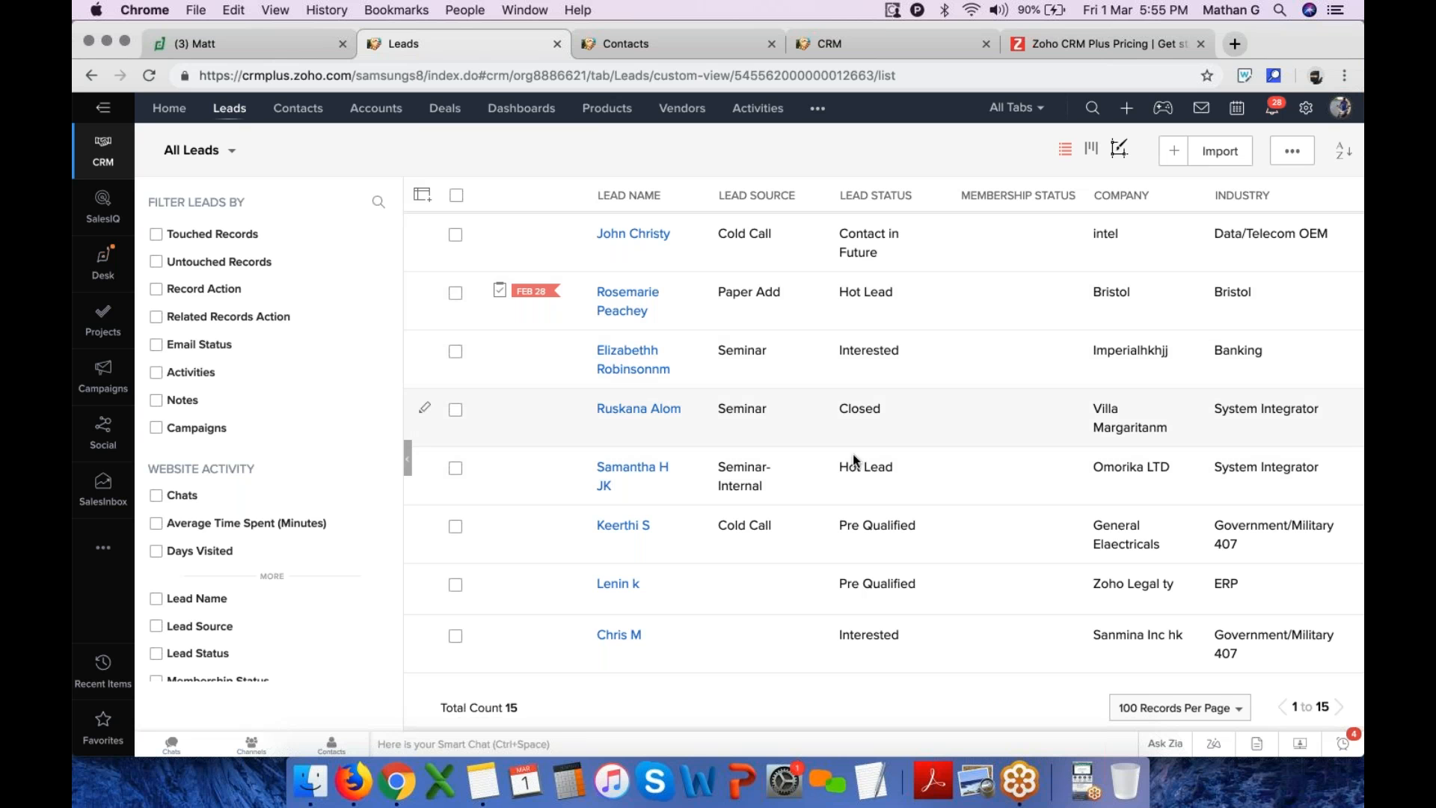
click(1306, 110)
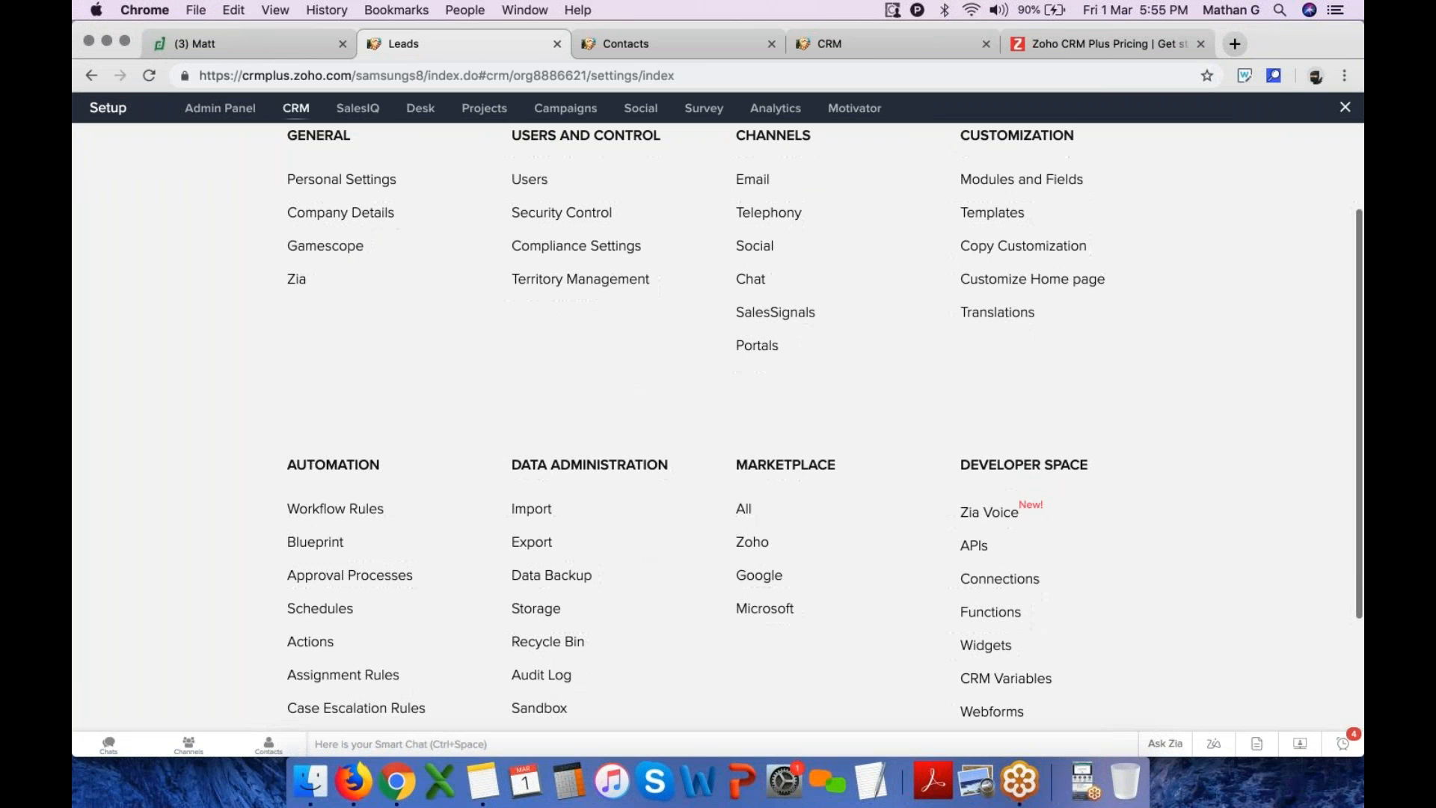
scroll(1063, 459, down, 3)
click(1007, 614)
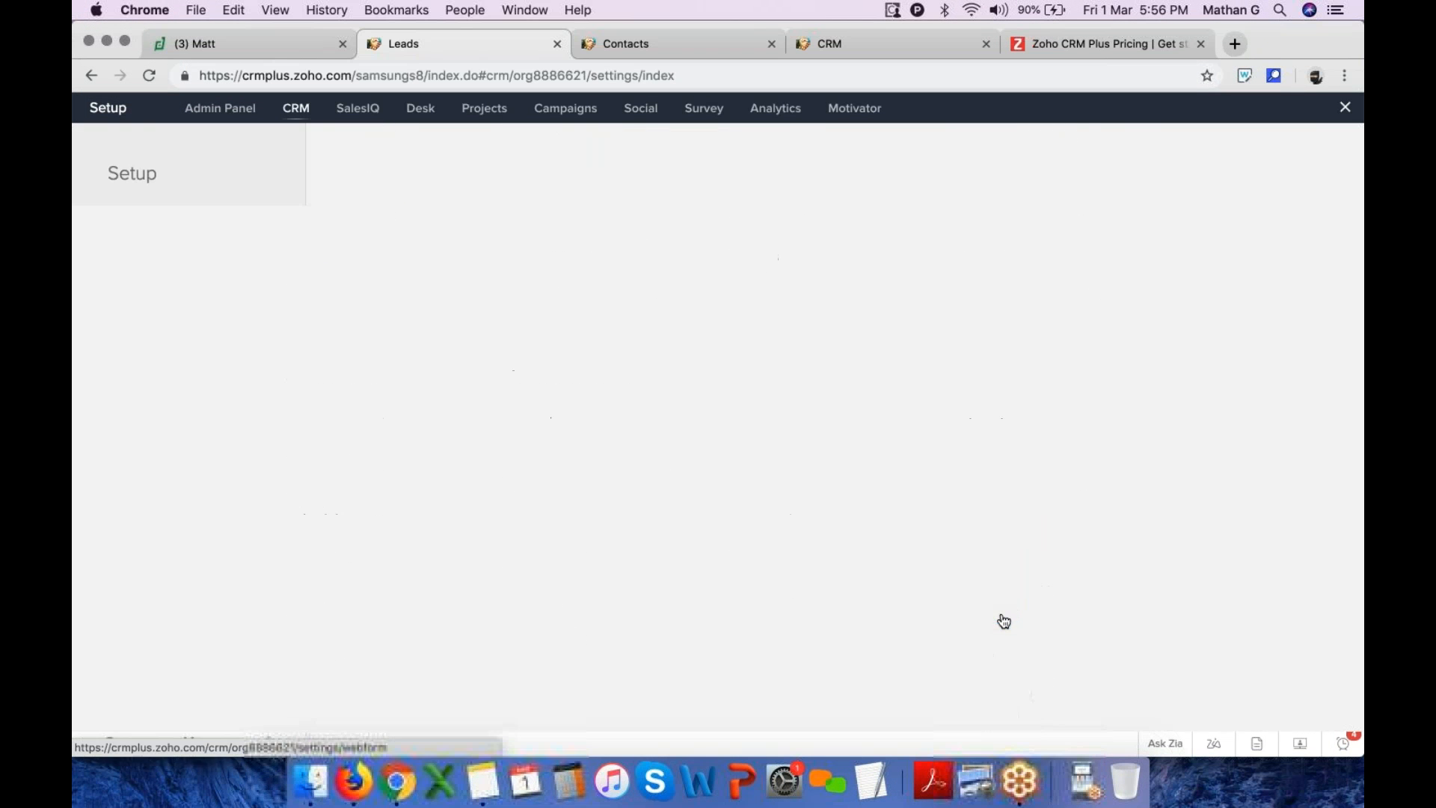
click(434, 487)
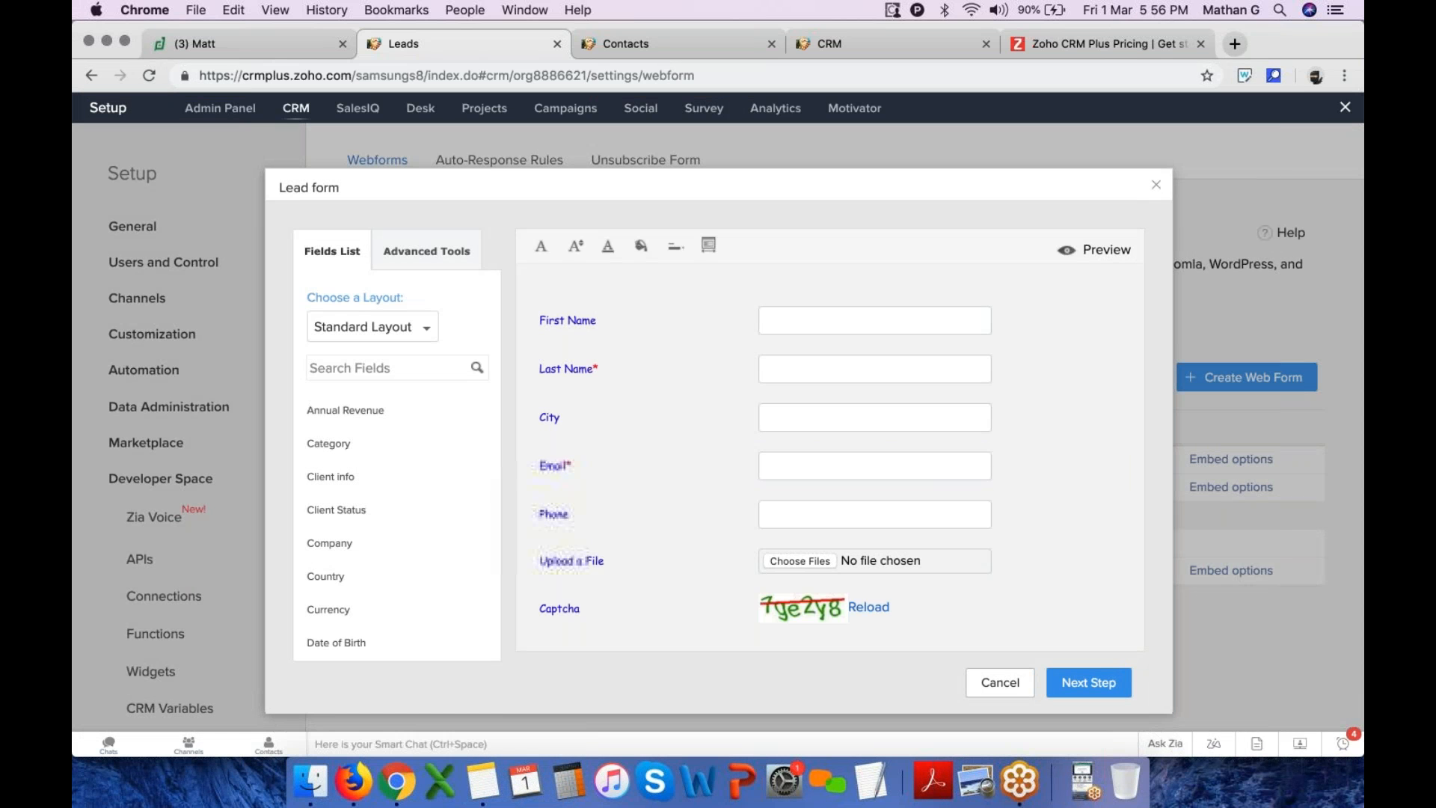
click(1094, 250)
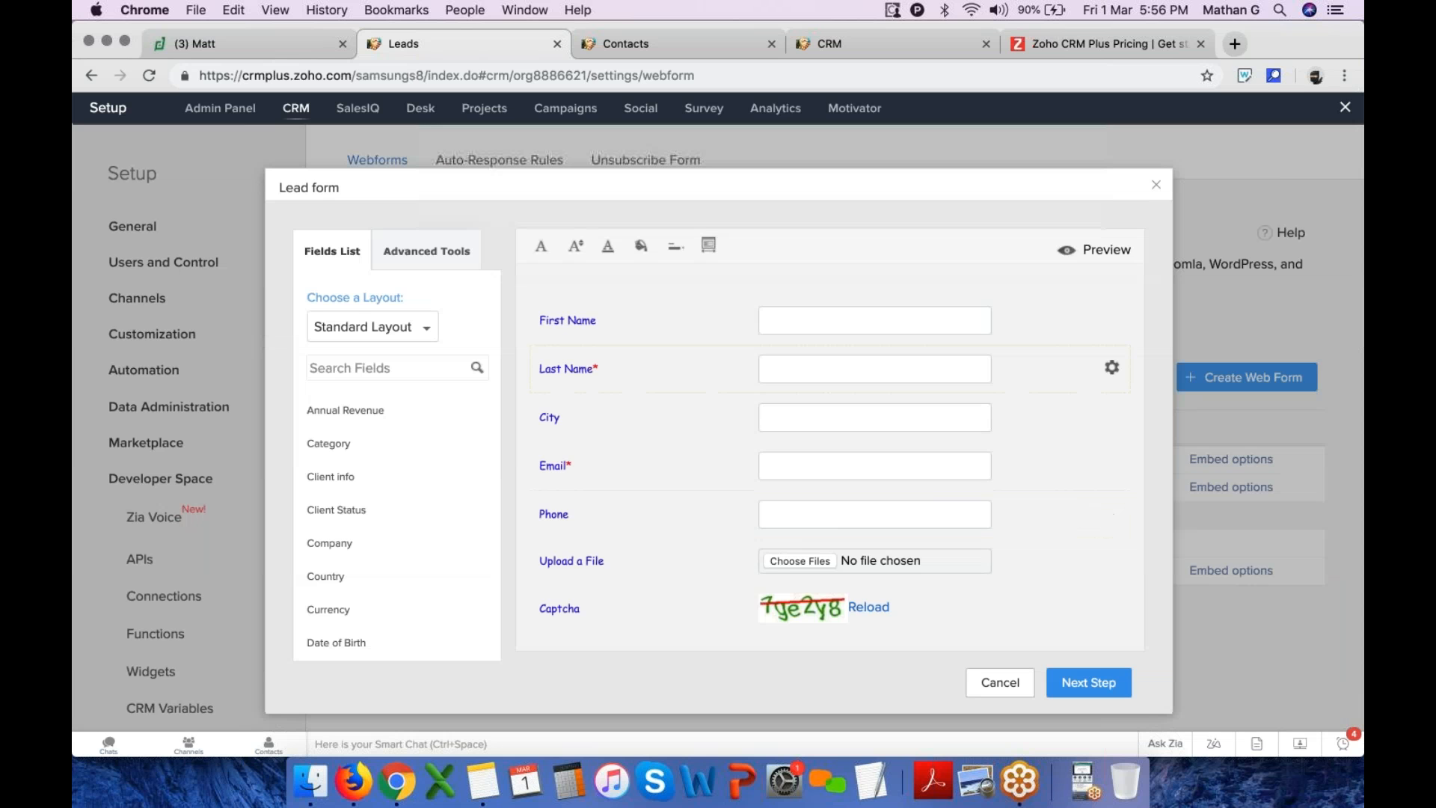
Search for the Membership Status field and add it to the Lead form below Last Name
click(402, 369)
text(me)
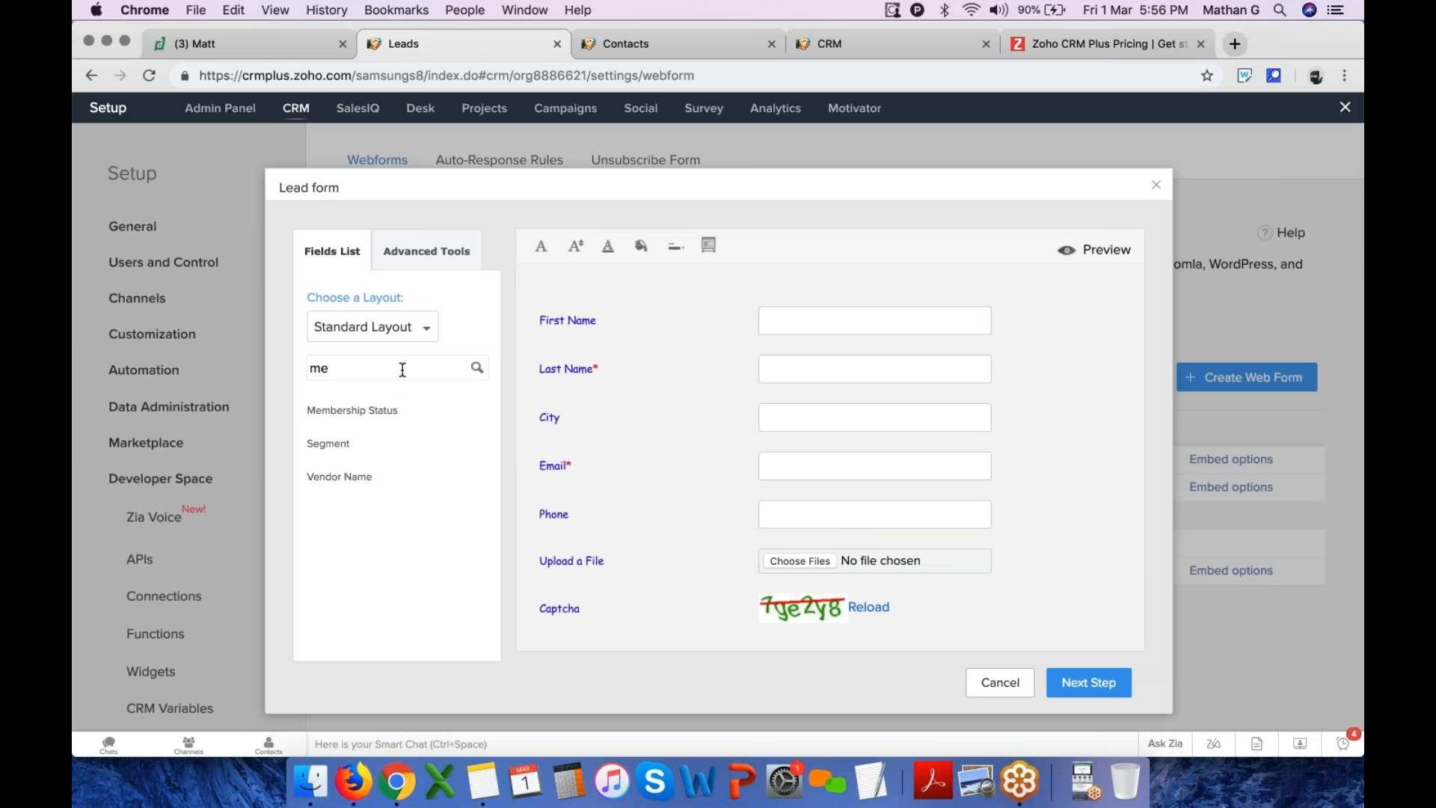
drag(332, 414, 580, 407)
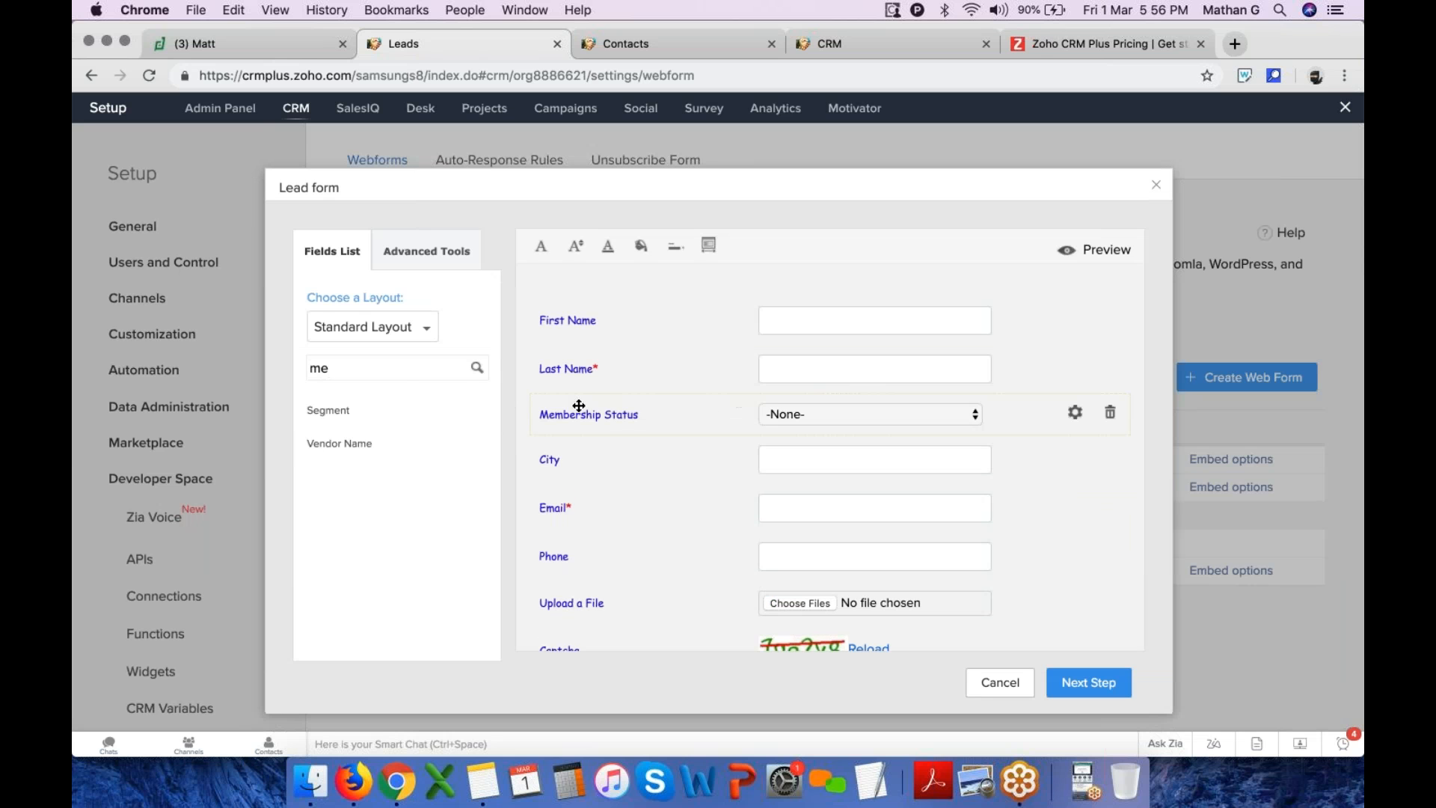
Change the form labels' font, font size and text colour
click(543, 252)
click(587, 483)
click(575, 247)
click(593, 330)
click(608, 250)
drag(728, 339, 725, 353)
scroll(1016, 617, down, 3)
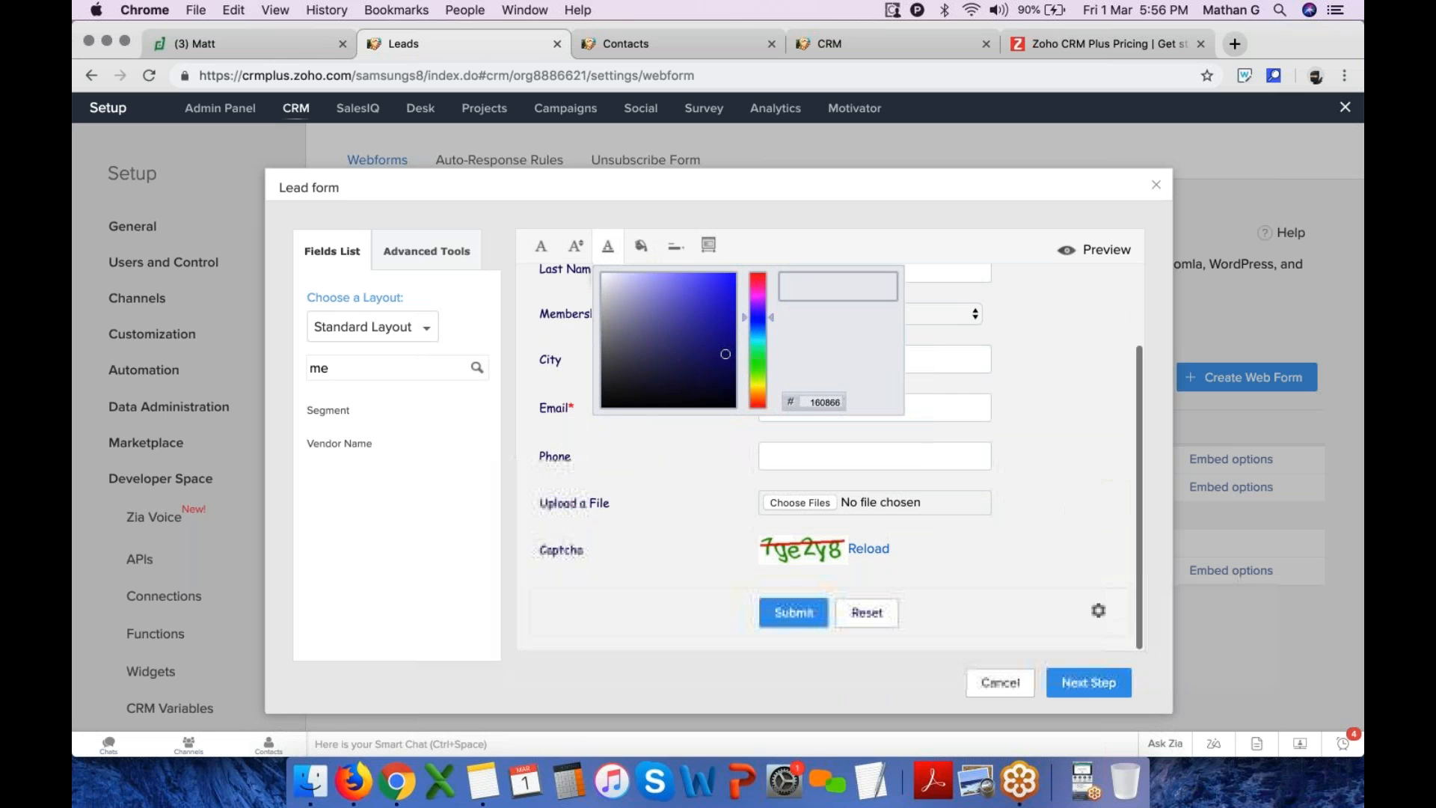
Review the Advanced Tools tab and continue to the form's details
click(438, 253)
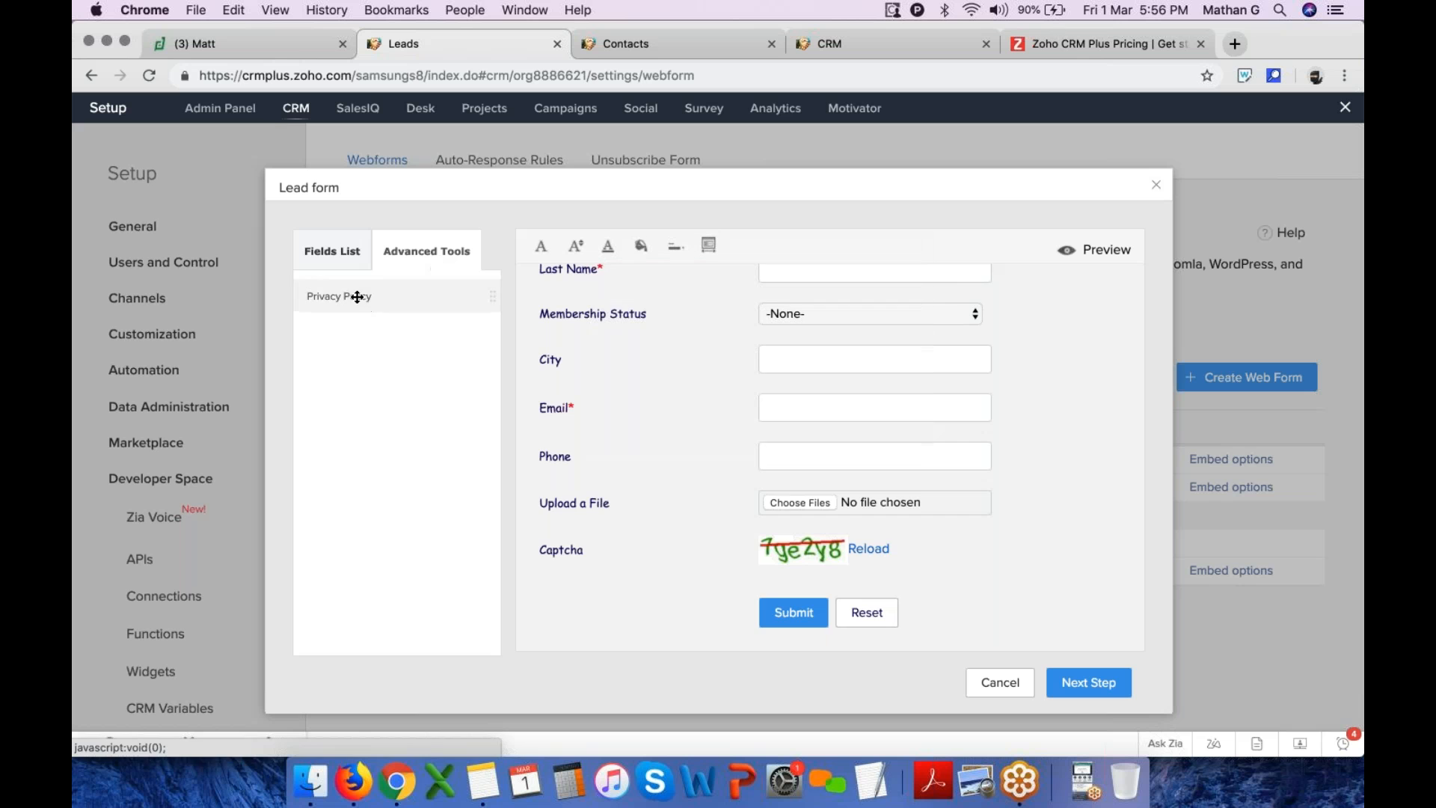
scroll(629, 442, up, 2)
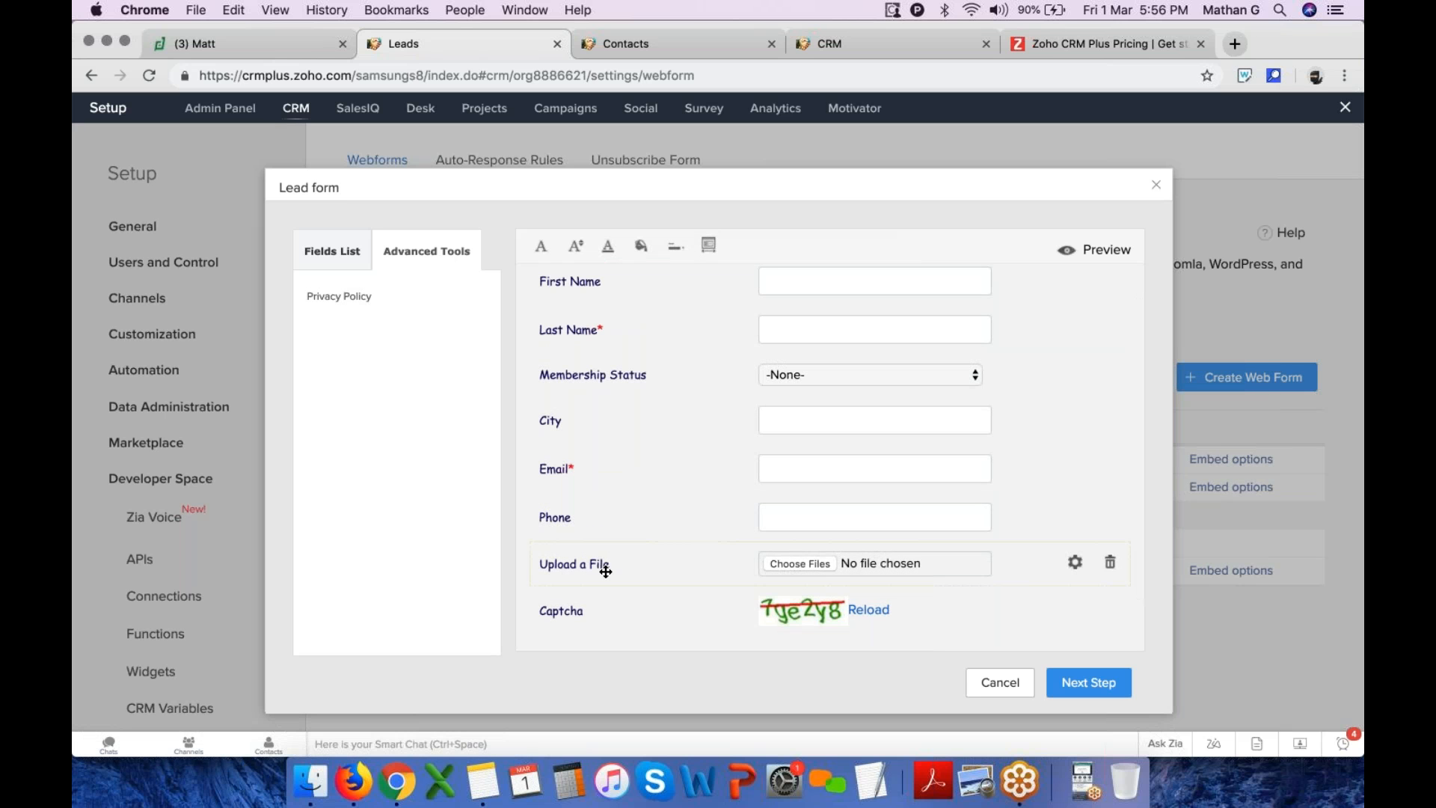
click(1080, 694)
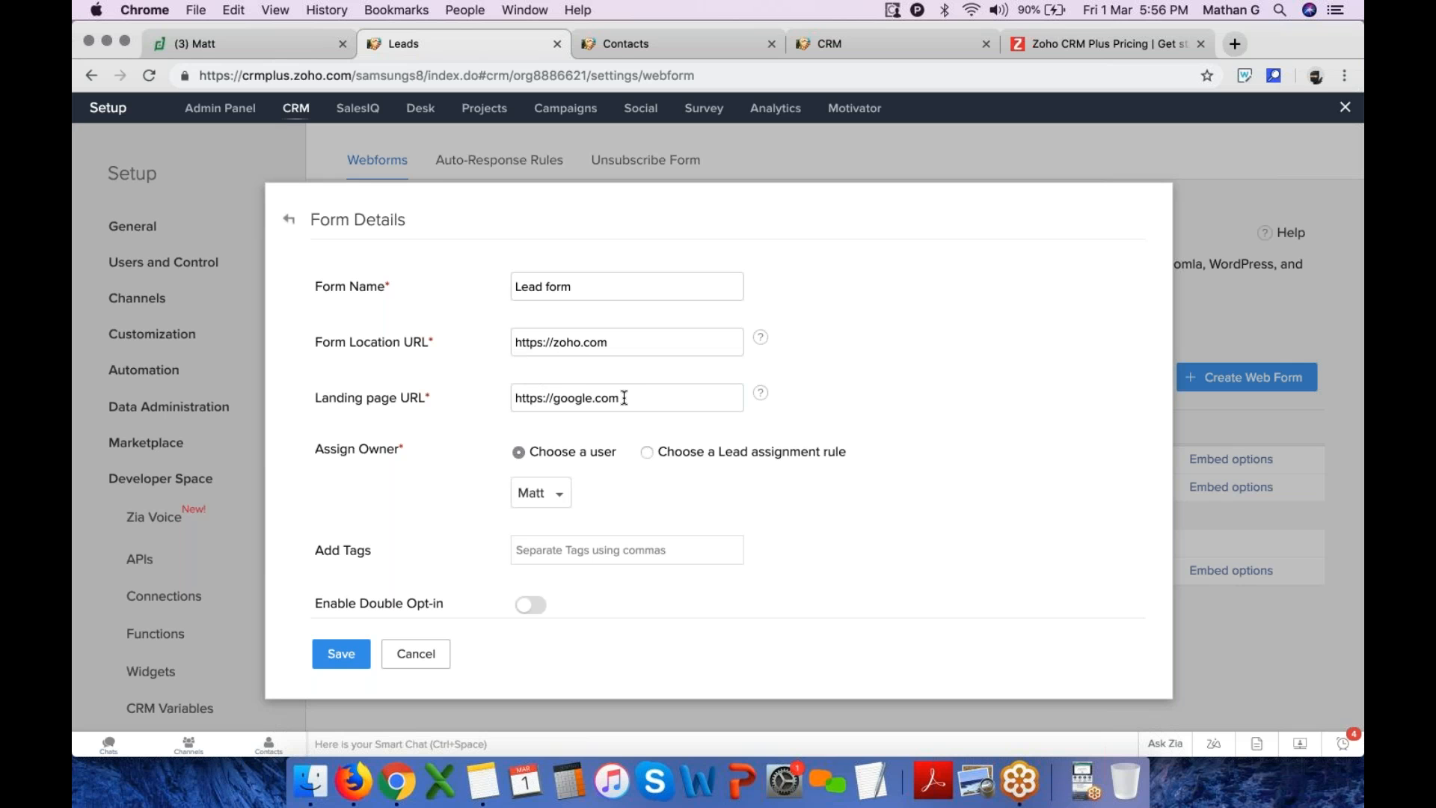
Review the form details including Acknowledge Visitor and save the Lead form
scroll(573, 417, down, 3)
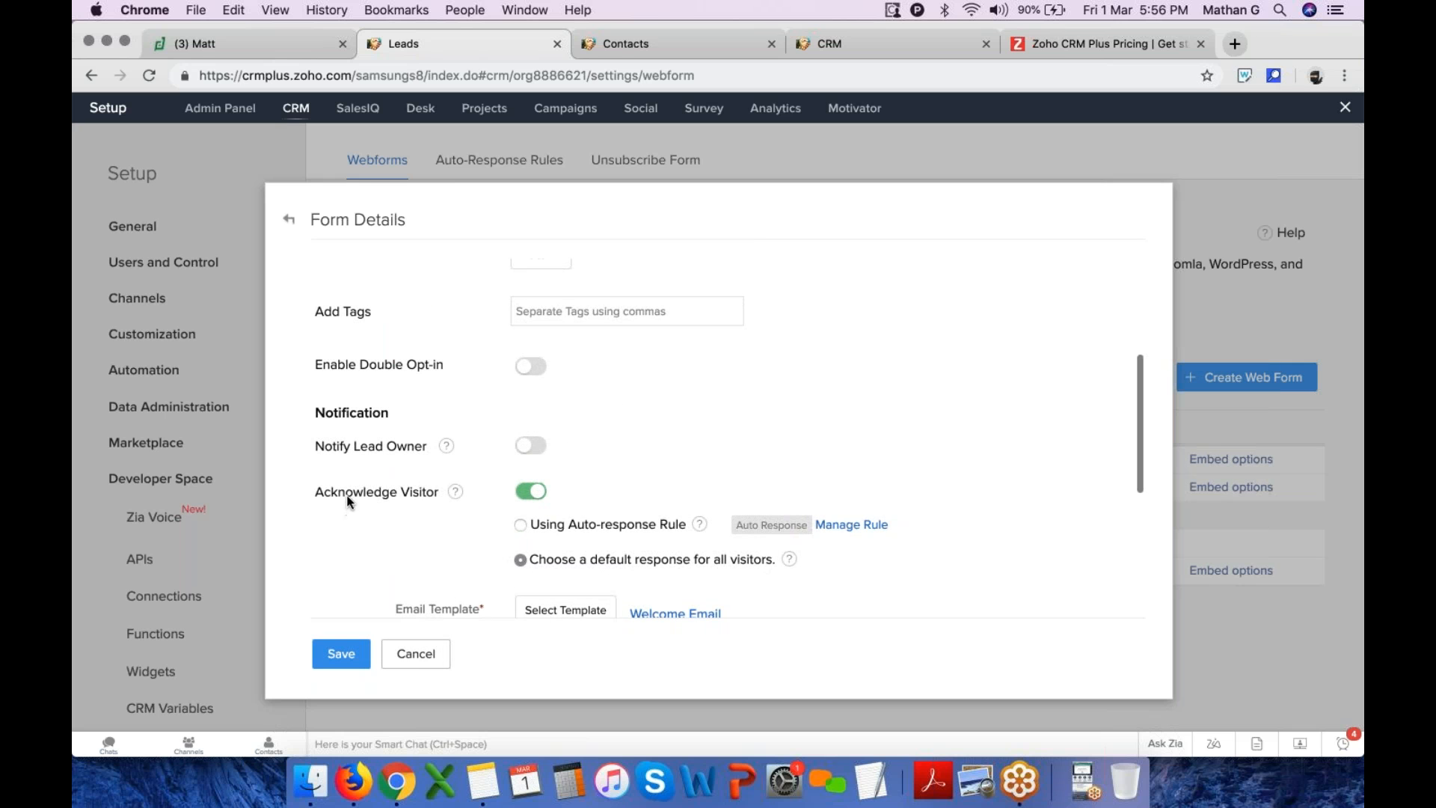
drag(312, 491, 438, 500)
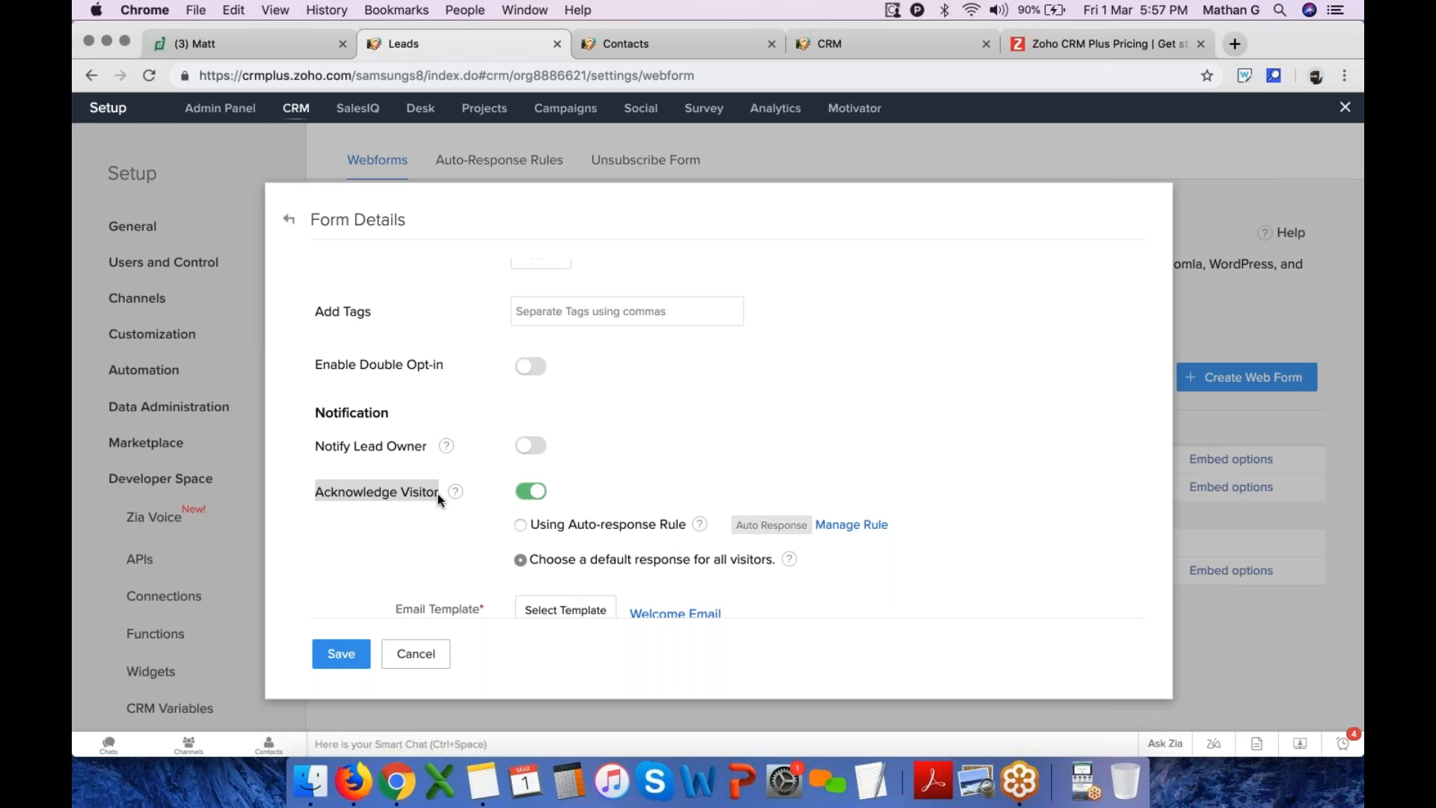
scroll(439, 500, down, 5)
click(351, 655)
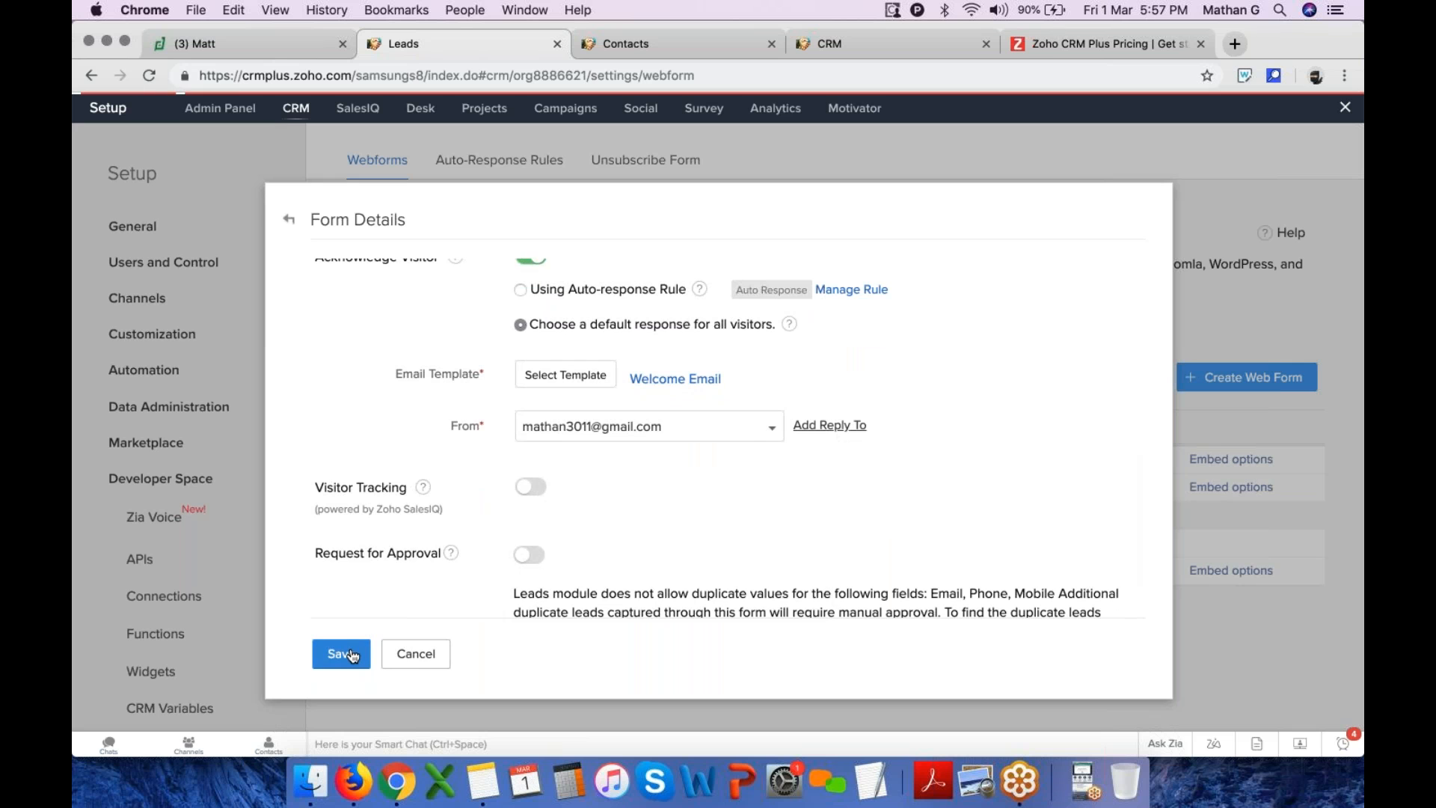
Review the web form's embed source code and close the embed options
scroll(479, 475, down, 1)
scroll(479, 475, down, 3)
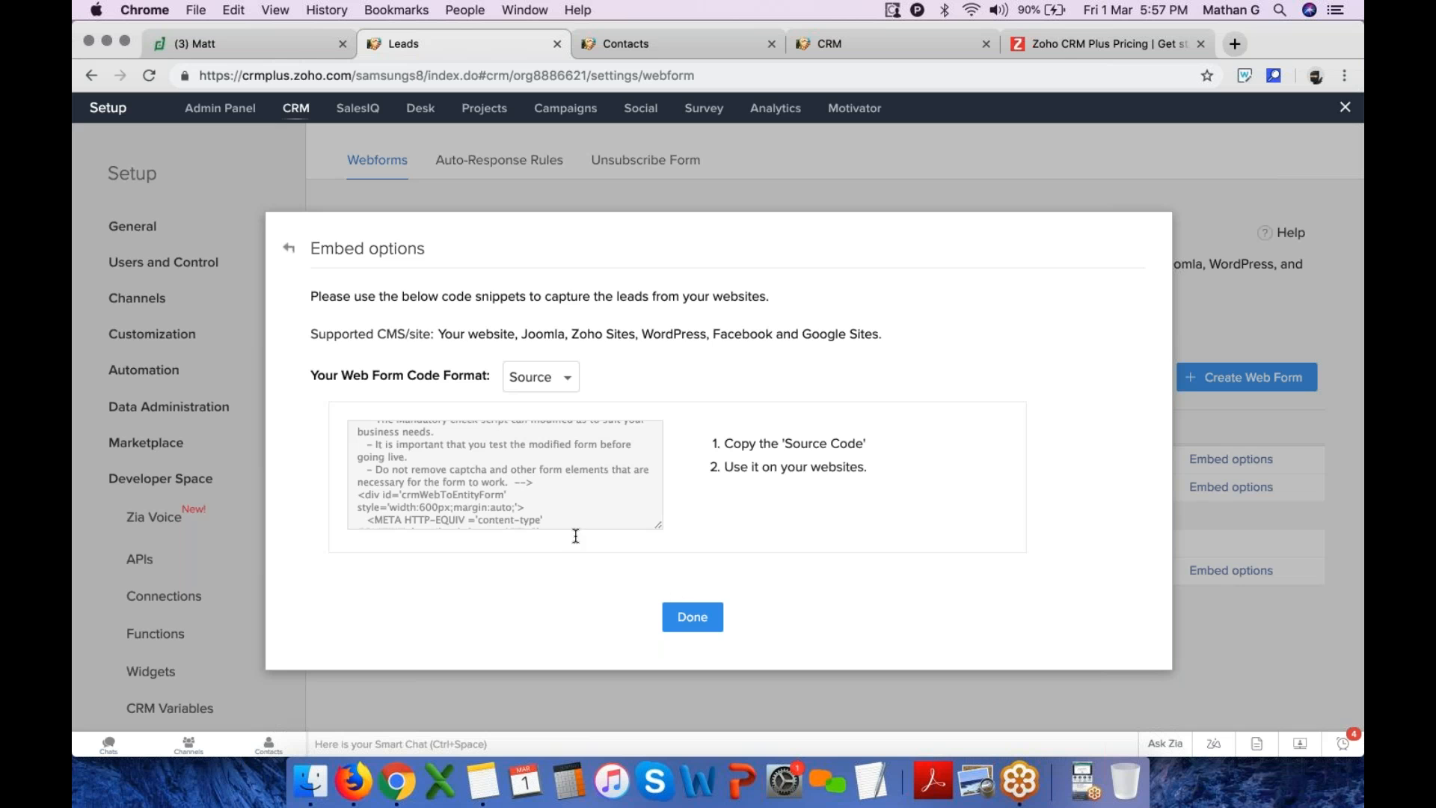
click(661, 615)
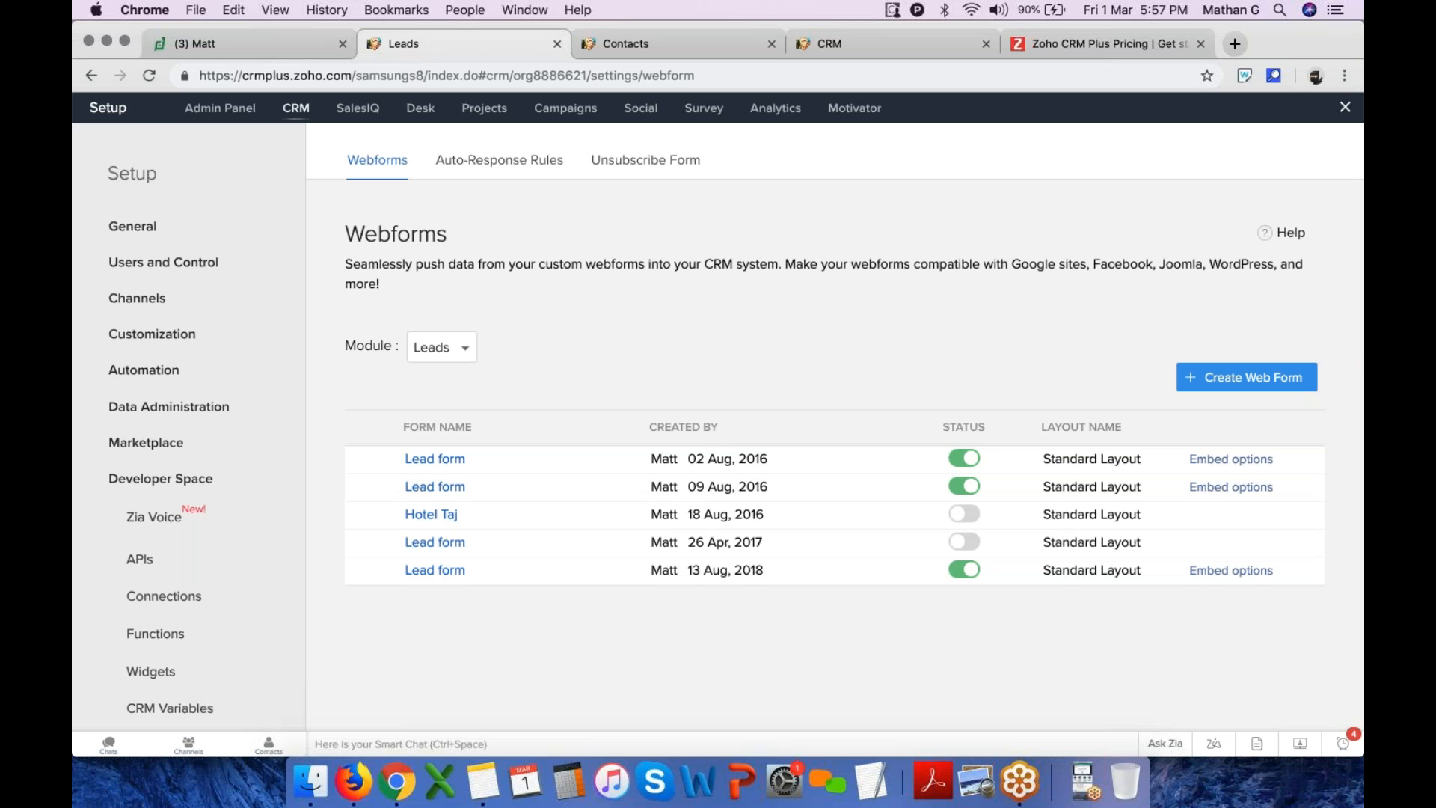
Search the web for zoho forms, open the Zoho Forms site and access the Zoho Forms account
click(1235, 43)
text(zoho forms)
key(Return)
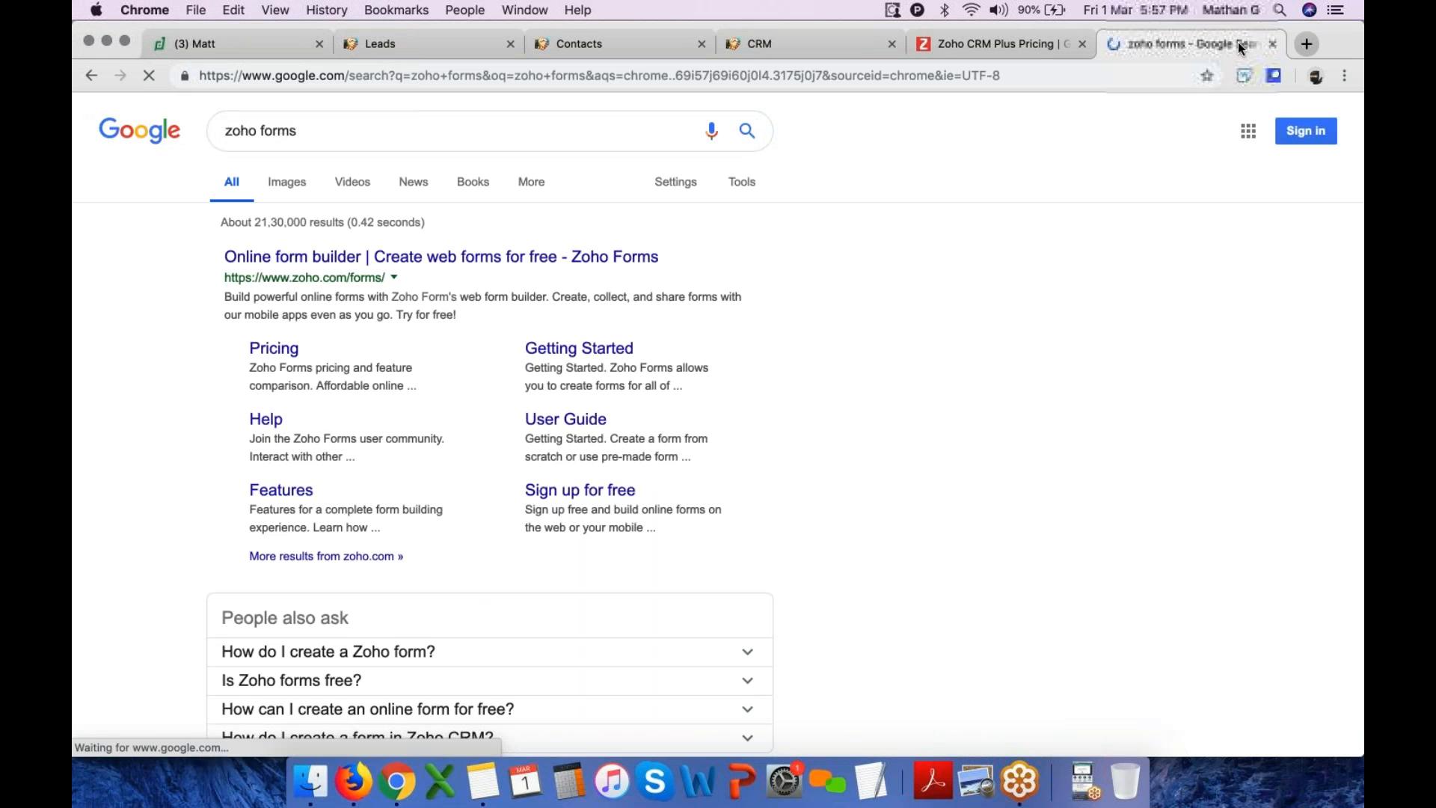
click(445, 258)
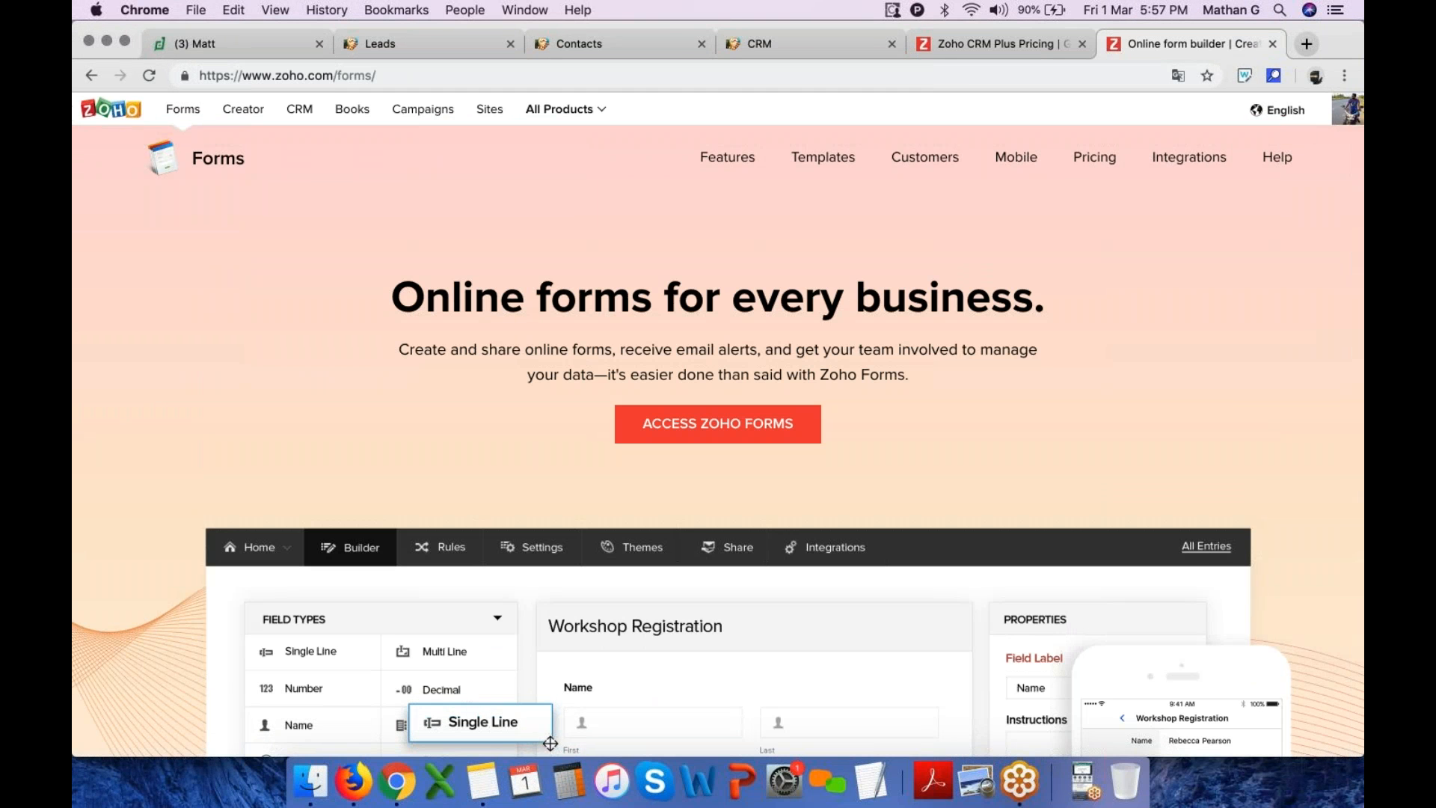
click(1347, 109)
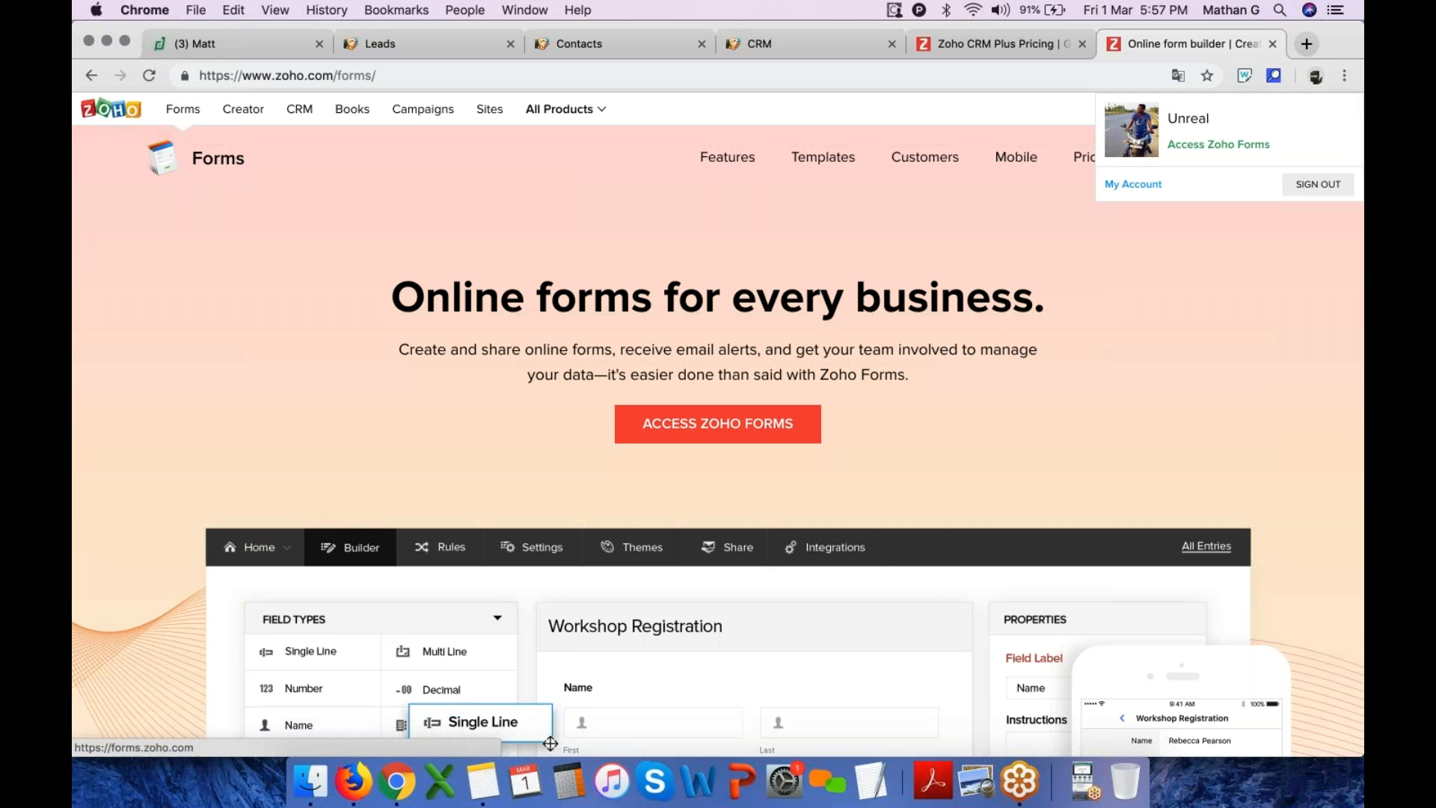
click(1199, 150)
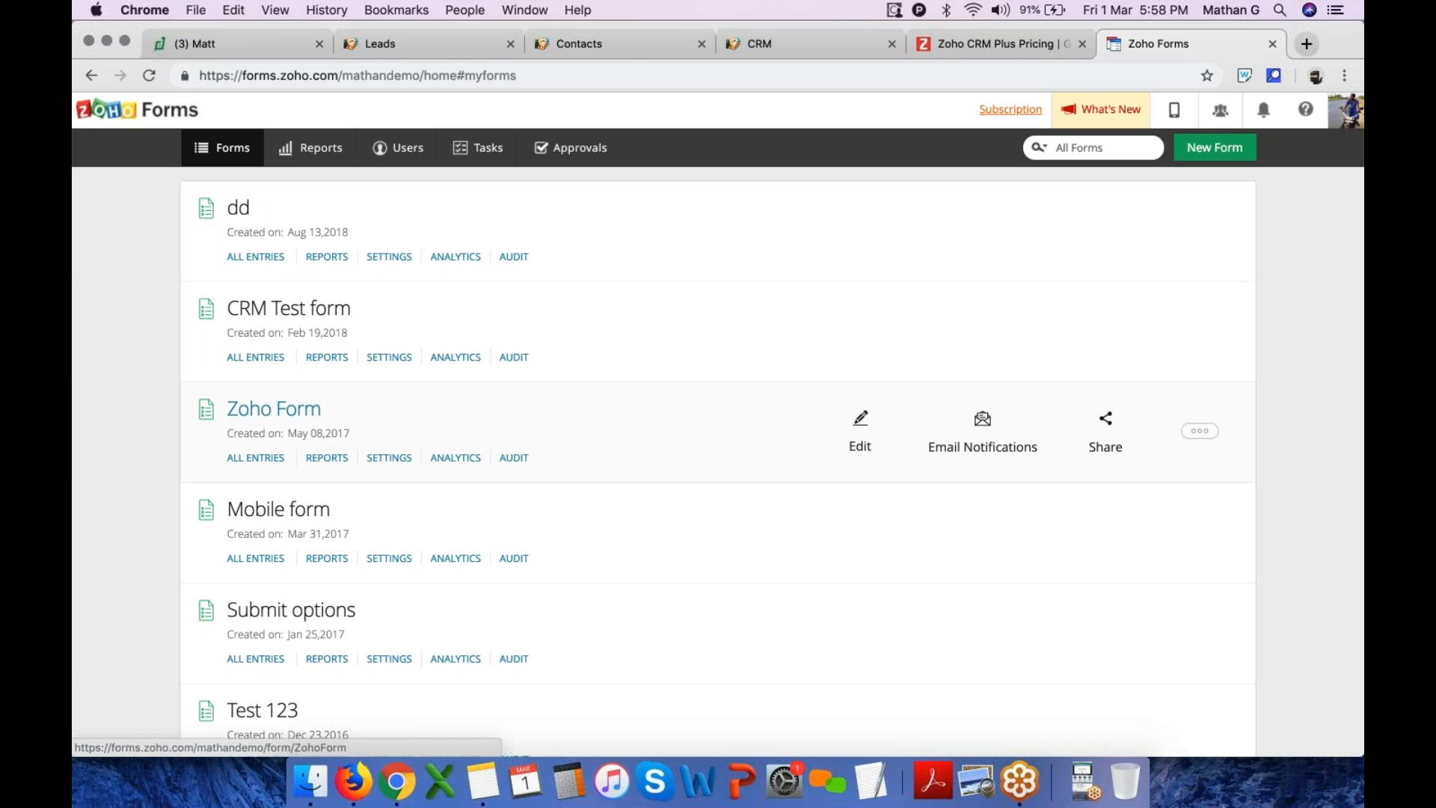
Open the Zoho Form and scroll through its fields
click(289, 411)
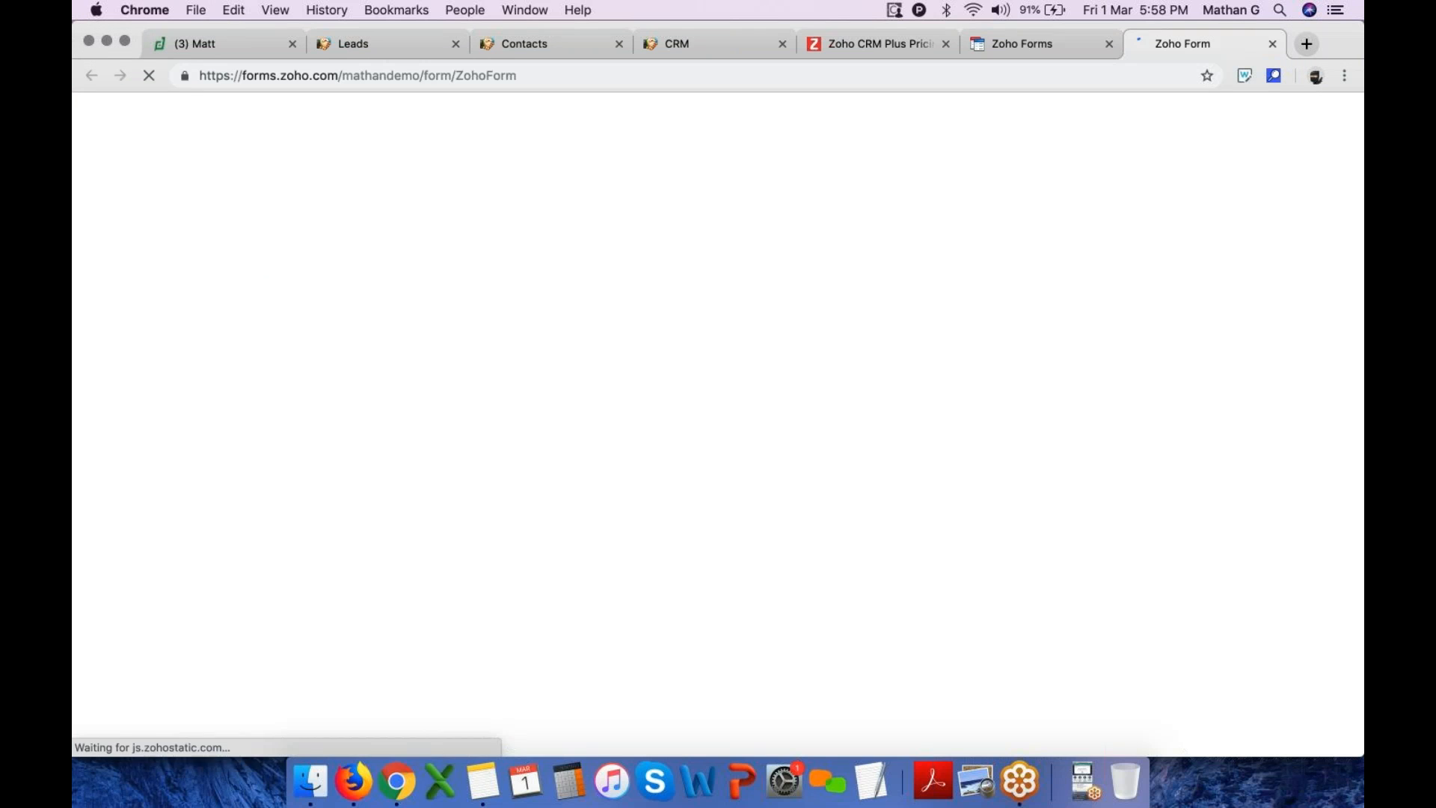
scroll(707, 587, down, 4)
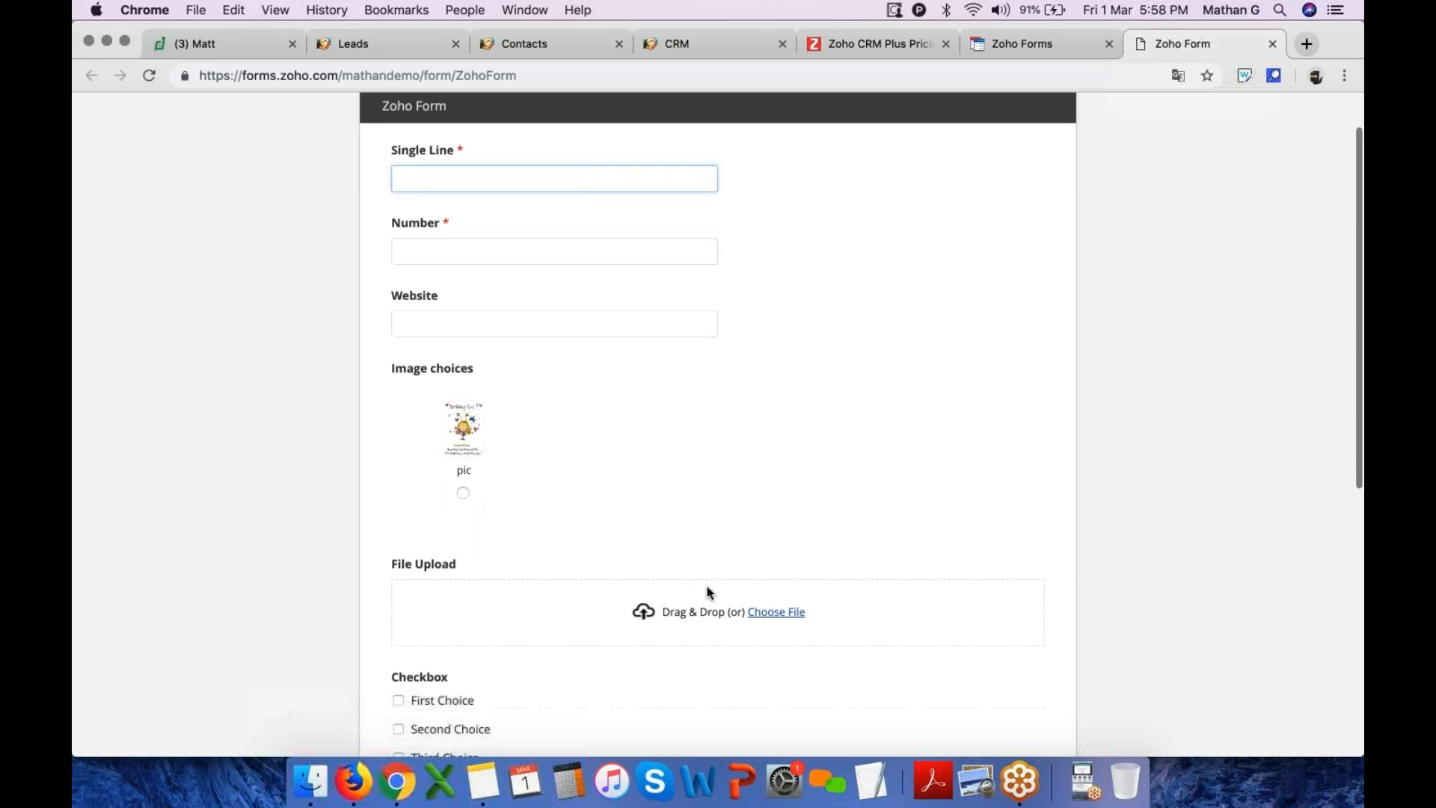
scroll(707, 587, up, 4)
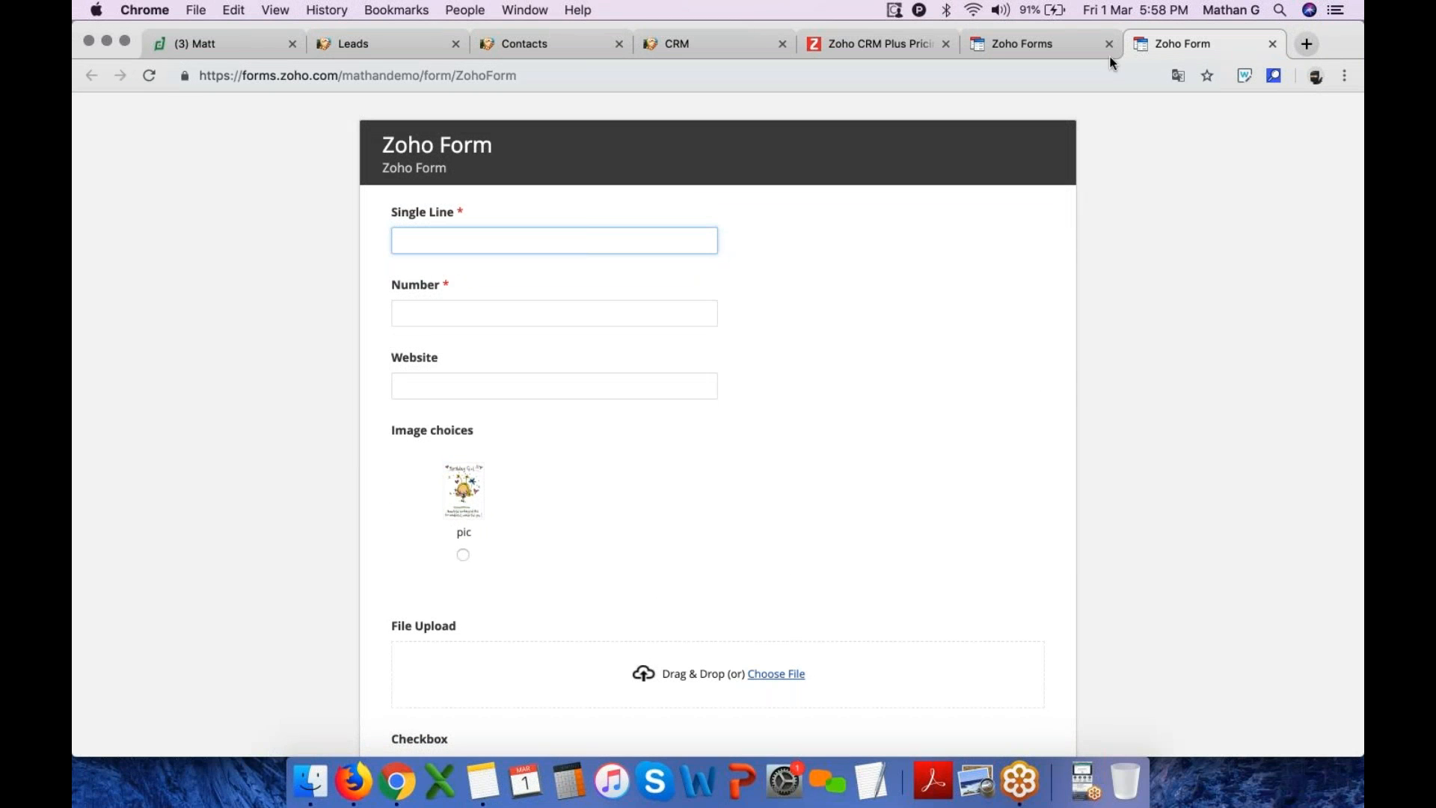
Return to the CRM Leads tab and open Setup's Social channel settings on Automate Lead Generation
click(515, 46)
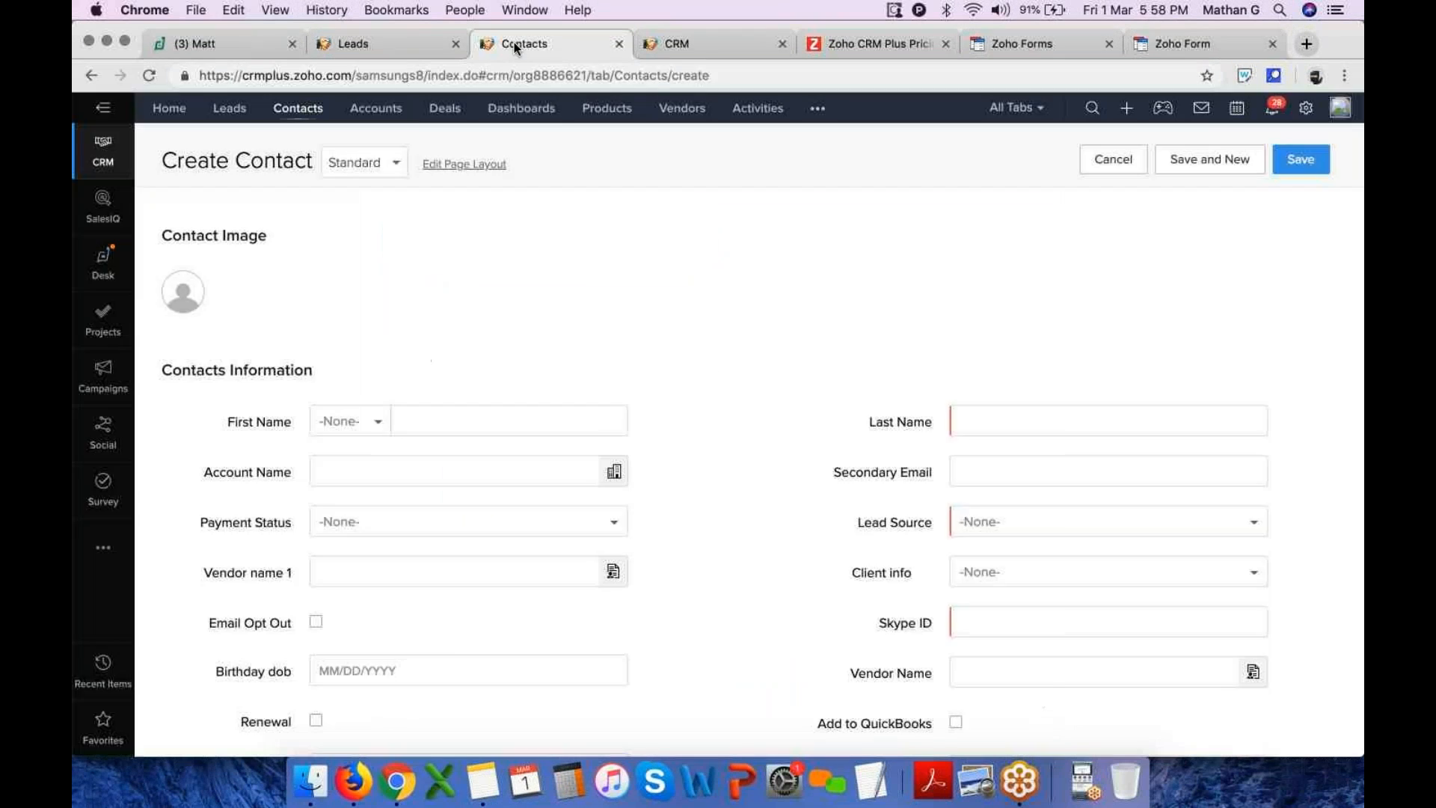
click(413, 47)
click(1345, 108)
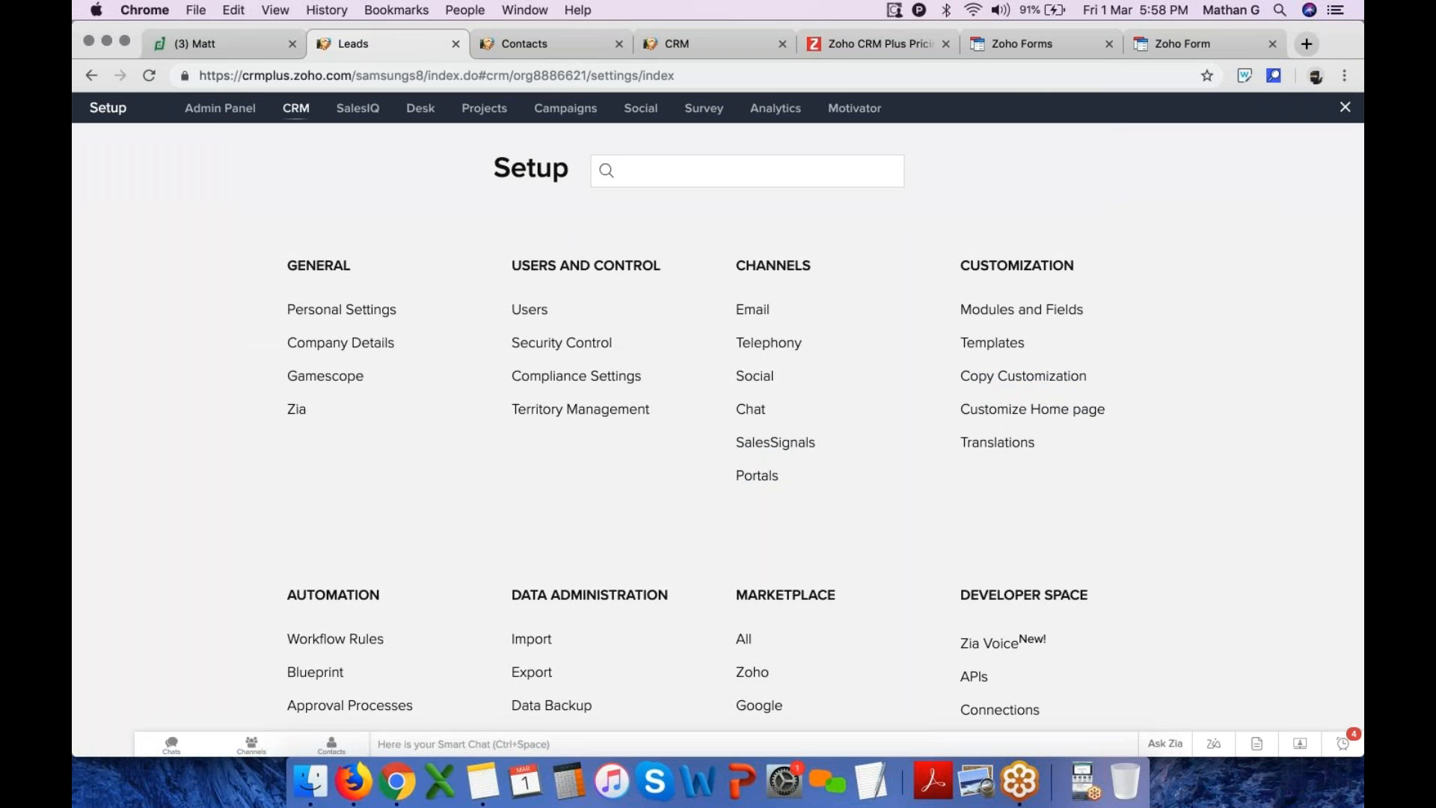
click(763, 380)
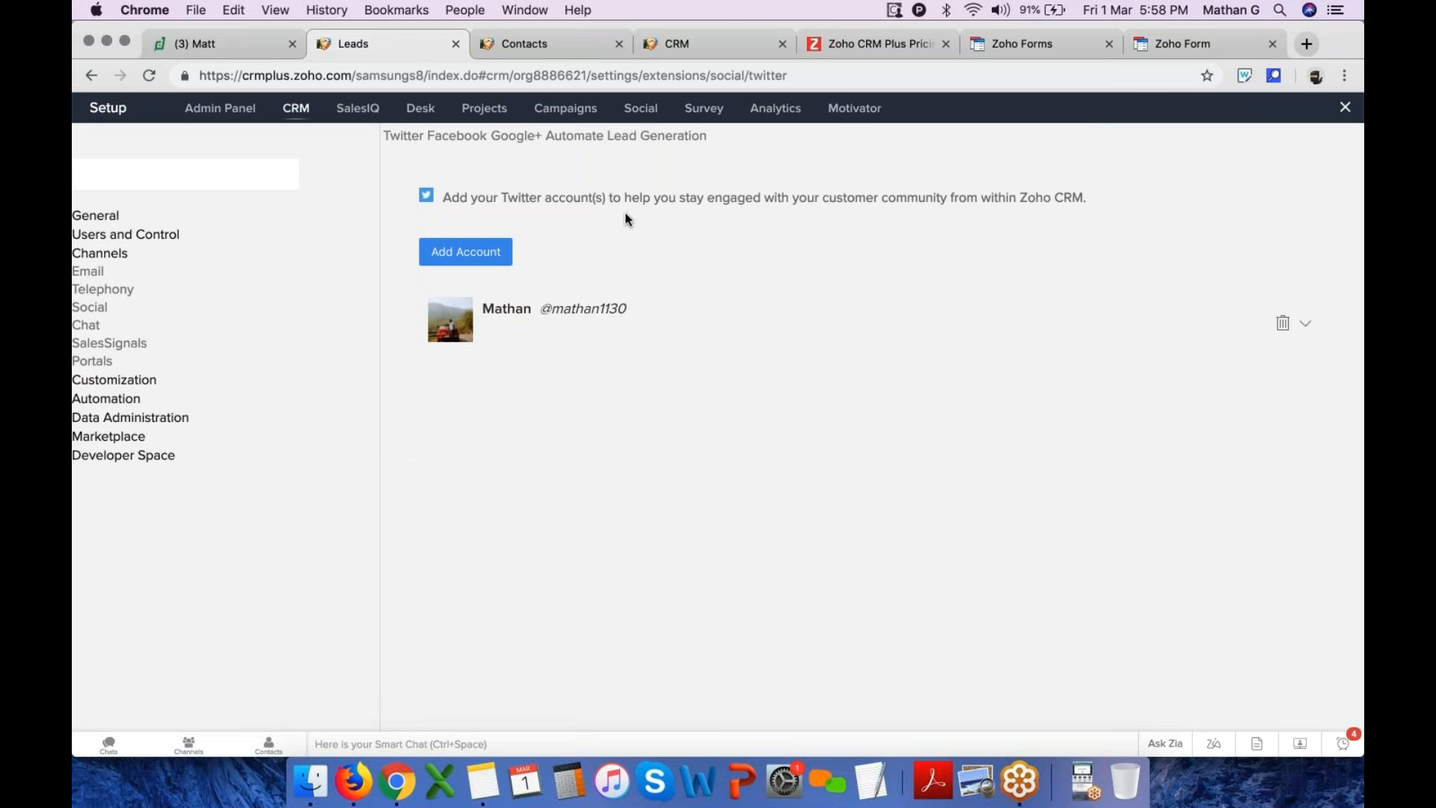
right_click(761, 378)
click(815, 427)
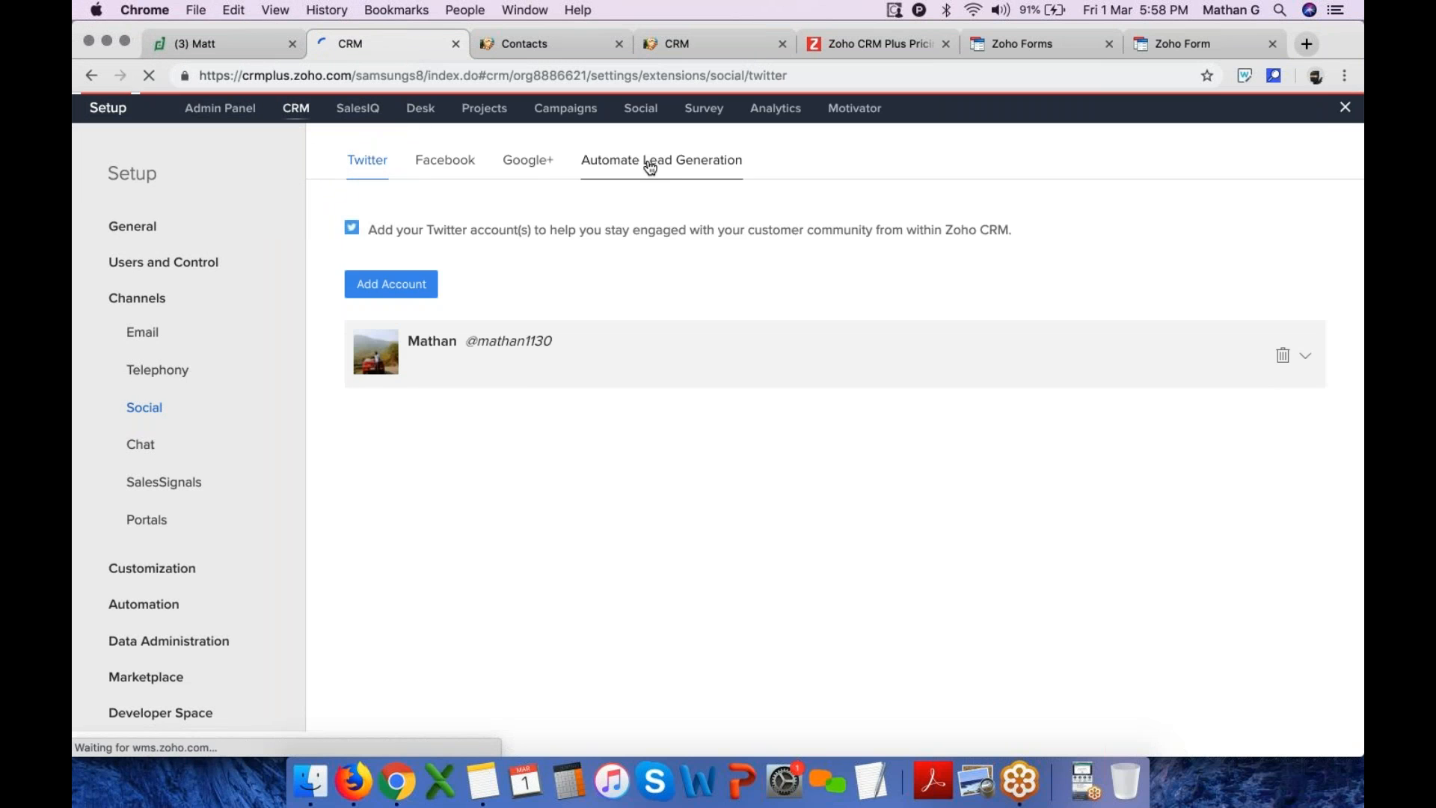
click(650, 166)
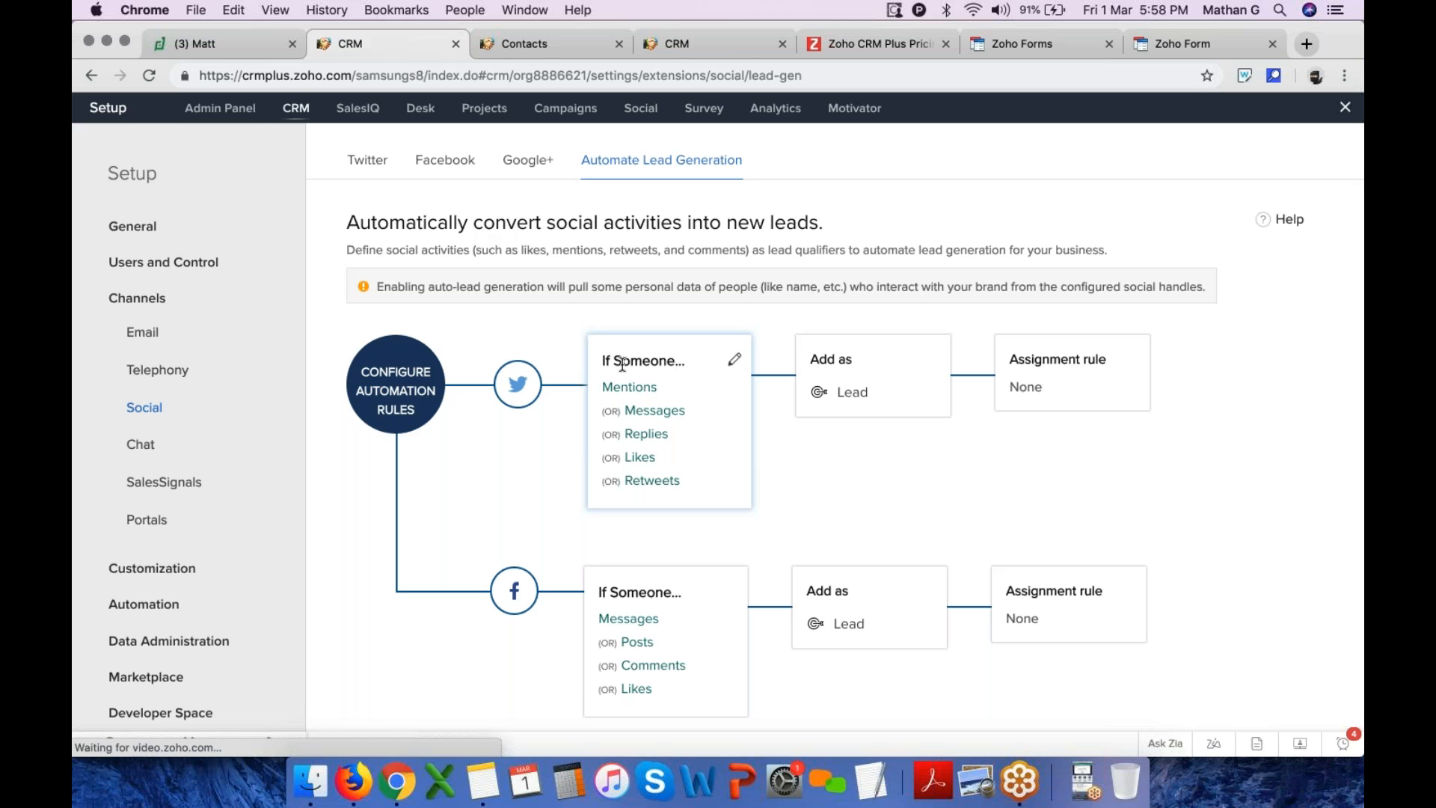
Examine the Twitter and Facebook rules that automatically convert social activities into leads
drag(628, 410, 690, 423)
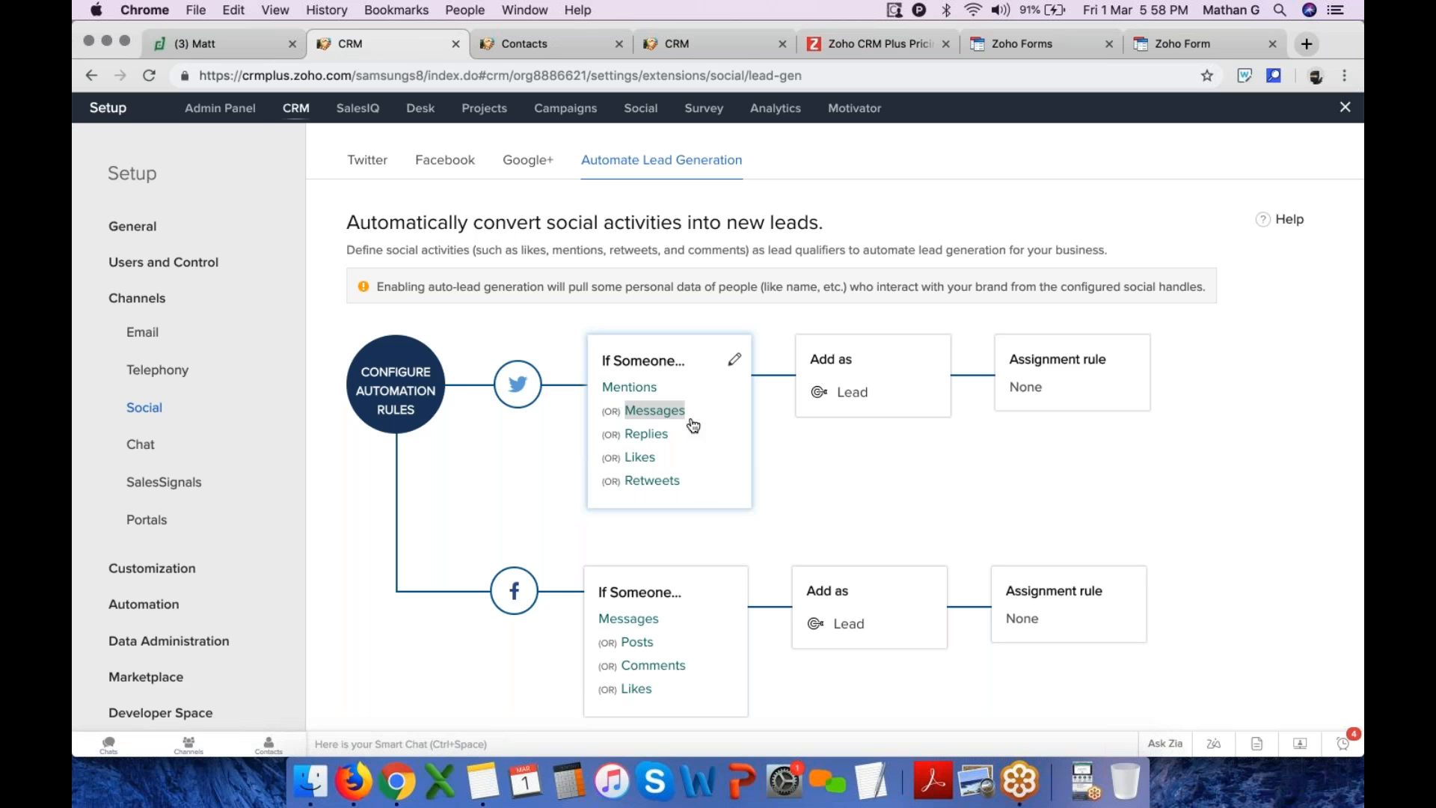
double_click(636, 435)
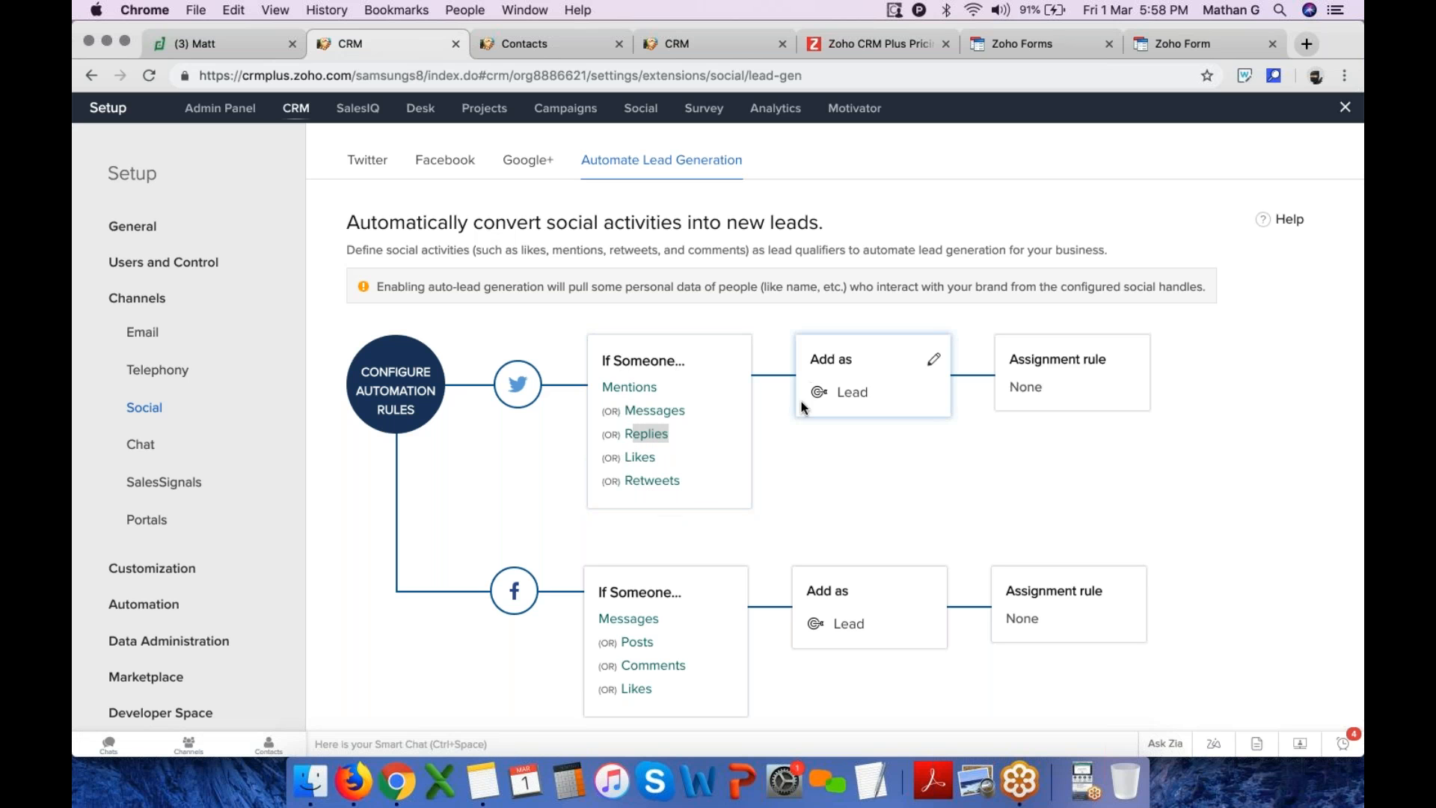
scroll(646, 407, down, 2)
click(618, 530)
drag(619, 530, 722, 595)
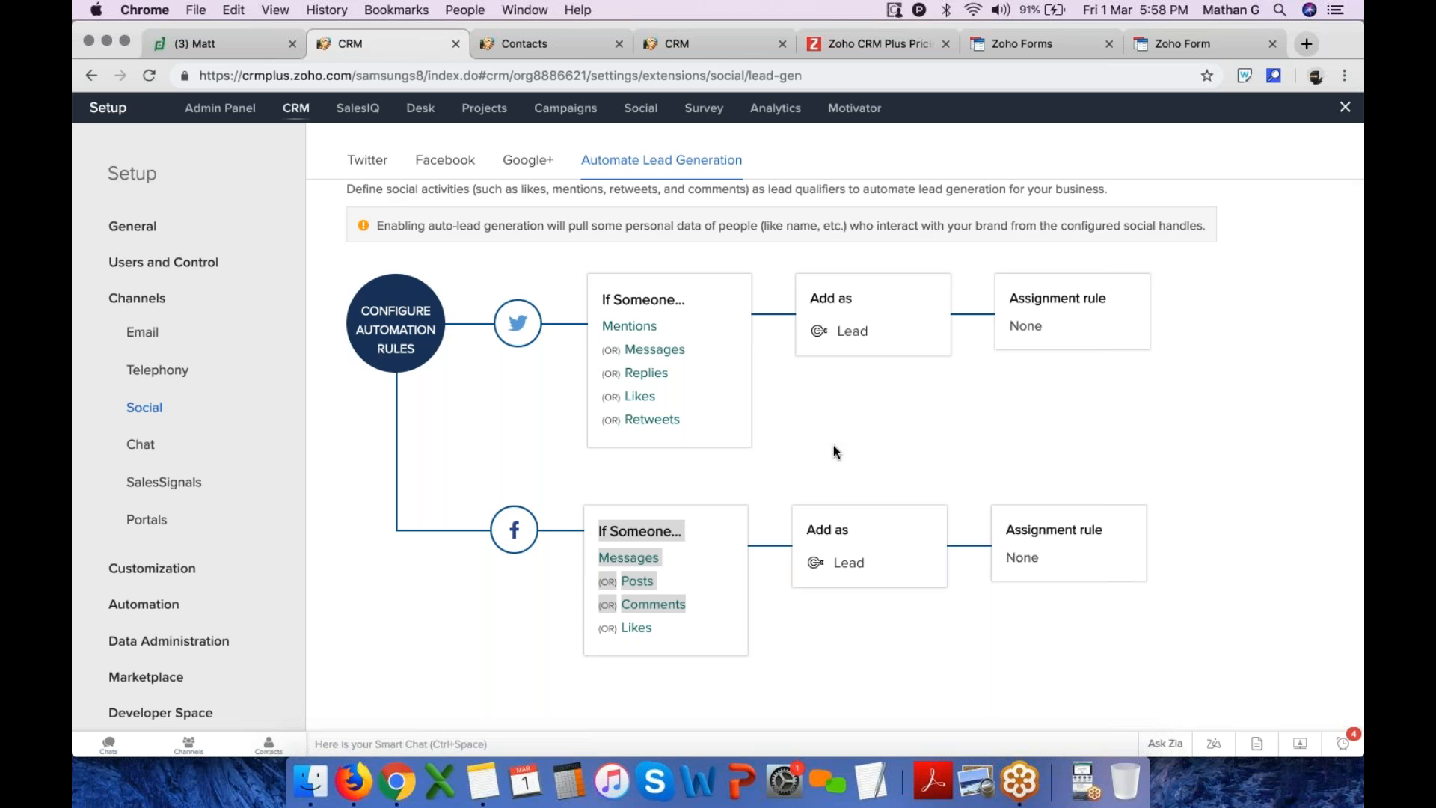
Close Setup, open the Leads module and switch the list view to My Leads
click(1345, 107)
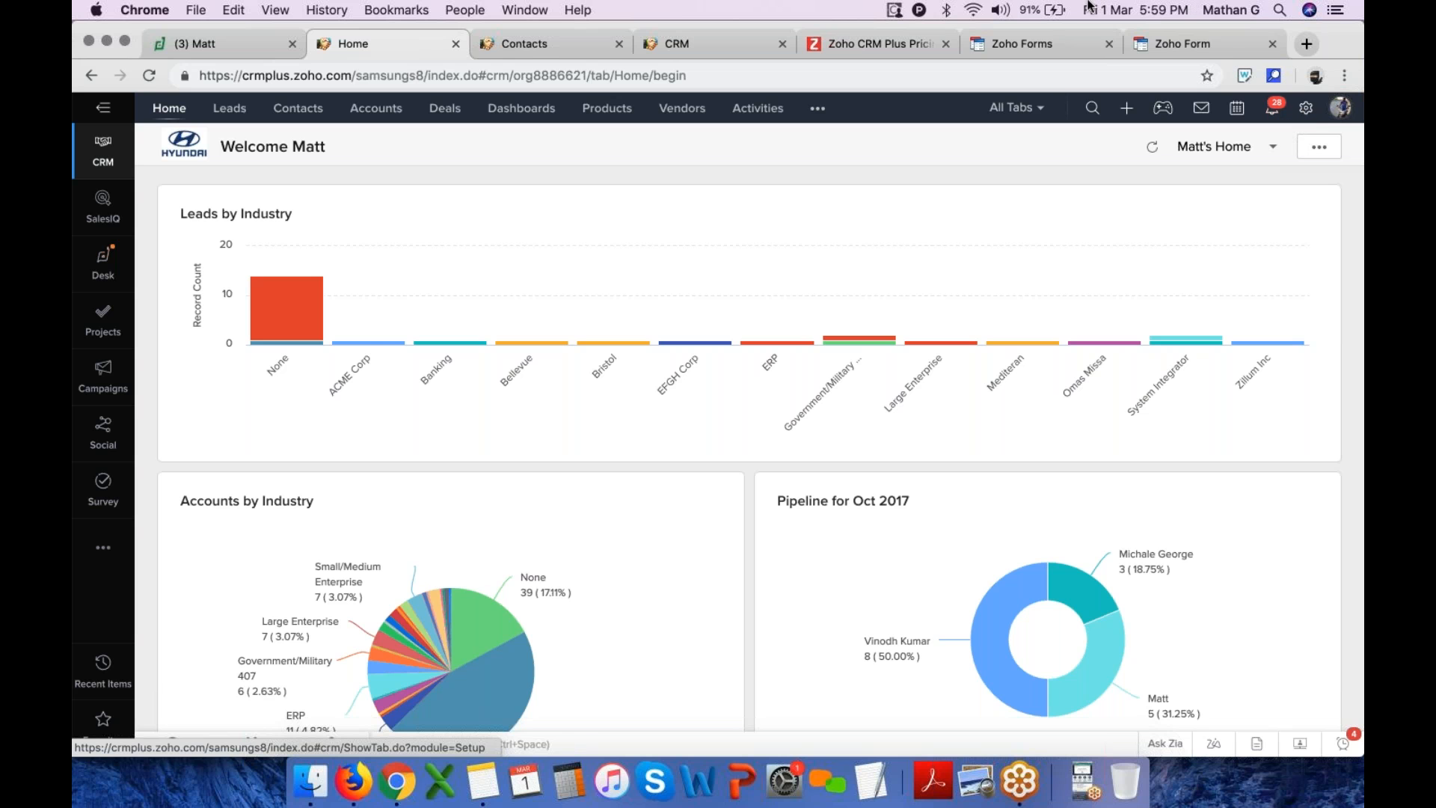
click(230, 110)
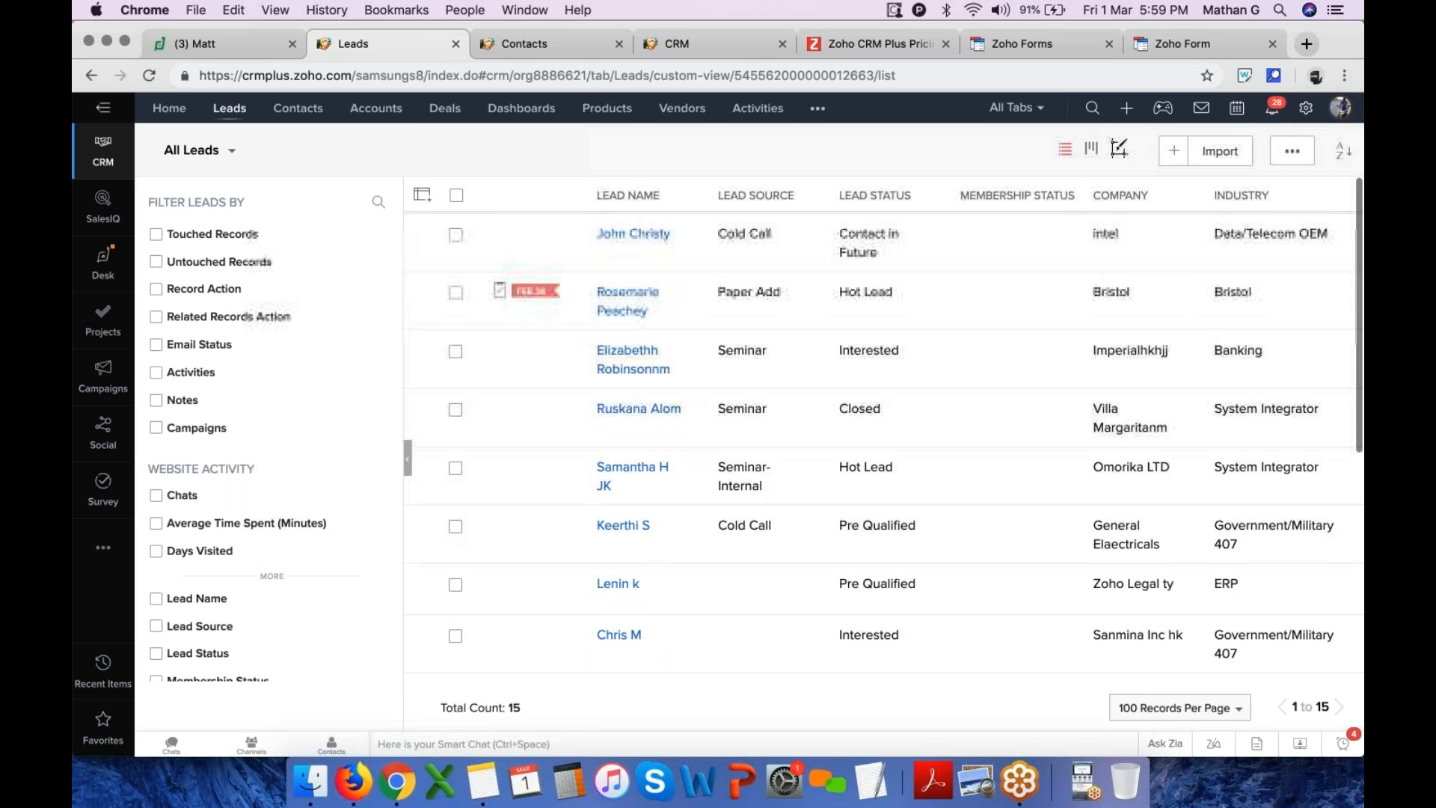
click(226, 154)
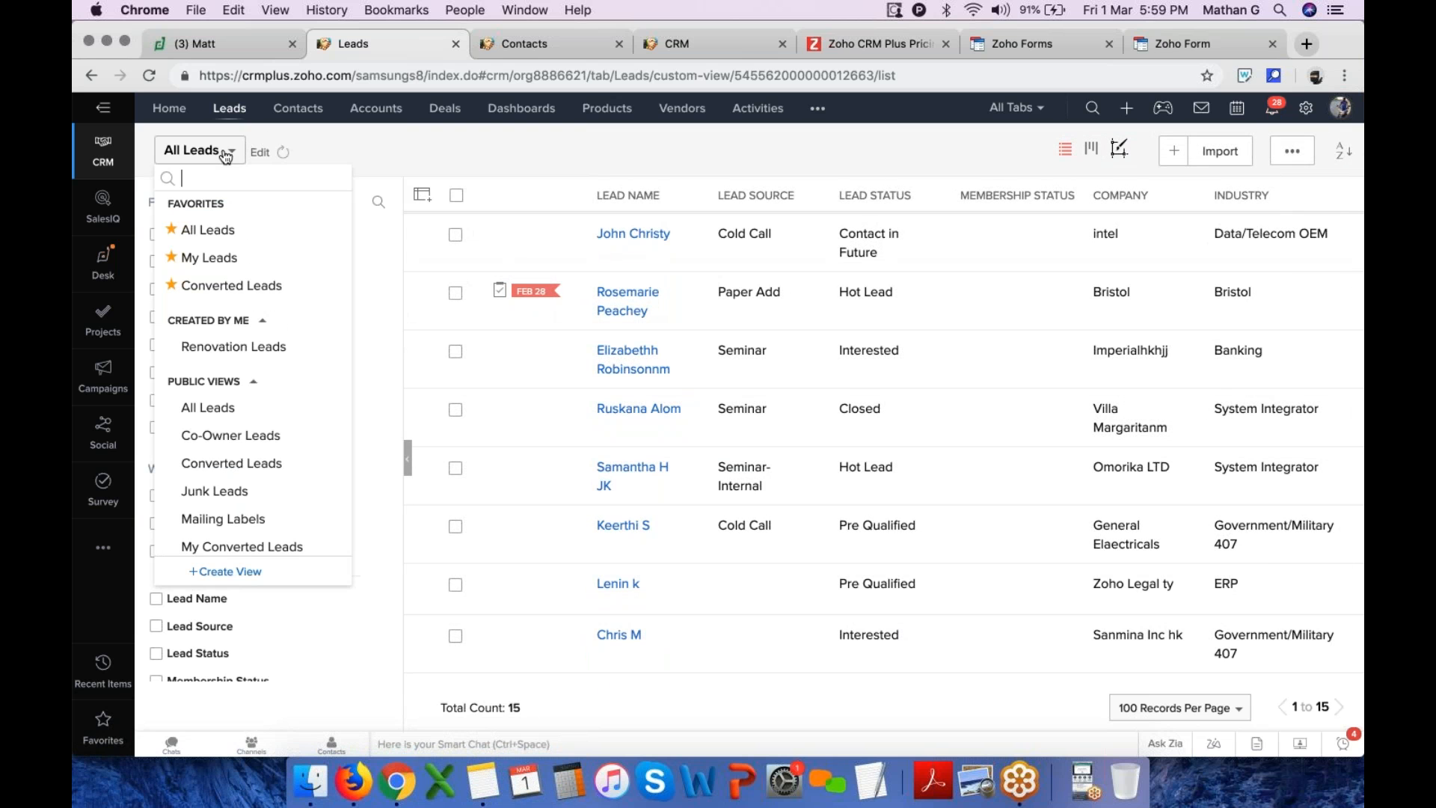
scroll(273, 445, down, 5)
scroll(273, 447, up, 5)
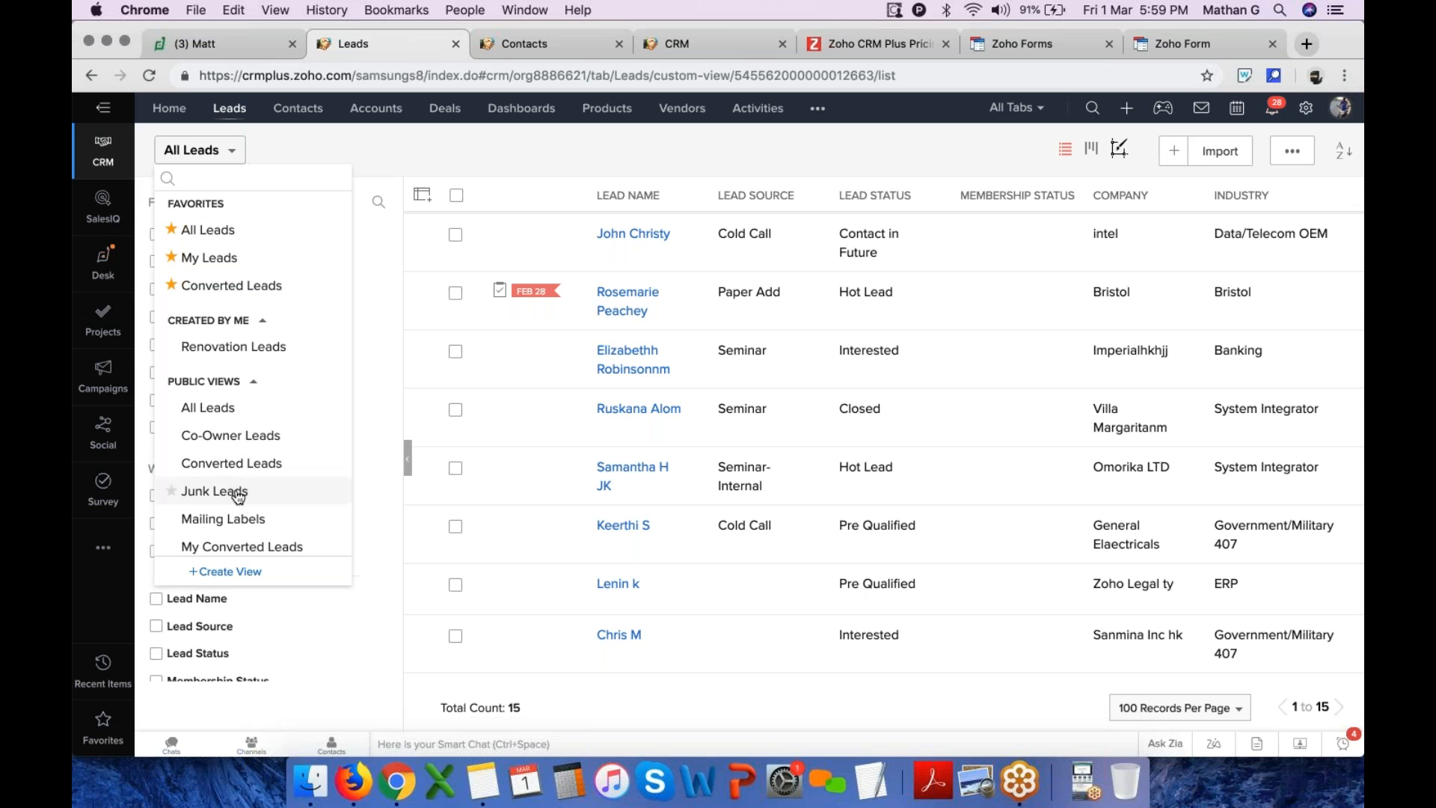
click(239, 260)
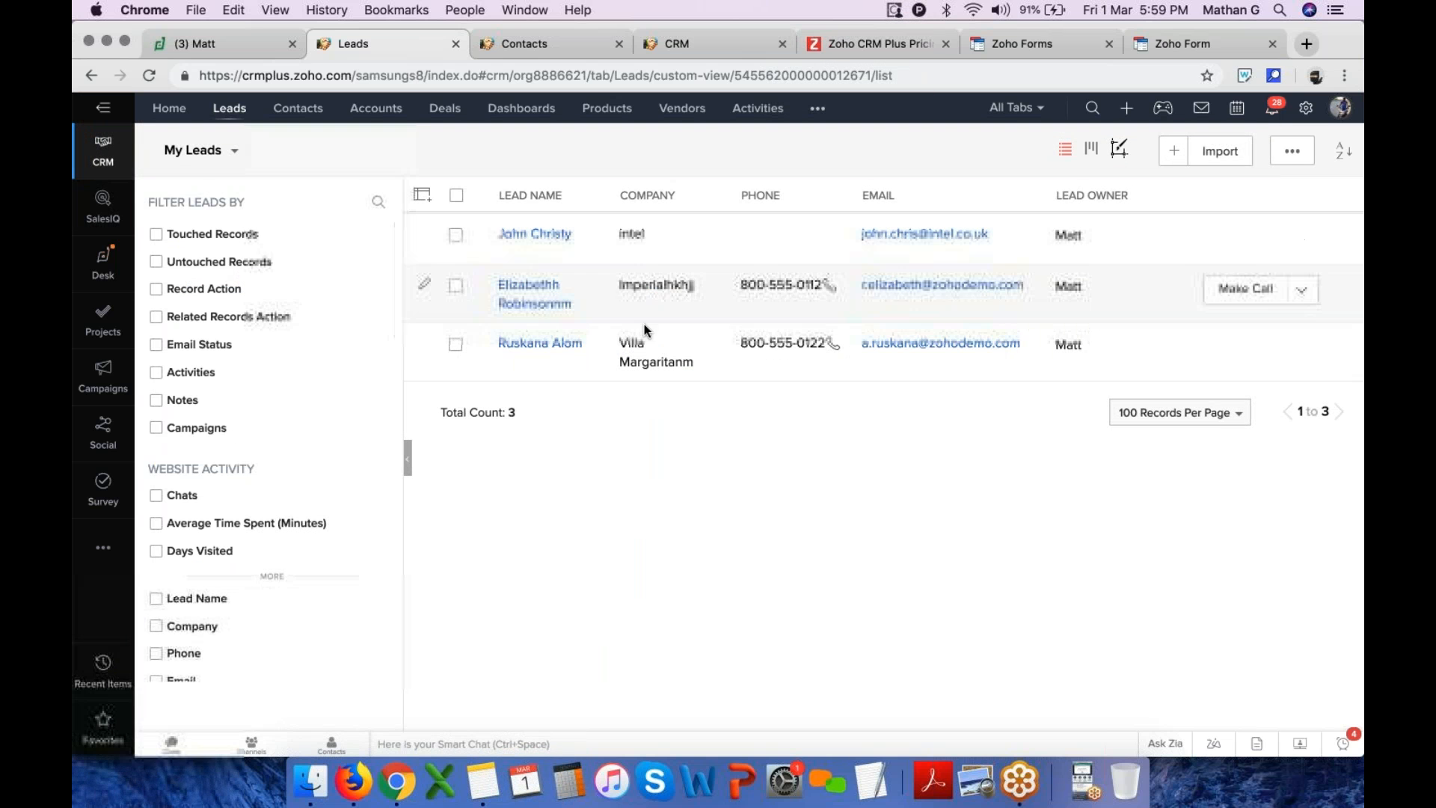
Switch back to All Leads and edit its columns, placing Membership Status and Email right after Lead Source
click(224, 154)
click(207, 229)
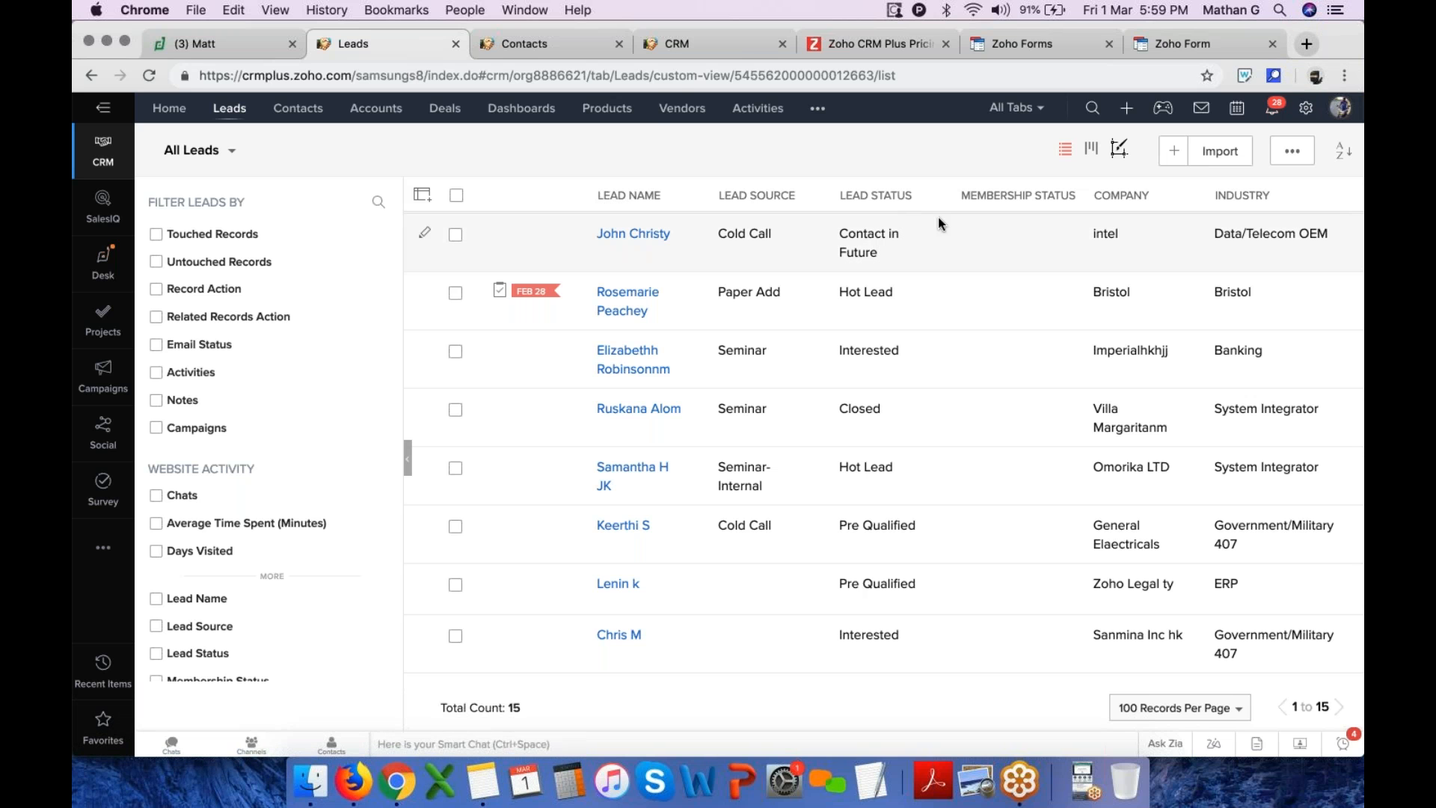
mouse_move(262, 172)
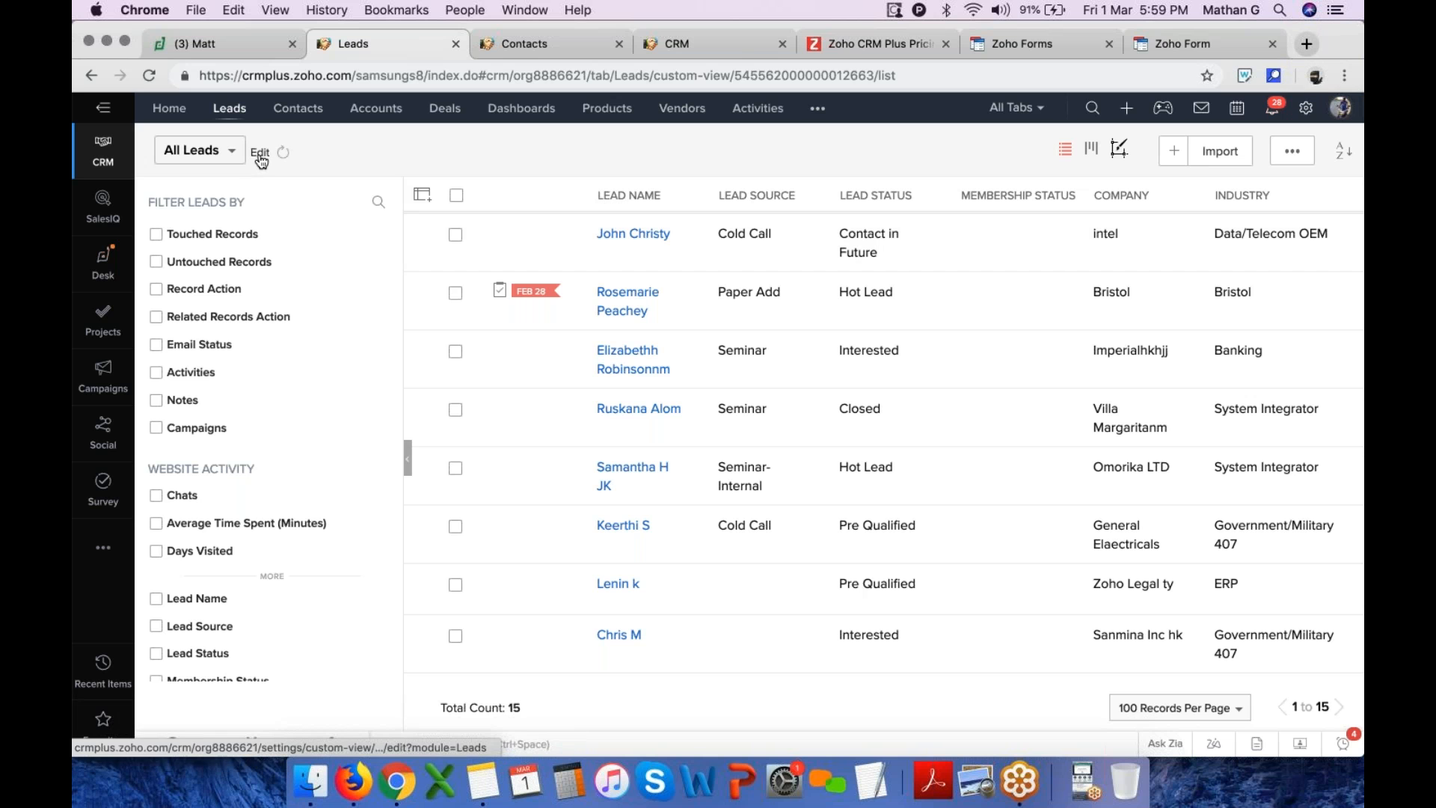
click(260, 159)
drag(451, 424, 458, 394)
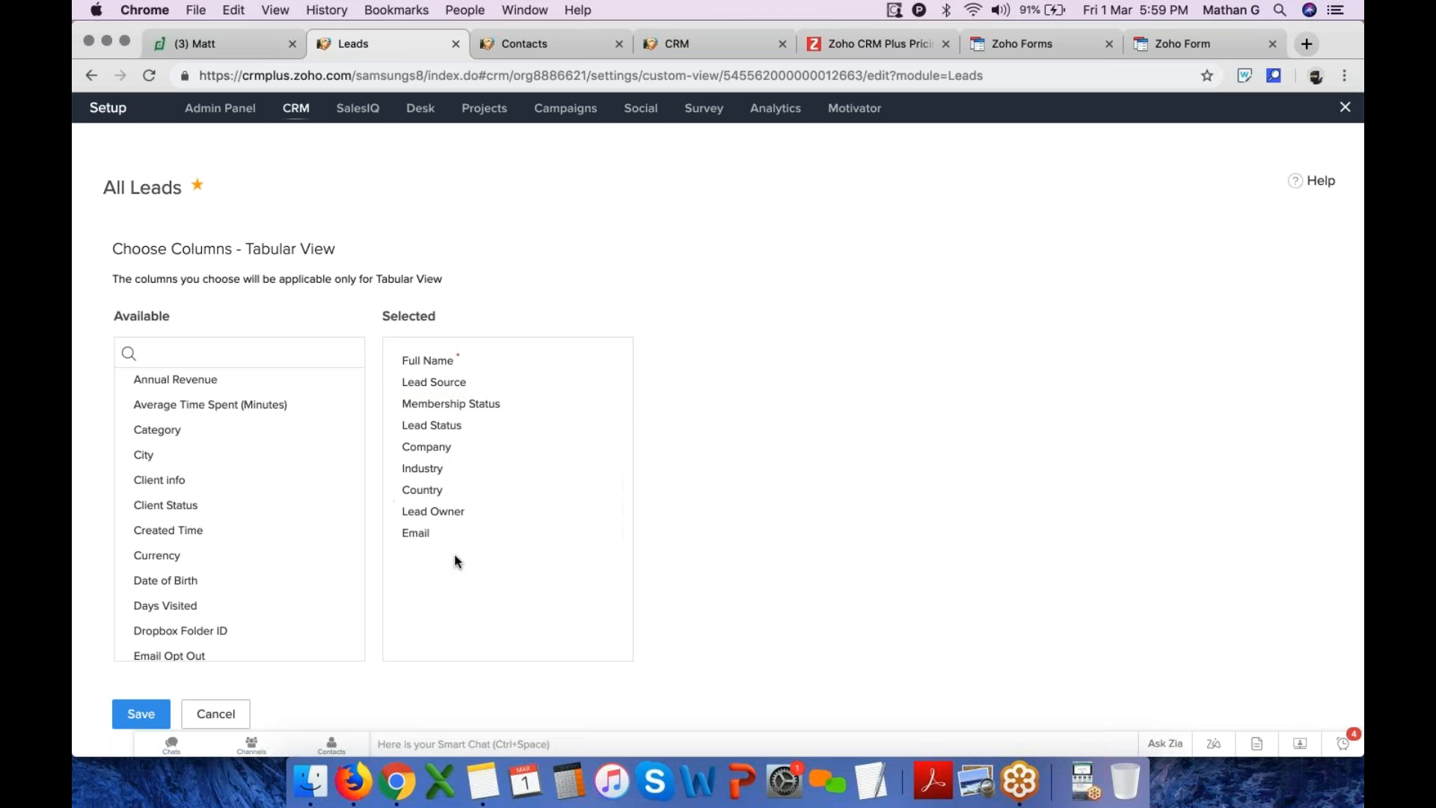
drag(439, 534, 464, 425)
click(141, 714)
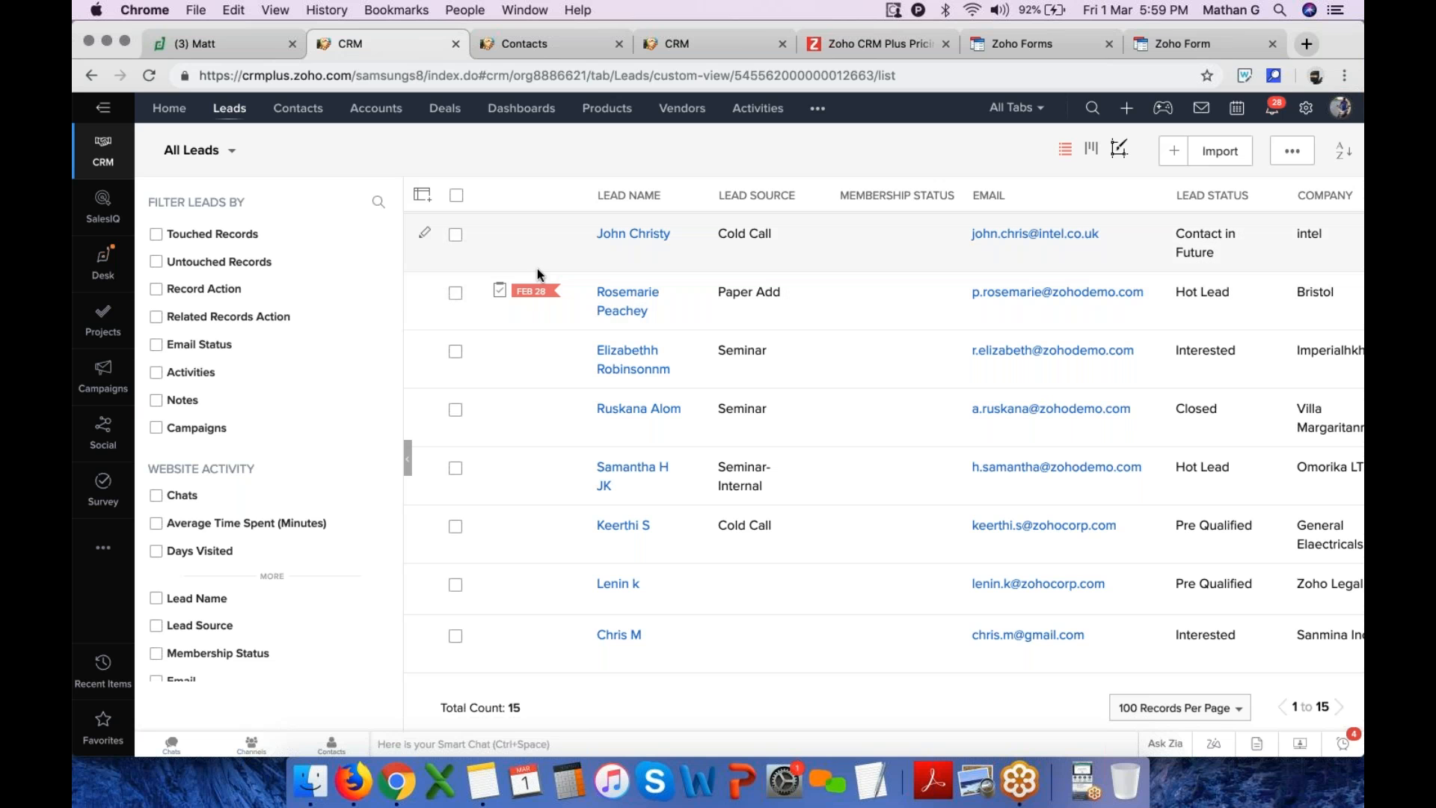
Select five leads in the list and start a Mass Update on them
click(455, 292)
click(455, 409)
click(456, 527)
click(455, 635)
click(456, 352)
click(906, 148)
click(955, 217)
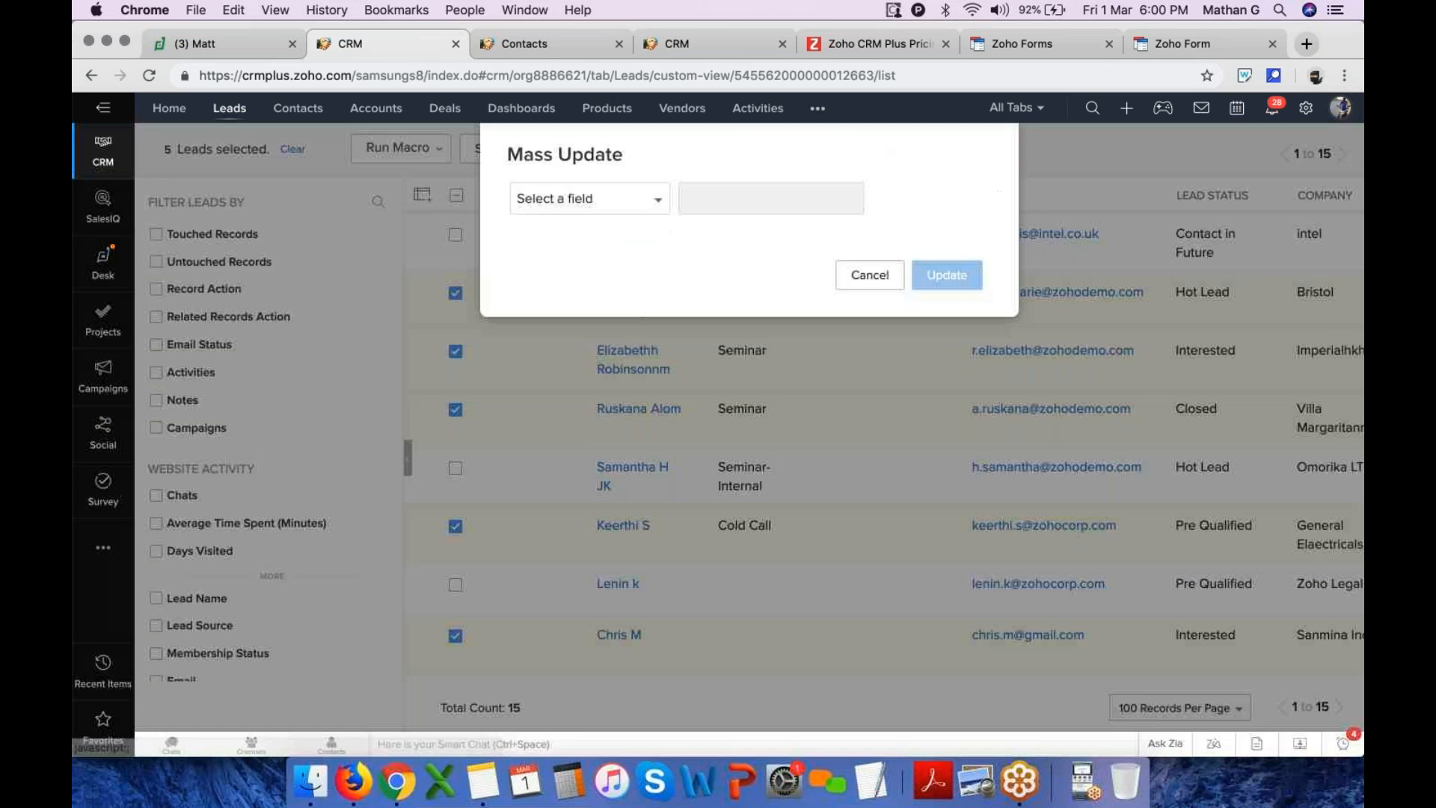
Mass update the selected leads' Membership Status field to Paid
click(605, 202)
scroll(626, 331, down, 5)
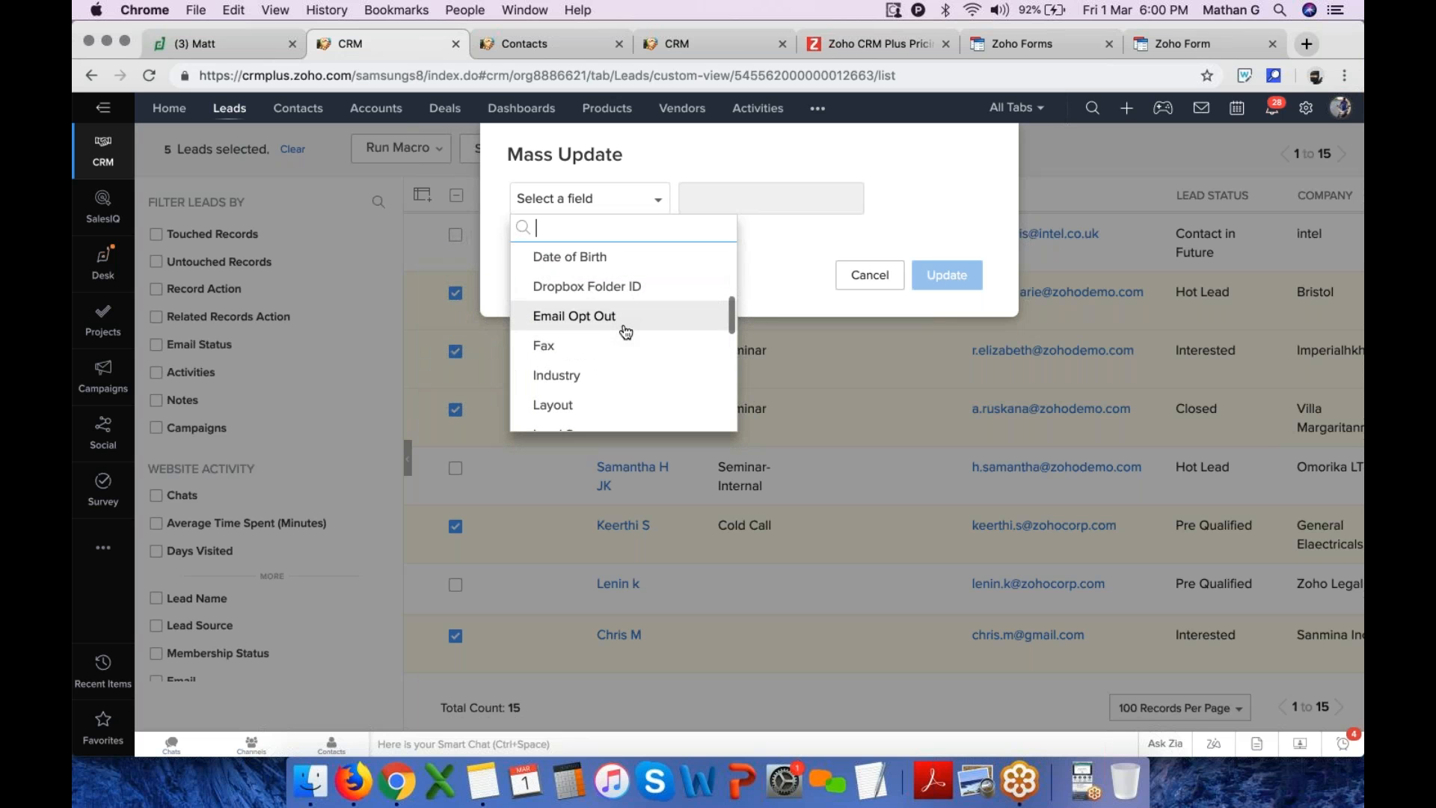
click(623, 328)
click(627, 209)
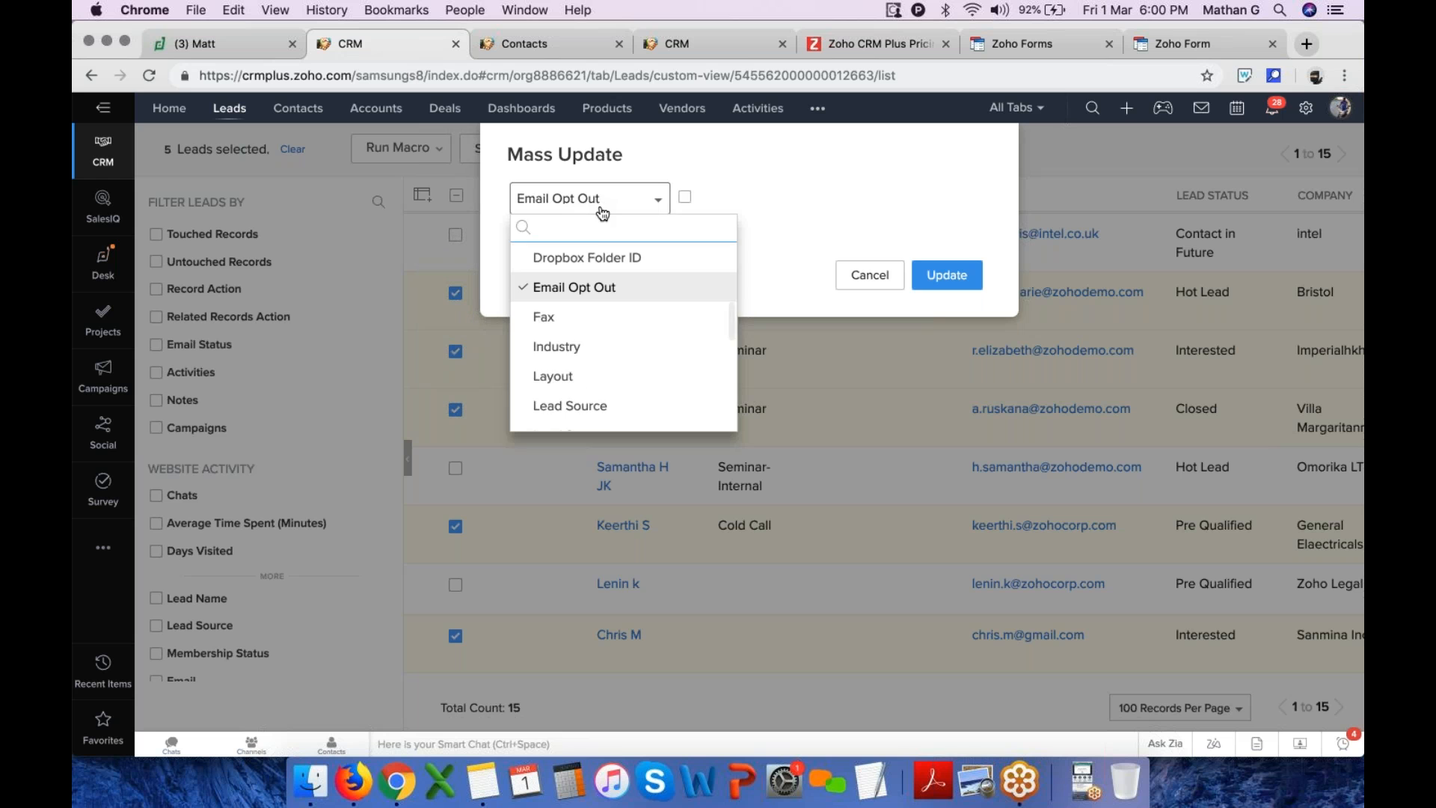
text(me)
click(602, 263)
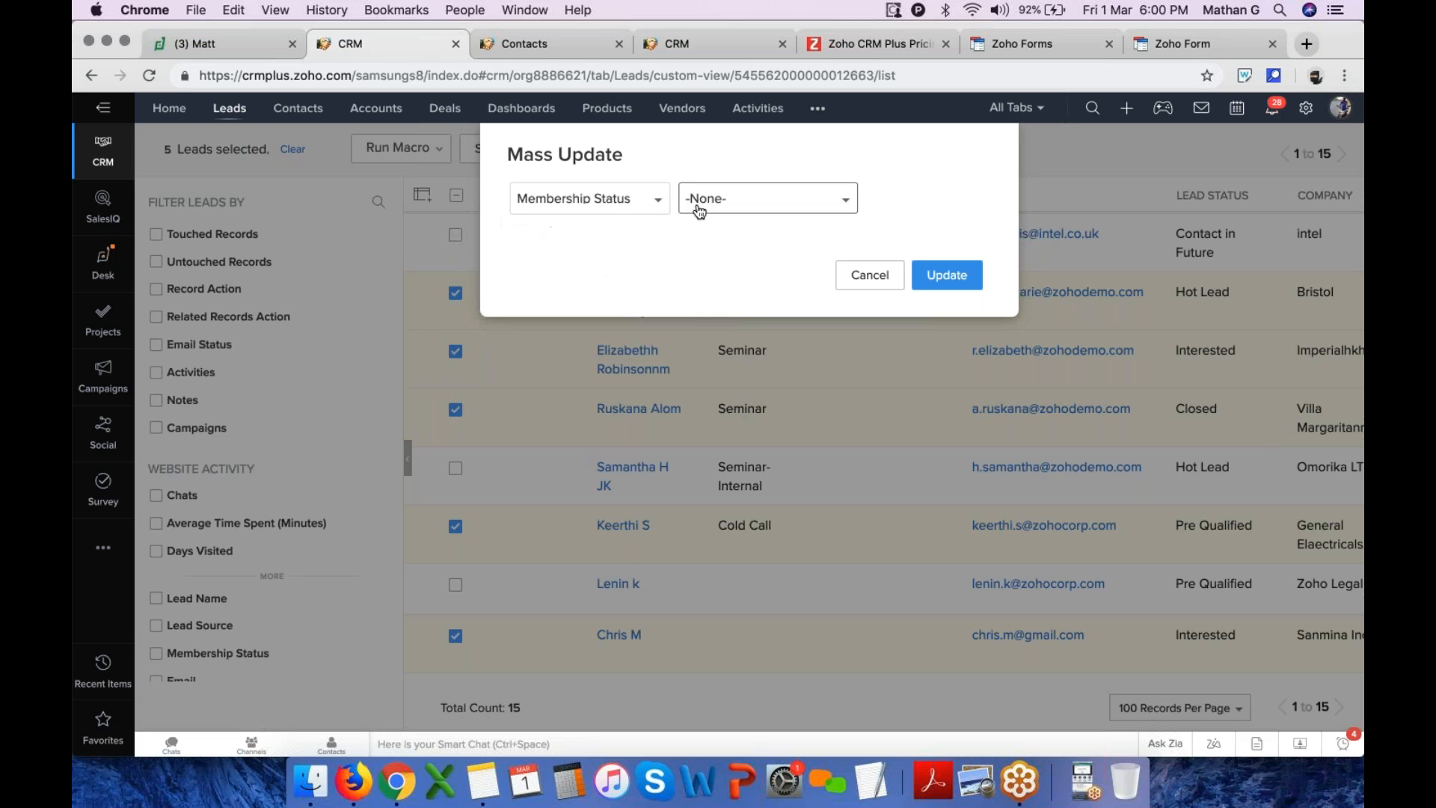
click(711, 199)
click(727, 292)
click(949, 277)
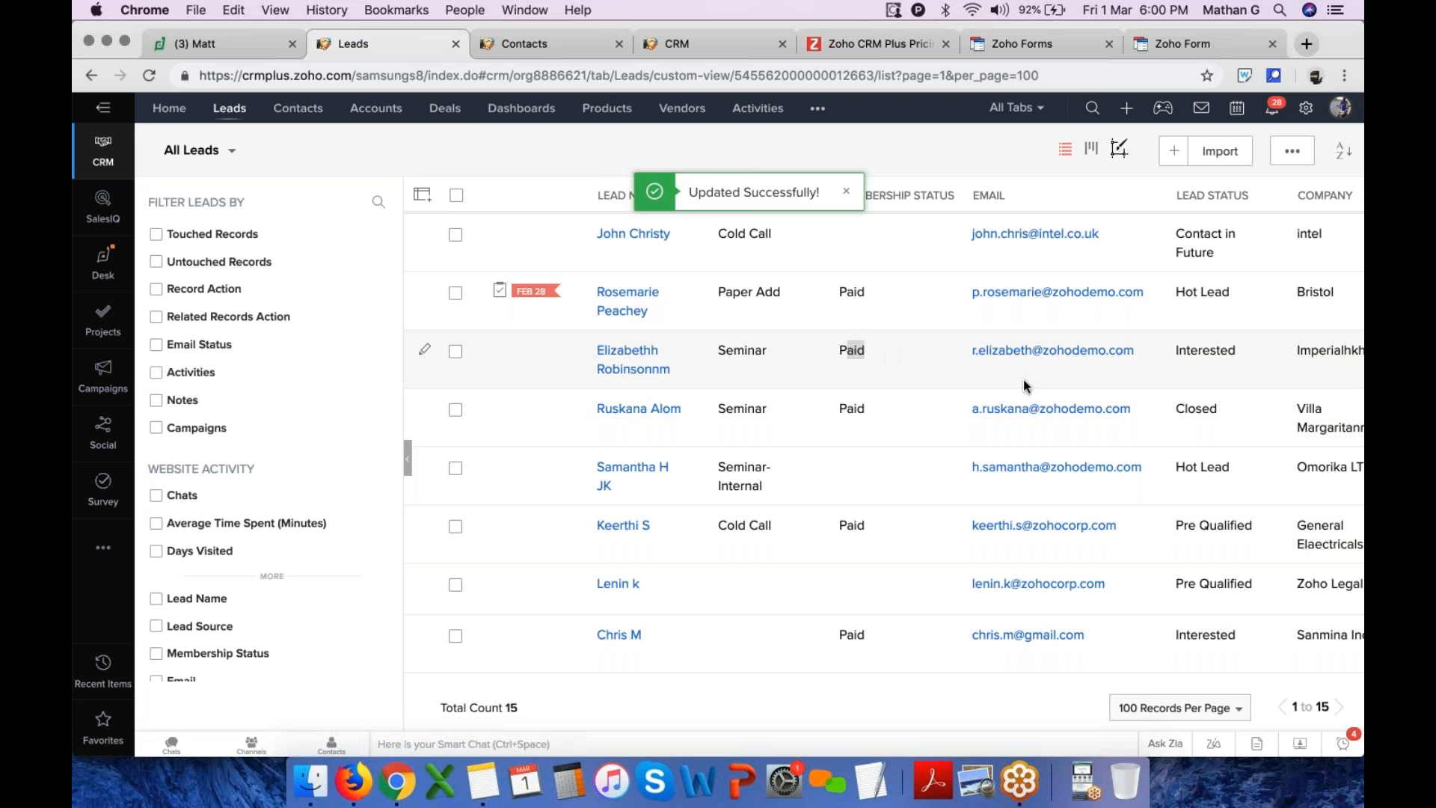
Scroll through the leads list to review the updated records and their columns
scroll(1068, 392, right, 10)
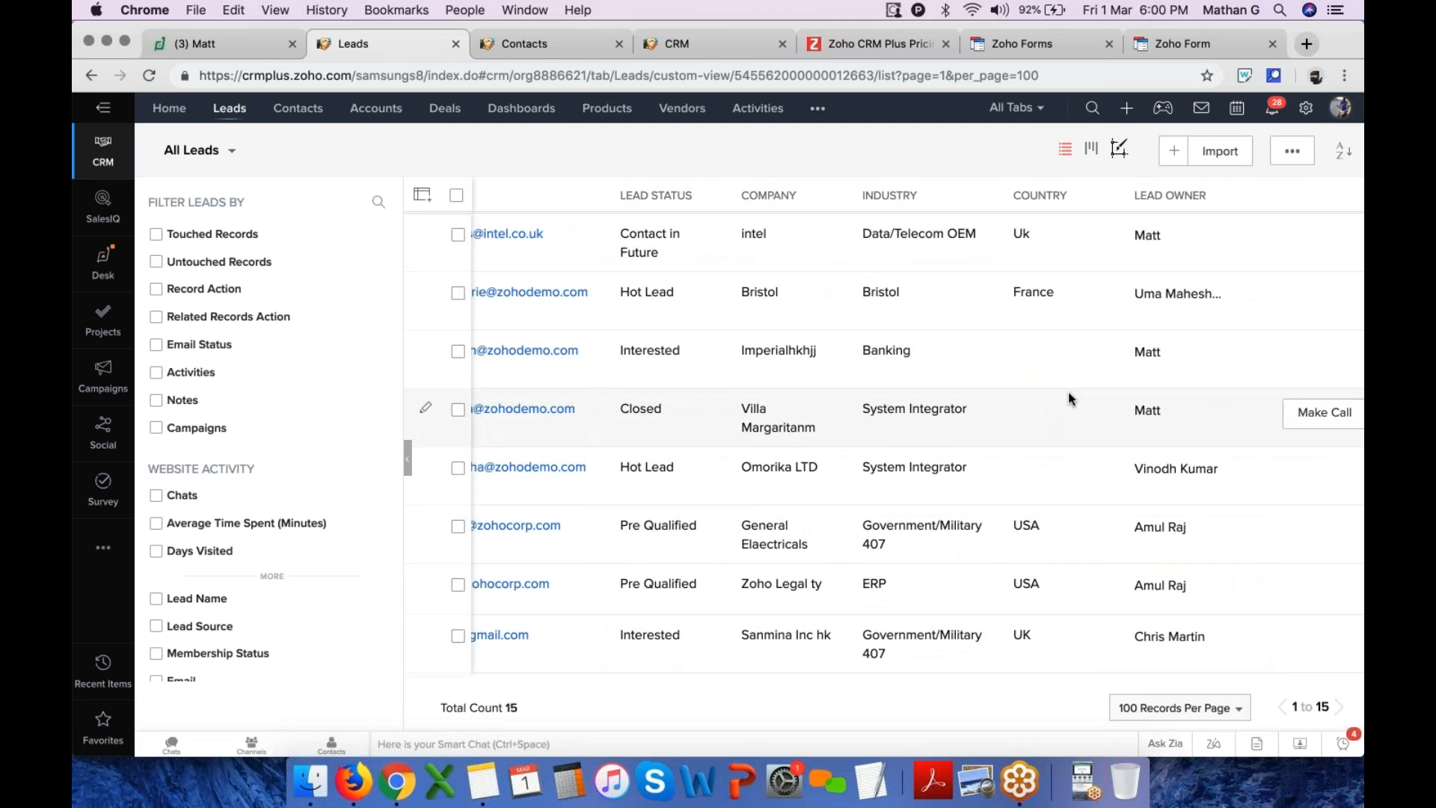
scroll(1068, 392, down, 5)
scroll(1043, 293, up, 5)
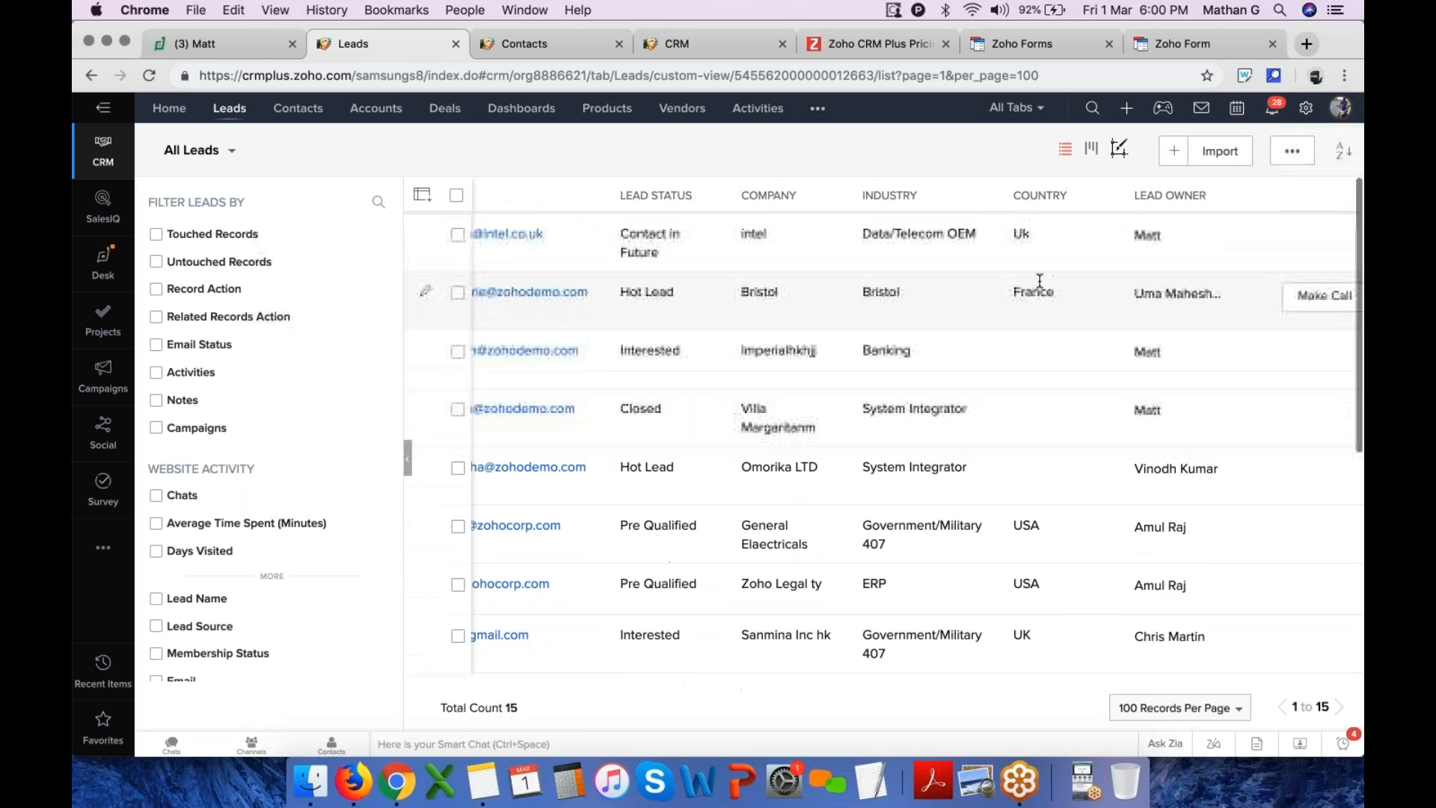
scroll(1046, 411, down, 3)
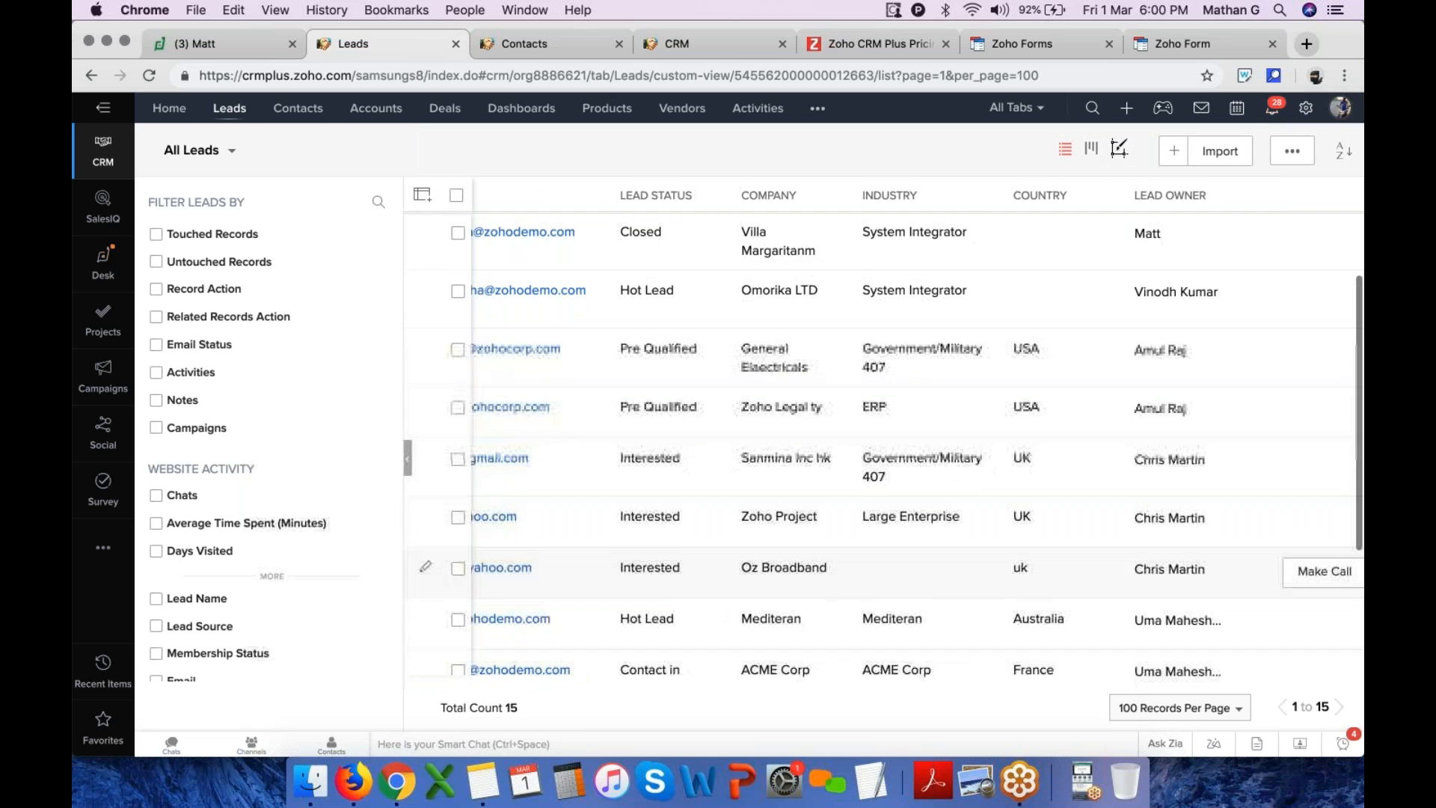
scroll(1040, 568, left, 6)
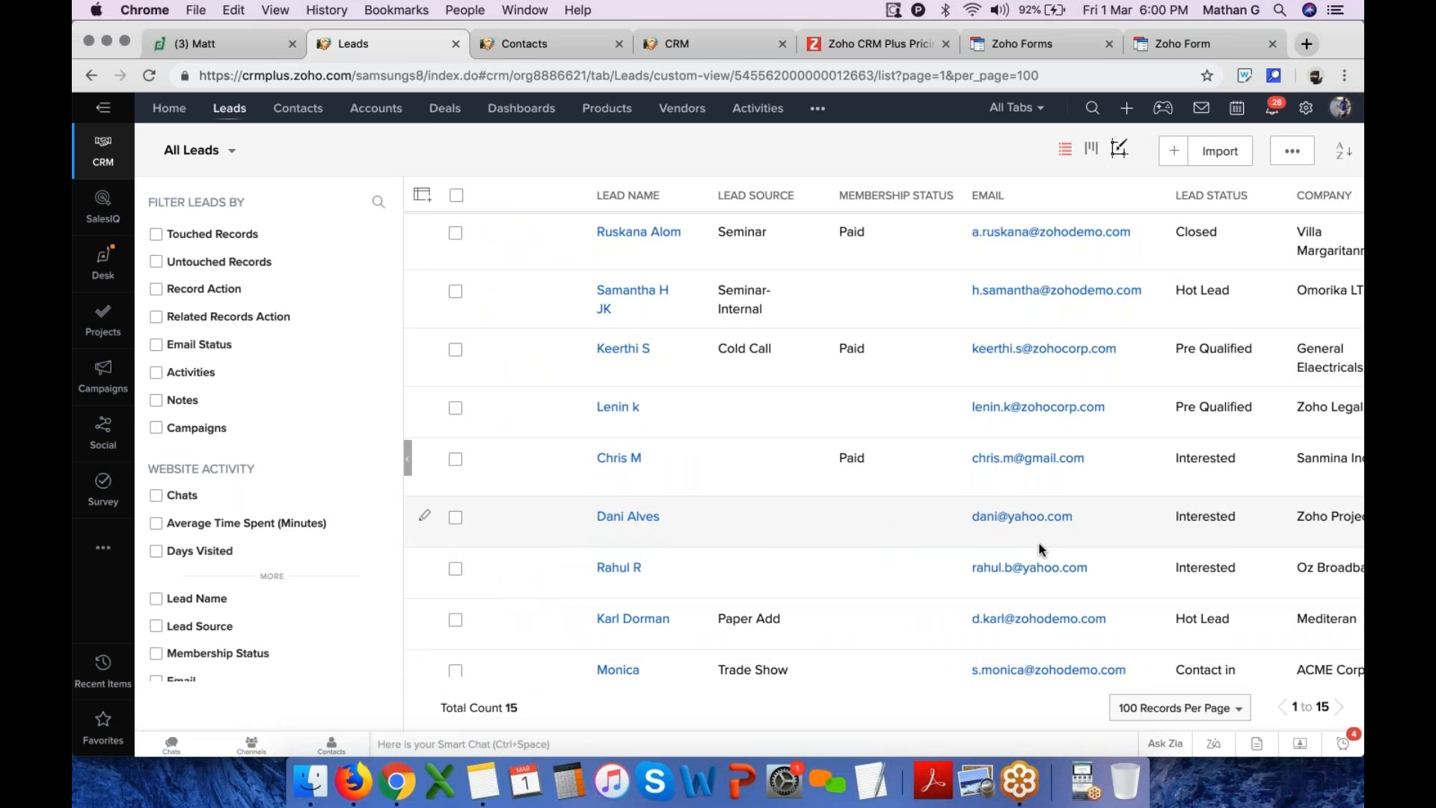
Try to create a new custom Leads view named Uk Leads
click(1174, 153)
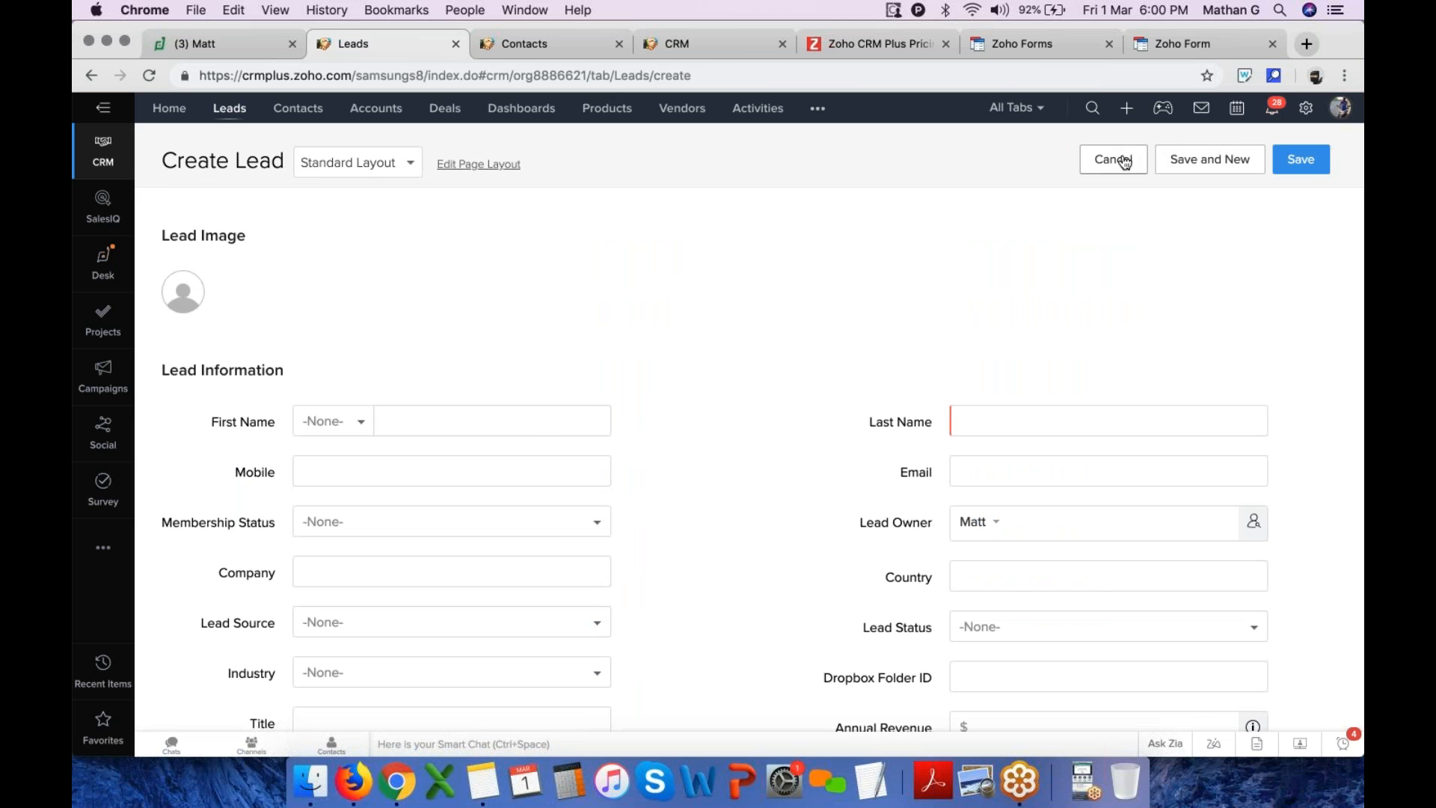
click(1145, 160)
click(233, 153)
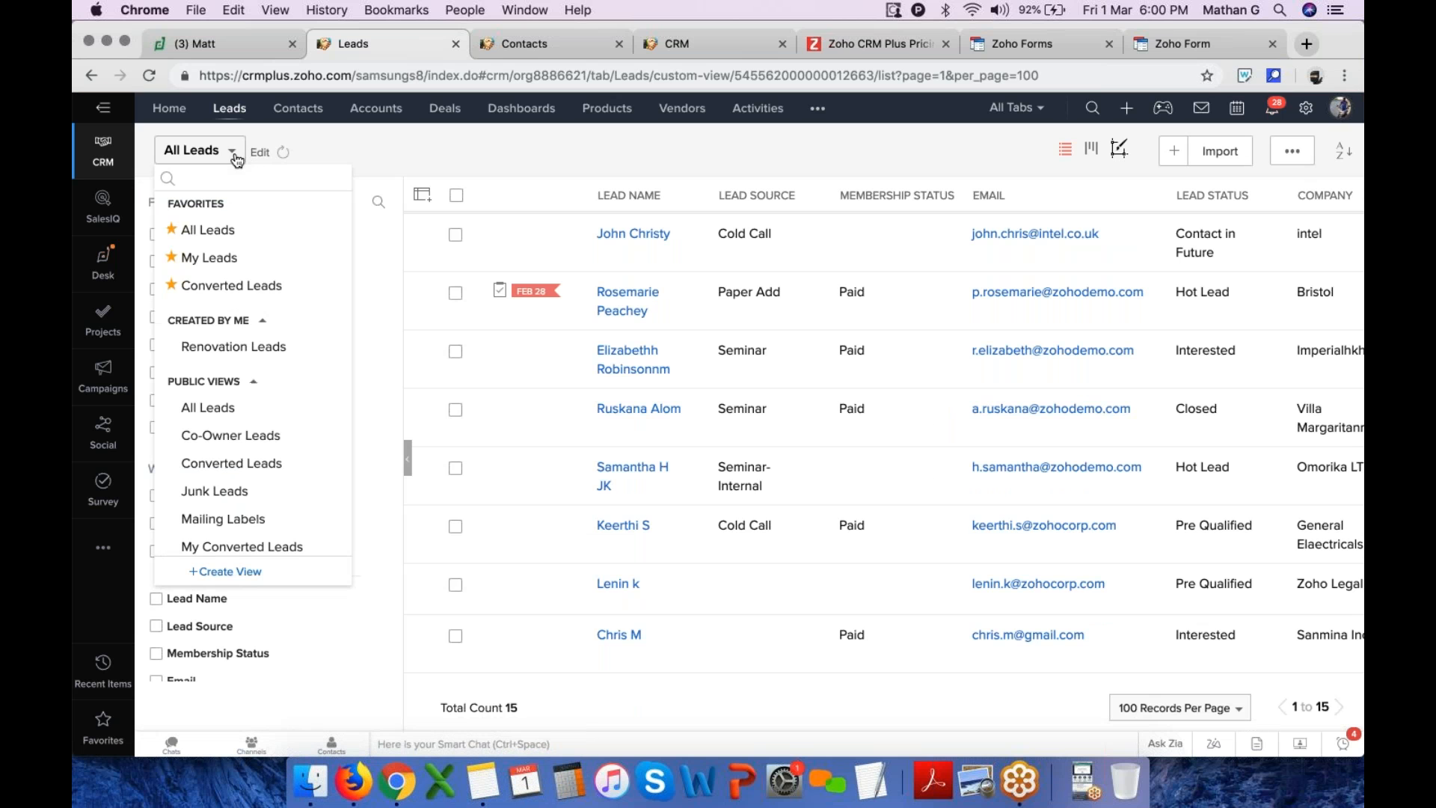
click(259, 573)
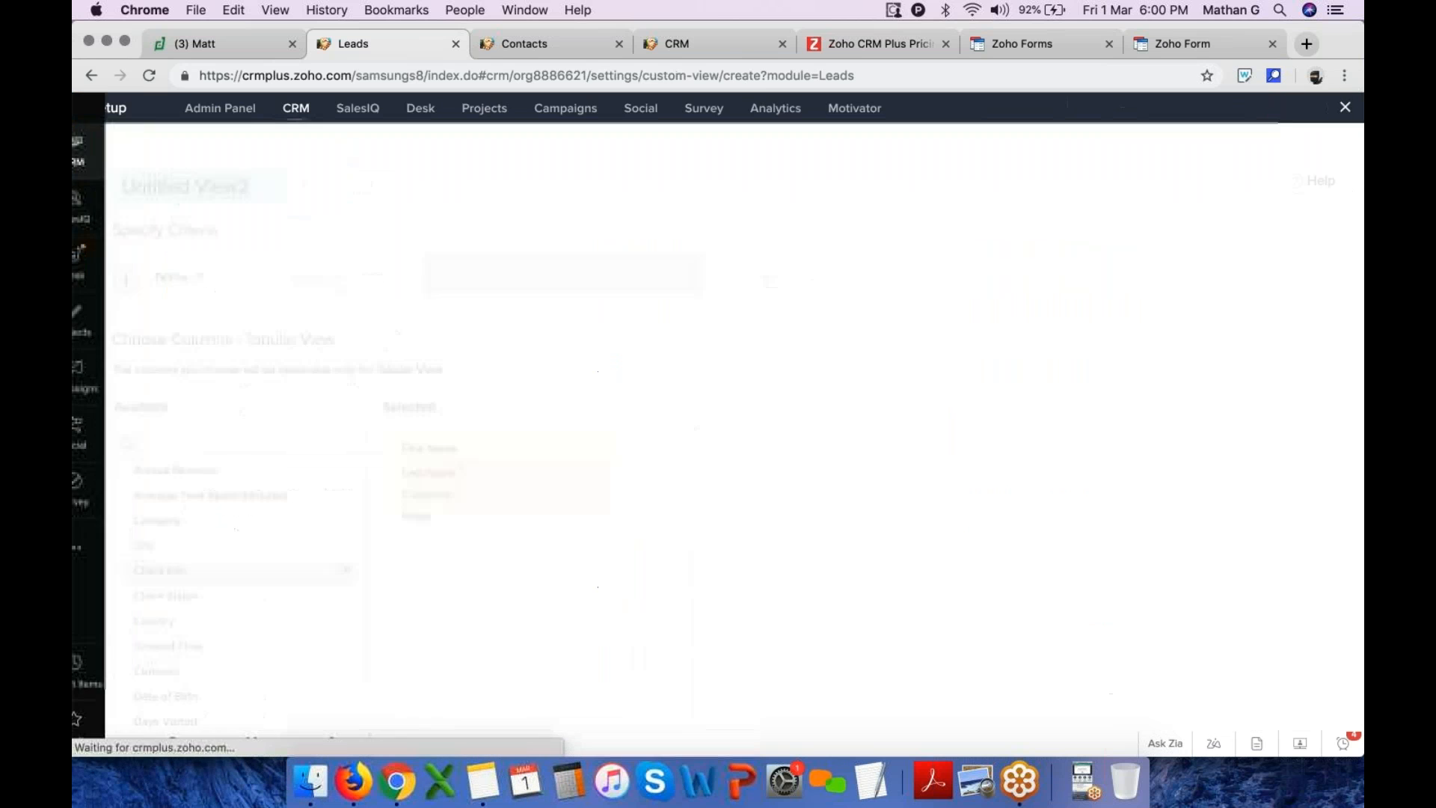
text(U)
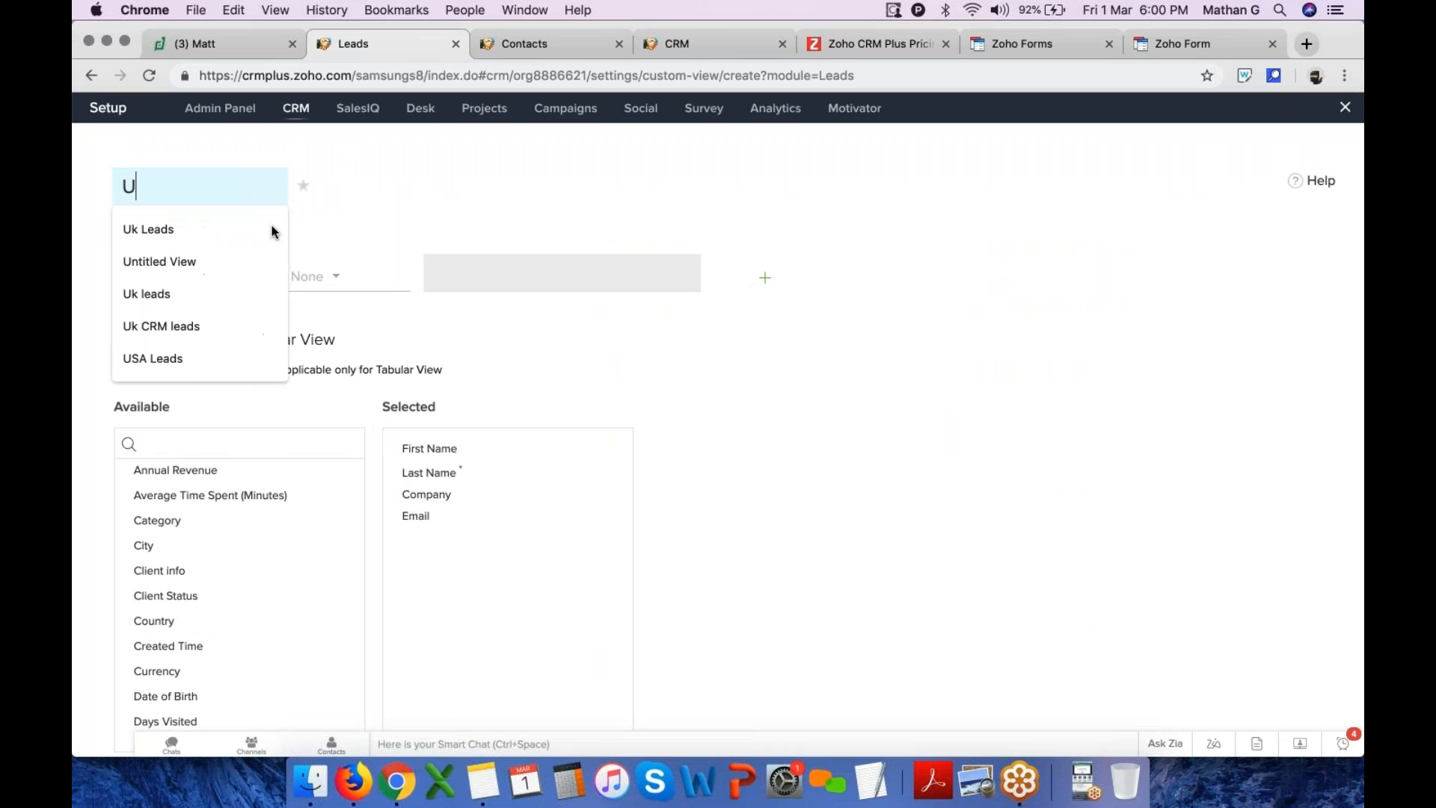
text(k :ea)
key(BackSpace)
key(BackSpace)
key(BackSpace)
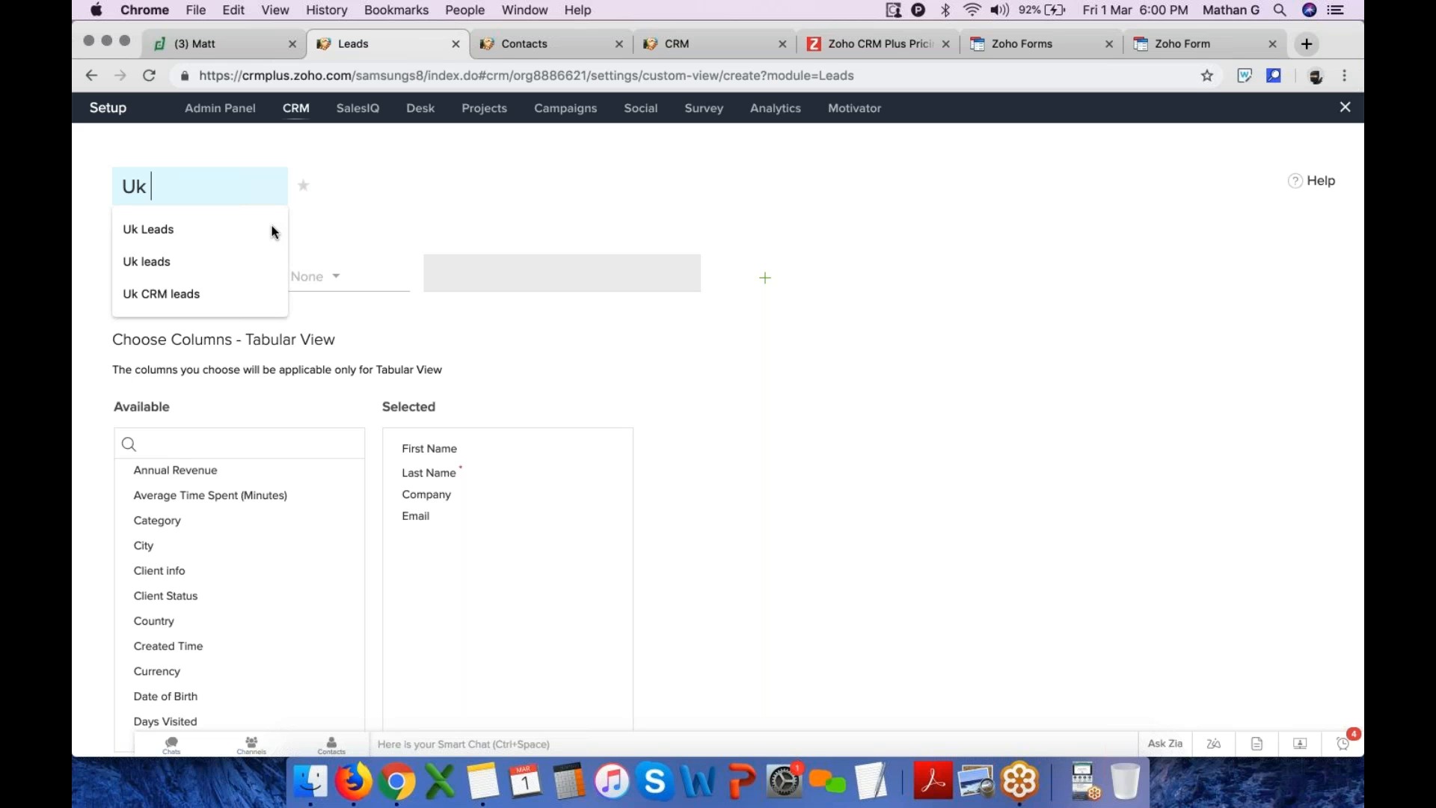
text(Le)
click(271, 228)
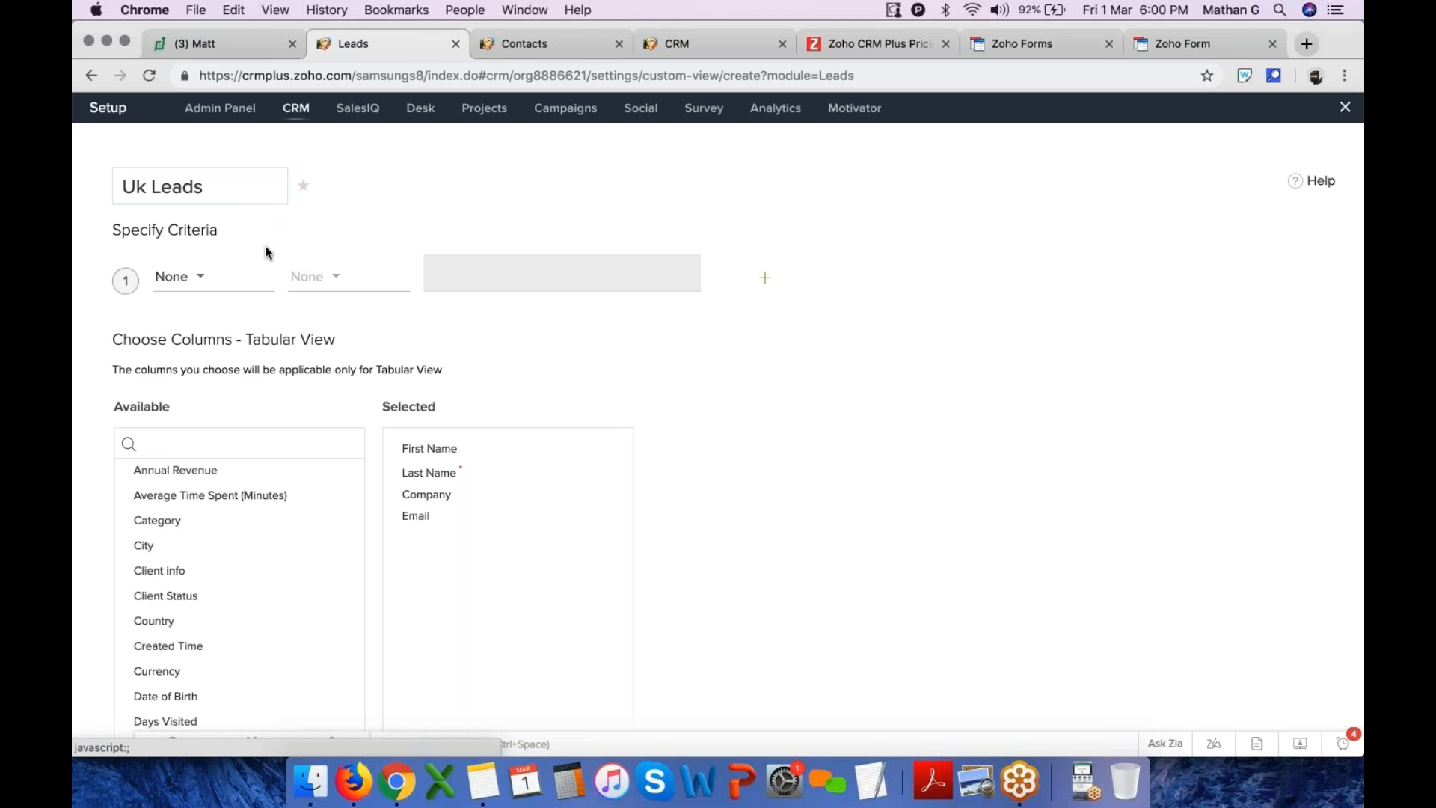
Try to set the view's criterion to Country is Uk
click(218, 280)
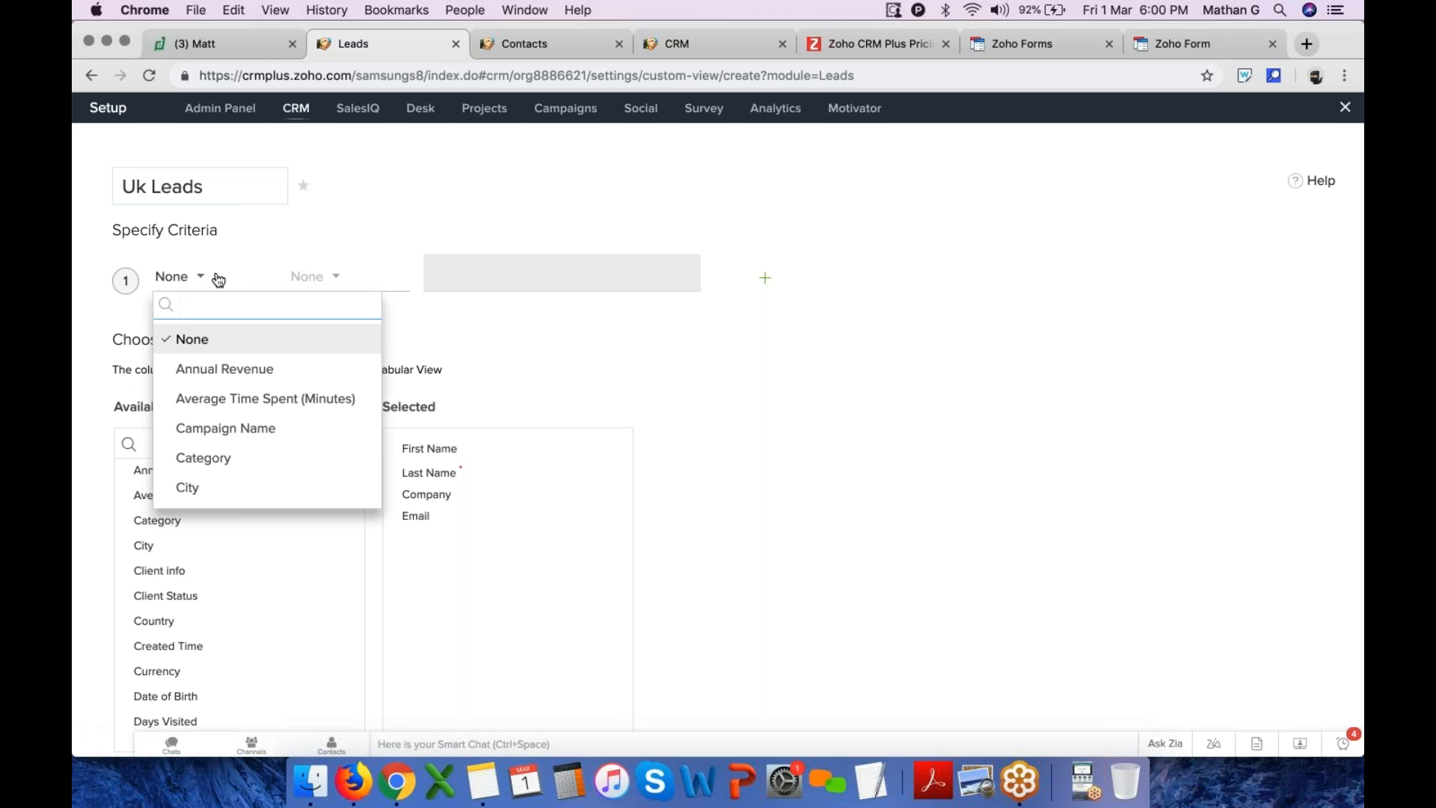
text(c)
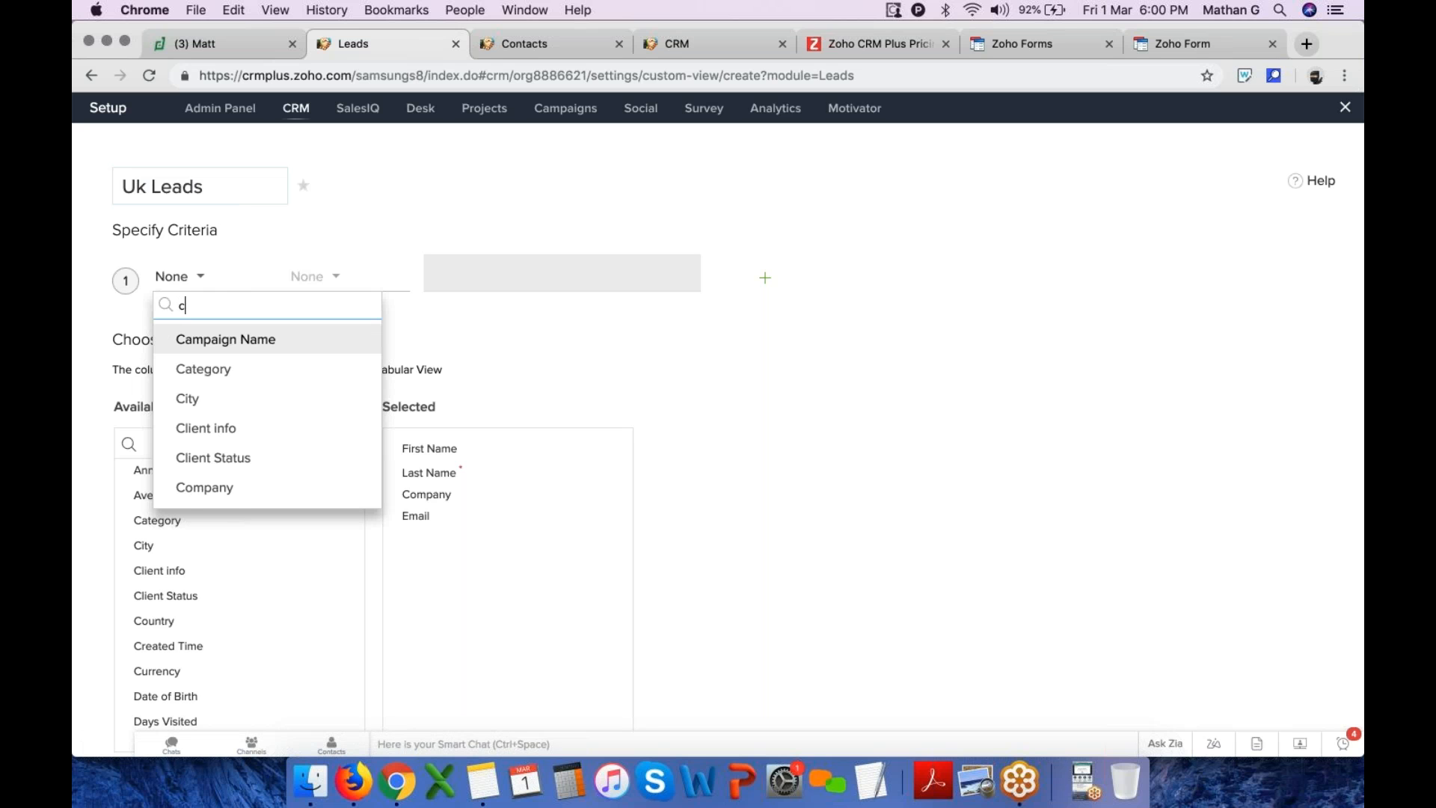
text(ou)
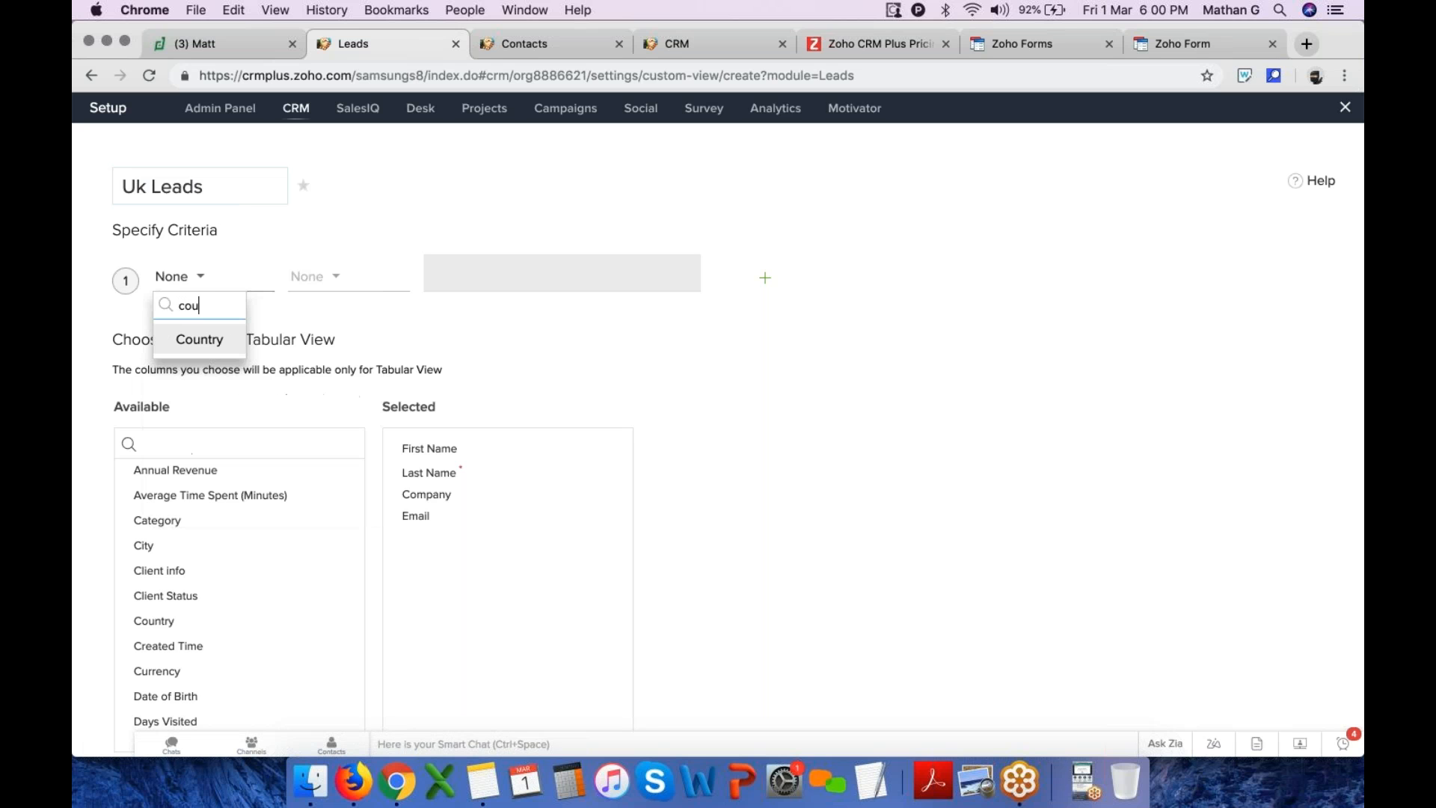
click(214, 339)
click(305, 278)
click(308, 340)
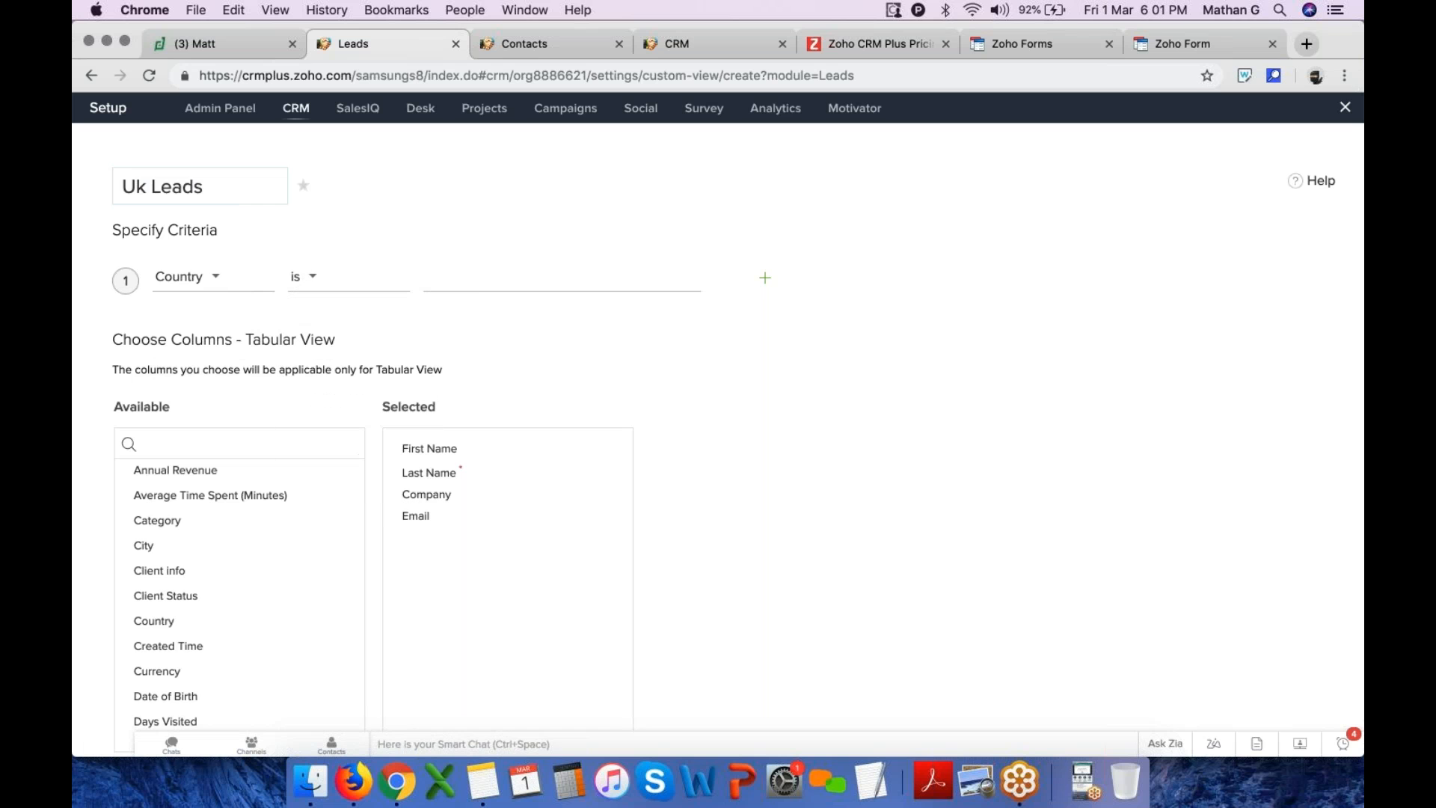
click(480, 279)
text(Uk)
Try to add Lead Owner, Lead Source, Lead Status and Country to the view's selected columns
click(937, 260)
click(766, 279)
click(795, 345)
click(765, 341)
click(765, 341)
click(307, 453)
text(le)
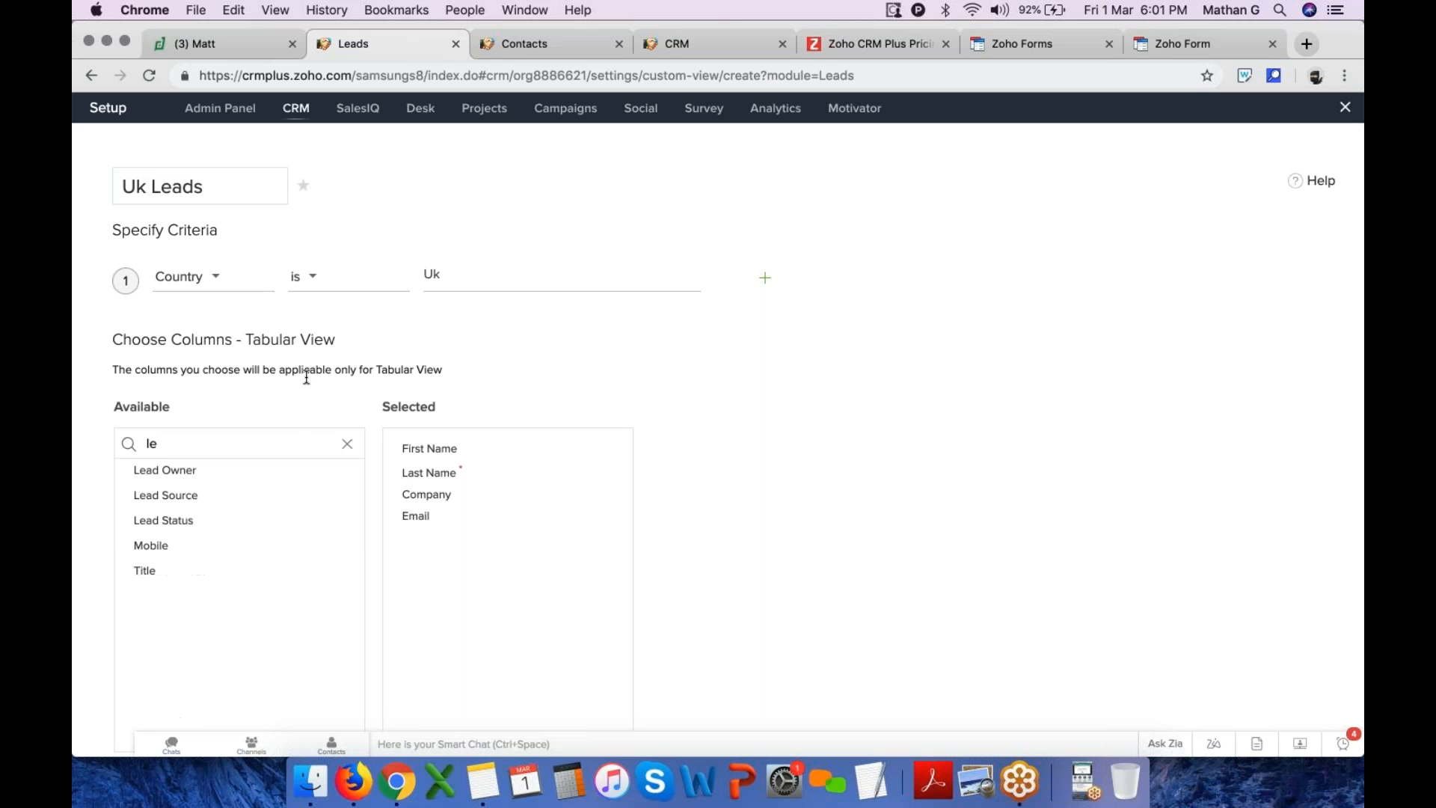
drag(342, 476, 446, 540)
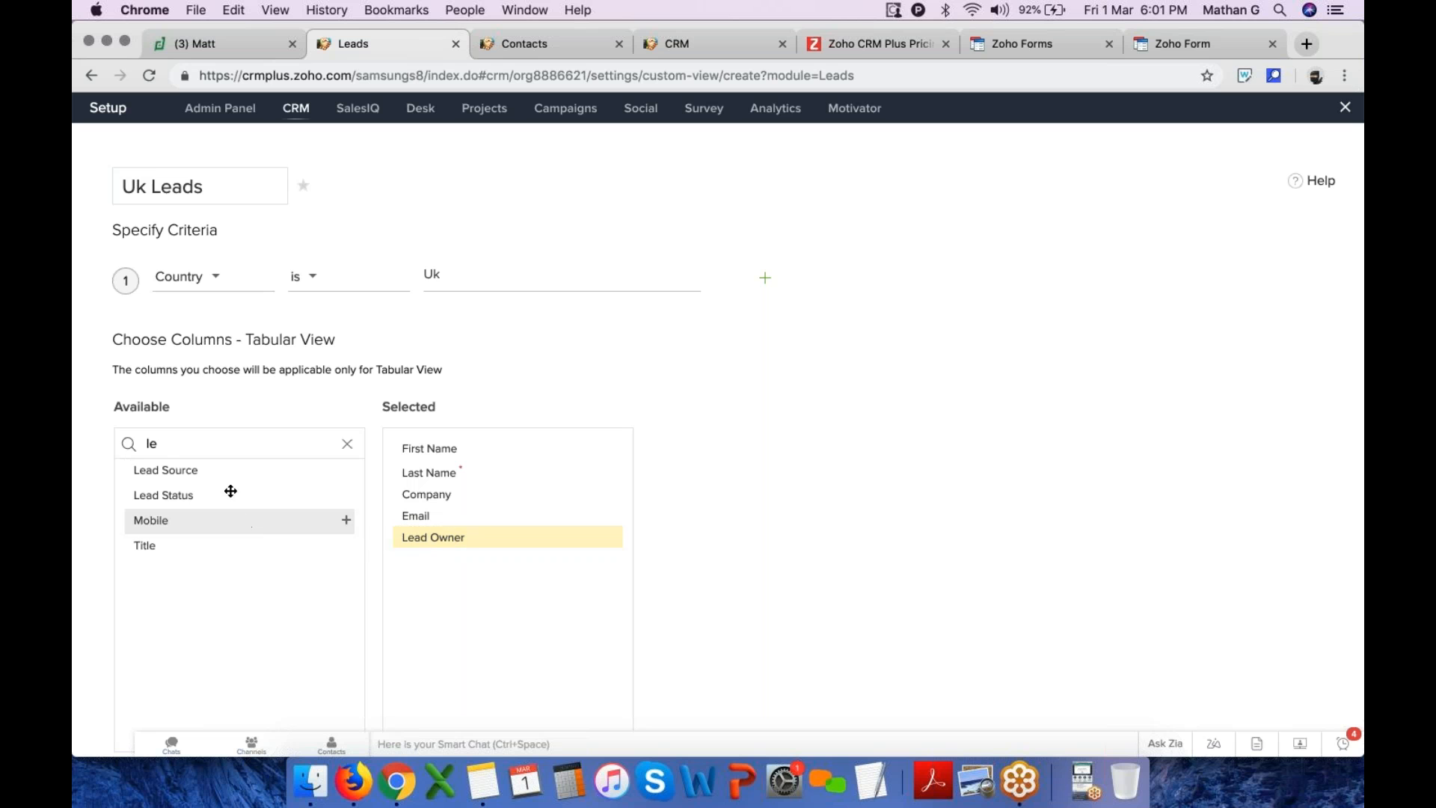
drag(212, 471, 438, 570)
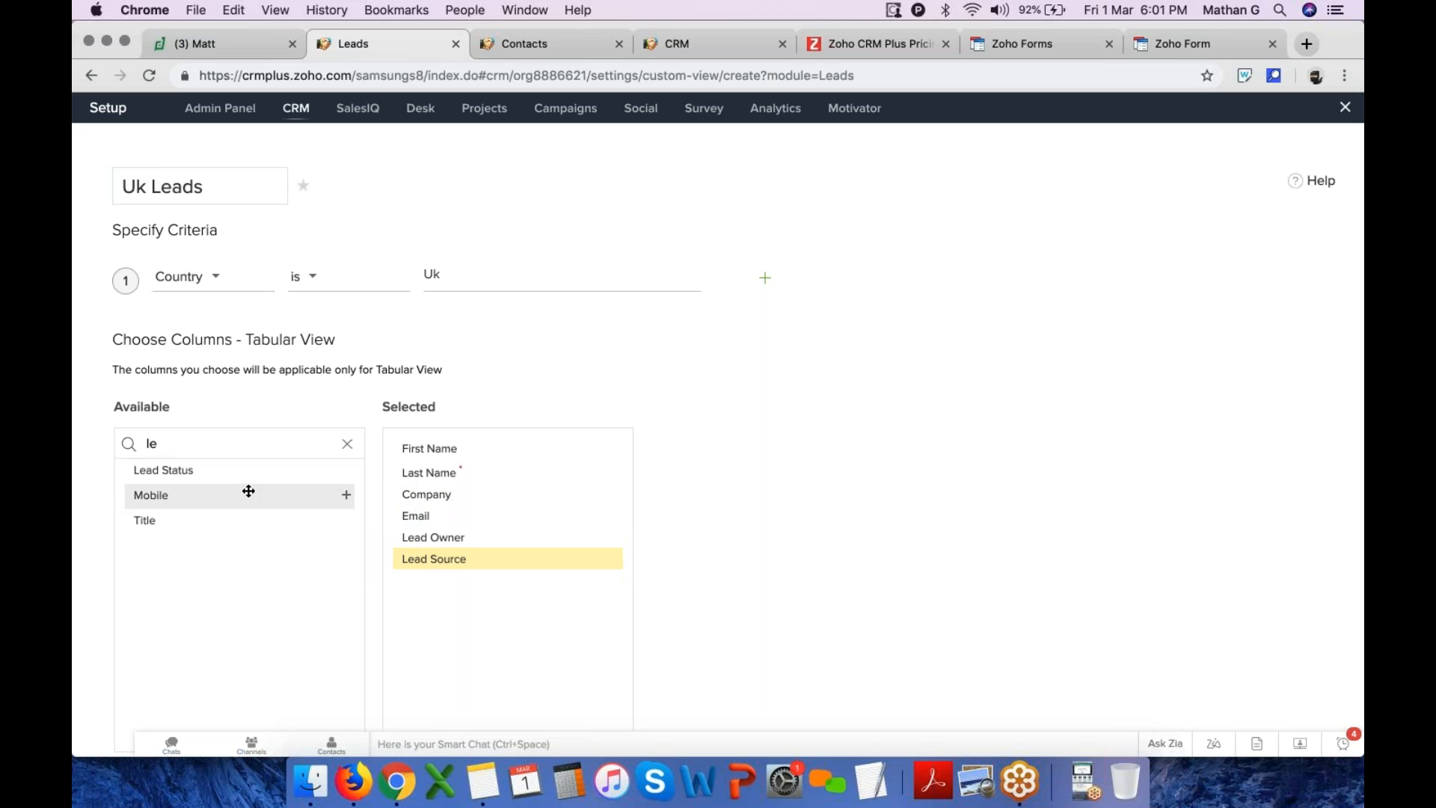
drag(272, 471, 440, 591)
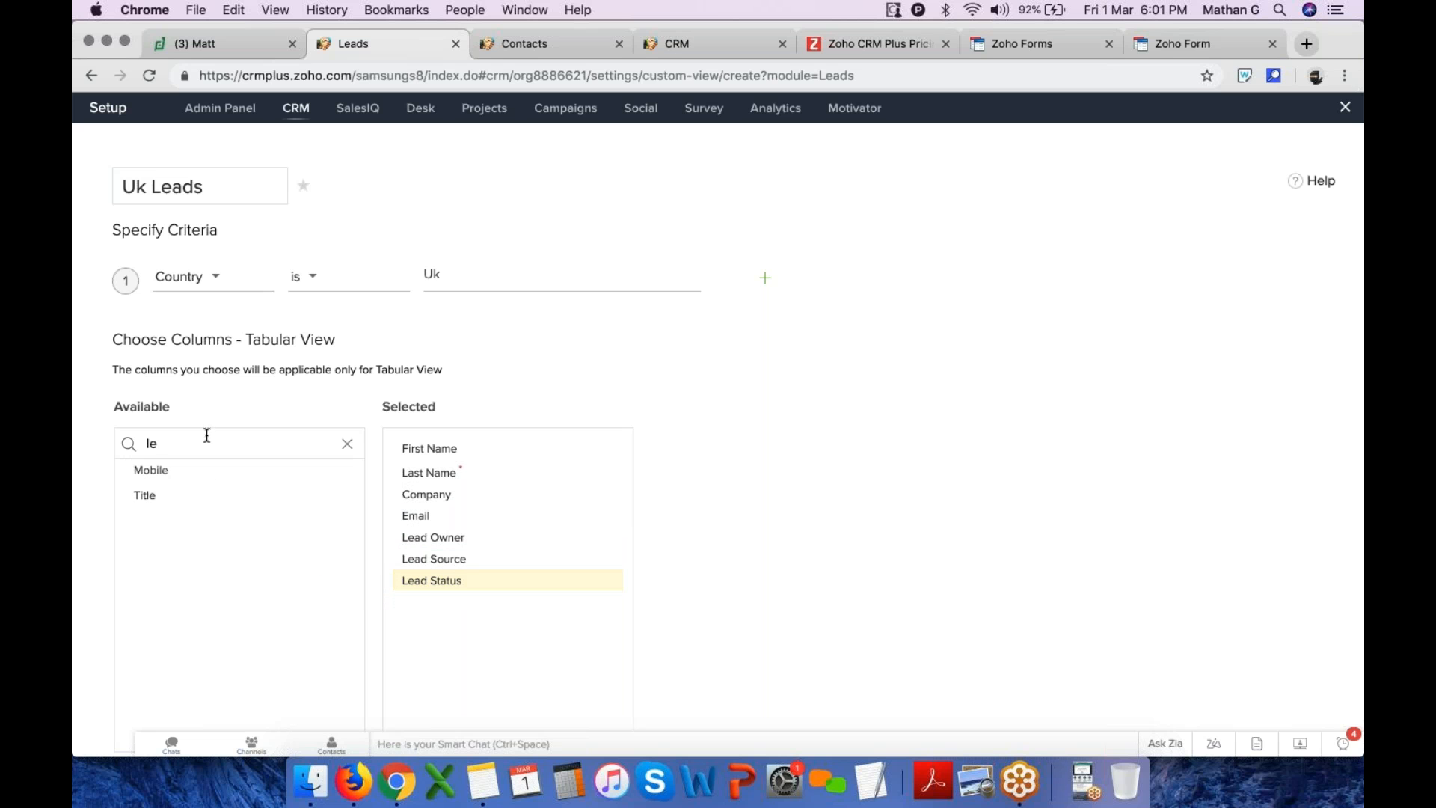
text(cou)
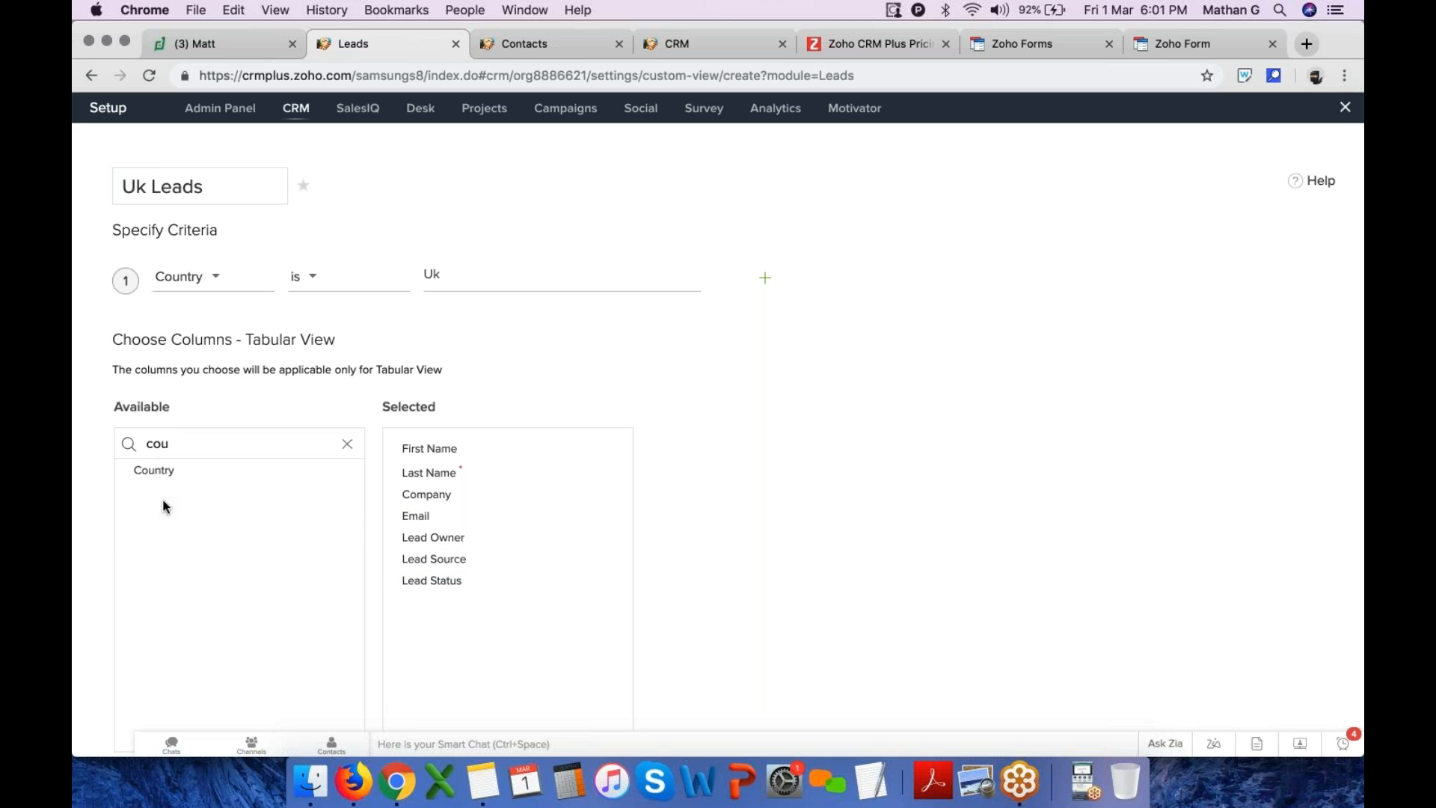
drag(160, 471, 470, 634)
Try to save the Uk Leads view, then leave the view editor
scroll(469, 635, down, 5)
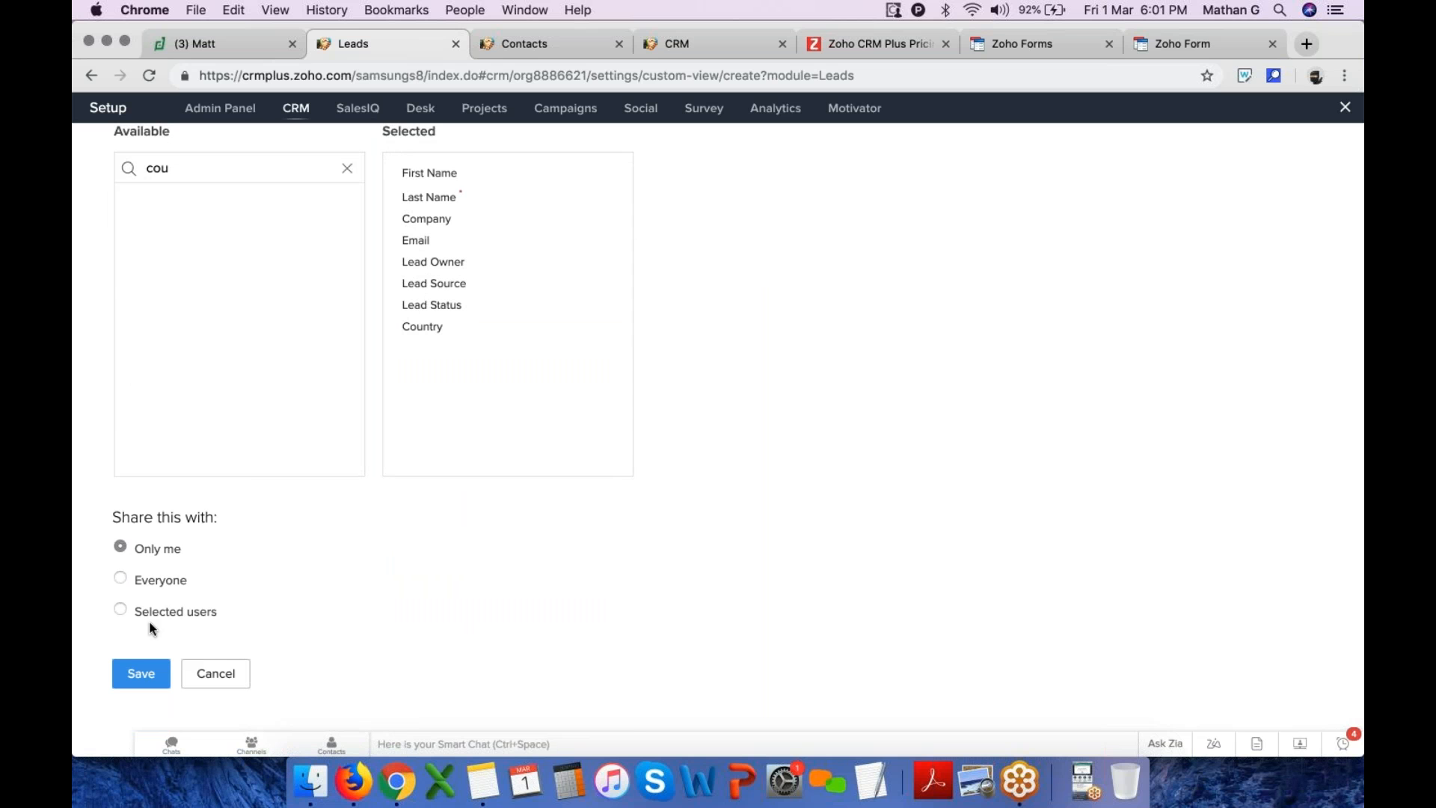
click(148, 671)
scroll(227, 419, down, 1)
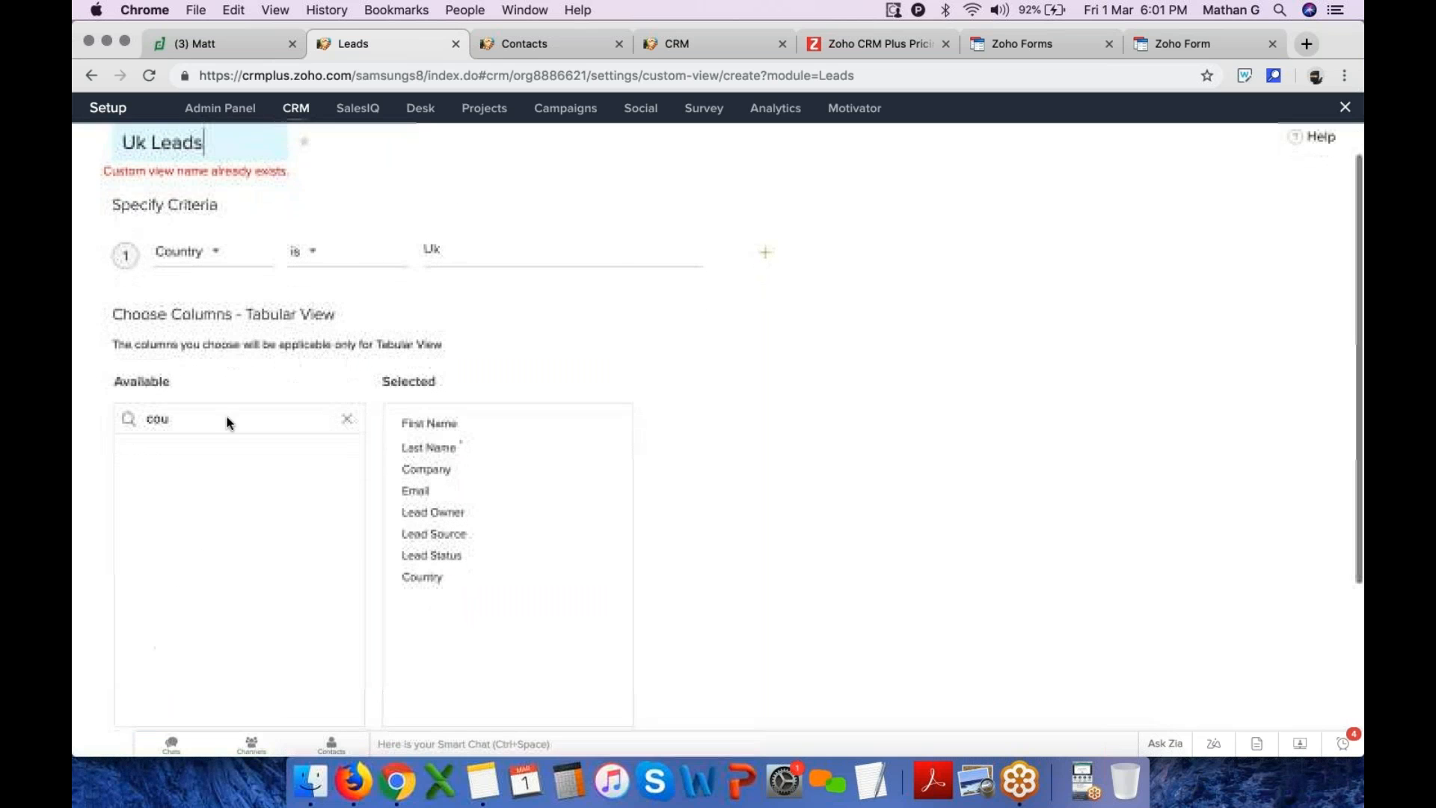
scroll(244, 171, up, 1)
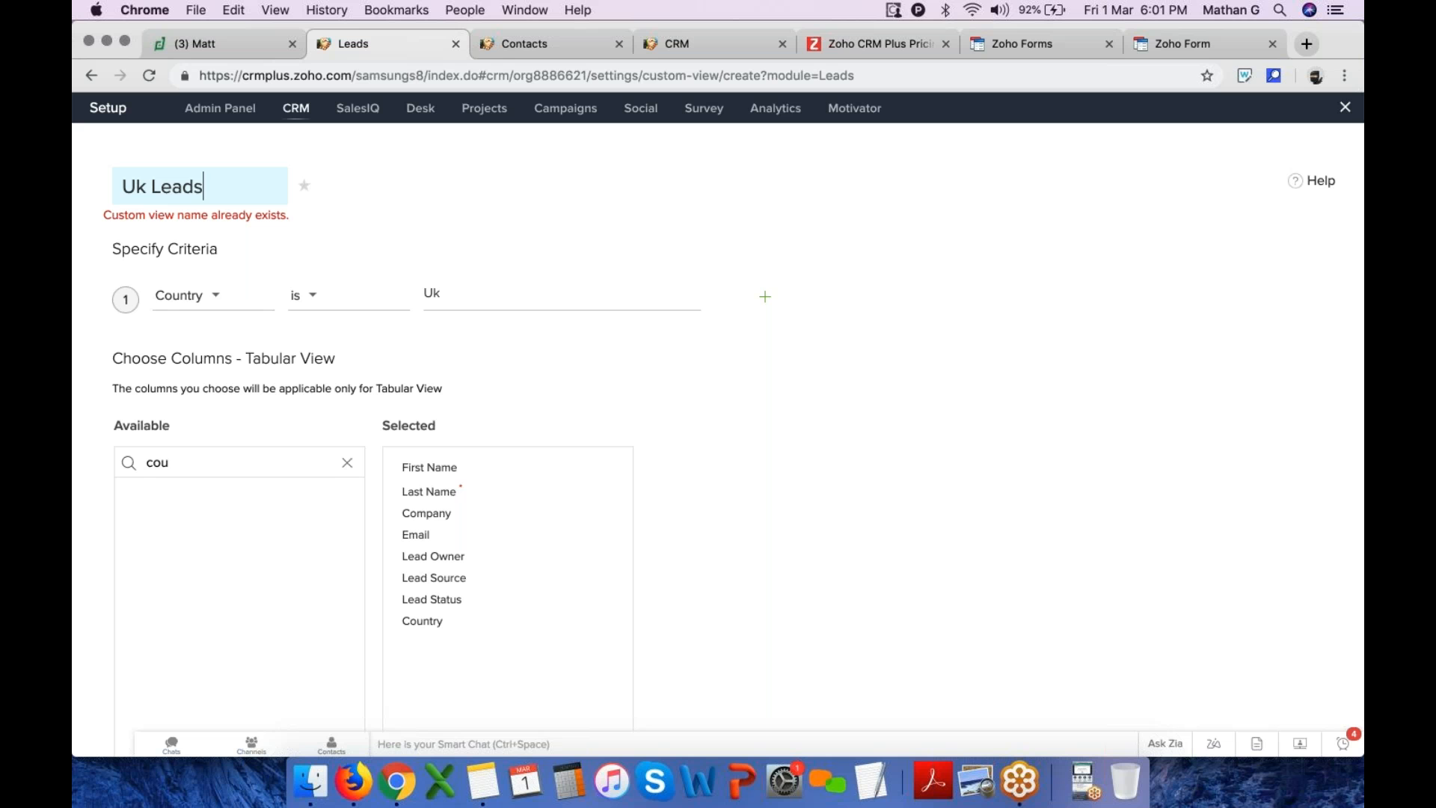
scroll(141, 683, down, 4)
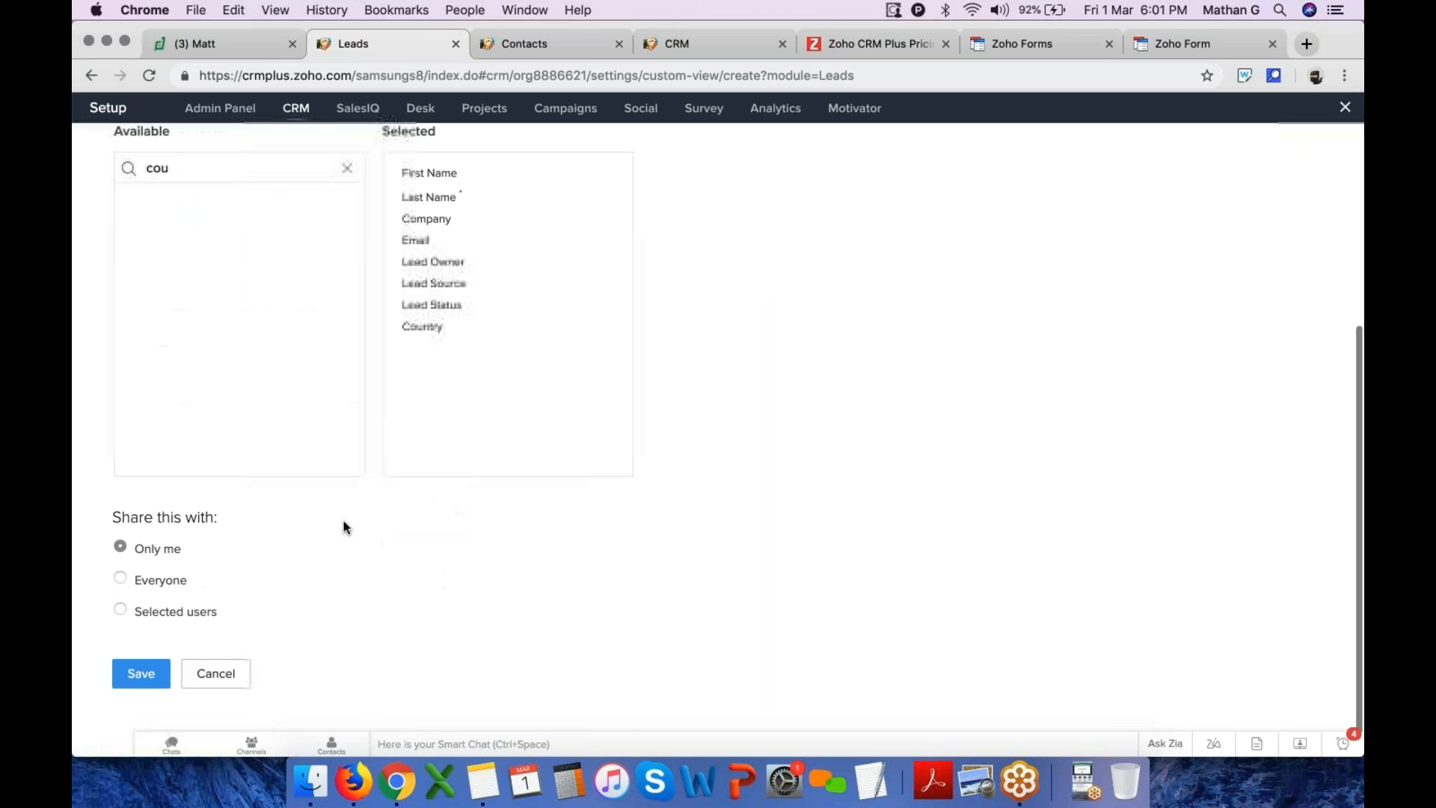
scroll(141, 683, up, 4)
scroll(290, 585, down, 1)
scroll(232, 692, down, 5)
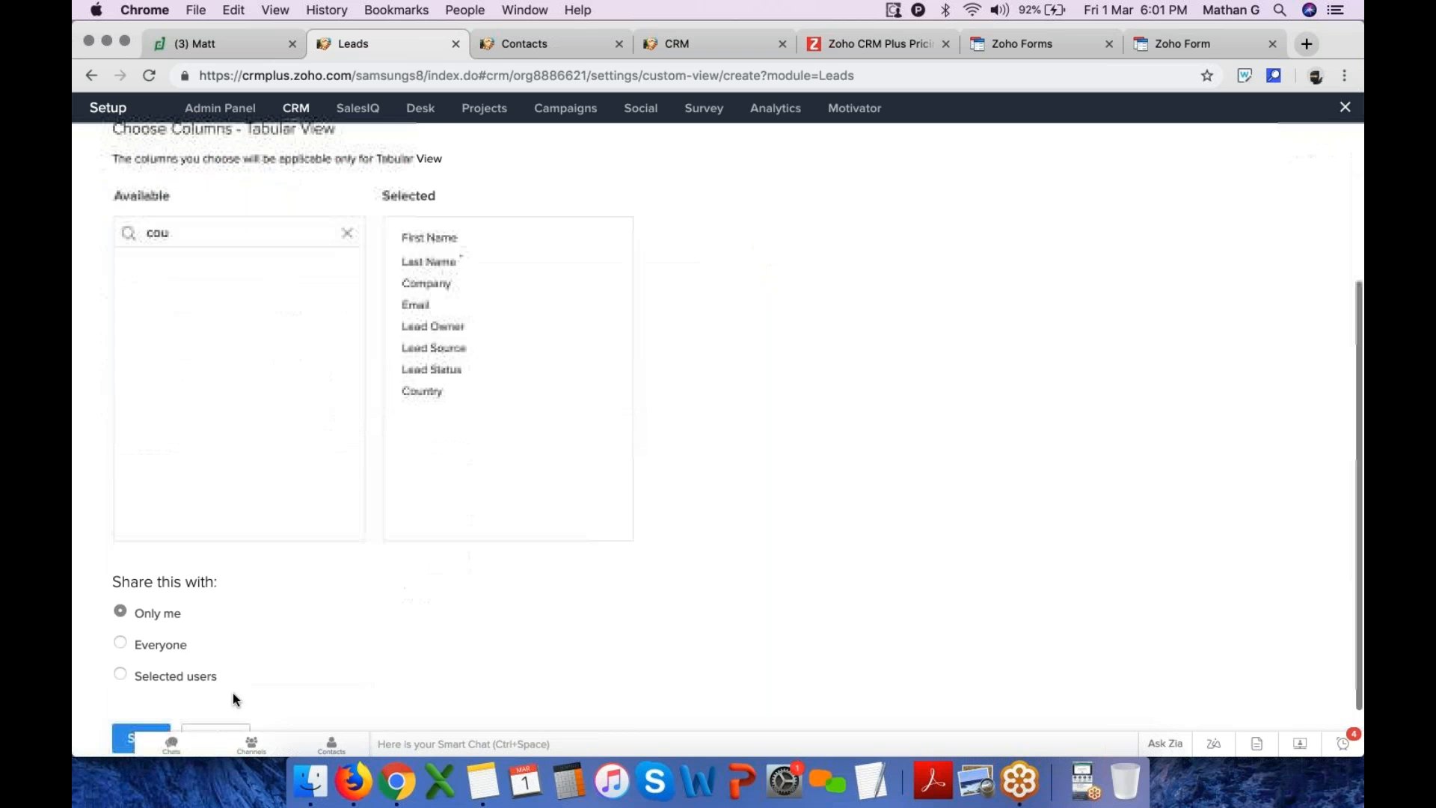
scroll(323, 218, up, 5)
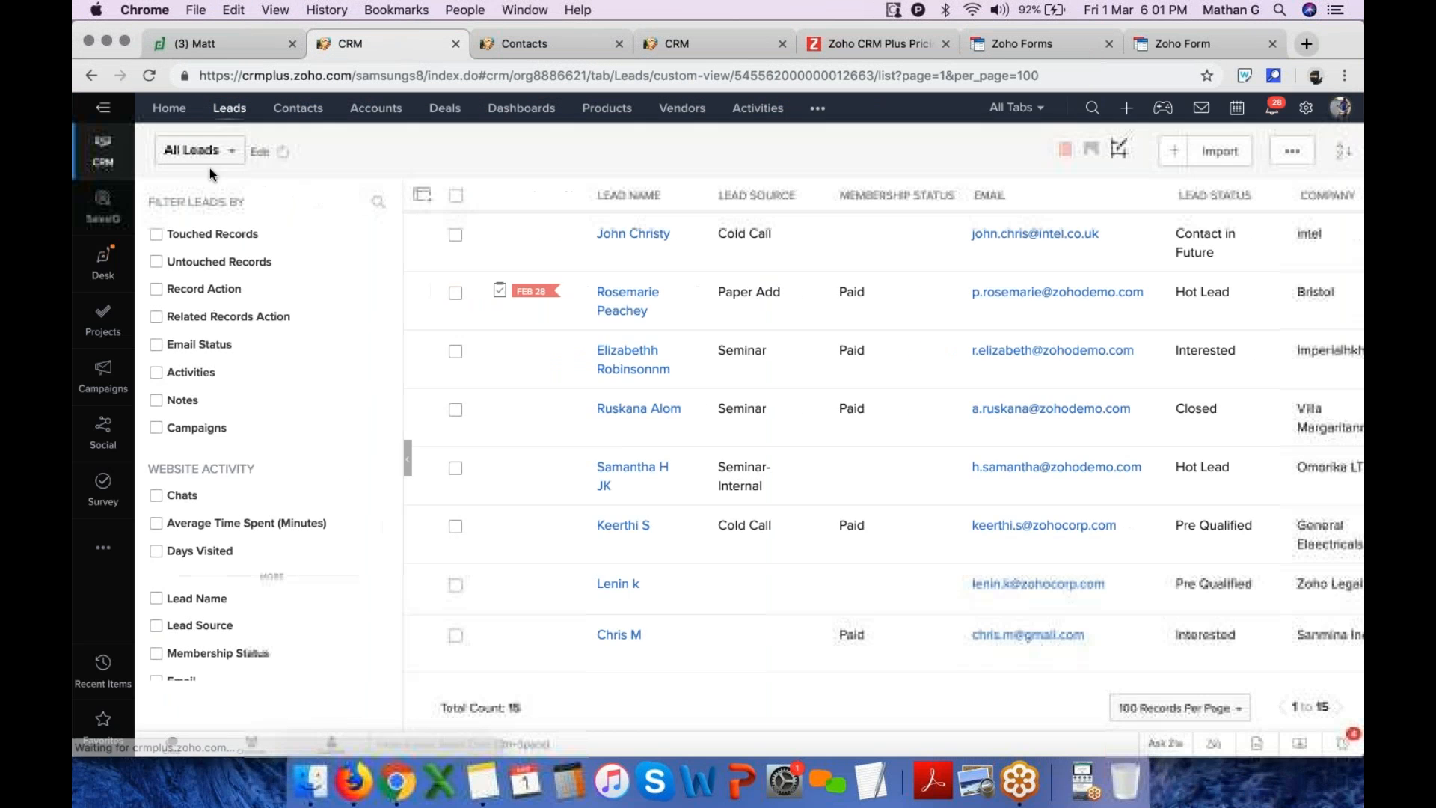
click(217, 152)
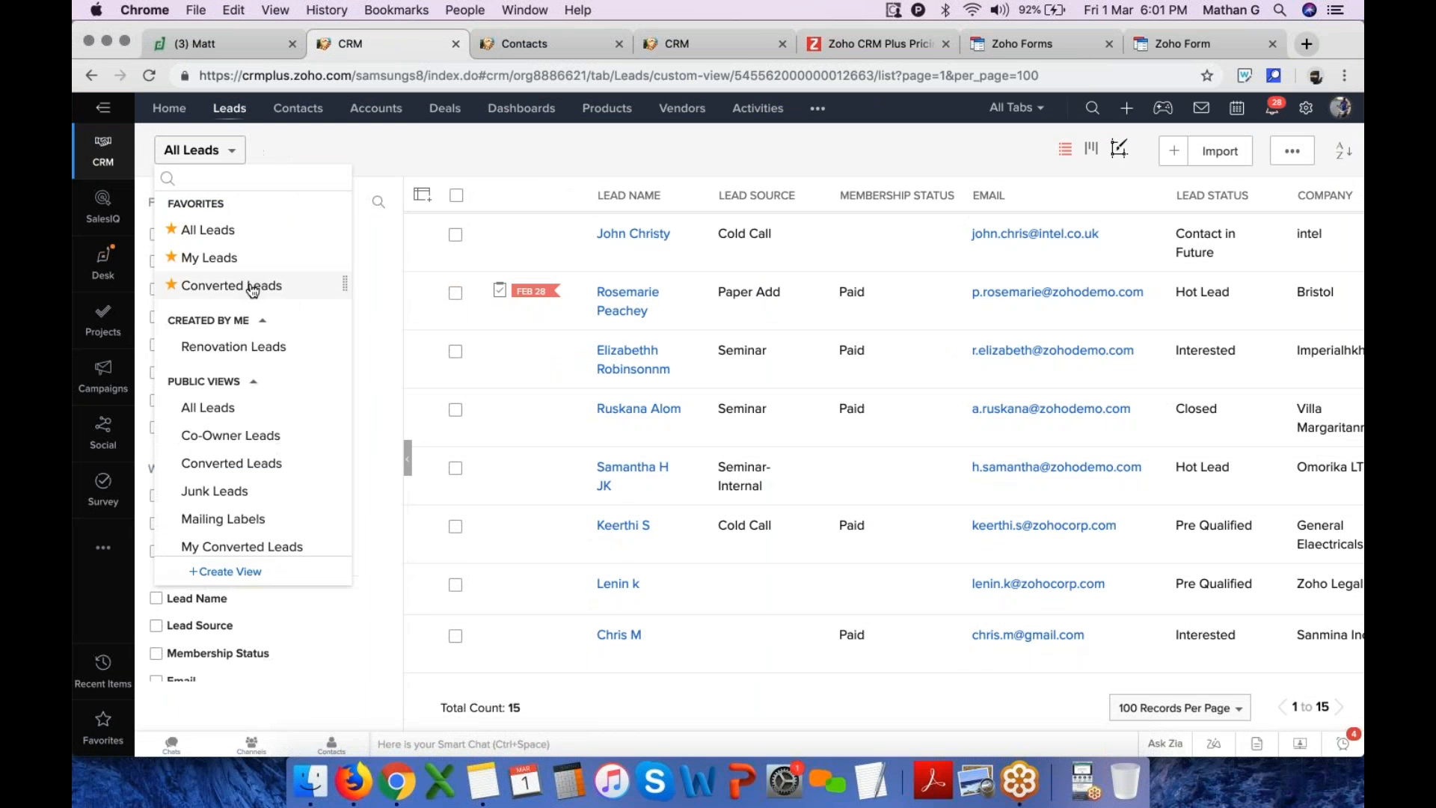
Start another custom Leads view and name it Uk leads new
scroll(253, 294, down, 6)
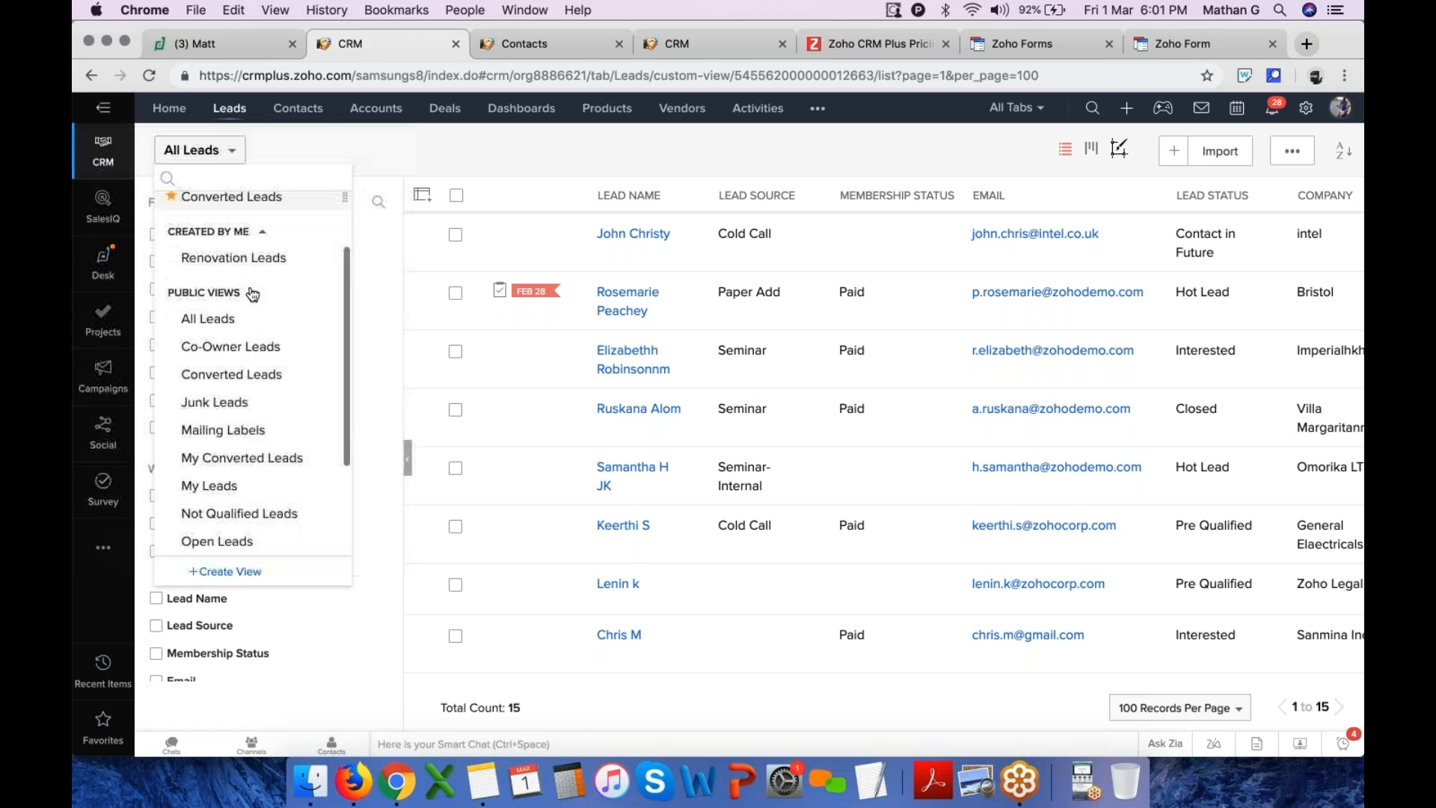
scroll(253, 294, up, 6)
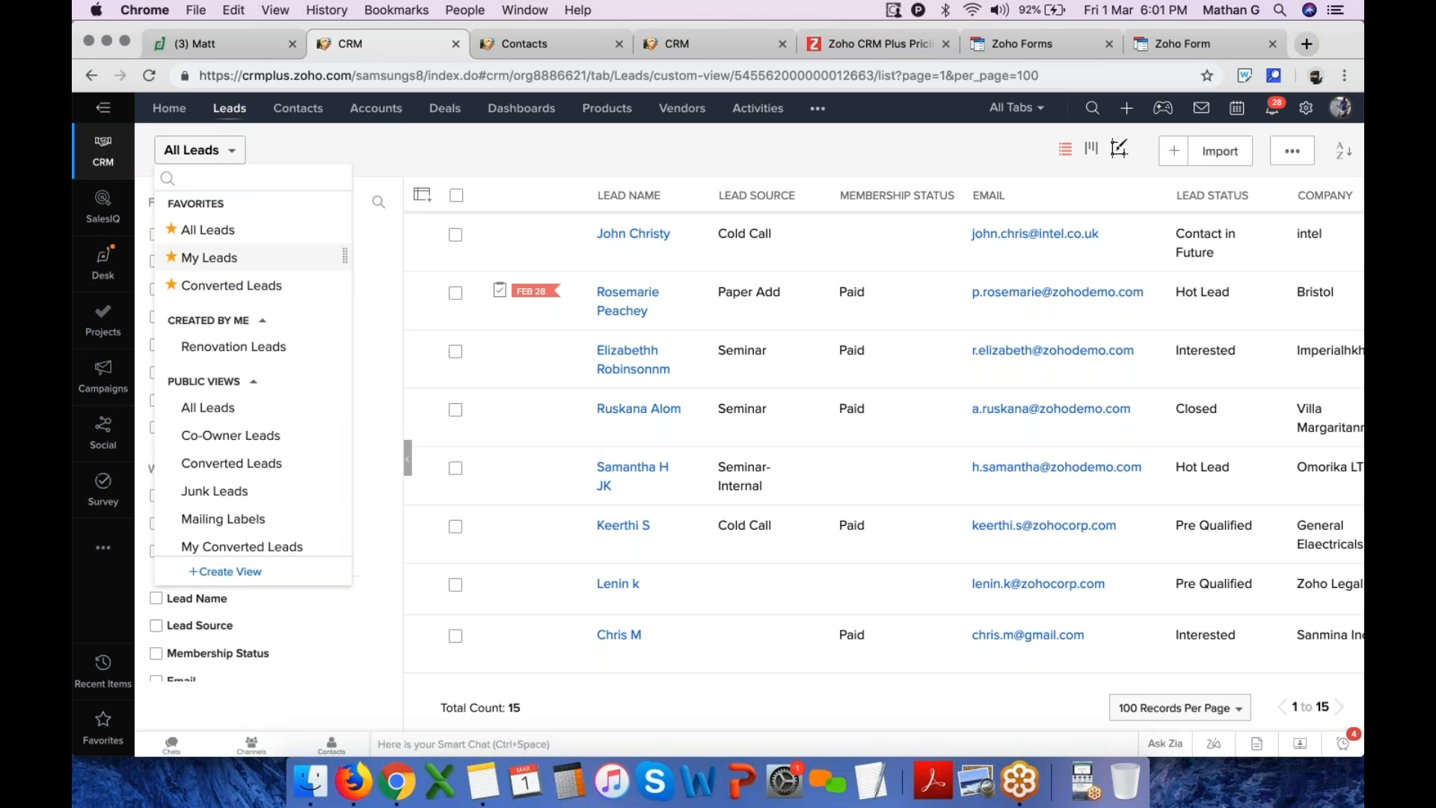
scroll(269, 452, down, 5)
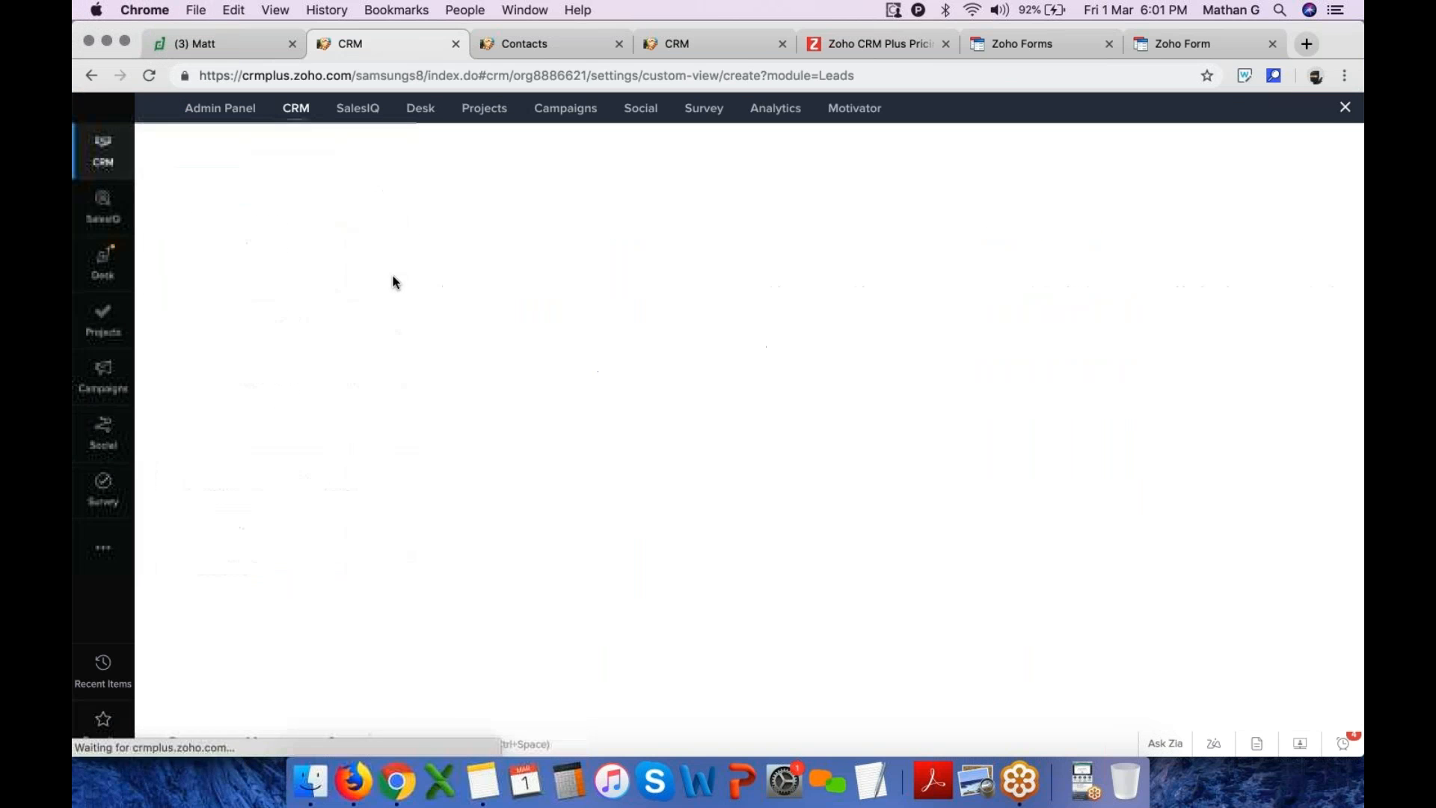
text(Uk leads)
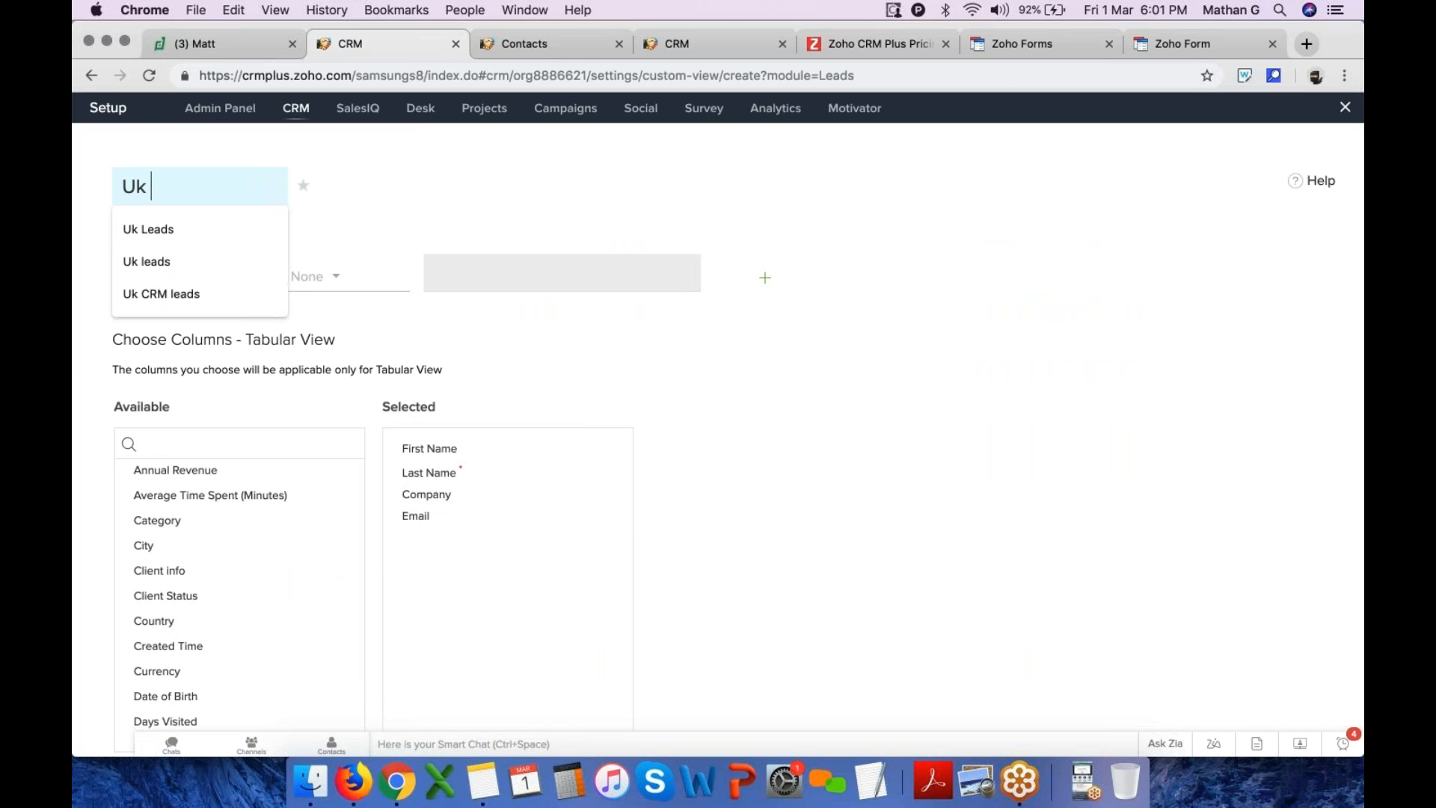
key(BackSpace)
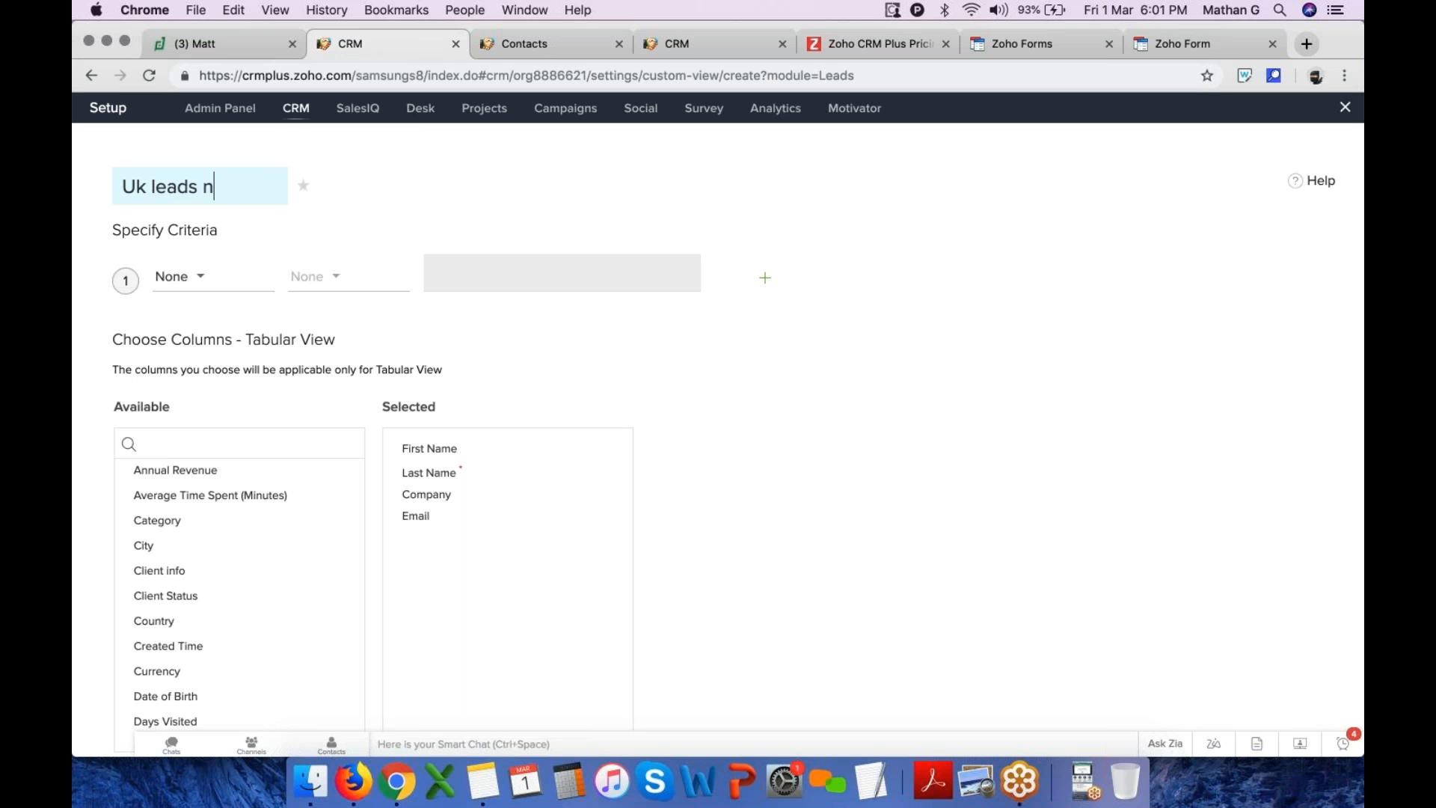
Set the view's criterion to Country is Uk
click(204, 278)
text(cou)
click(207, 343)
click(314, 277)
click(362, 344)
click(472, 262)
text(Uk)
Add Lead Owner, Lead Source, Lead Status and Country to the selected columns and save the view
click(314, 441)
text(lea)
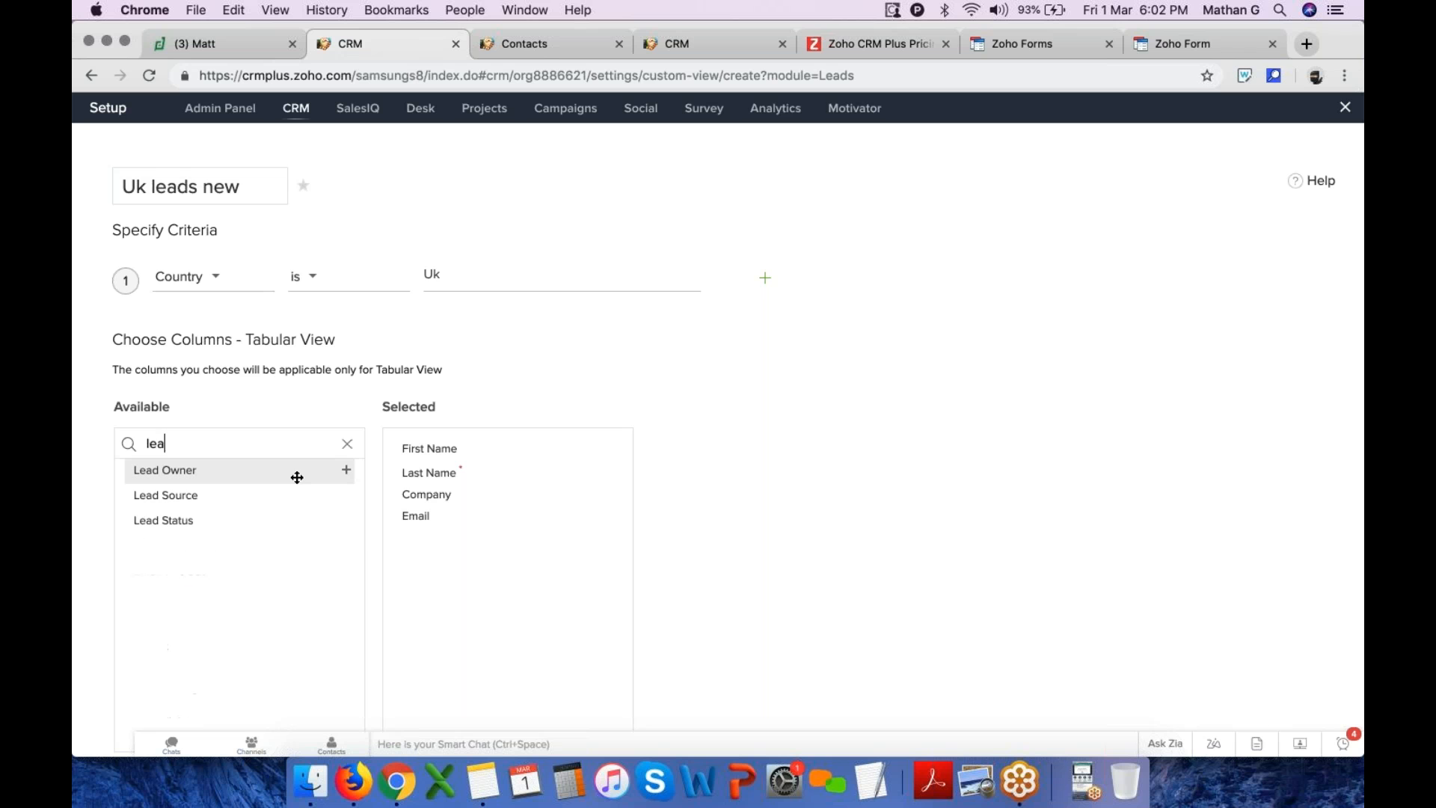
drag(222, 476, 509, 540)
drag(167, 474, 491, 565)
drag(289, 470, 509, 587)
drag(176, 432, 418, 598)
text(cou)
scroll(419, 598, down, 5)
click(154, 661)
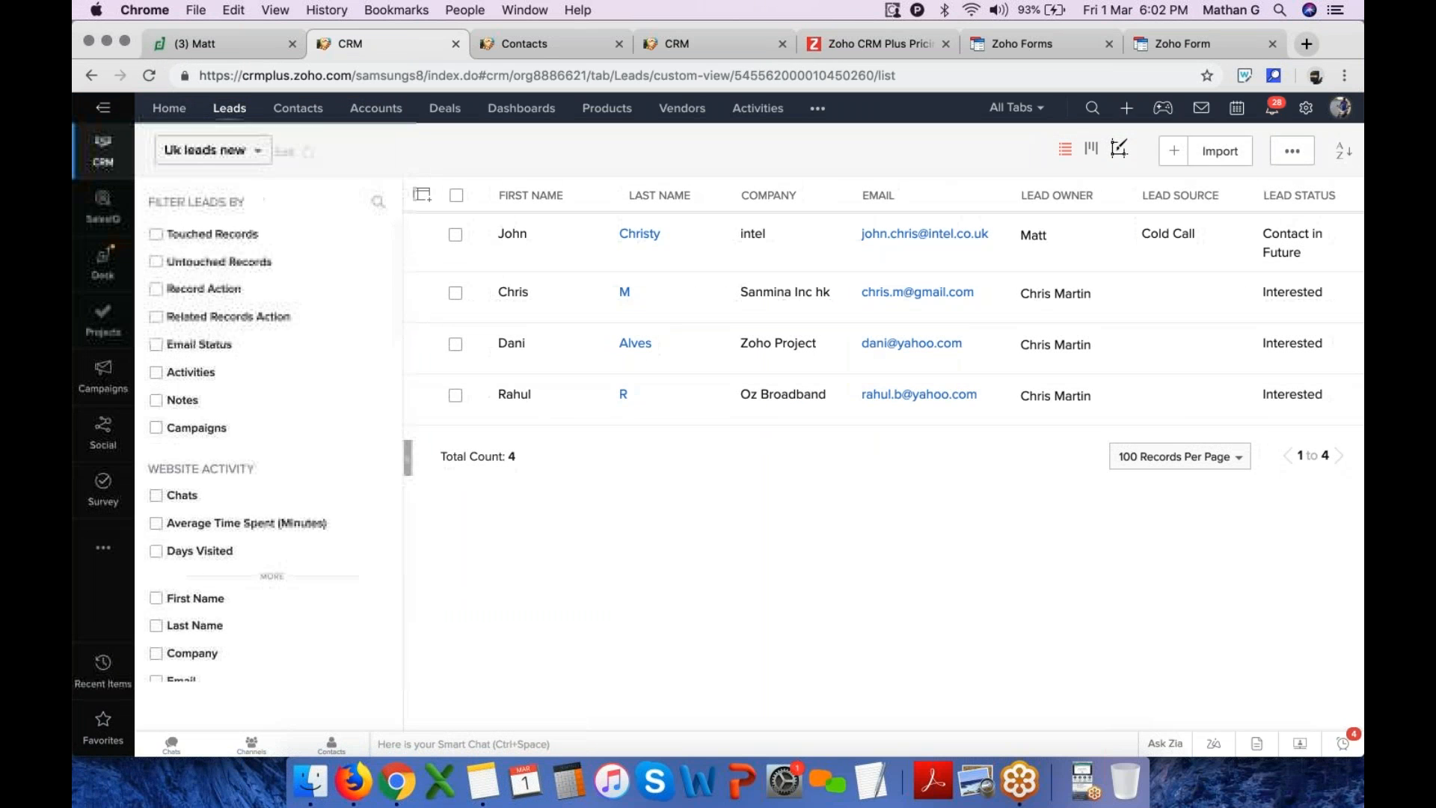
Review the records and columns shown in the Uk leads new view
click(237, 153)
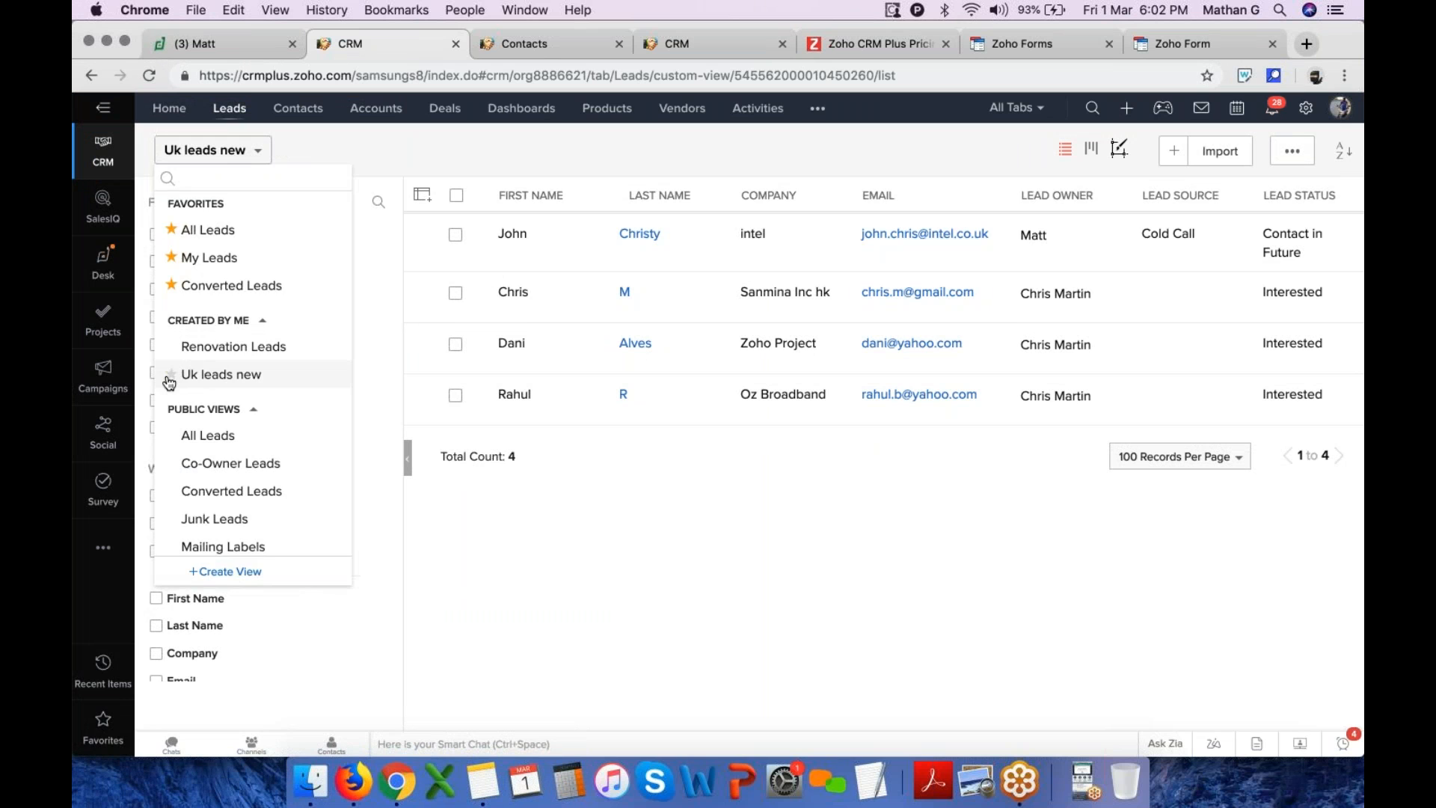
click(210, 383)
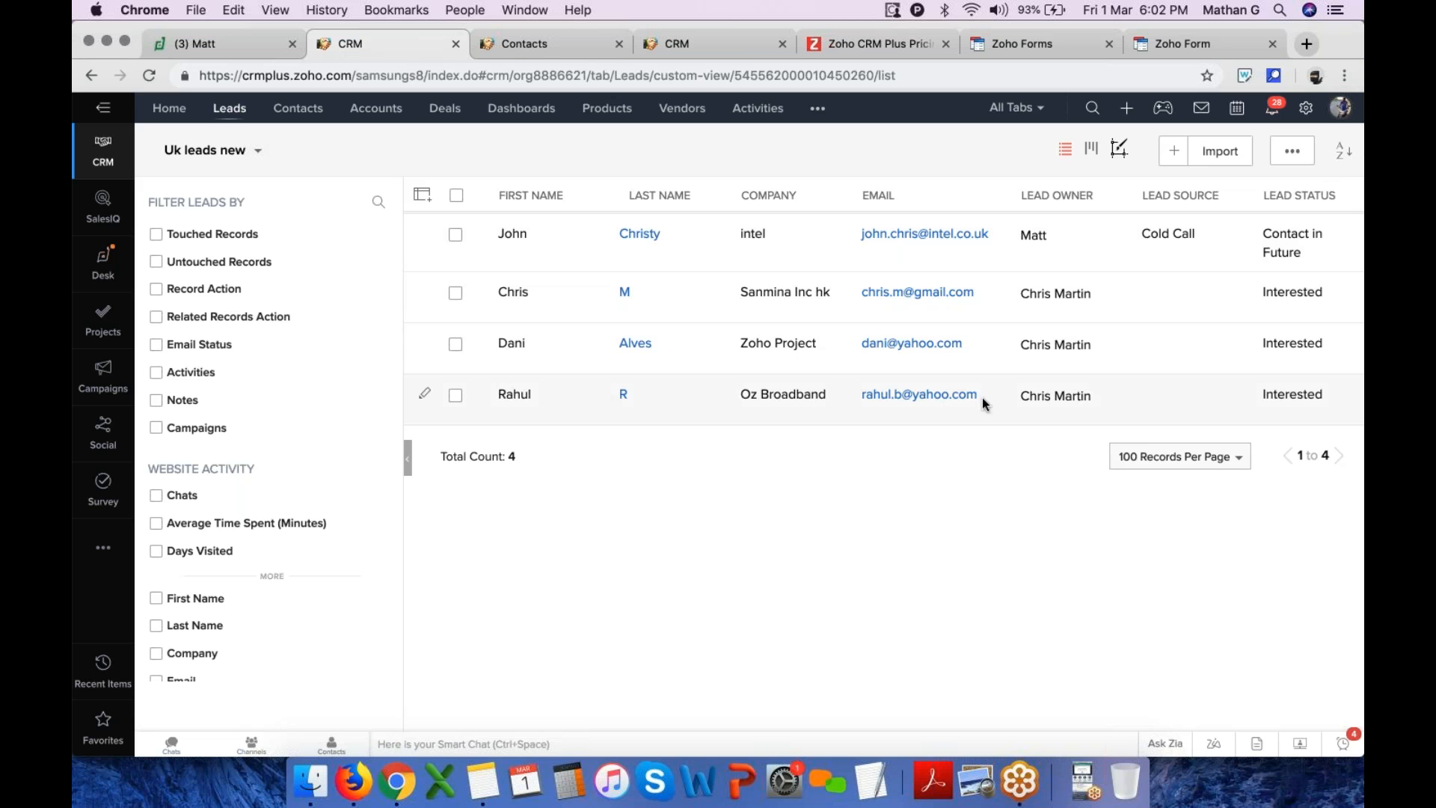
scroll(1085, 292, right, 5)
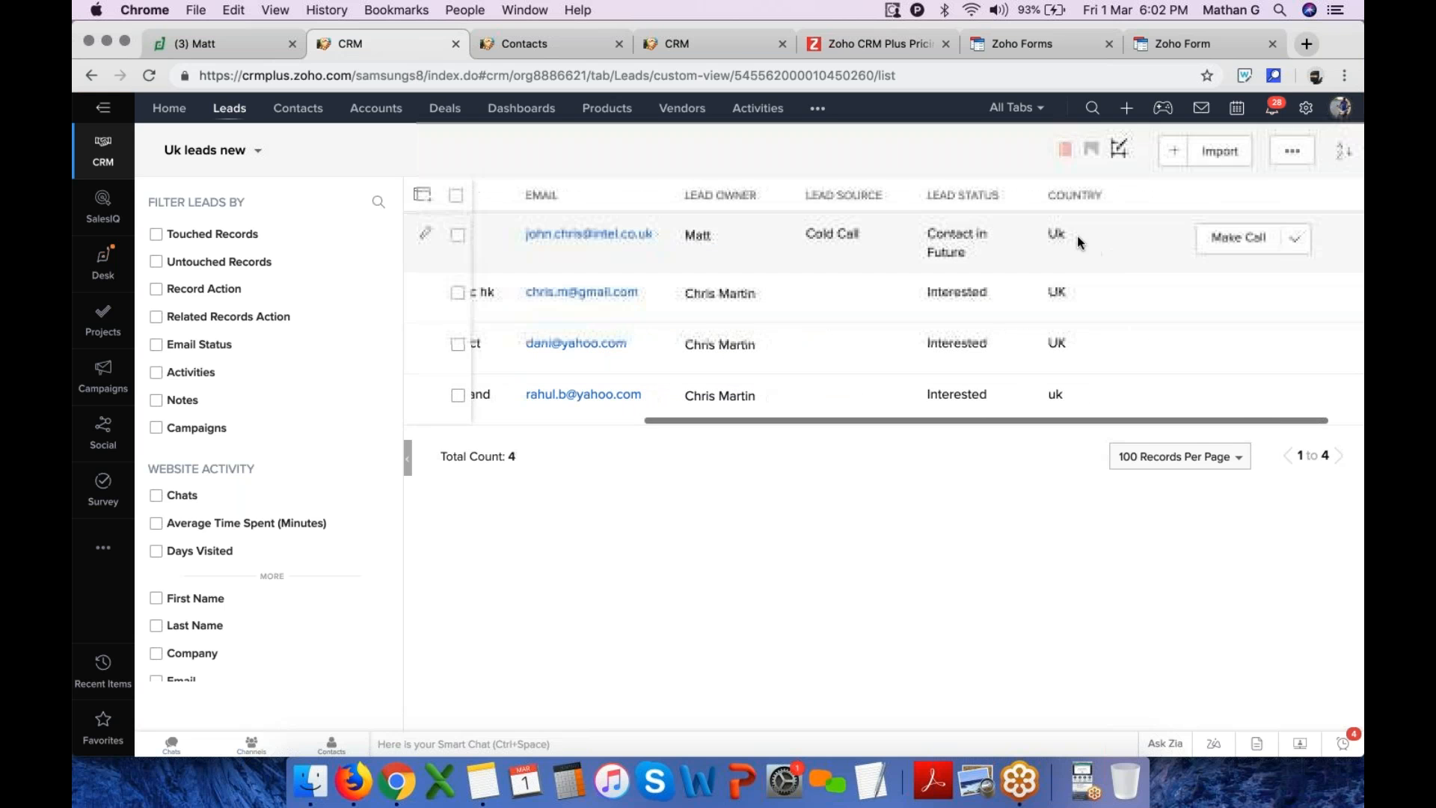
scroll(1073, 253, left, 5)
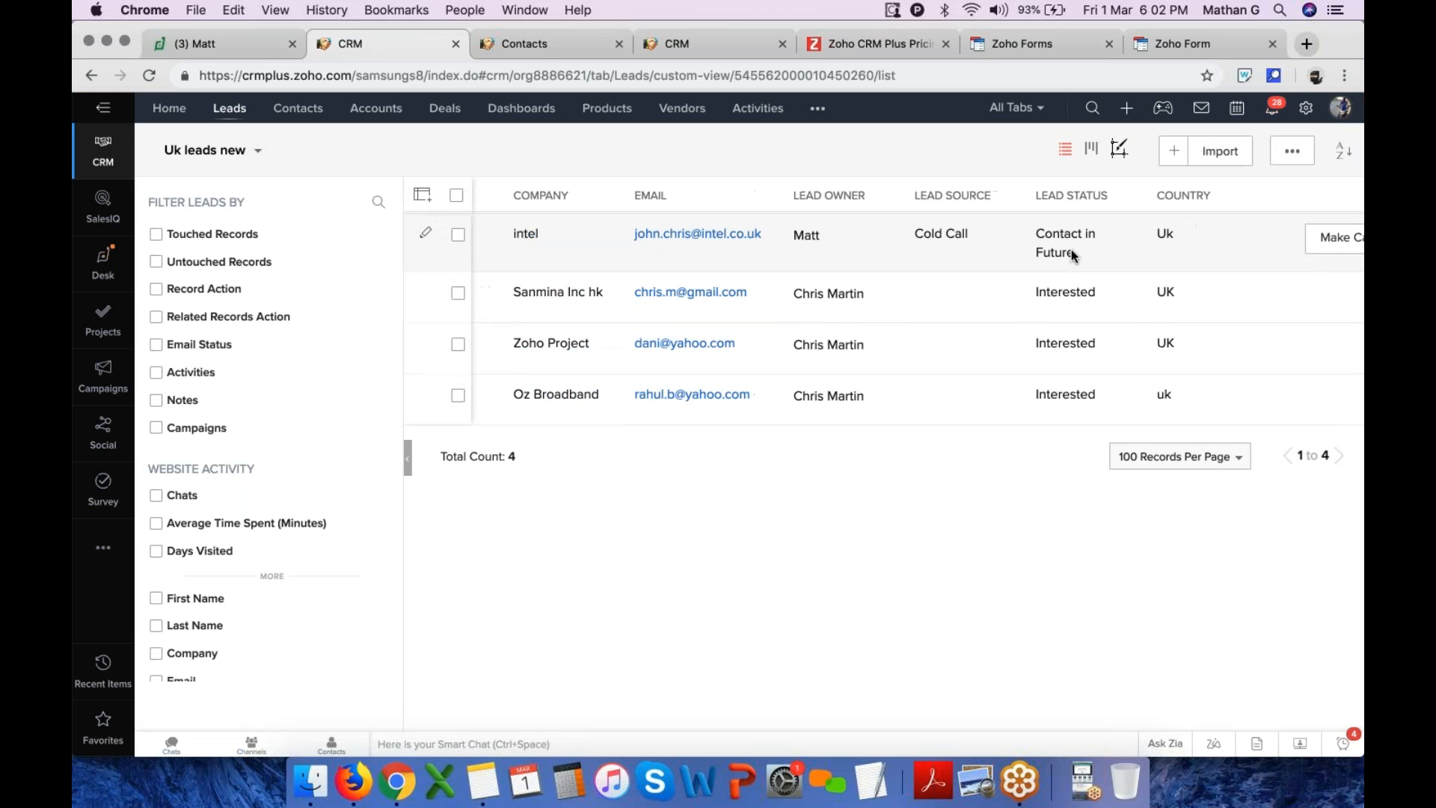
click(456, 196)
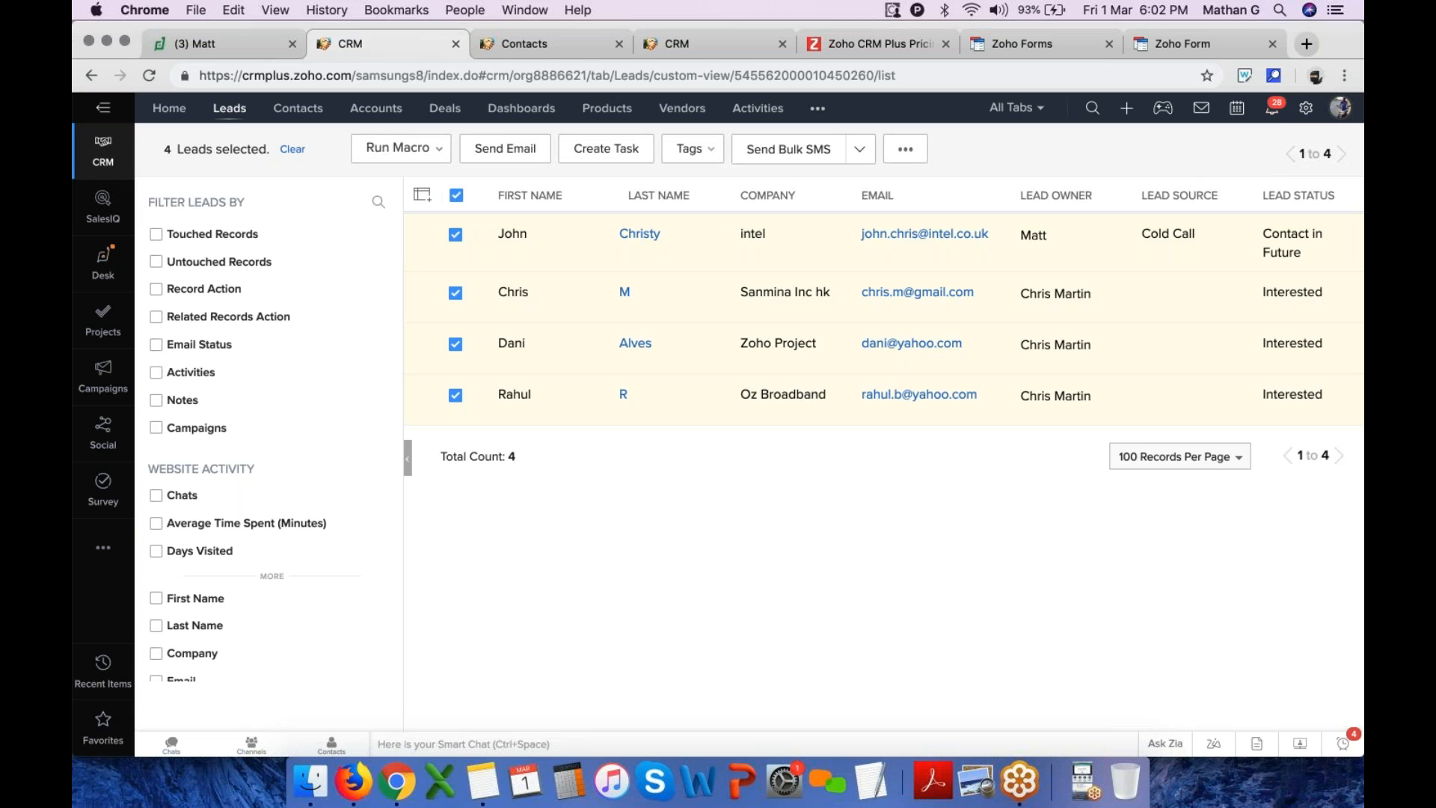
click(906, 149)
click(958, 238)
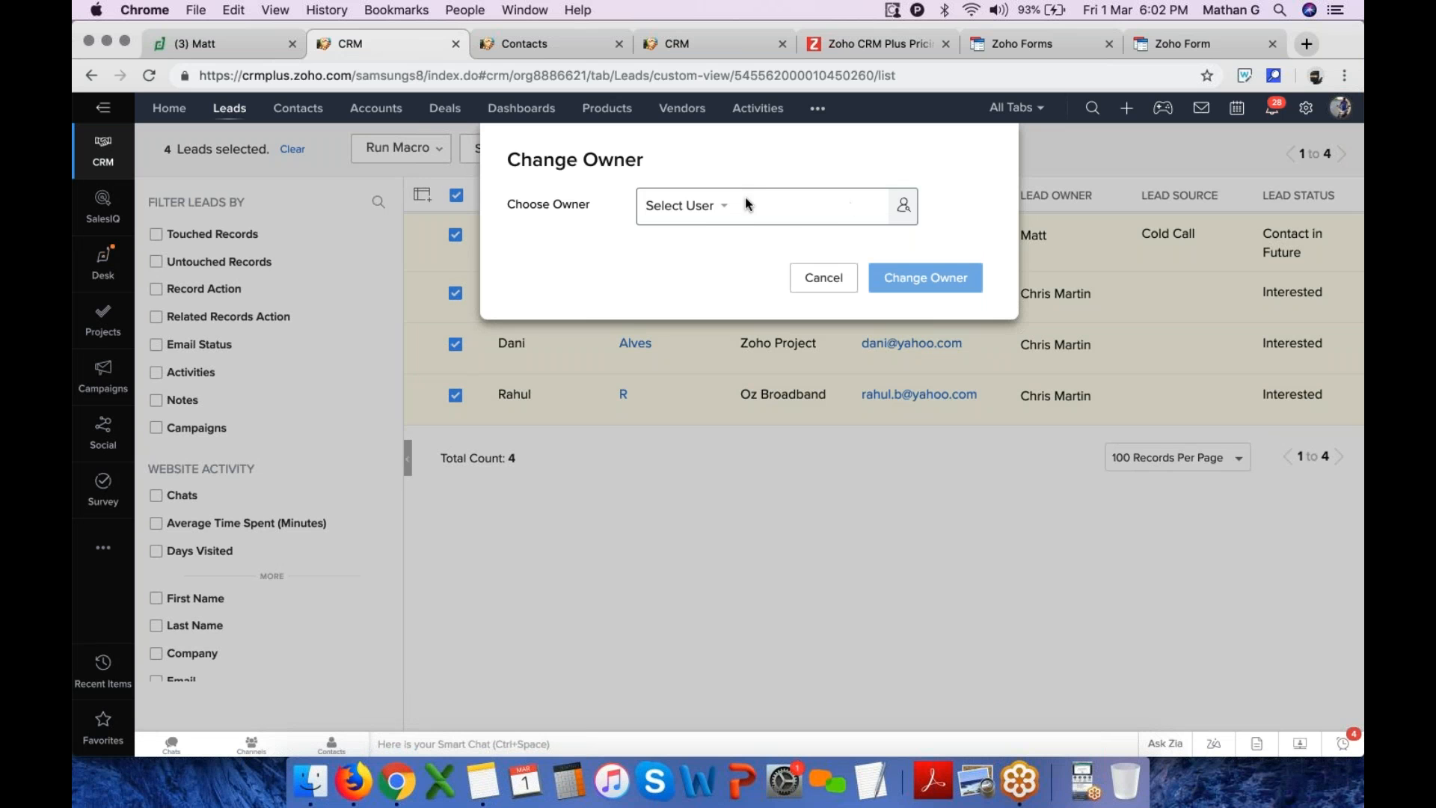
click(905, 207)
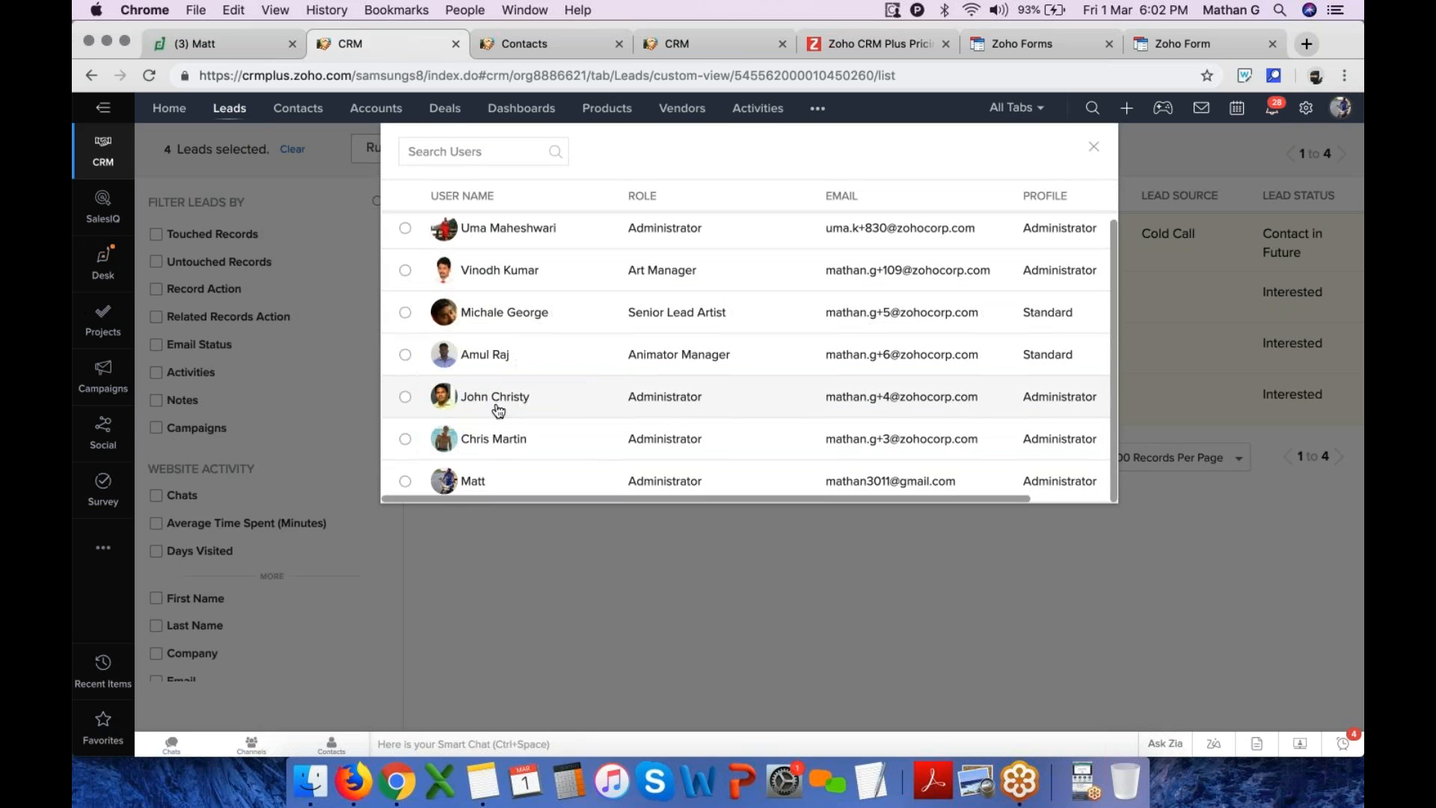
click(405, 445)
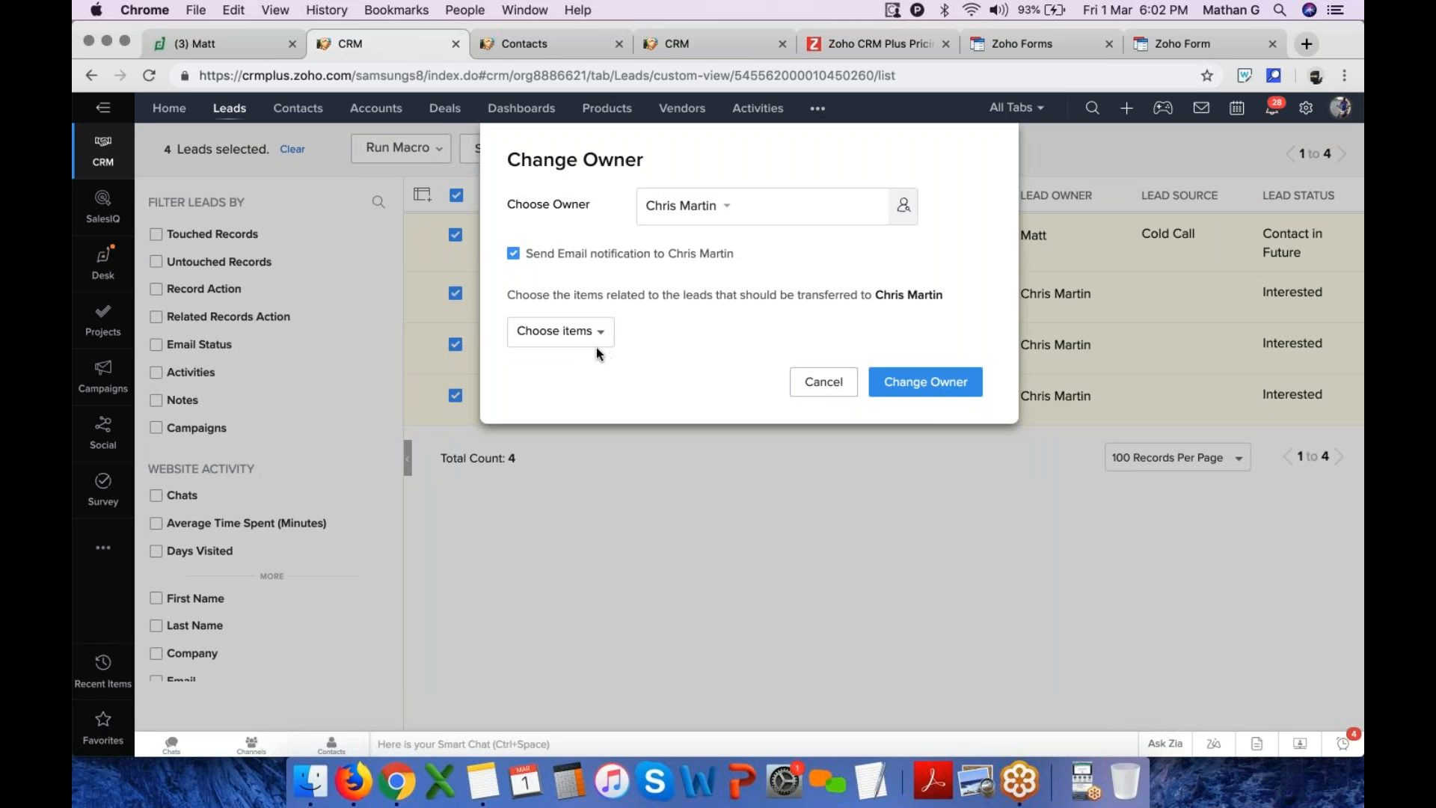
click(966, 374)
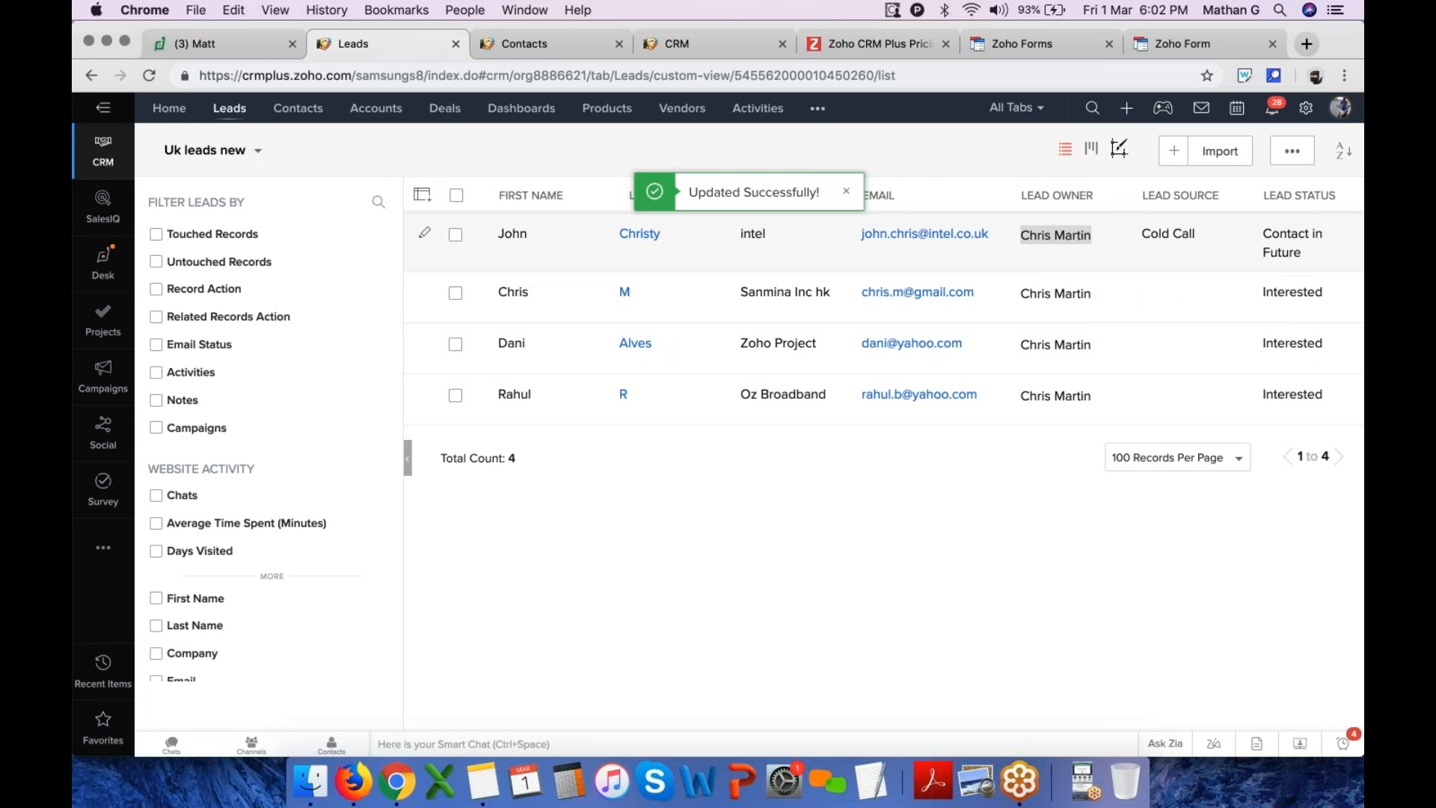
Send a mass email to all four selected leads using the BCA Course details template
click(456, 196)
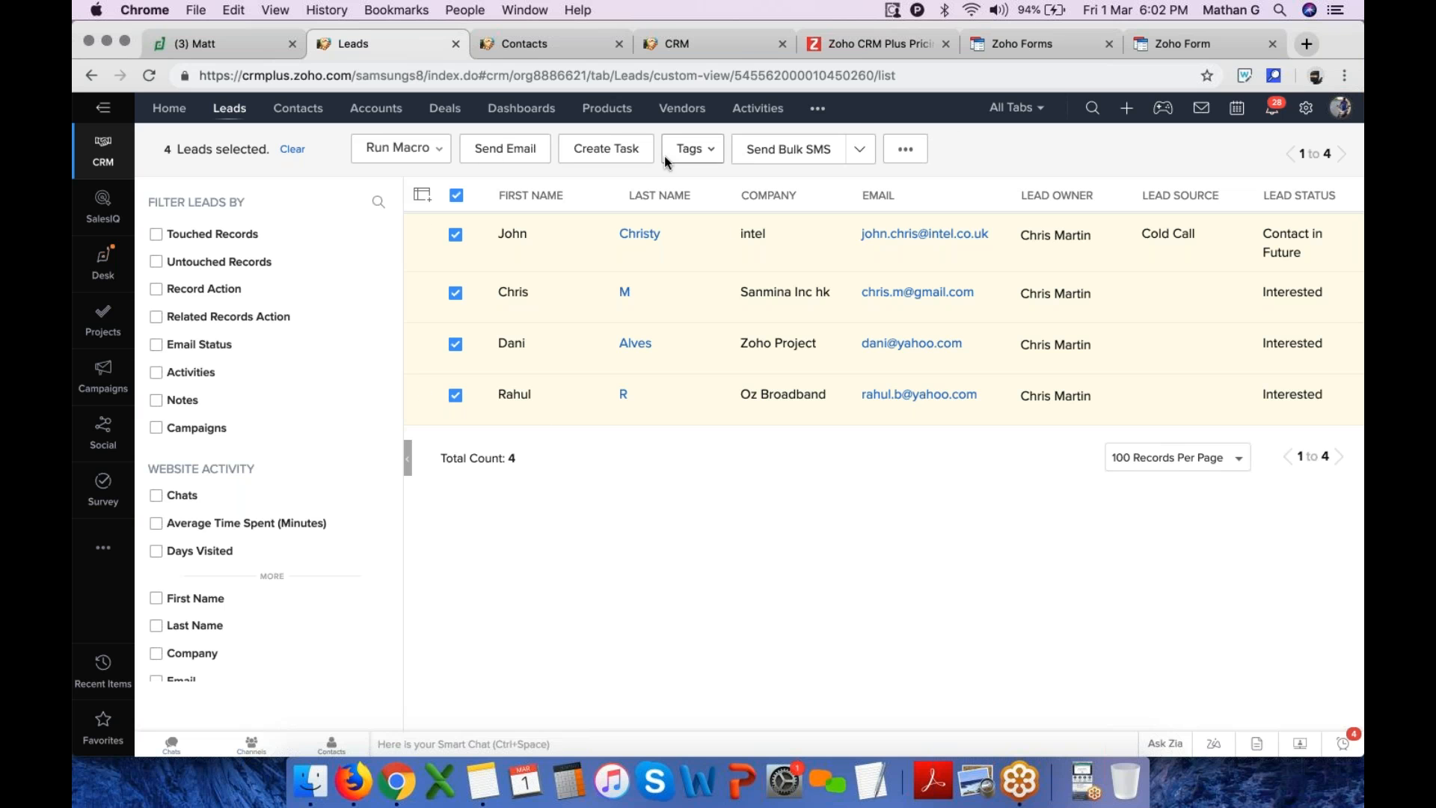
click(505, 148)
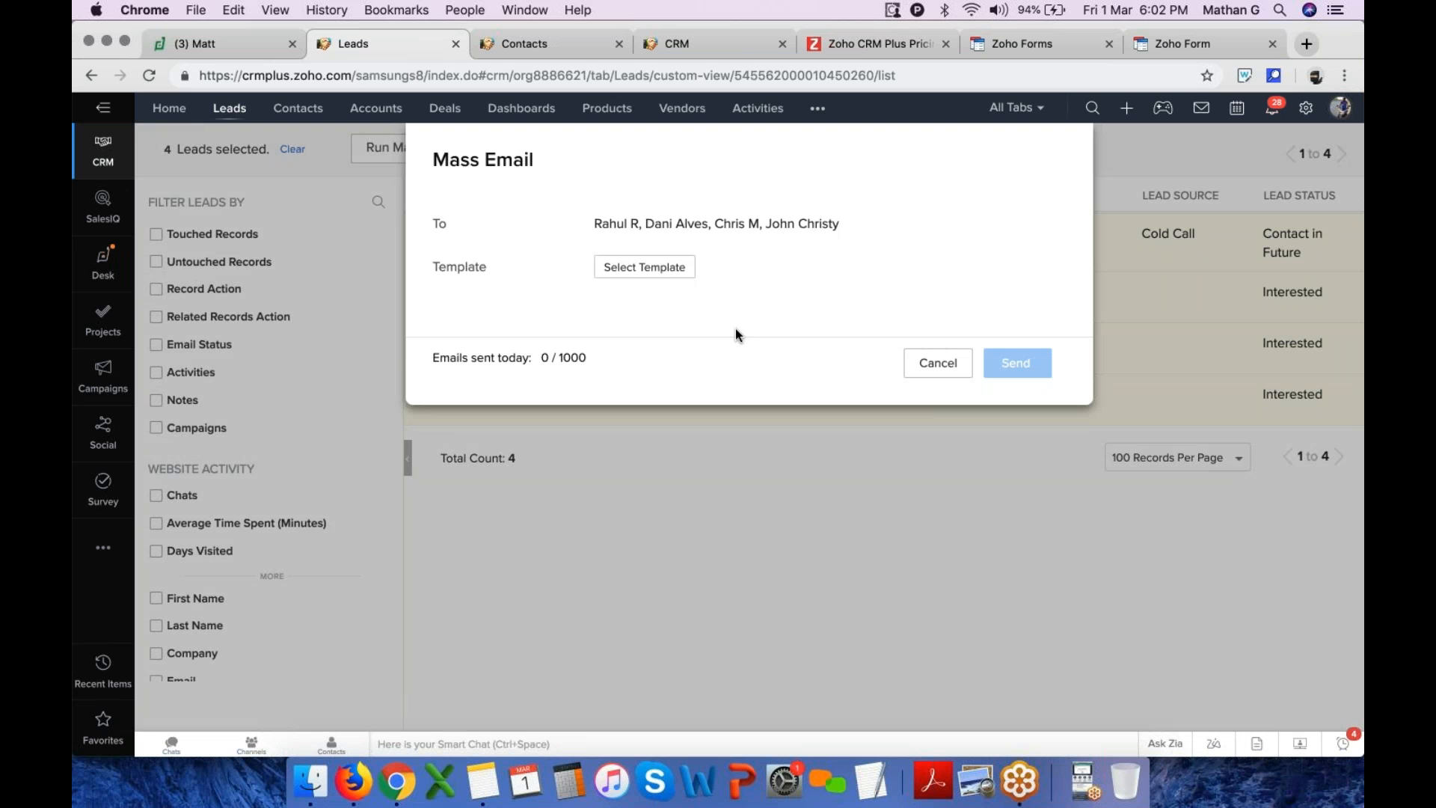
click(626, 273)
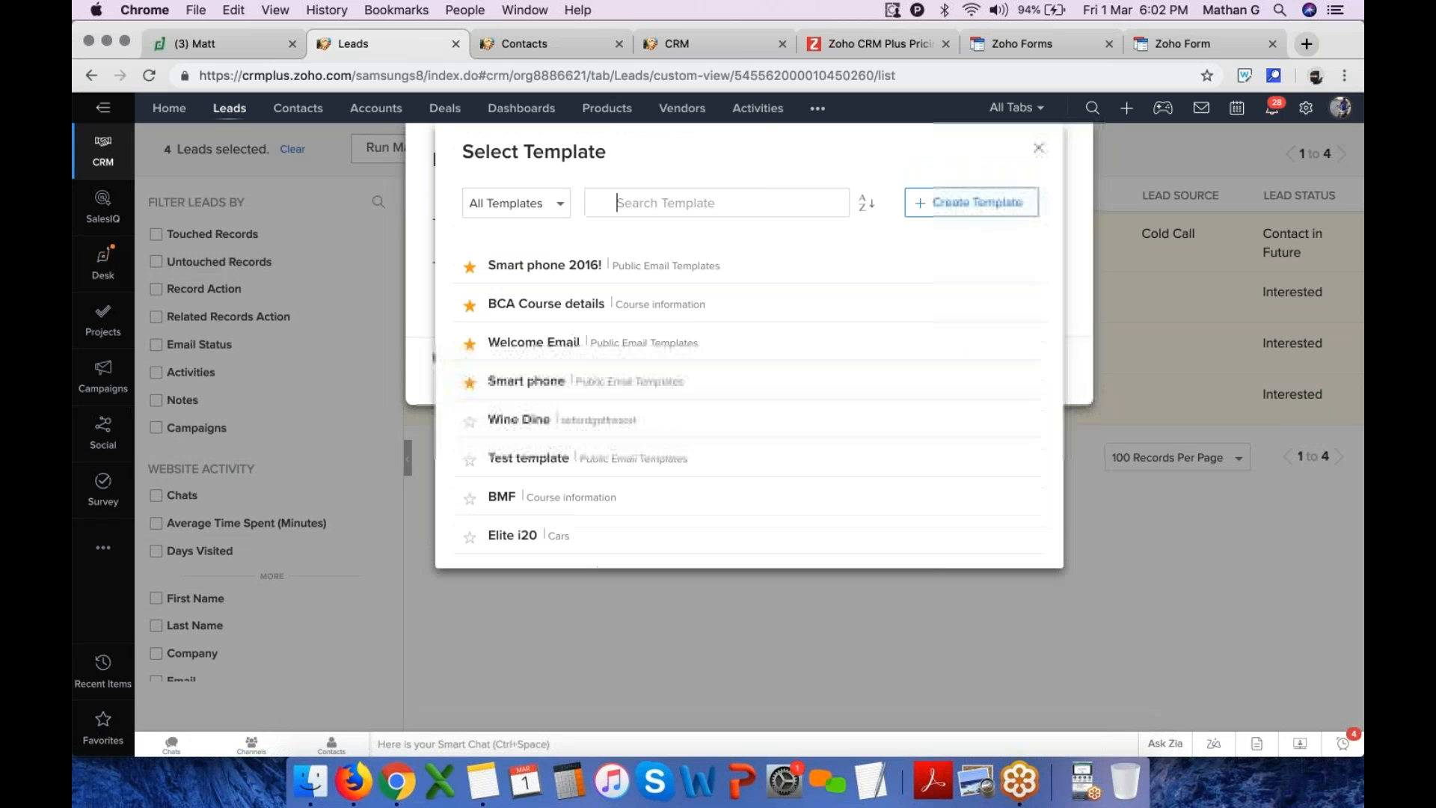
click(511, 297)
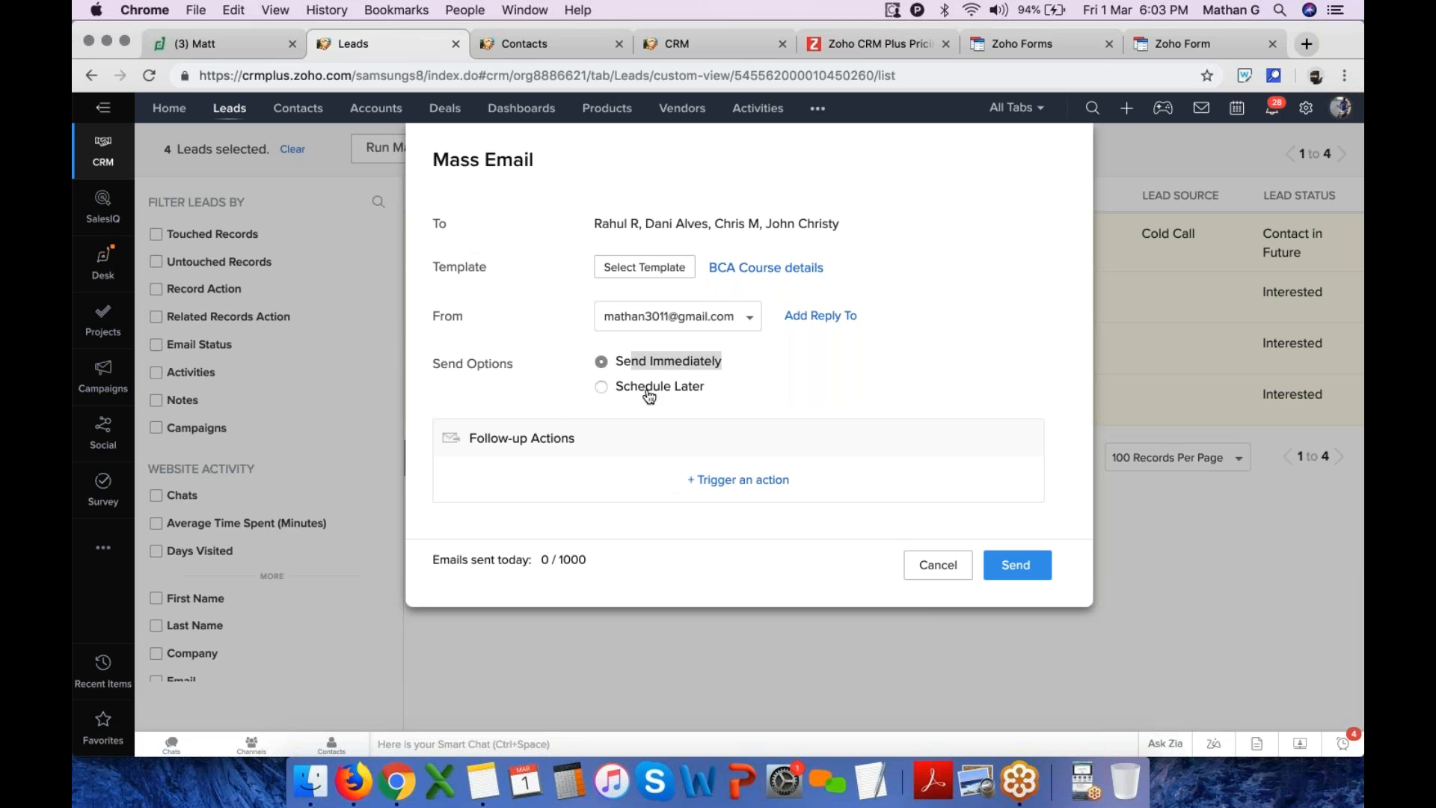
click(1039, 567)
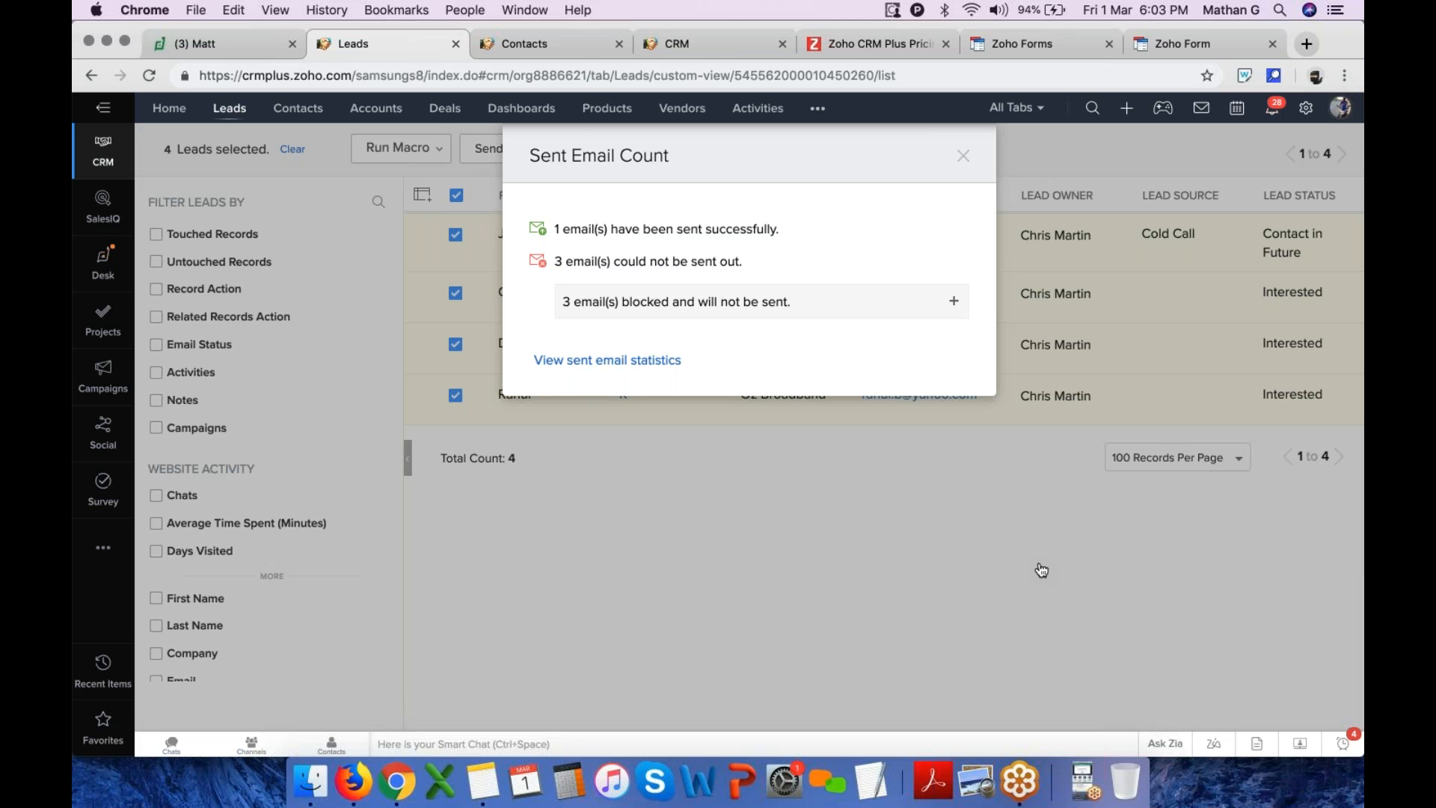
click(964, 159)
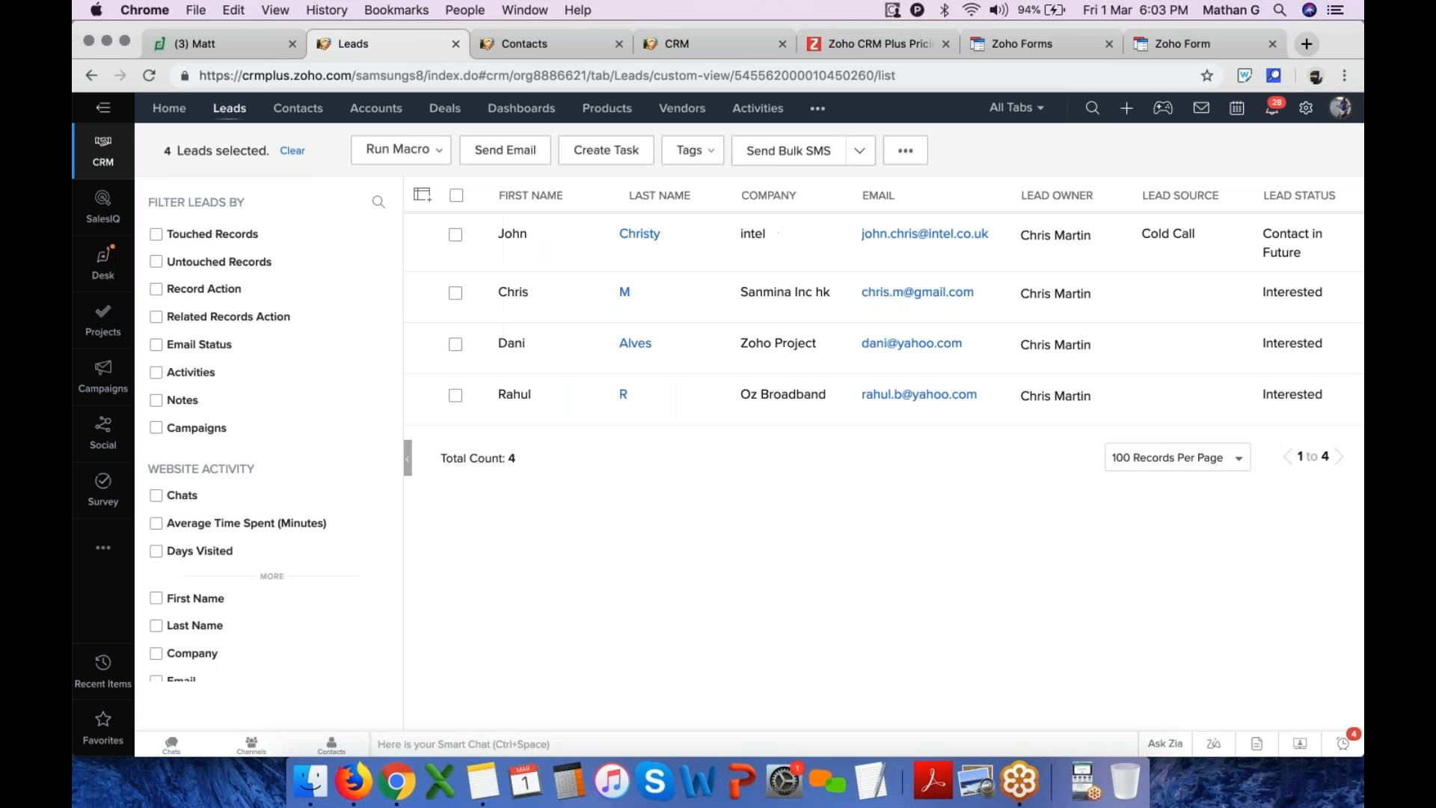
click(224, 106)
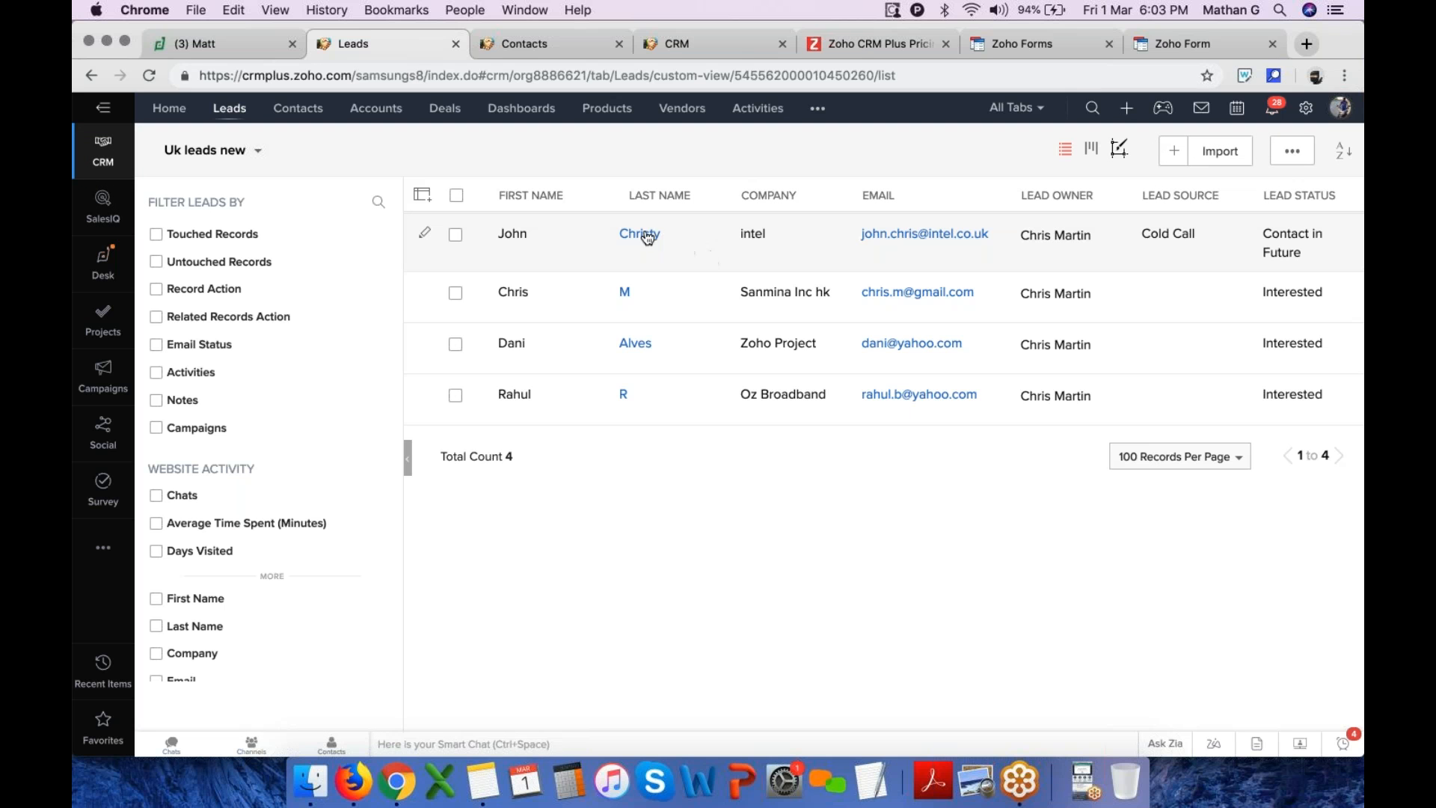
click(638, 237)
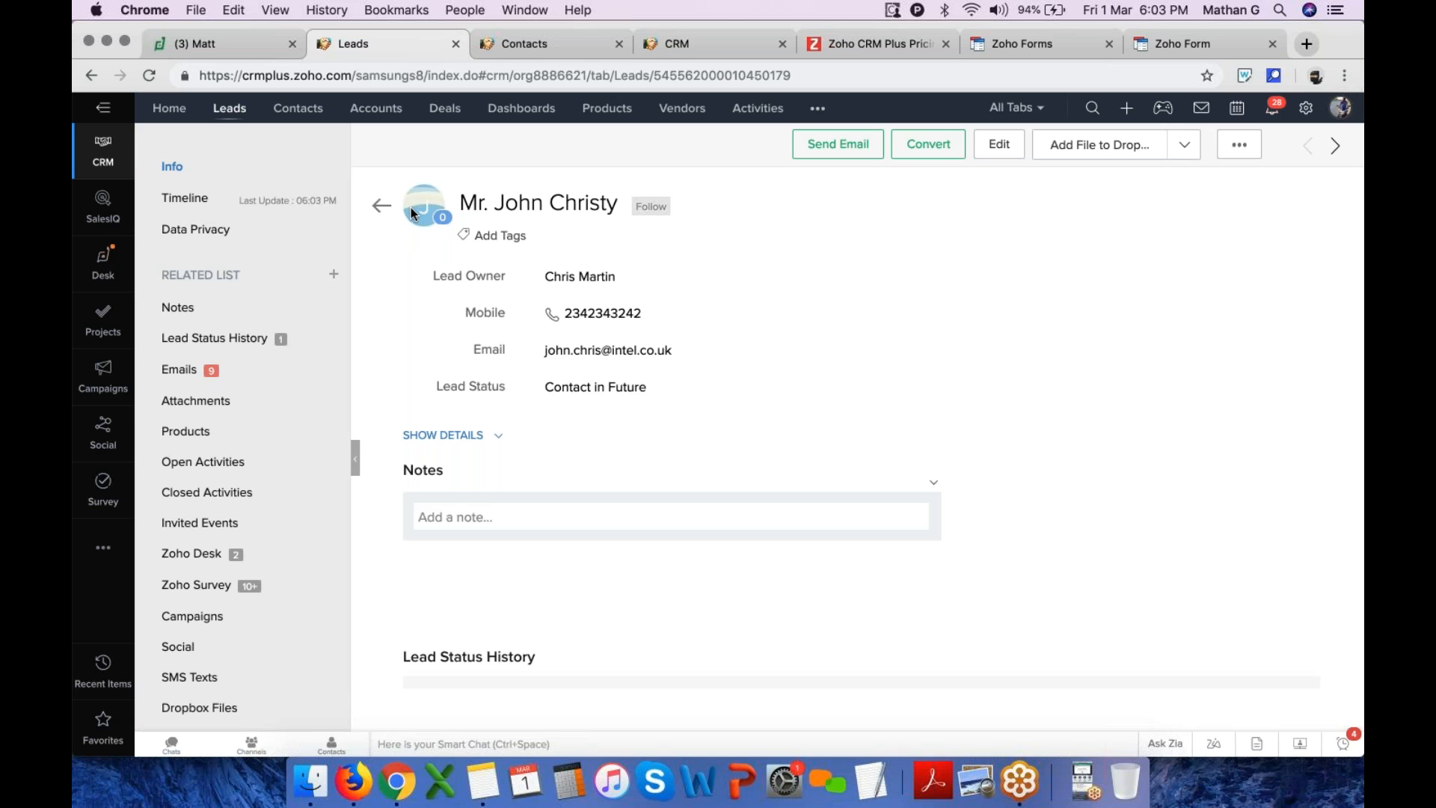
scroll(484, 254, down, 1)
scroll(484, 257, up, 1)
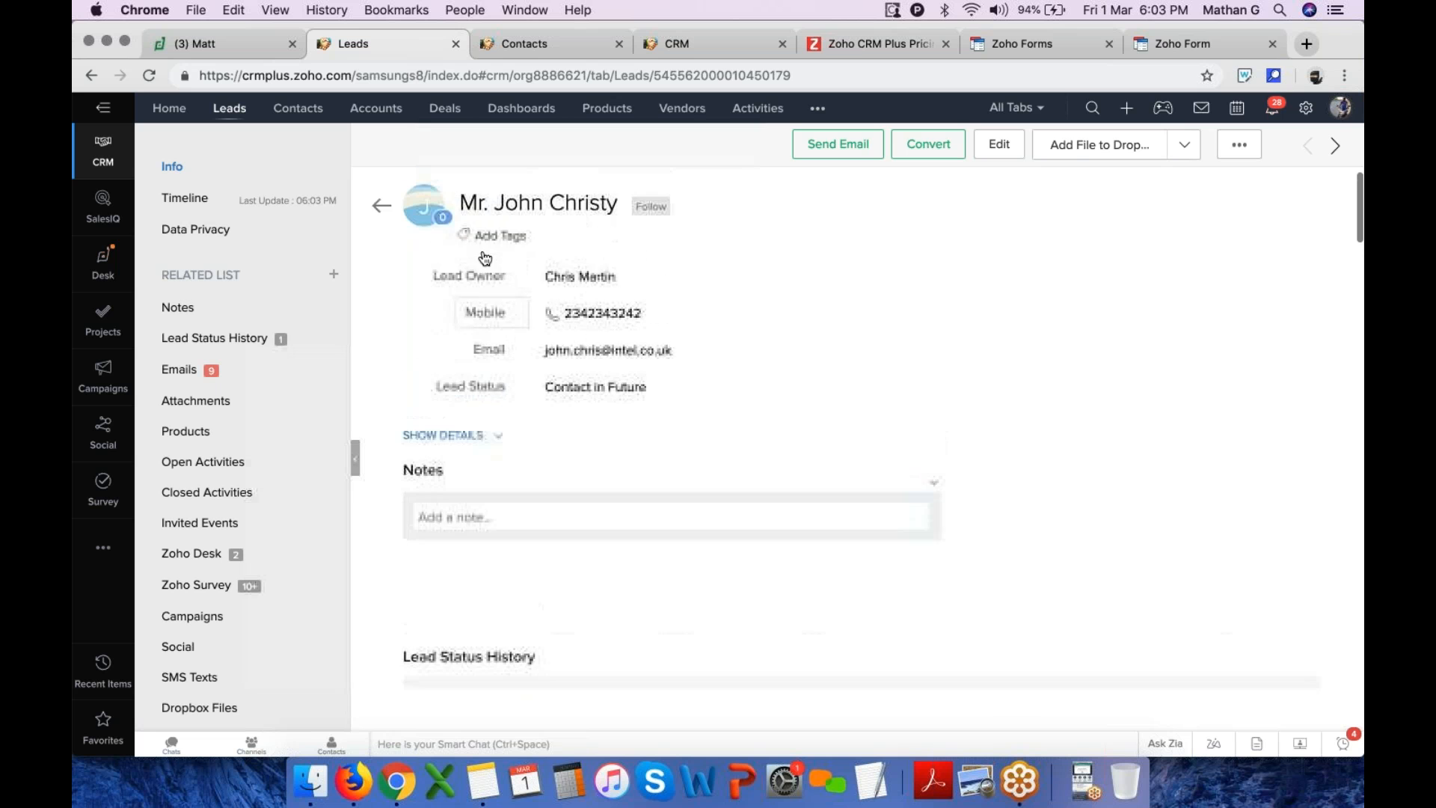
scroll(658, 449, down, 2)
scroll(601, 450, up, 2)
click(468, 436)
scroll(712, 519, down, 5)
scroll(712, 522, down, 4)
scroll(712, 522, up, 10)
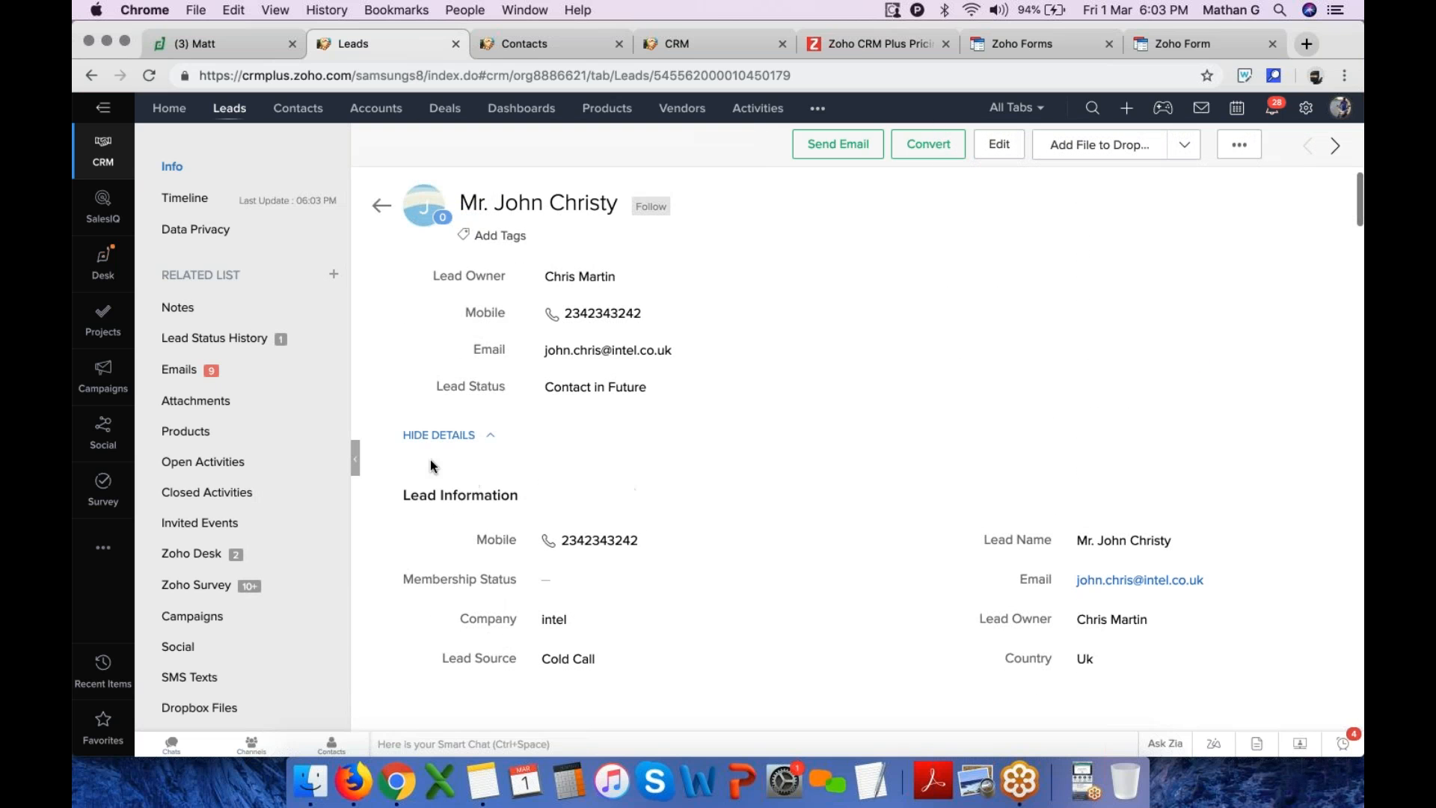
click(424, 437)
drag(425, 278, 724, 392)
click(725, 481)
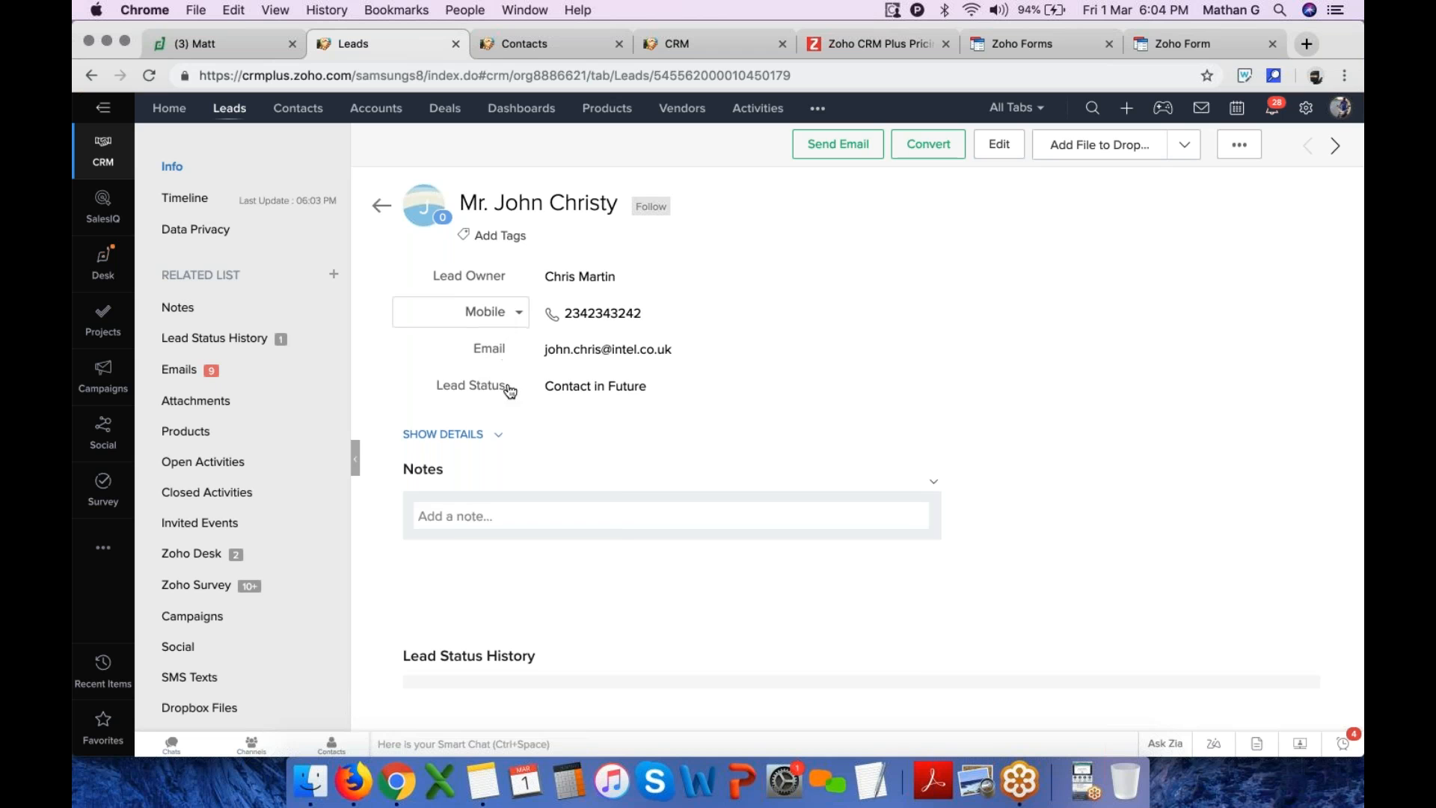
click(514, 329)
scroll(496, 419, down, 1)
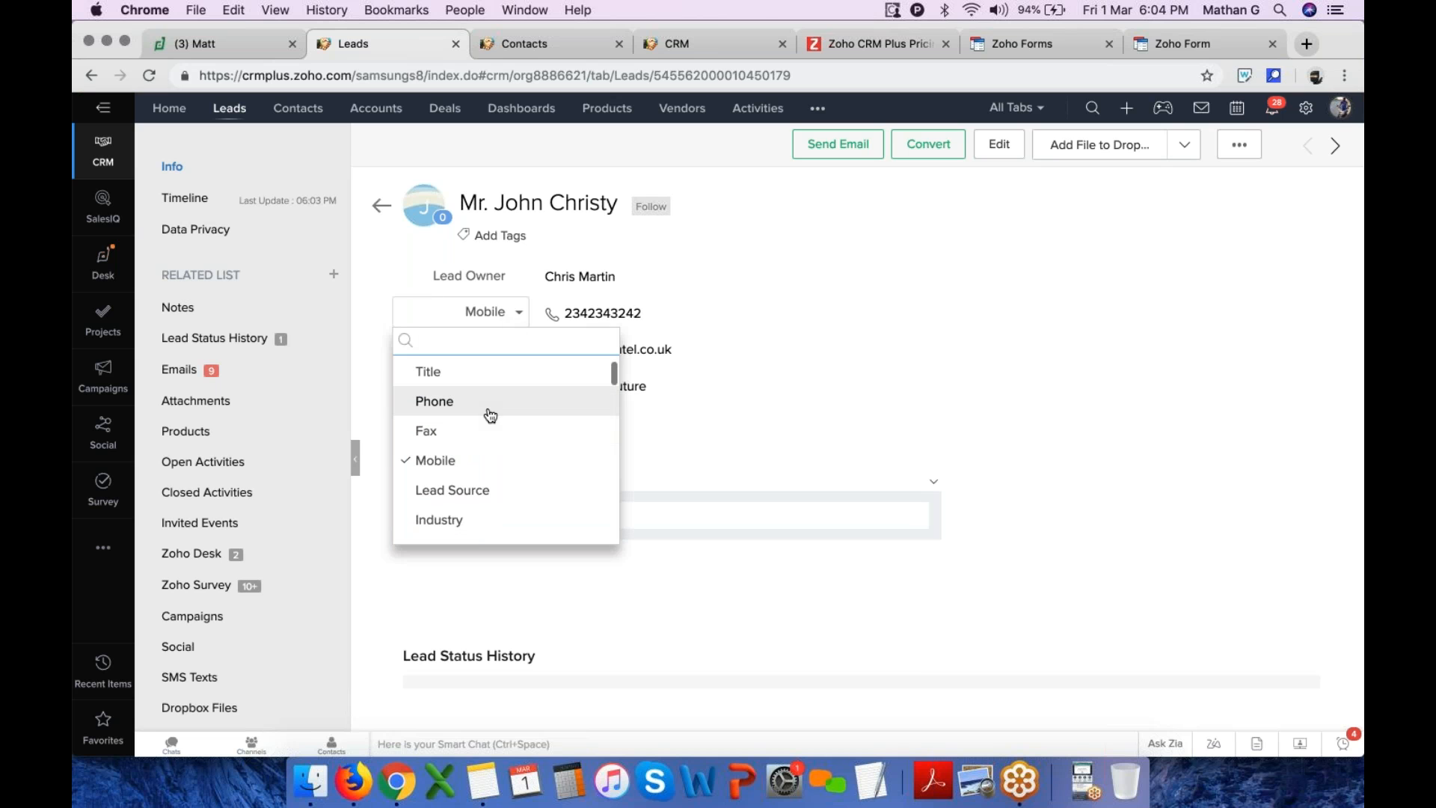
click(744, 359)
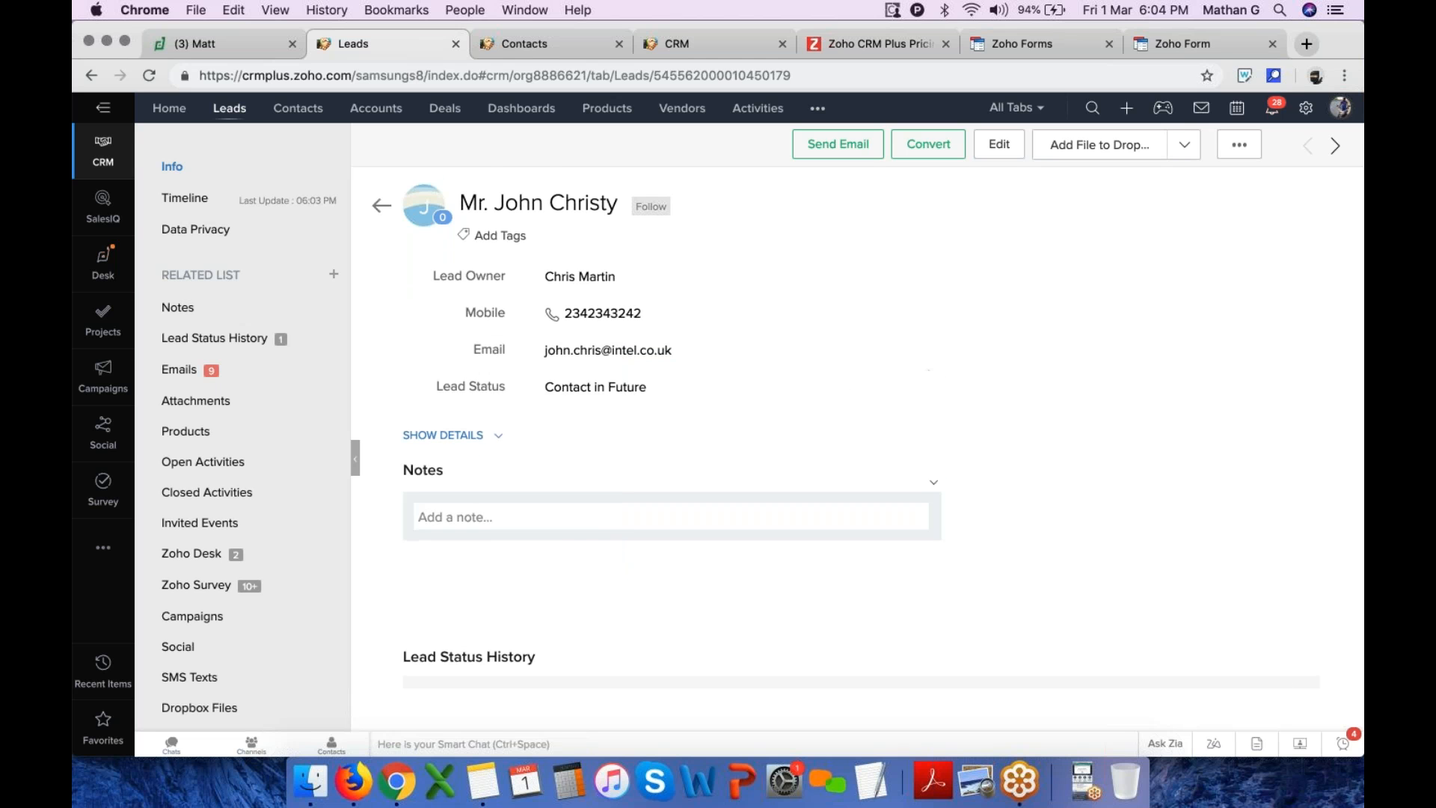
scroll(845, 379, down, 2)
scroll(546, 420, down, 3)
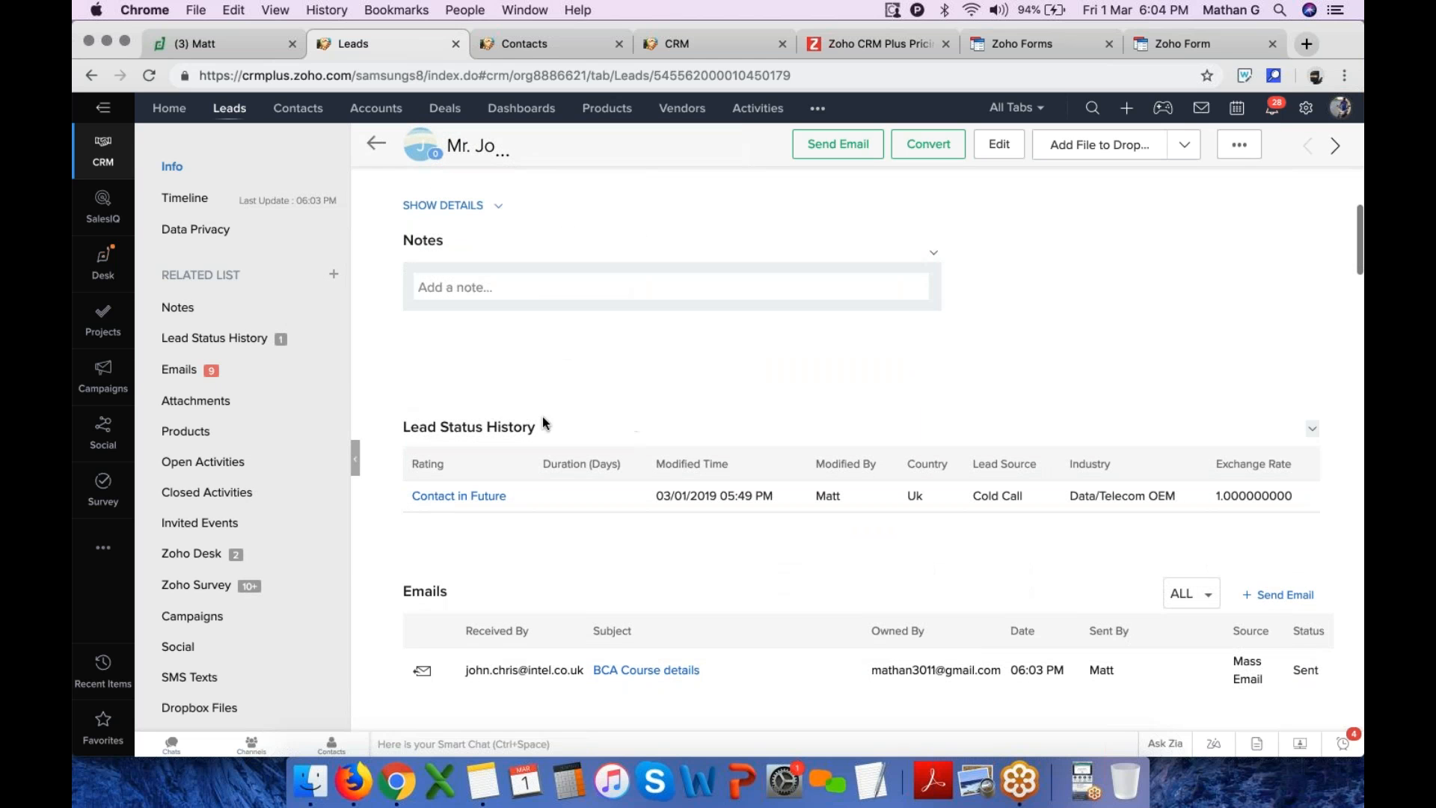
scroll(420, 275, up, 1)
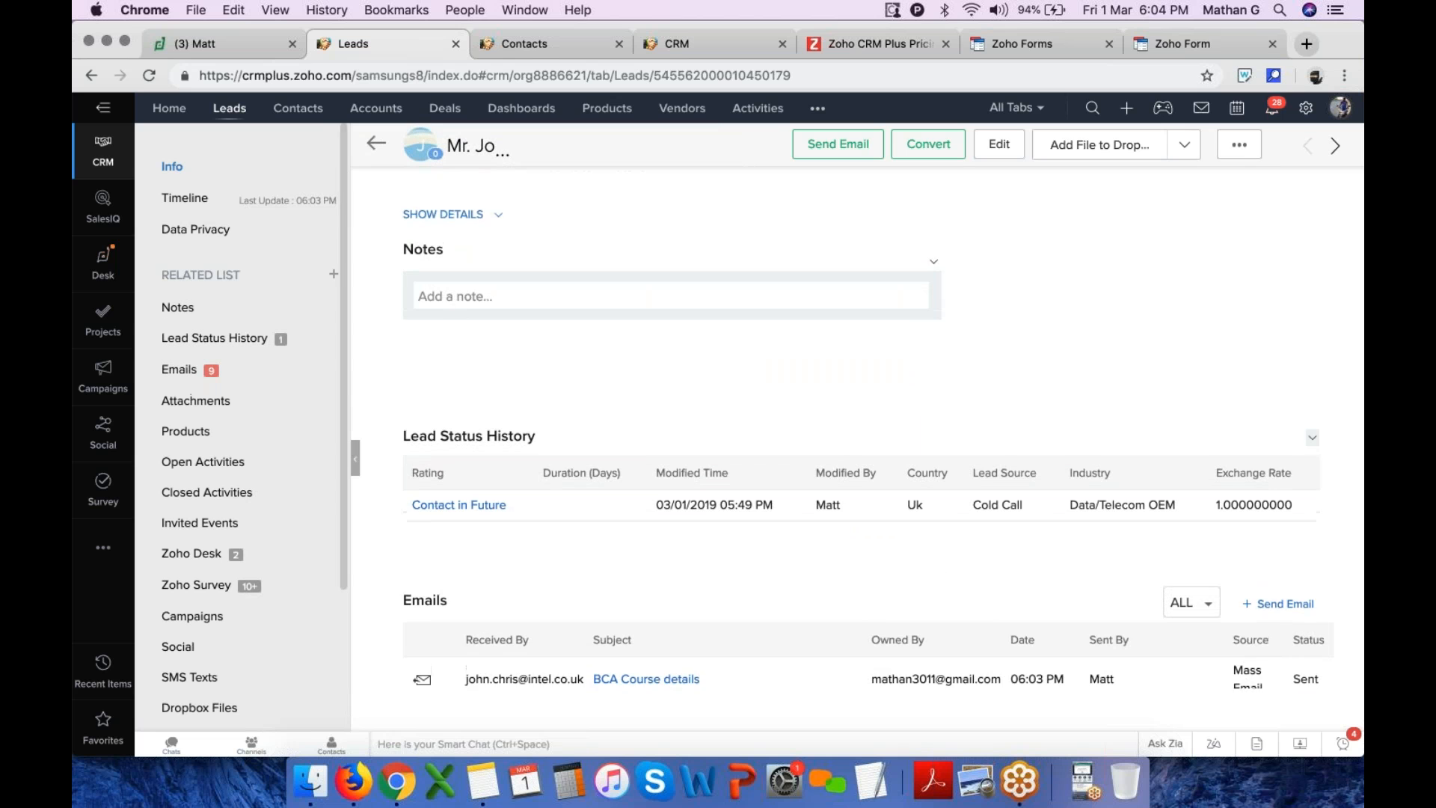
scroll(484, 291, up, 3)
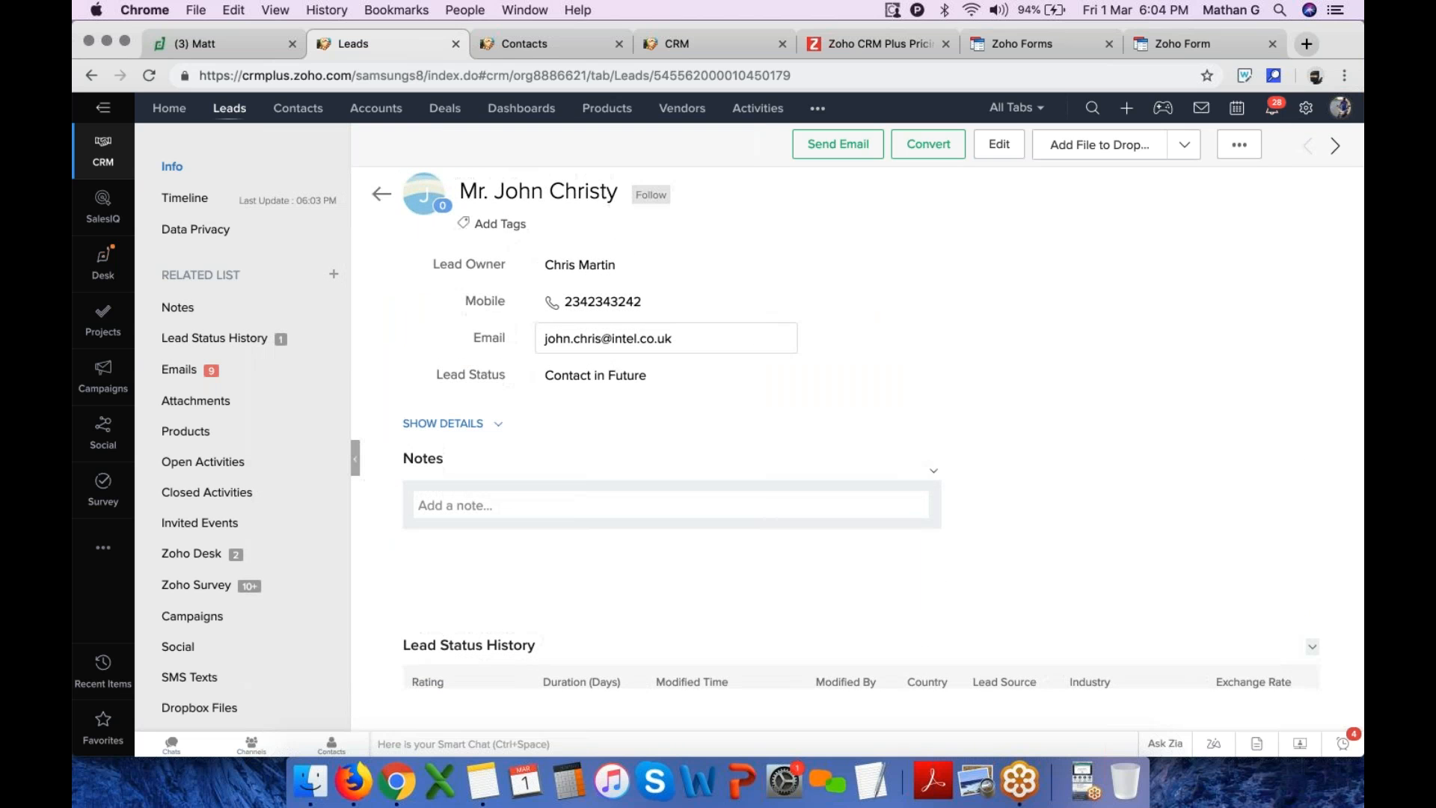
click(477, 505)
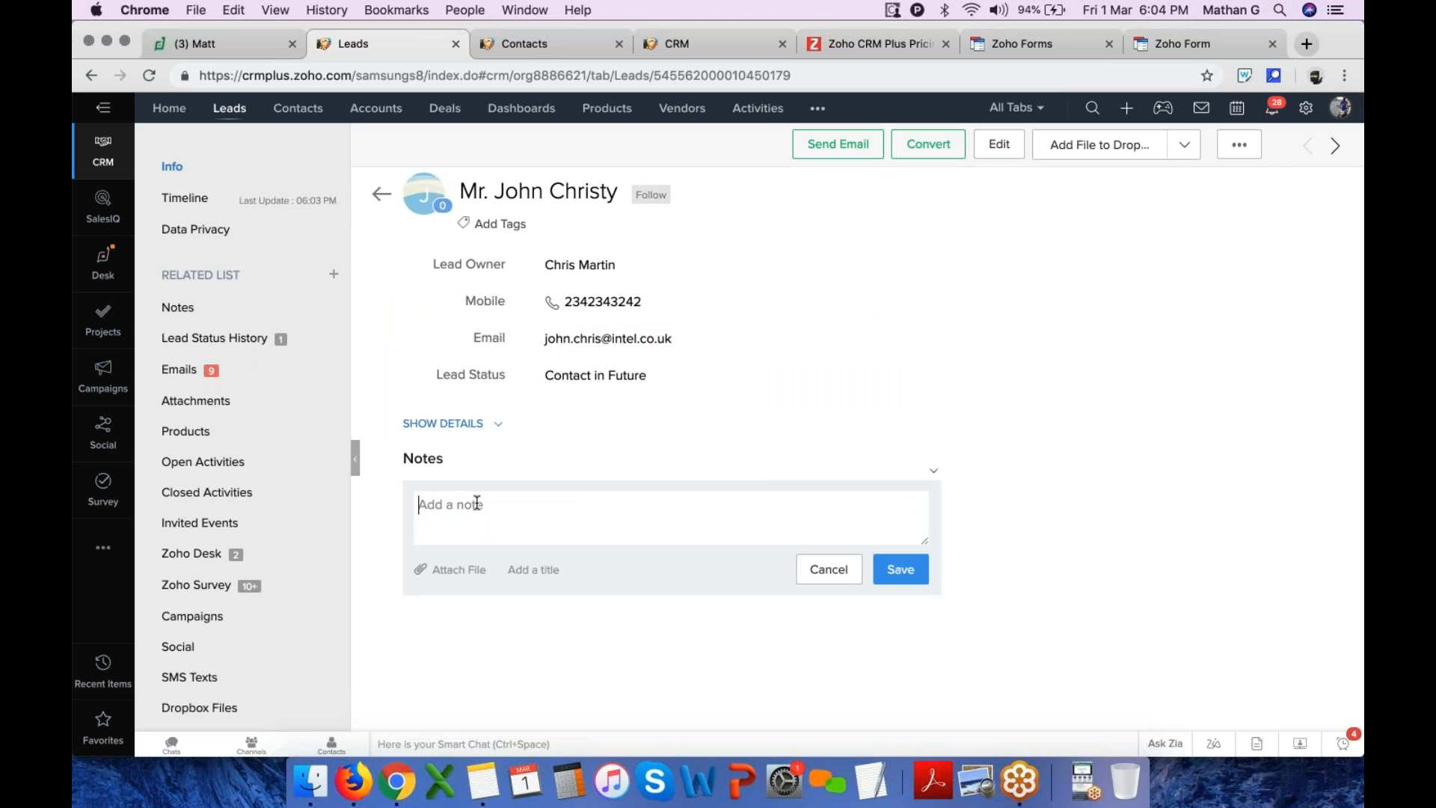
text(@c)
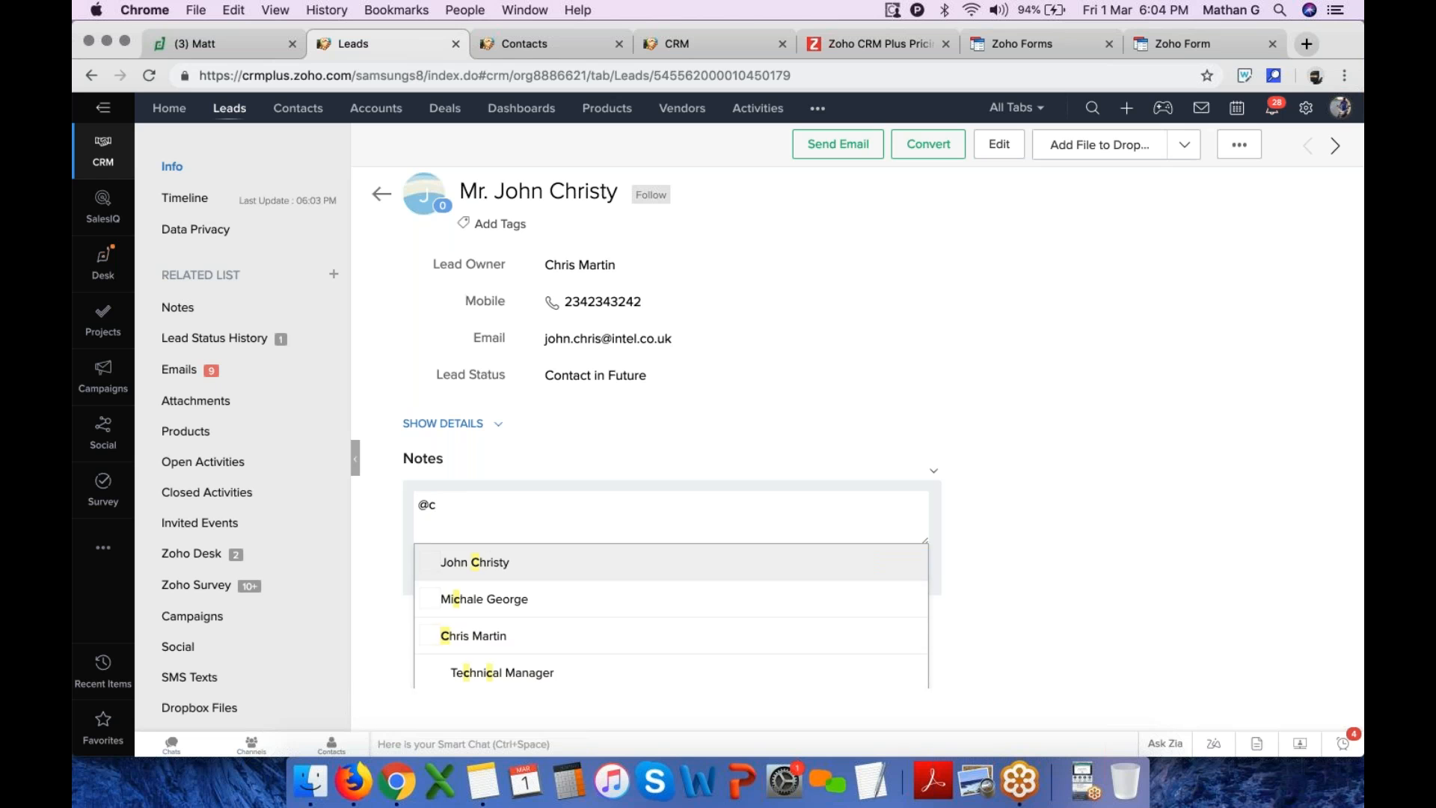
key(Down)
key(Return)
text(Plz call on time)
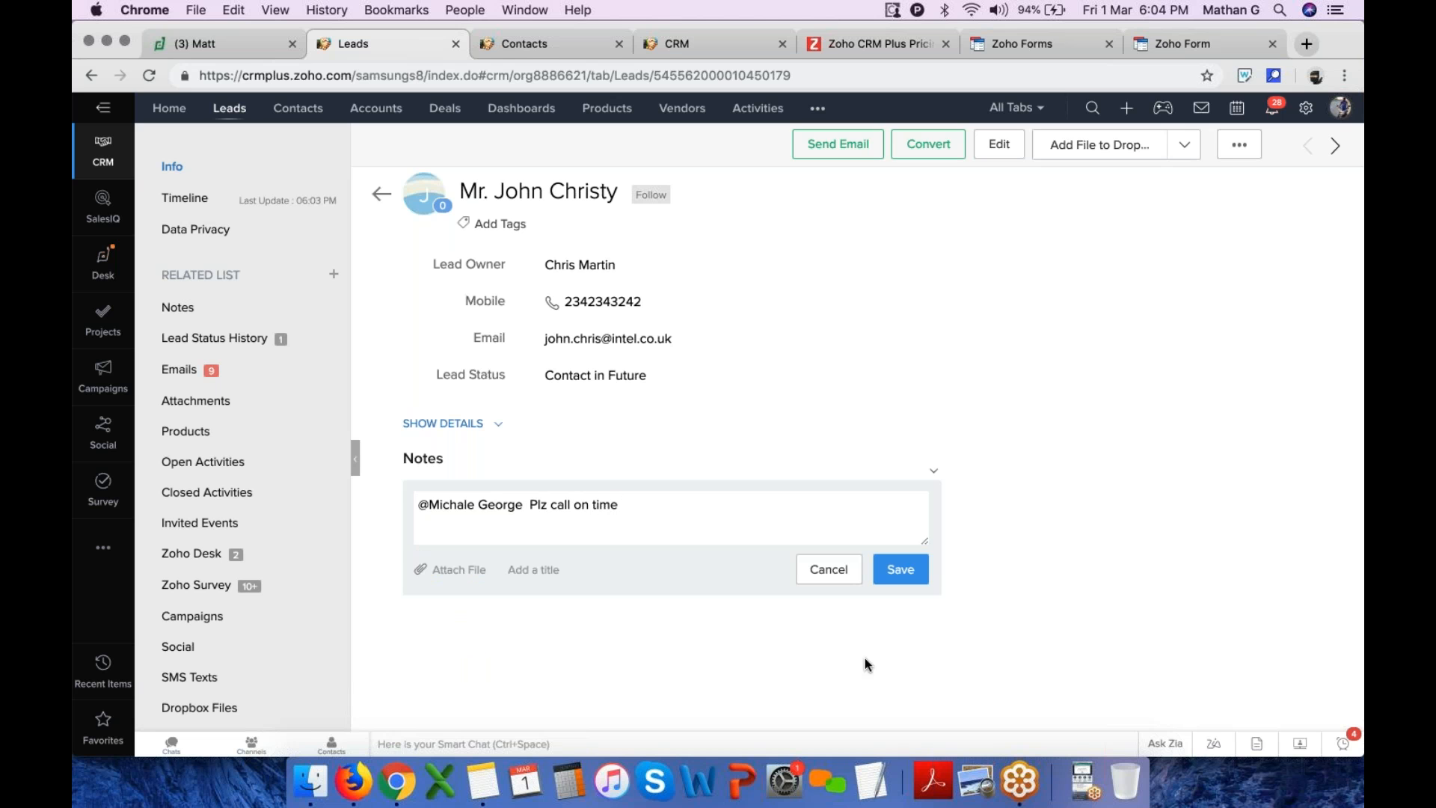
click(914, 568)
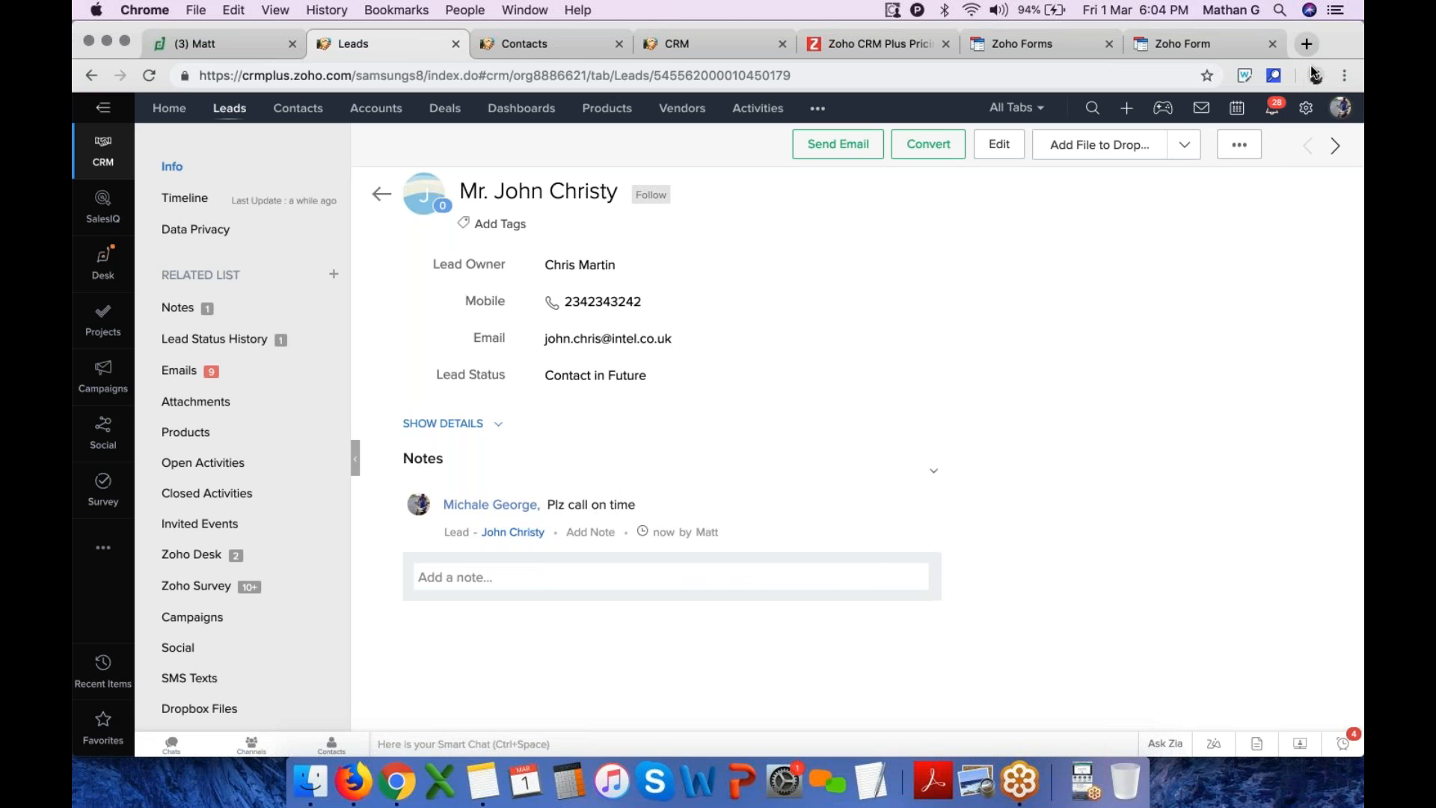
Open the notifications panel, view the Feeds list, and close it
click(1274, 111)
click(1234, 148)
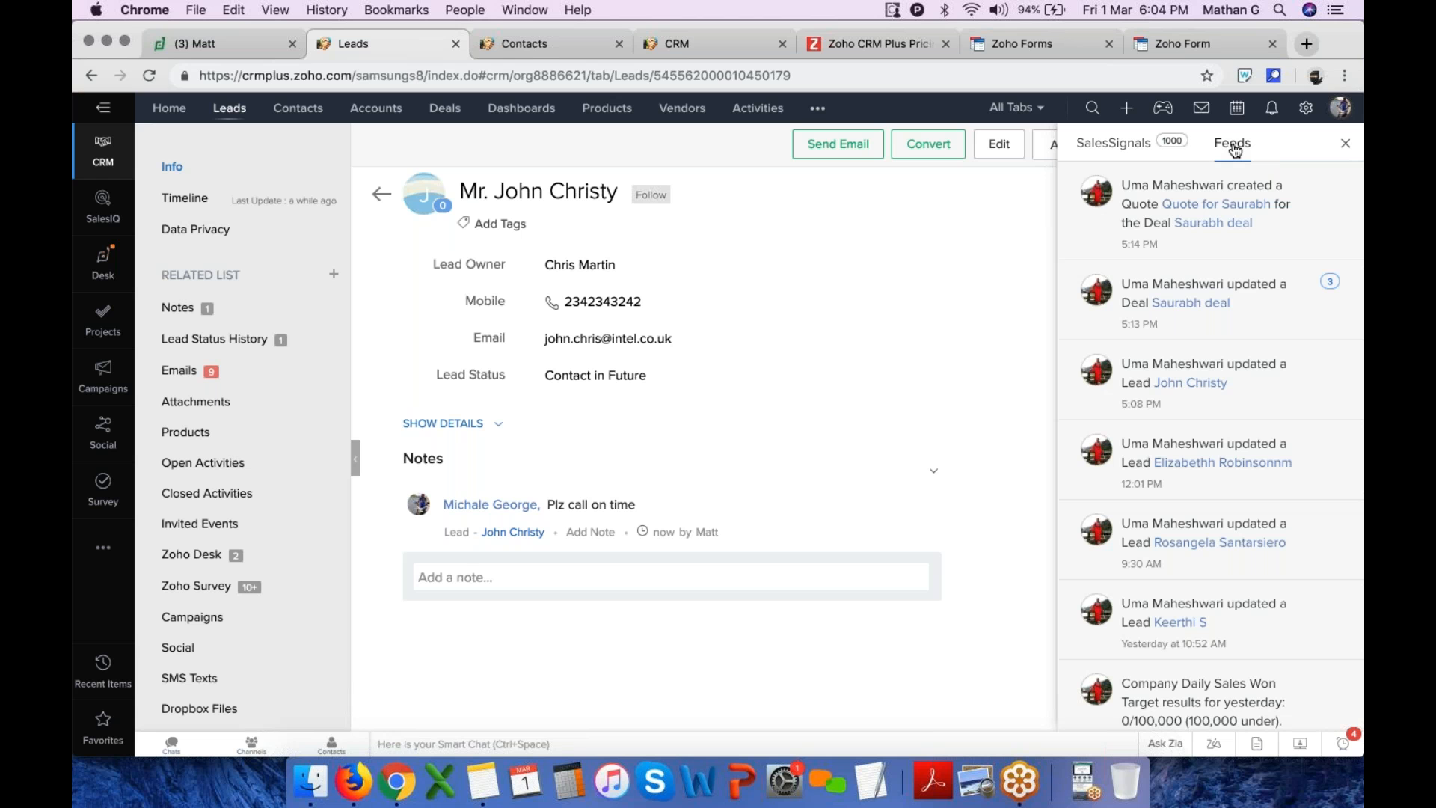
click(1345, 142)
Change the lead's status to Pre Qualified
scroll(721, 470, down, 2)
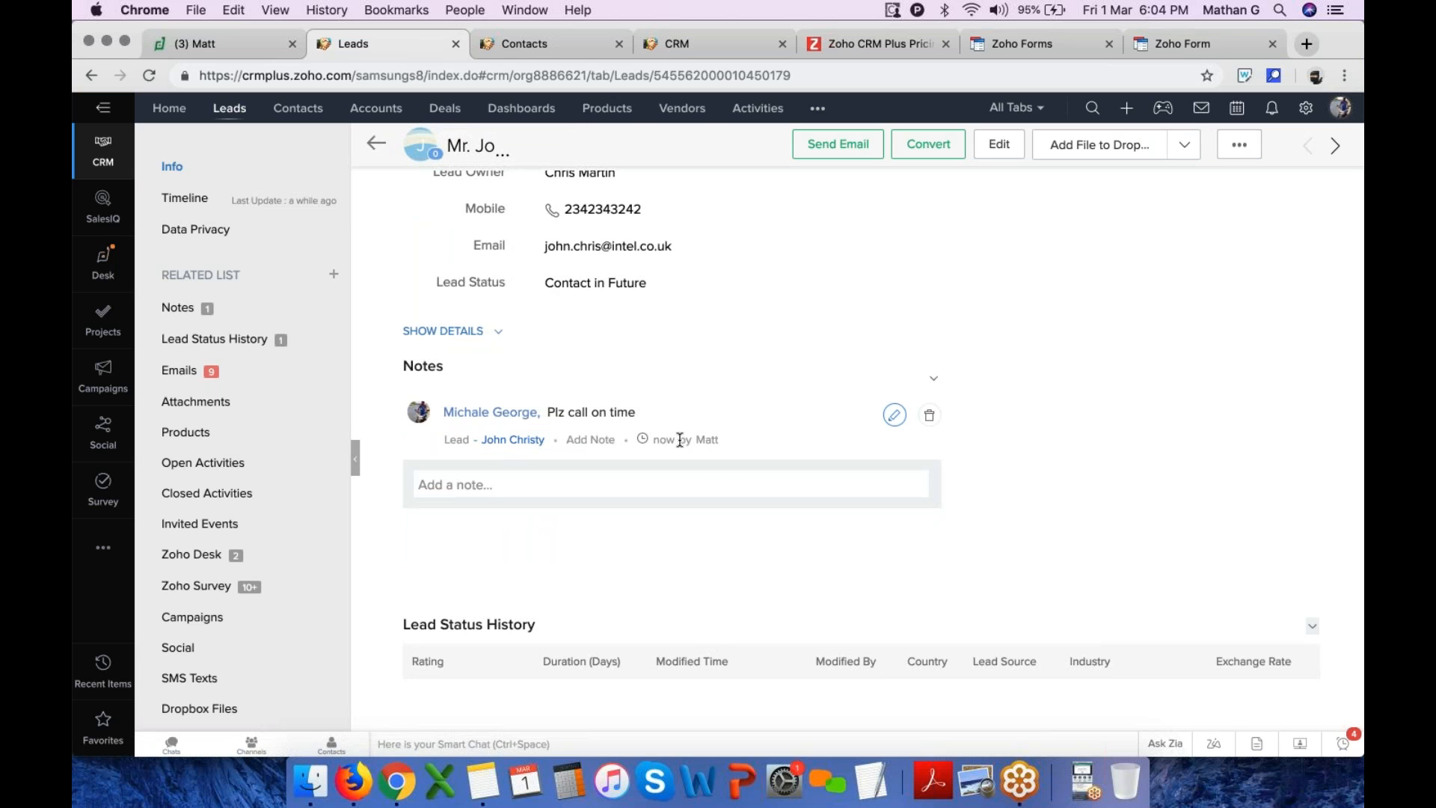
mouse_move(663, 439)
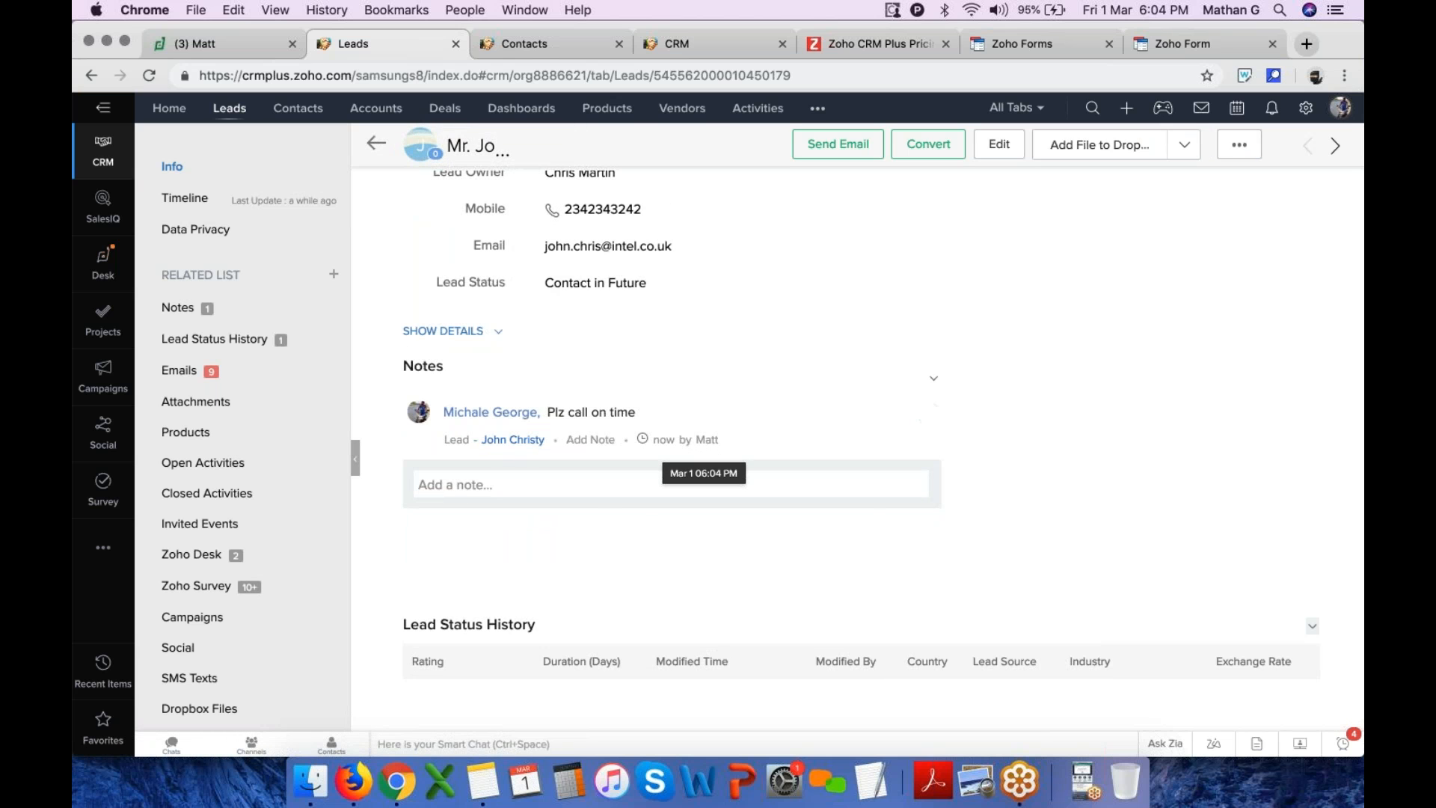
scroll(640, 514, down, 4)
drag(402, 432, 543, 440)
scroll(543, 439, up, 5)
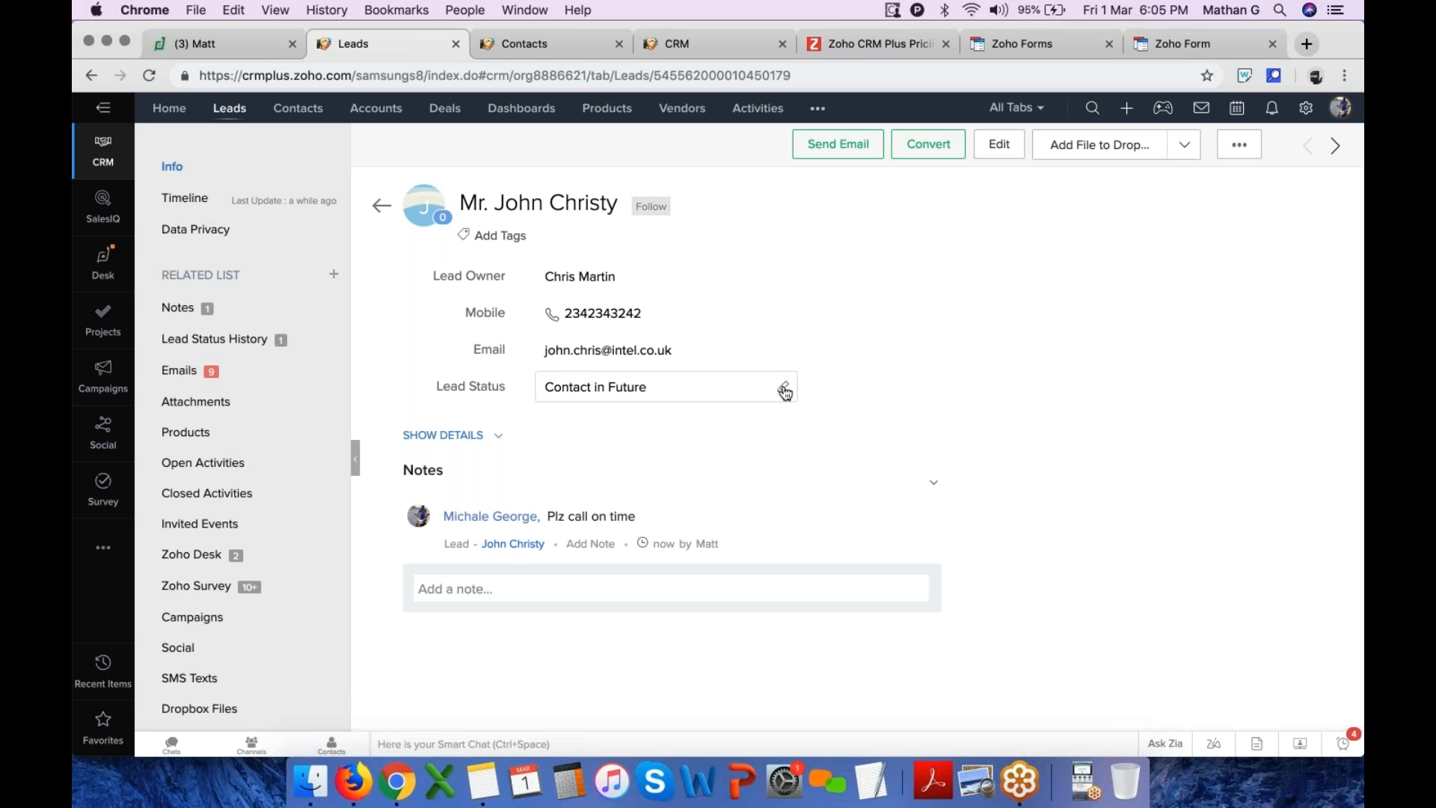
click(781, 386)
scroll(621, 523, down, 3)
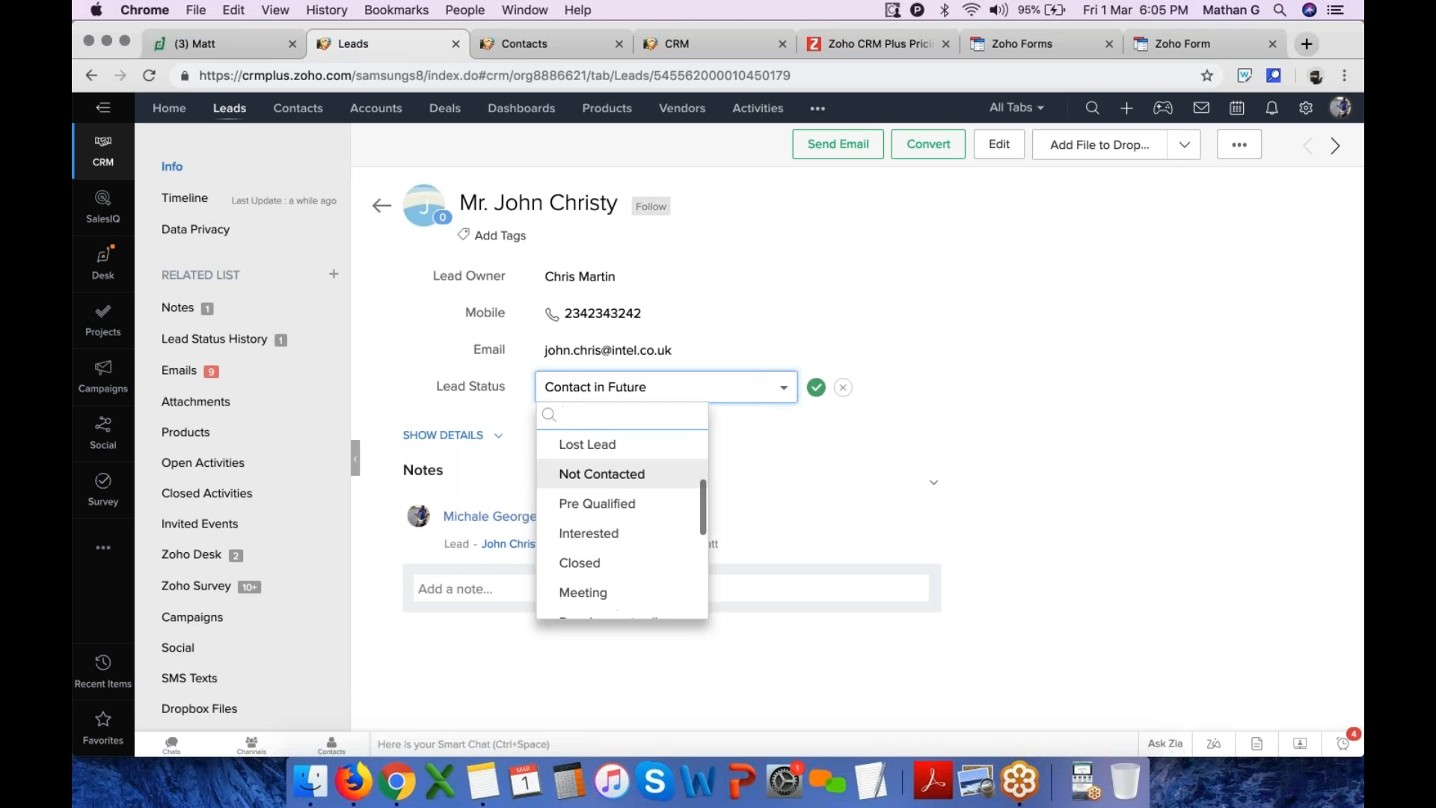
click(666, 504)
click(817, 389)
Review the lead status history and filter the lead's emails to Emails Sent from CRM
scroll(894, 516, down, 5)
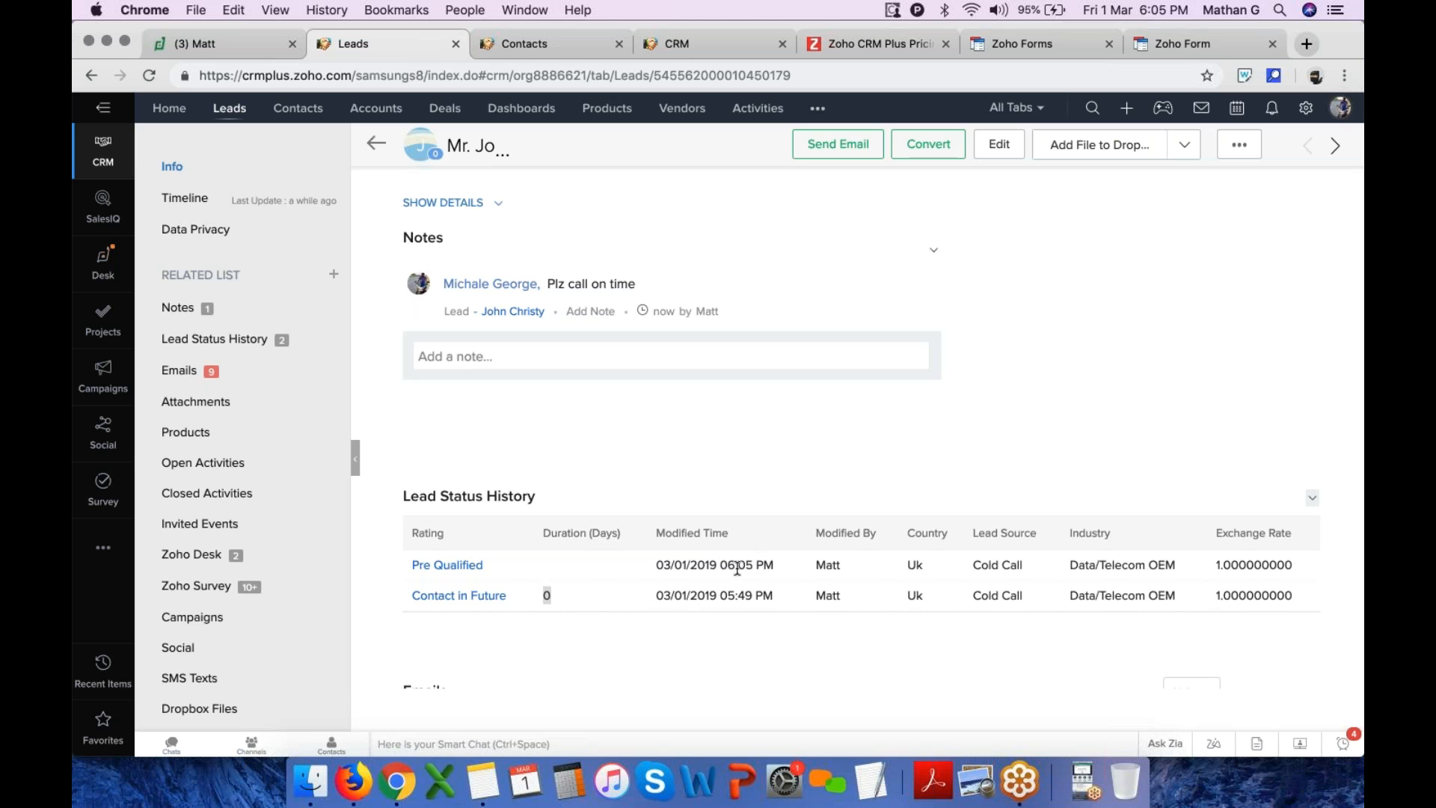
drag(727, 565, 841, 565)
scroll(878, 595, down, 5)
scroll(878, 594, down, 7)
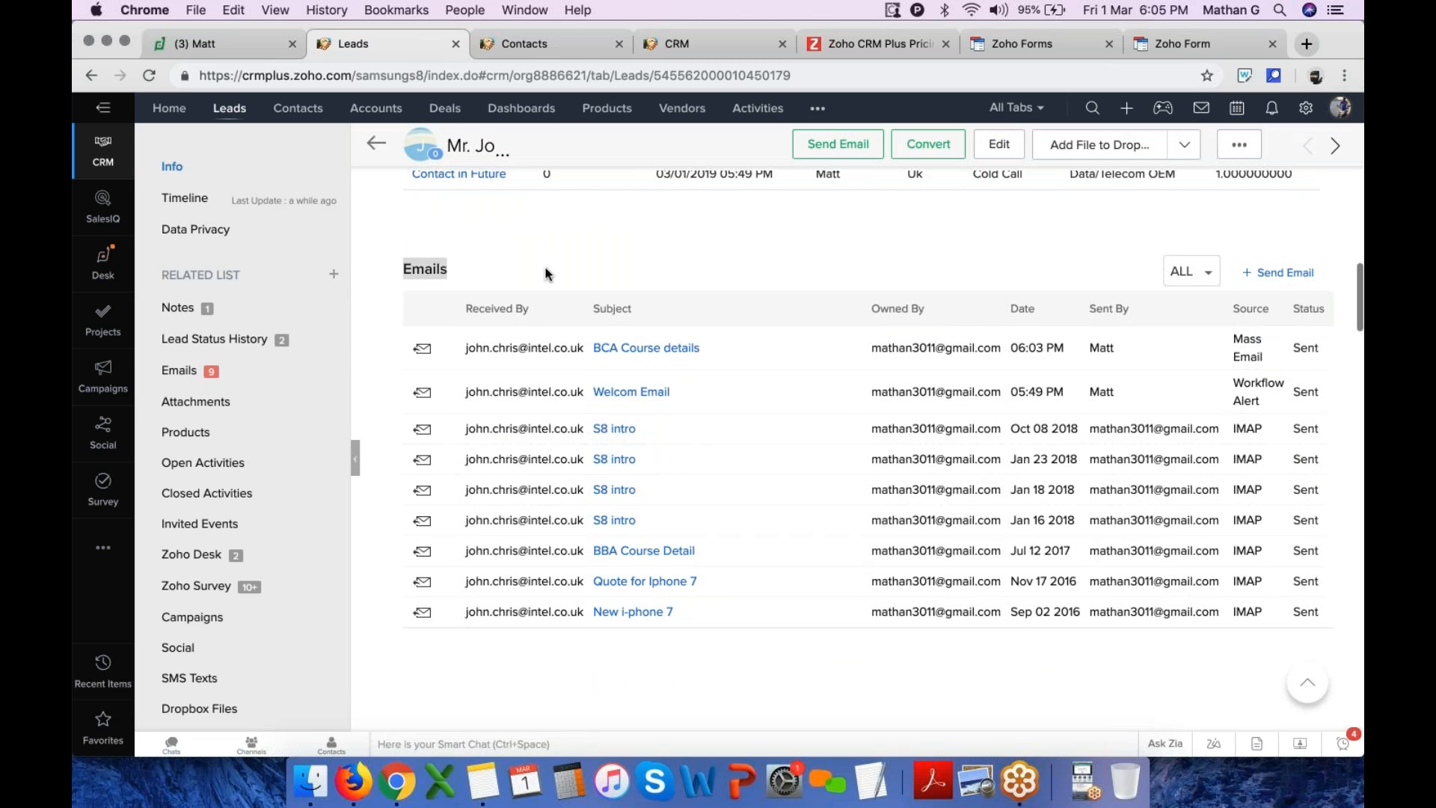
click(1195, 272)
click(1220, 315)
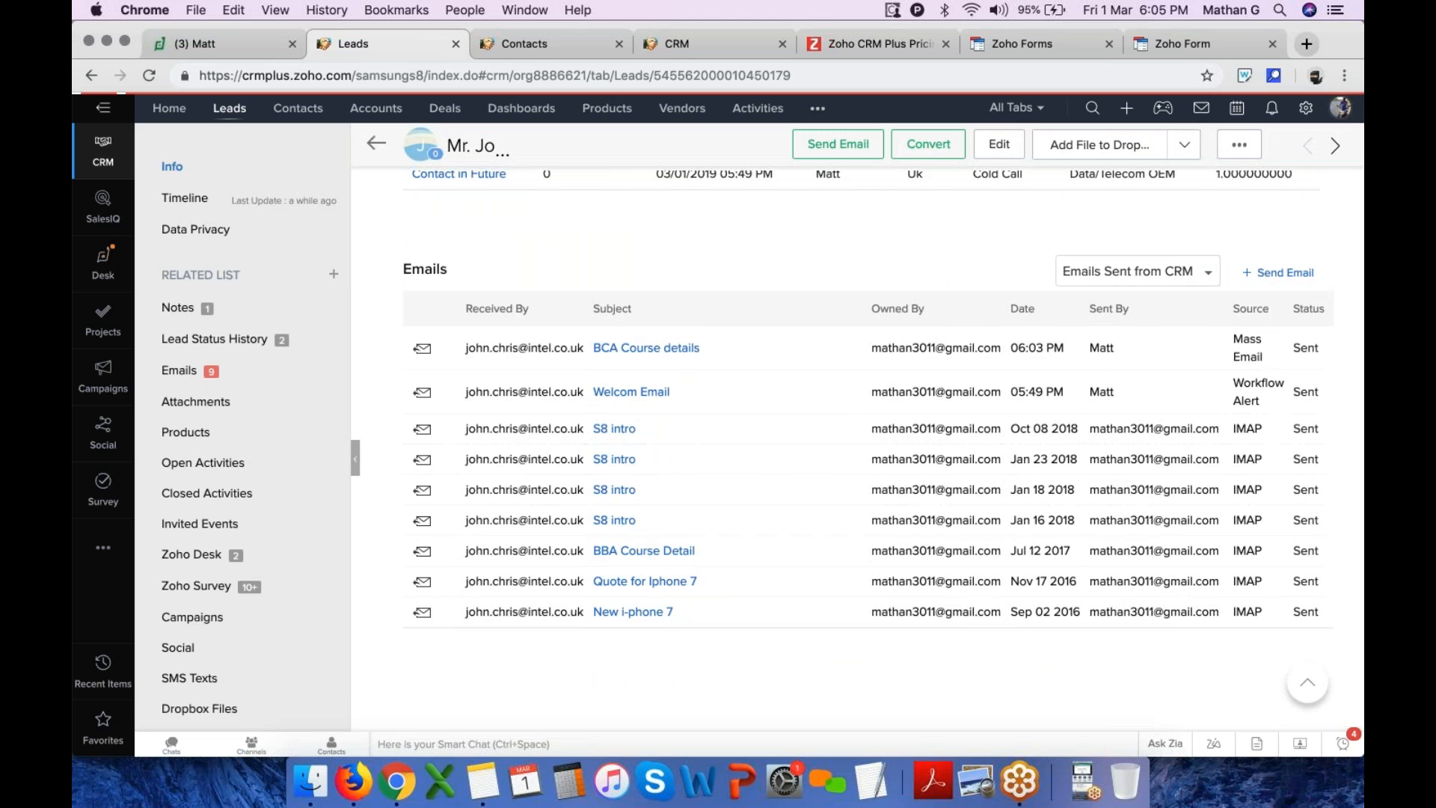
Upload four files from the Logo folder as attachments to the lead: serviceorg-normal.png, Sony Smart phone, user-thumbnail.png and vodafone- 20 KB.jpg
scroll(765, 437, down, 4)
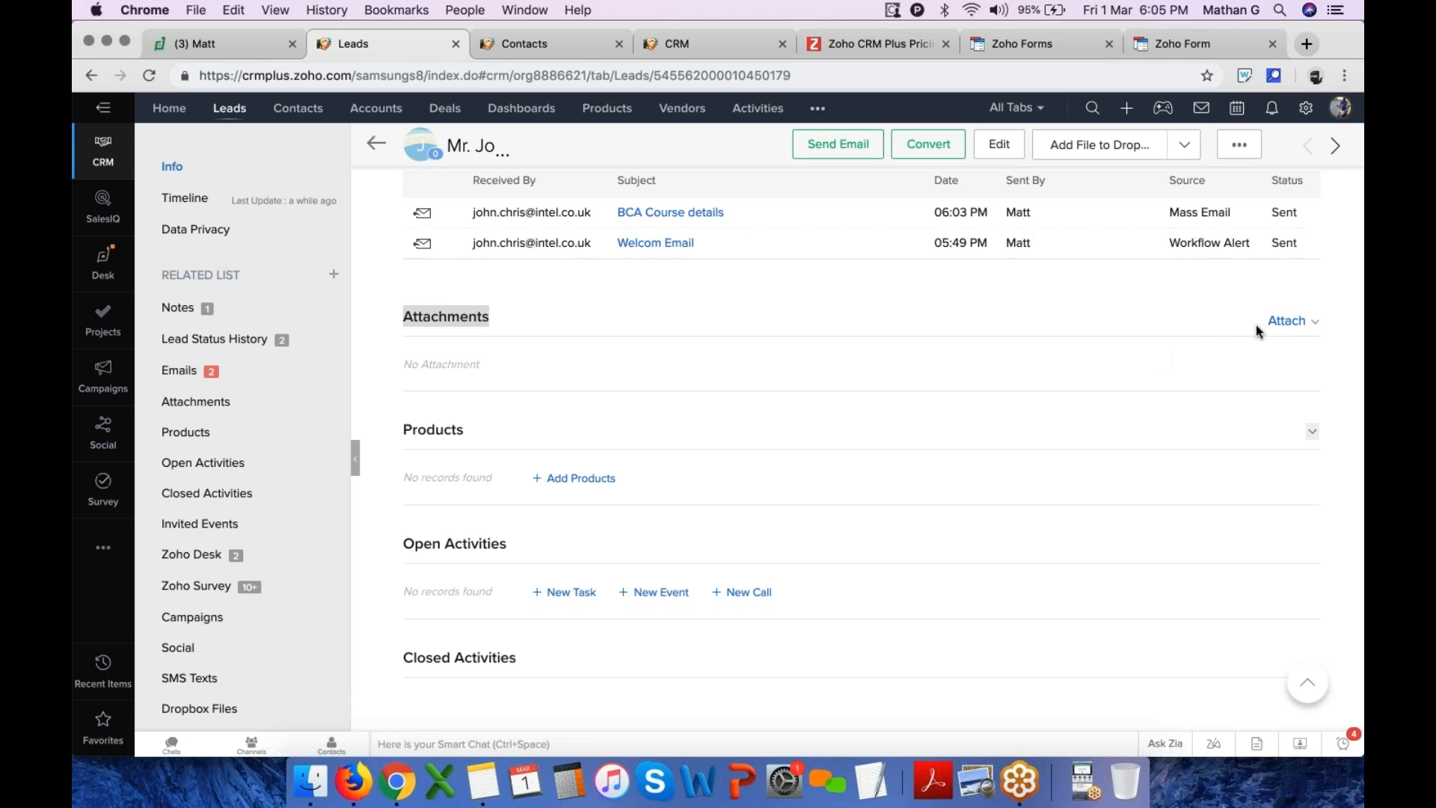
click(1296, 320)
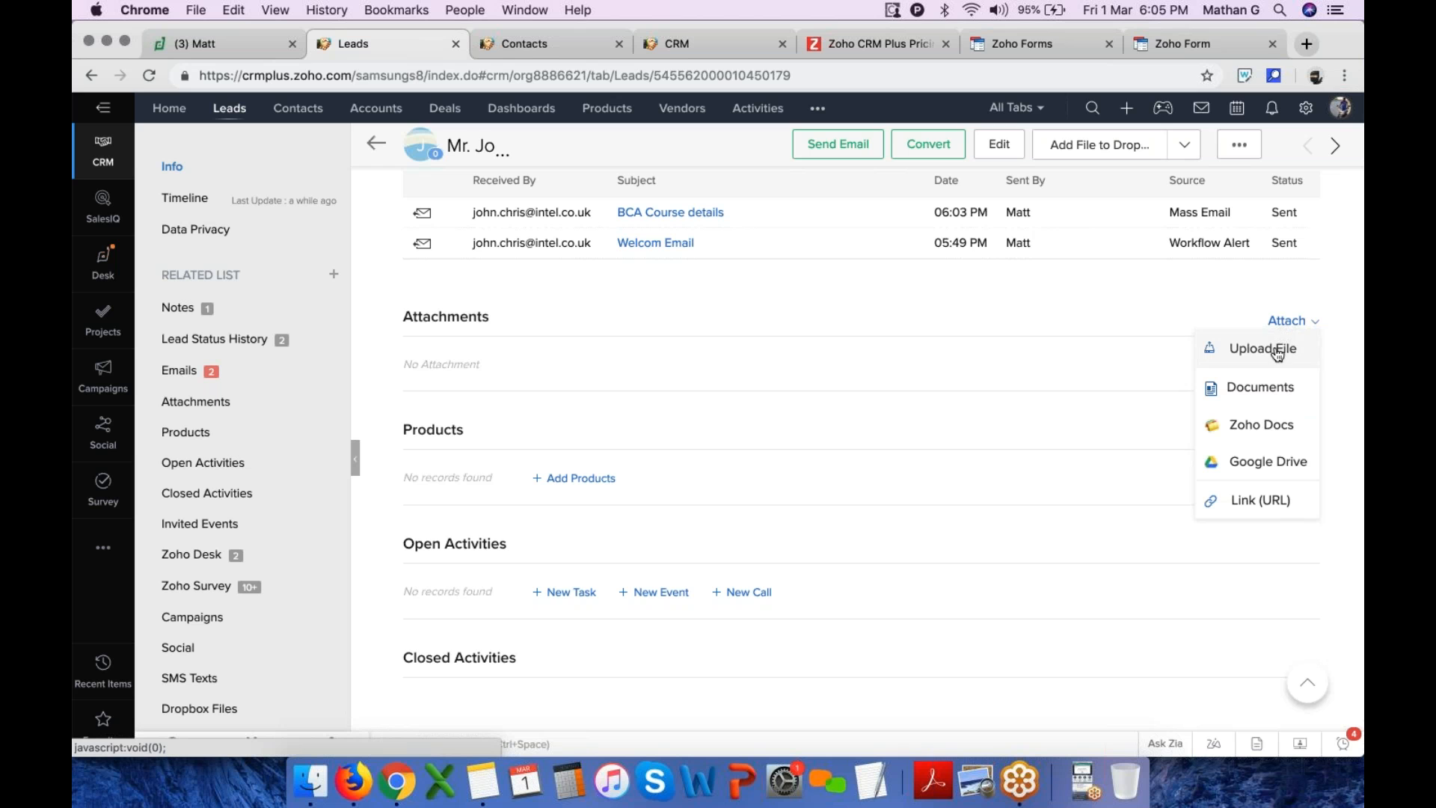
click(1276, 355)
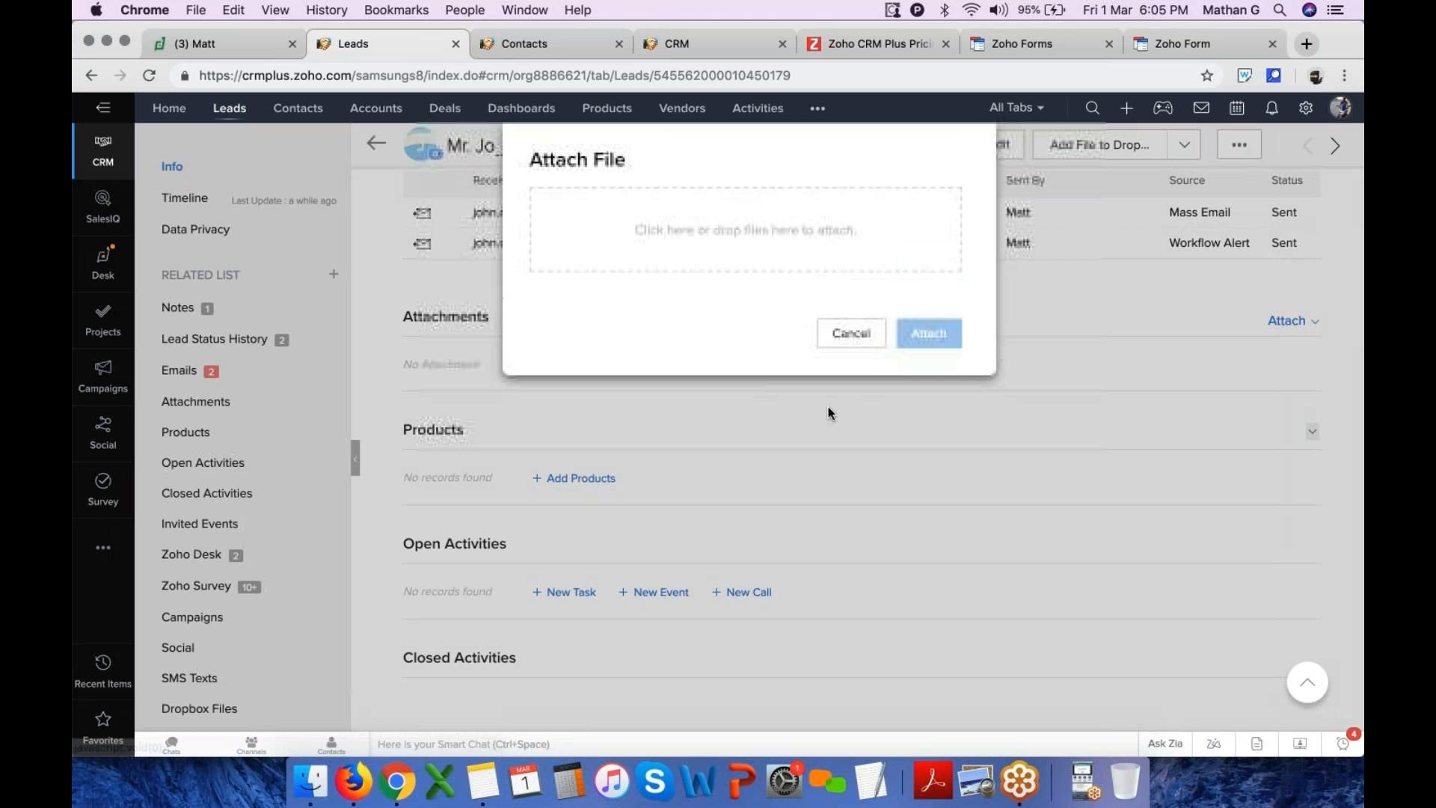
click(793, 243)
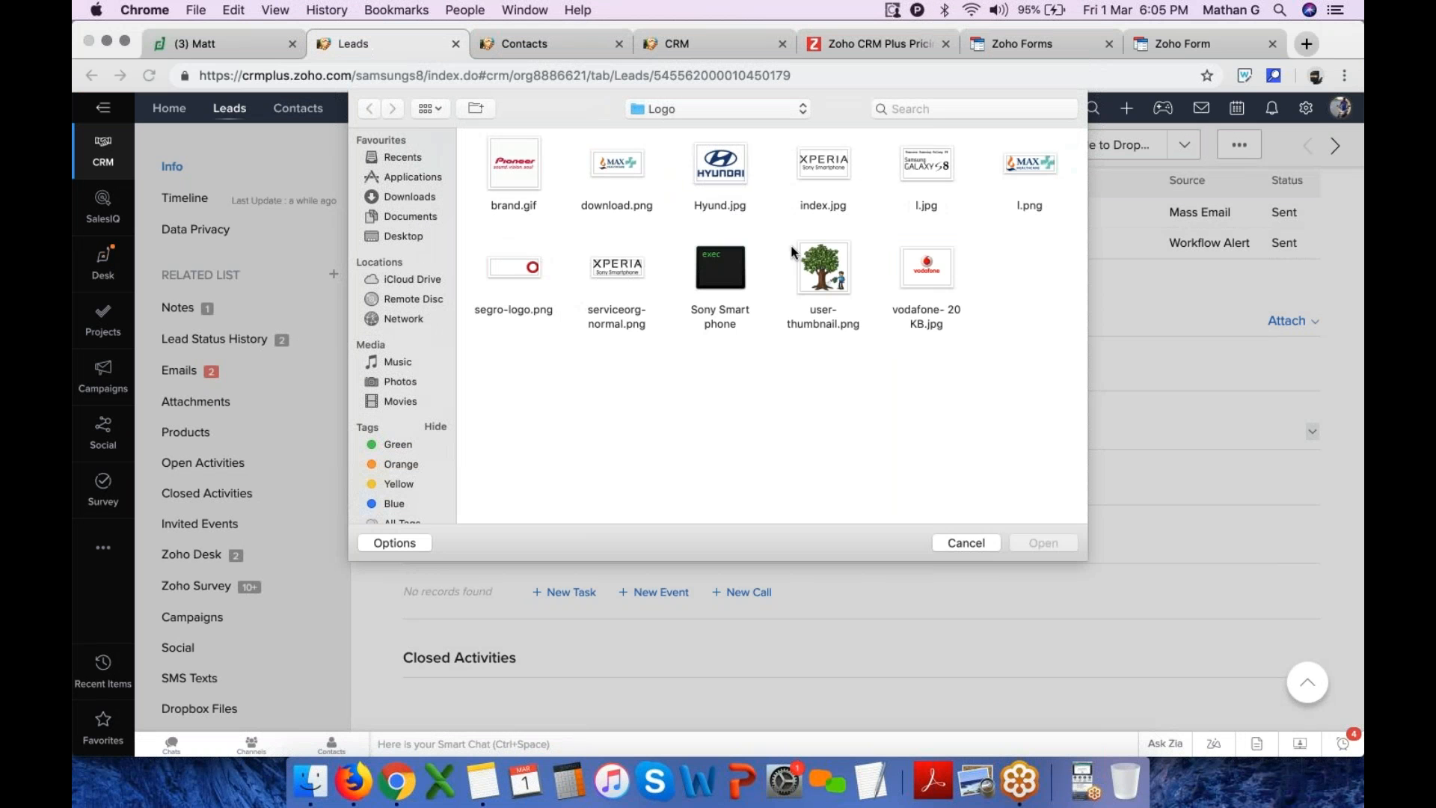
click(721, 275)
drag(960, 287, 580, 330)
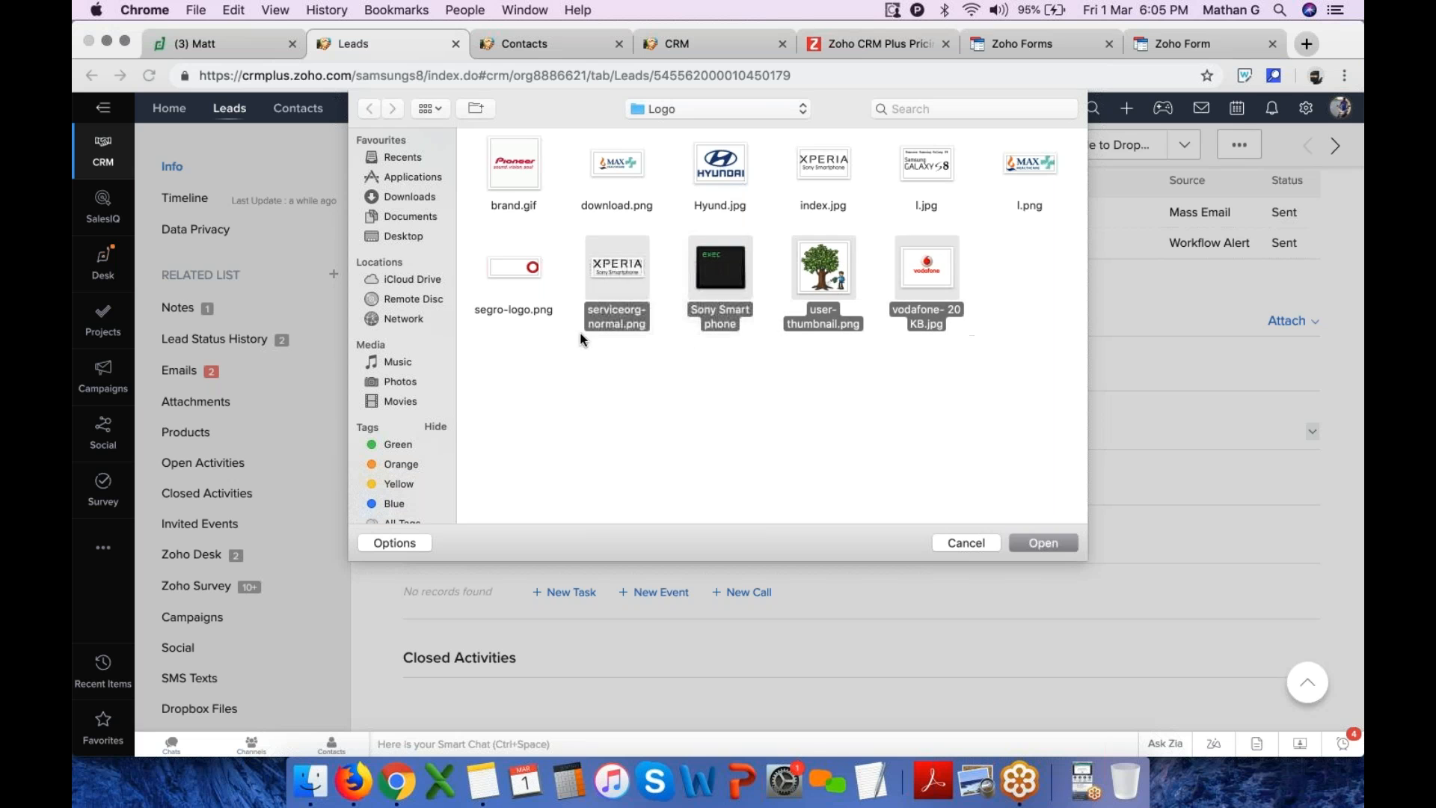
click(1044, 542)
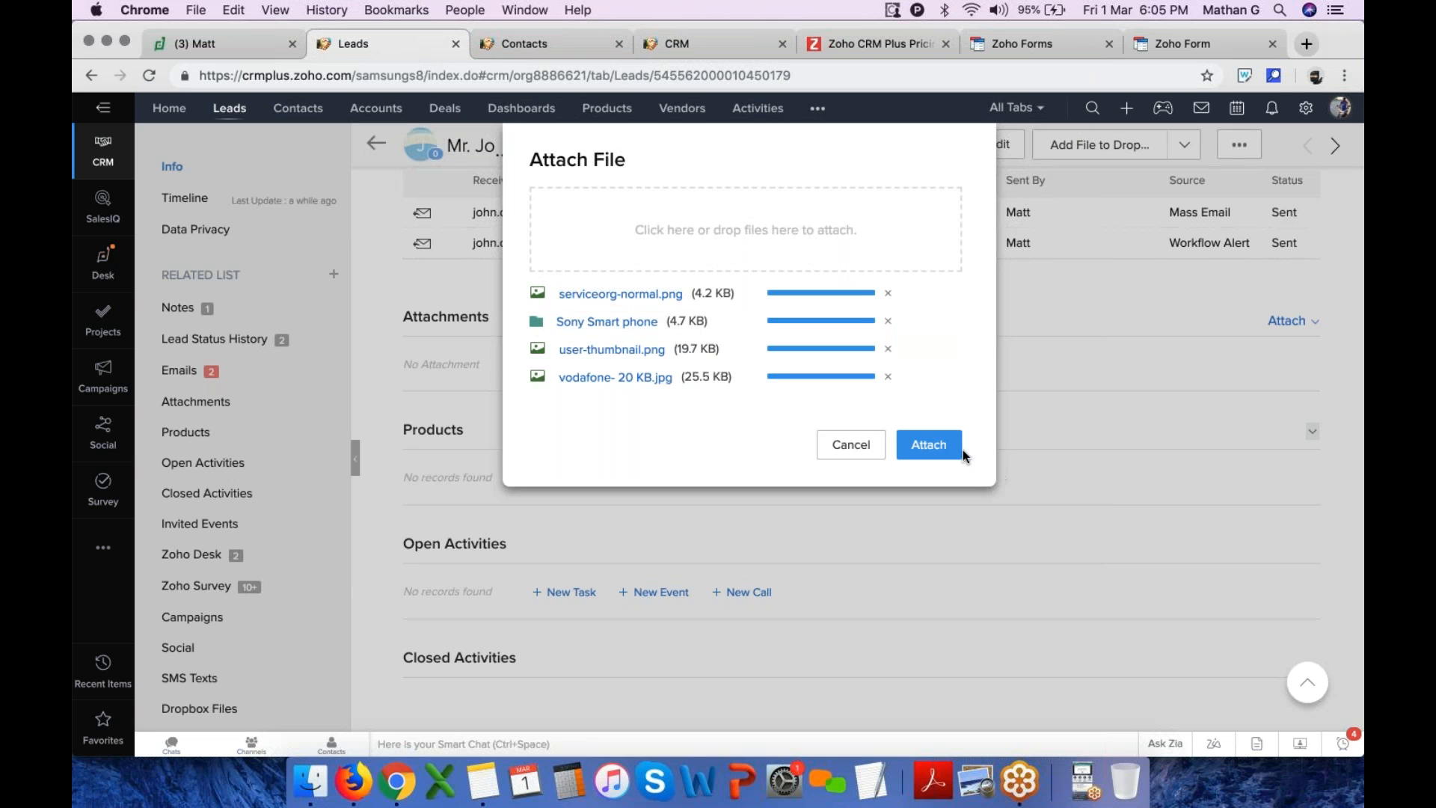
click(960, 451)
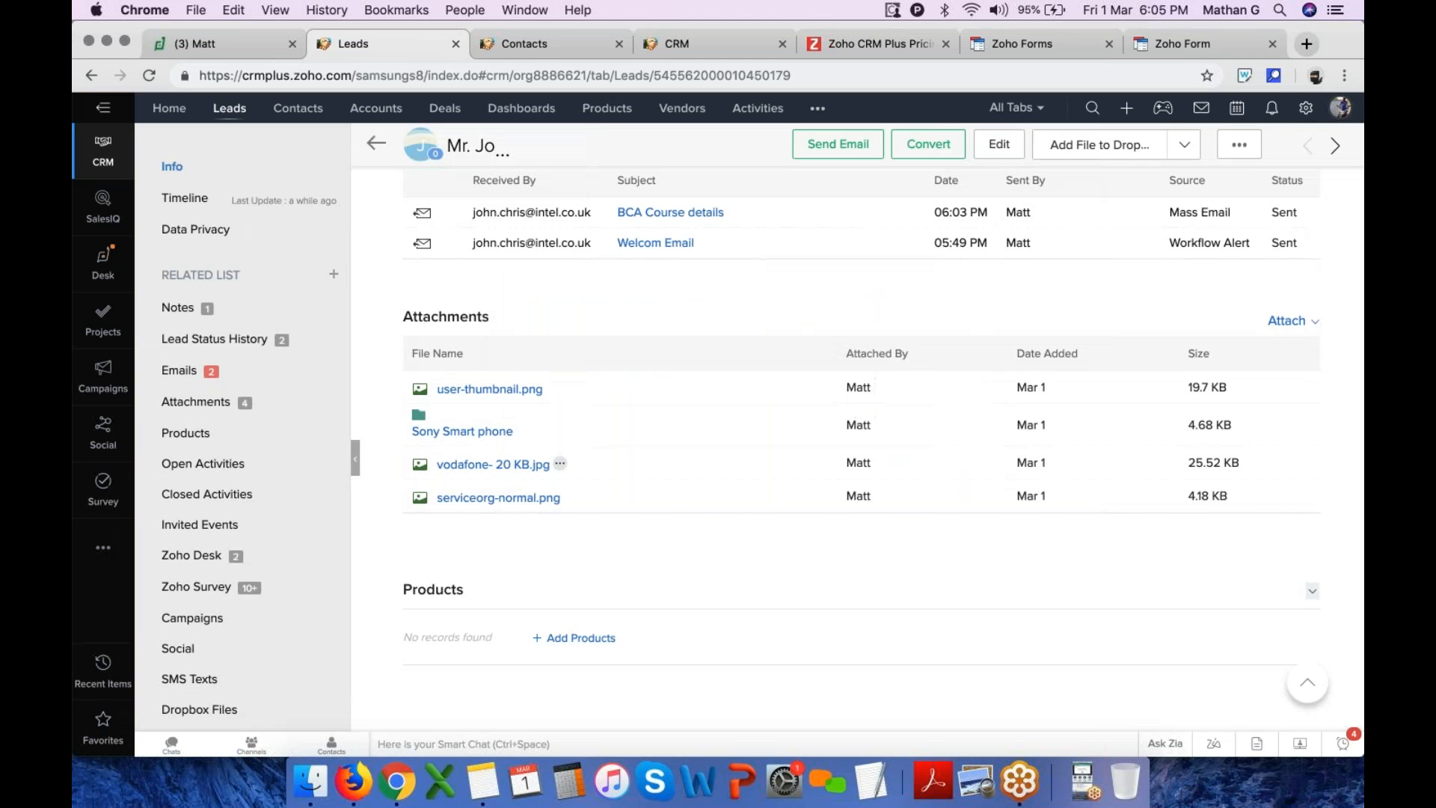
Search the product list for belkin and add all three Belkin products to the lead
scroll(414, 206, down, 5)
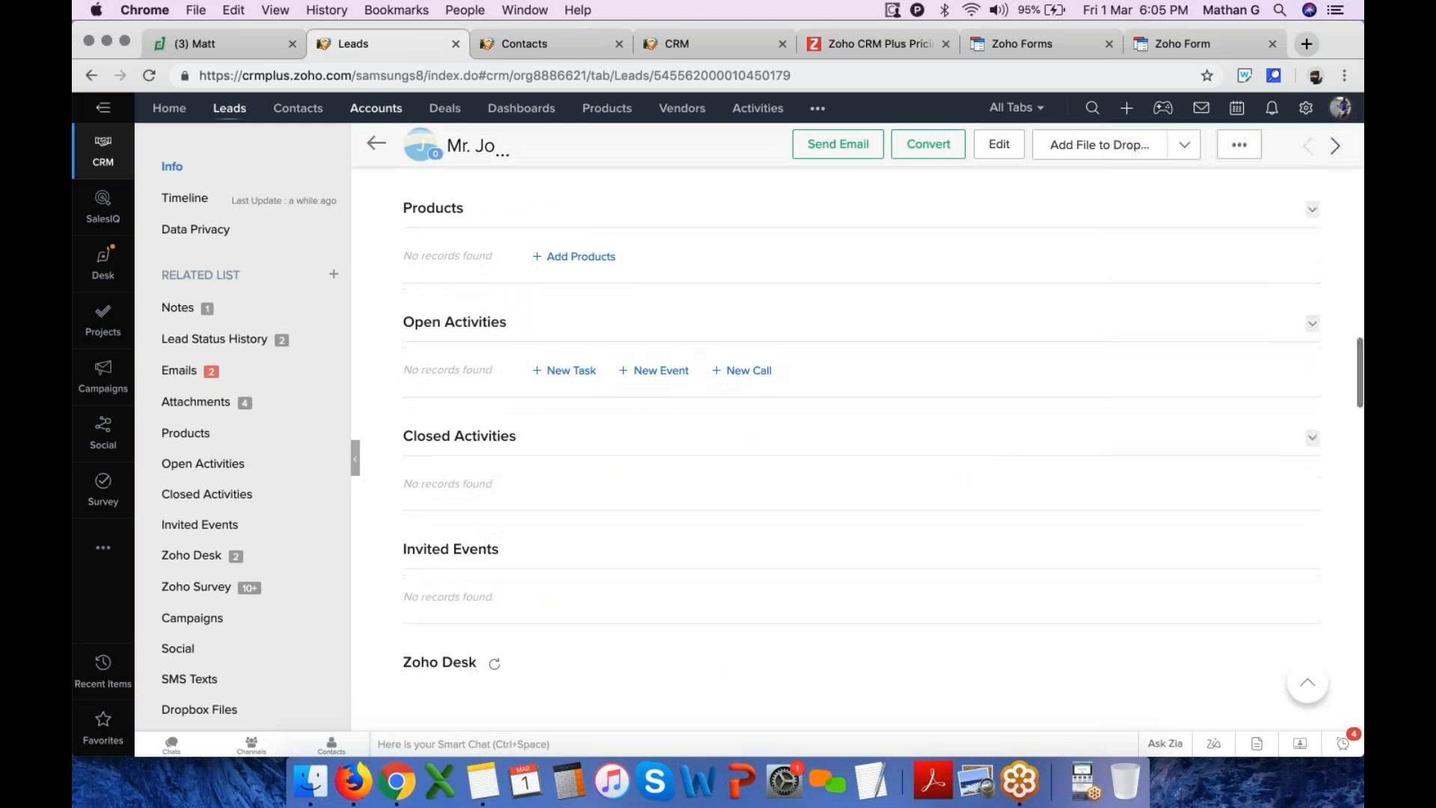
double_click(414, 207)
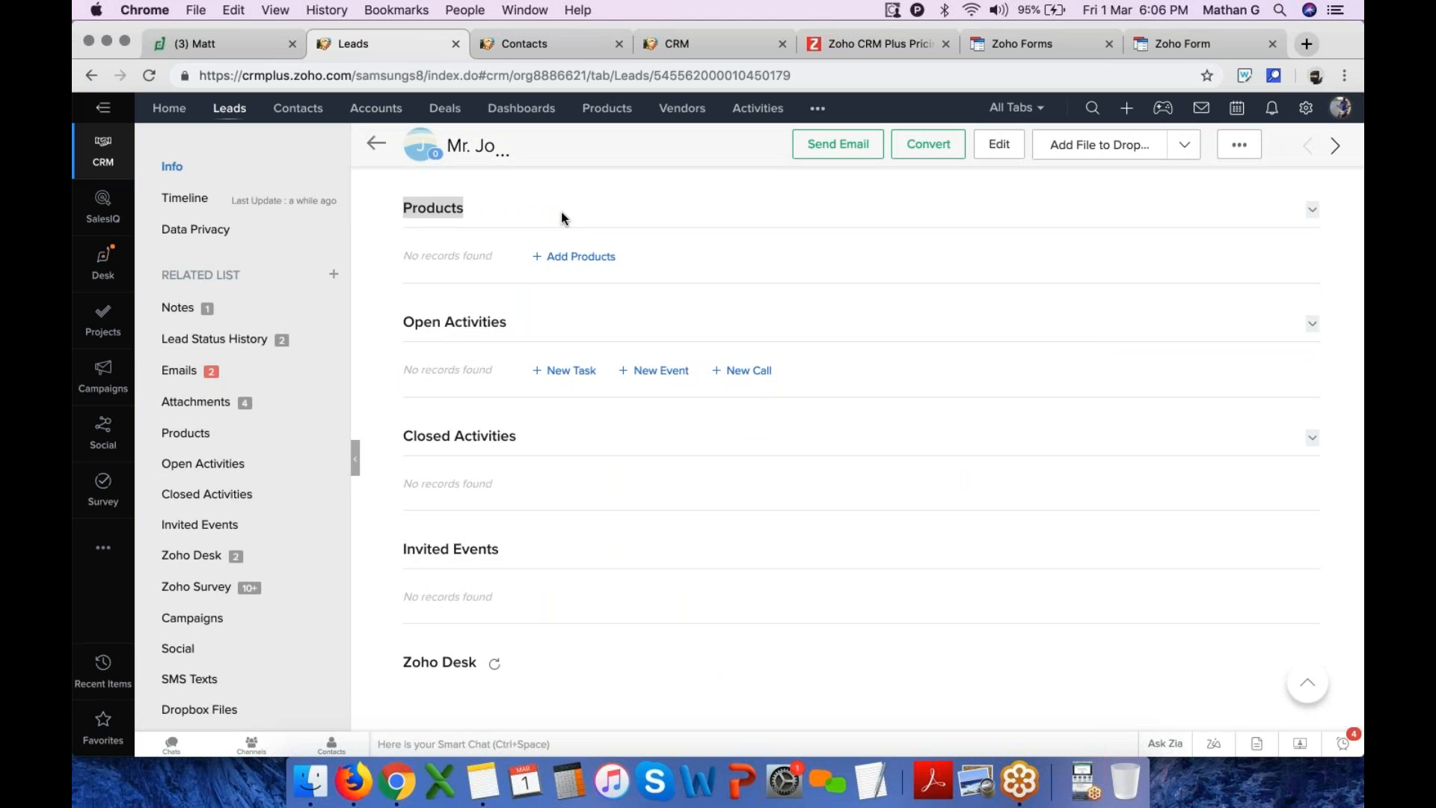
click(585, 259)
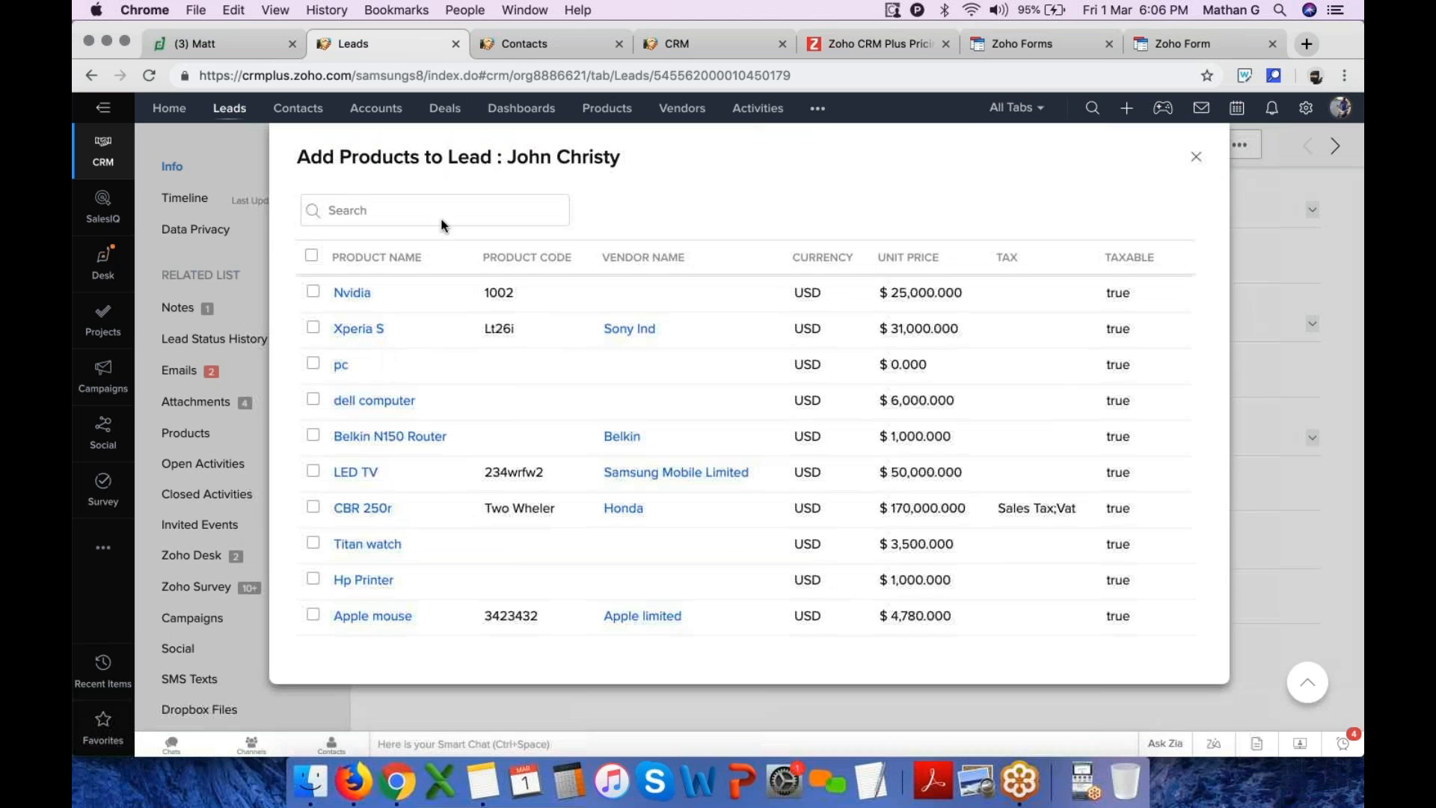
click(385, 213)
text(belkin)
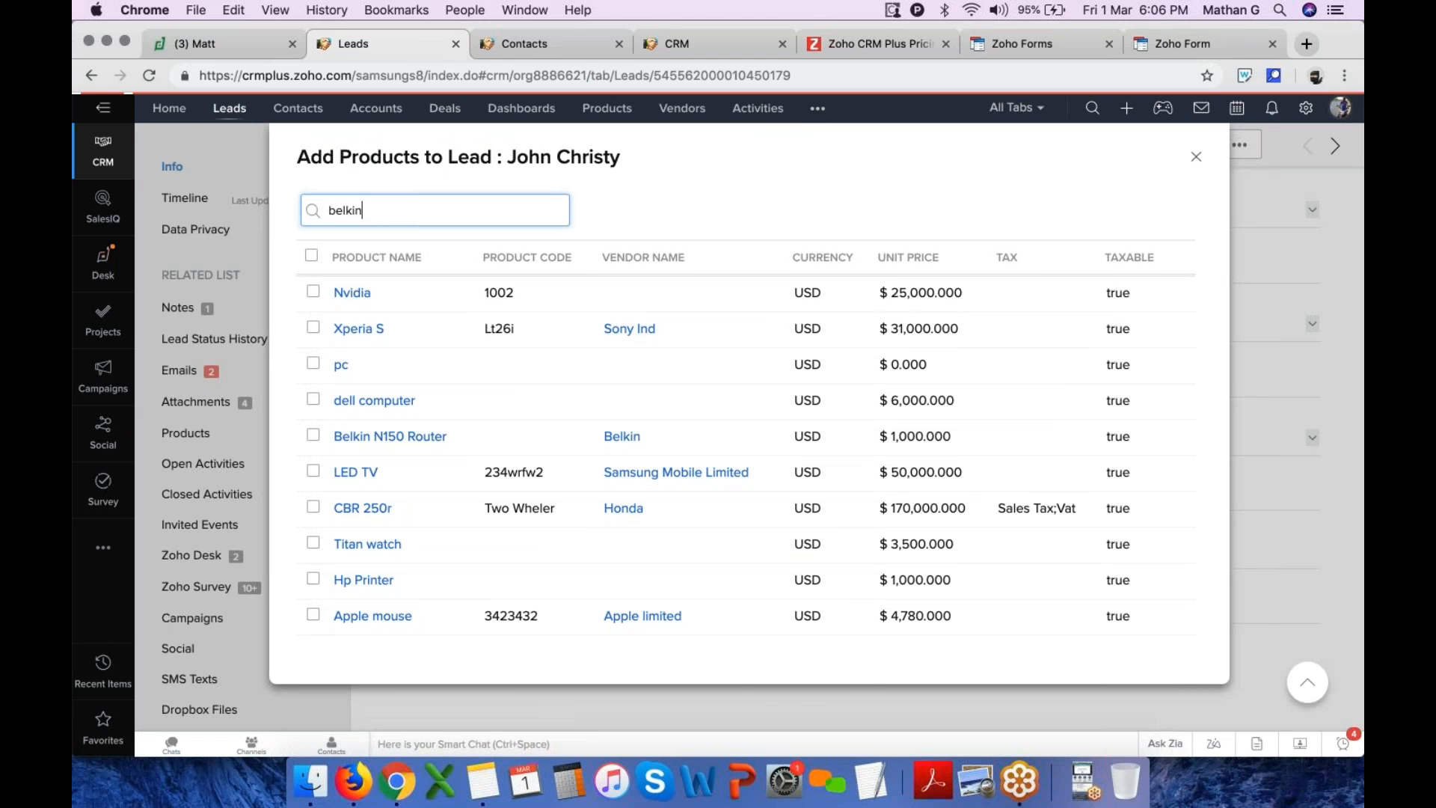
click(311, 257)
click(362, 425)
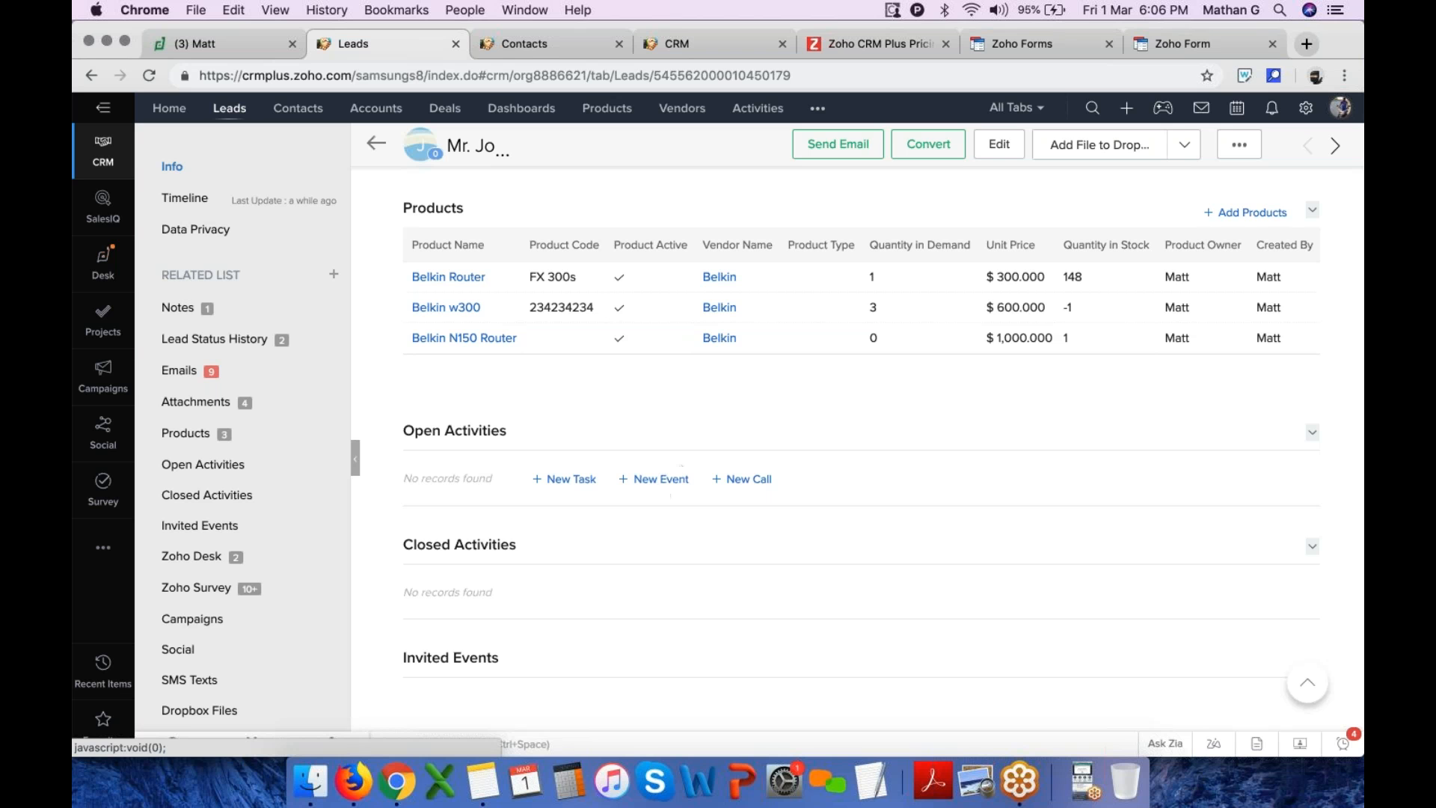
Open a new call form for the lead and close it without saving
click(752, 482)
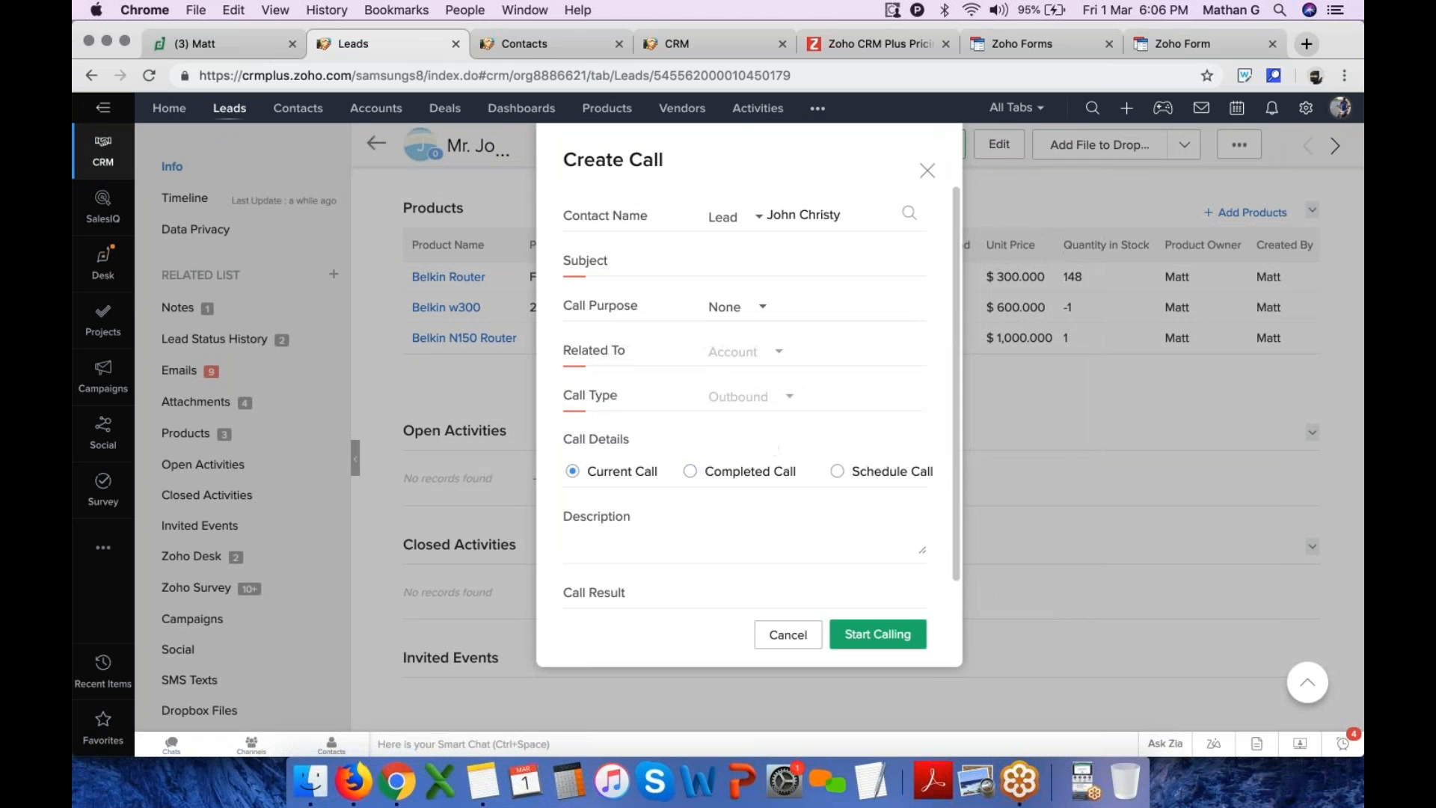
click(928, 175)
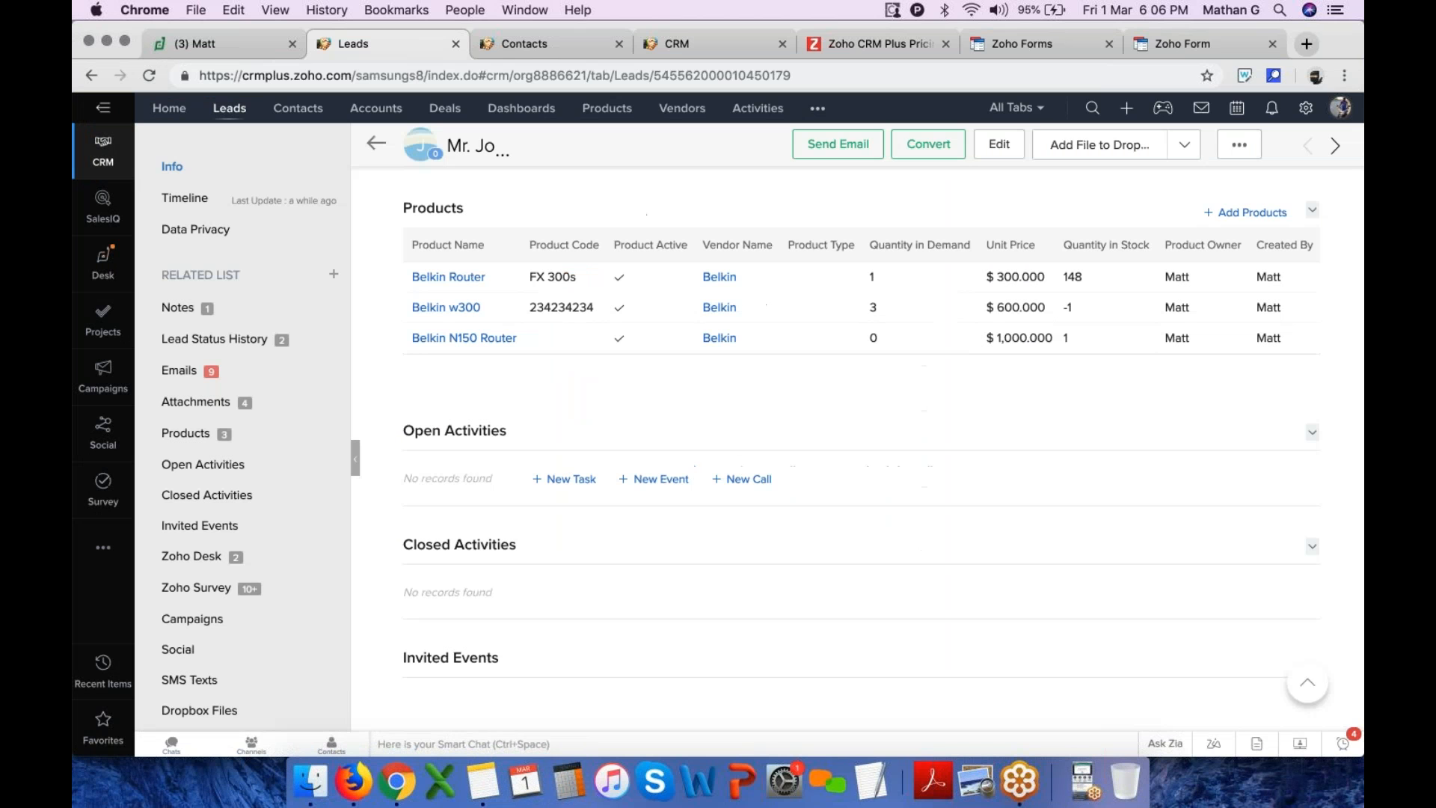
Start a new event for the lead titled Call with John & Team and expand its additional details
click(662, 480)
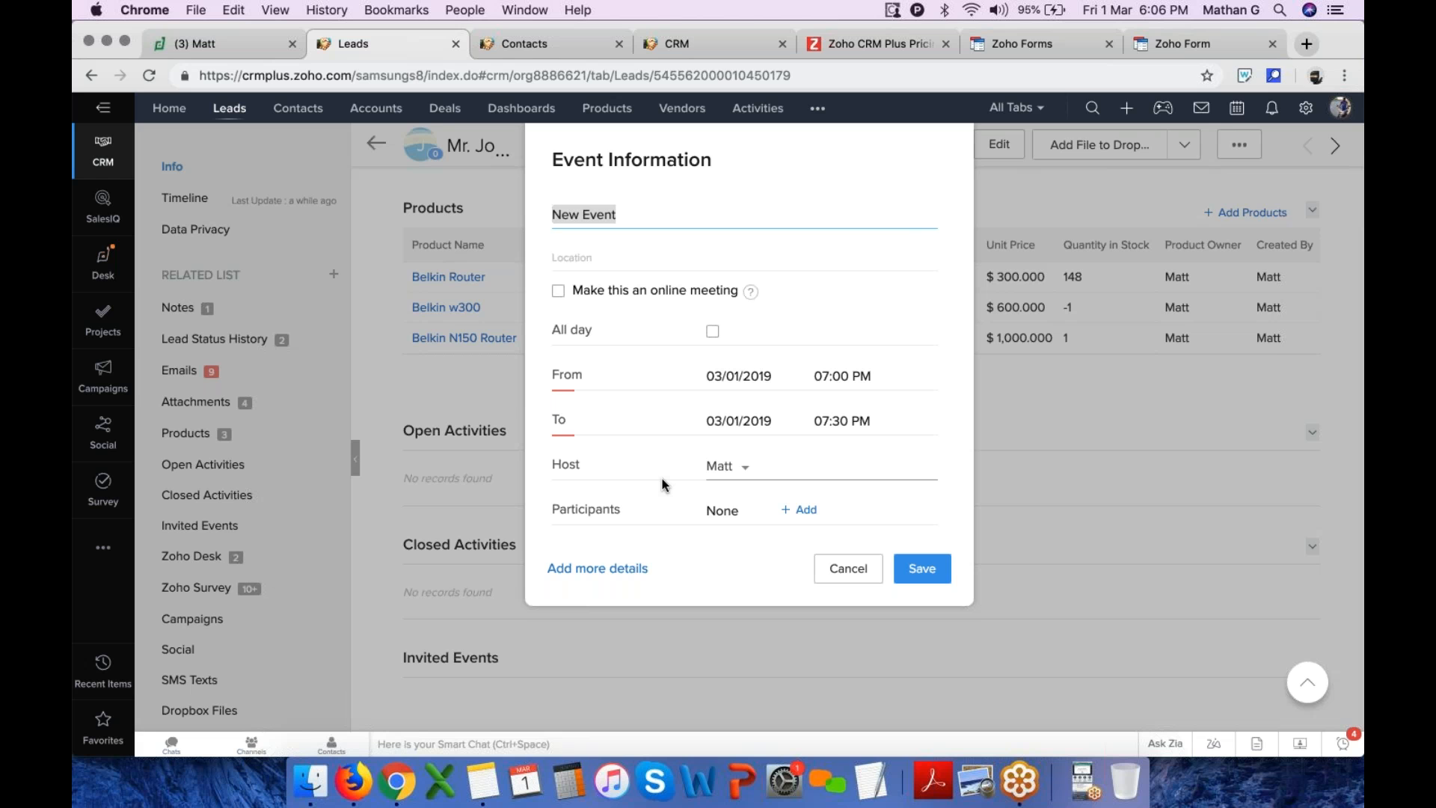
text(Call woth)
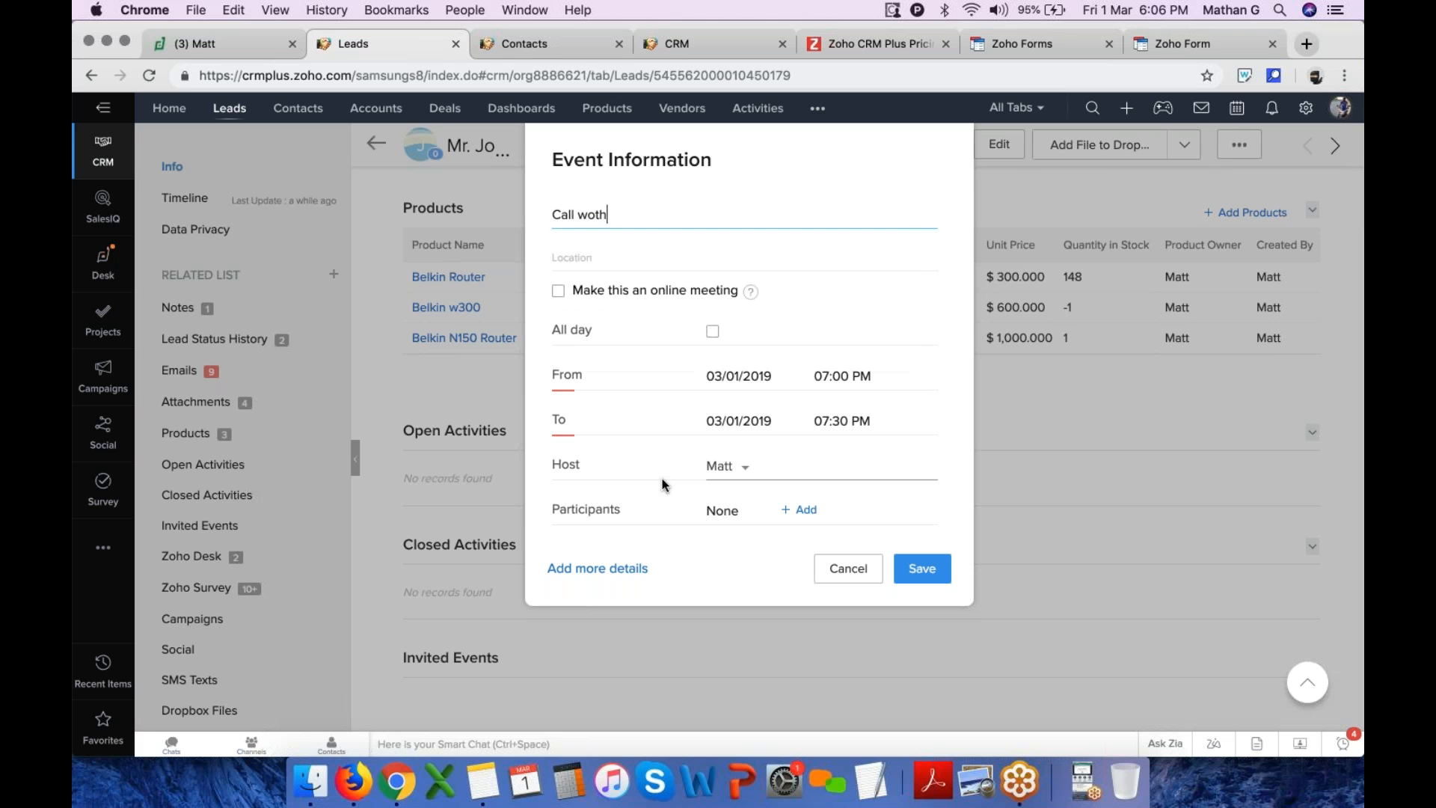
key(BackSpace)
key(BackSpace)
key(BackSpace)
text(ith )
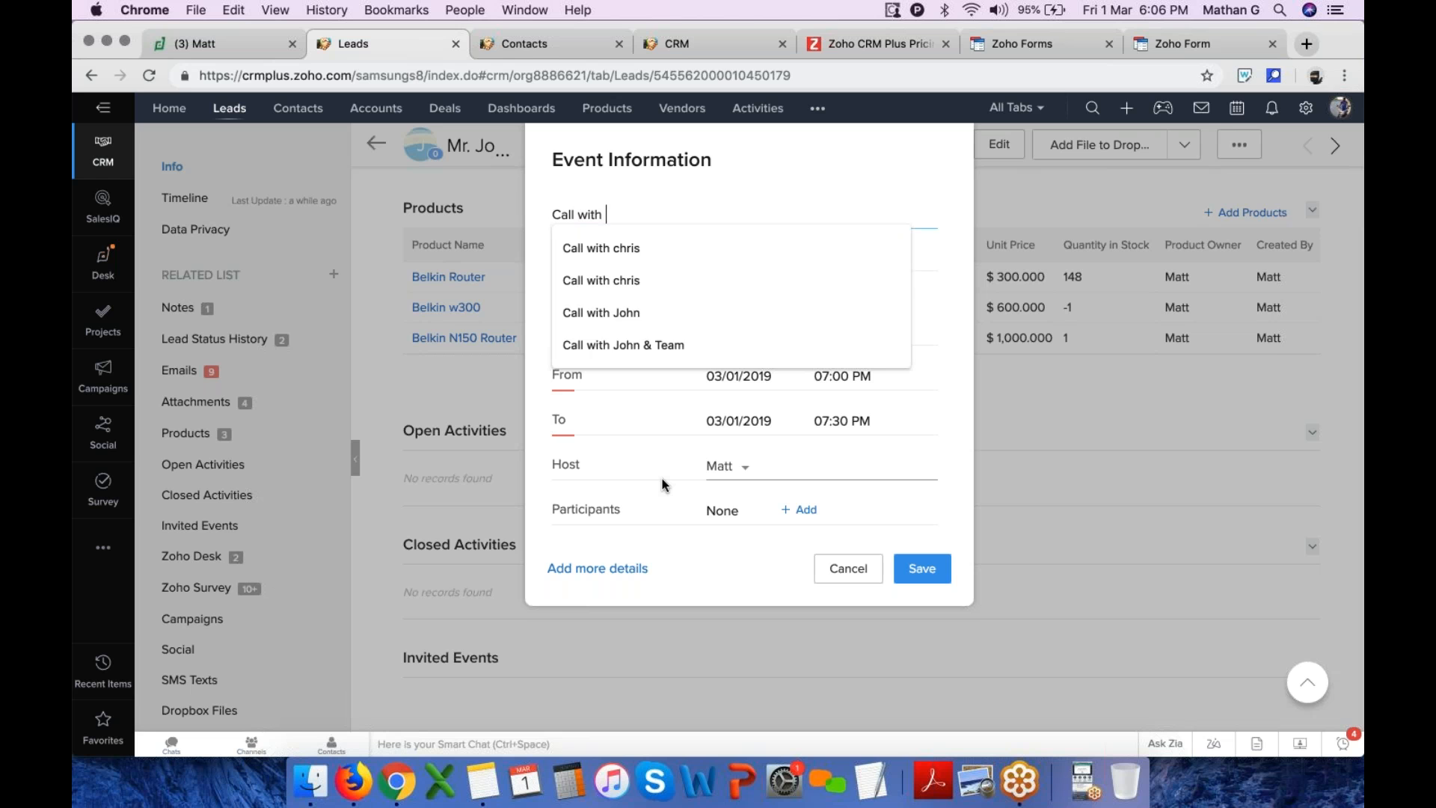
text(John & Team)
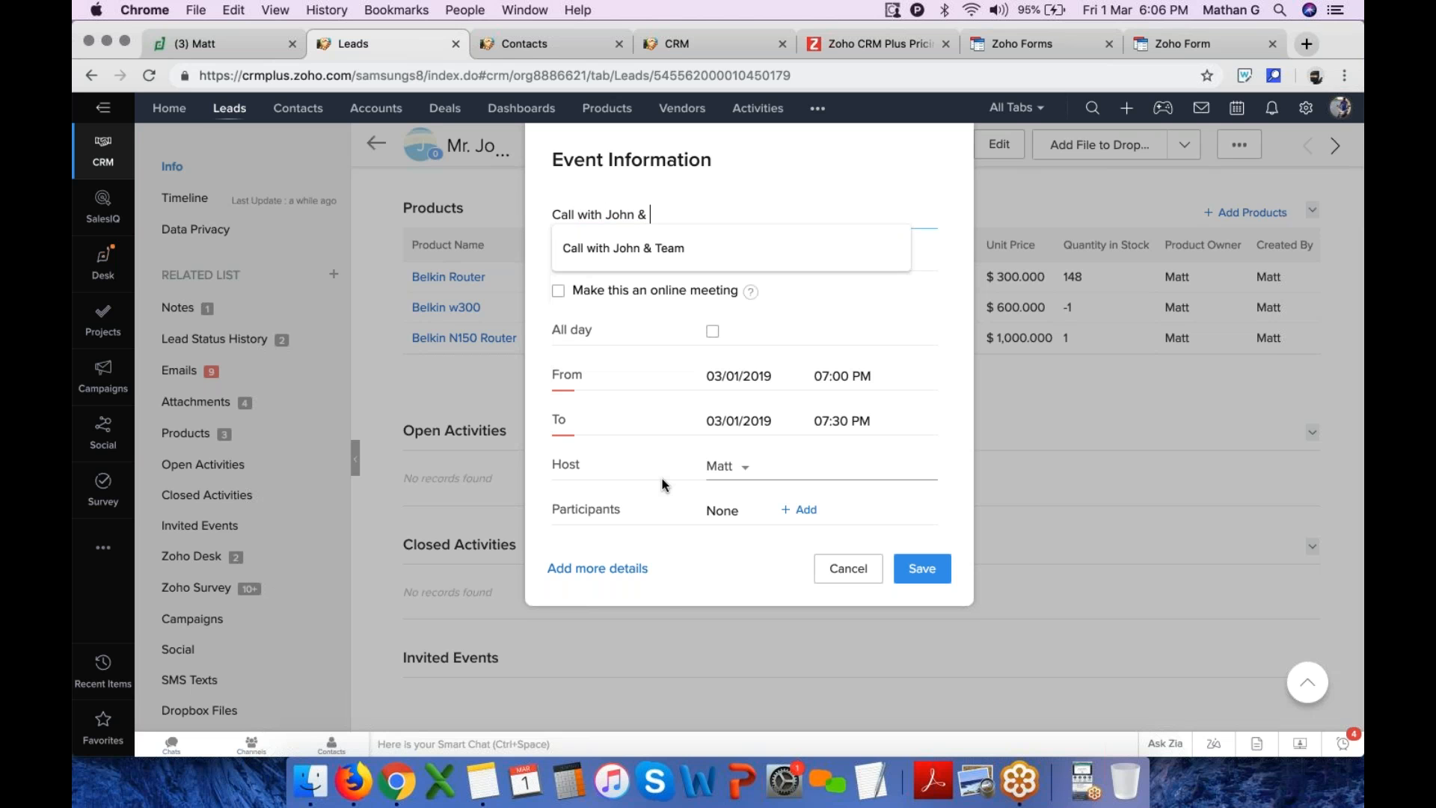
key(Tab)
click(675, 577)
click(591, 568)
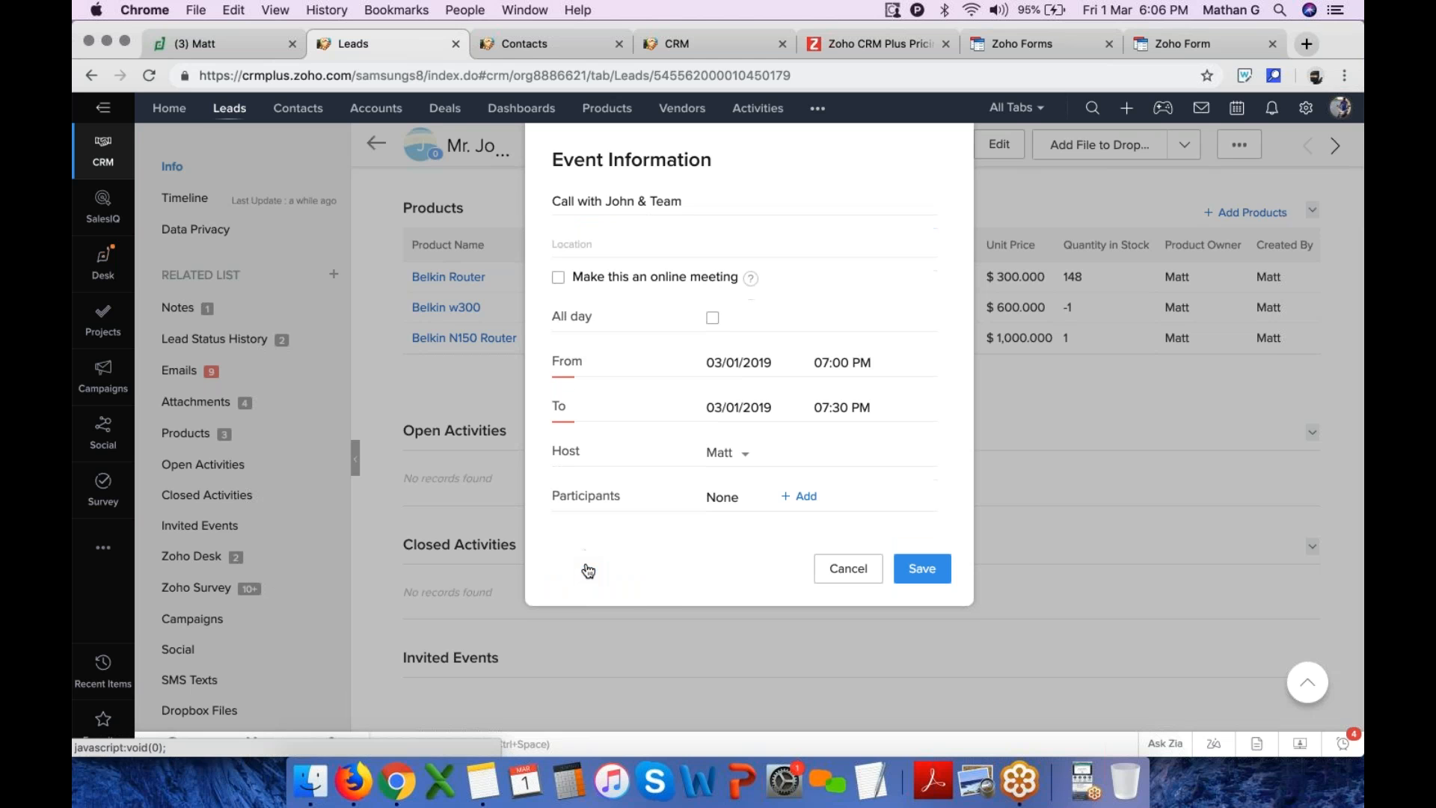
Schedule the event on 03/04/2019 from 07:00 PM to 09:00 PM and move into its Description field
scroll(629, 281, up, 5)
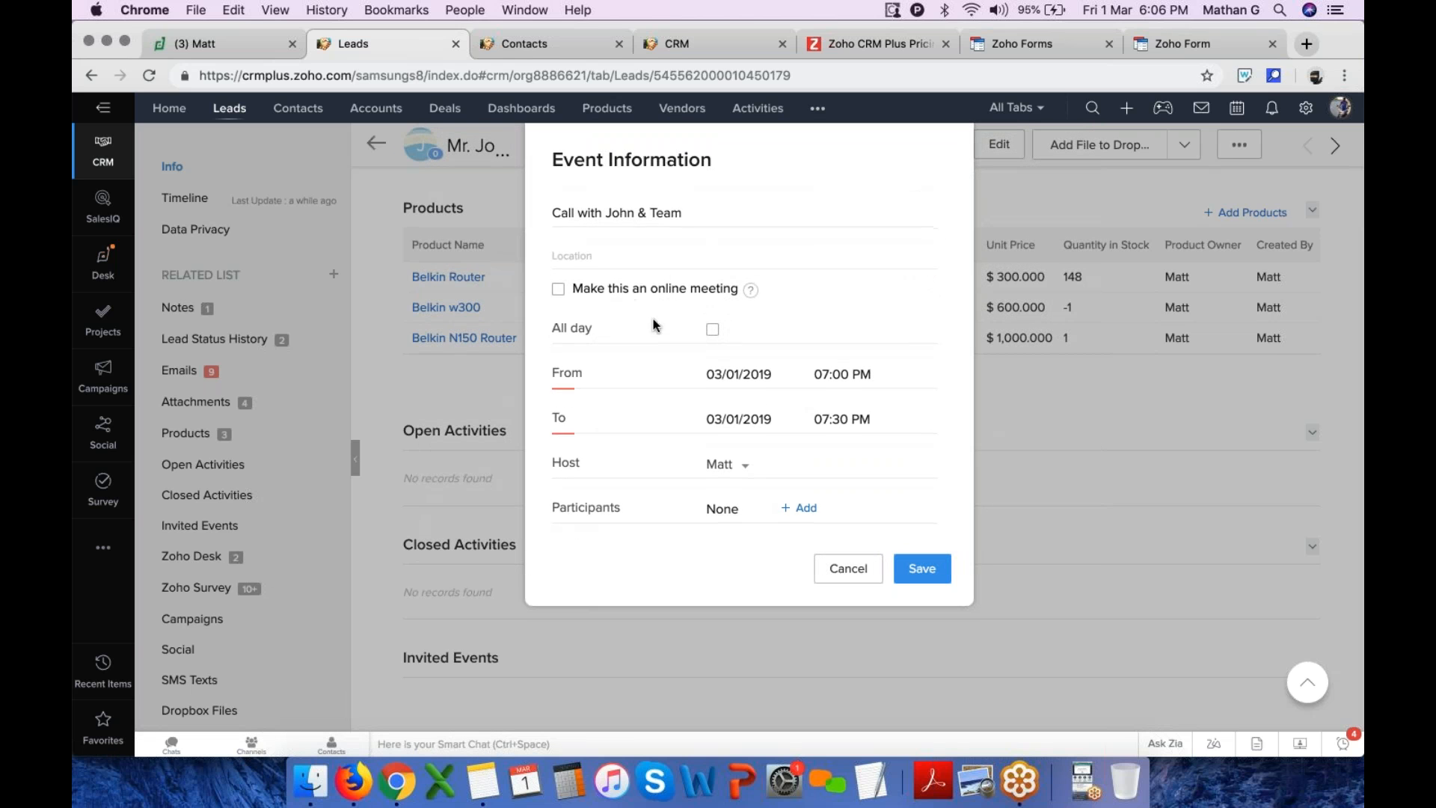
click(748, 375)
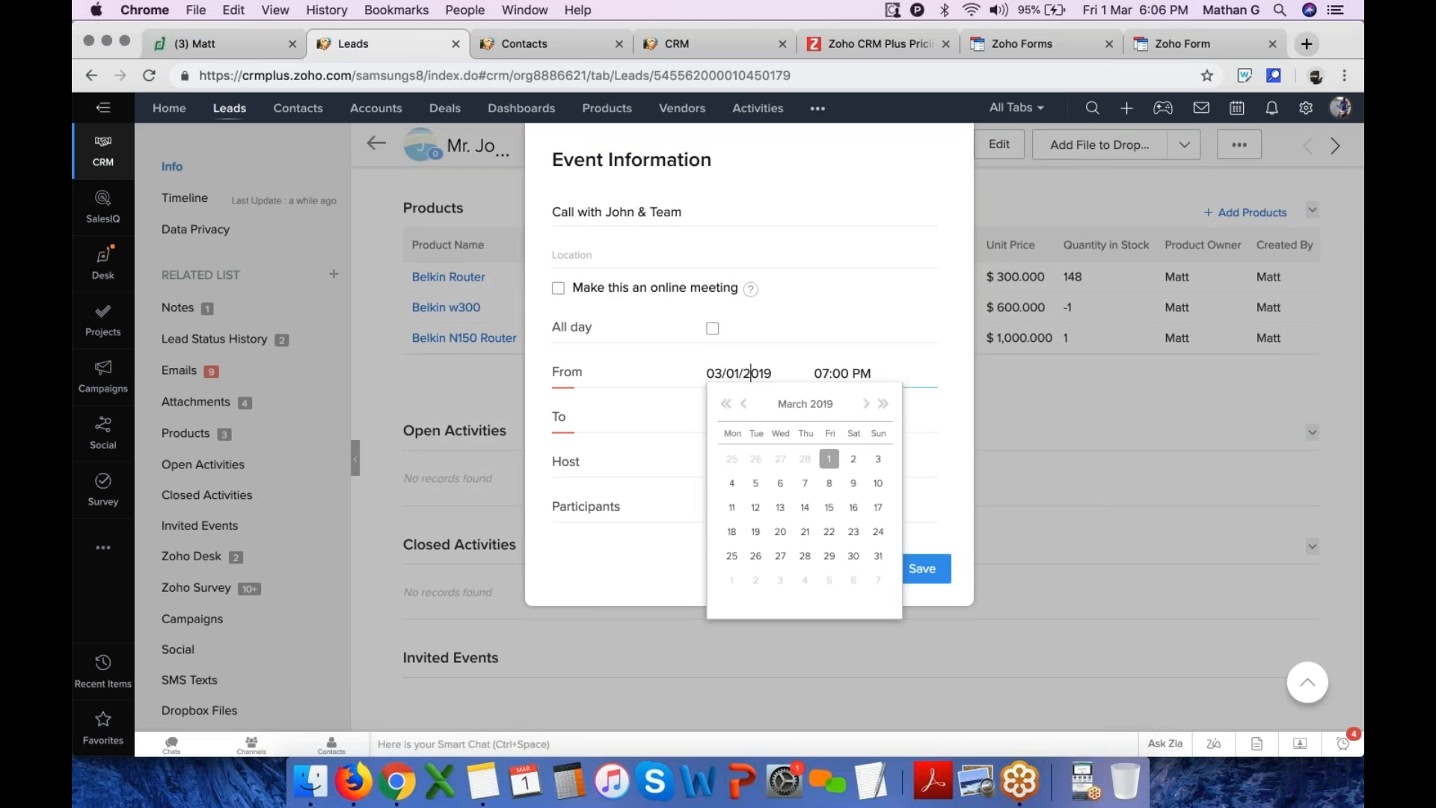
click(733, 484)
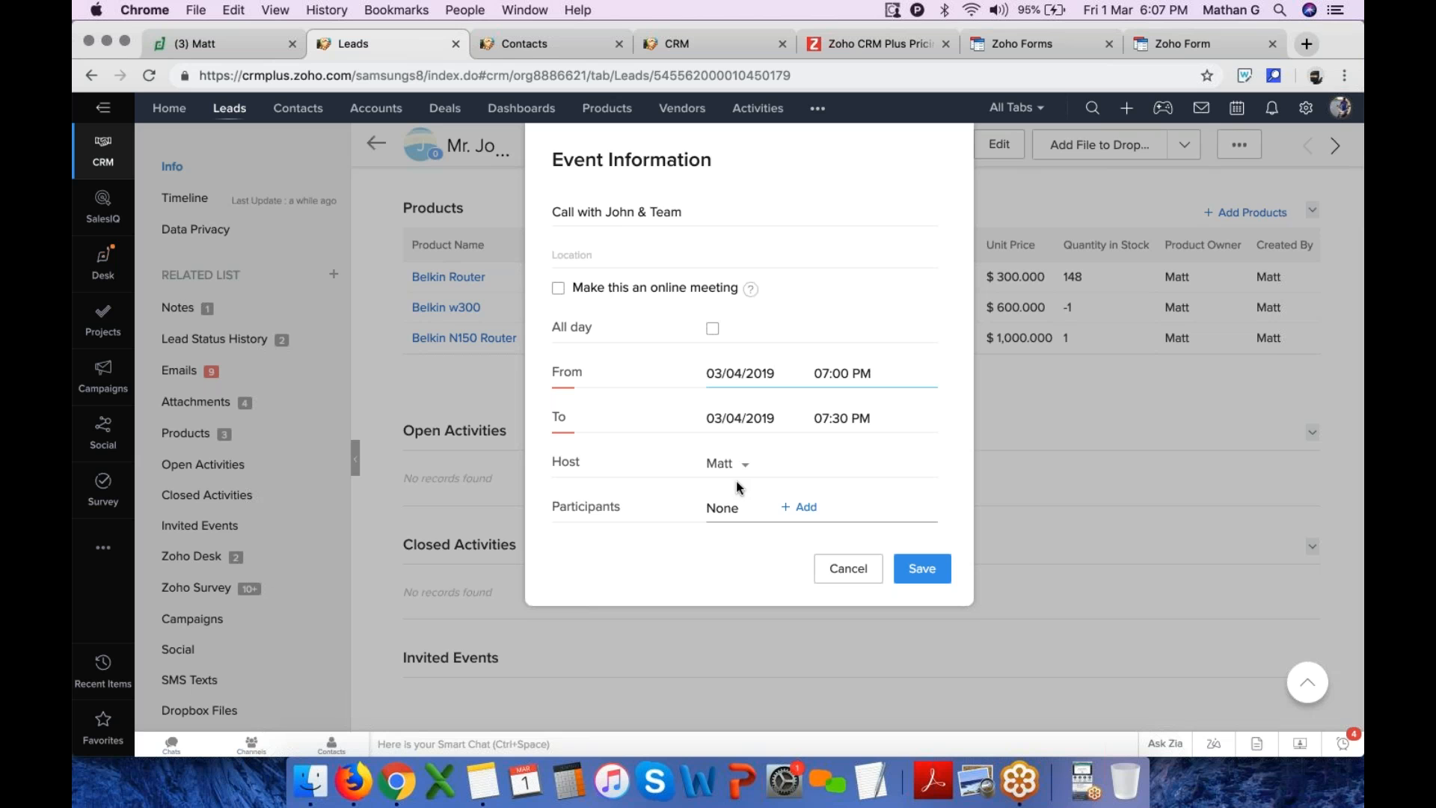
click(849, 415)
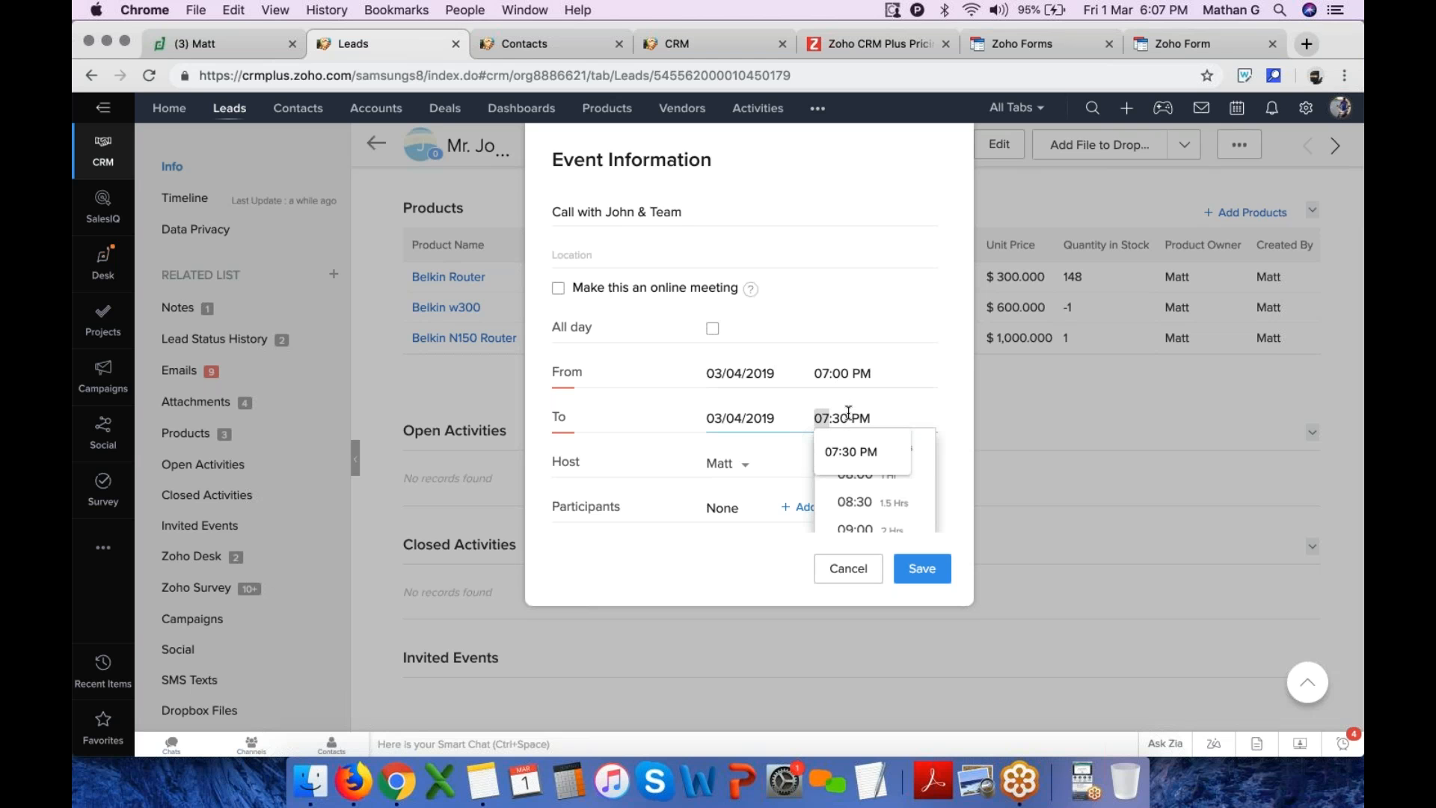
scroll(860, 479, down, 2)
click(856, 490)
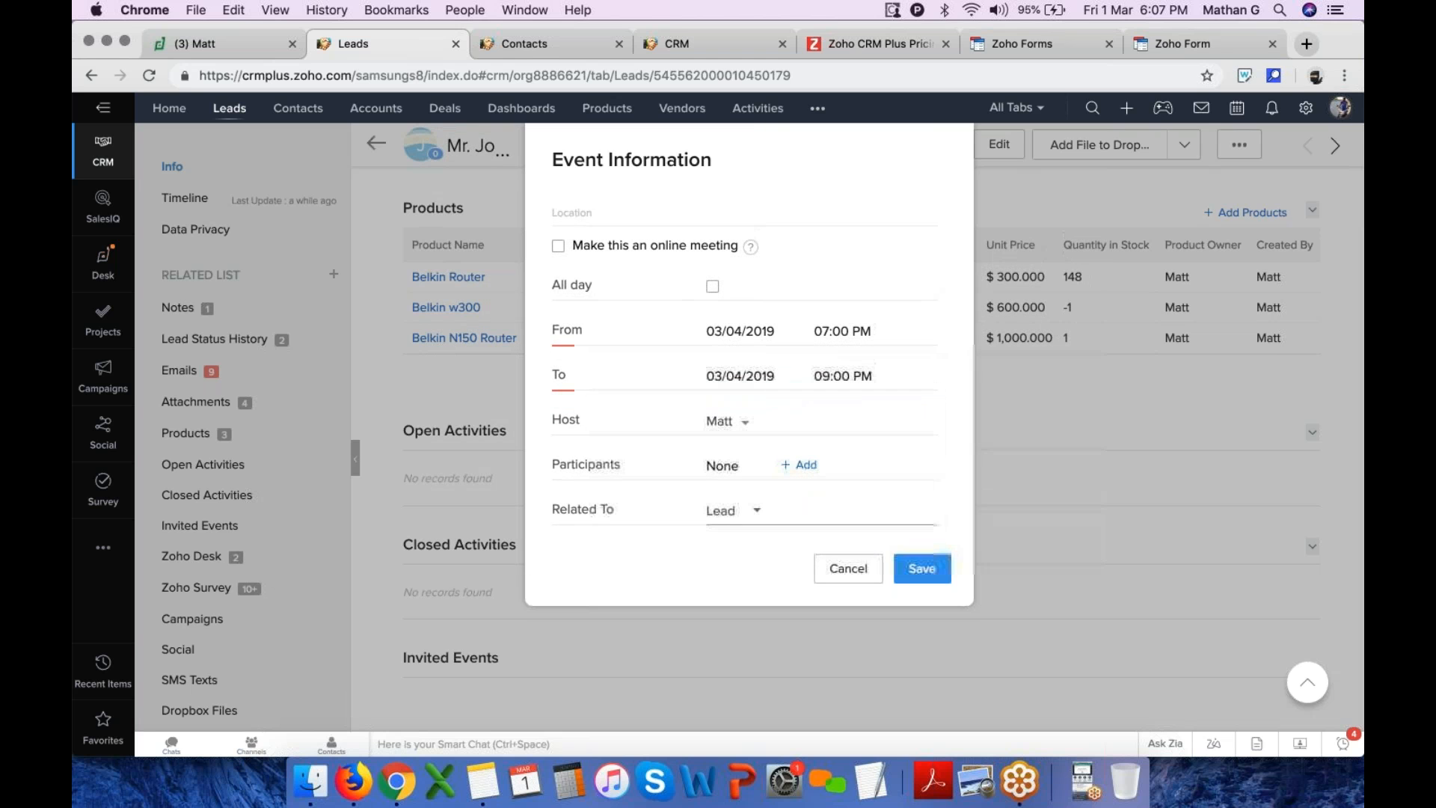
scroll(858, 483, down, 2)
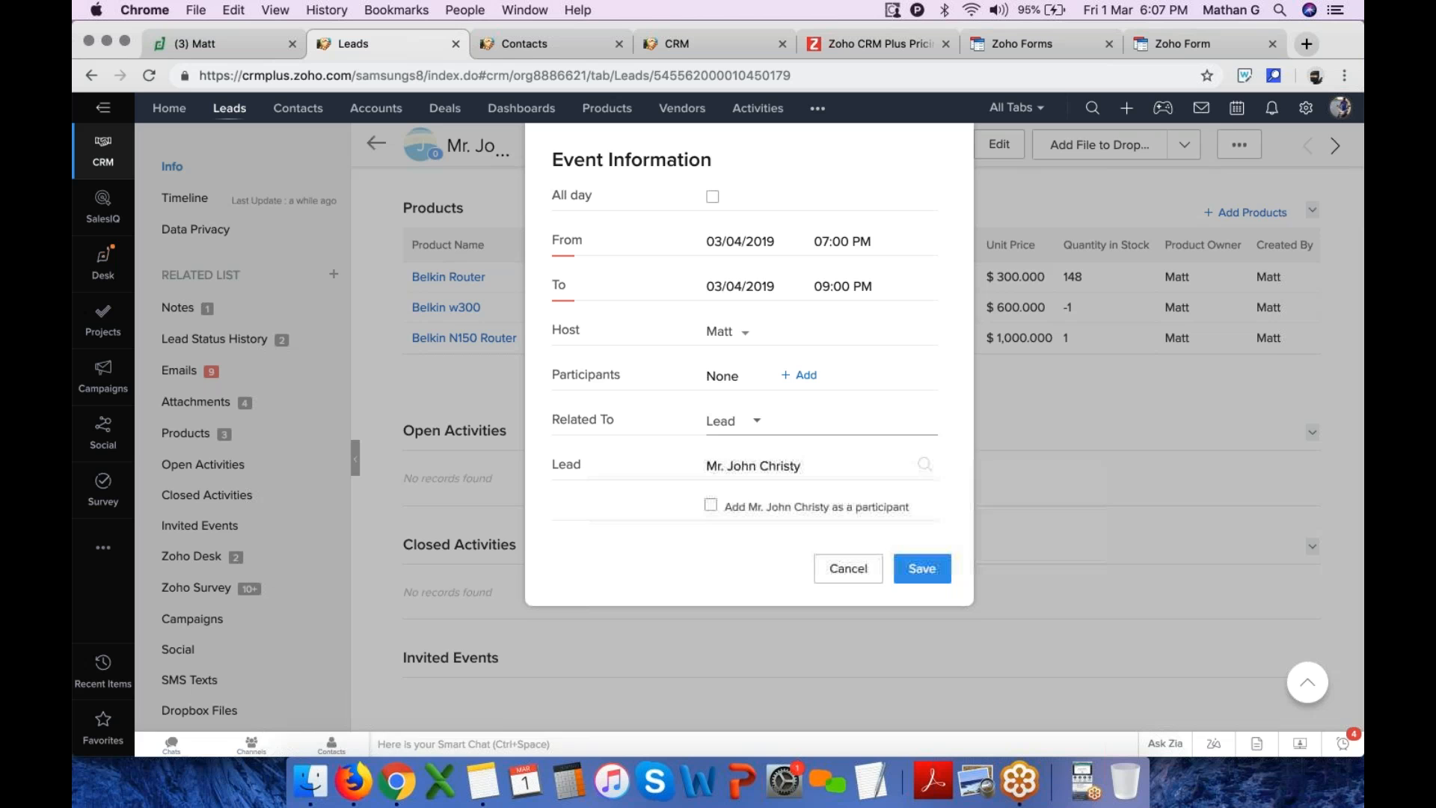
scroll(796, 380, down, 4)
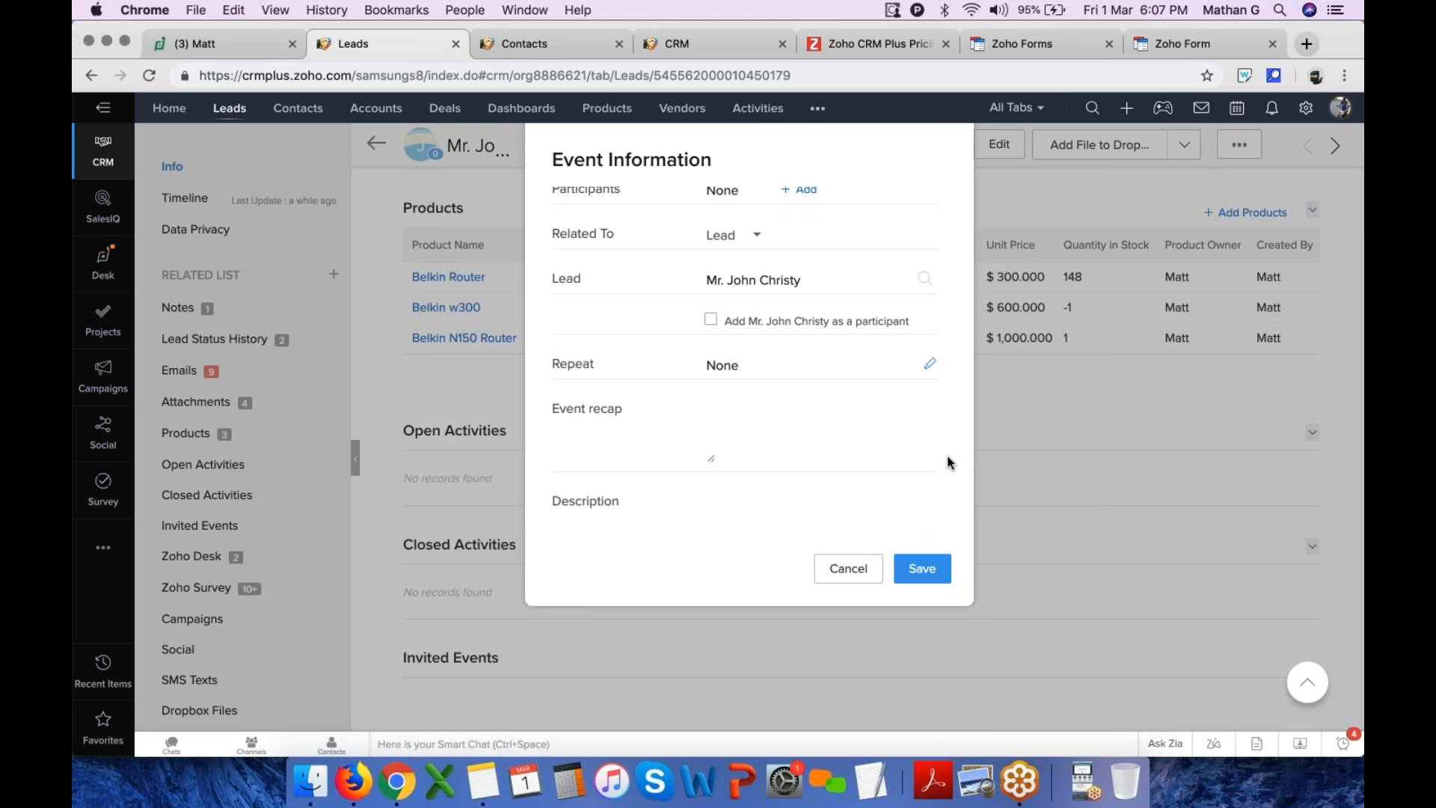
scroll(743, 450, down, 2)
click(664, 443)
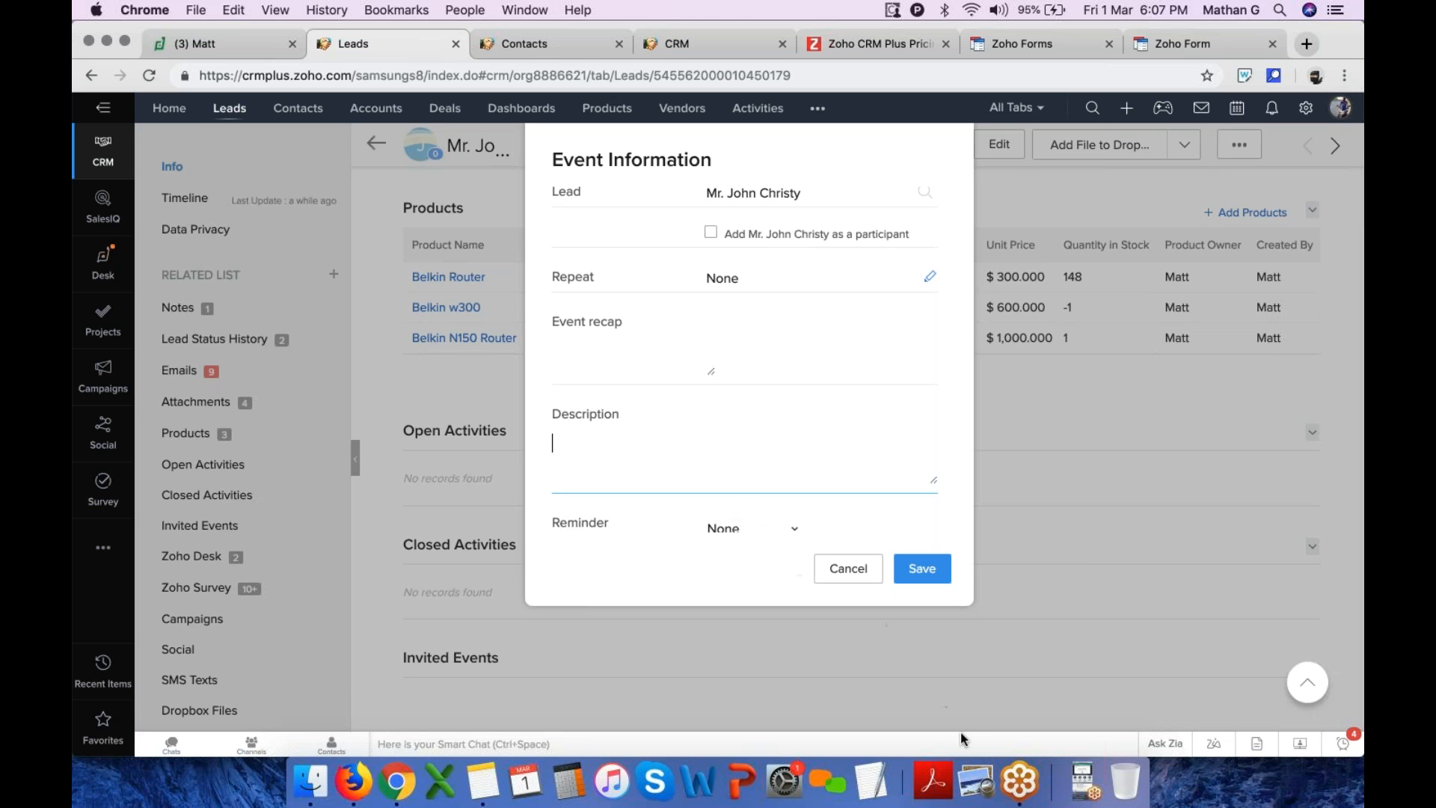
click(1082, 784)
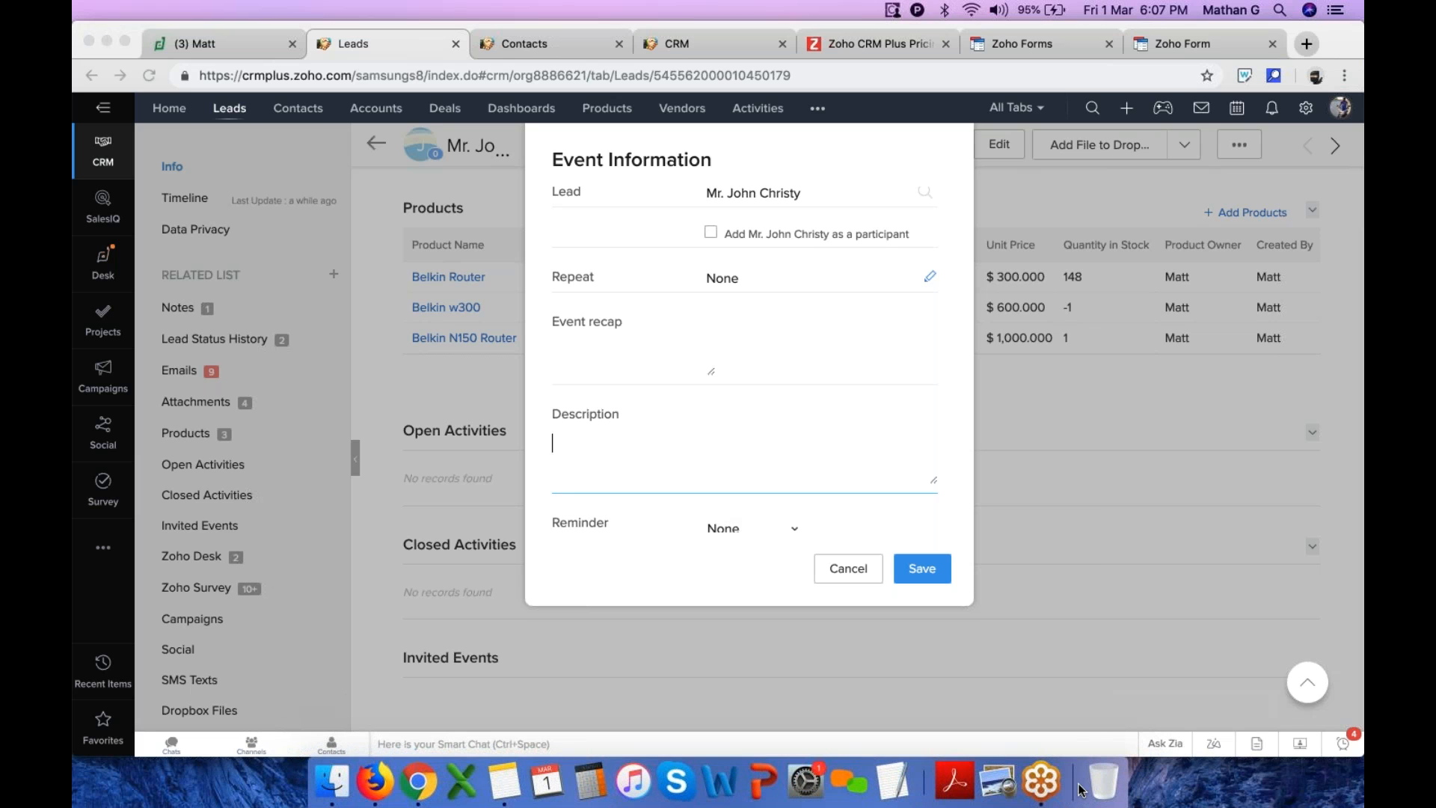
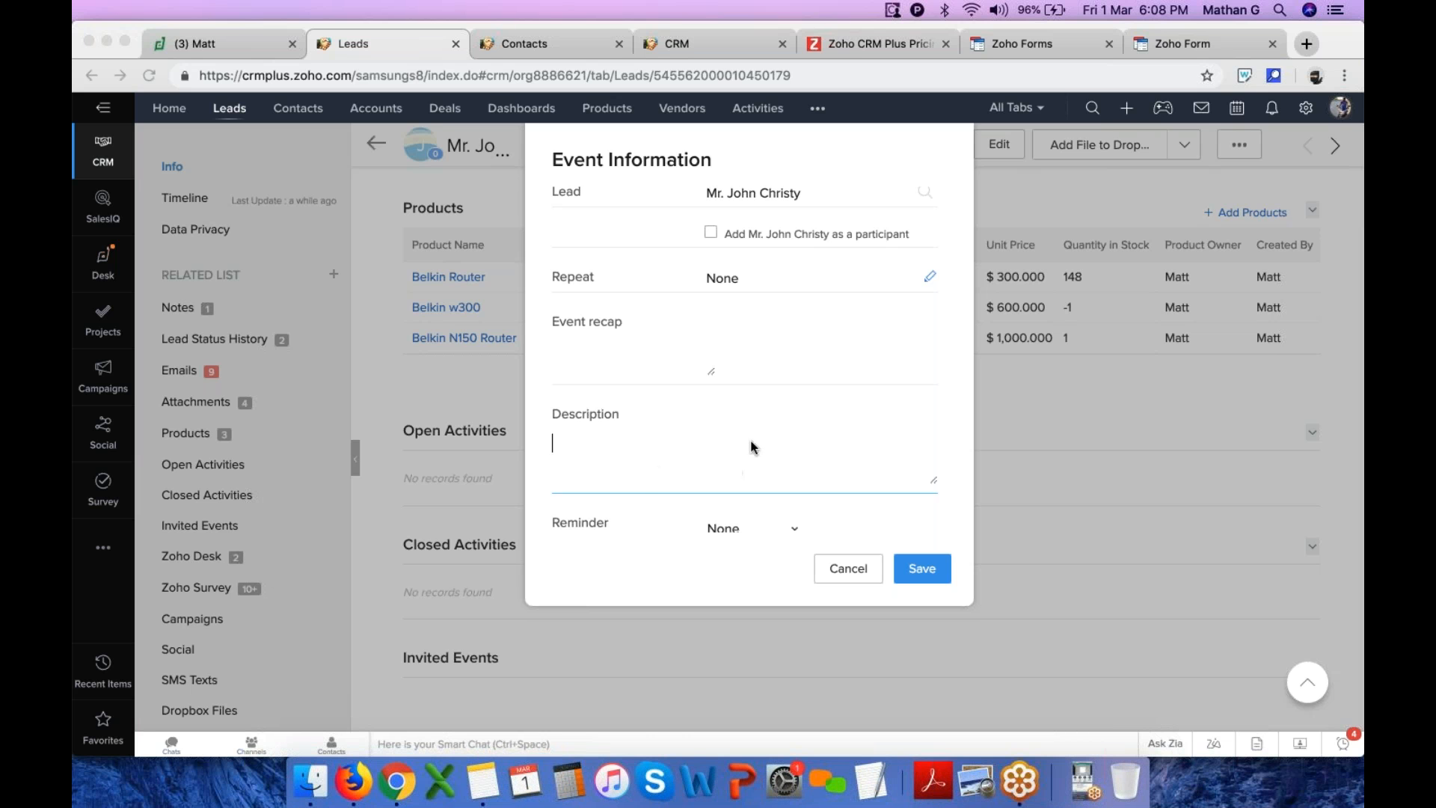
Open the CRM telephony settings and browse the PhoneBridge marketplace of telephony providers
click(524, 43)
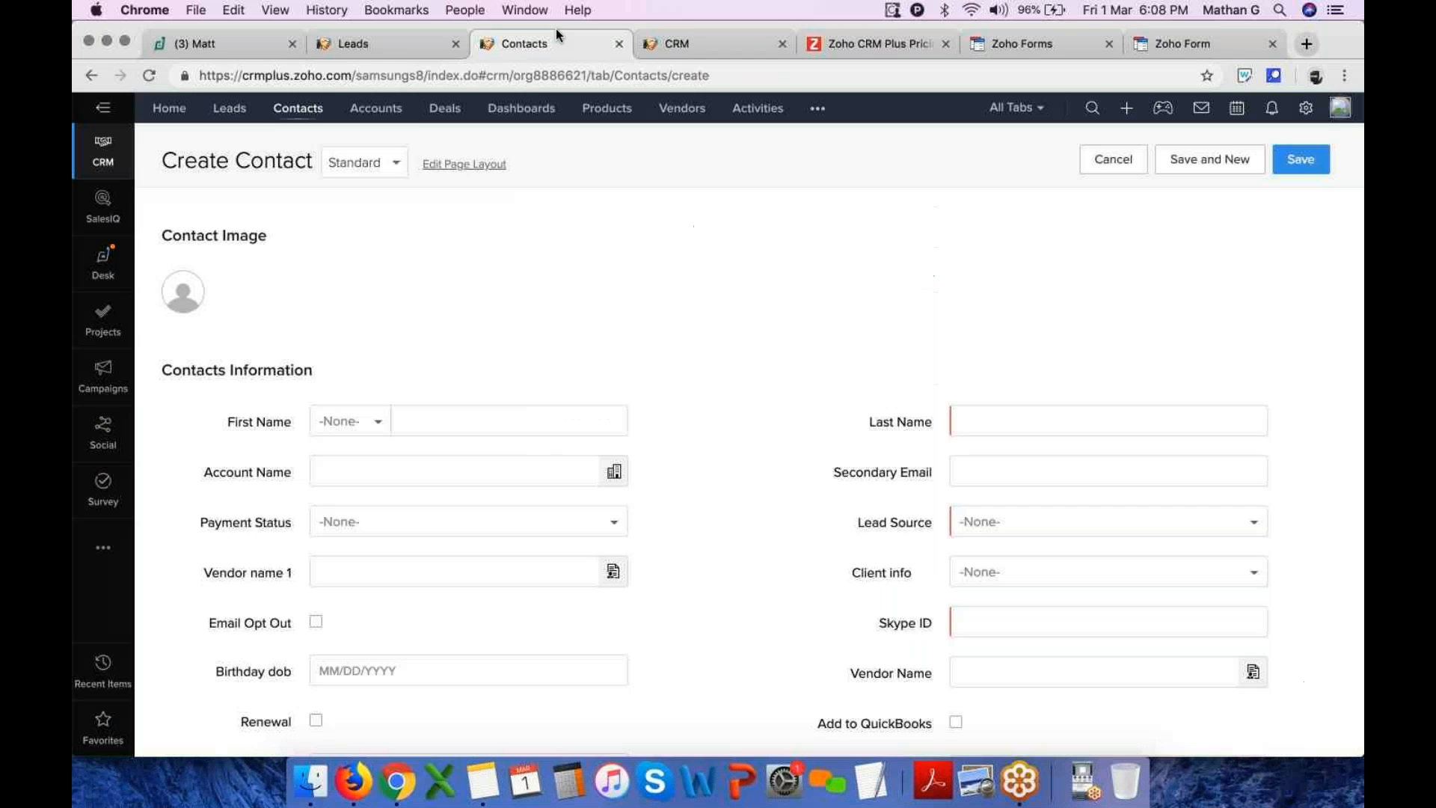
click(1308, 110)
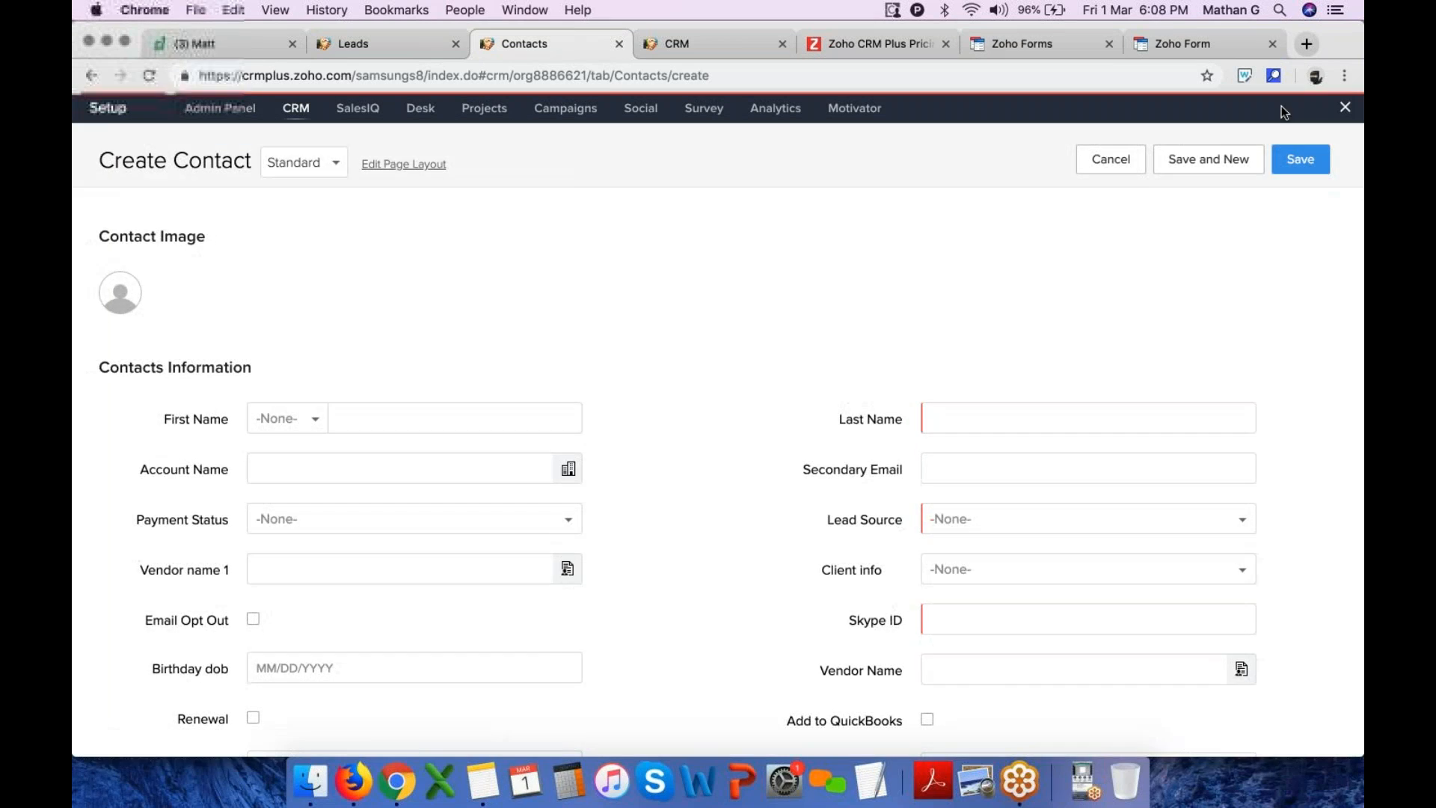
click(764, 343)
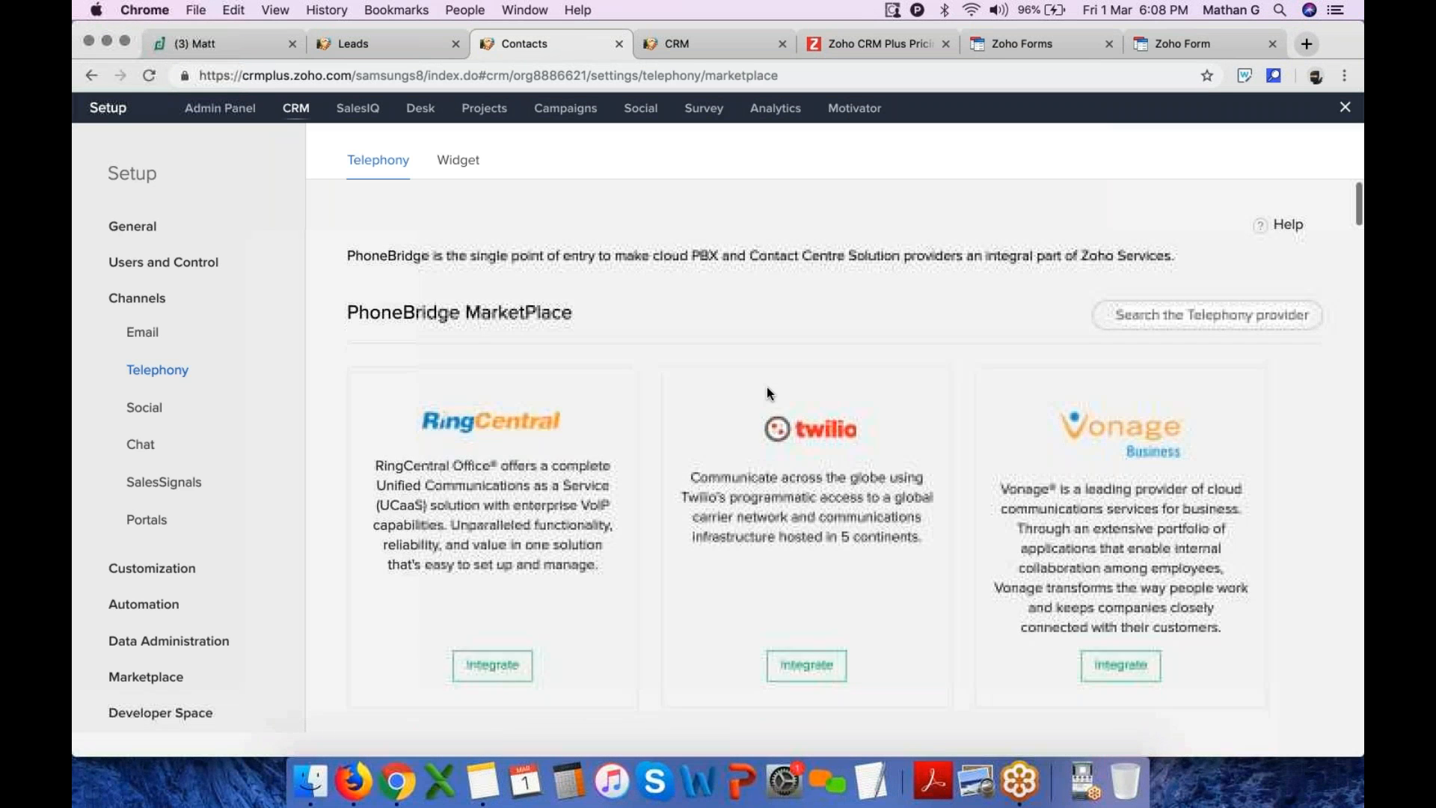
scroll(767, 390, down, 3)
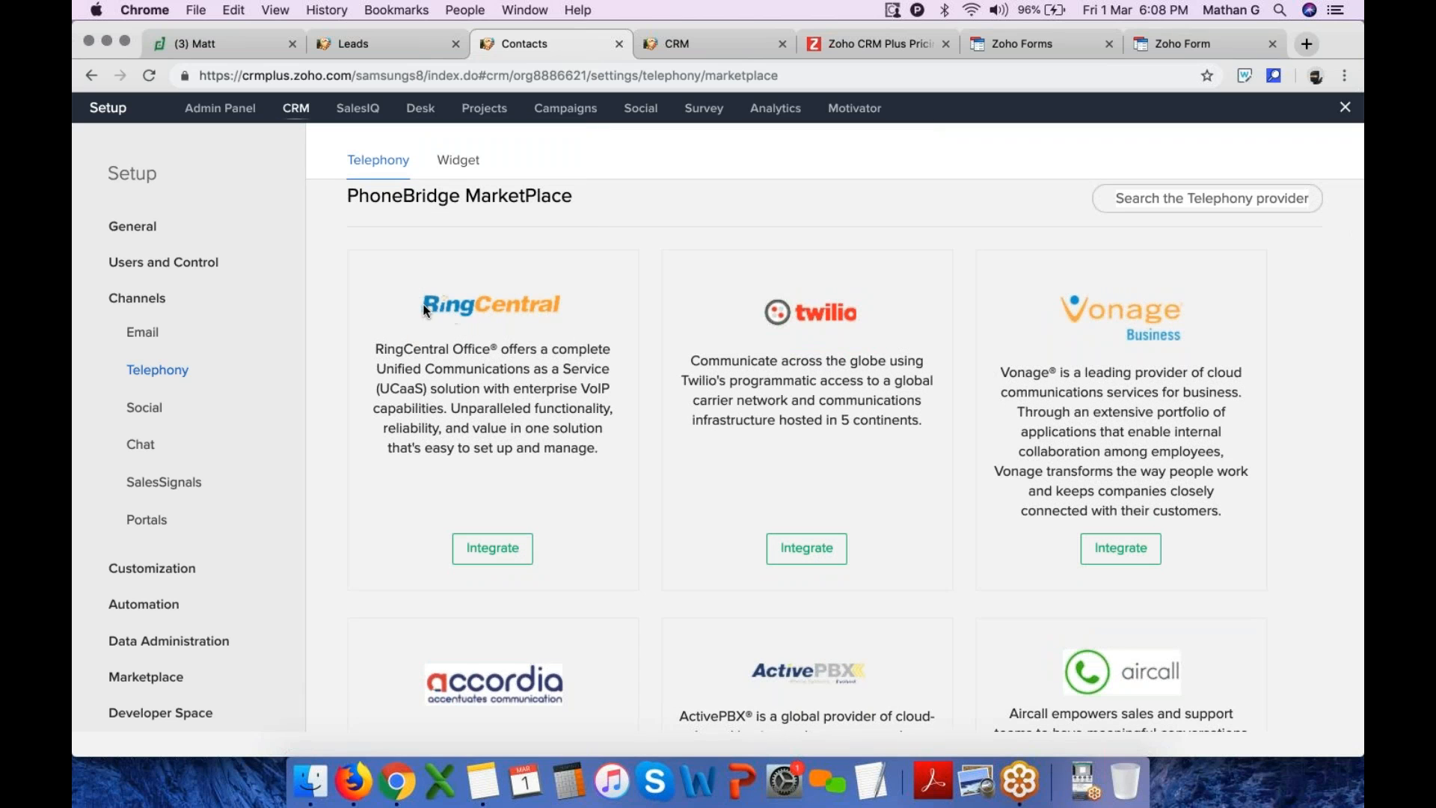
scroll(878, 337, down, 10)
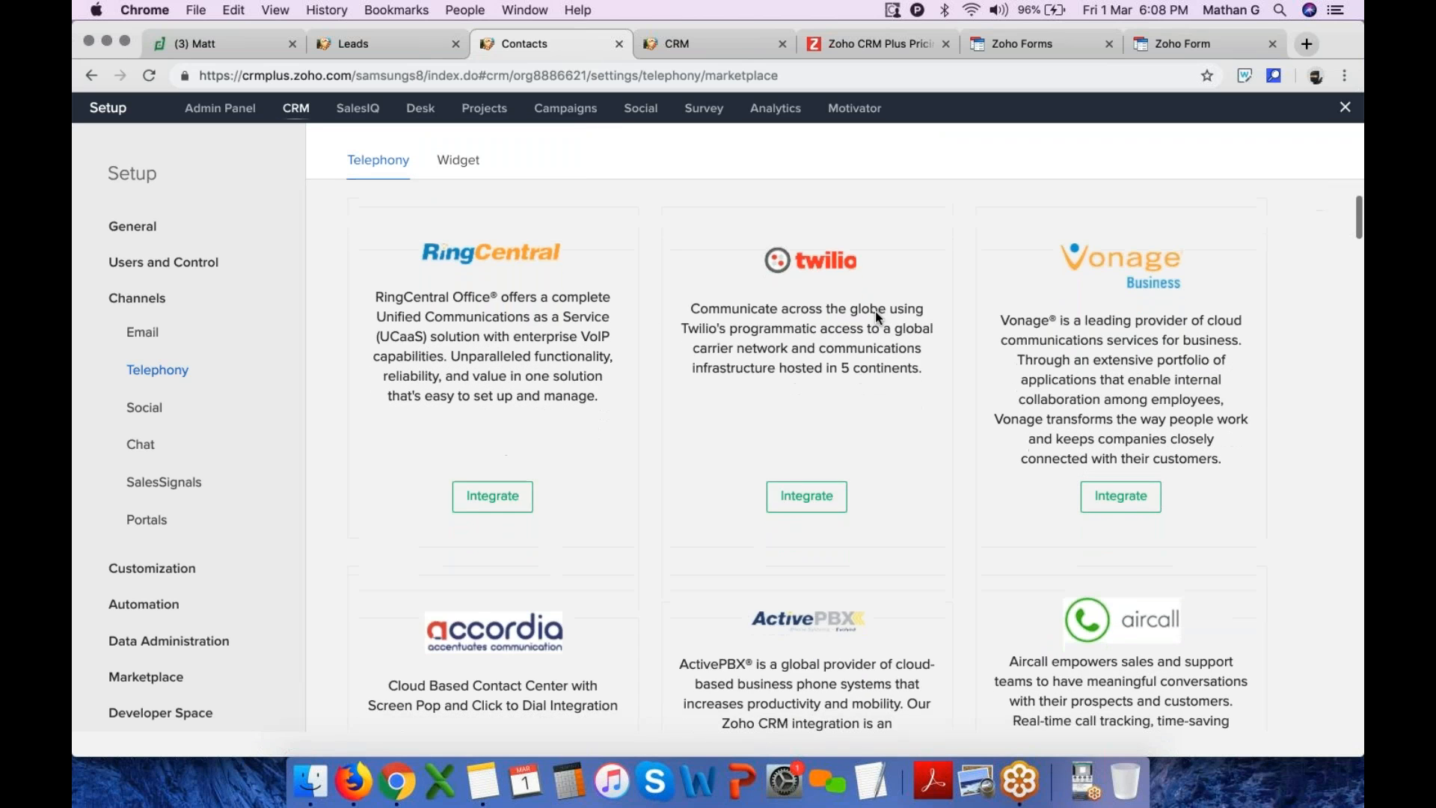
scroll(793, 449, down, 9)
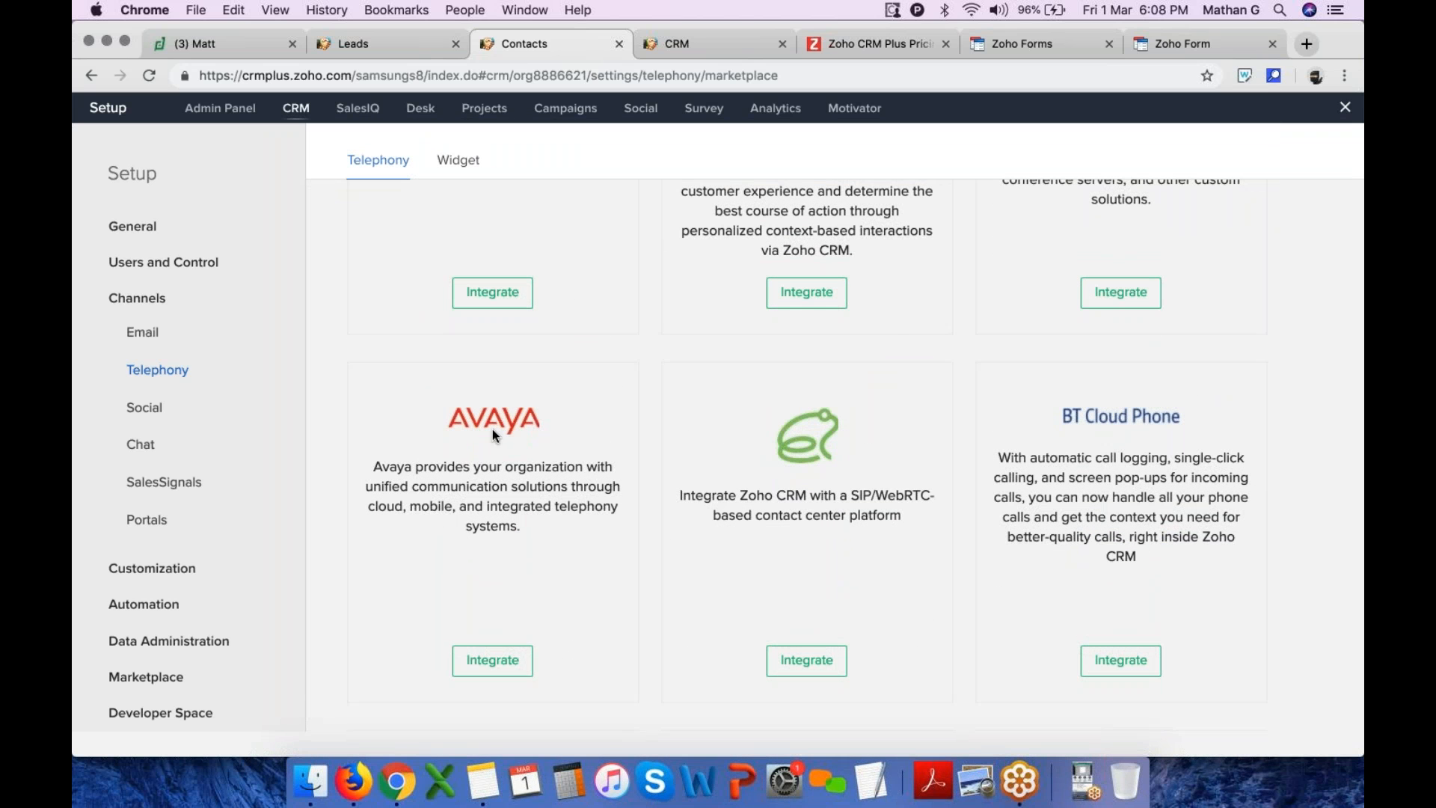
scroll(555, 426, down, 6)
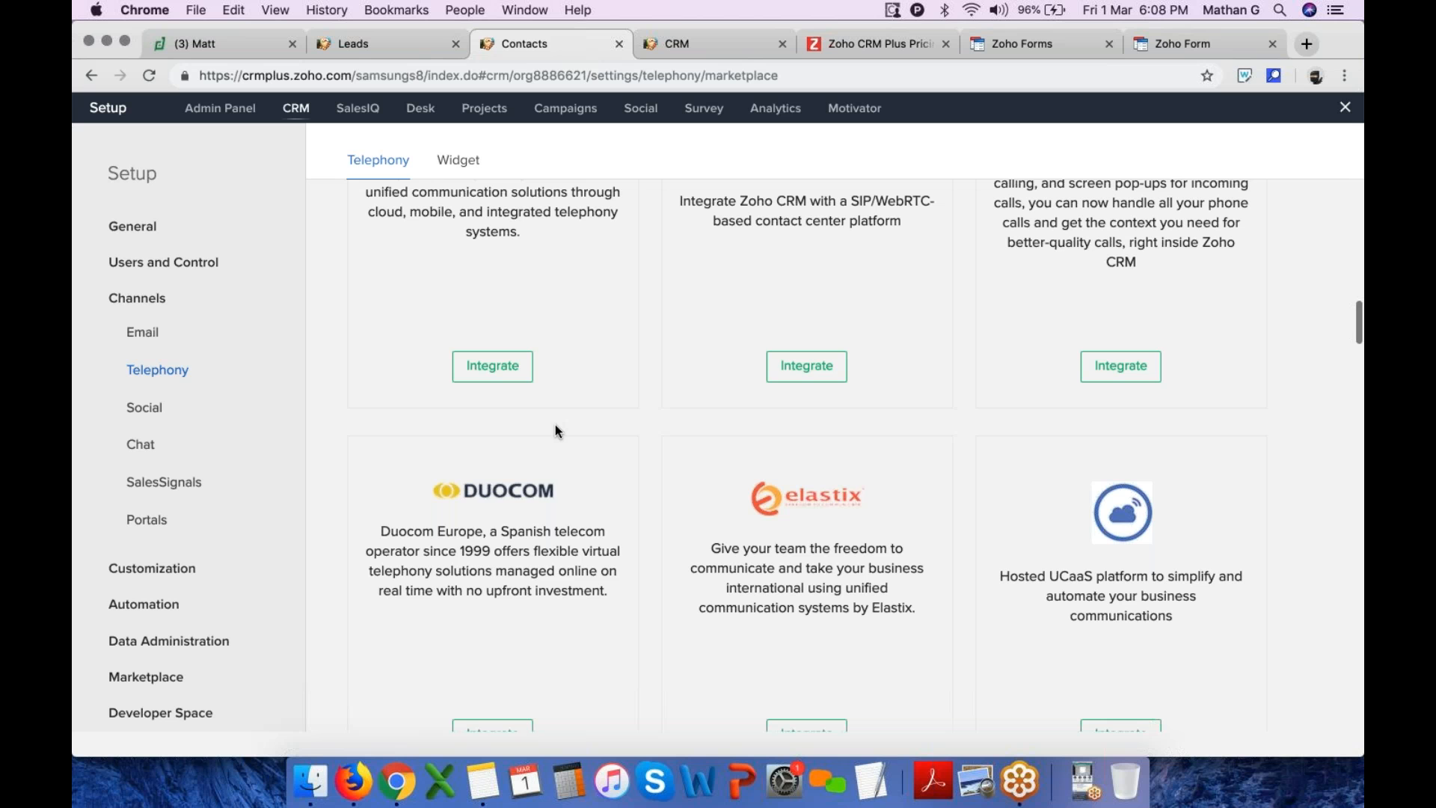
scroll(555, 426, down, 2)
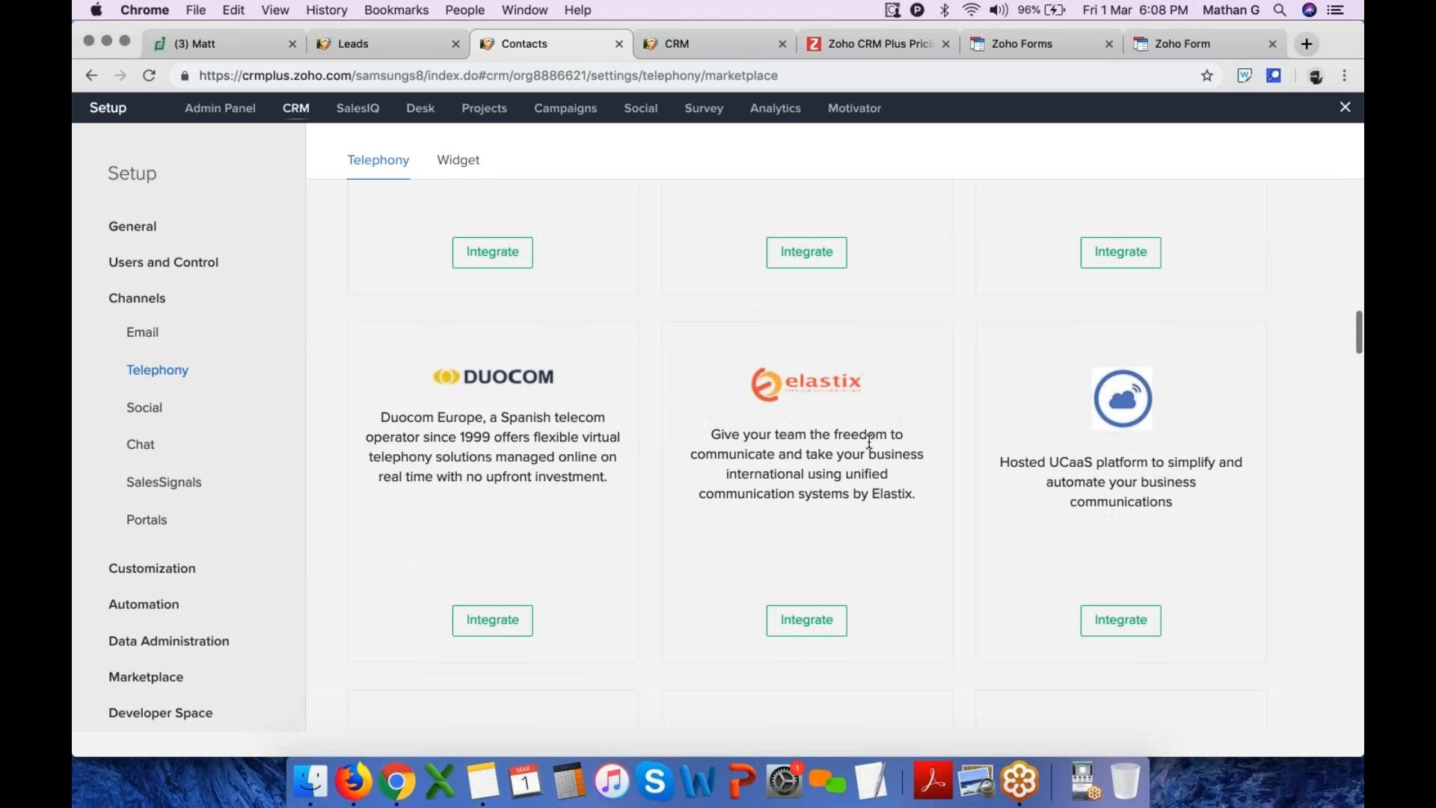
scroll(874, 389, down, 4)
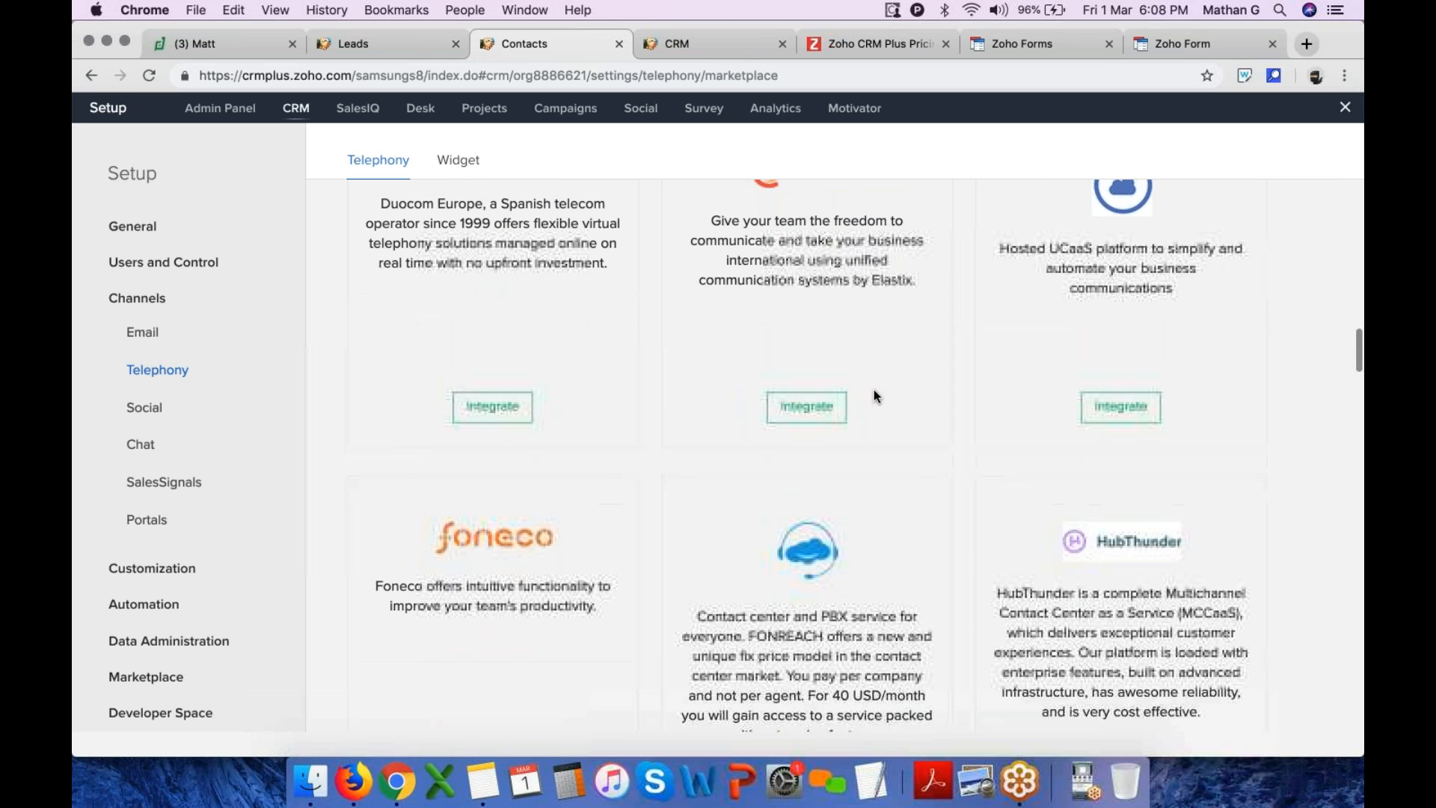
scroll(874, 389, up, 15)
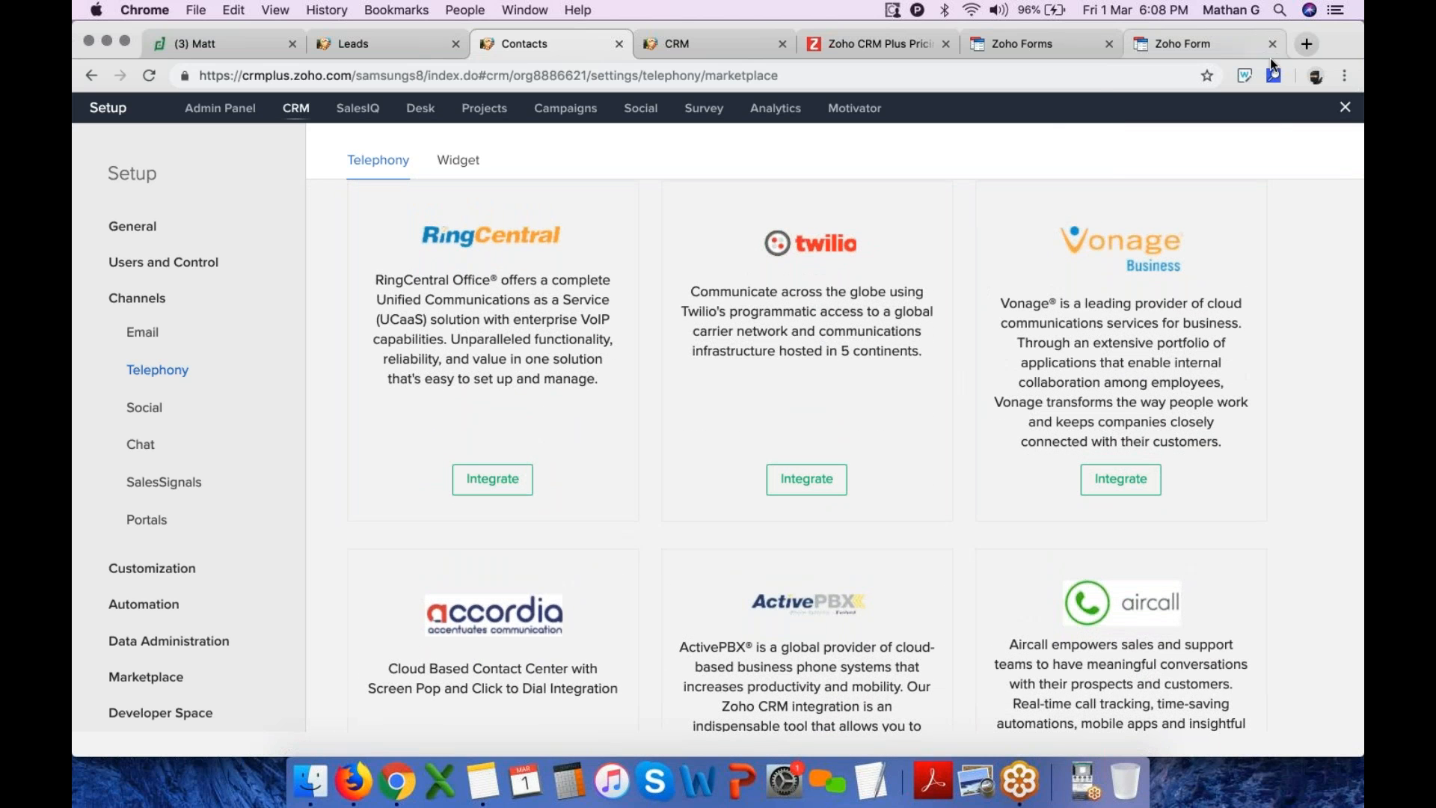
Switch to another Chrome profile and open the Zoho Desk sign-in page
click(1318, 76)
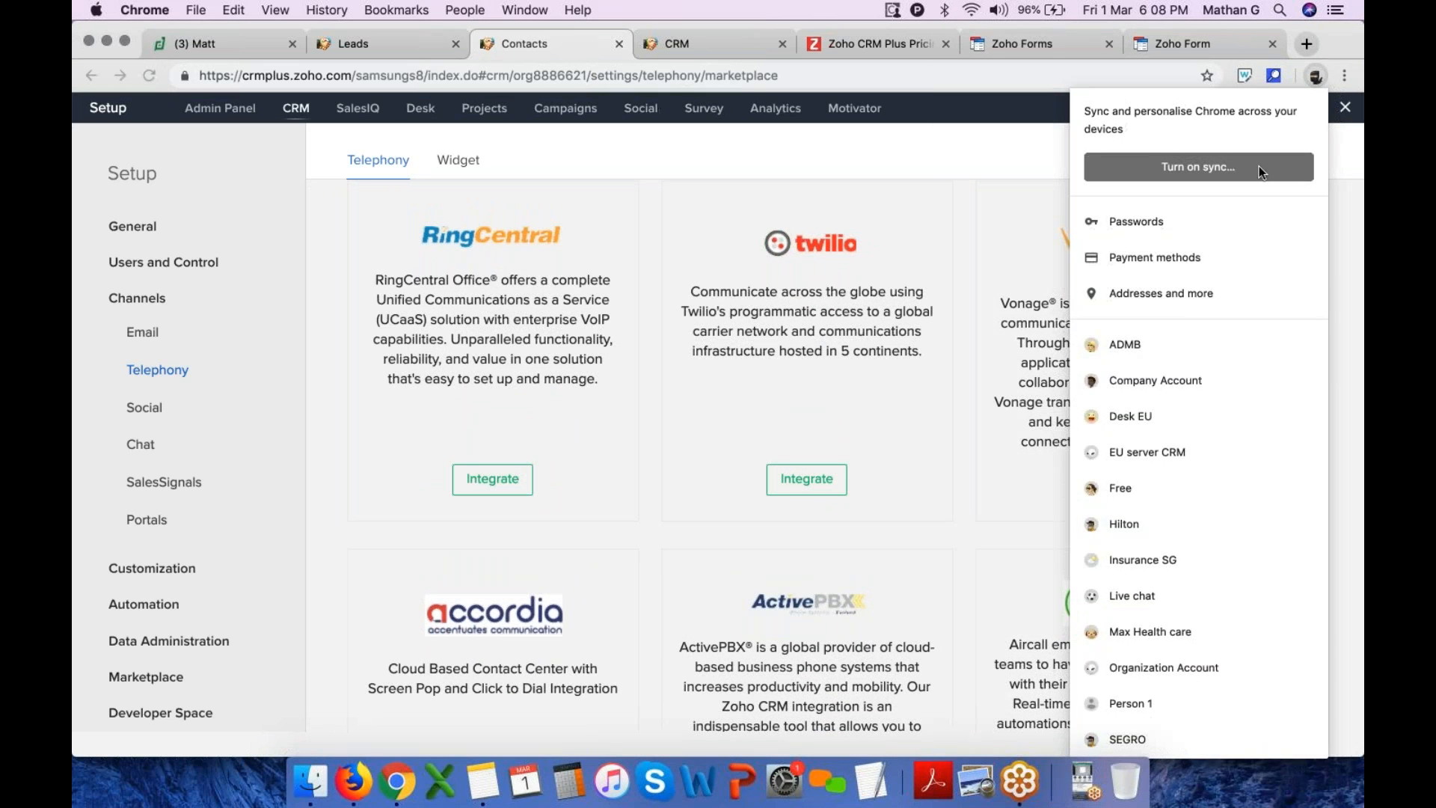
click(1165, 357)
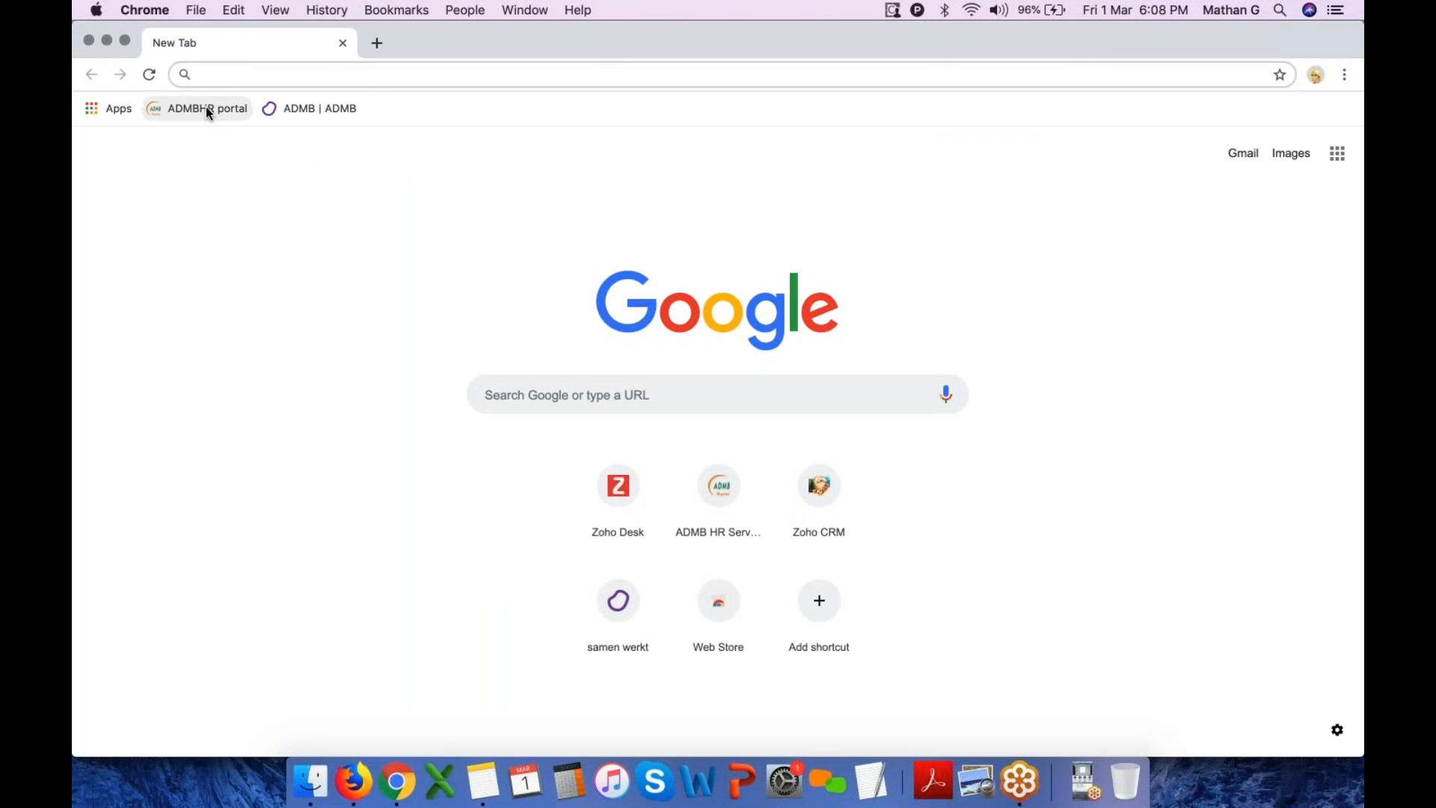
text(de)
click(234, 101)
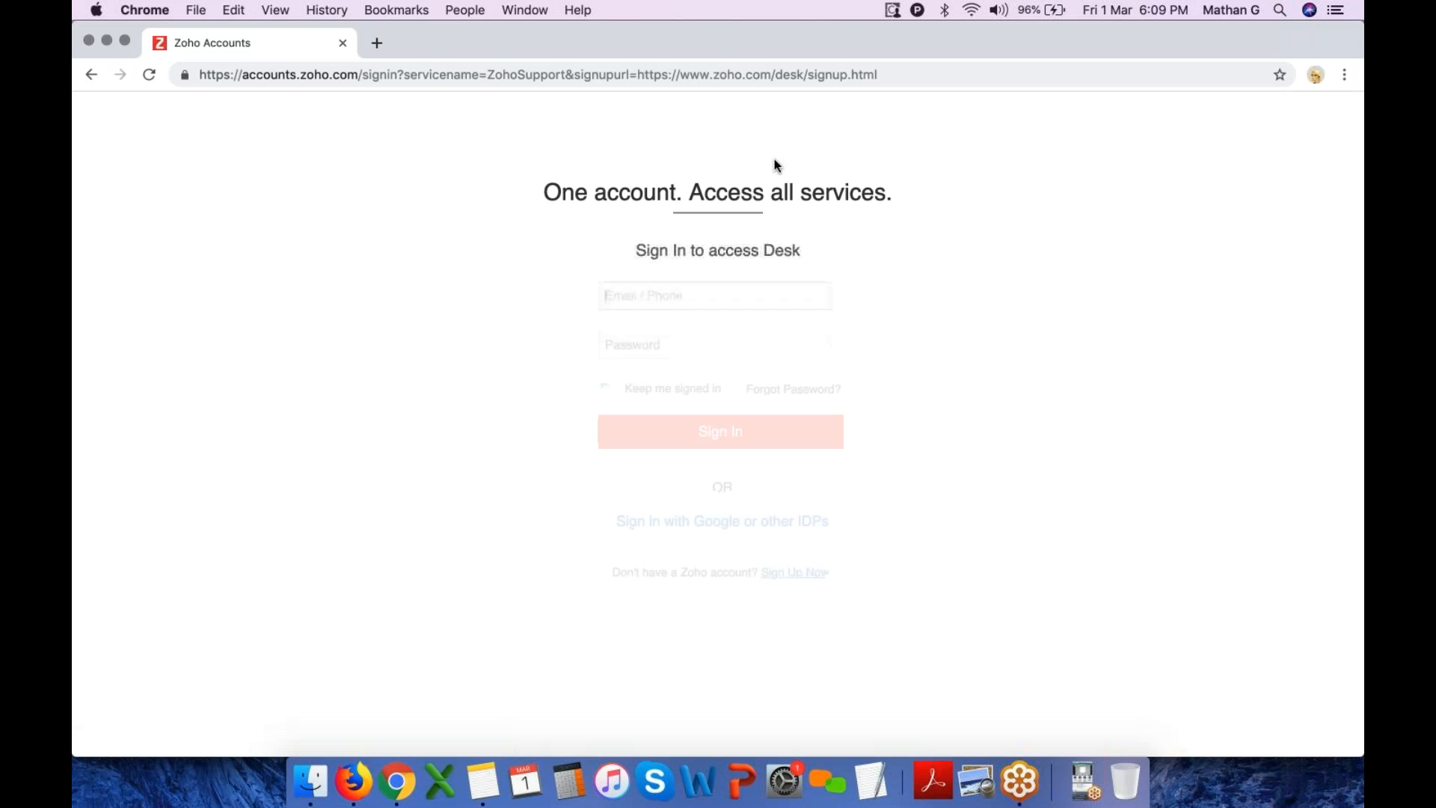
Try to sign in to Desk with the account e-mail and password, then close the window
click(708, 306)
click(686, 331)
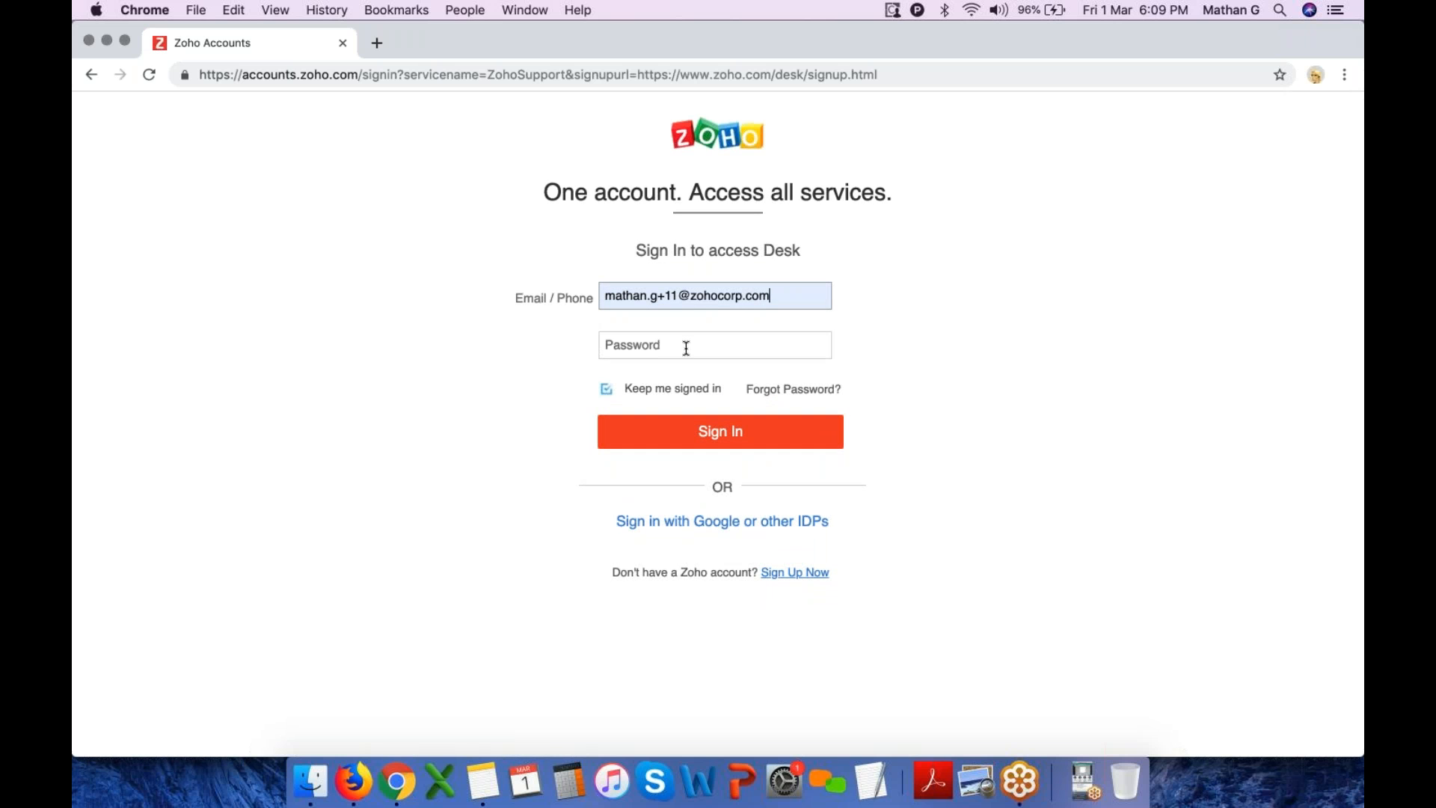
text(••••••••••••)
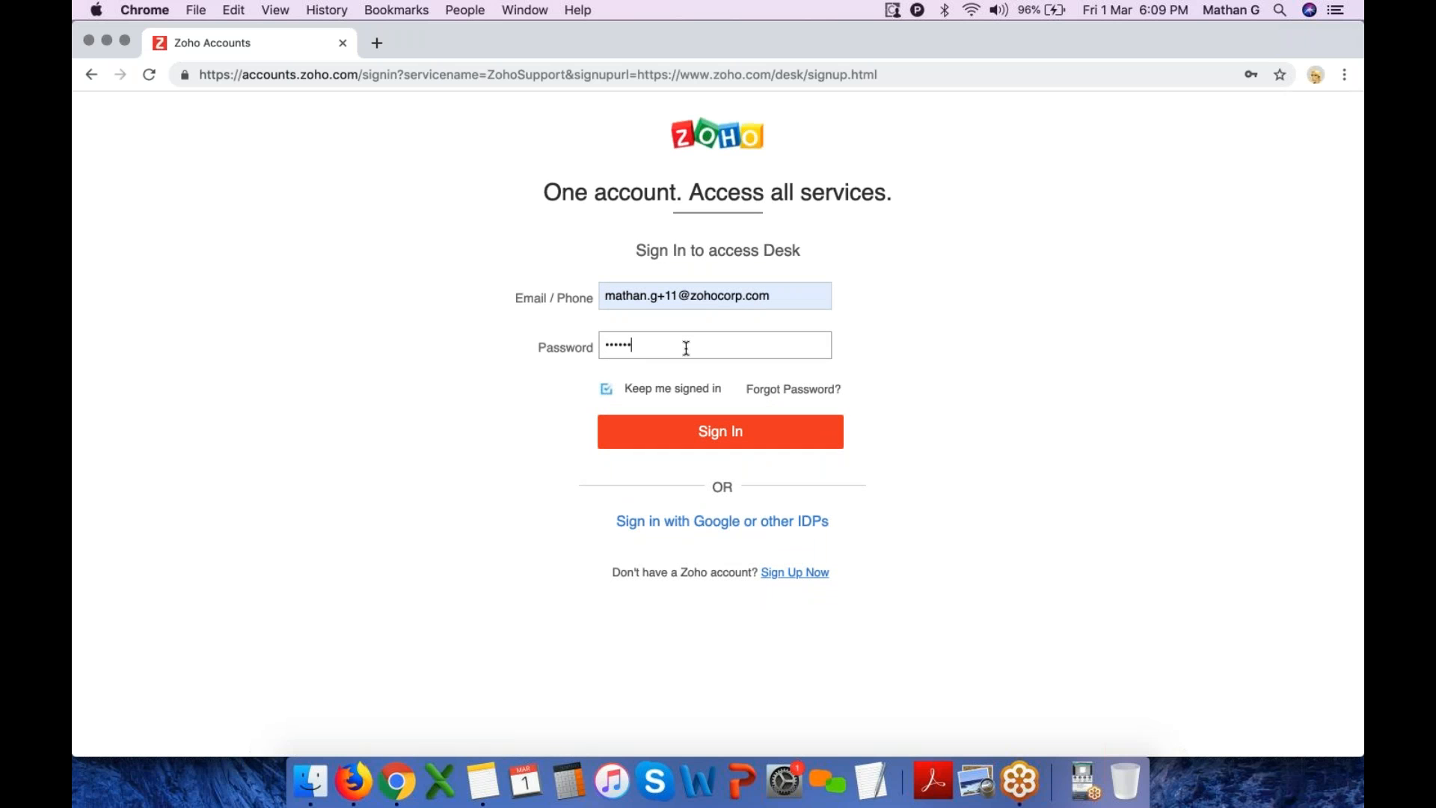
key(Return)
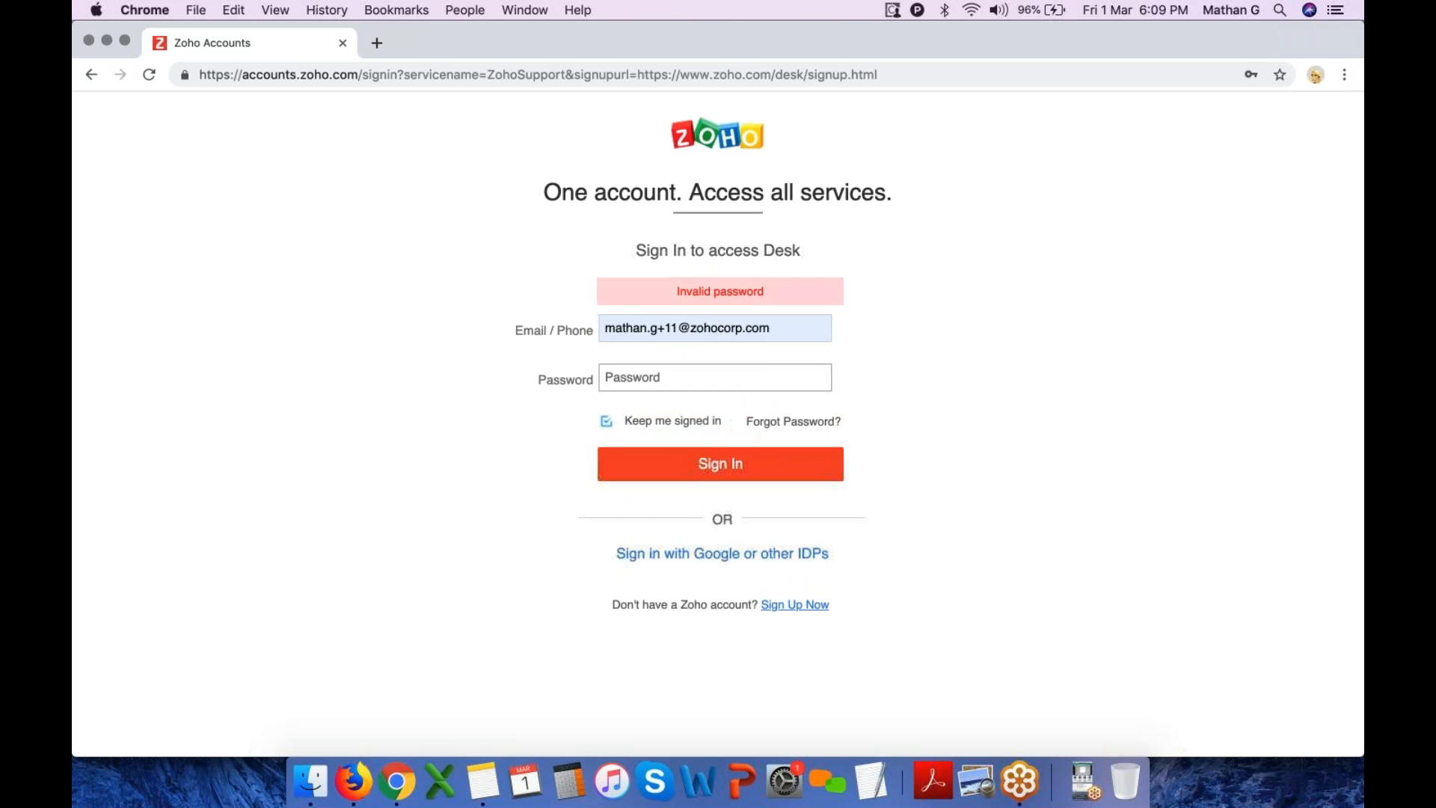
text(•••••••••••)
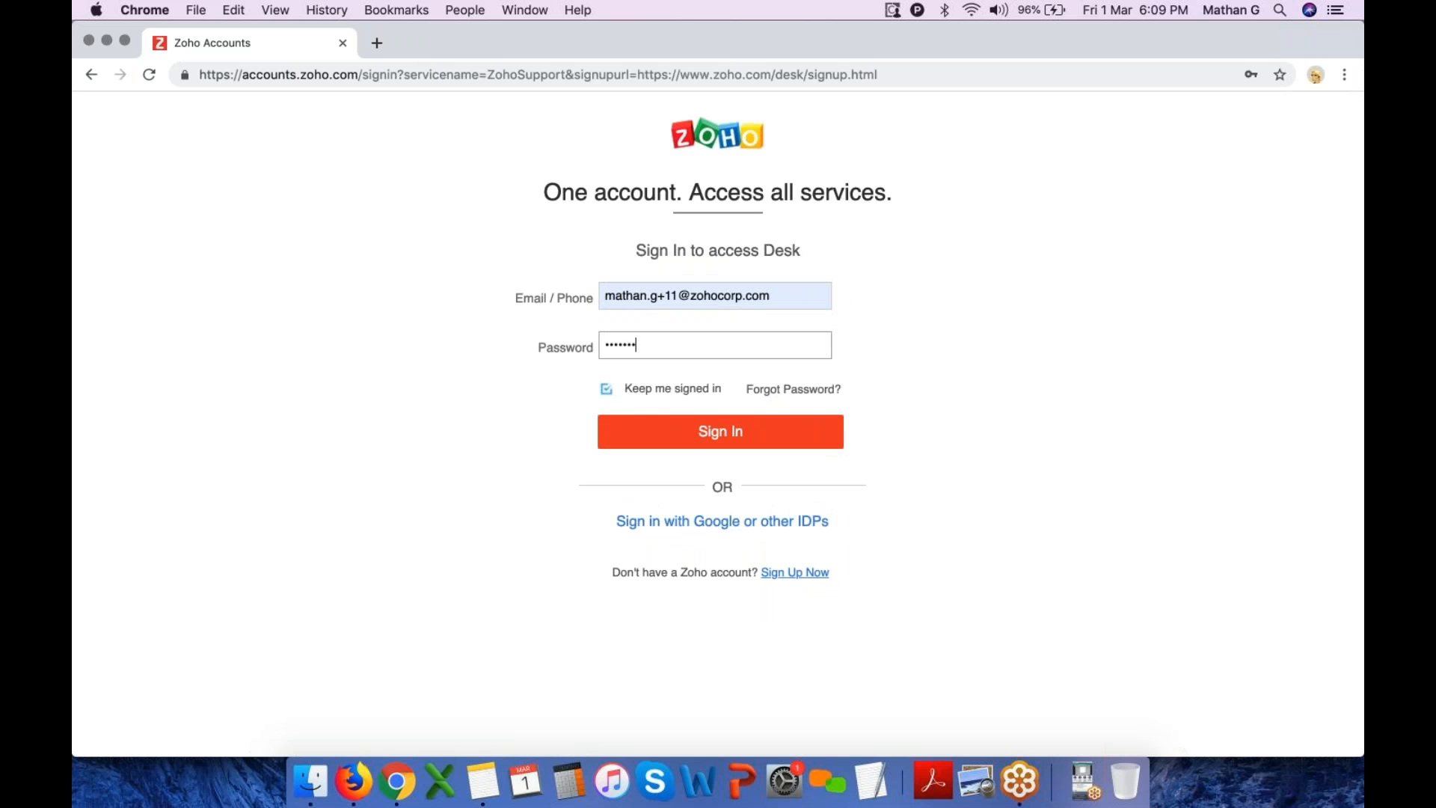
key(Return)
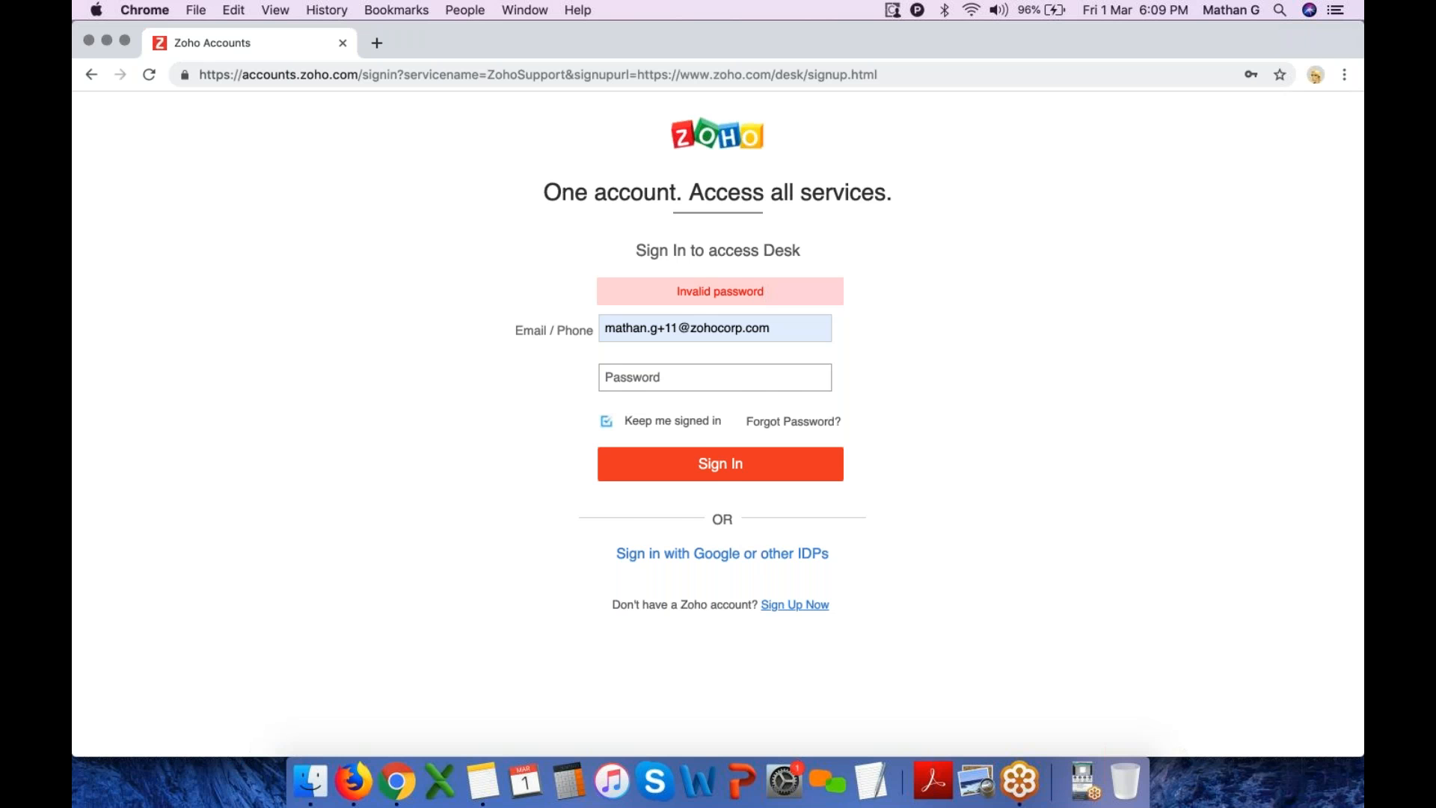
text(••••••••••••)
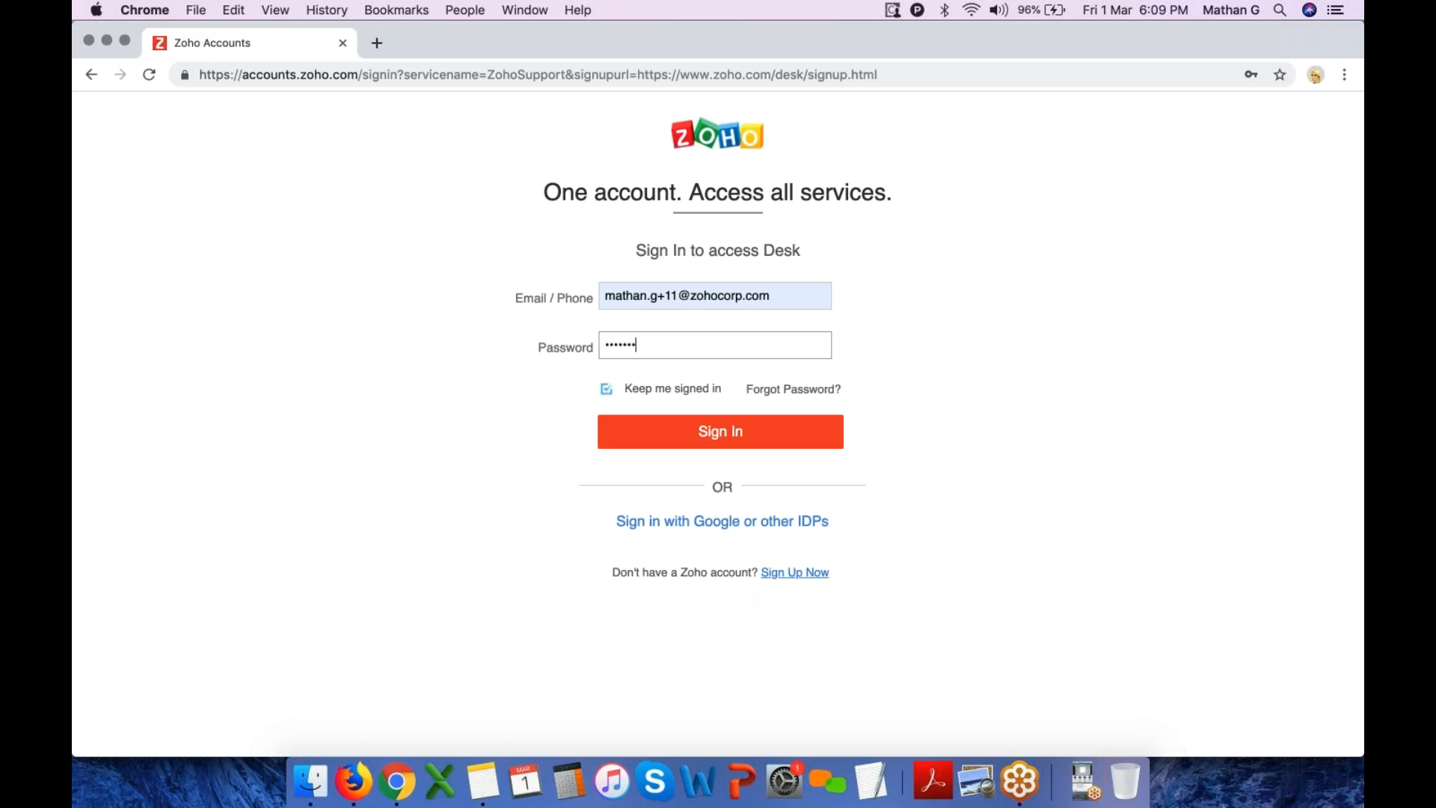
key(Return)
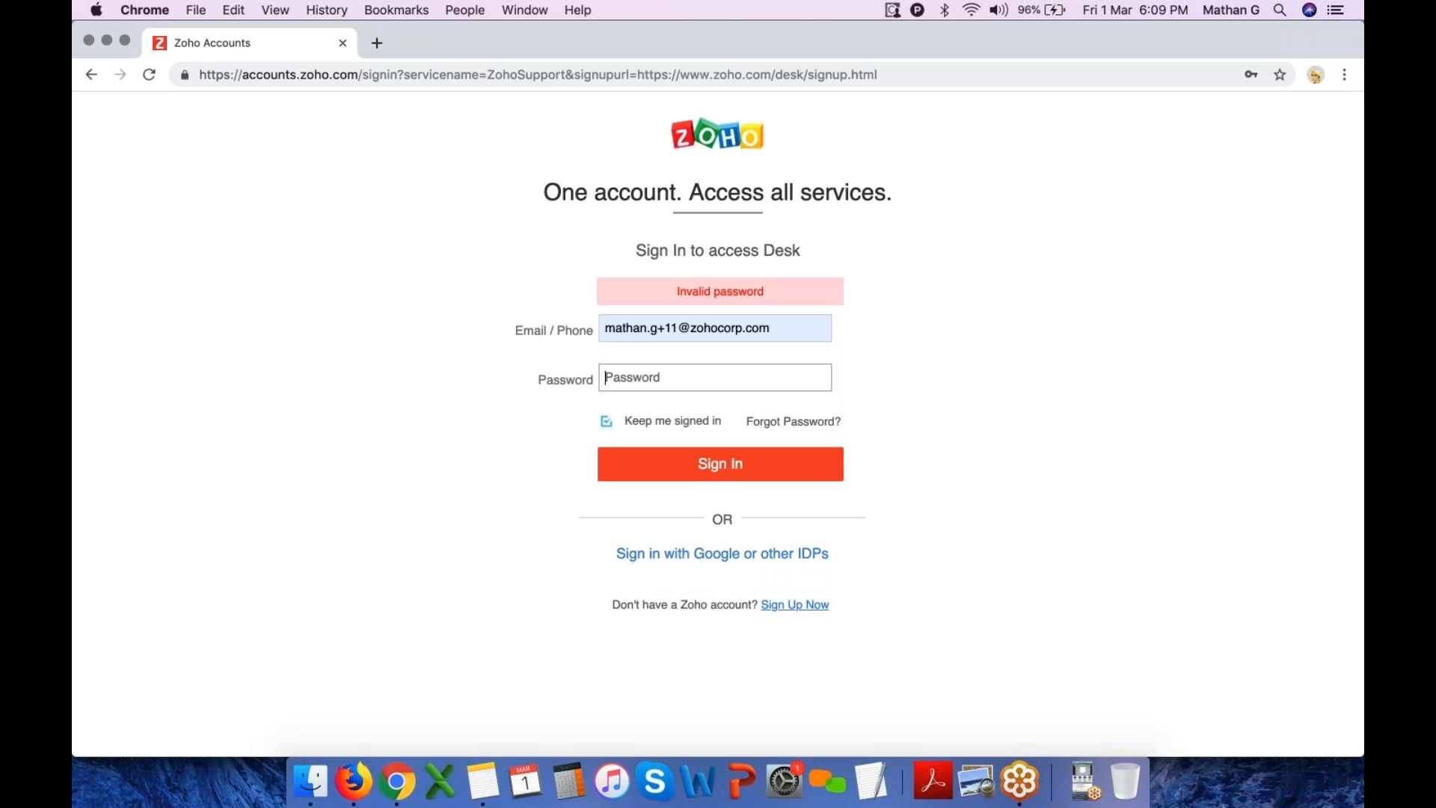
click(344, 44)
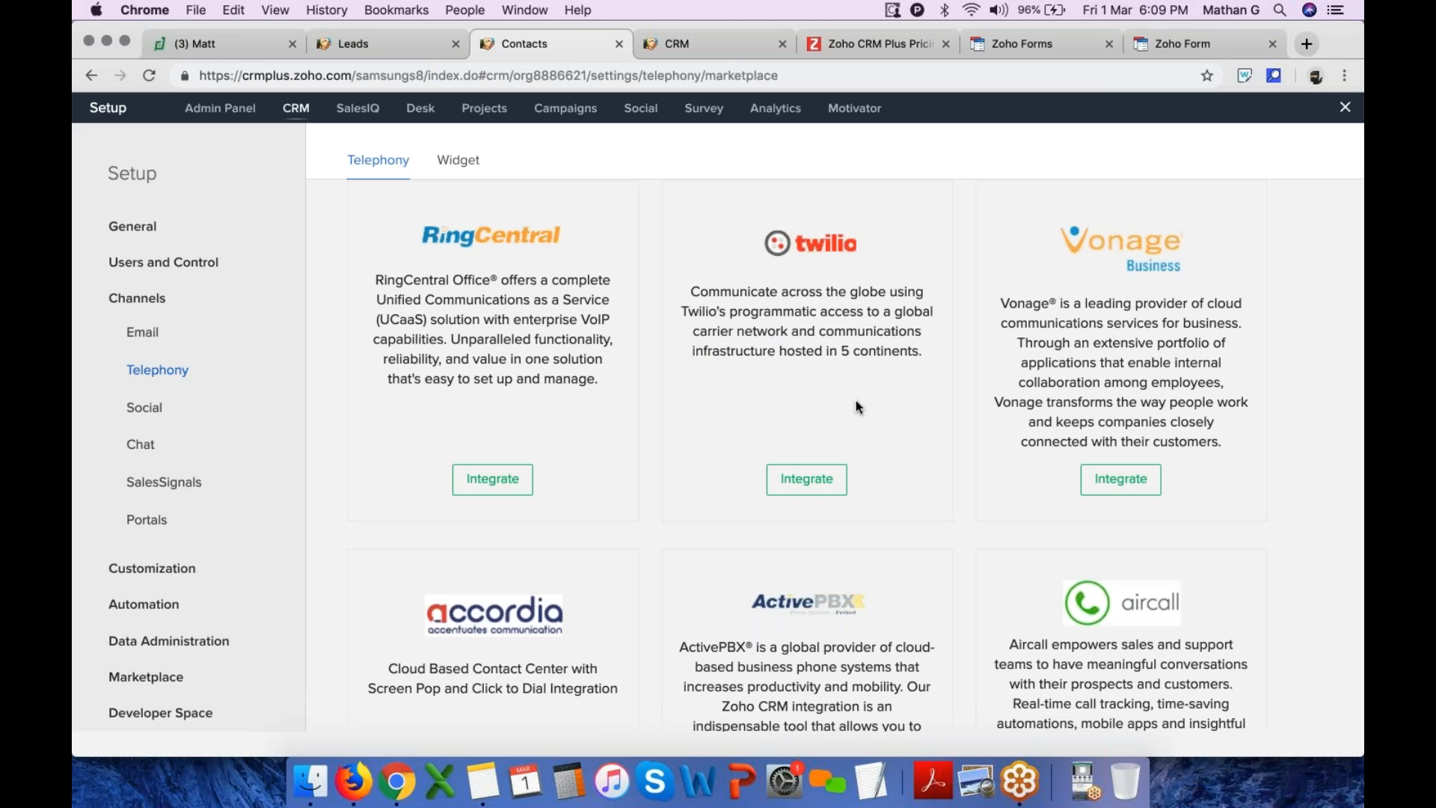
Set the event's reminder to 5 minutes before and save the event
click(395, 47)
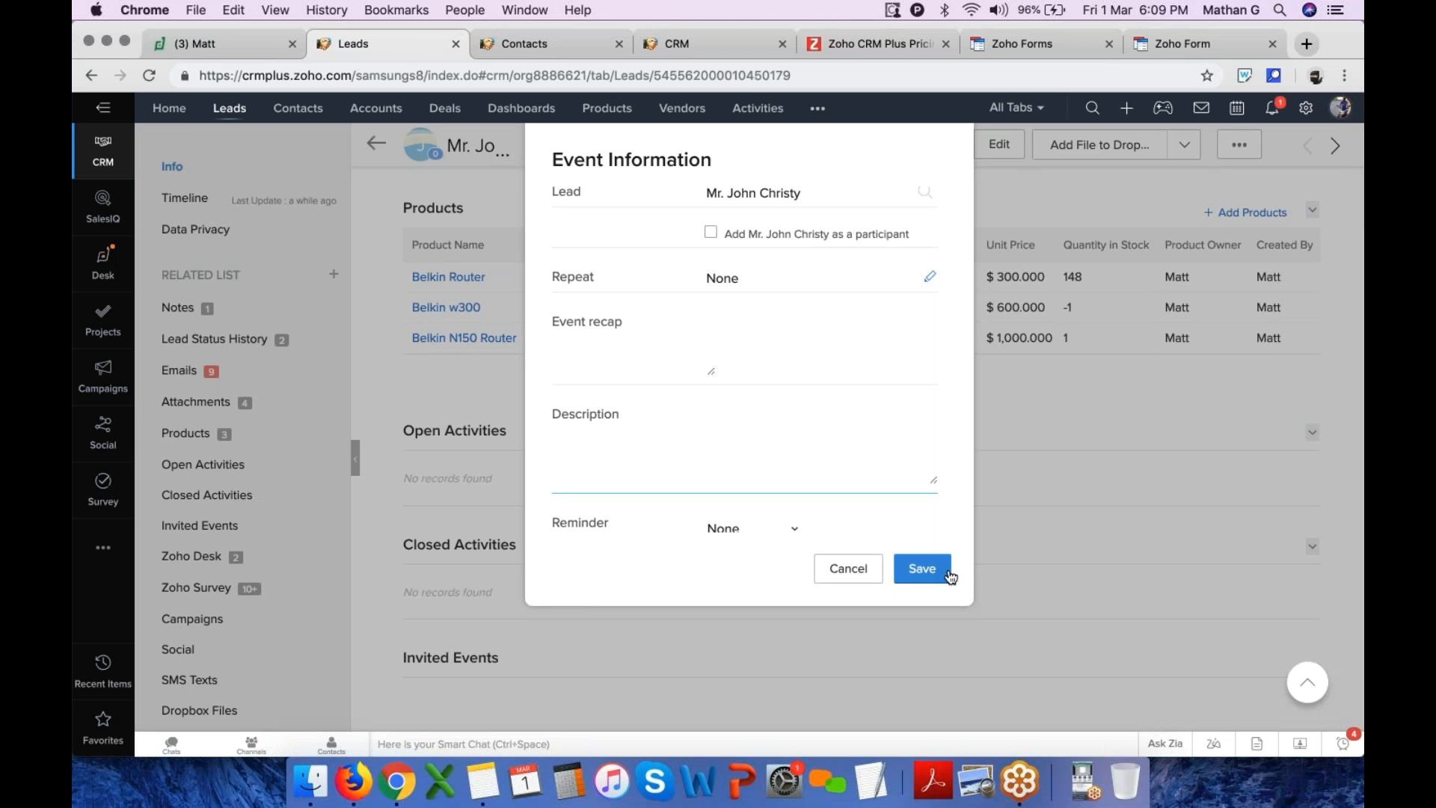
scroll(799, 498, down, 1)
click(797, 508)
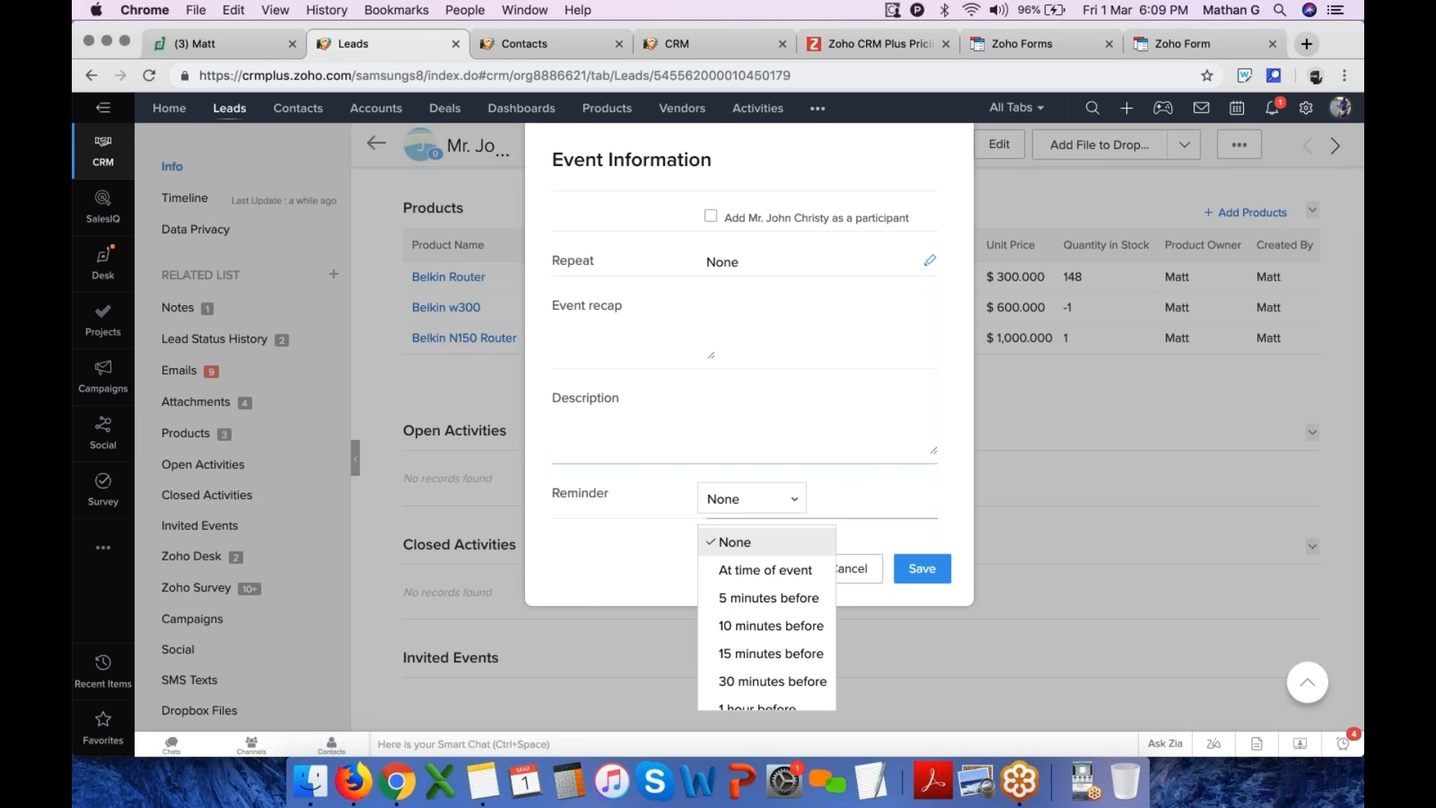
click(764, 594)
click(923, 567)
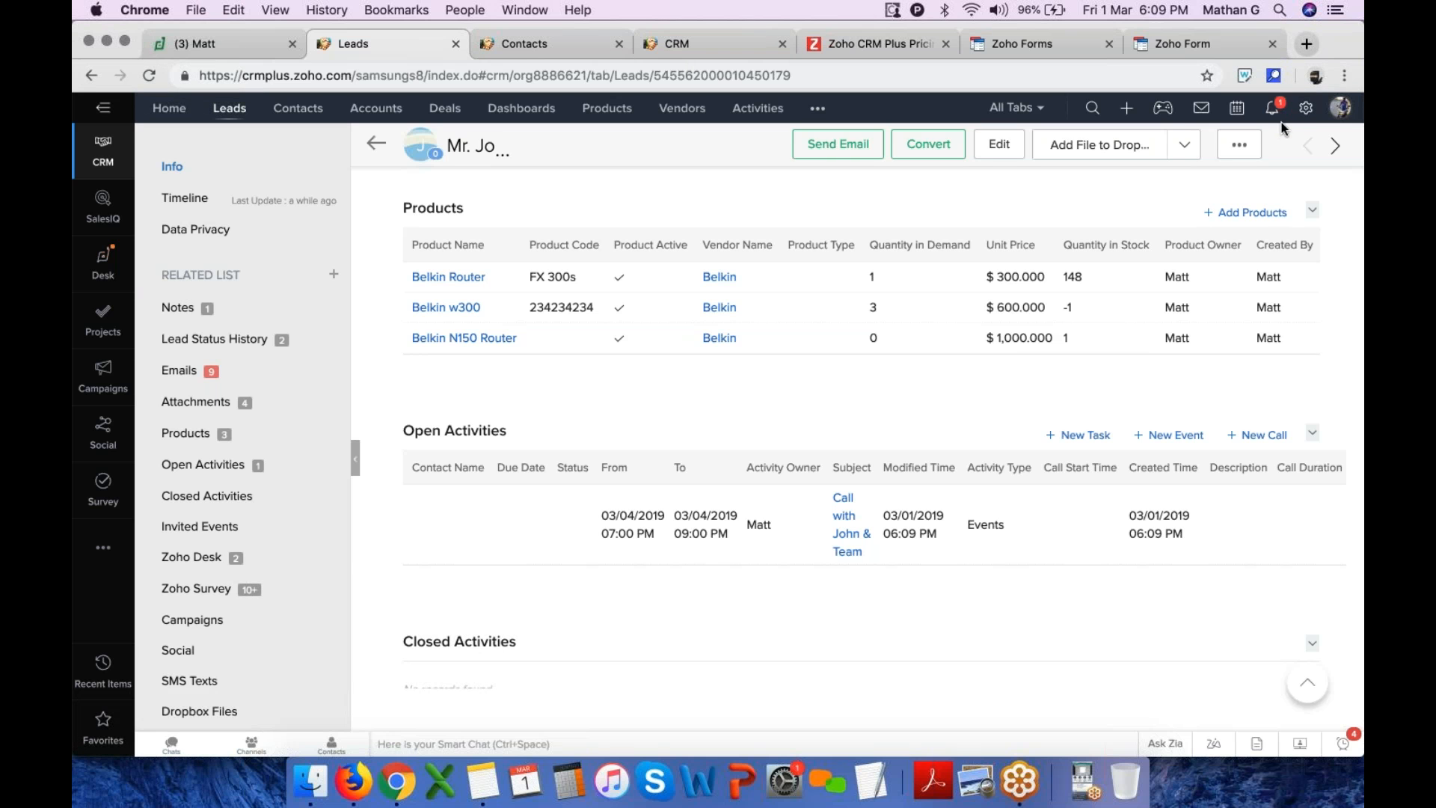
Open the email channel settings and review the BCC Dropbox page
scroll(1293, 142, up, 15)
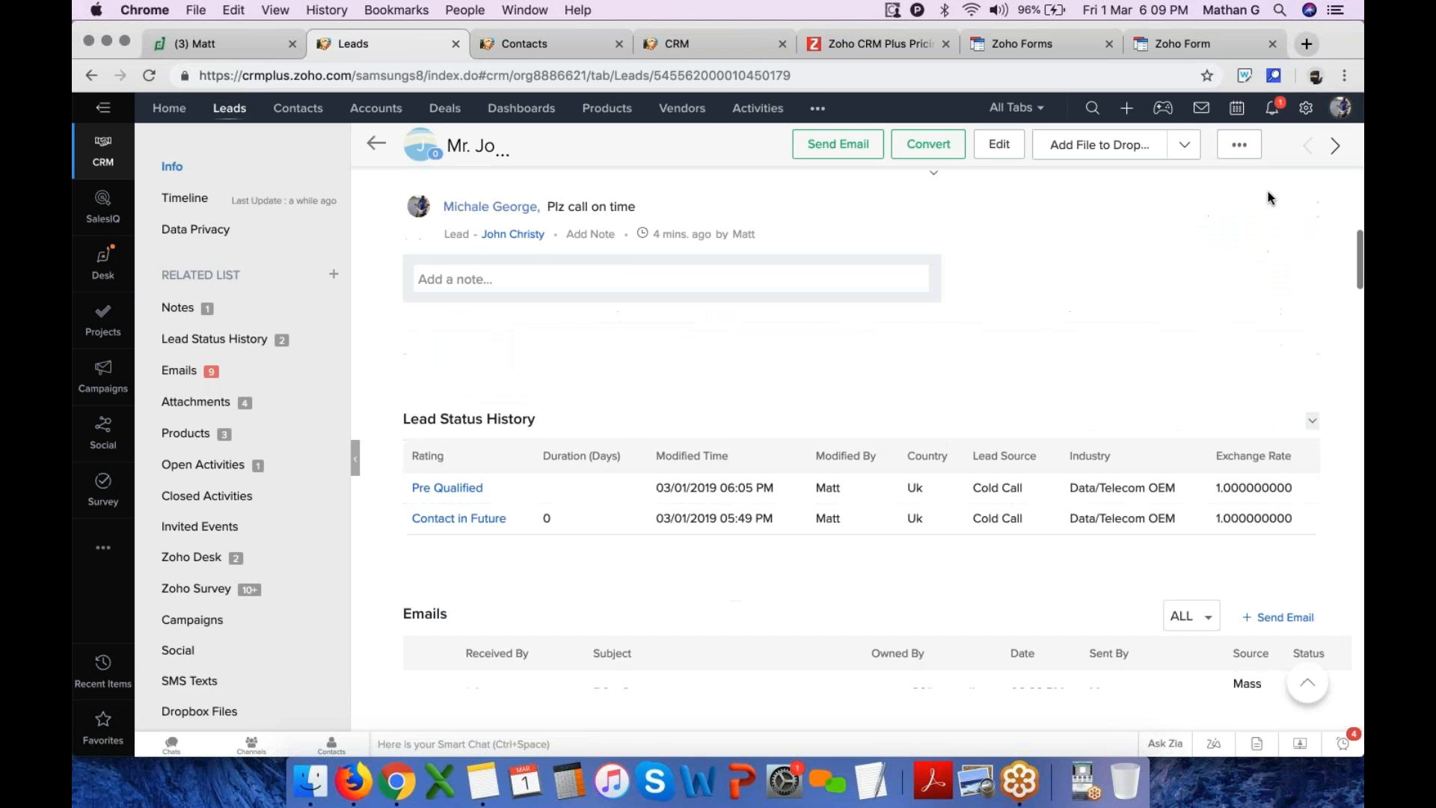
click(1305, 110)
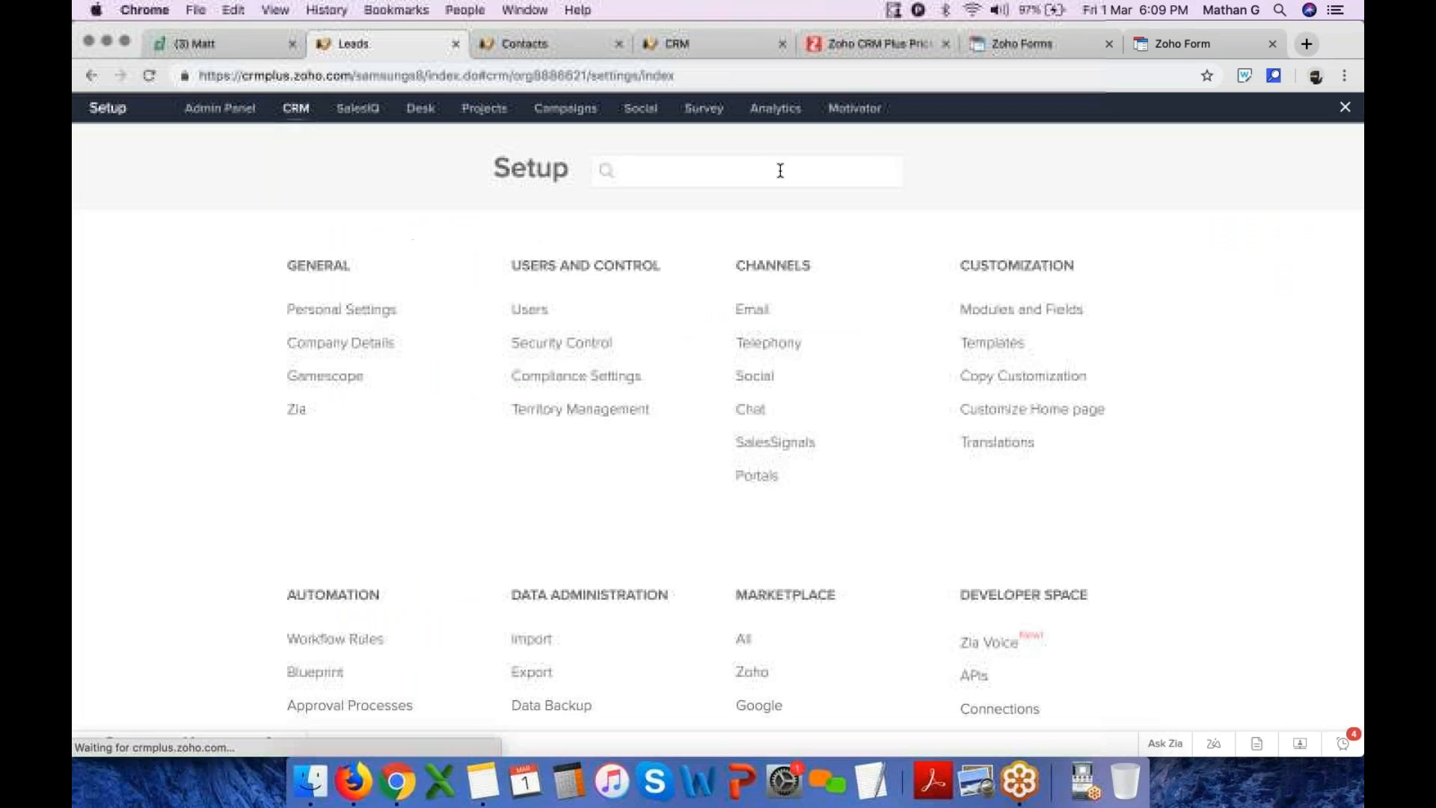
click(769, 314)
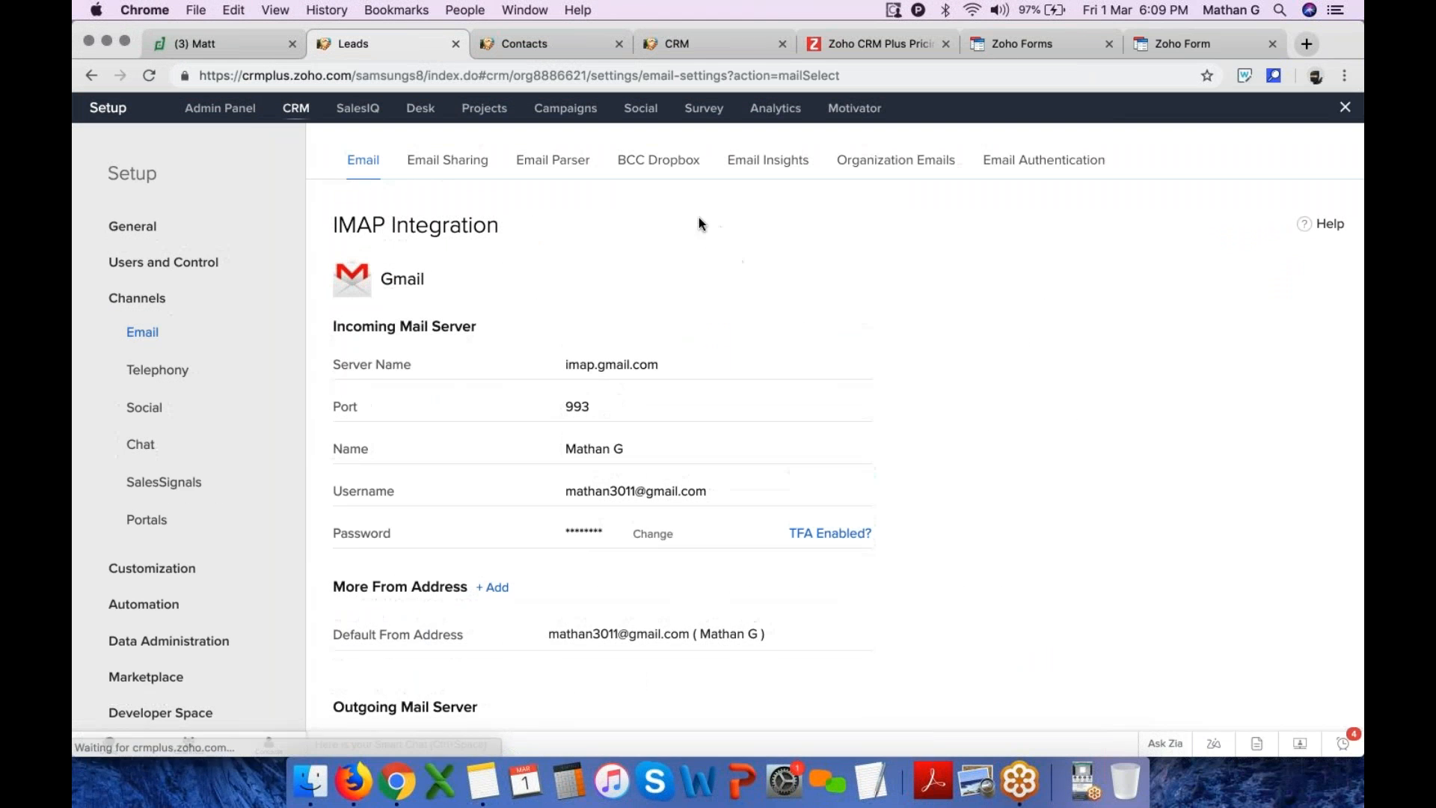
click(659, 160)
scroll(704, 448, down, 5)
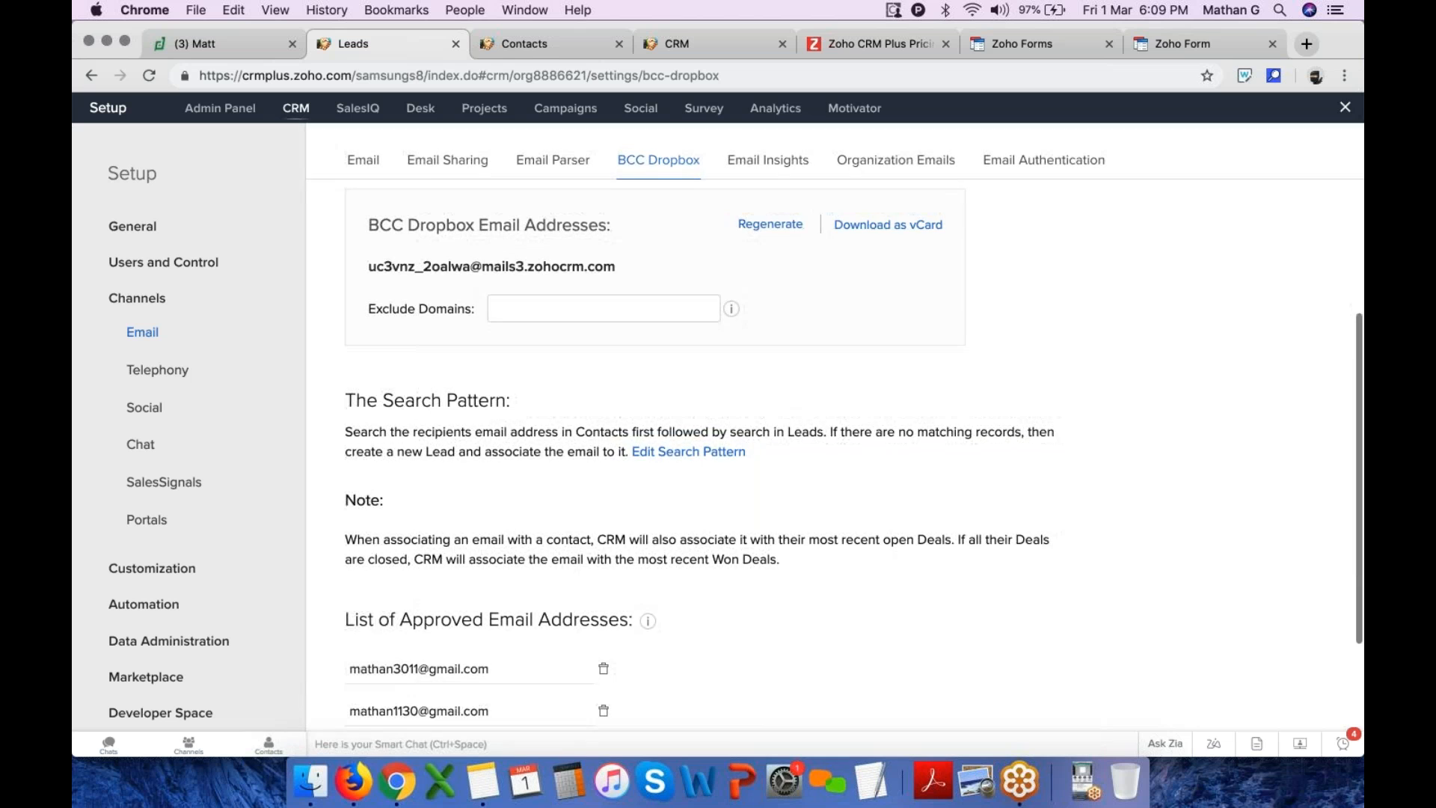
scroll(703, 448, up, 1)
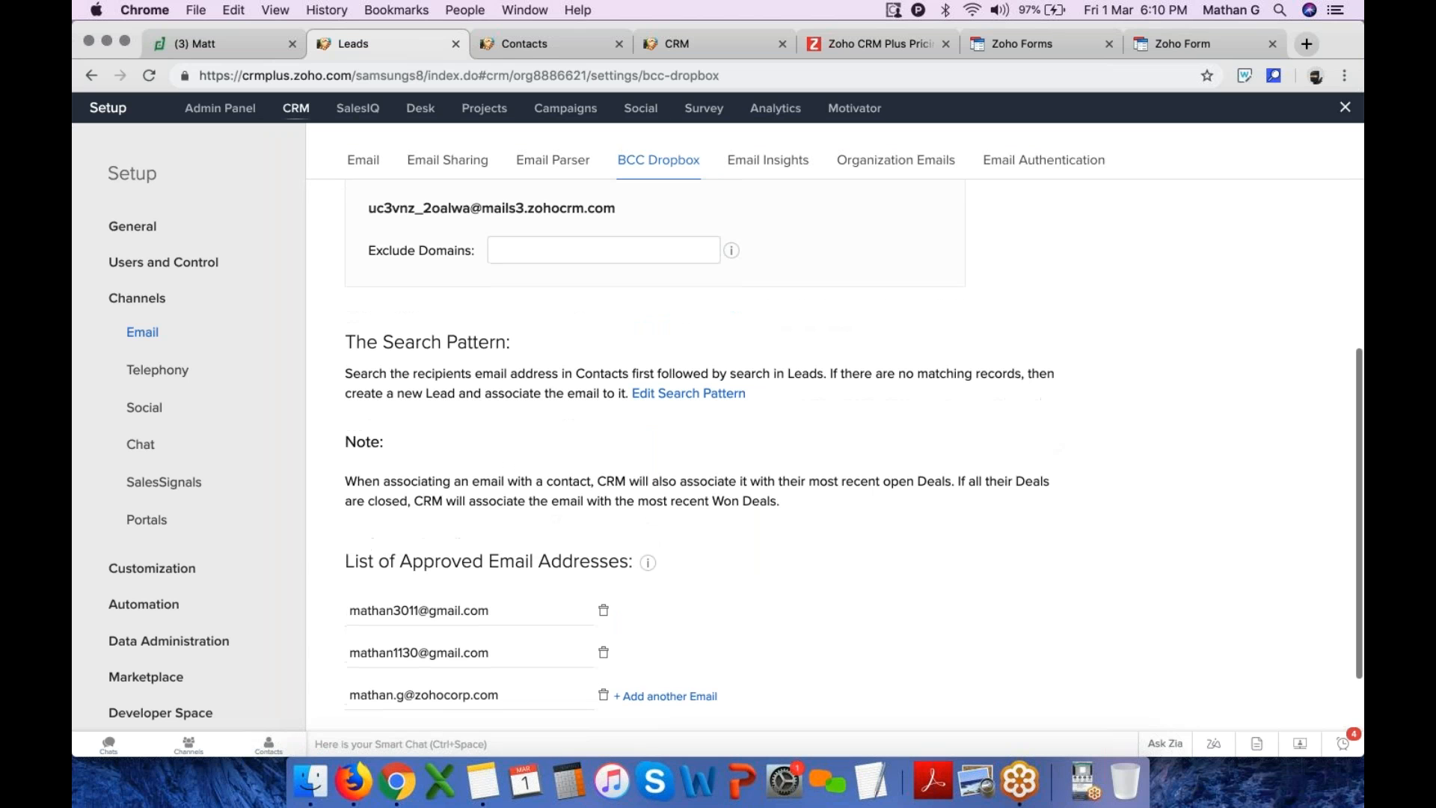
scroll(703, 449, down, 1)
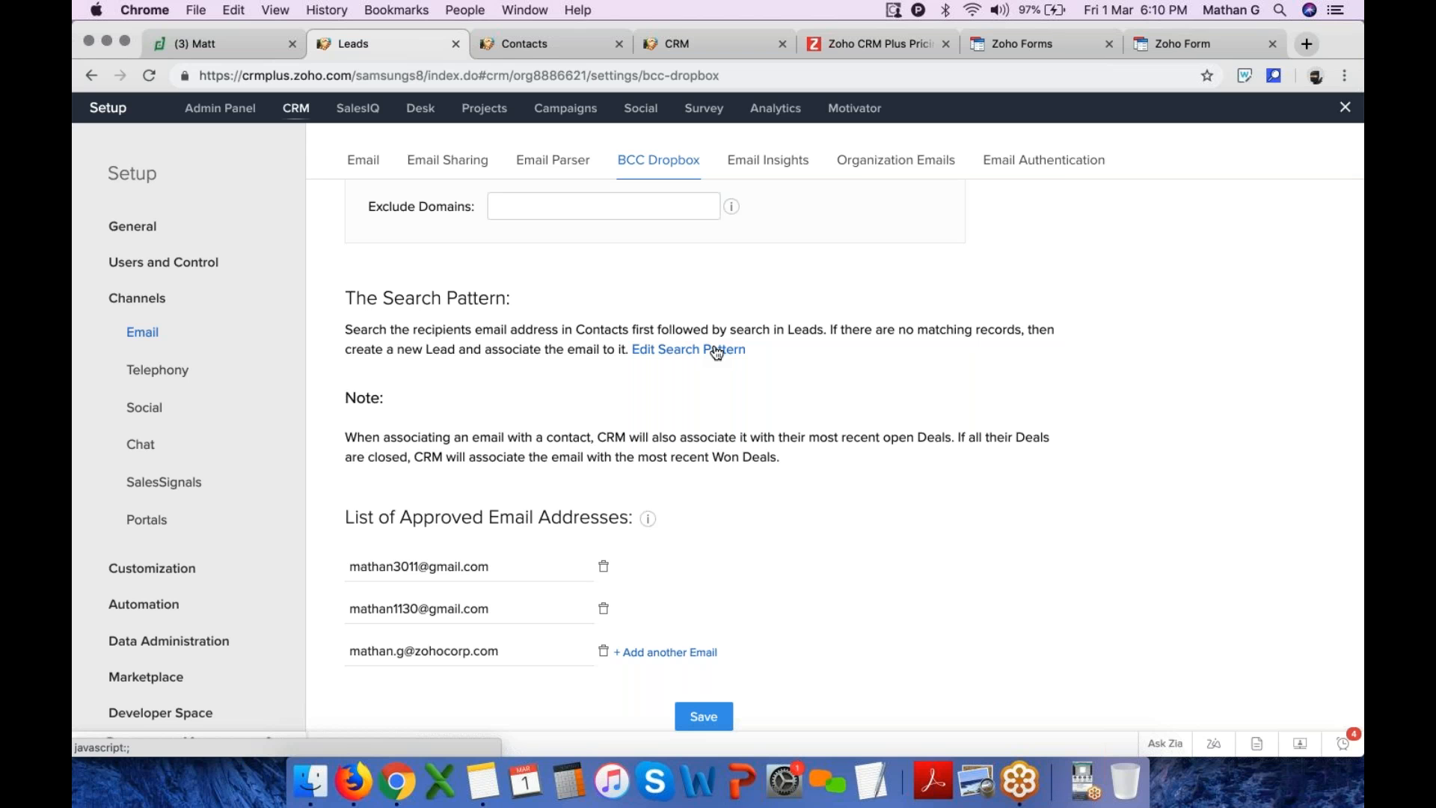
scroll(716, 353, up, 5)
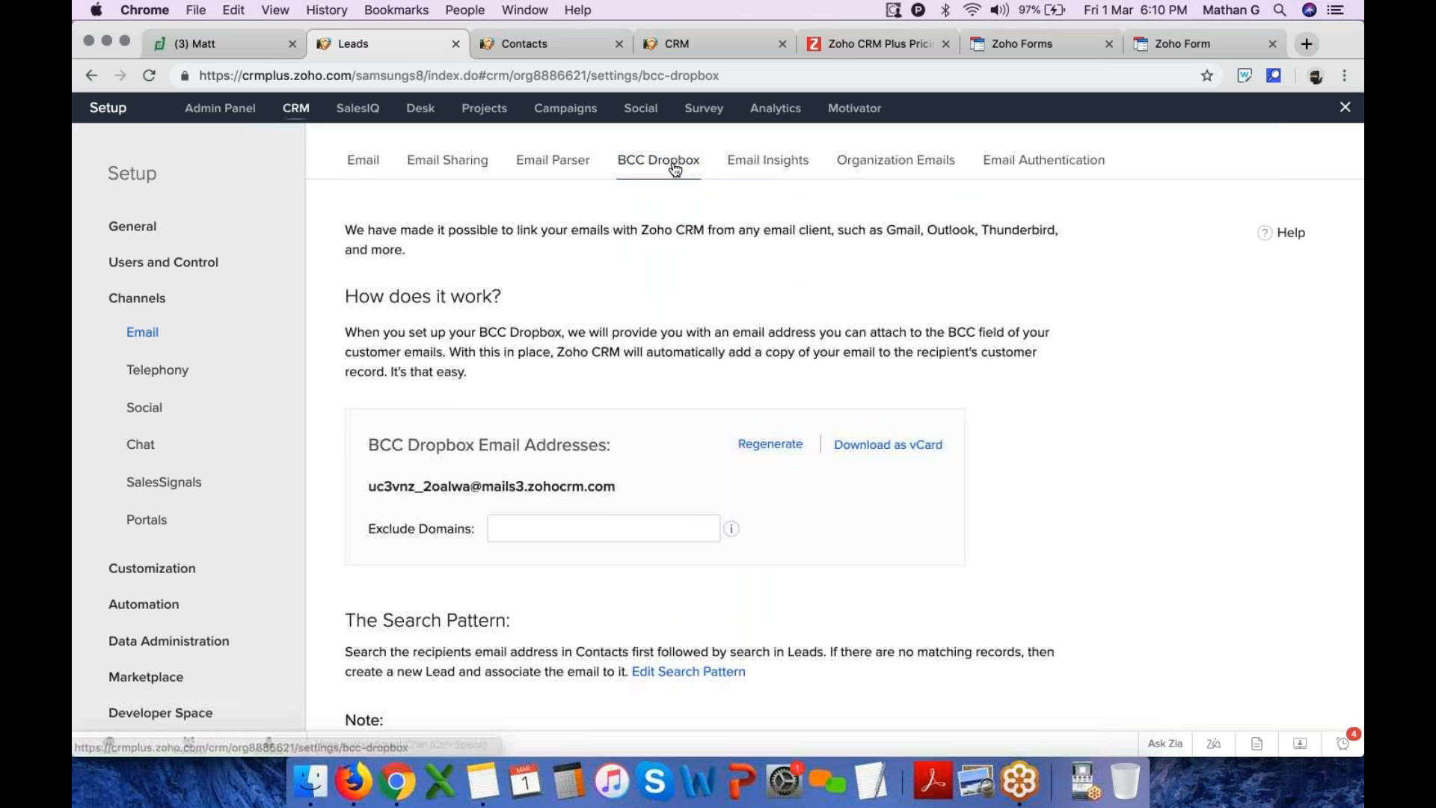
Return to the Setup home and scroll to the Automation settings
click(357, 162)
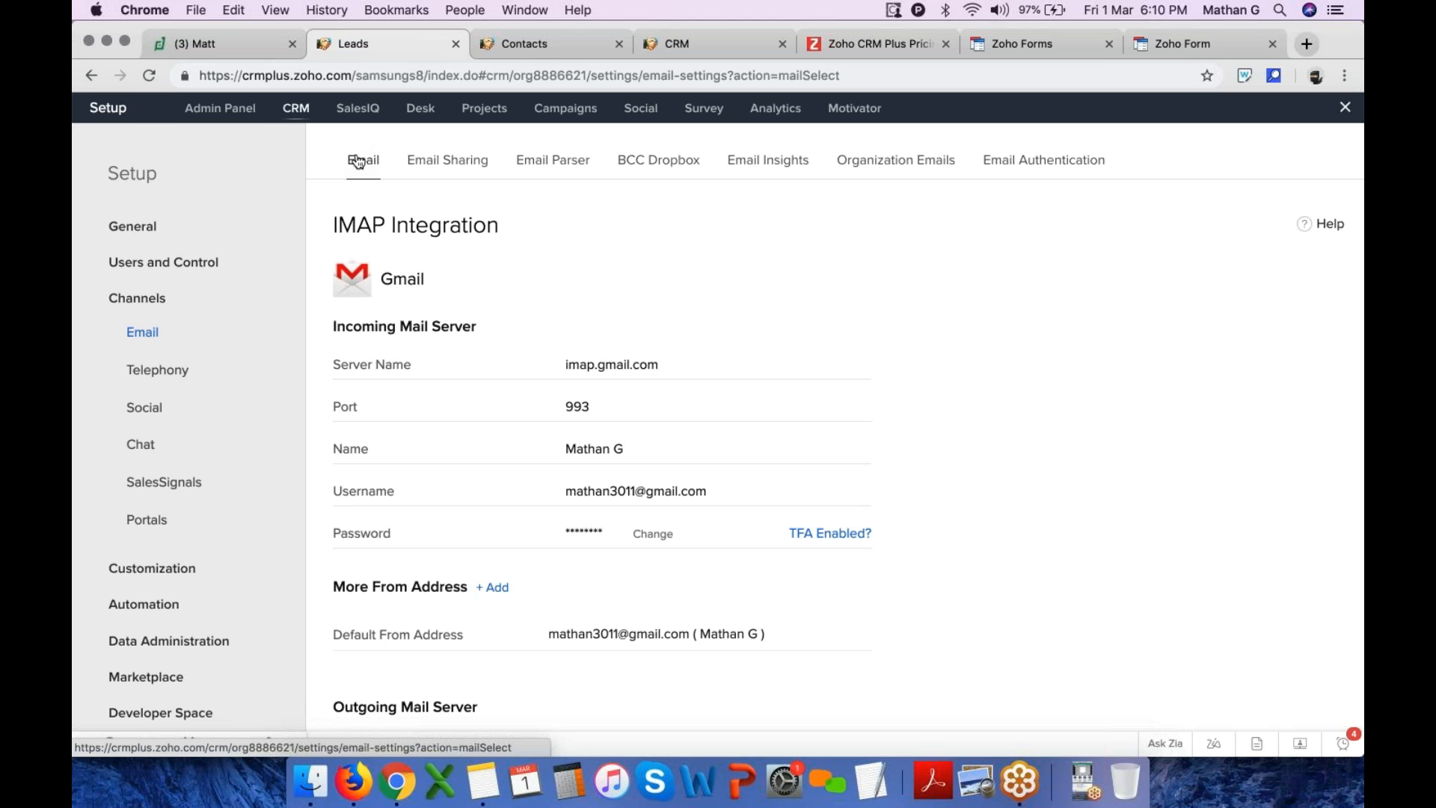
click(1345, 110)
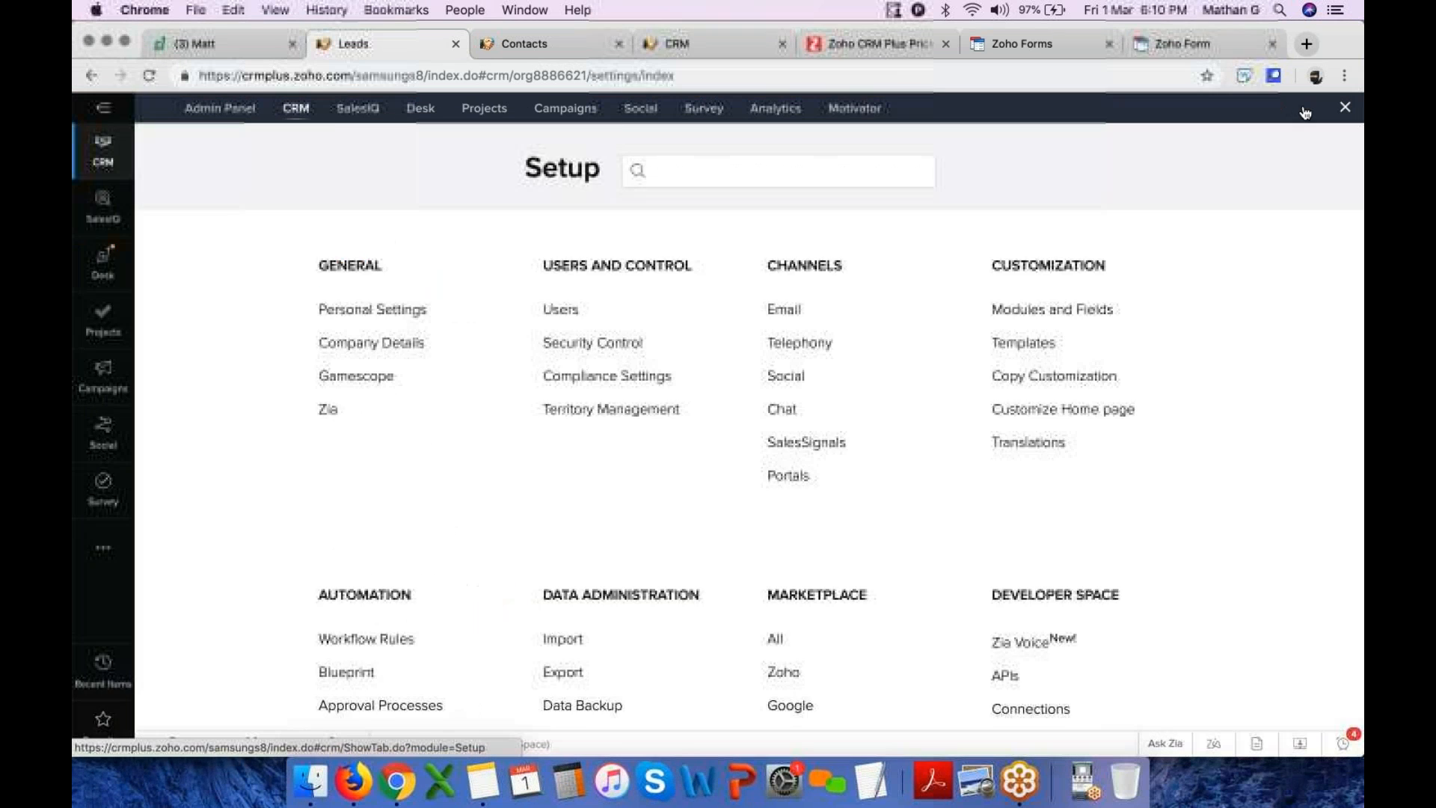
scroll(597, 426, down, 2)
scroll(596, 426, up, 2)
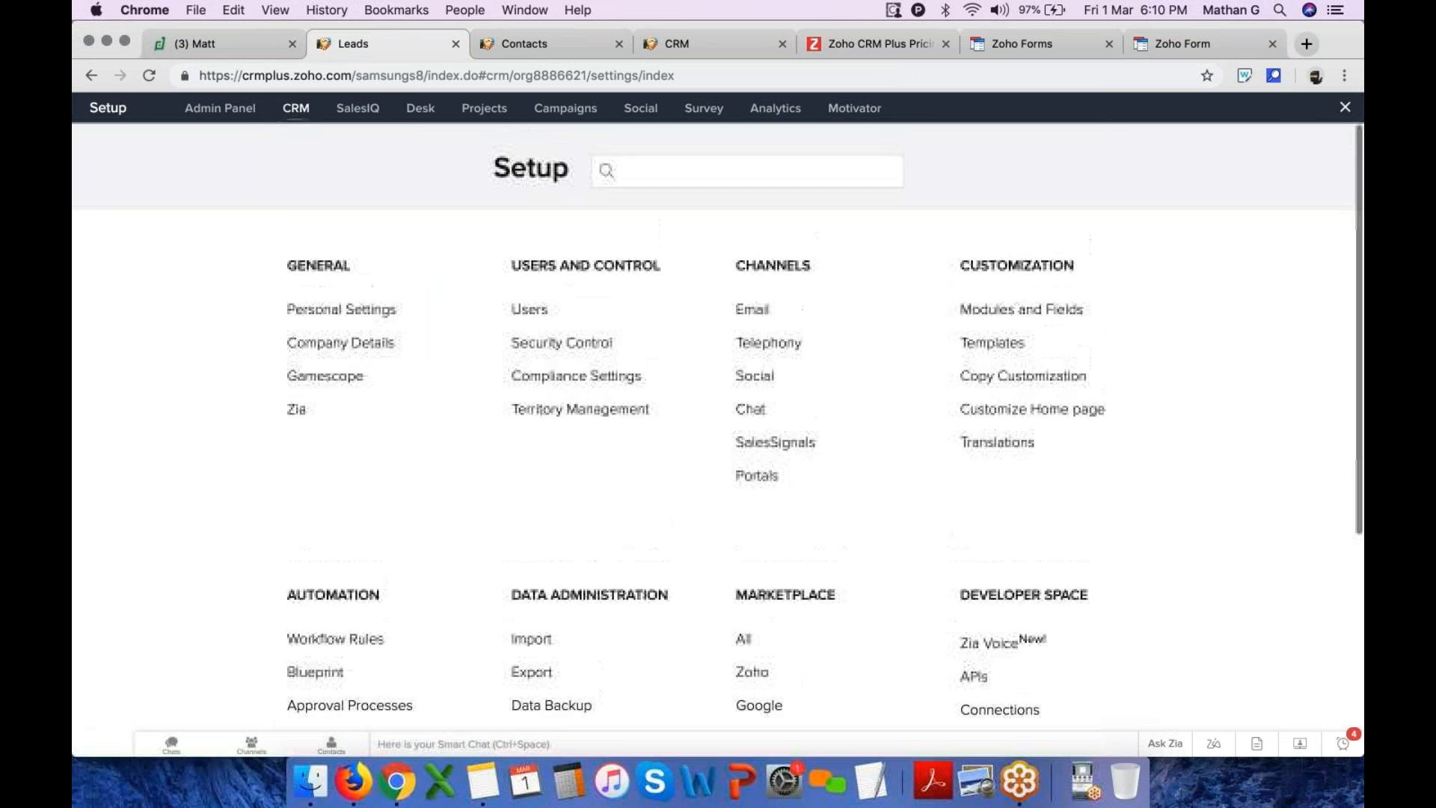
scroll(384, 455, down, 4)
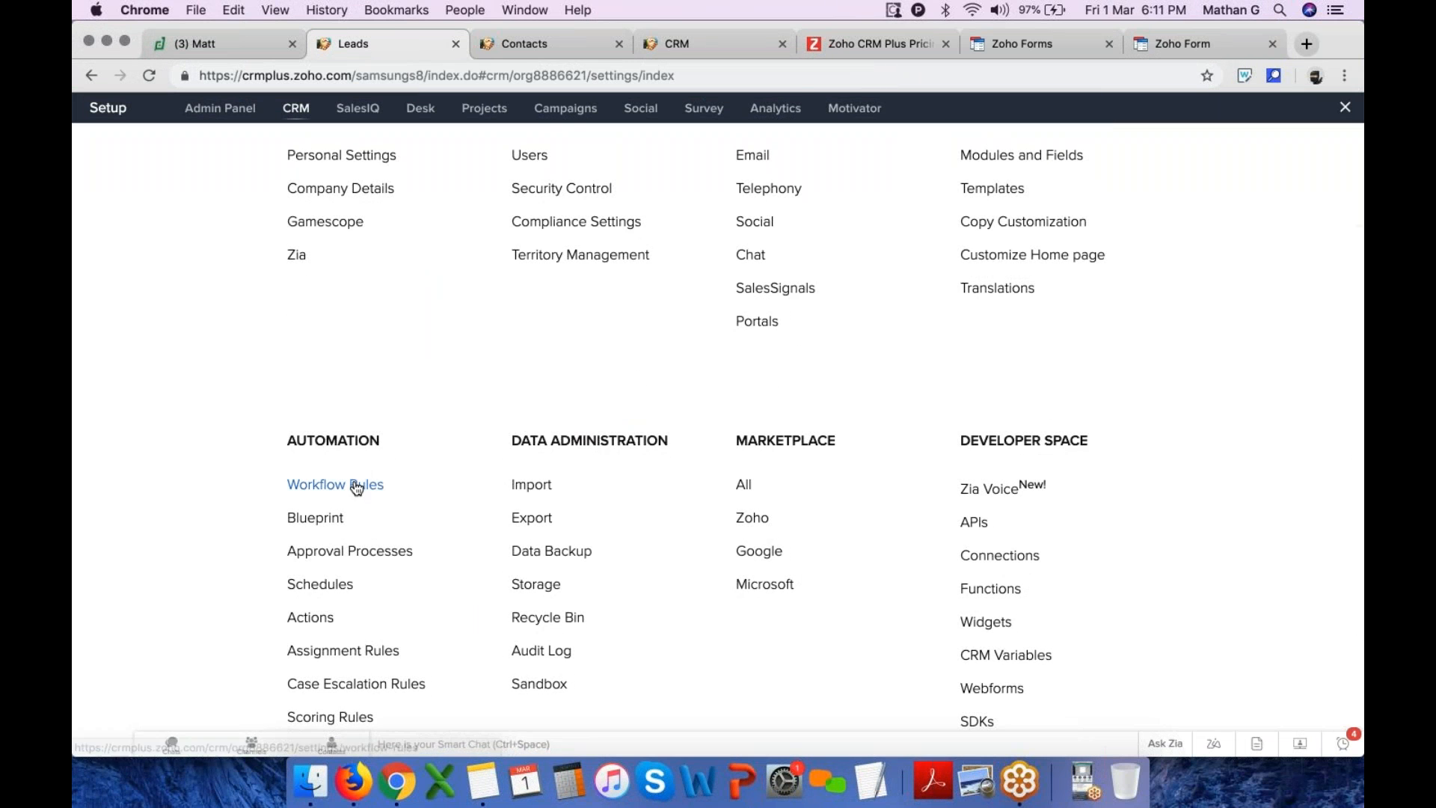
Create a new workflow rule for the Leads module named "lead update"
click(356, 485)
click(1196, 305)
click(672, 217)
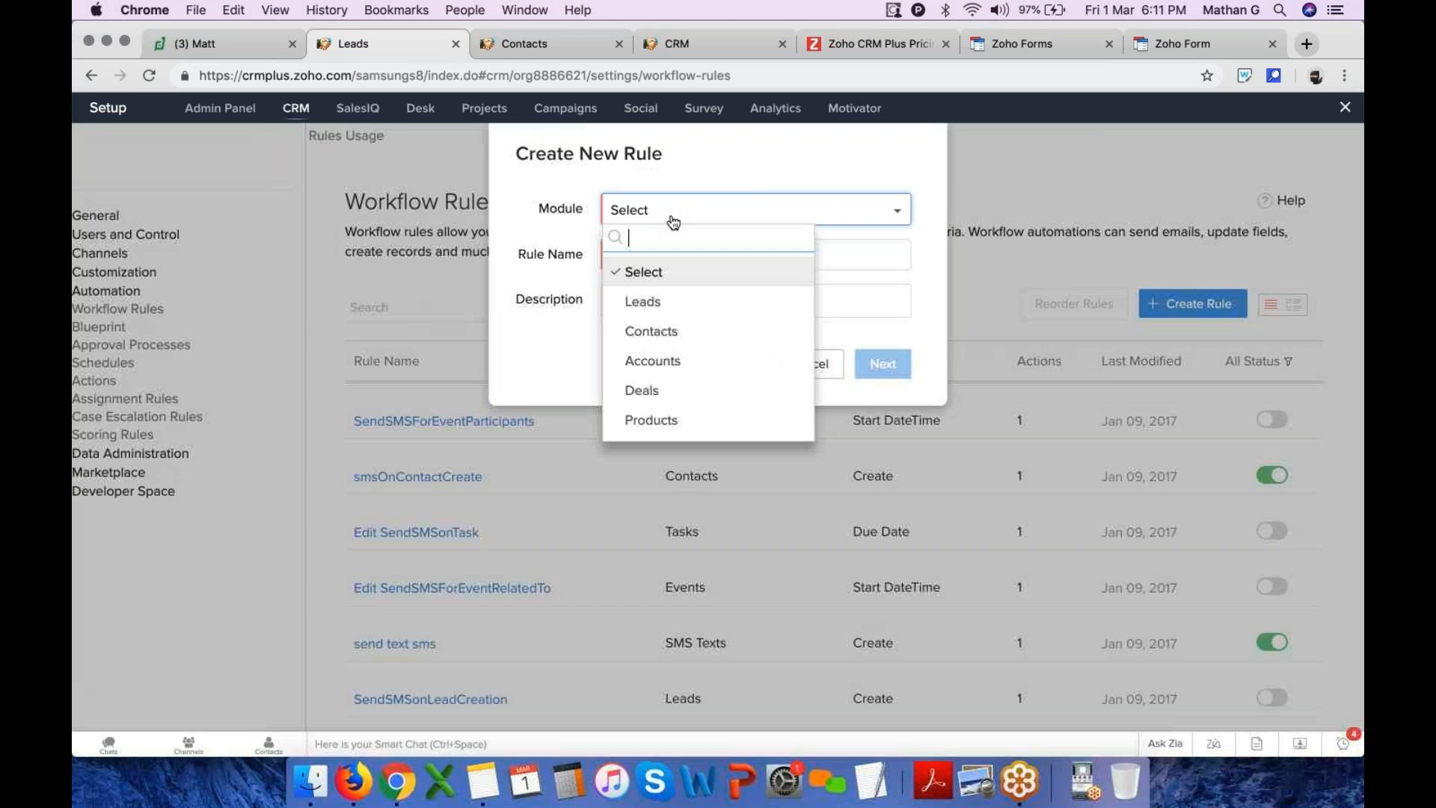
click(671, 302)
click(650, 259)
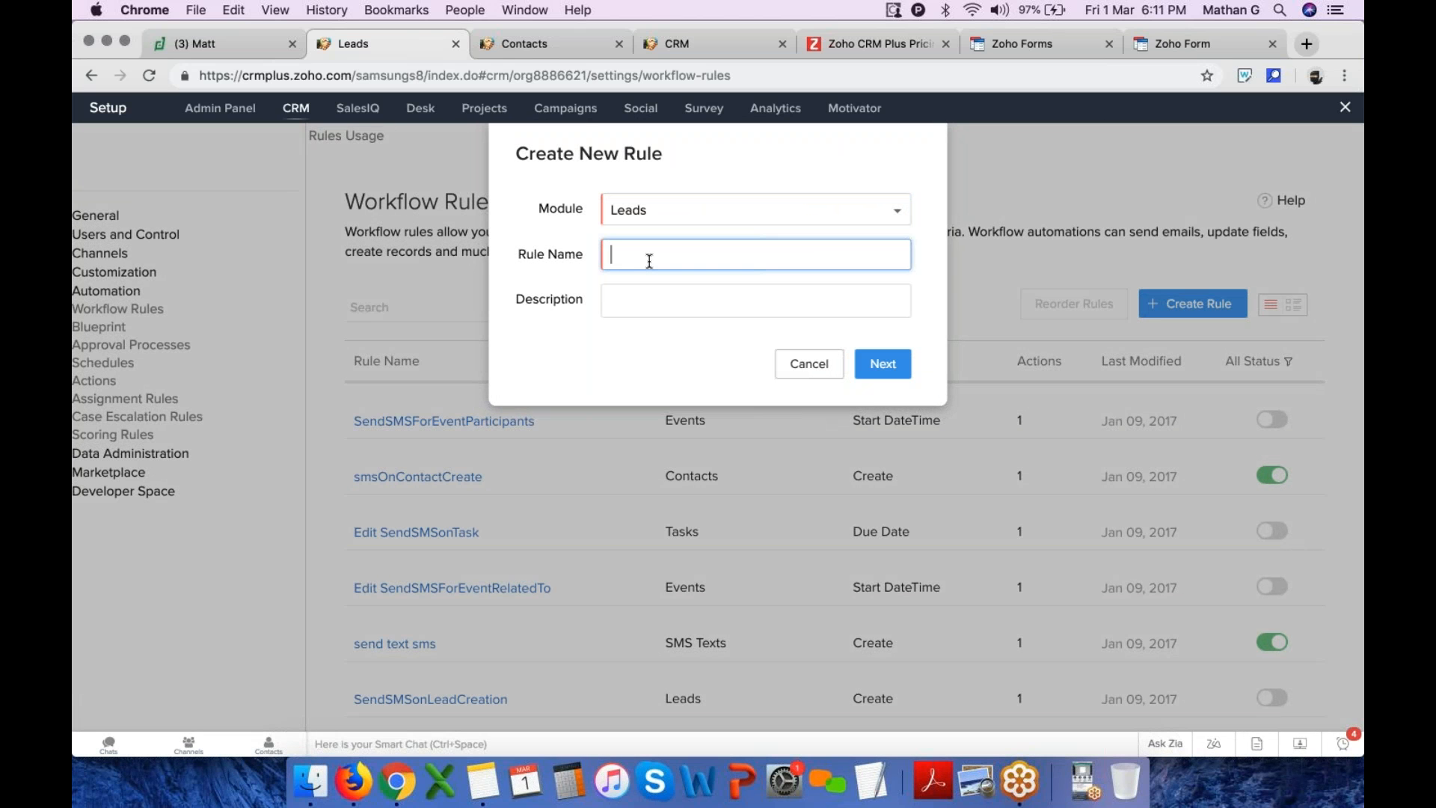
text(lead update)
triple_click(649, 262)
click(883, 364)
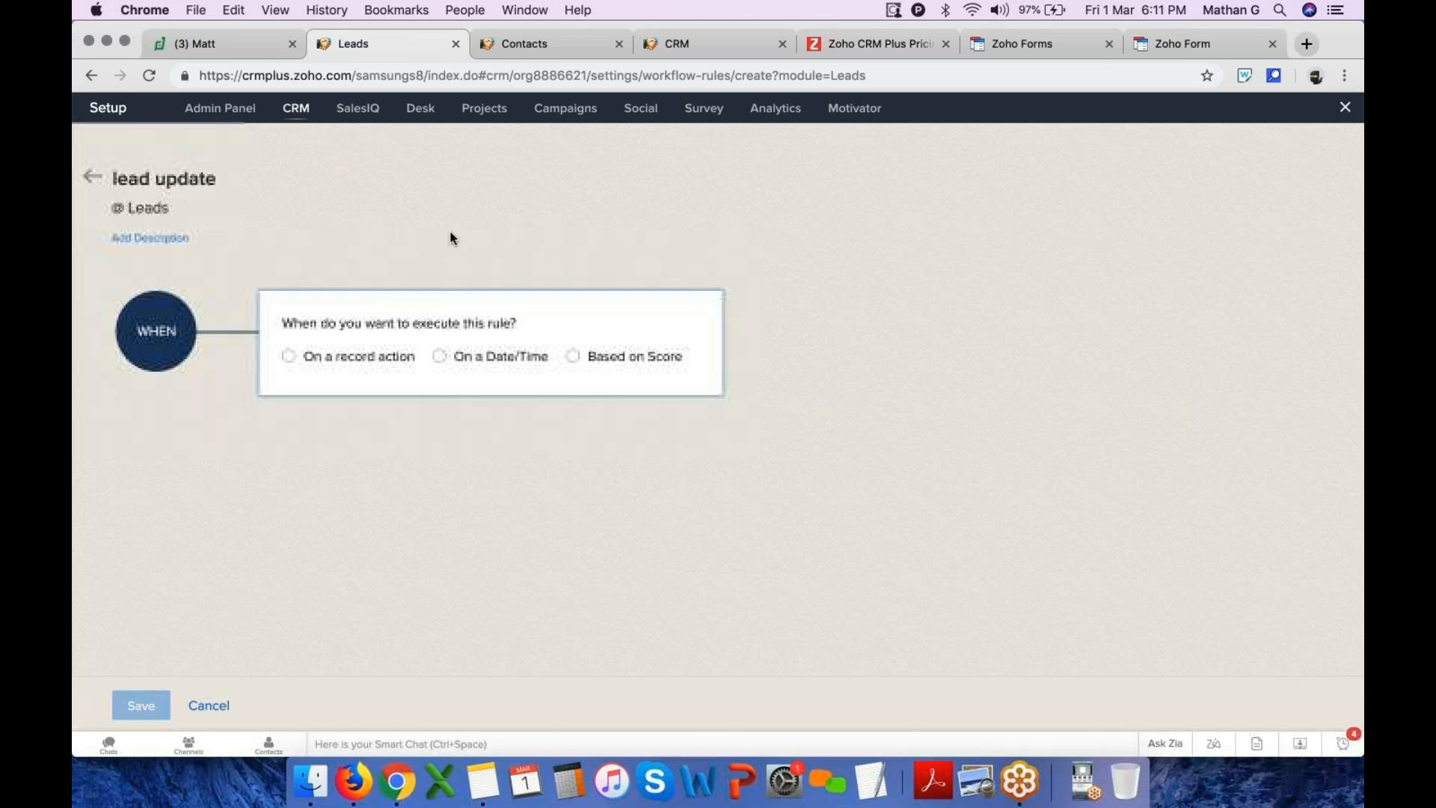
Set the rule to execute on a record action whenever the Lead Status field is updated
drag(320, 323, 556, 329)
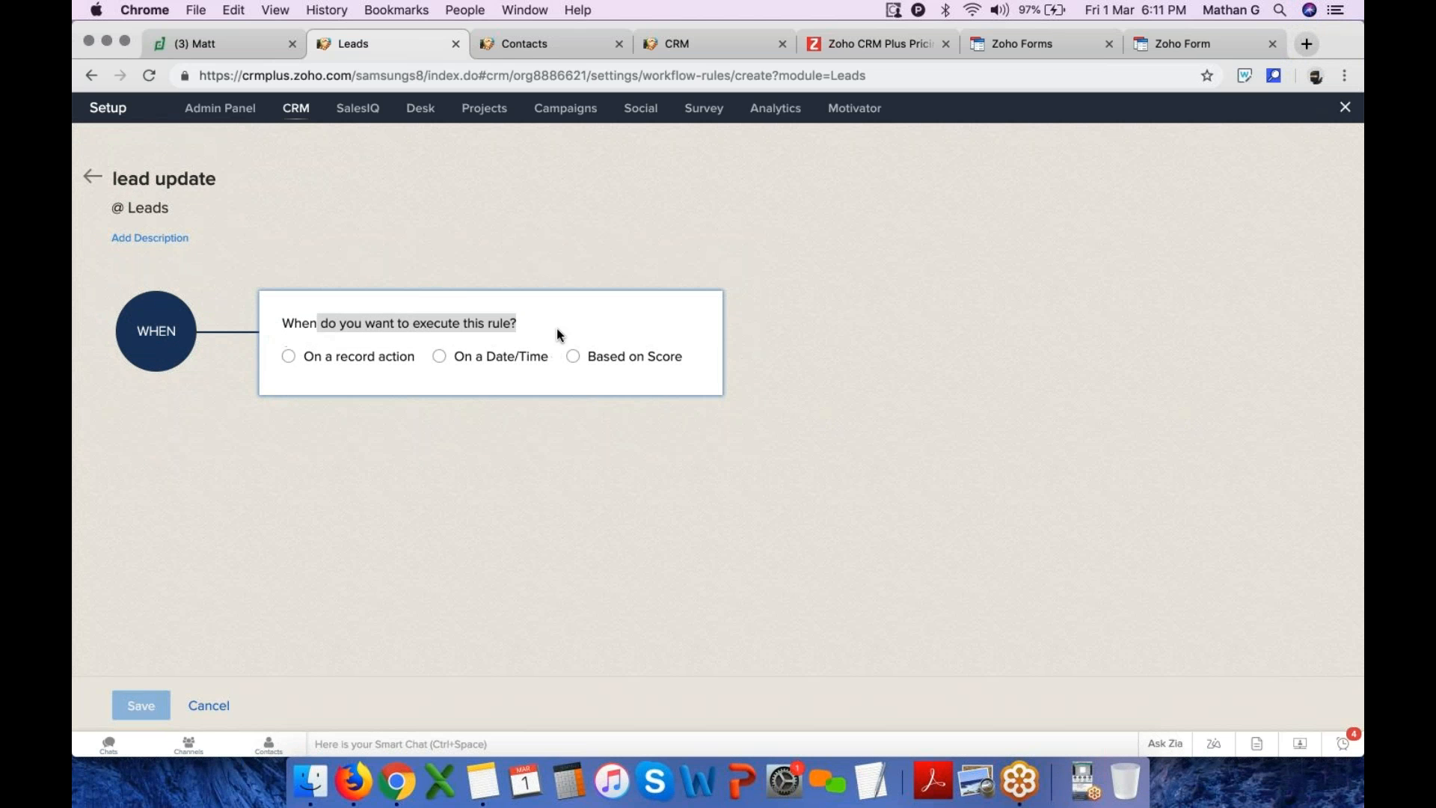
click(338, 357)
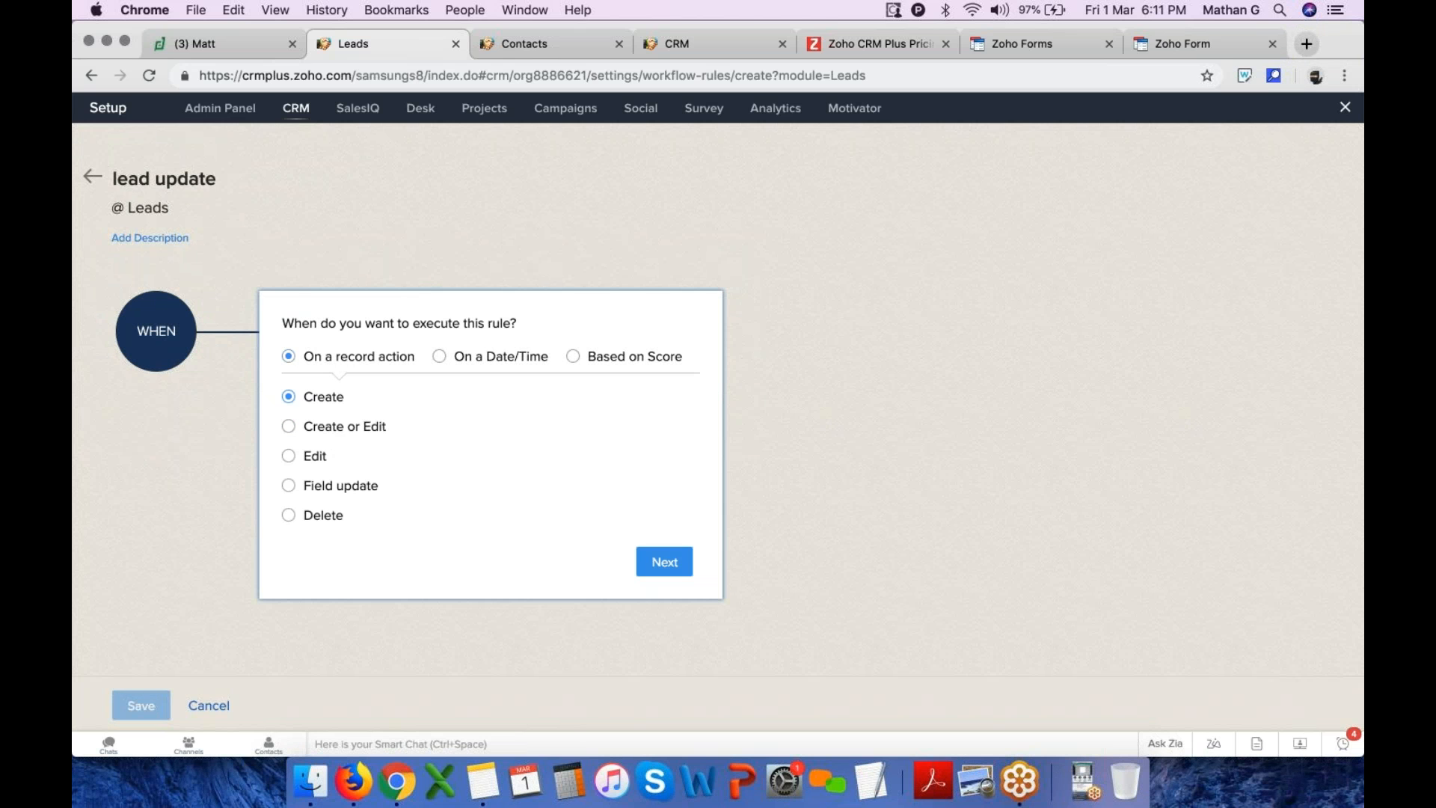
click(327, 488)
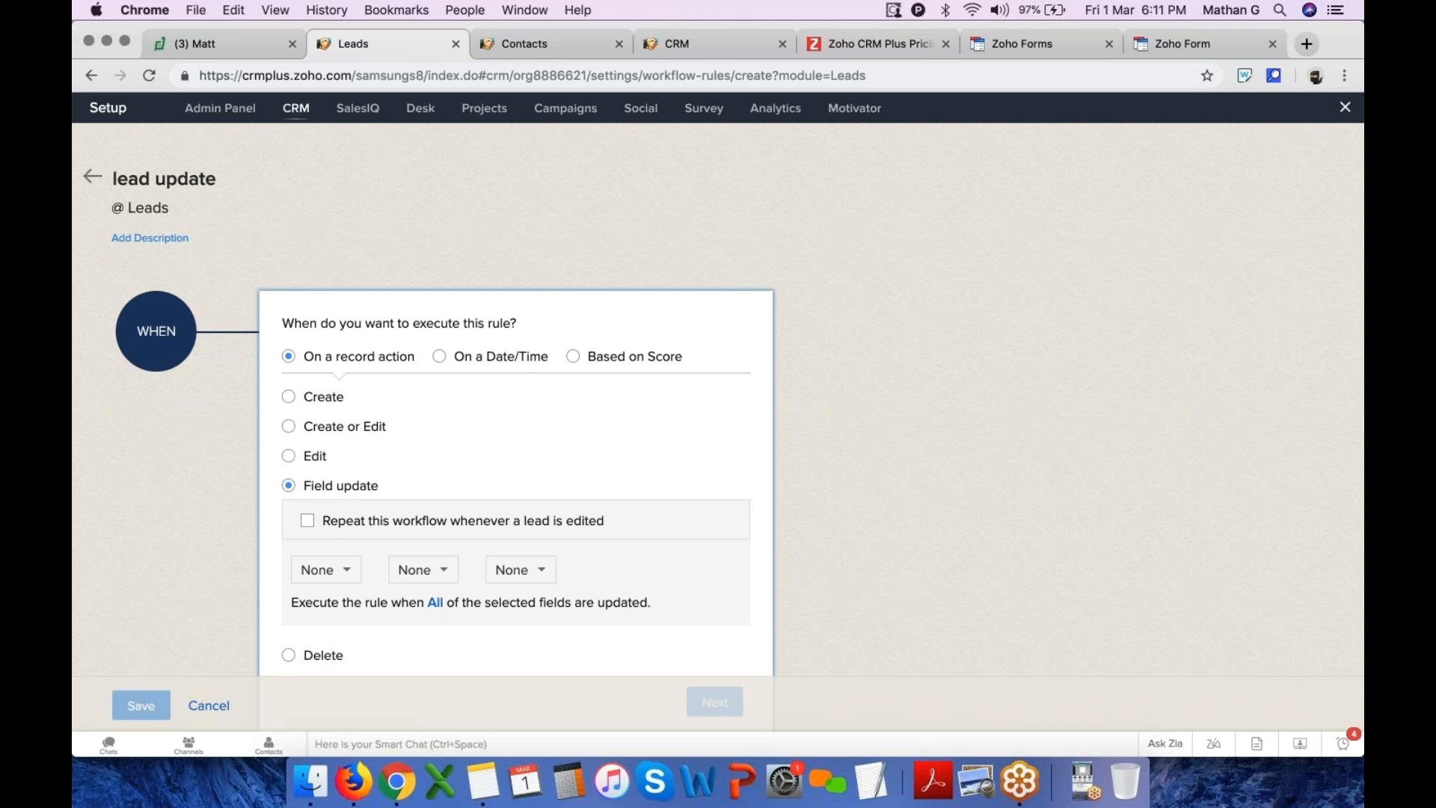
click(323, 570)
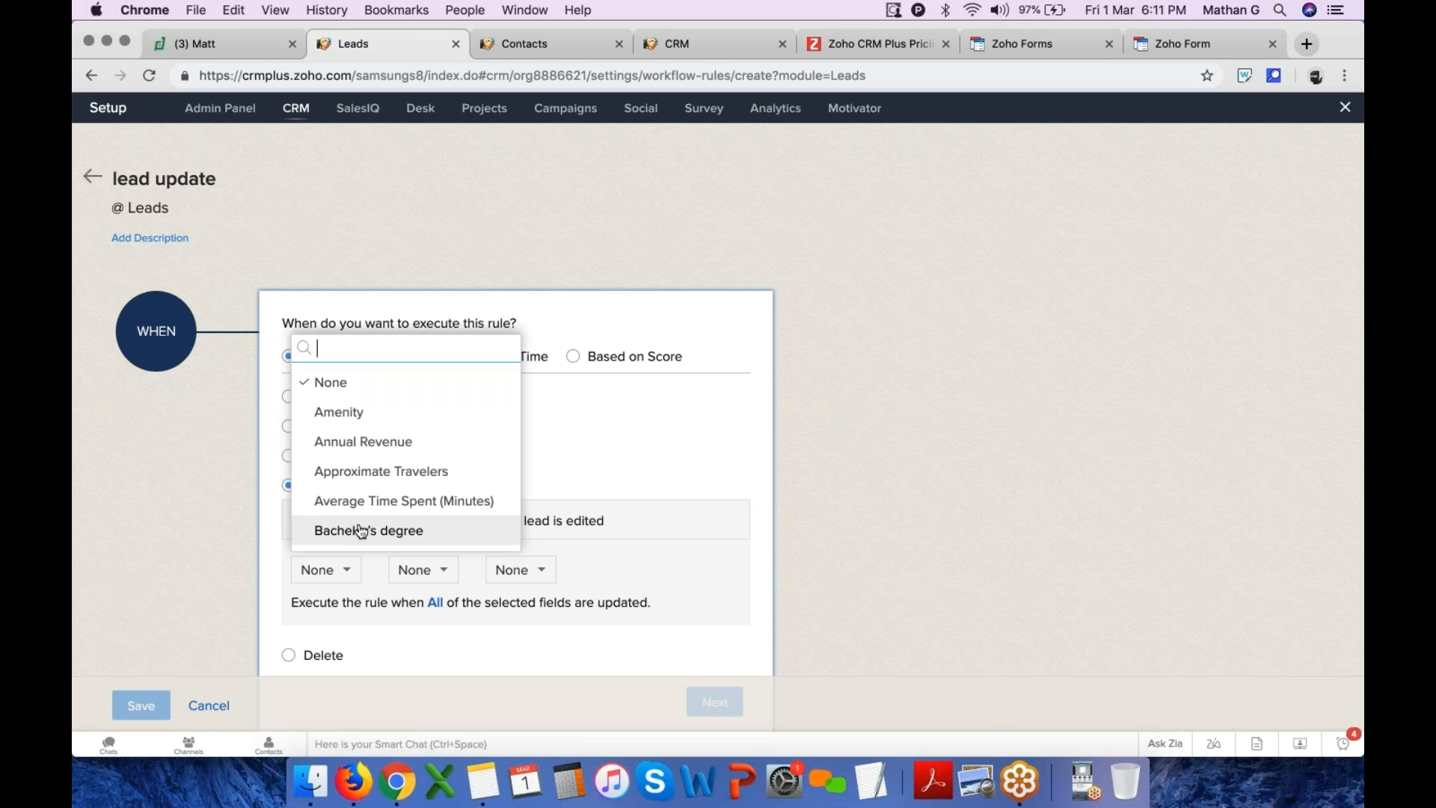
text(le)
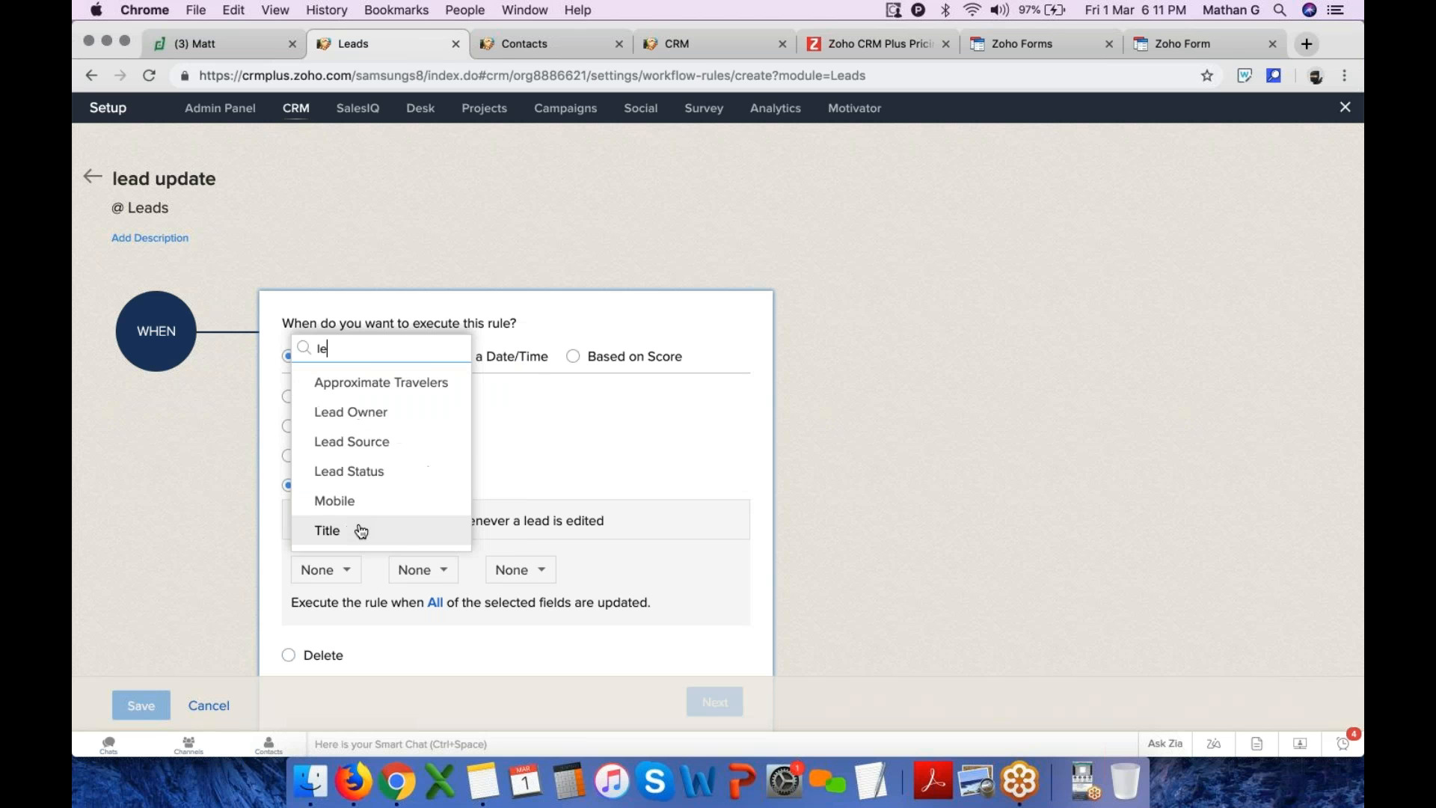
click(374, 469)
scroll(584, 632, down, 3)
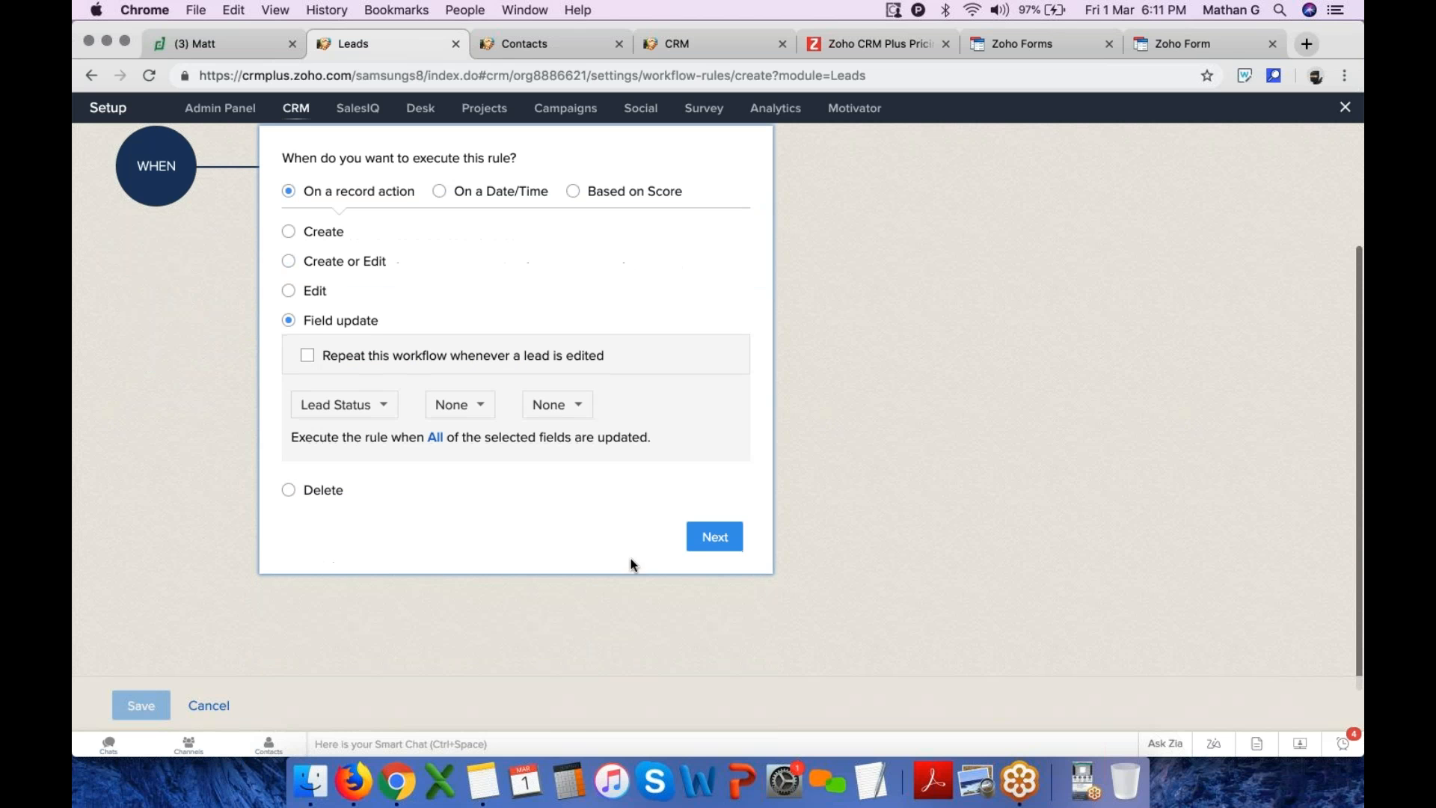
click(725, 537)
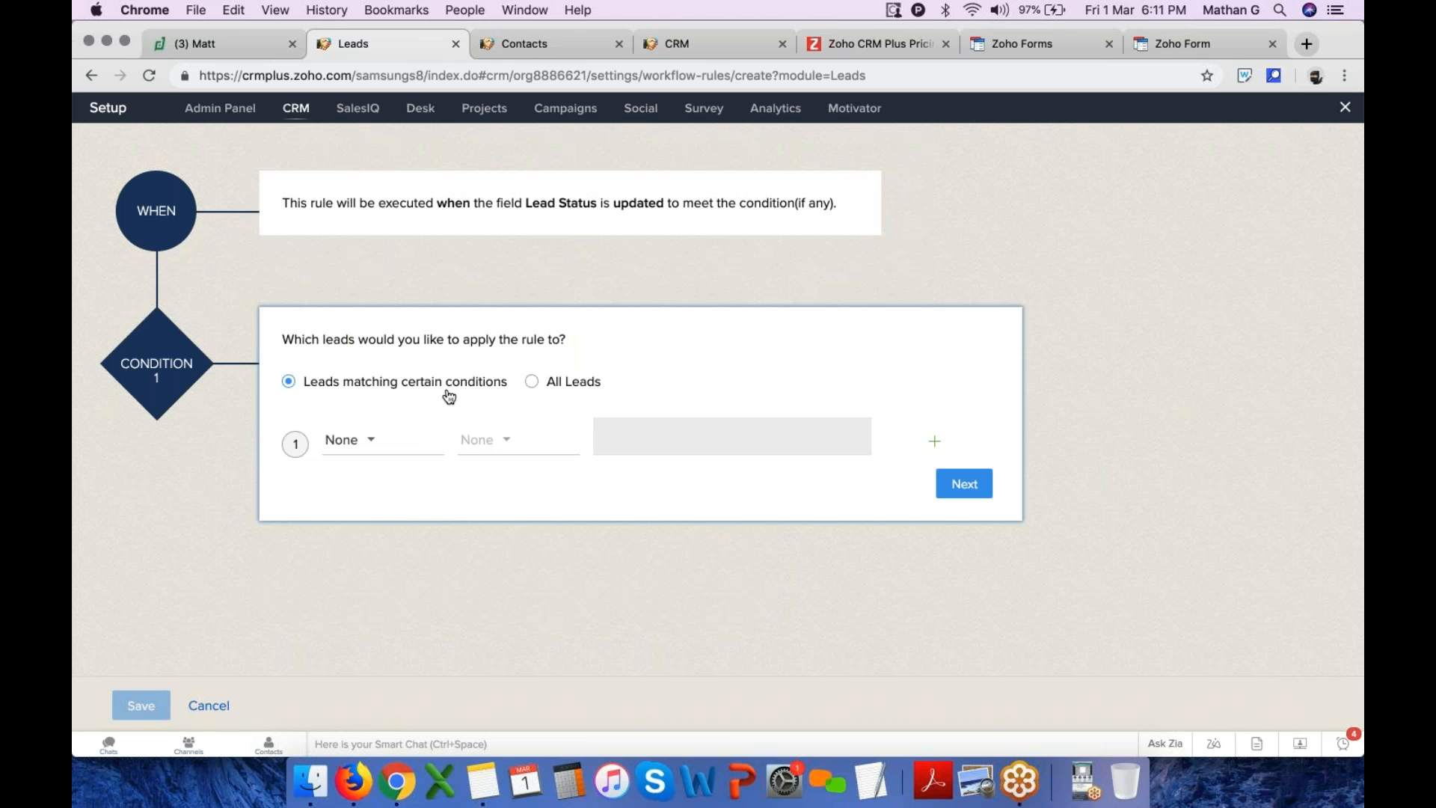
Add the rule condition Lead Status is Pre Qualified
click(397, 448)
text(lead)
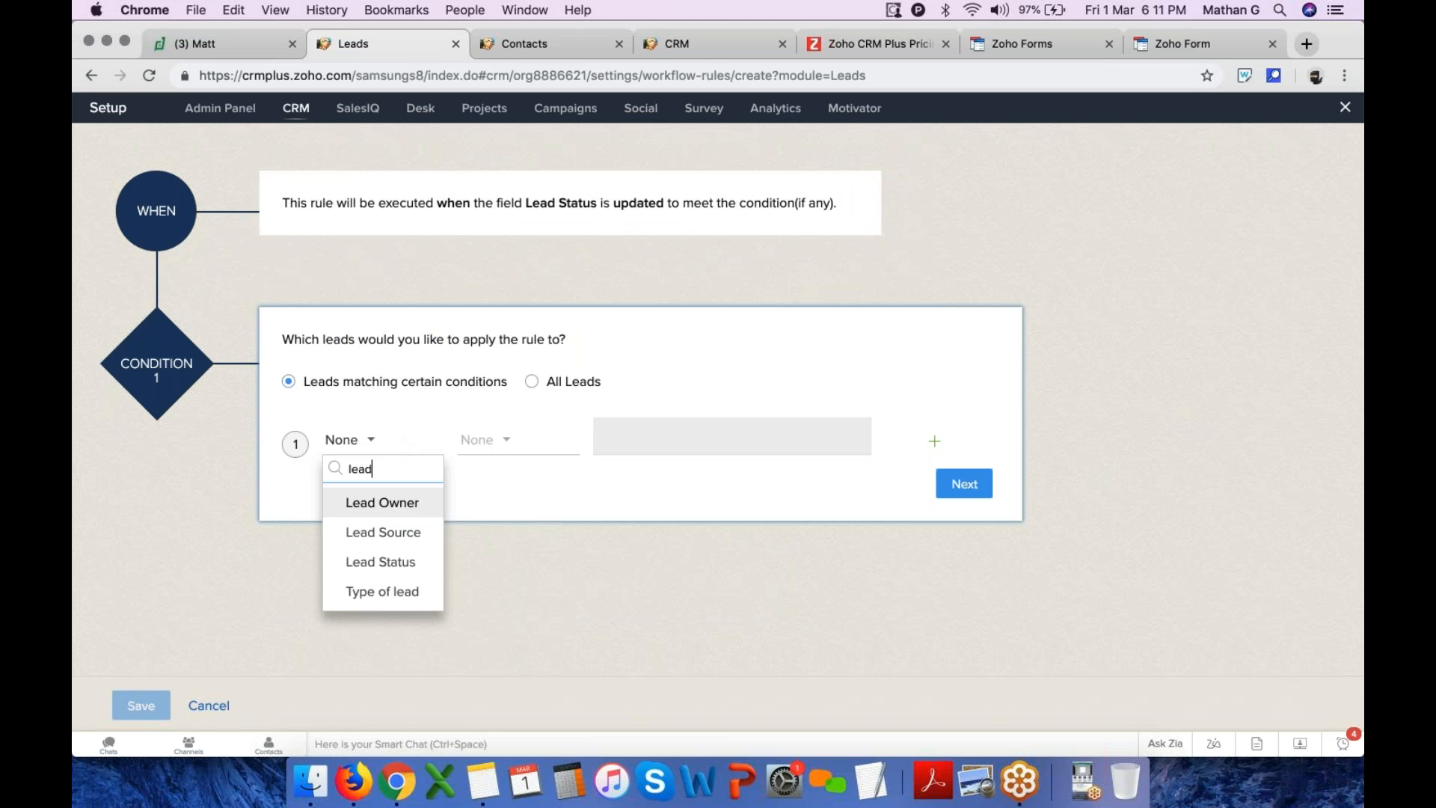
click(399, 567)
click(500, 441)
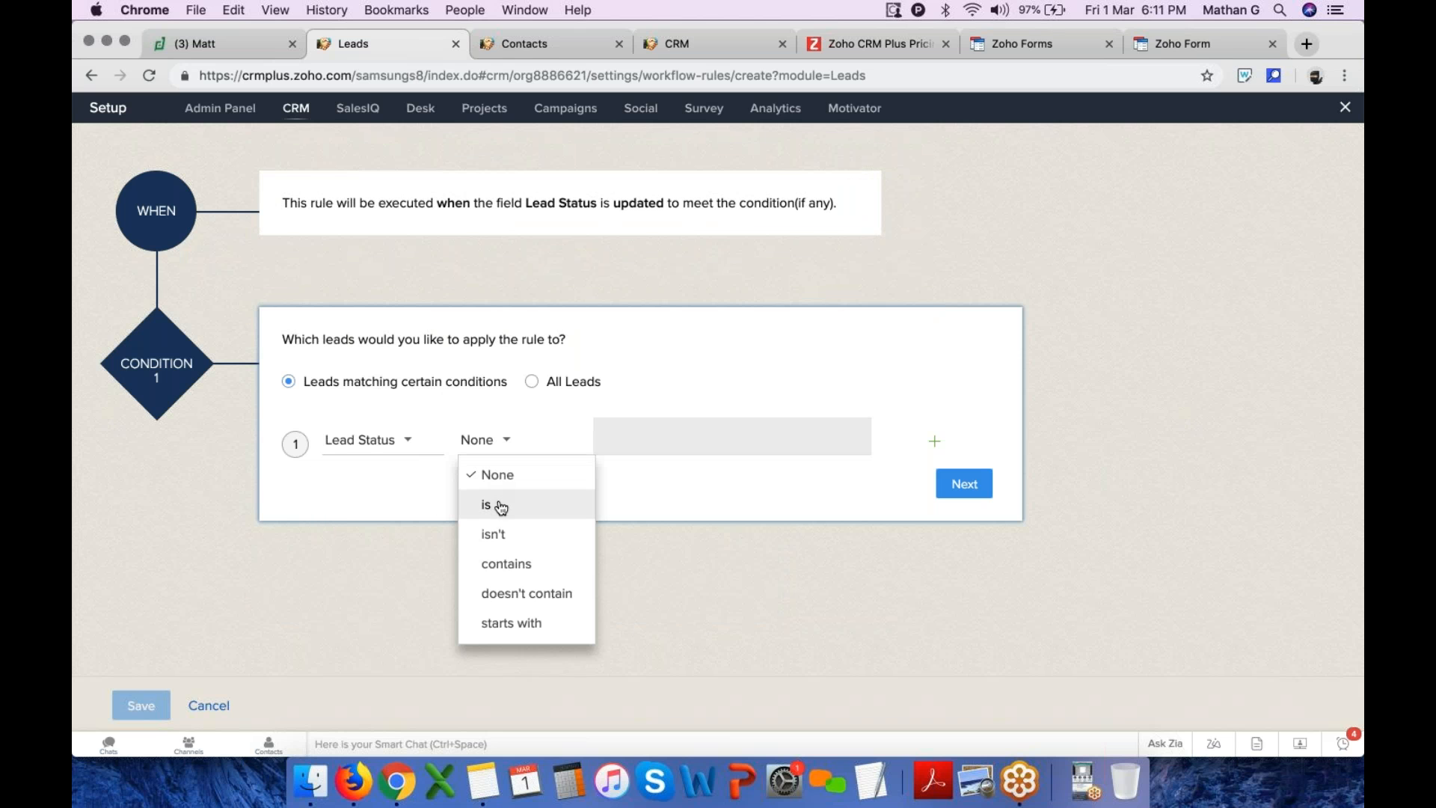
click(497, 503)
click(633, 439)
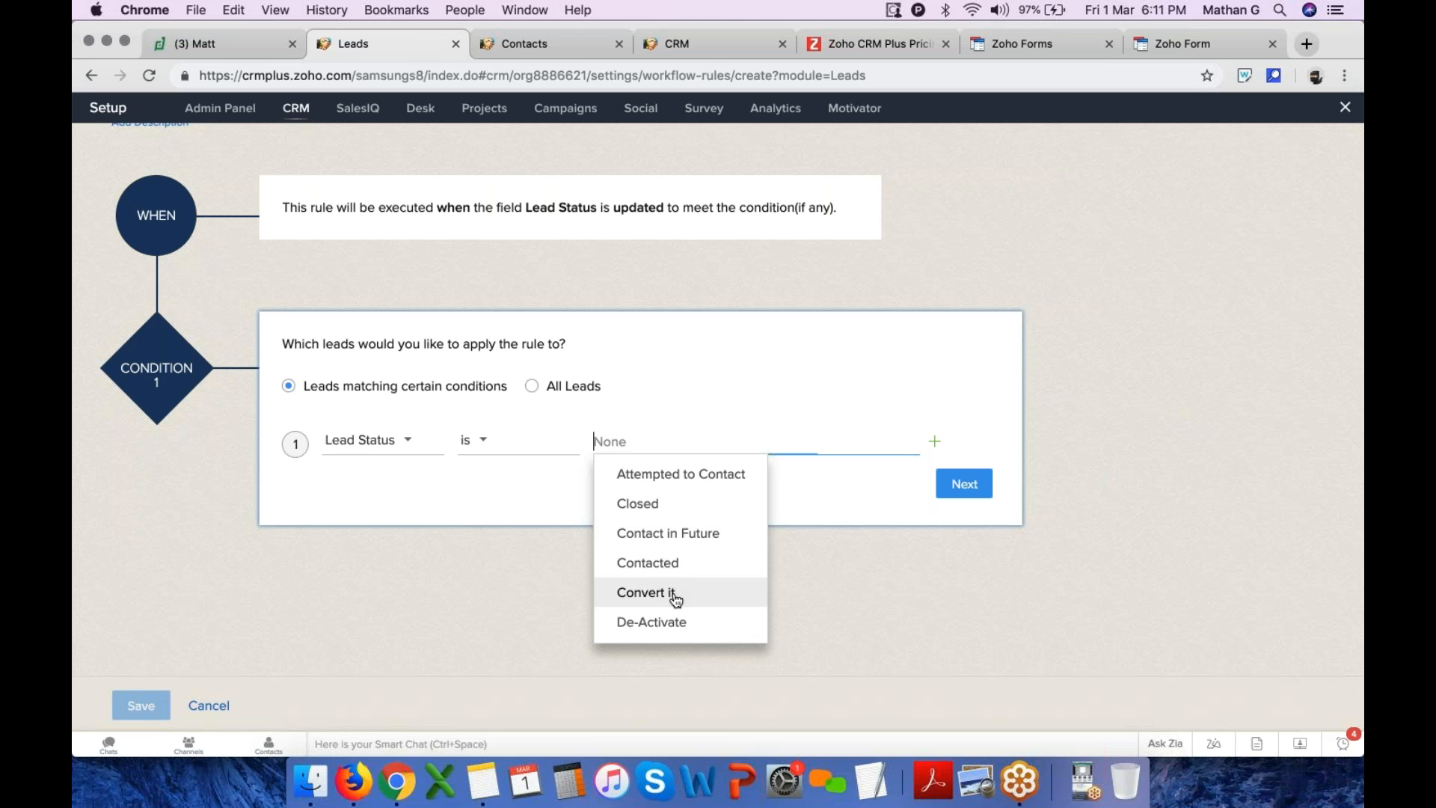
scroll(683, 555, down, 2)
scroll(680, 584, down, 3)
scroll(680, 587, down, 5)
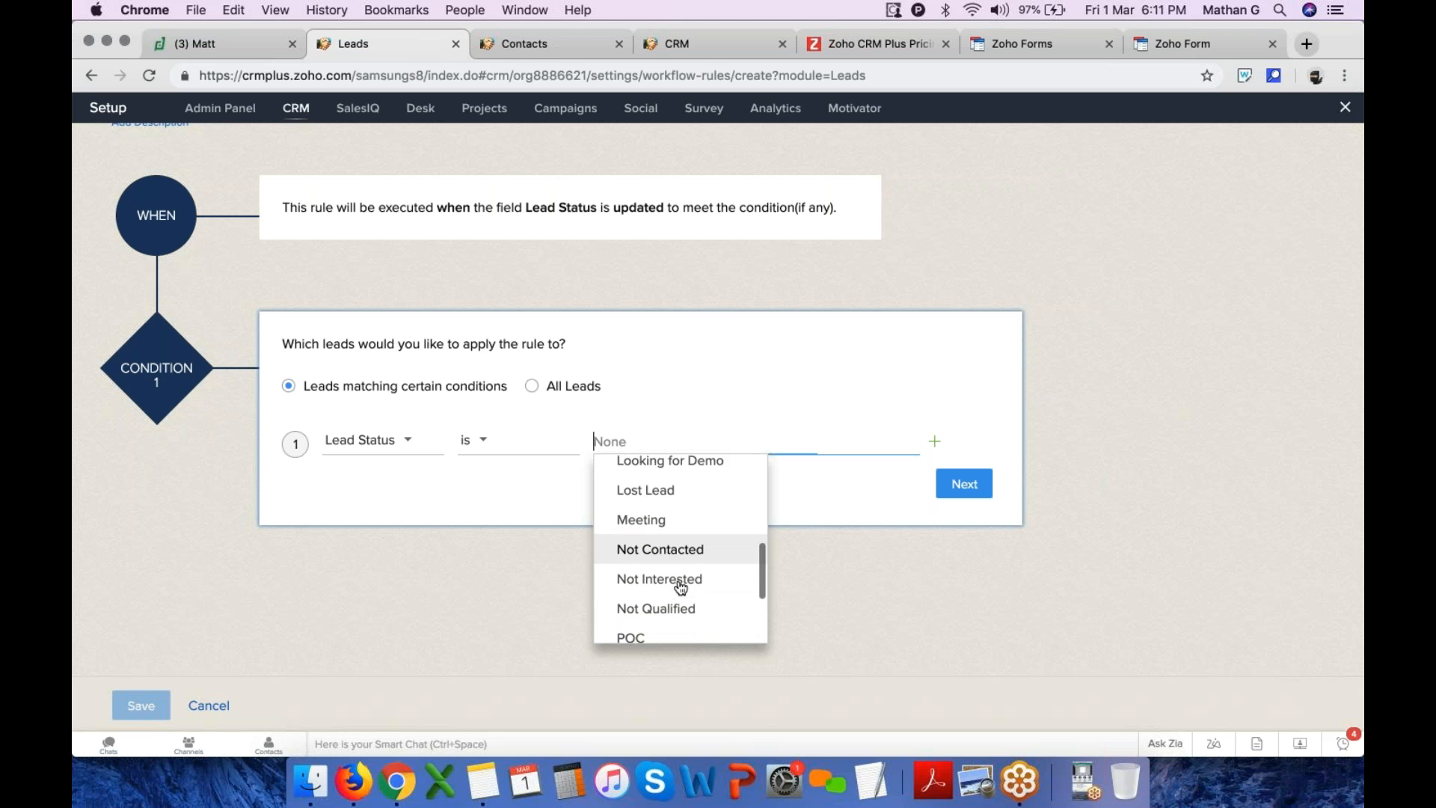
click(680, 591)
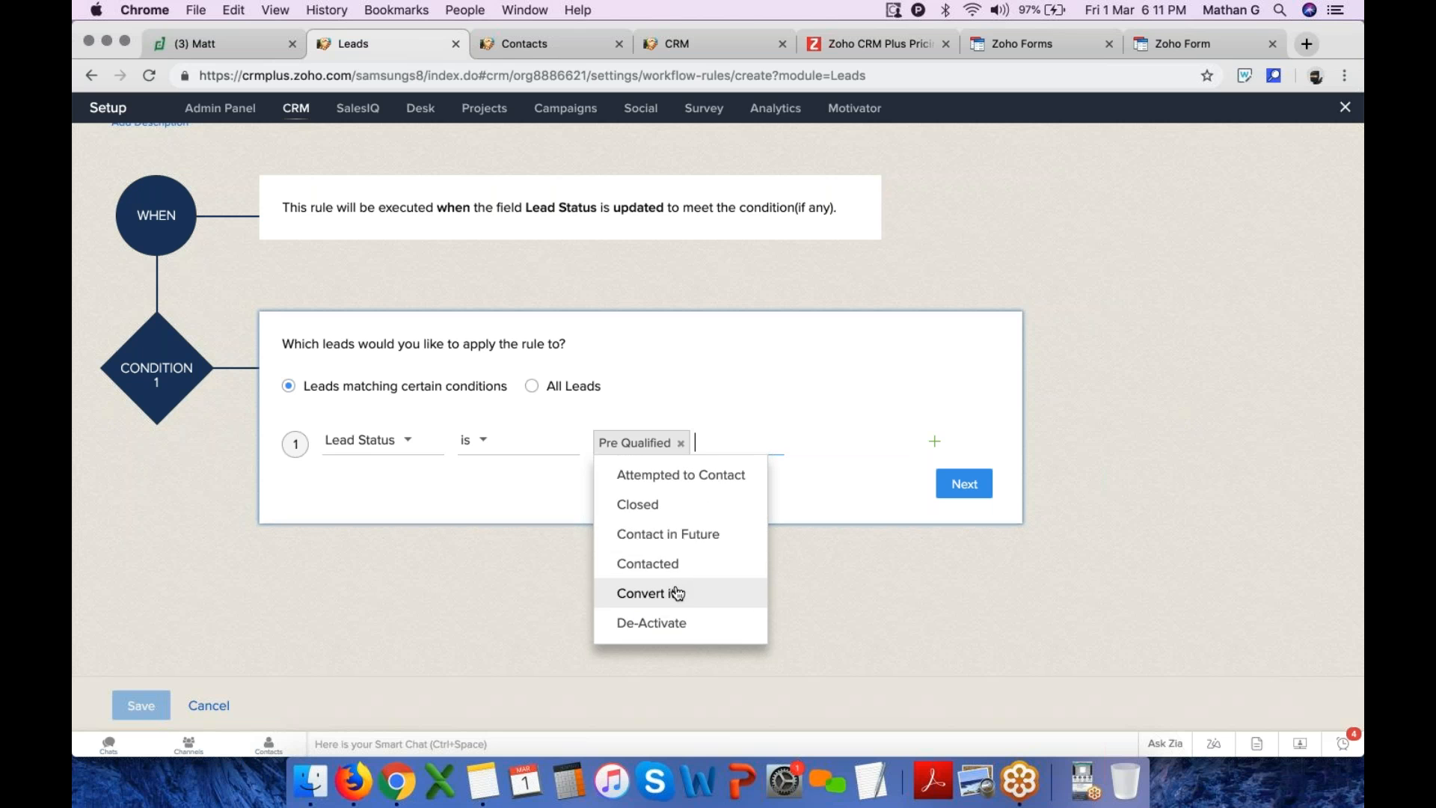
click(537, 508)
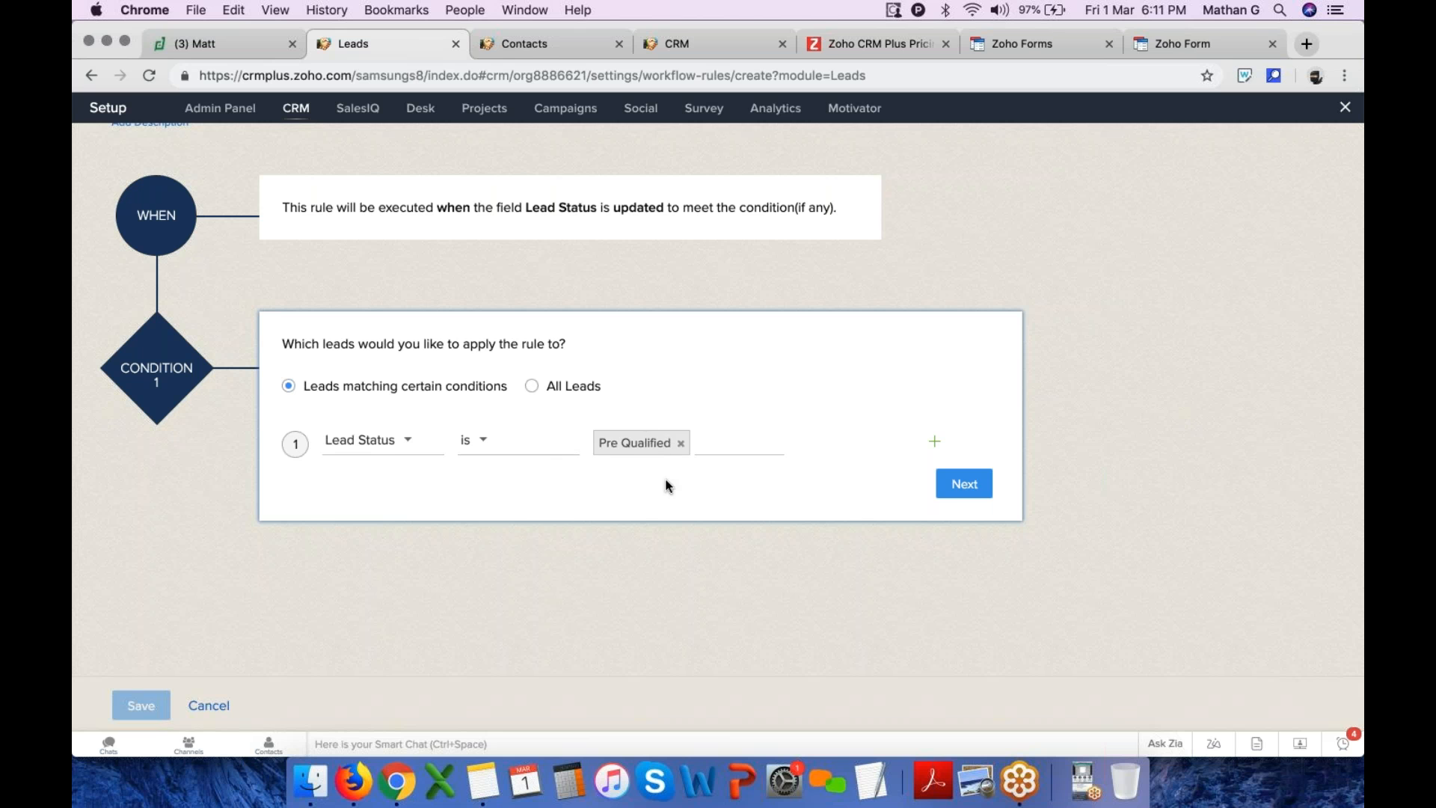
click(964, 484)
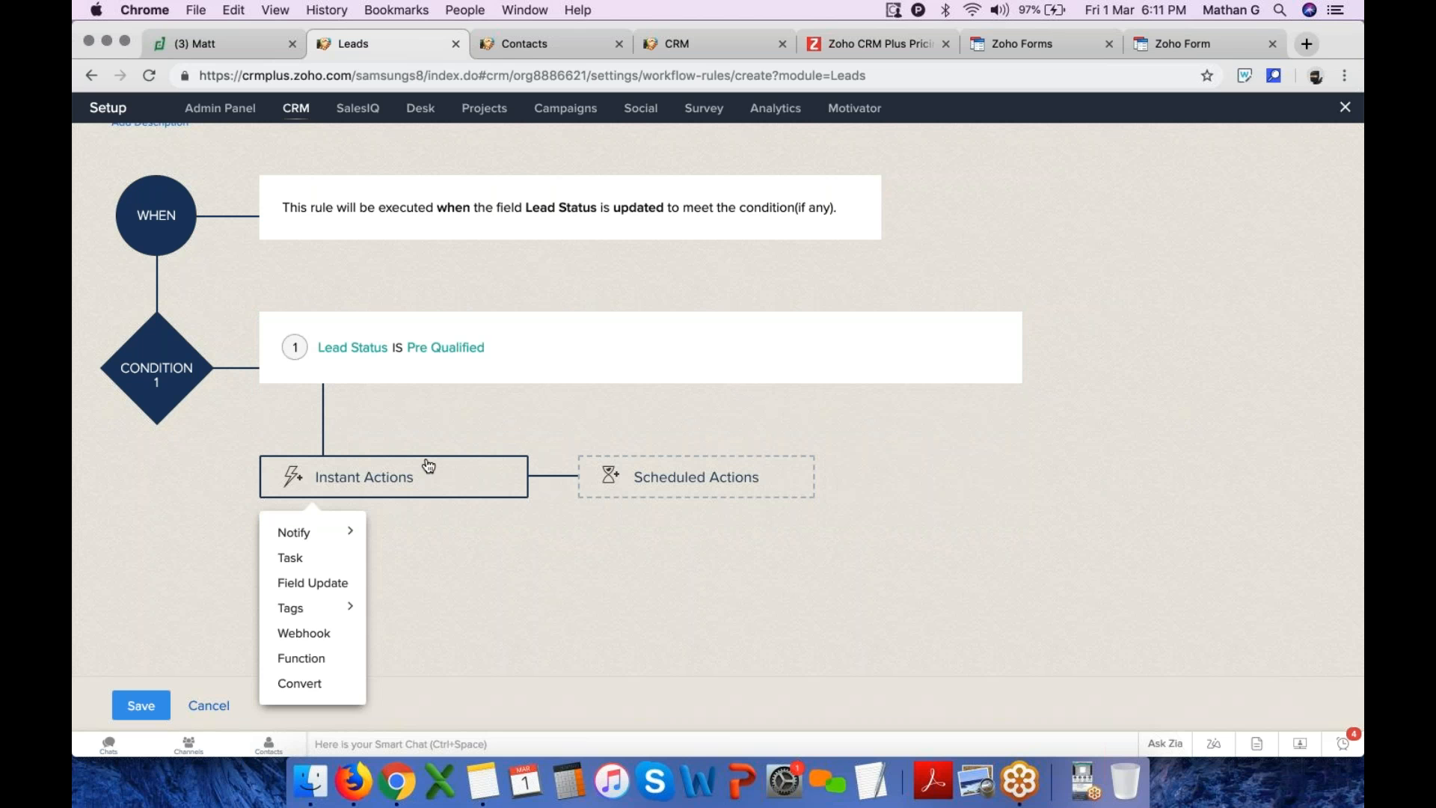
mouse_move(334, 534)
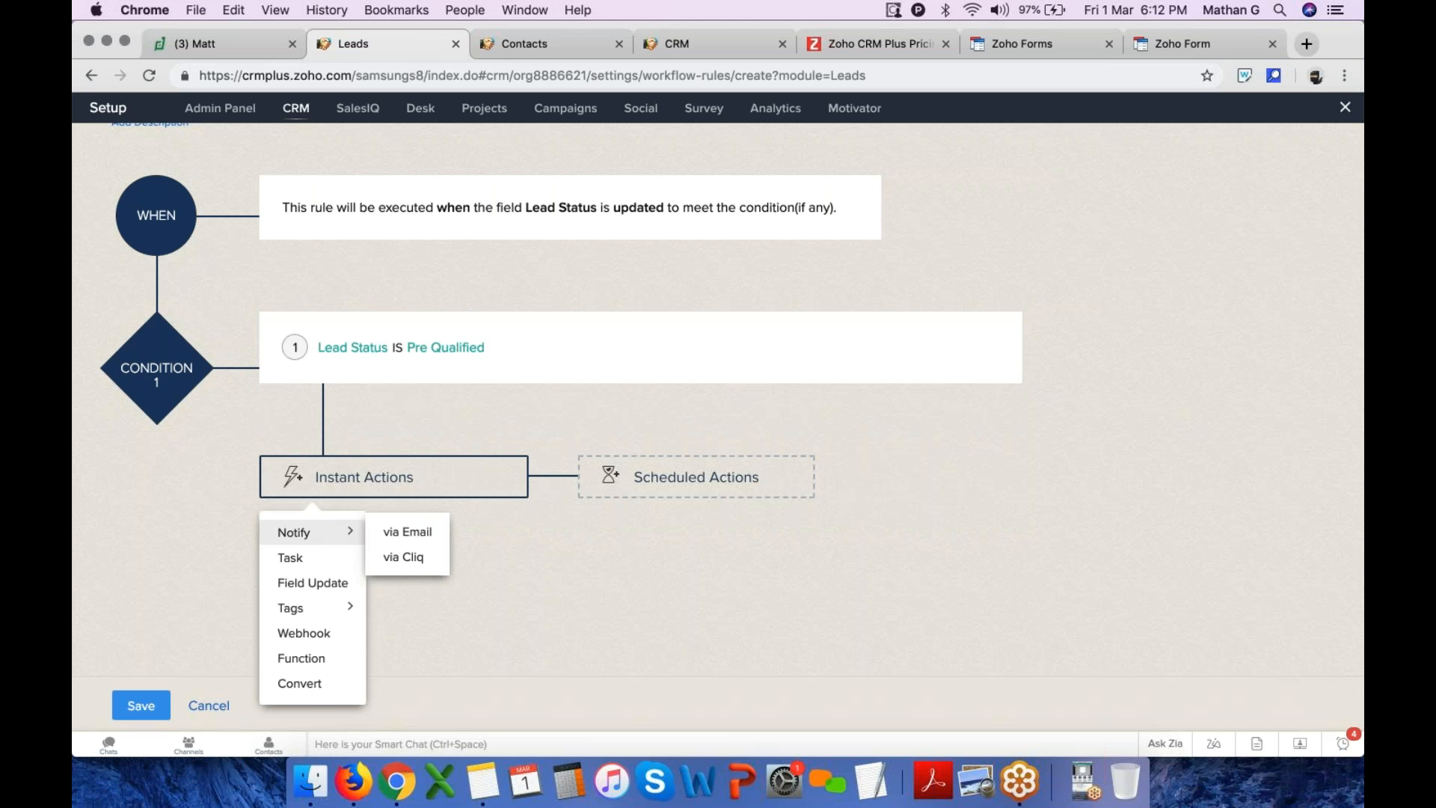
click(326, 585)
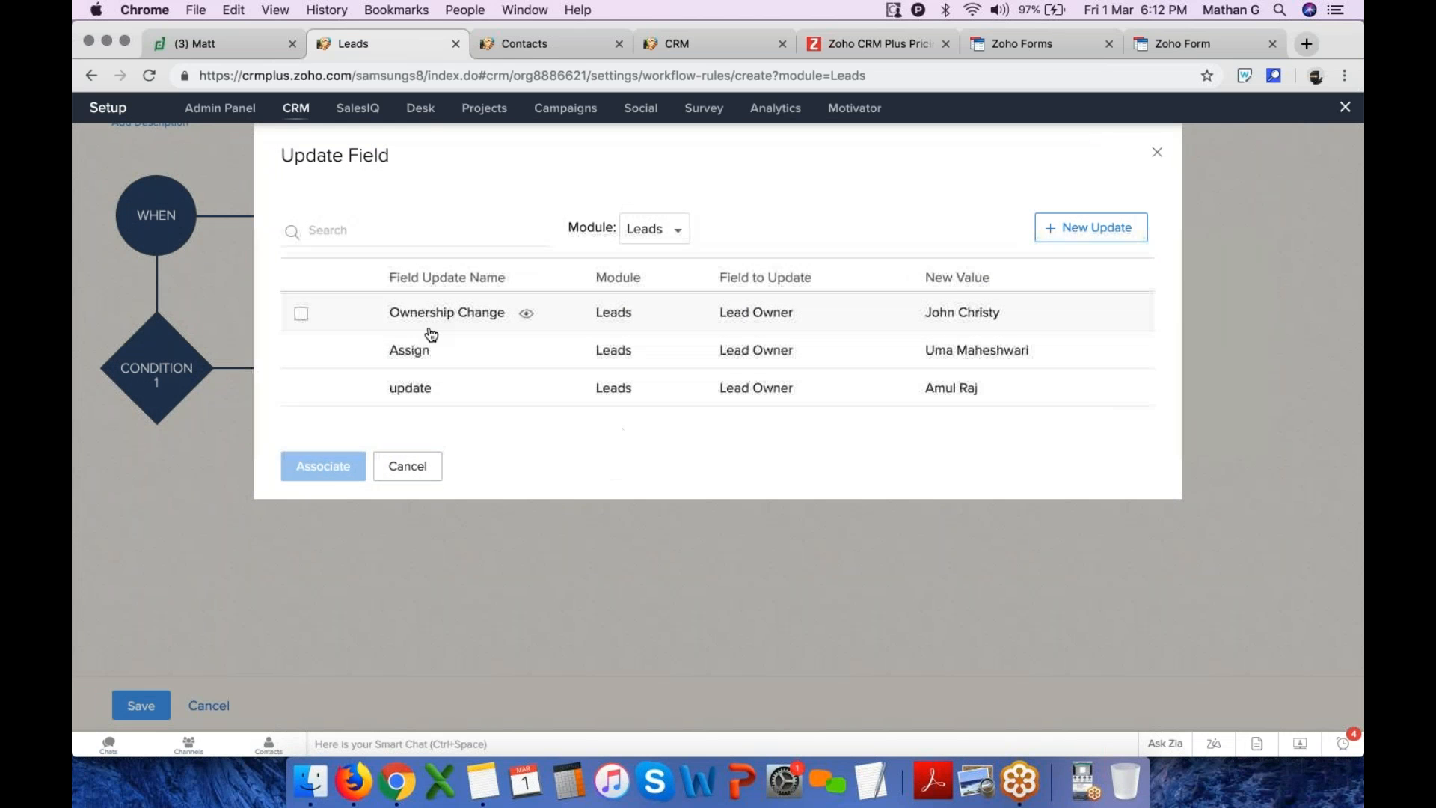
click(1059, 238)
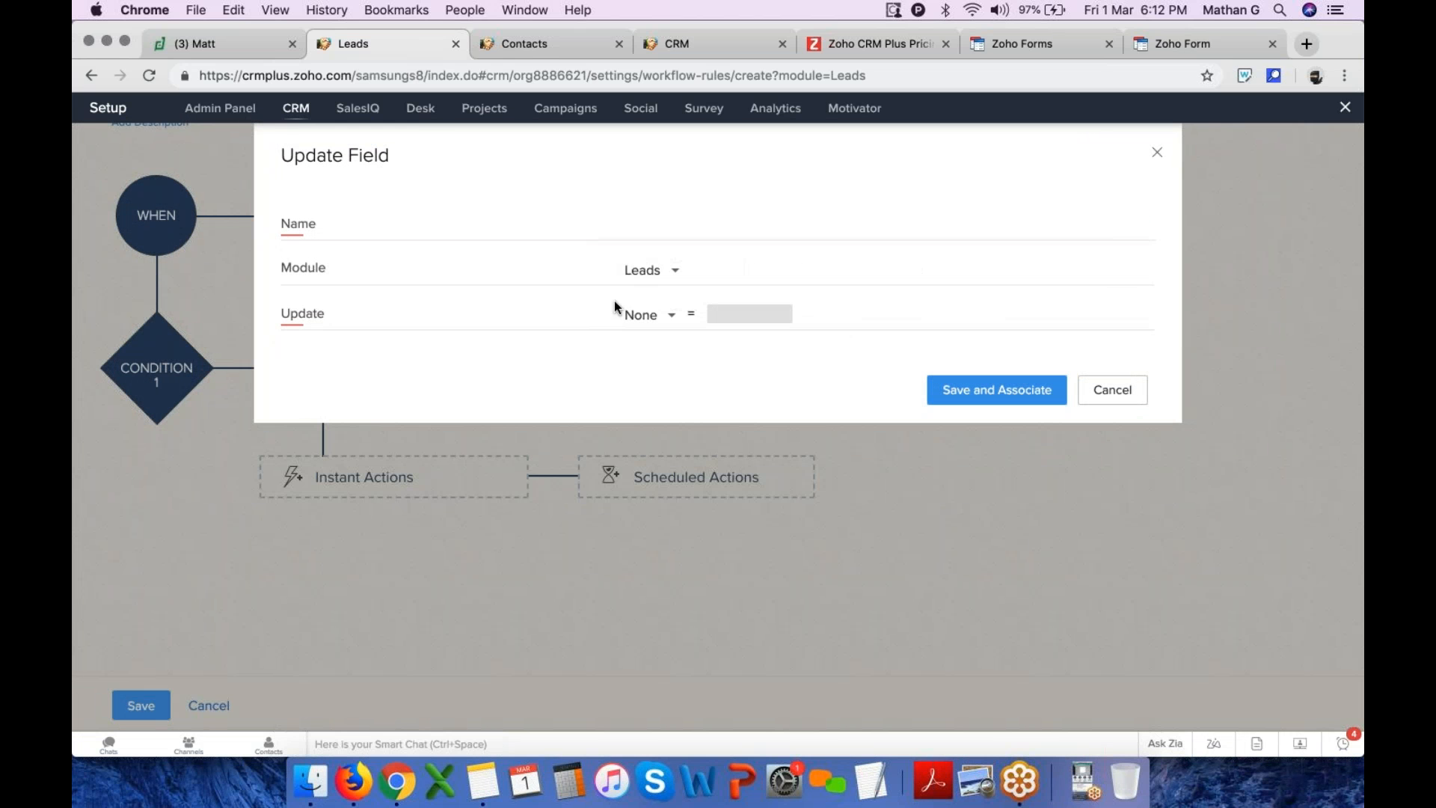
click(657, 319)
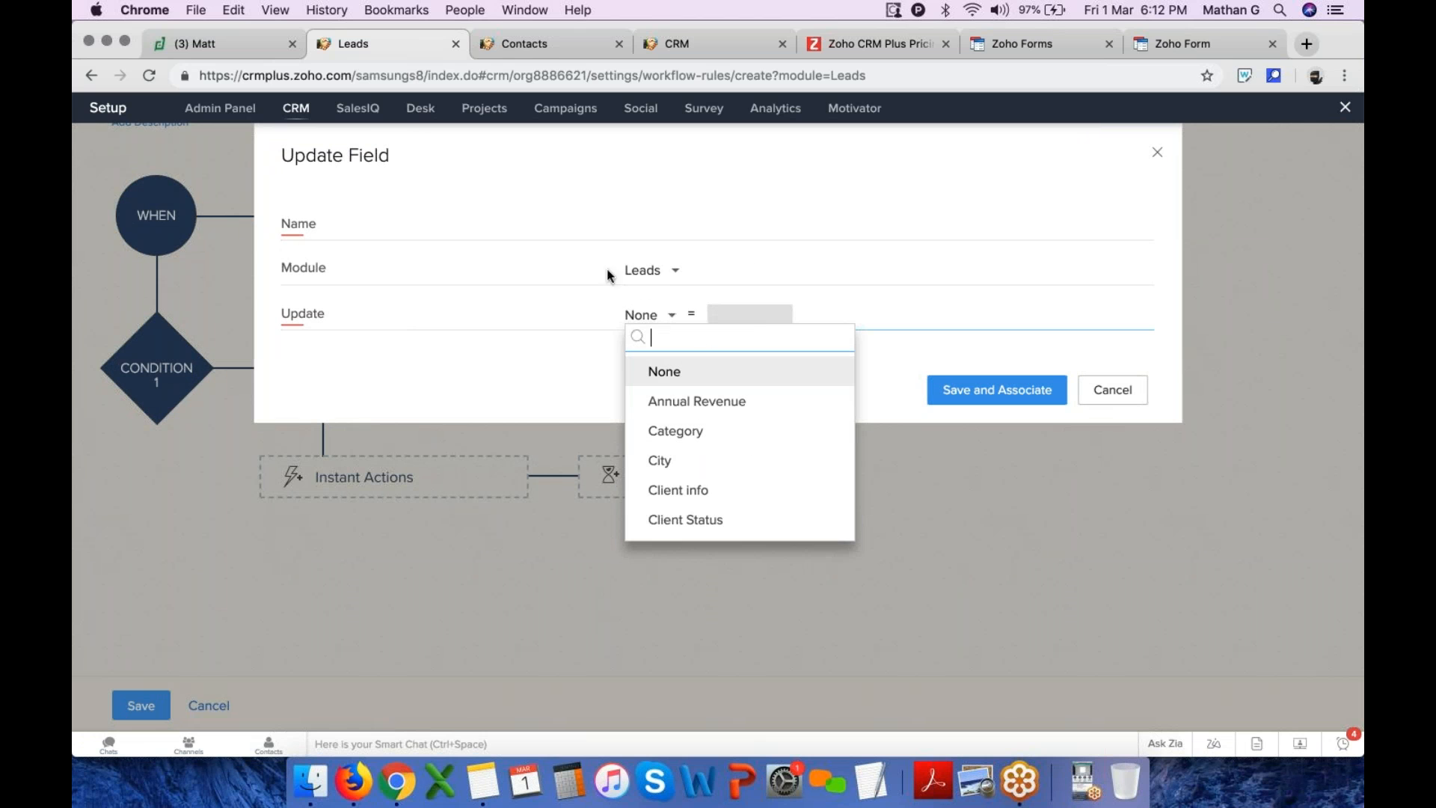
scroll(710, 451, down, 2)
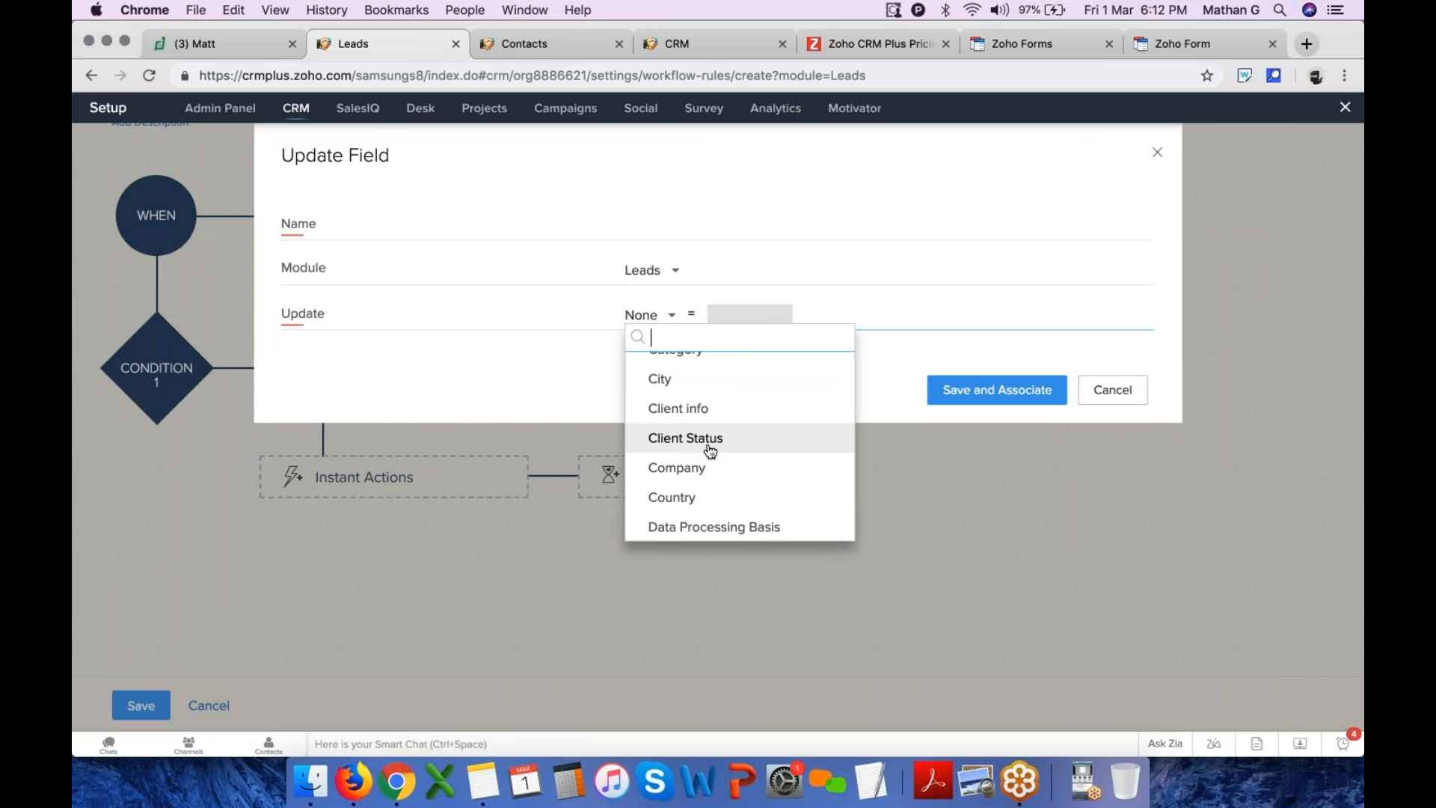
scroll(710, 451, down, 4)
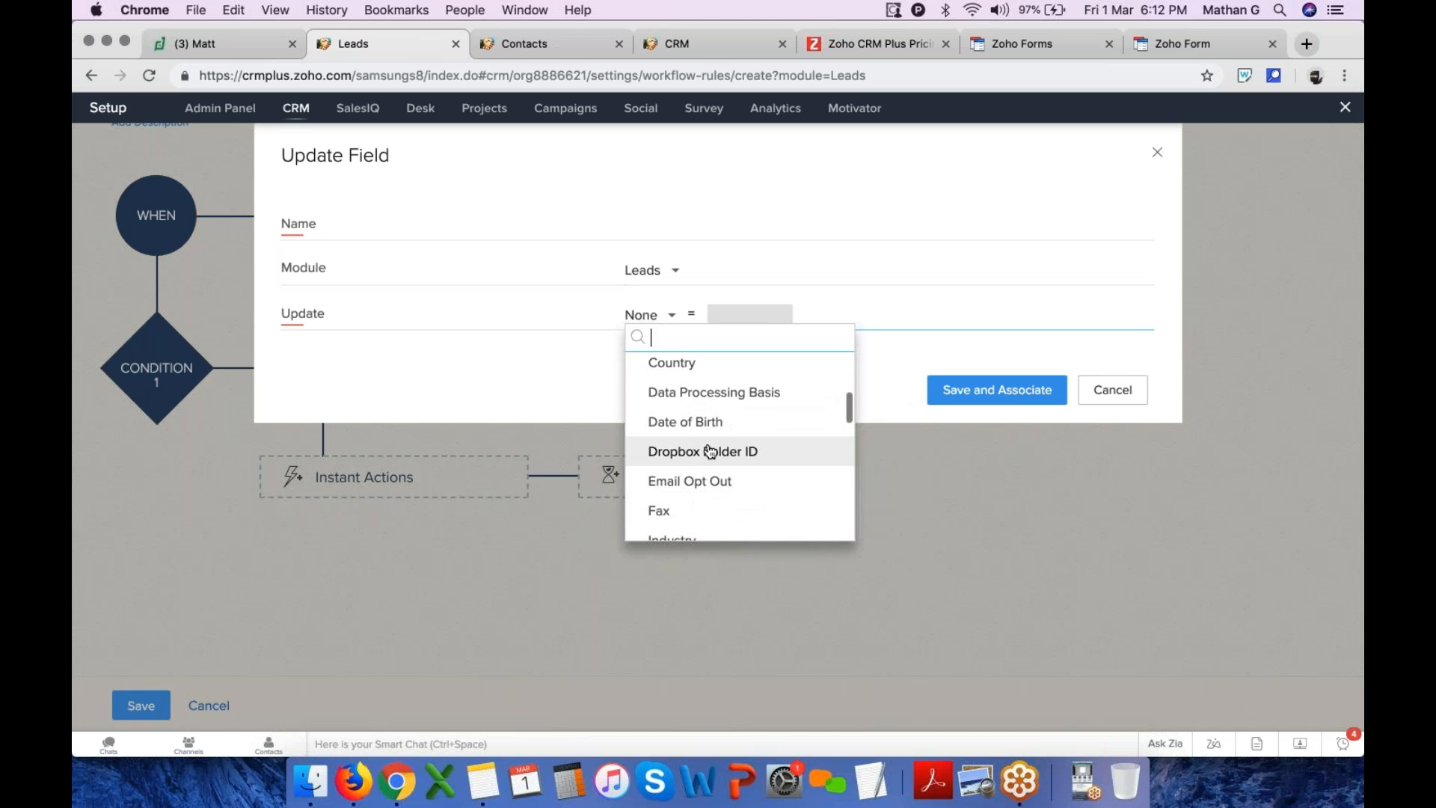
click(521, 408)
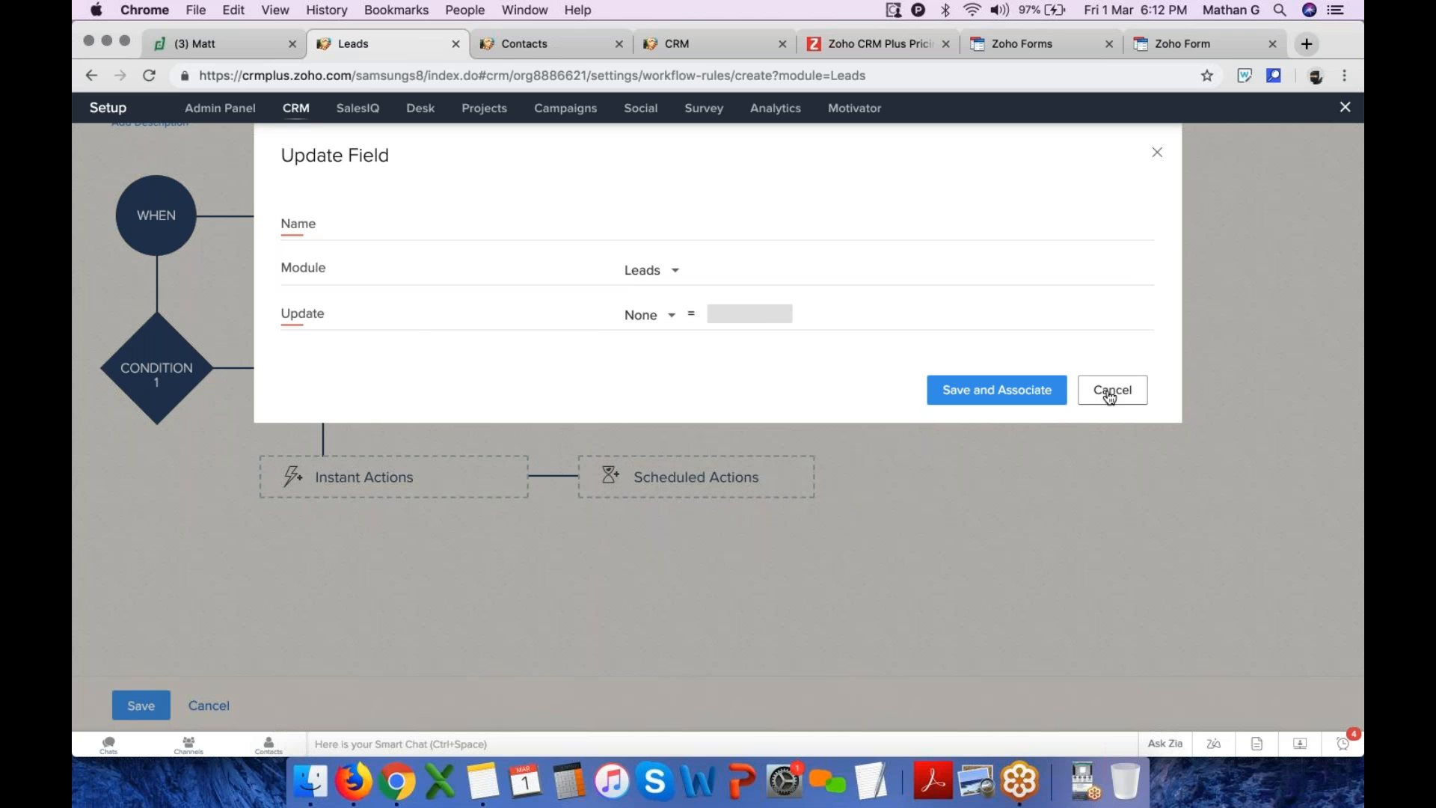
click(1084, 395)
click(410, 466)
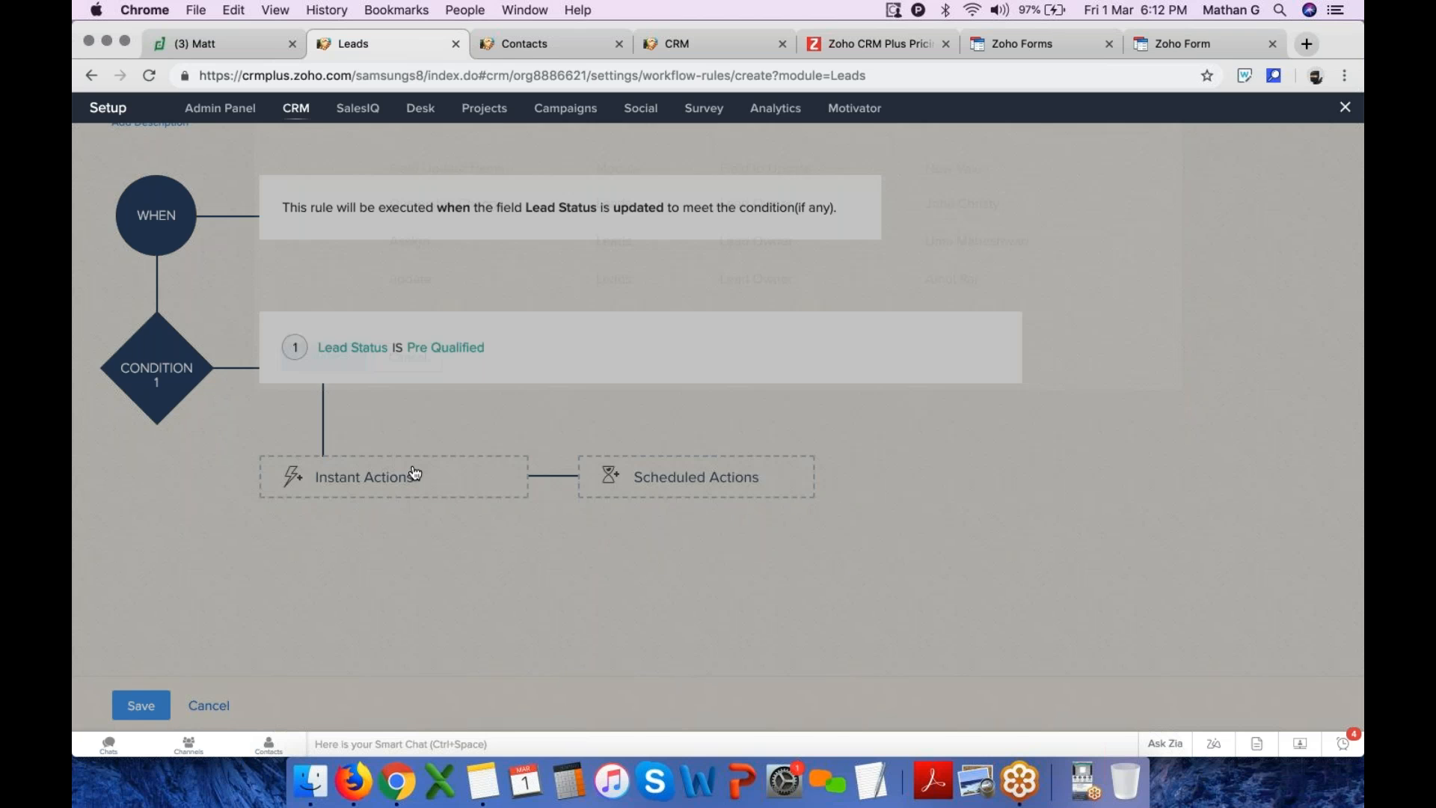
click(429, 488)
click(397, 684)
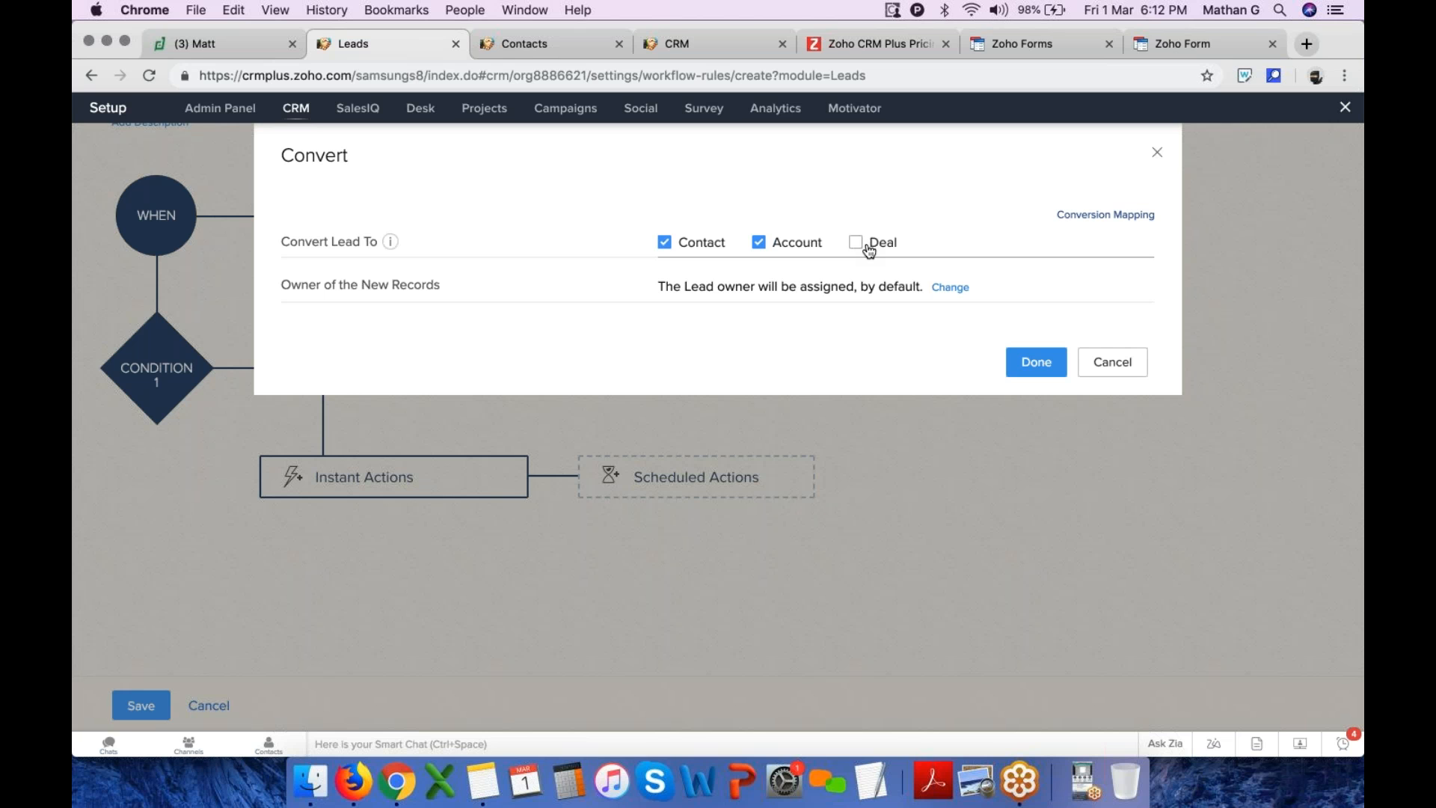
click(549, 47)
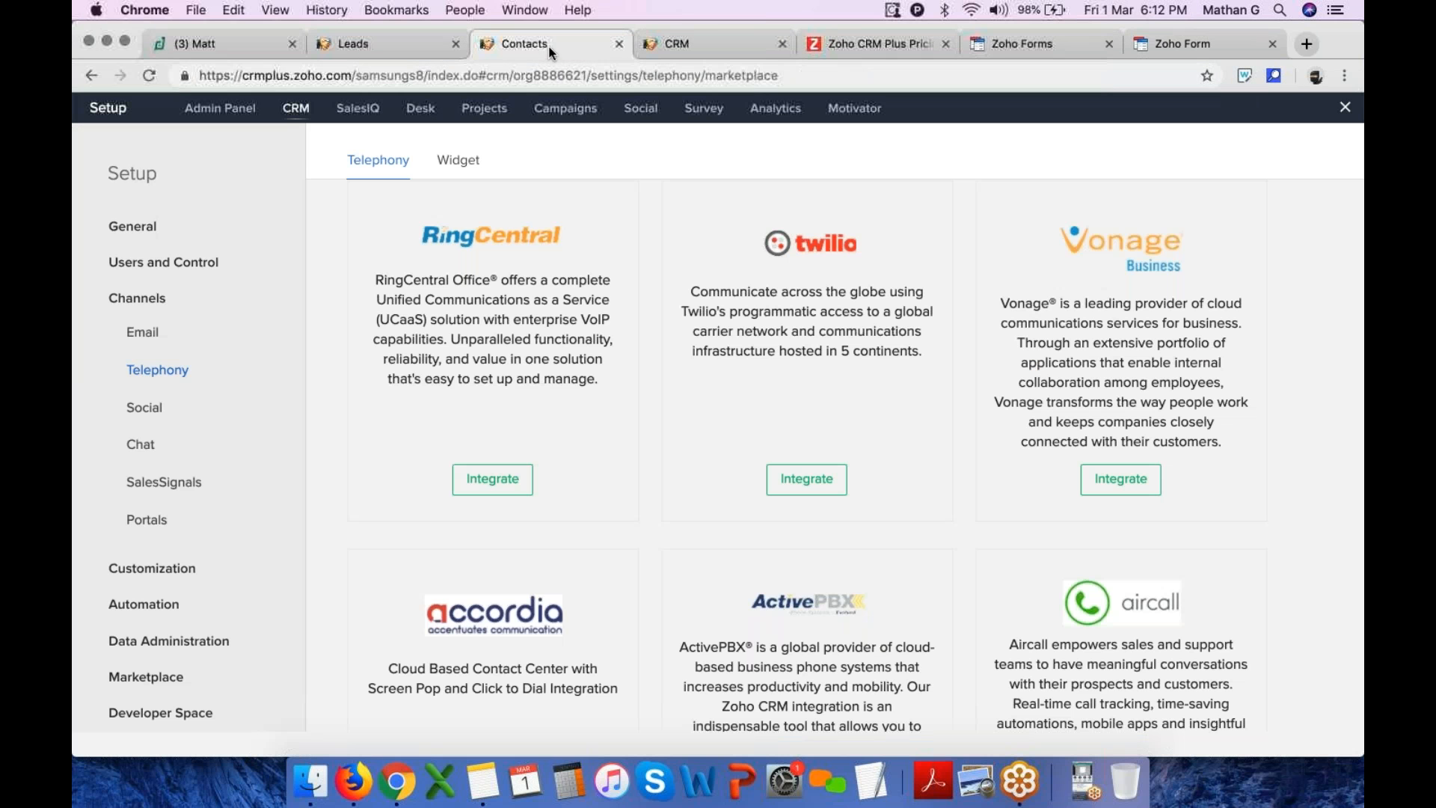
click(397, 38)
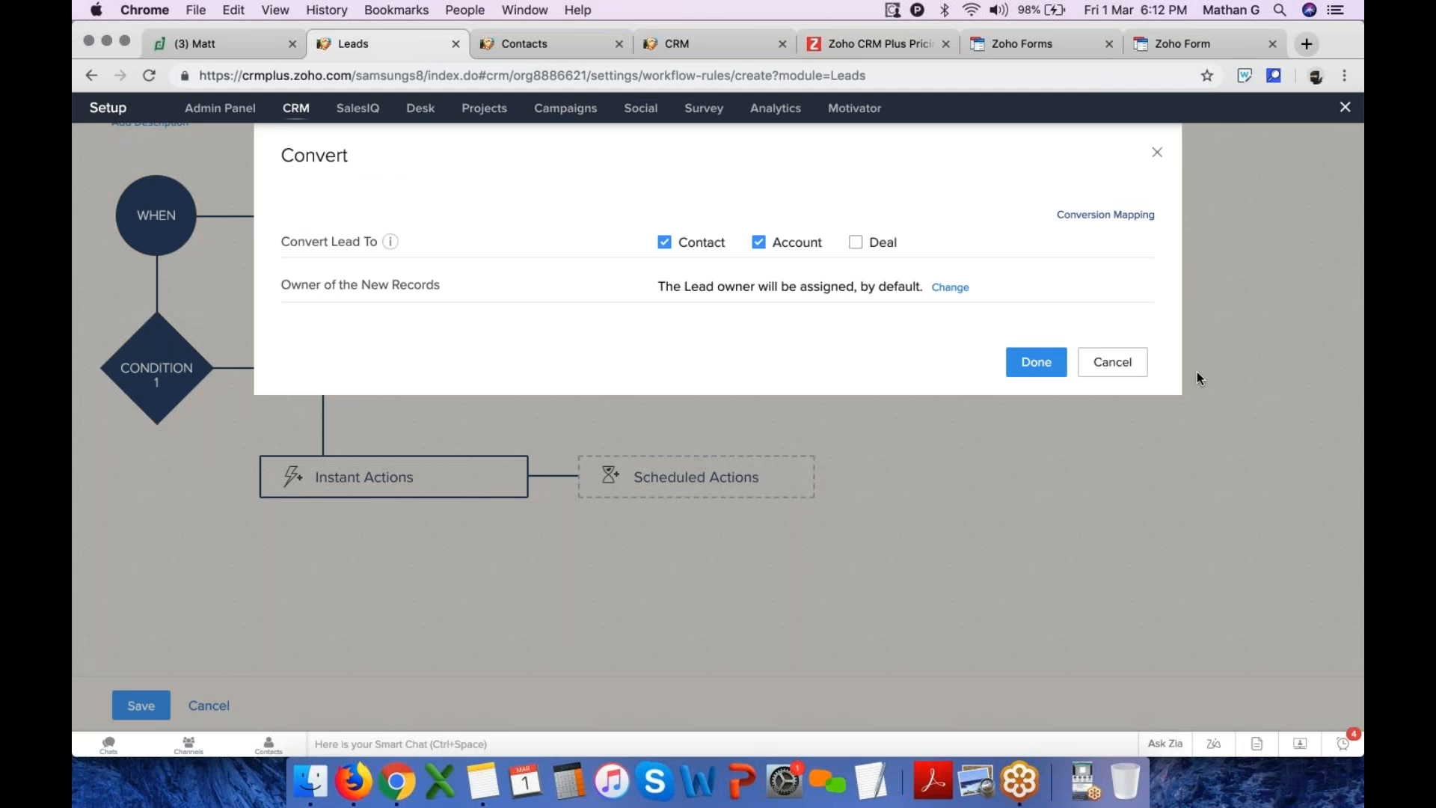
click(1116, 364)
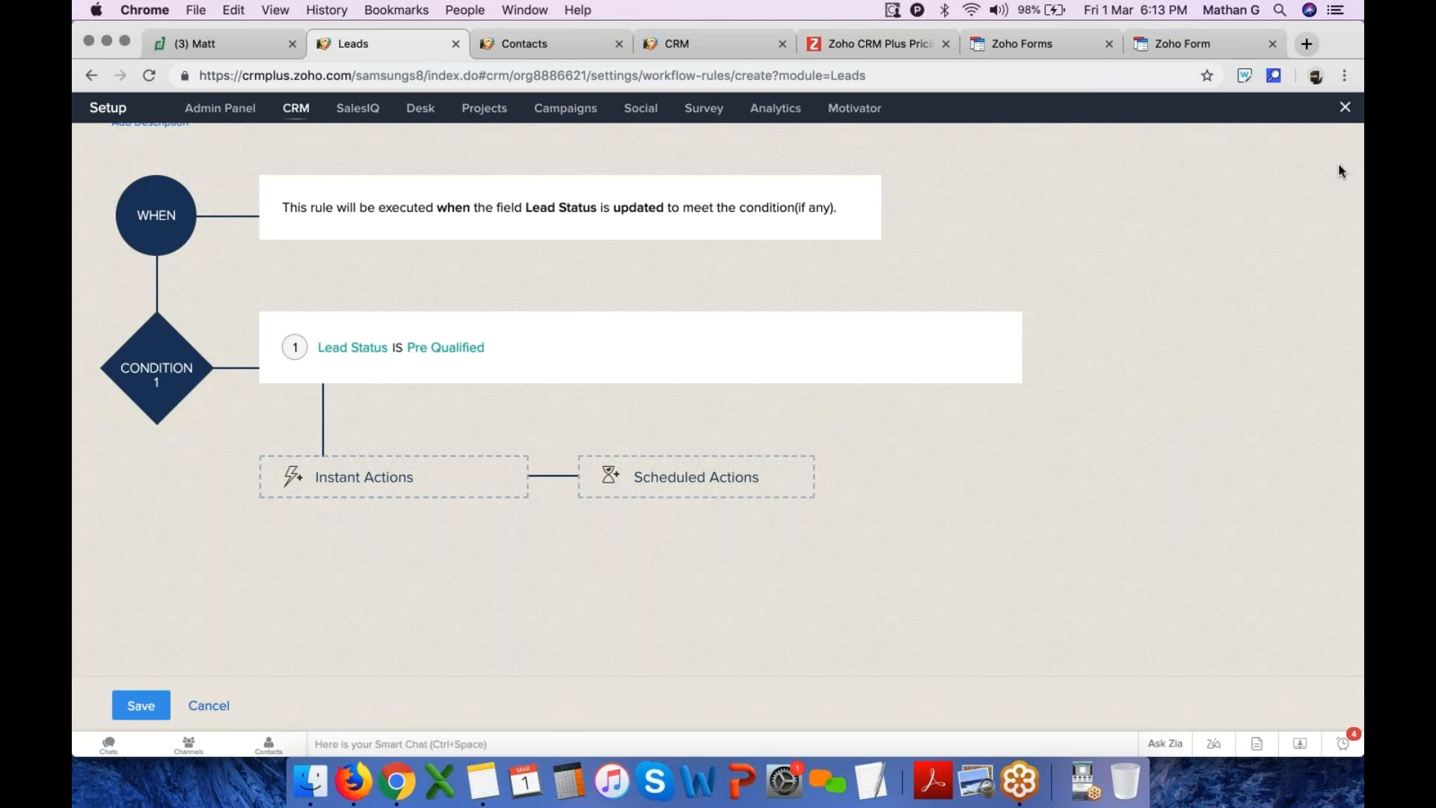
Leave Setup and open the first lead record in the Leads list
click(1345, 107)
click(230, 109)
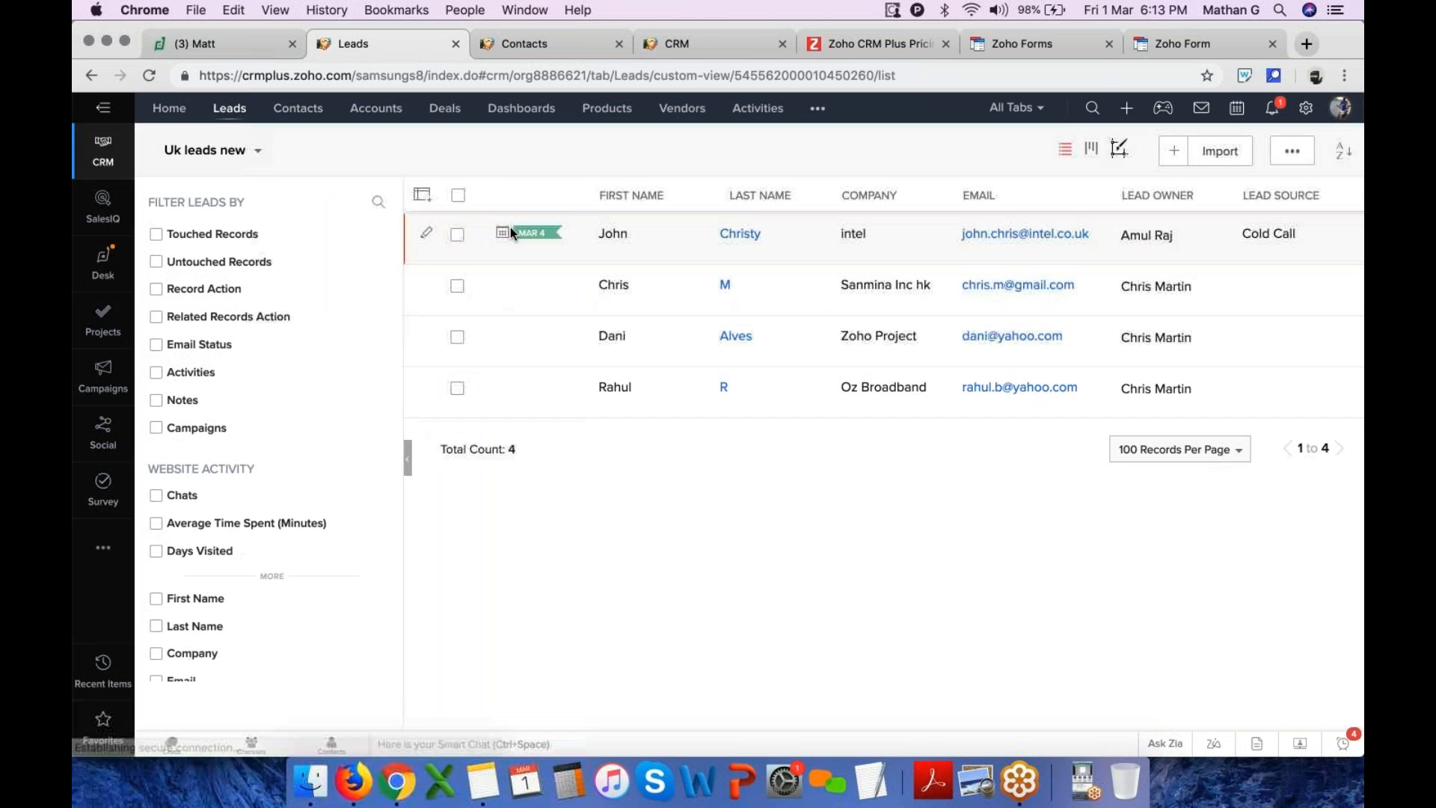
click(629, 234)
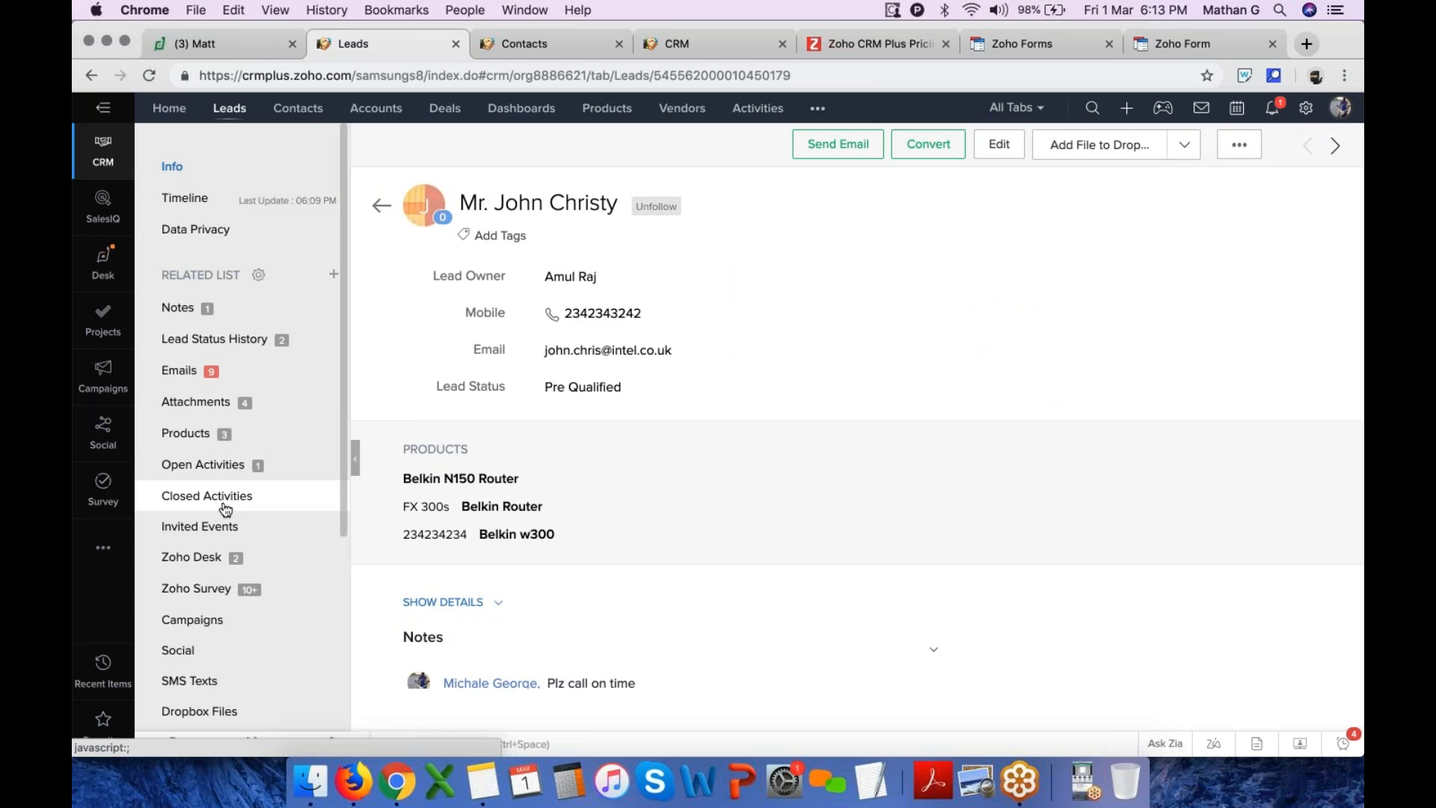
scroll(614, 496, down, 5)
scroll(614, 497, up, 5)
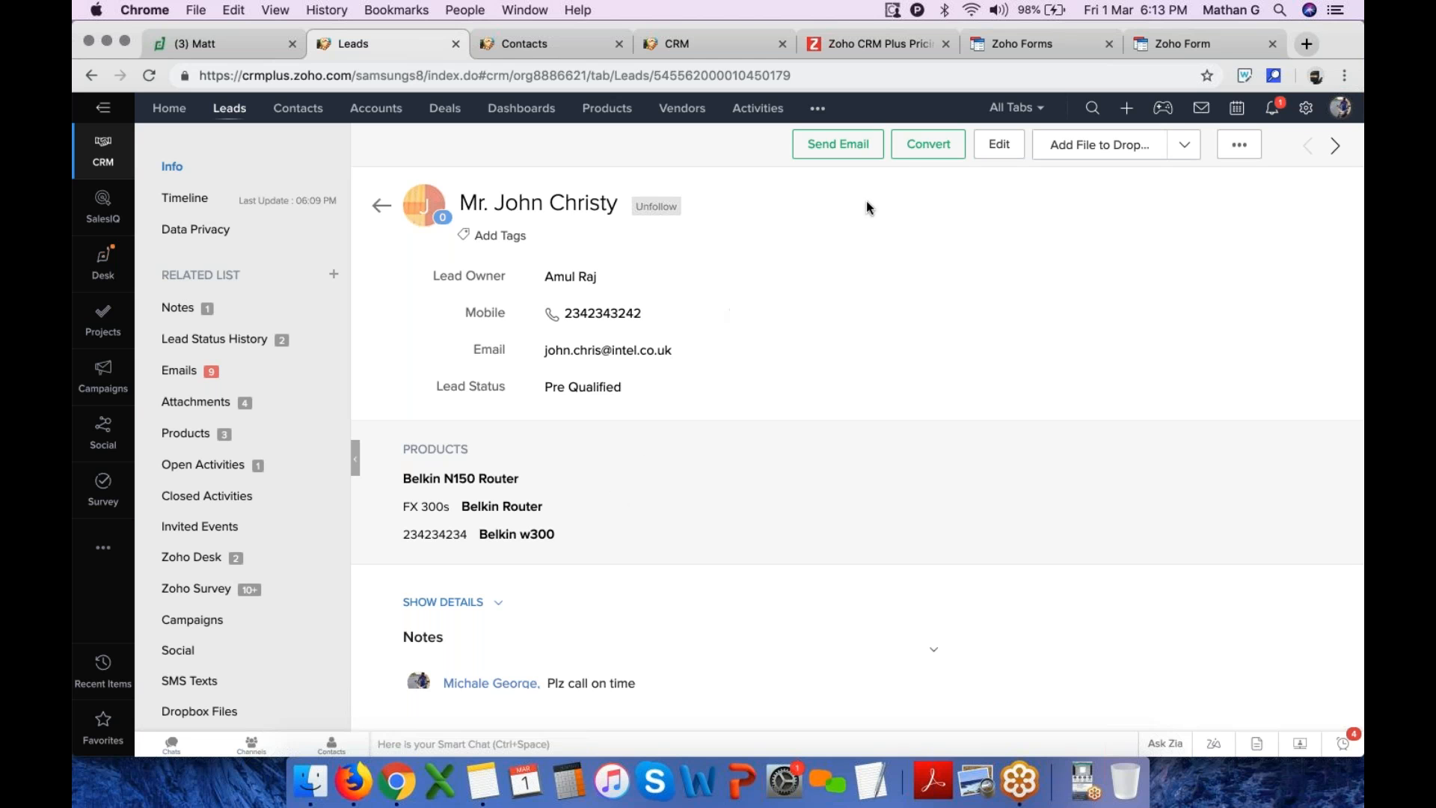
Start converting the lead and choose to create a new deal for the account
click(931, 153)
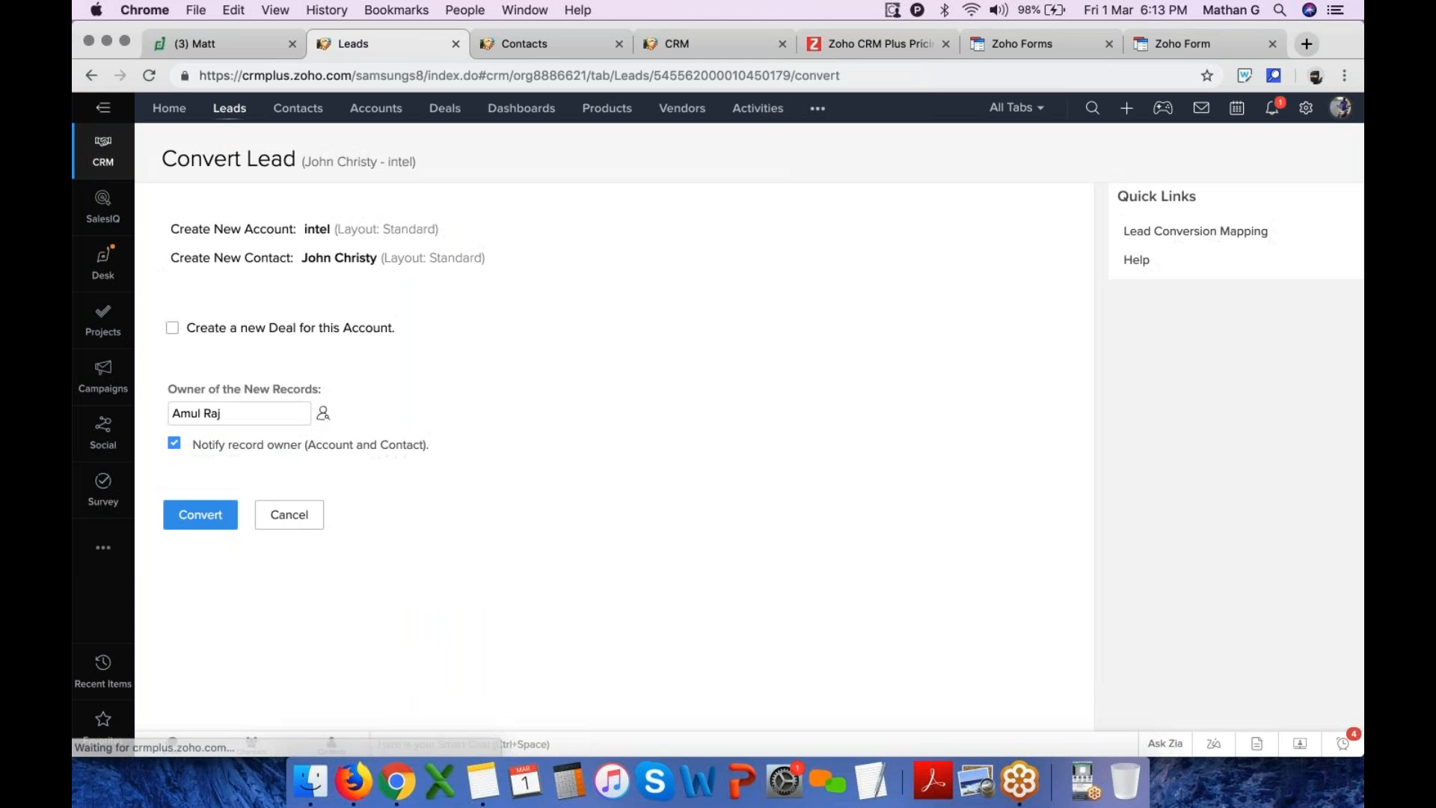
double_click(262, 228)
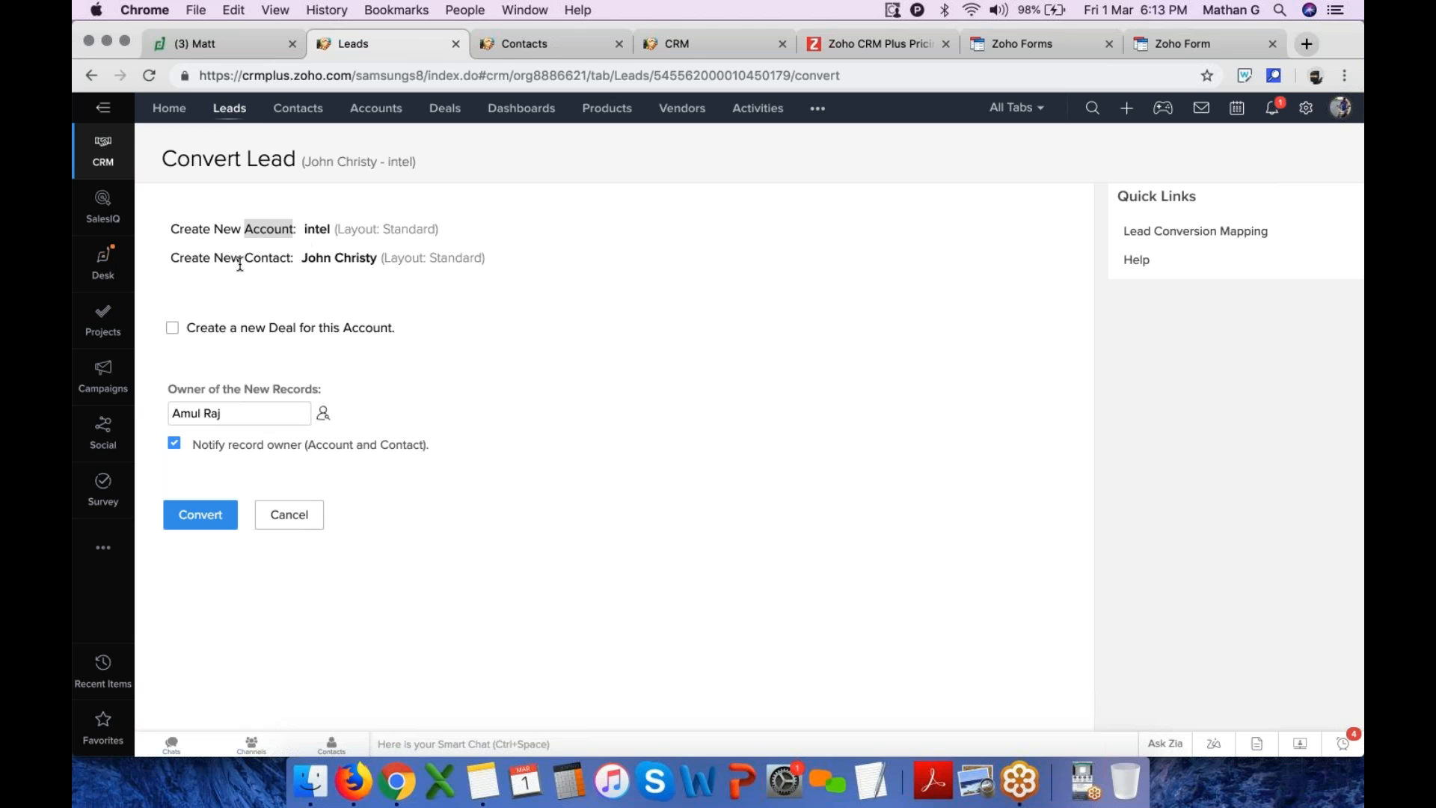
click(173, 328)
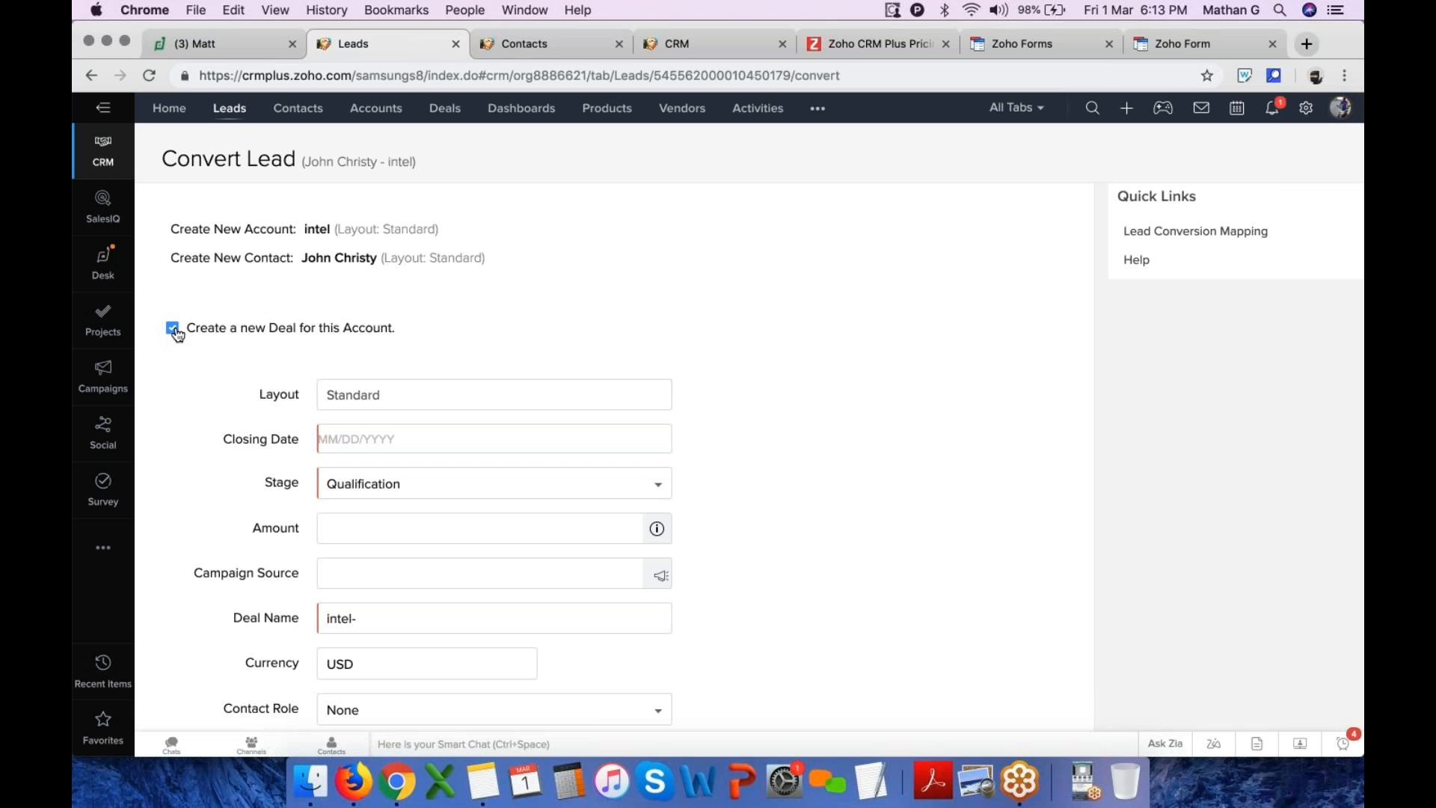
Set the deal's closing date to 03/30/2019 and keep the stage as Qualification
click(390, 435)
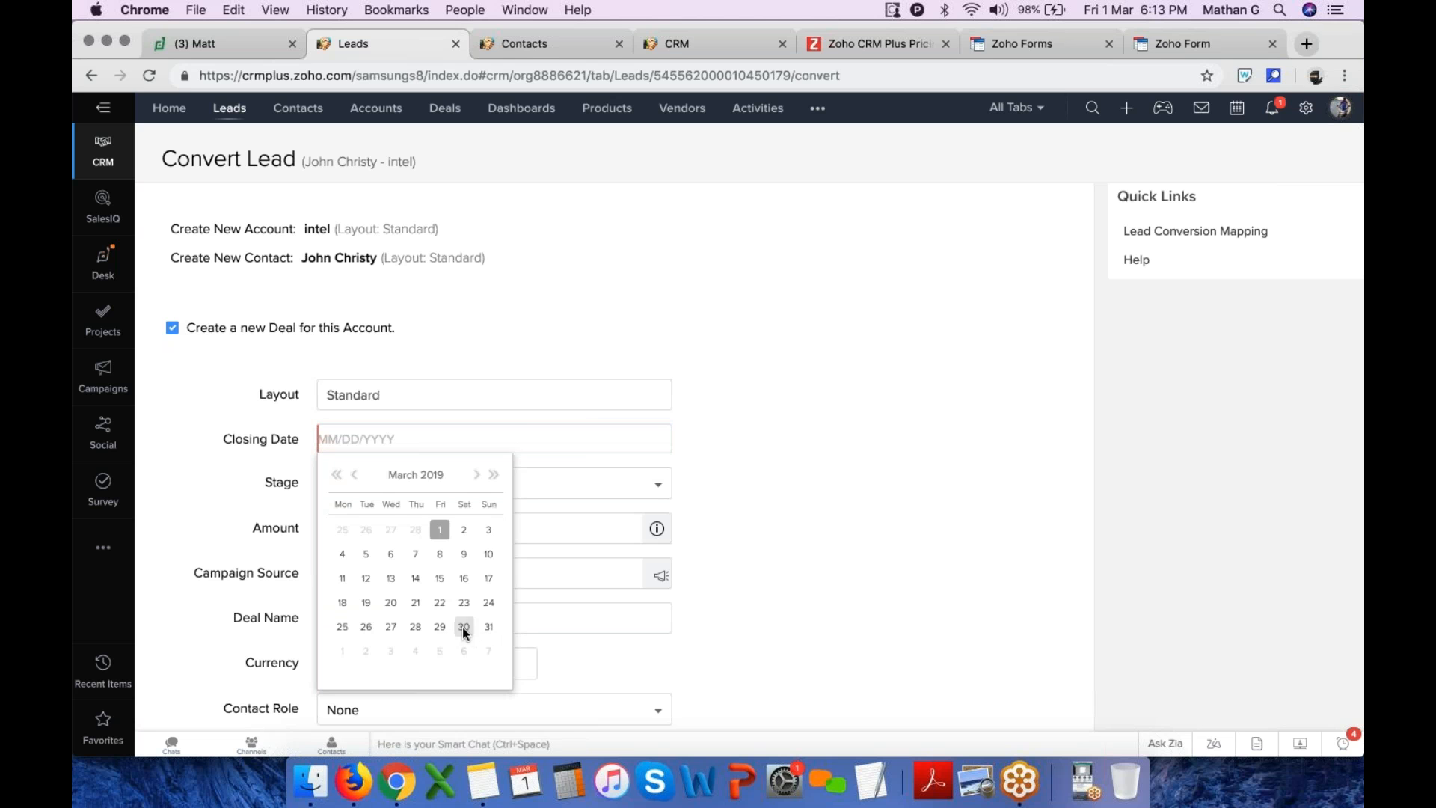
click(464, 626)
click(410, 490)
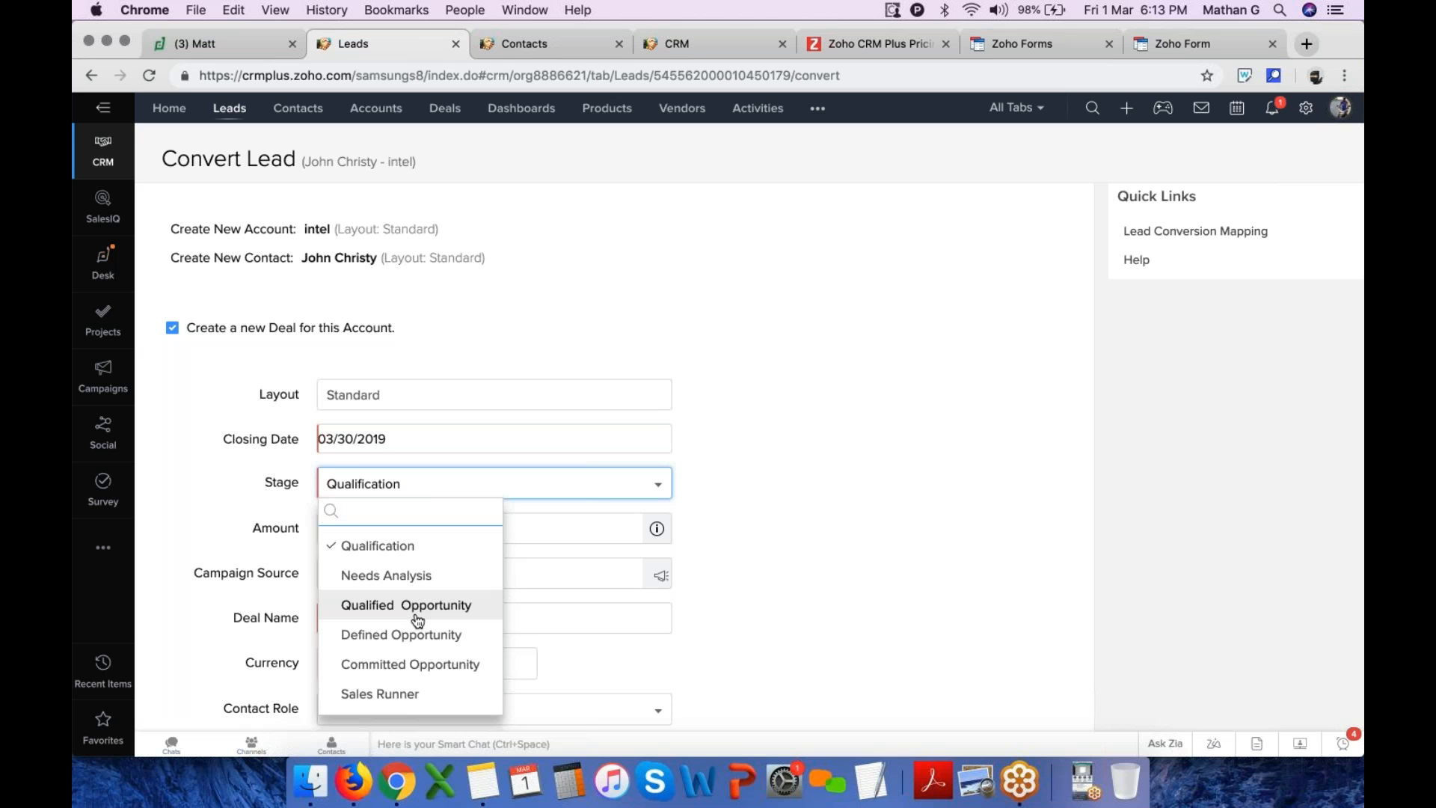
click(419, 550)
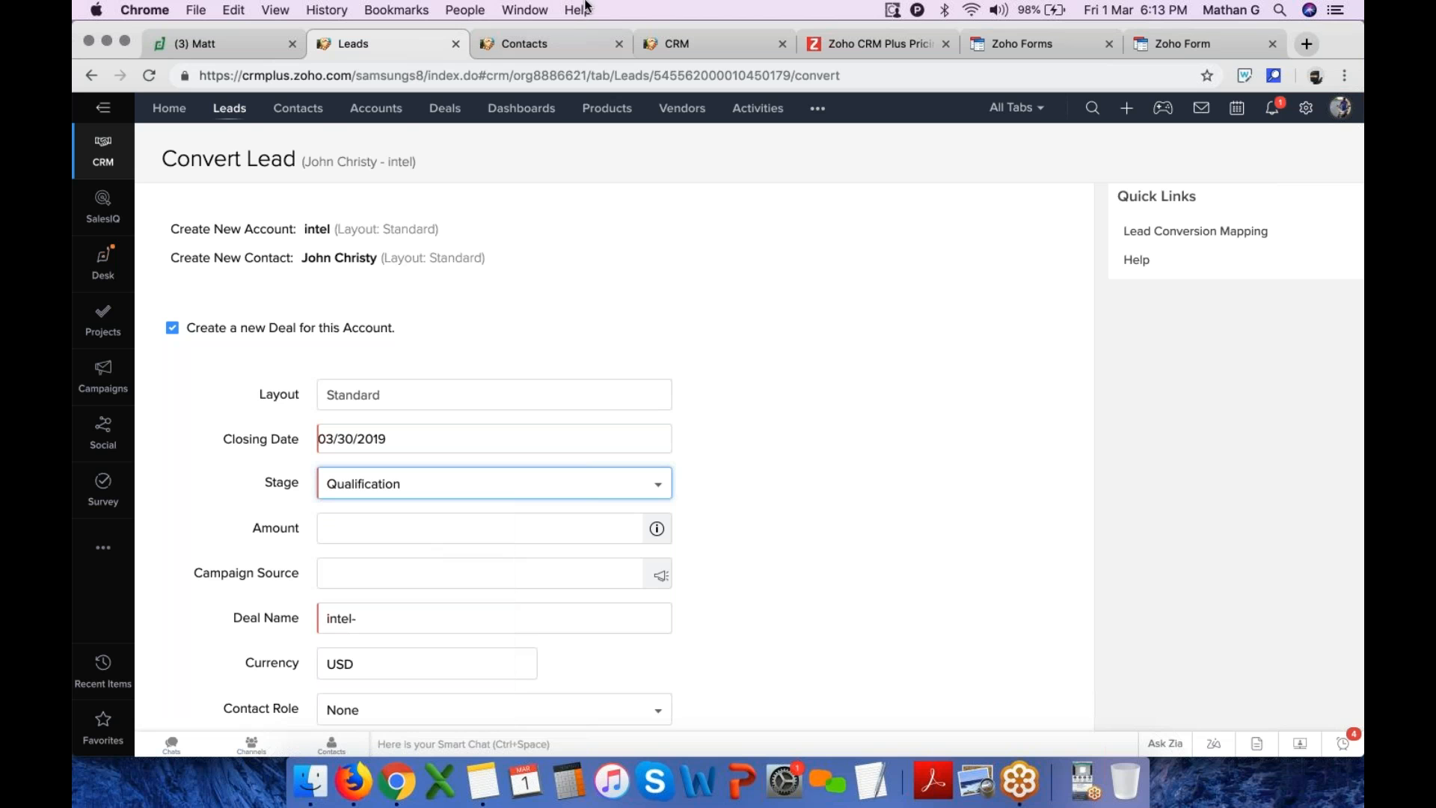
Open the Deals module's Stage-Probability Mapping in Setup from another browser tab
click(552, 43)
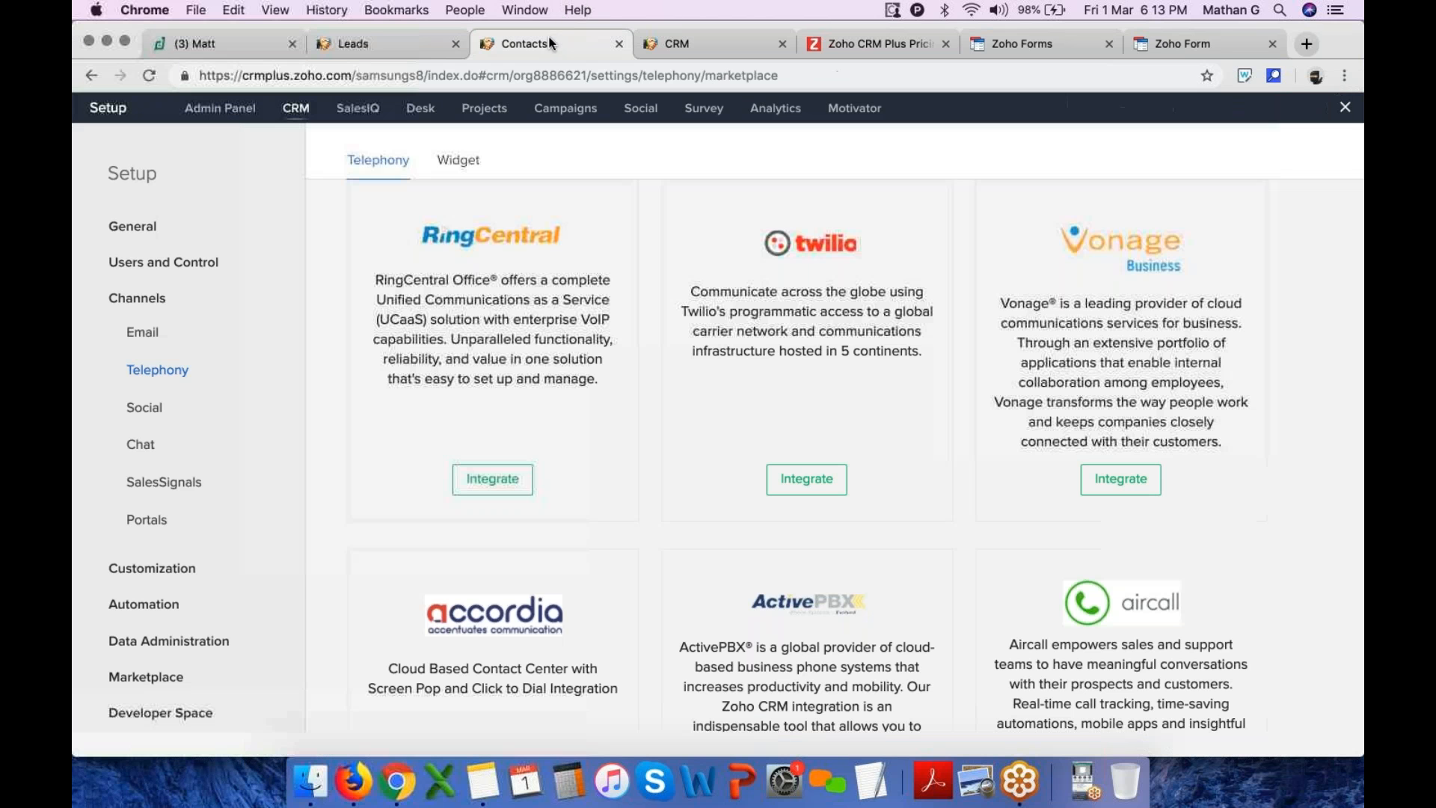
click(1346, 108)
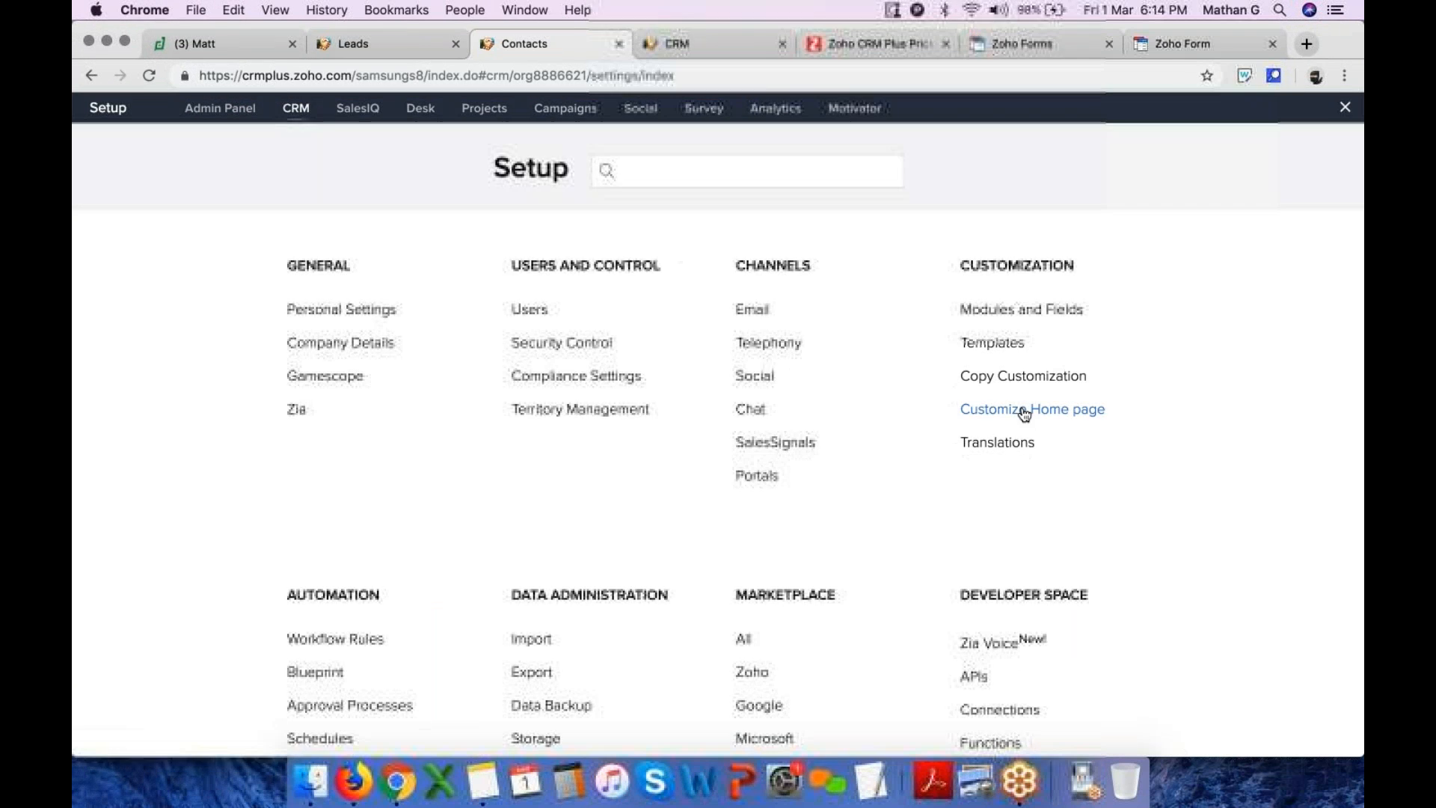
click(1009, 326)
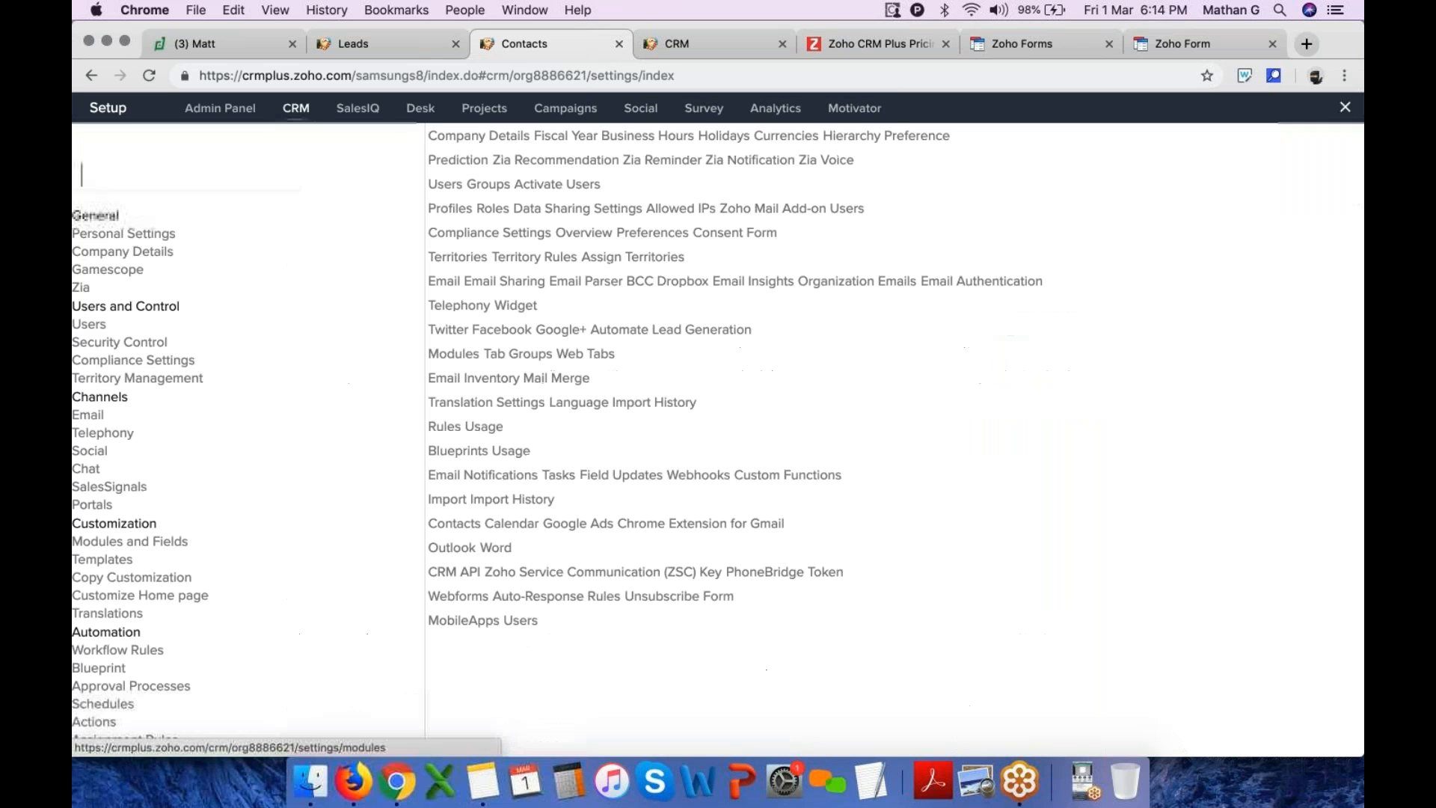
scroll(427, 594, down, 5)
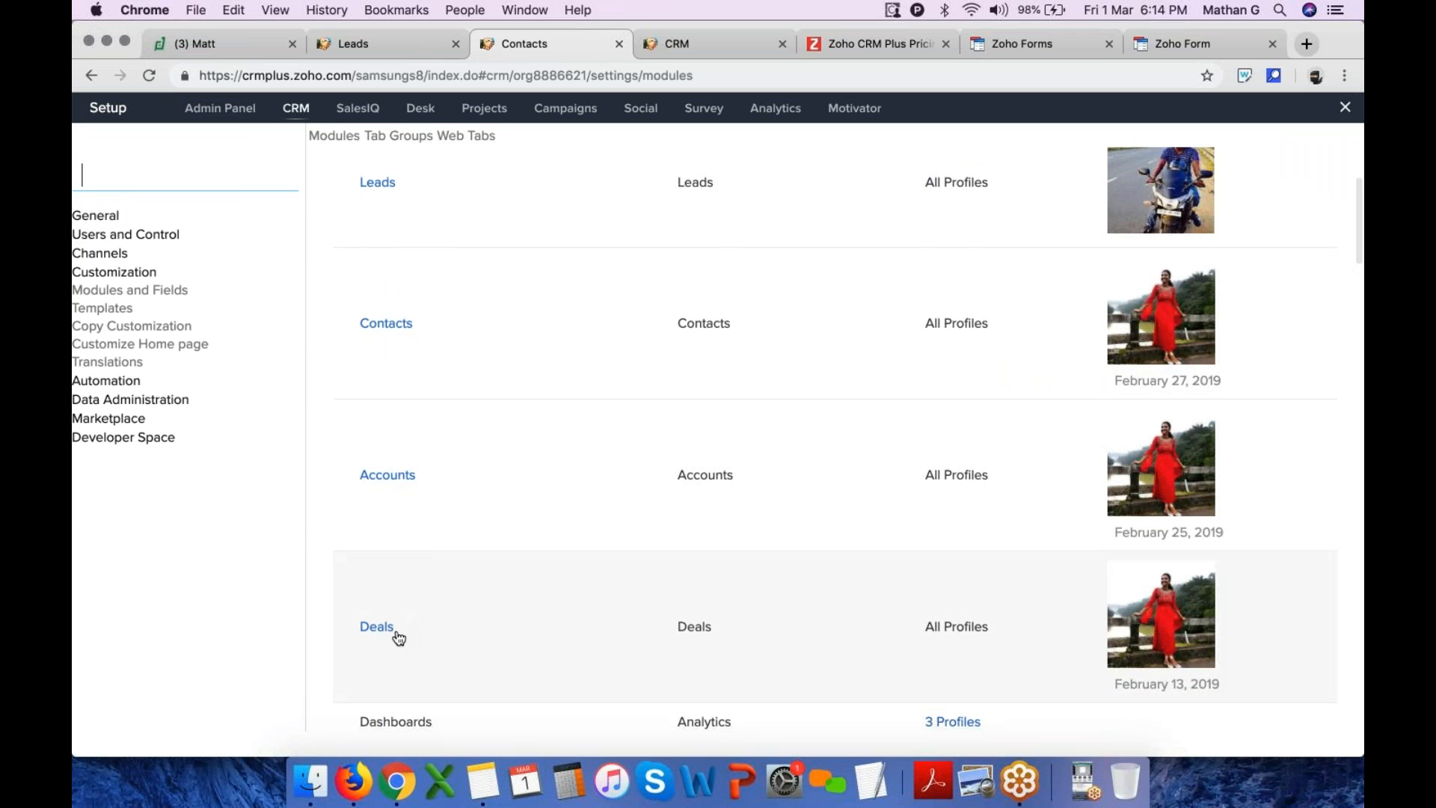
scroll(609, 647, up, 5)
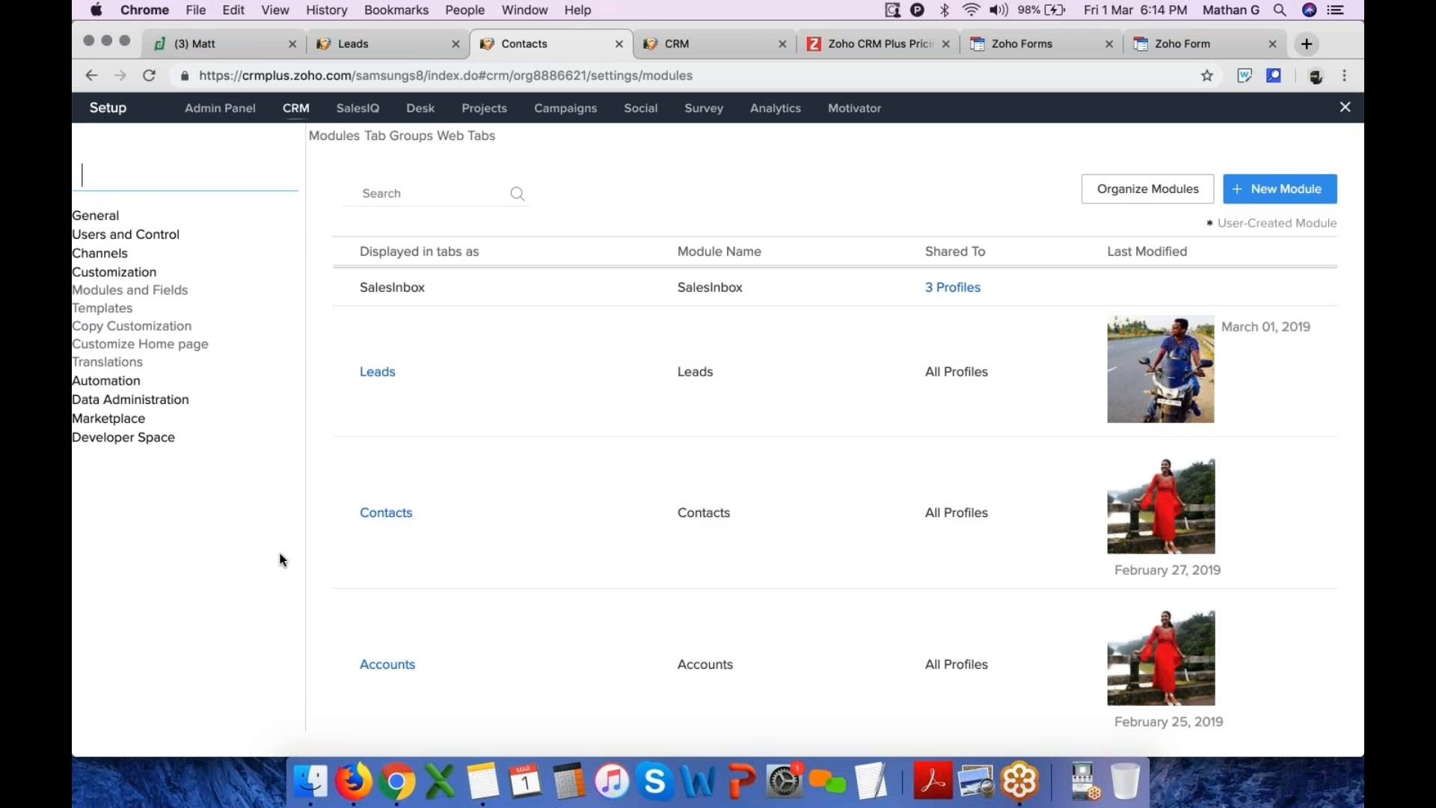
right_click(152, 621)
click(234, 551)
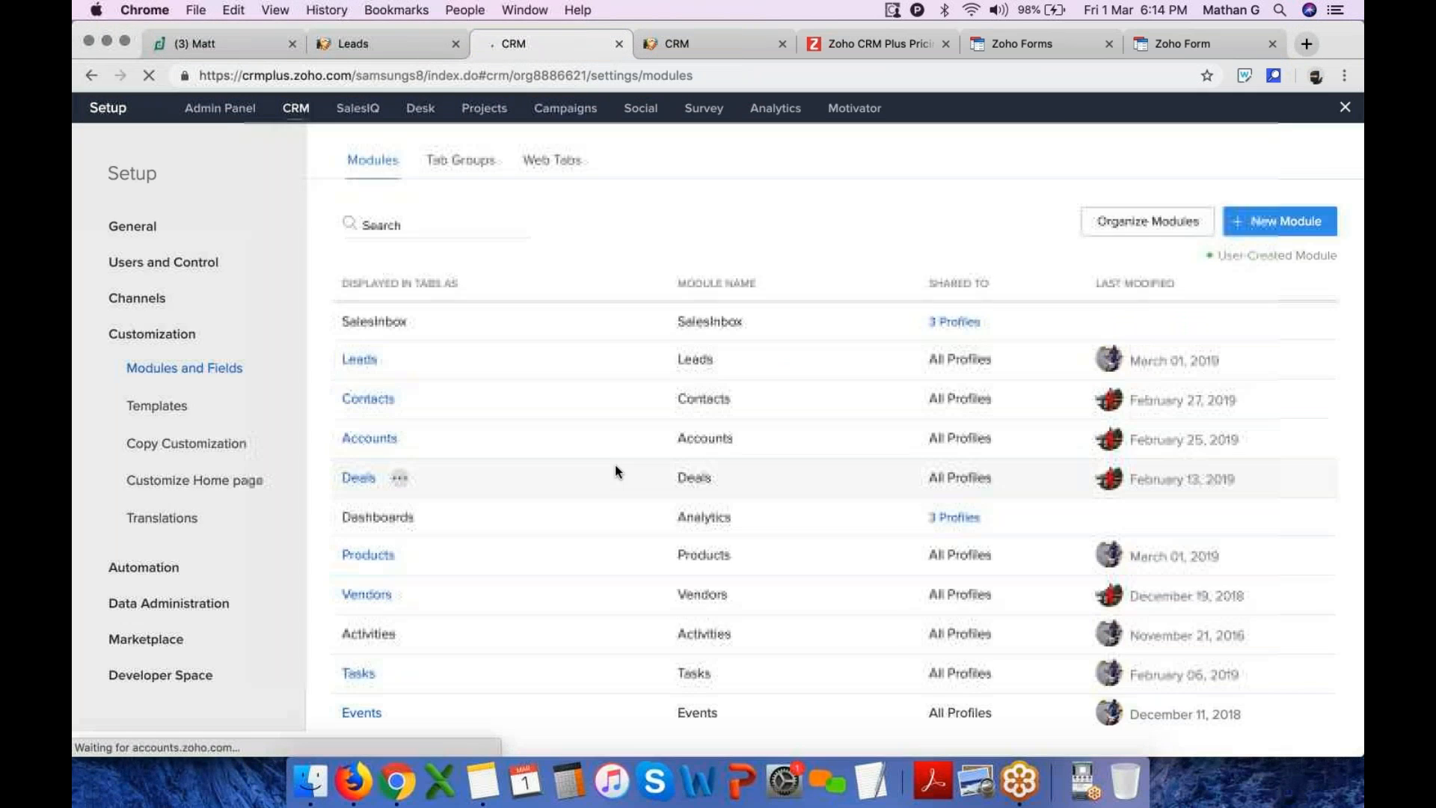
click(397, 481)
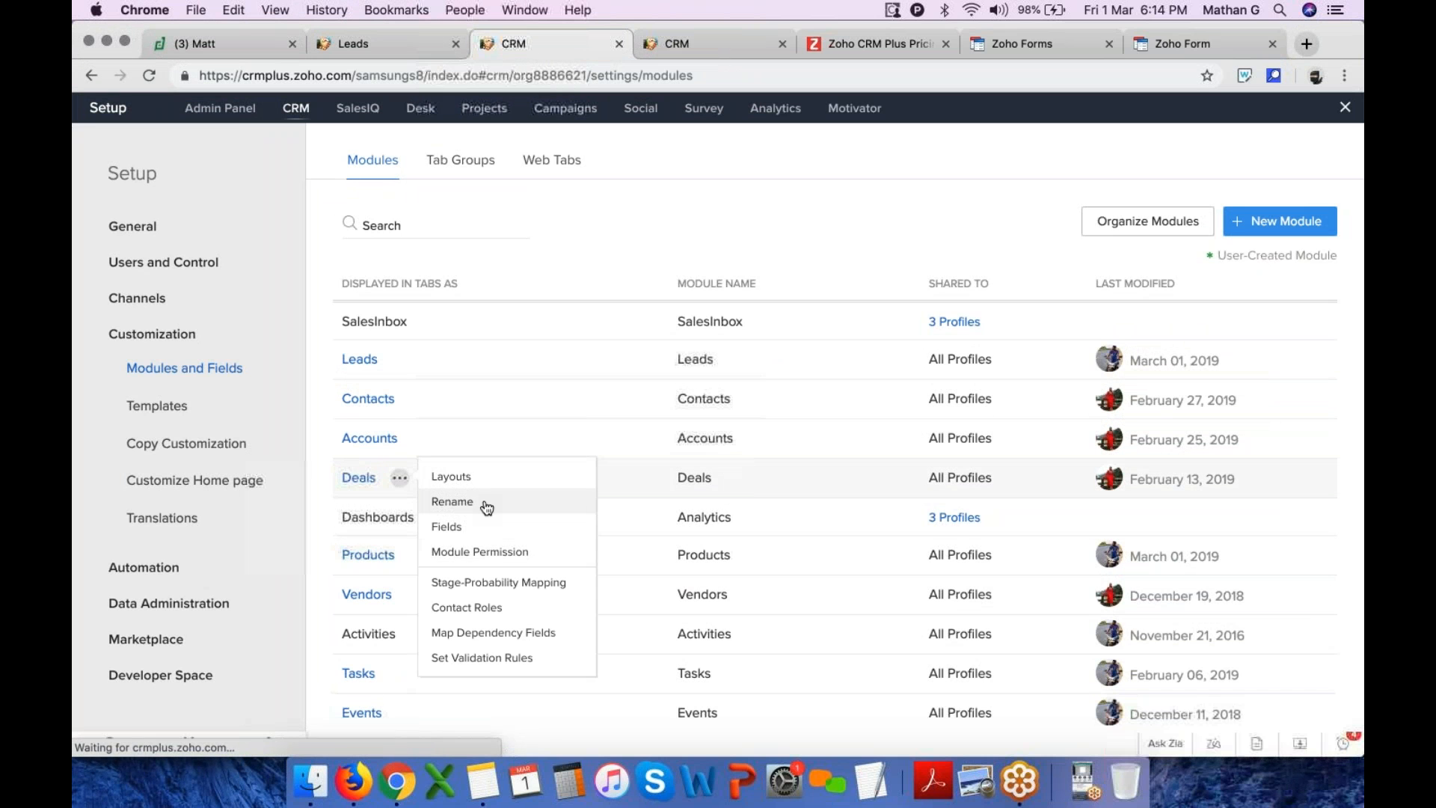
click(465, 585)
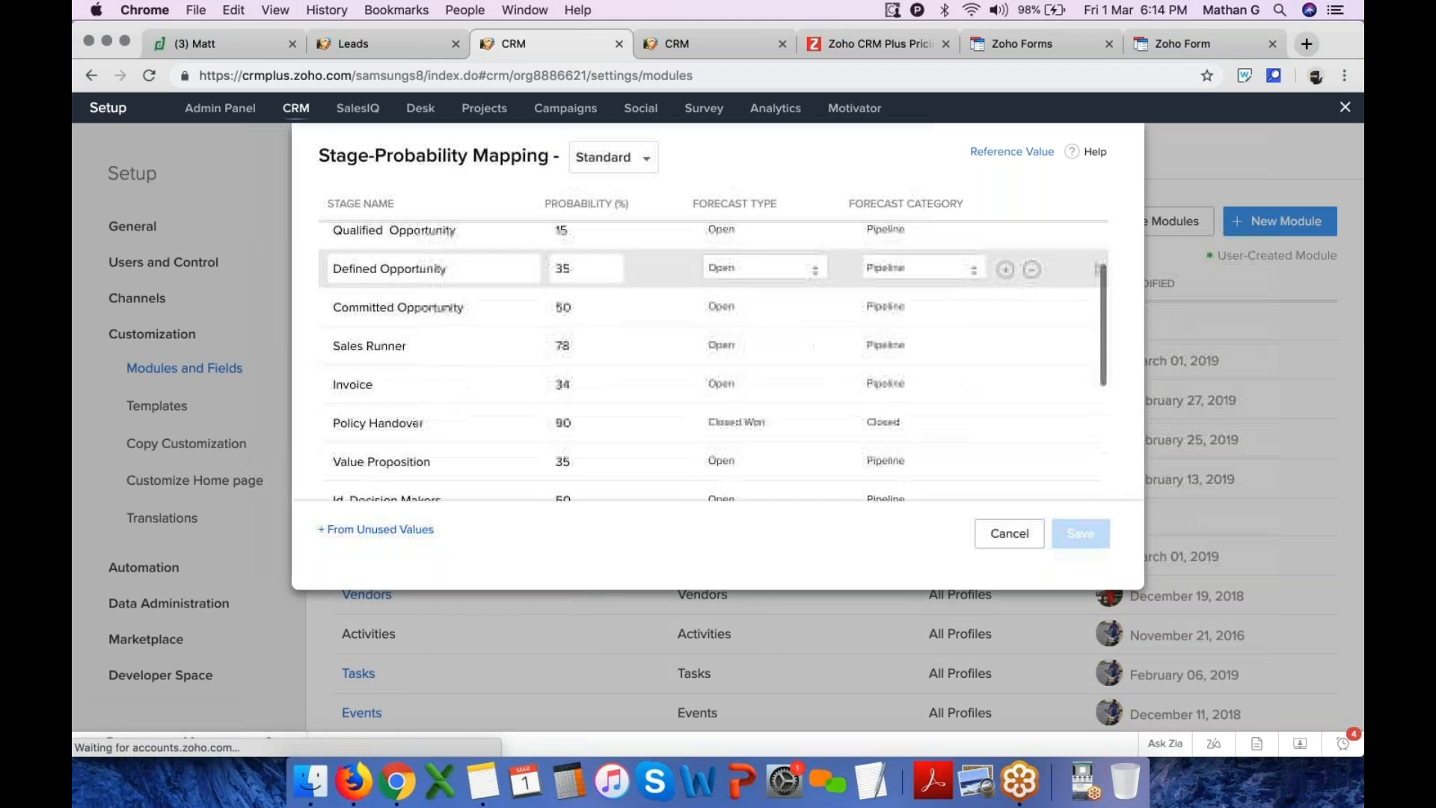
click(1006, 321)
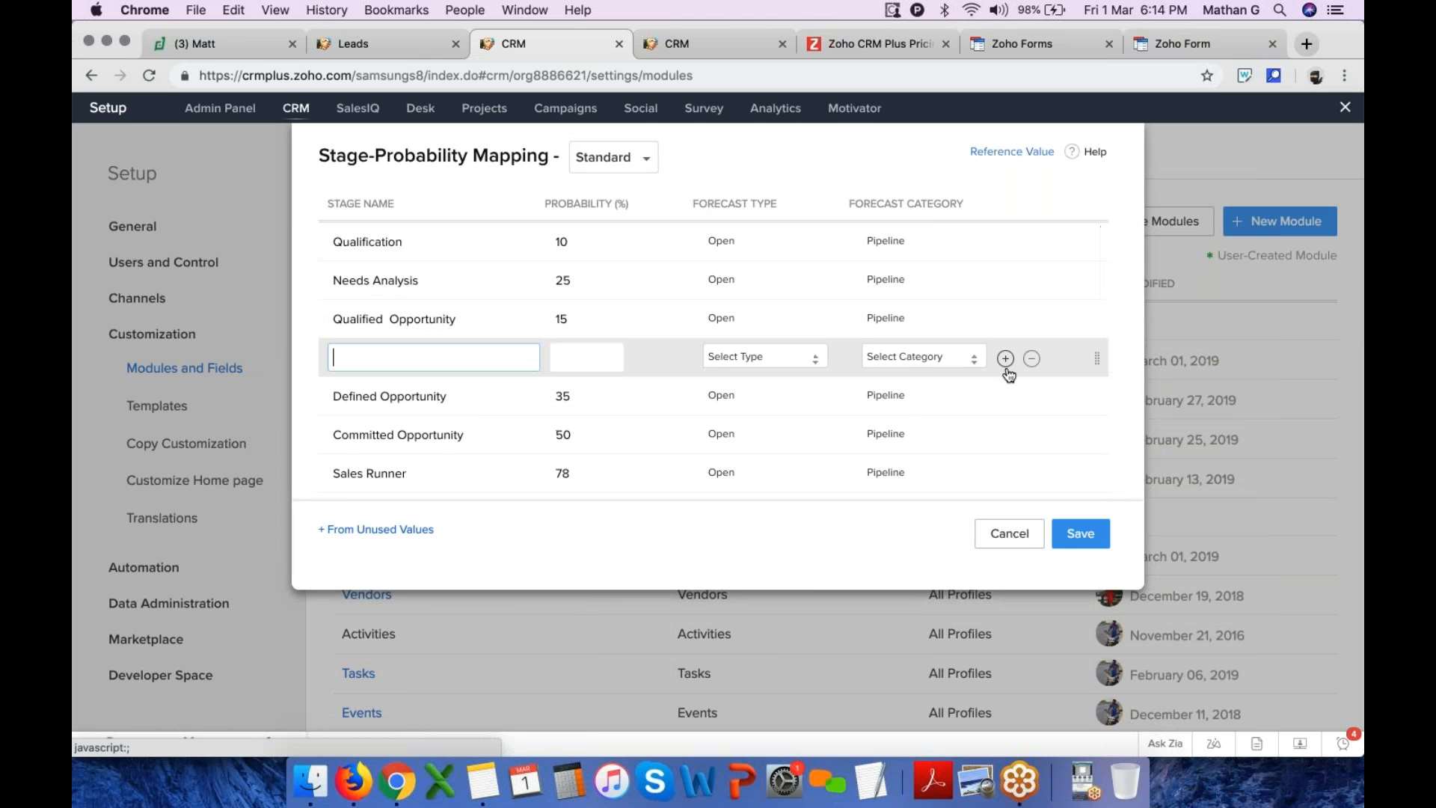
click(1006, 362)
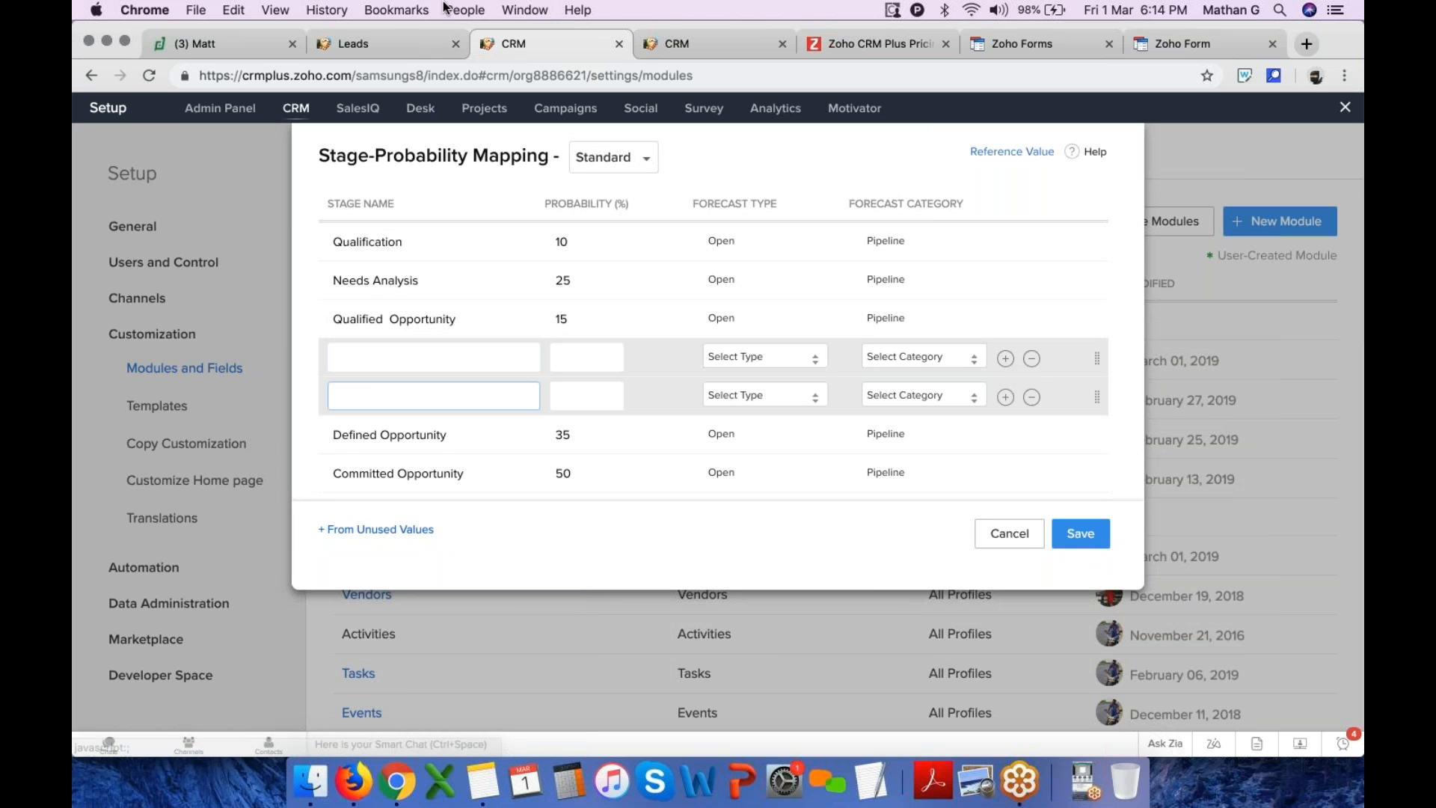
click(384, 38)
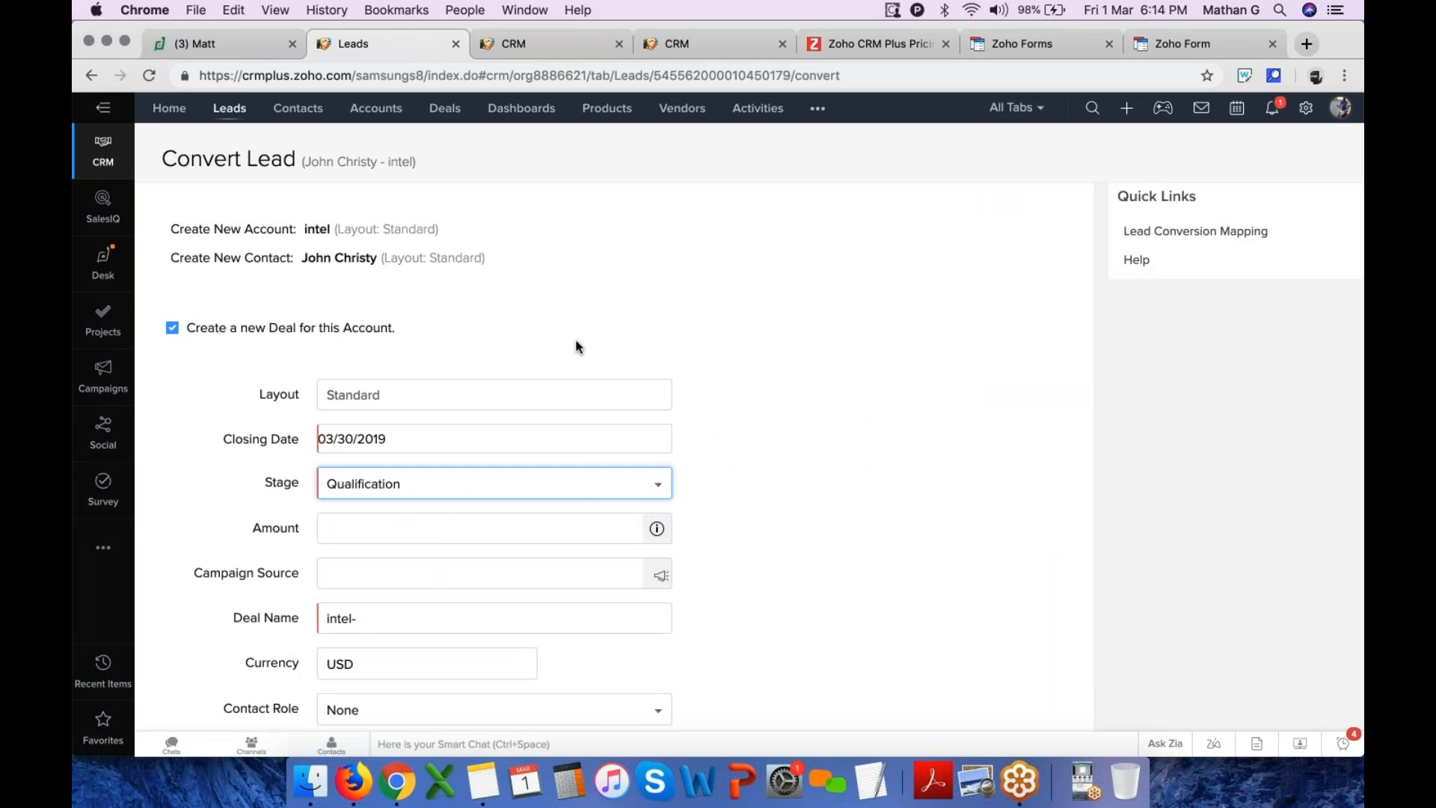
Set the deal amount to 8000 and the deal name to Belkin new business
click(429, 528)
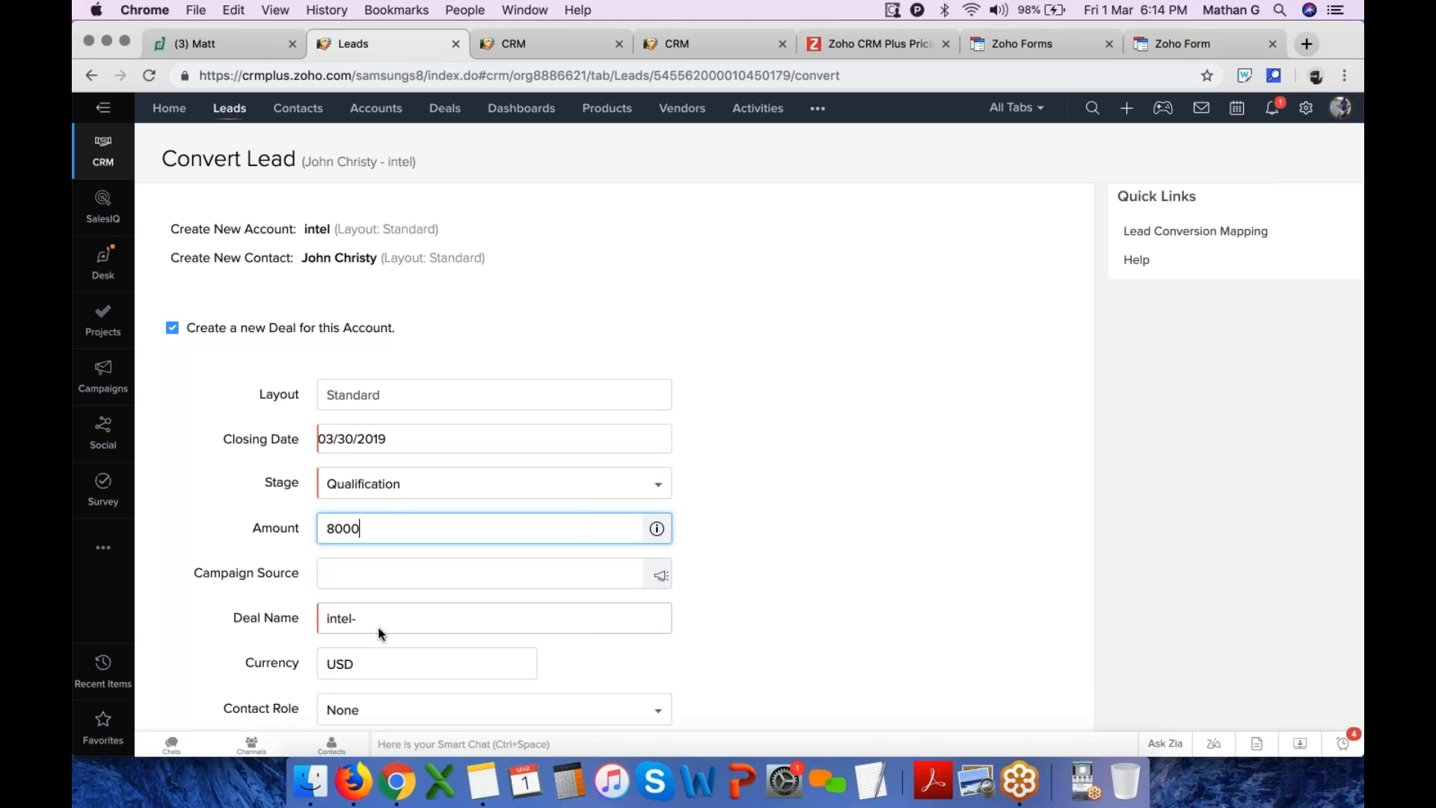
drag(379, 619, 323, 618)
key(BackSpace)
text(Belkin new business)
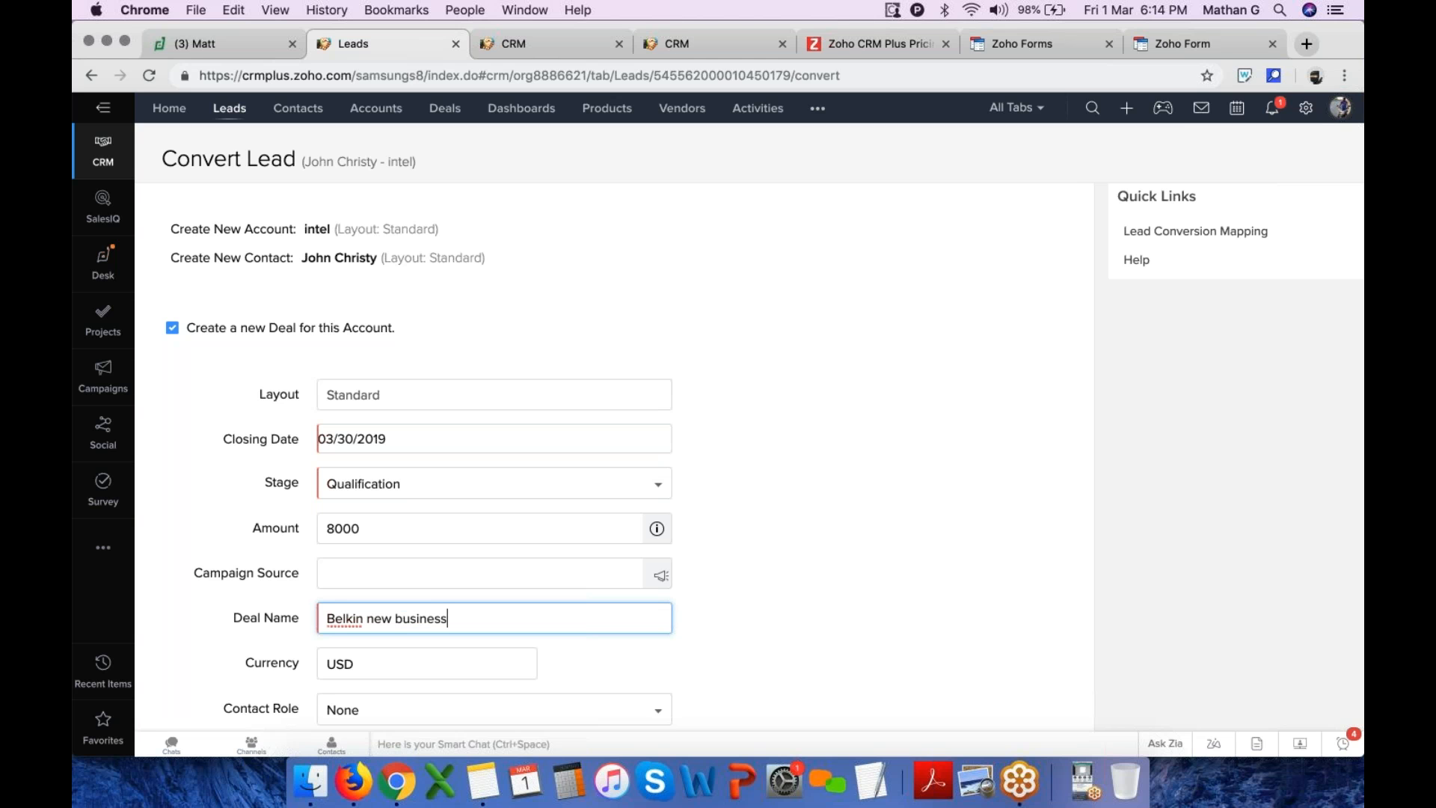
Keep the currency as USD and convert the lead
scroll(363, 591, down, 2)
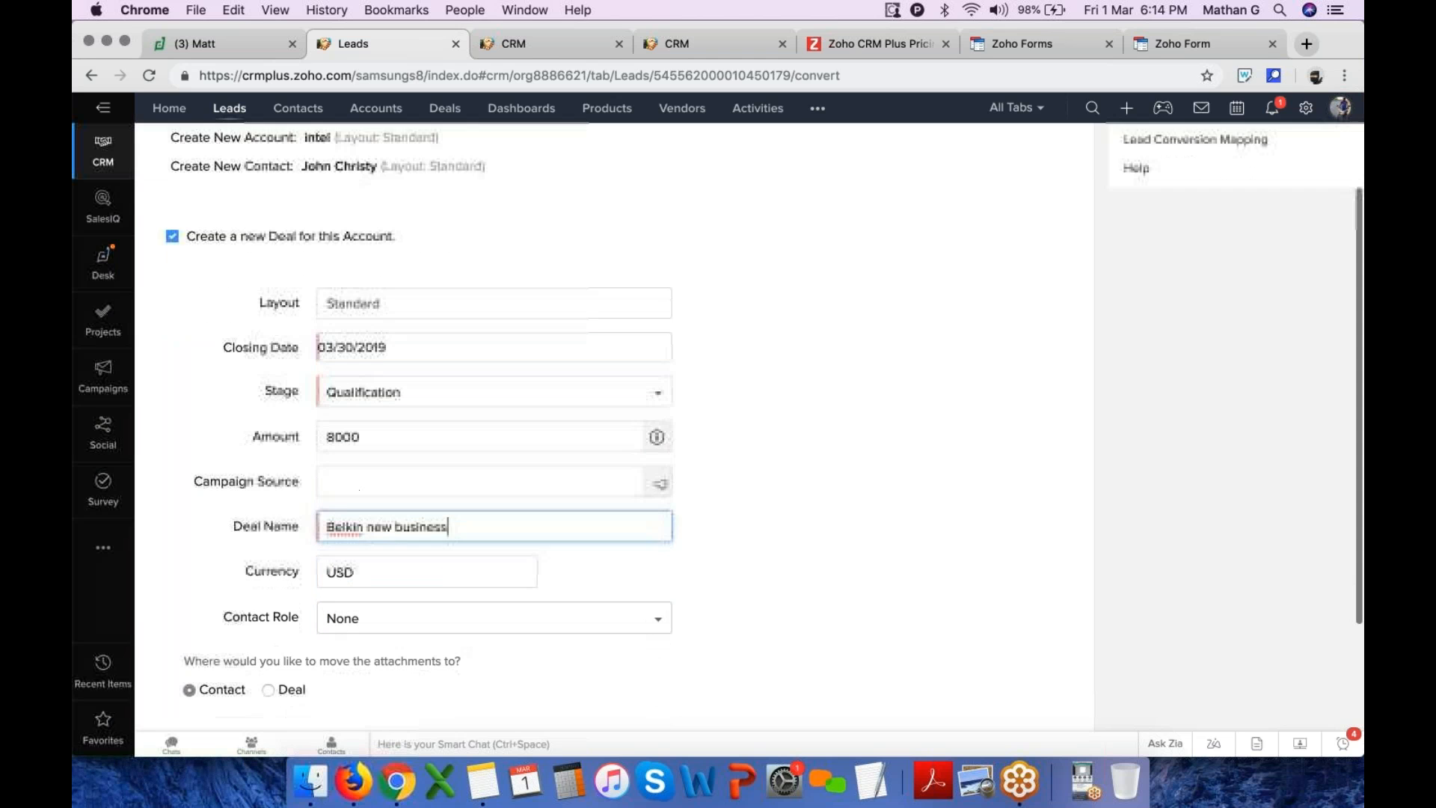
click(366, 578)
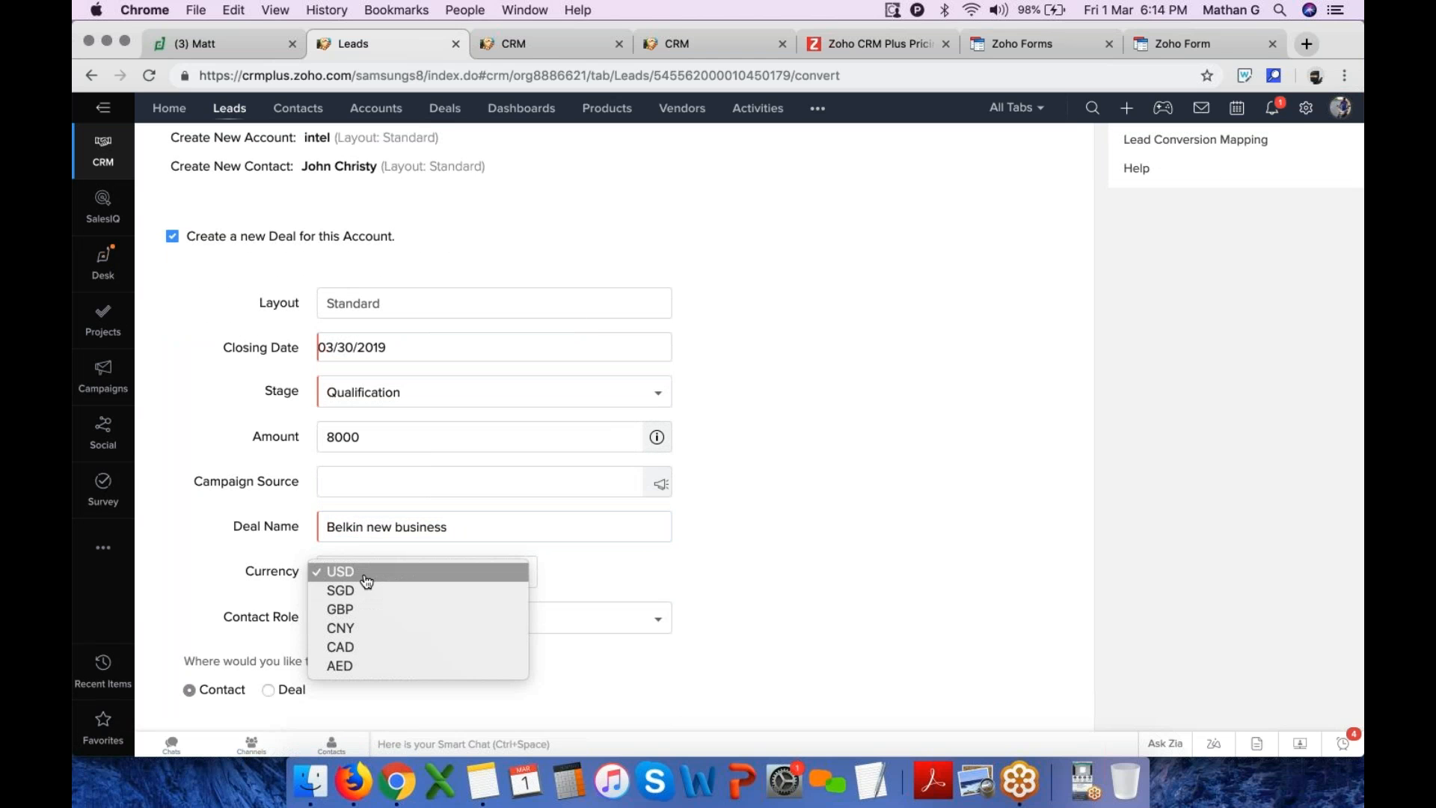
click(368, 576)
scroll(339, 638, down, 4)
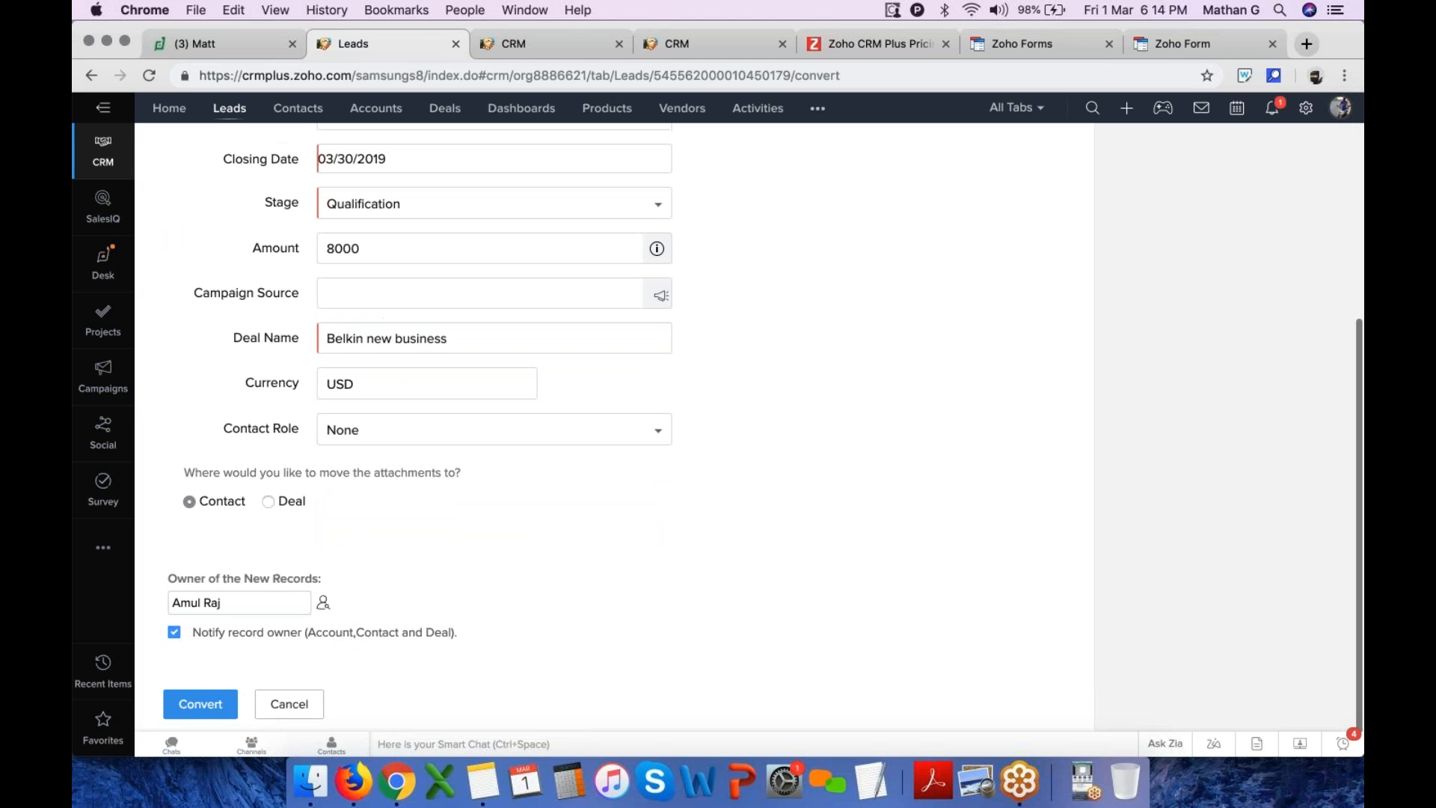
click(222, 694)
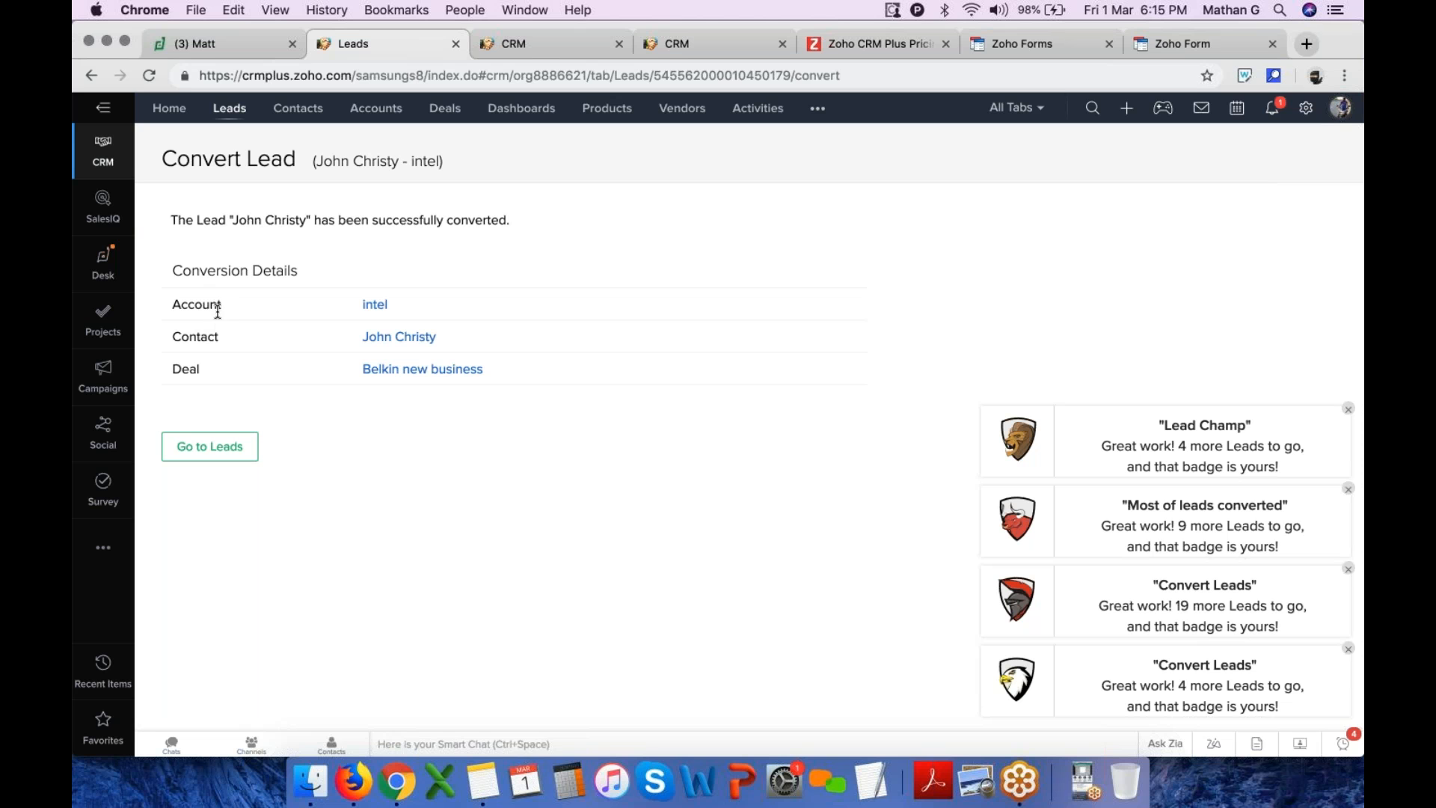
Open the newly created Belkin new business deal to check its approval status
click(394, 372)
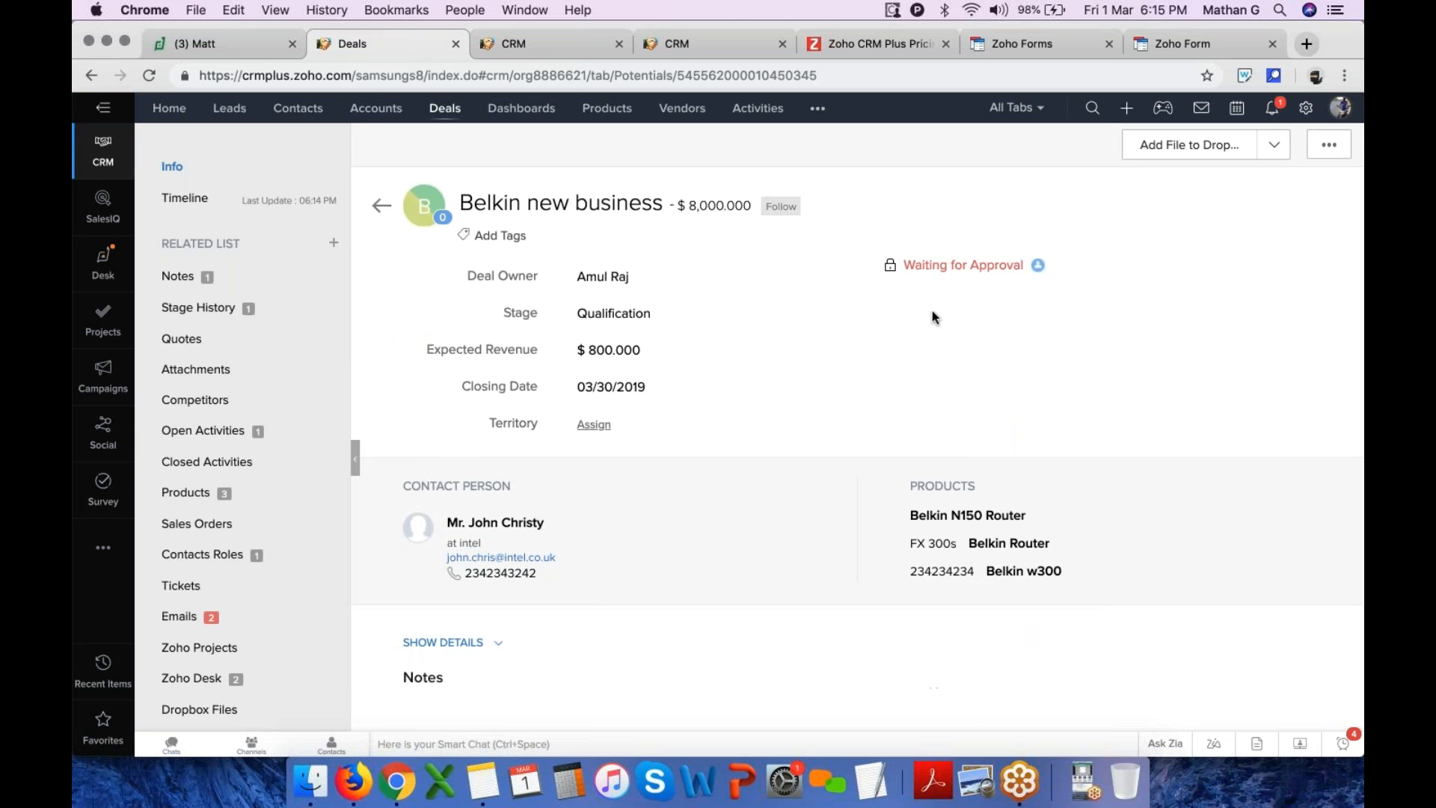
mouse_move(1038, 265)
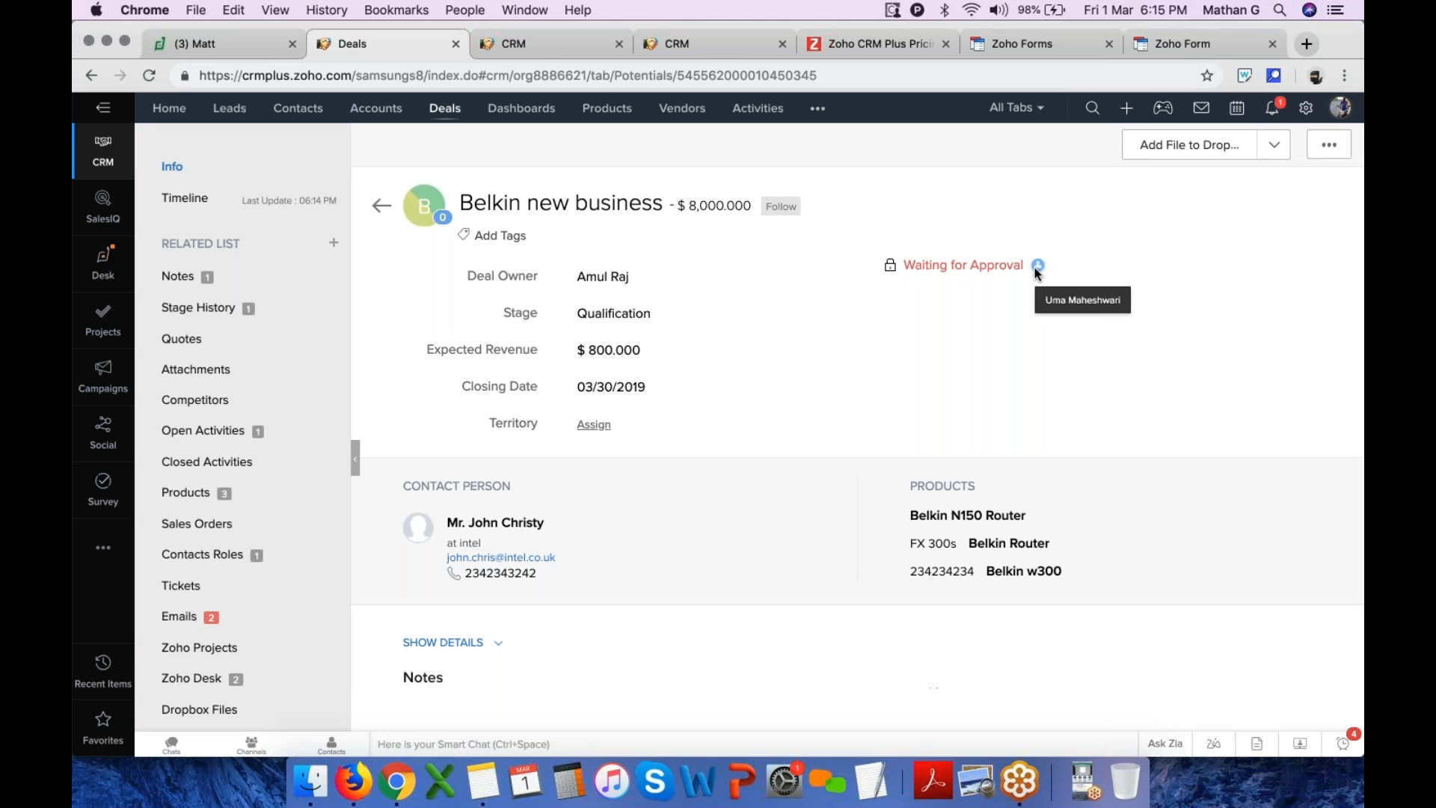
Delete the Pricing Authorization approval process in Setup
click(1306, 107)
scroll(416, 544, down, 3)
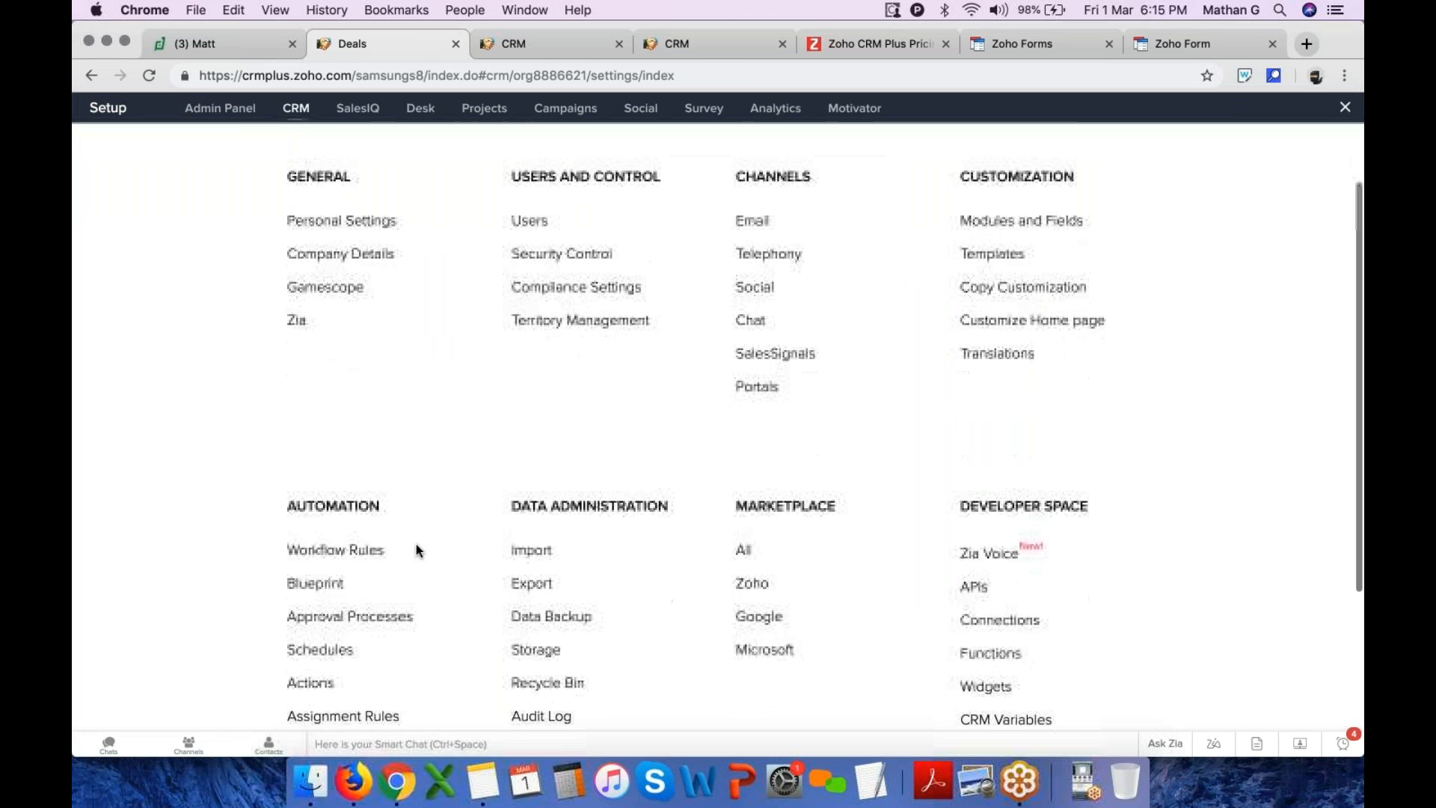
click(373, 573)
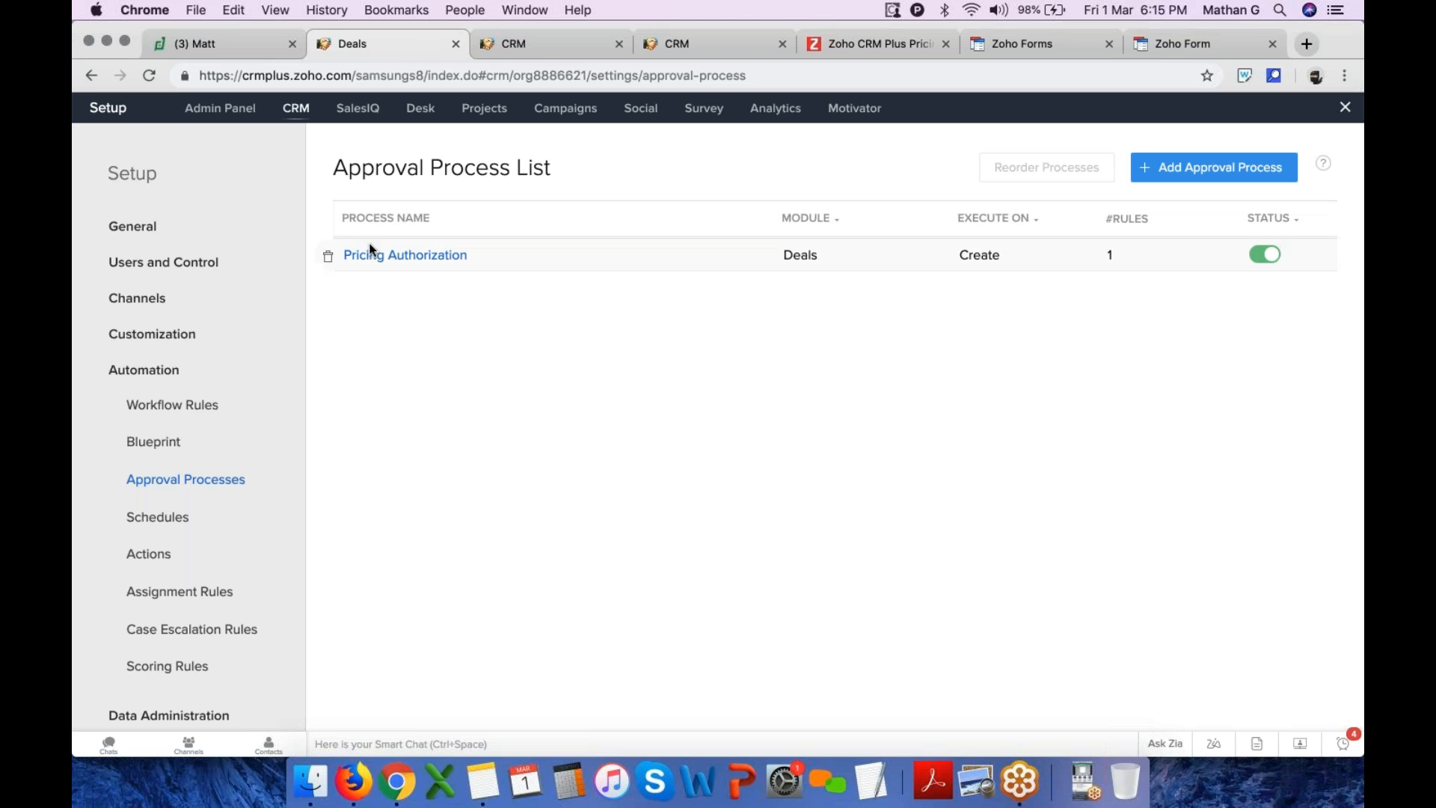
click(329, 258)
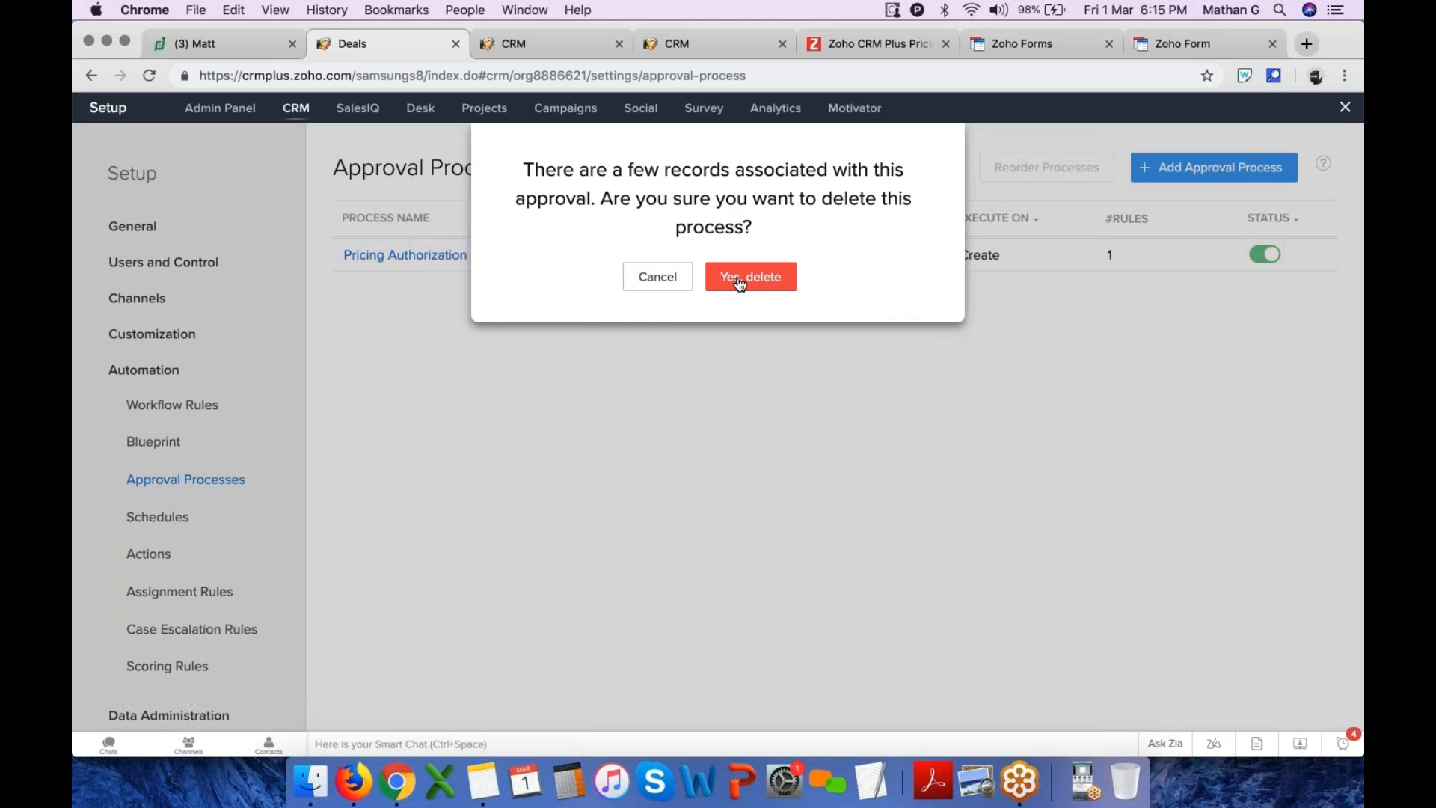
click(741, 281)
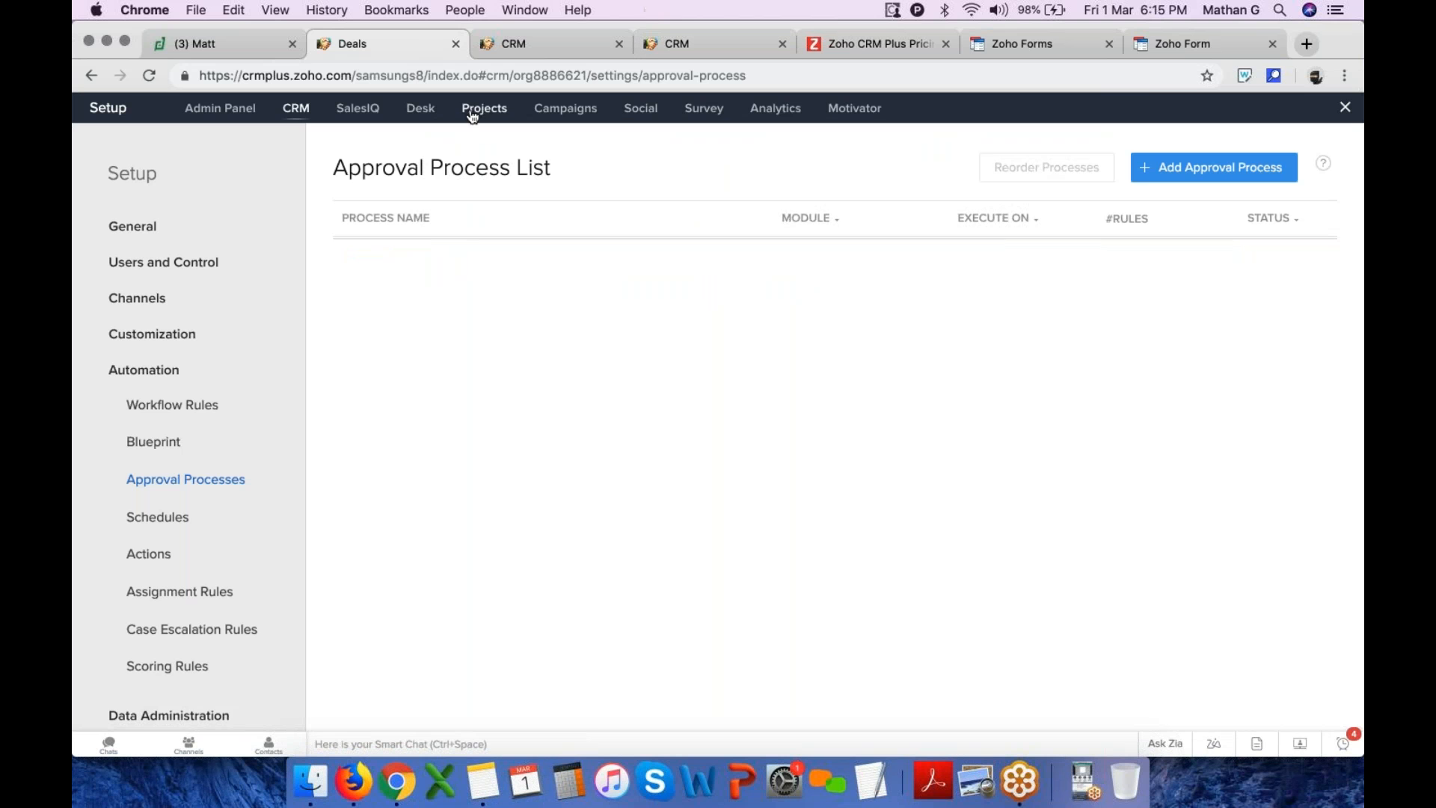
Leave Setup, open the Belkin new business deal, and save a clone of it
click(1345, 109)
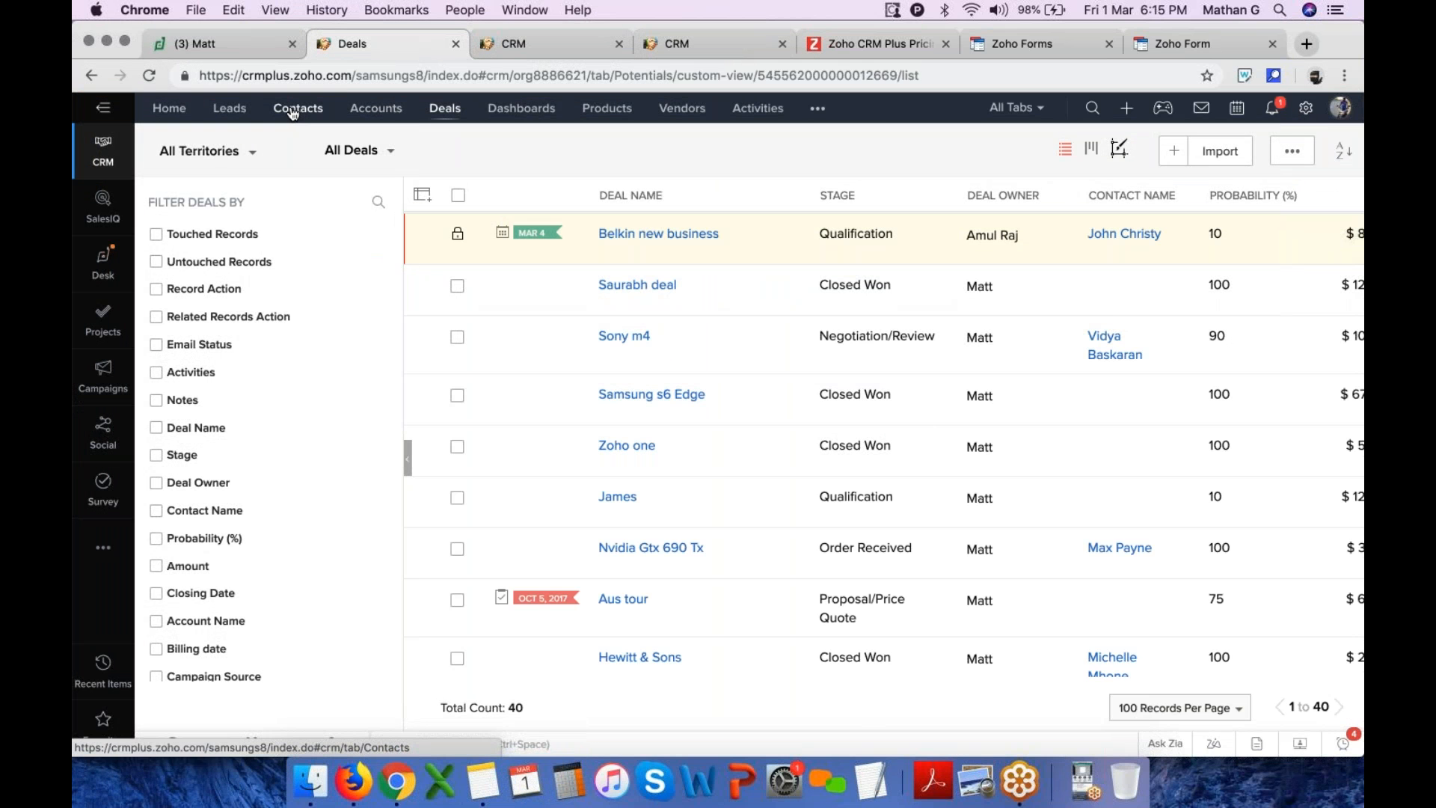
click(679, 235)
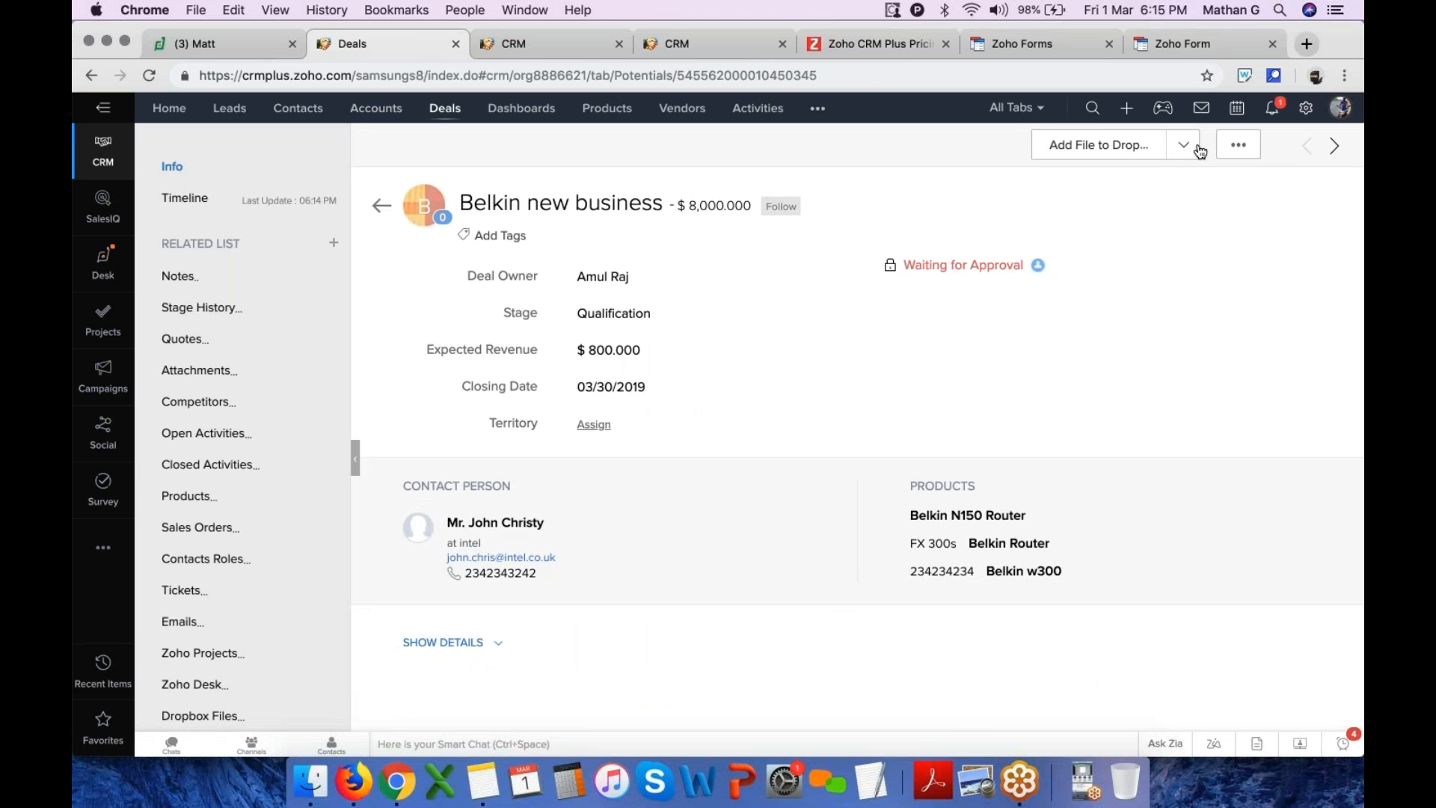
click(1239, 144)
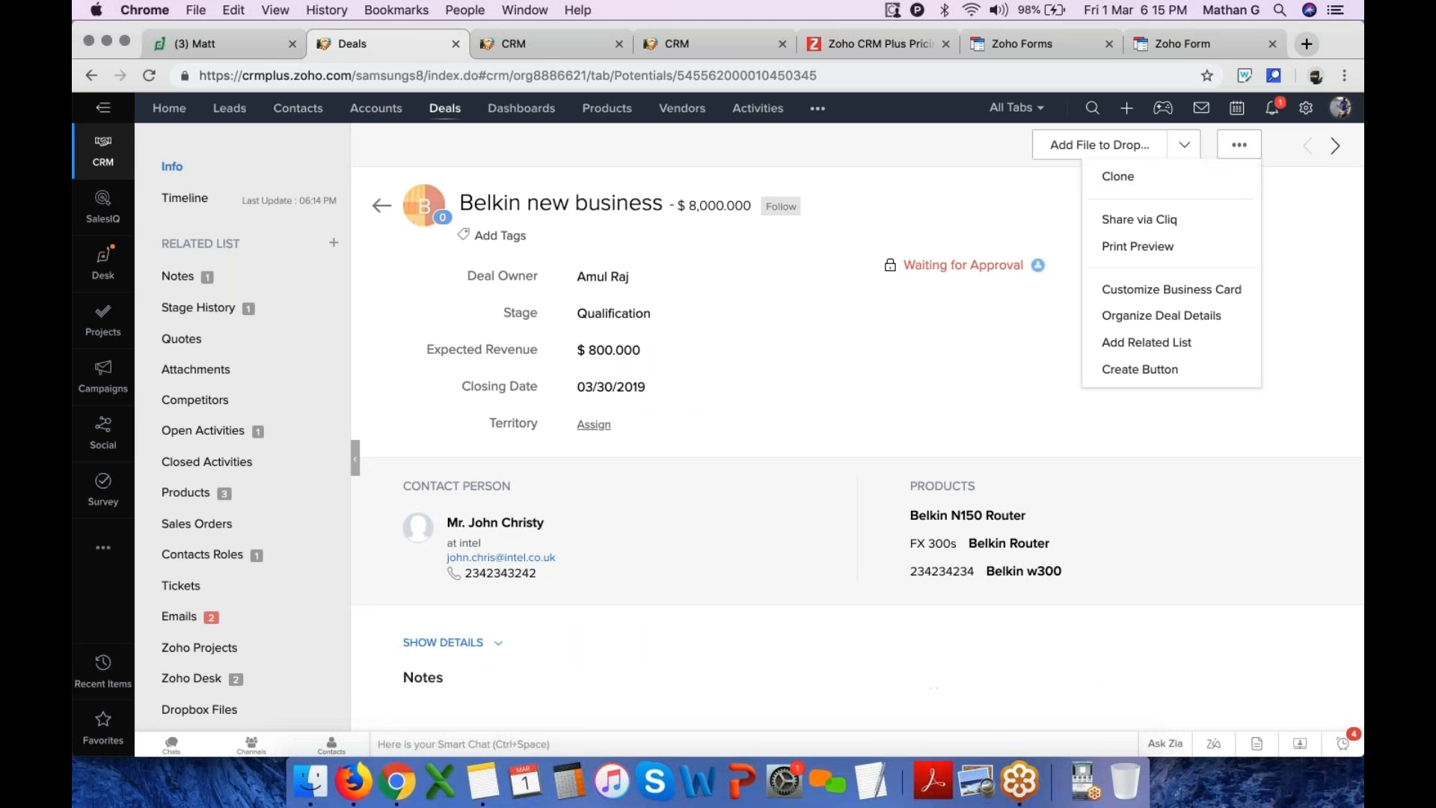
click(1147, 187)
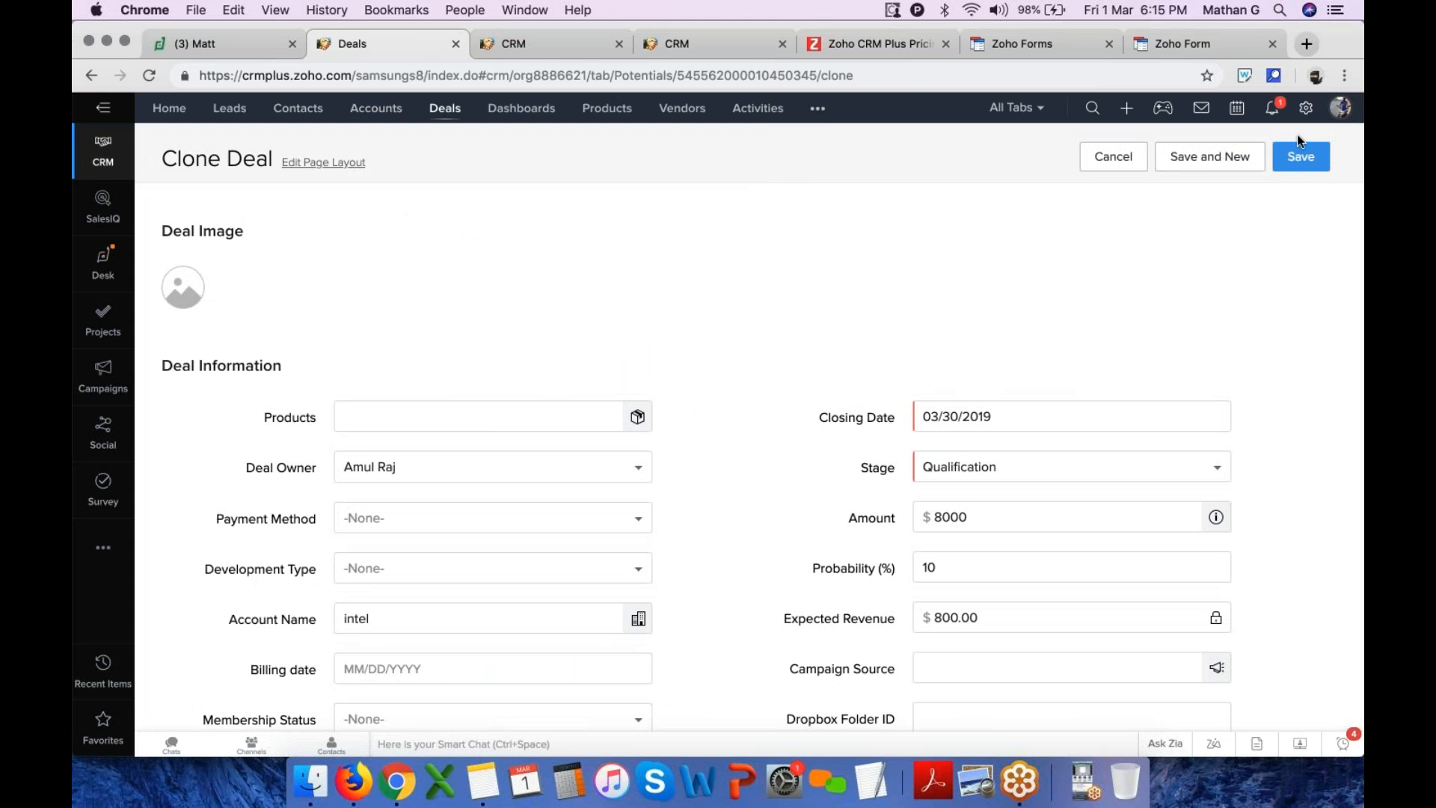
click(1310, 166)
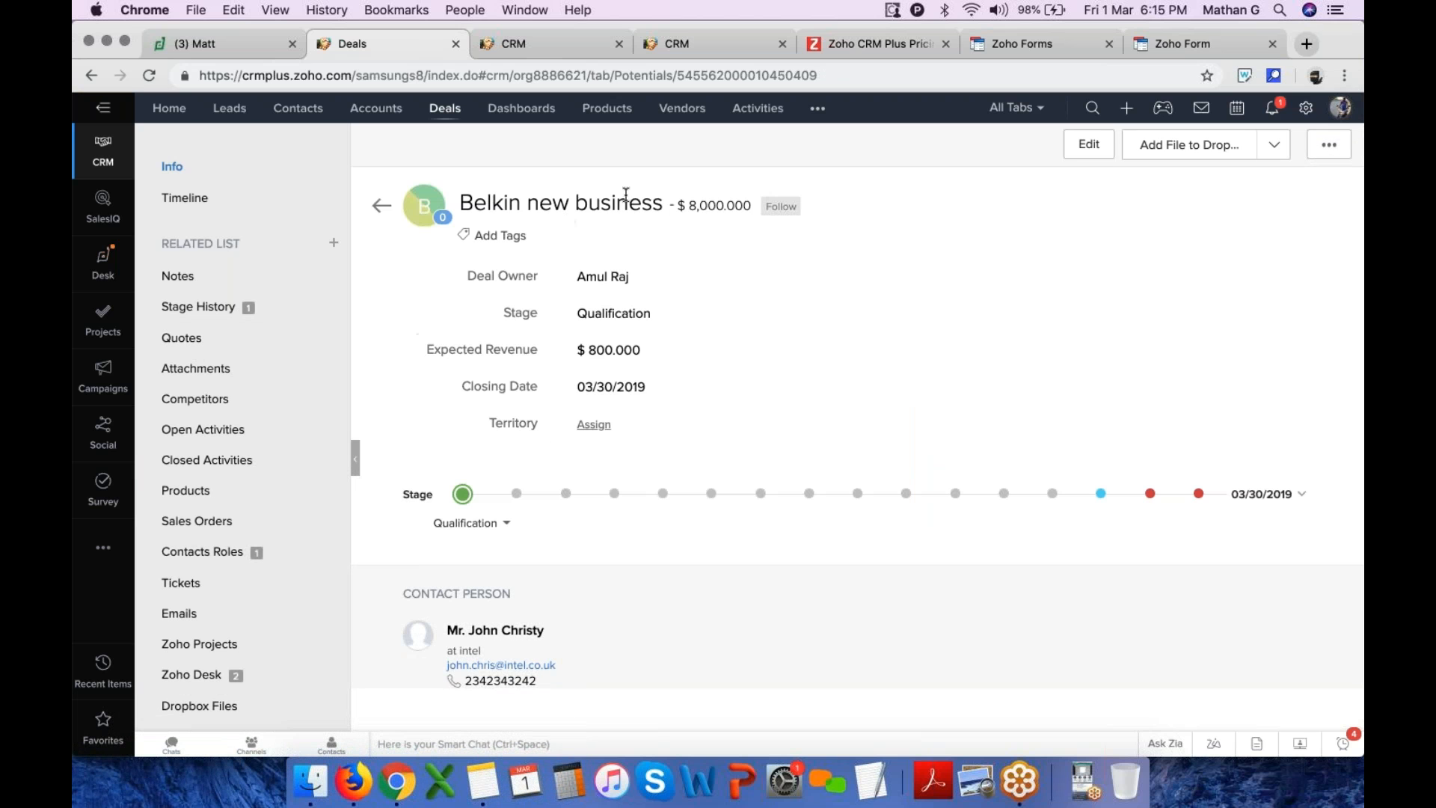
drag(688, 204, 744, 205)
scroll(692, 349, down, 2)
scroll(692, 350, down, 1)
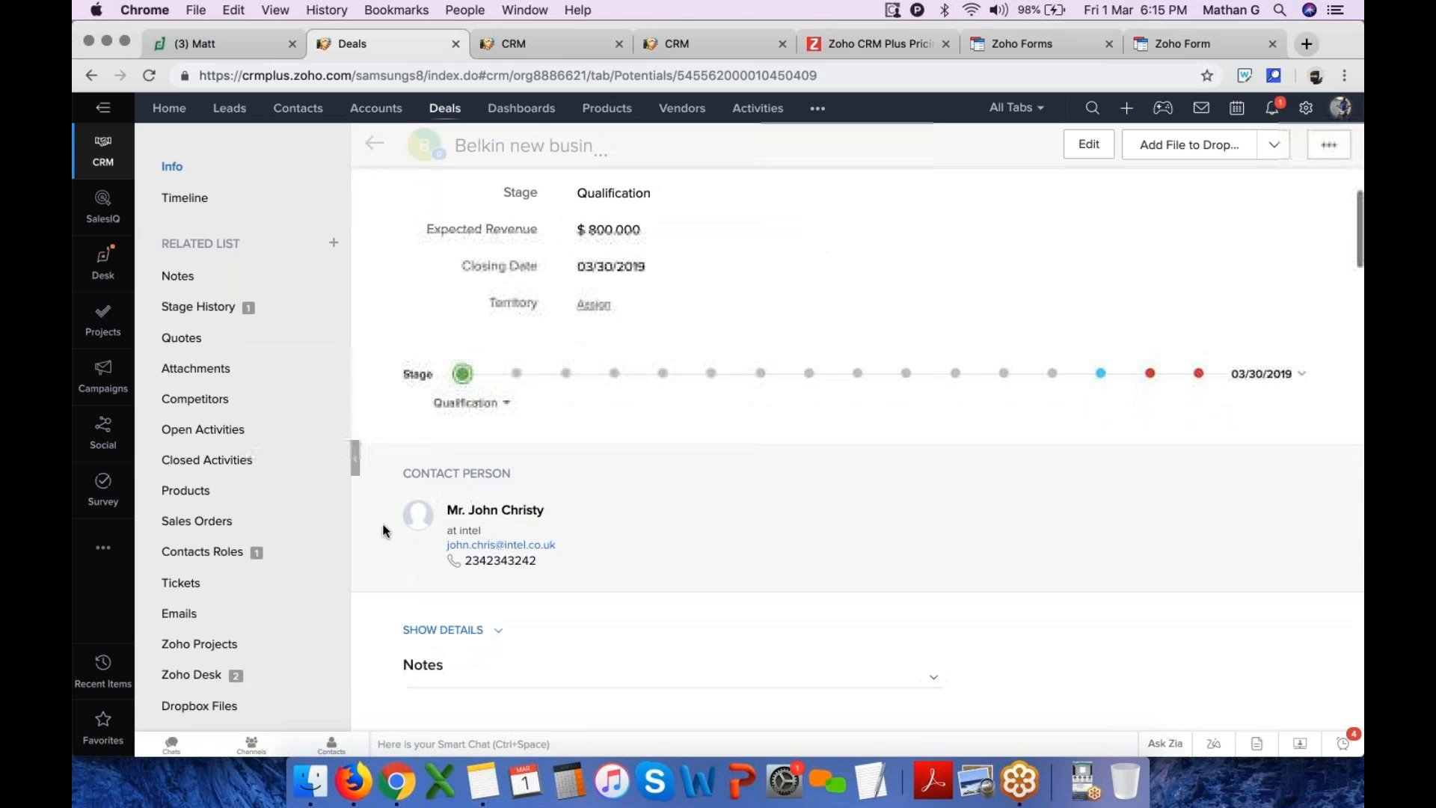
drag(404, 473, 553, 538)
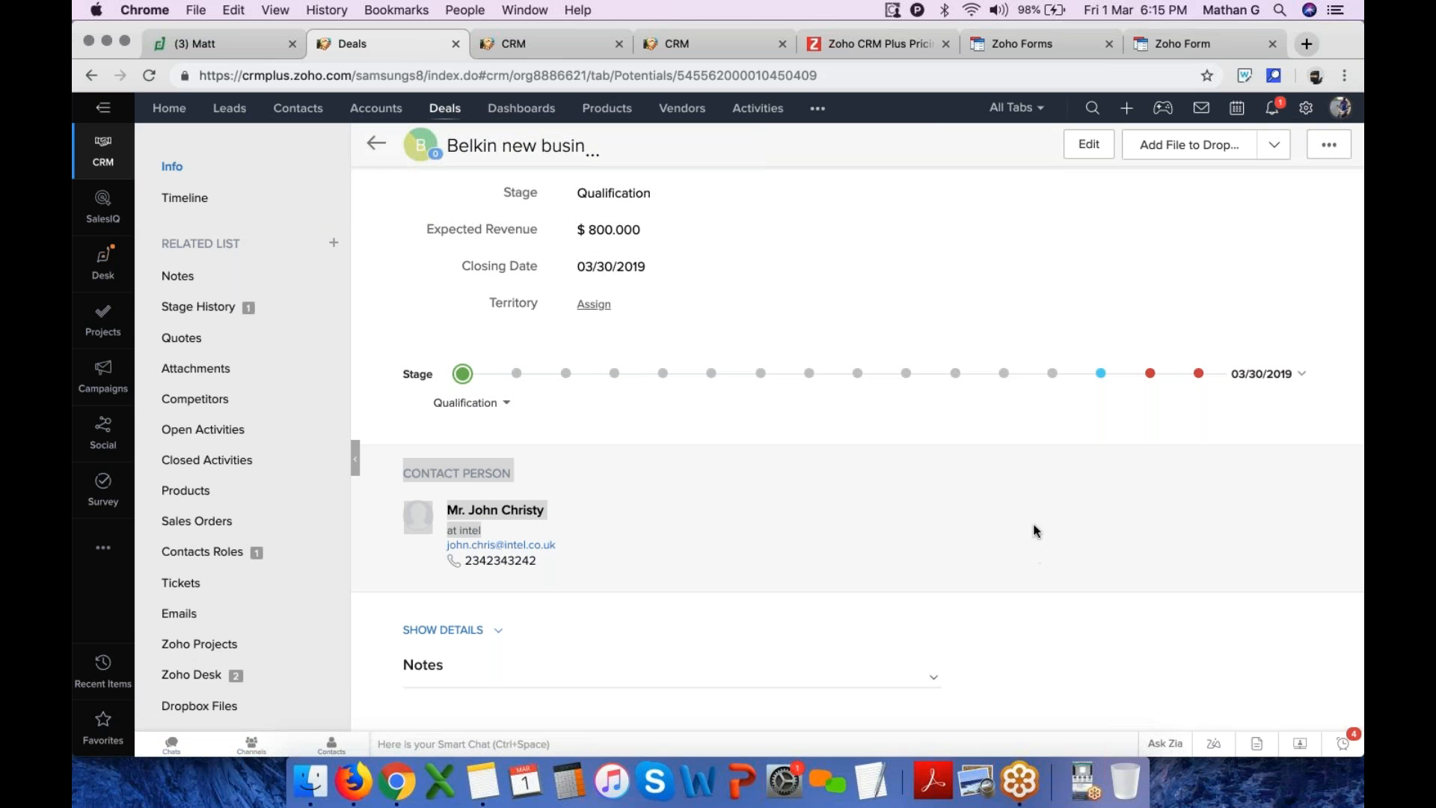
scroll(977, 540, down, 3)
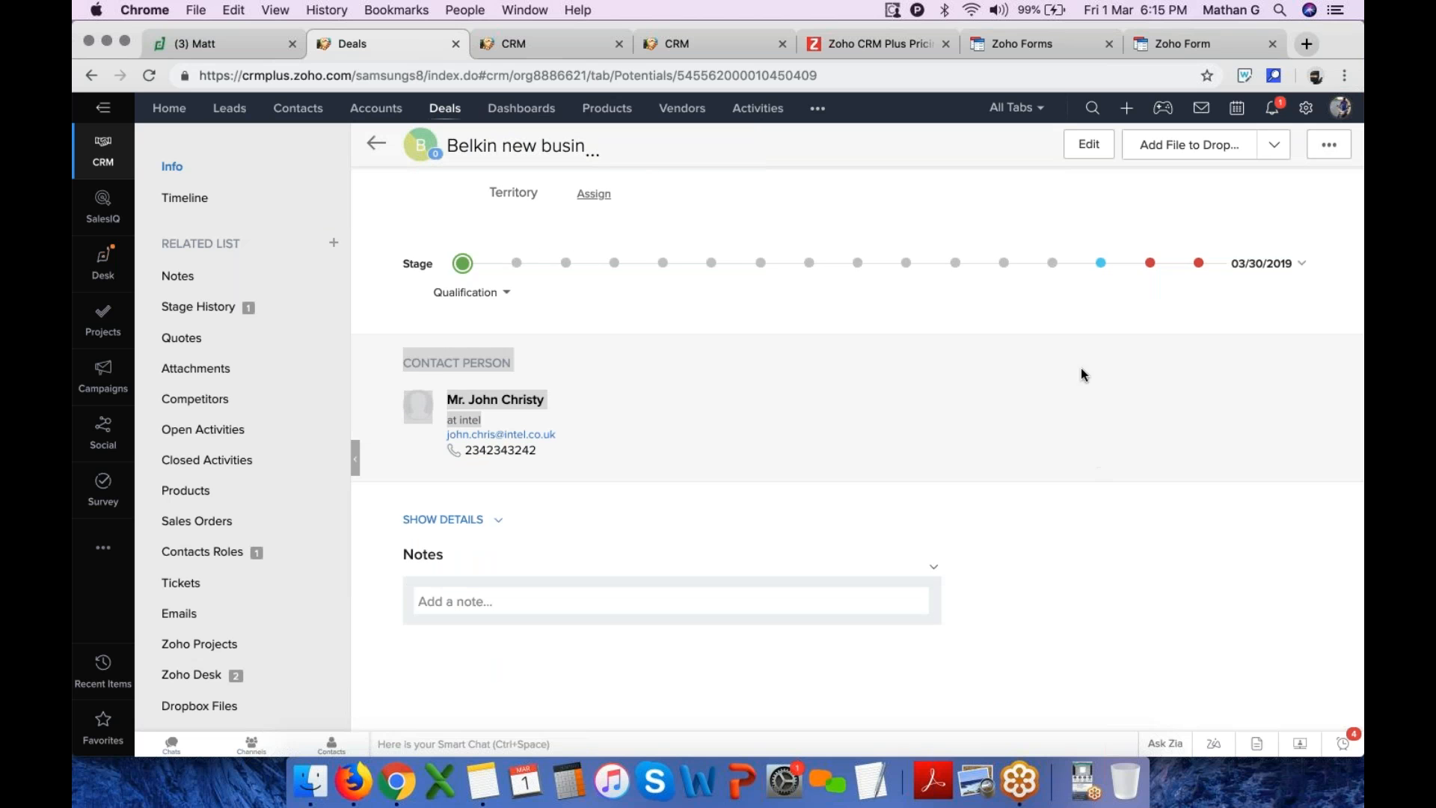
scroll(1110, 429, up, 5)
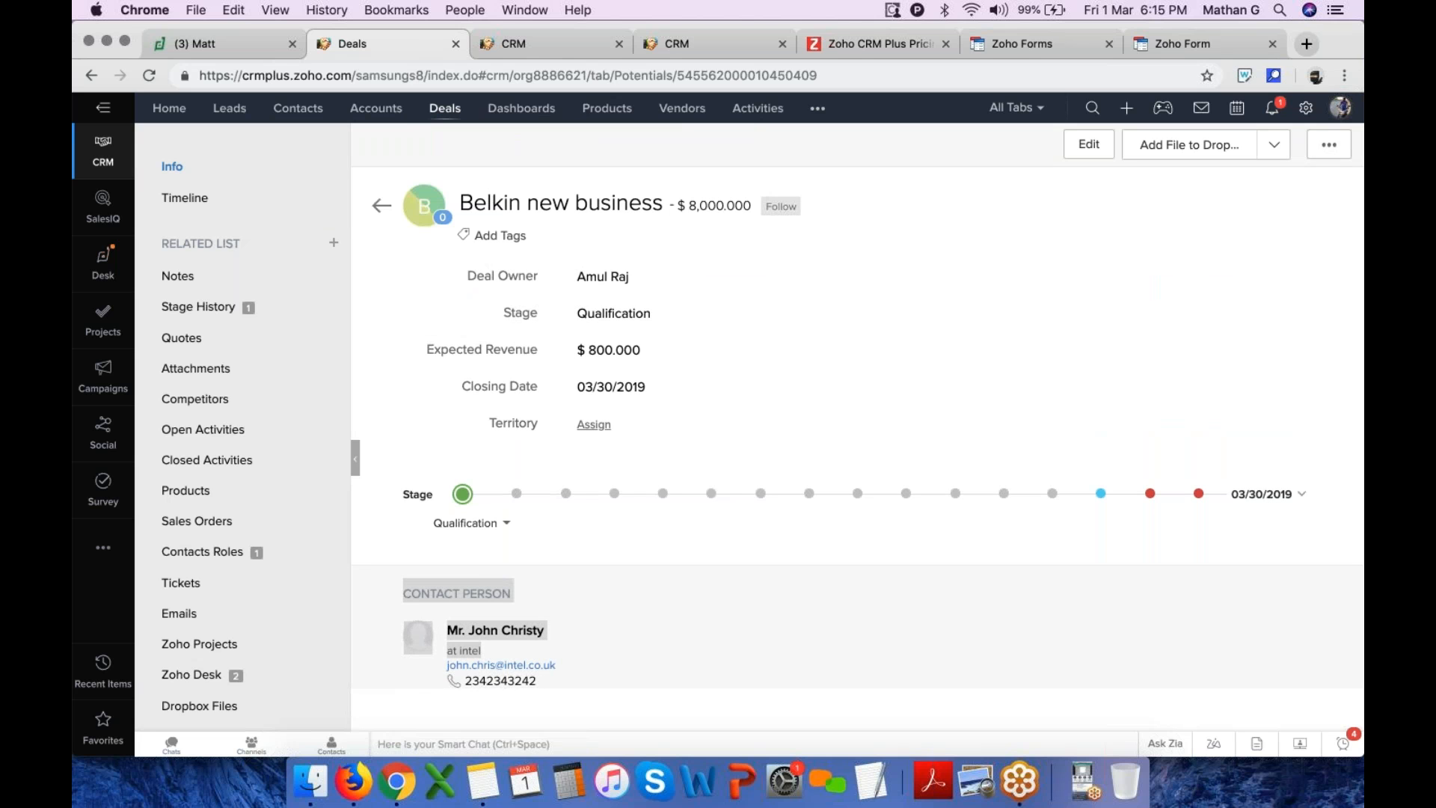
Advance the Belkin new business deal's stage through Needs Analysis and Defined Opportunity to Committed Opportunity
click(517, 494)
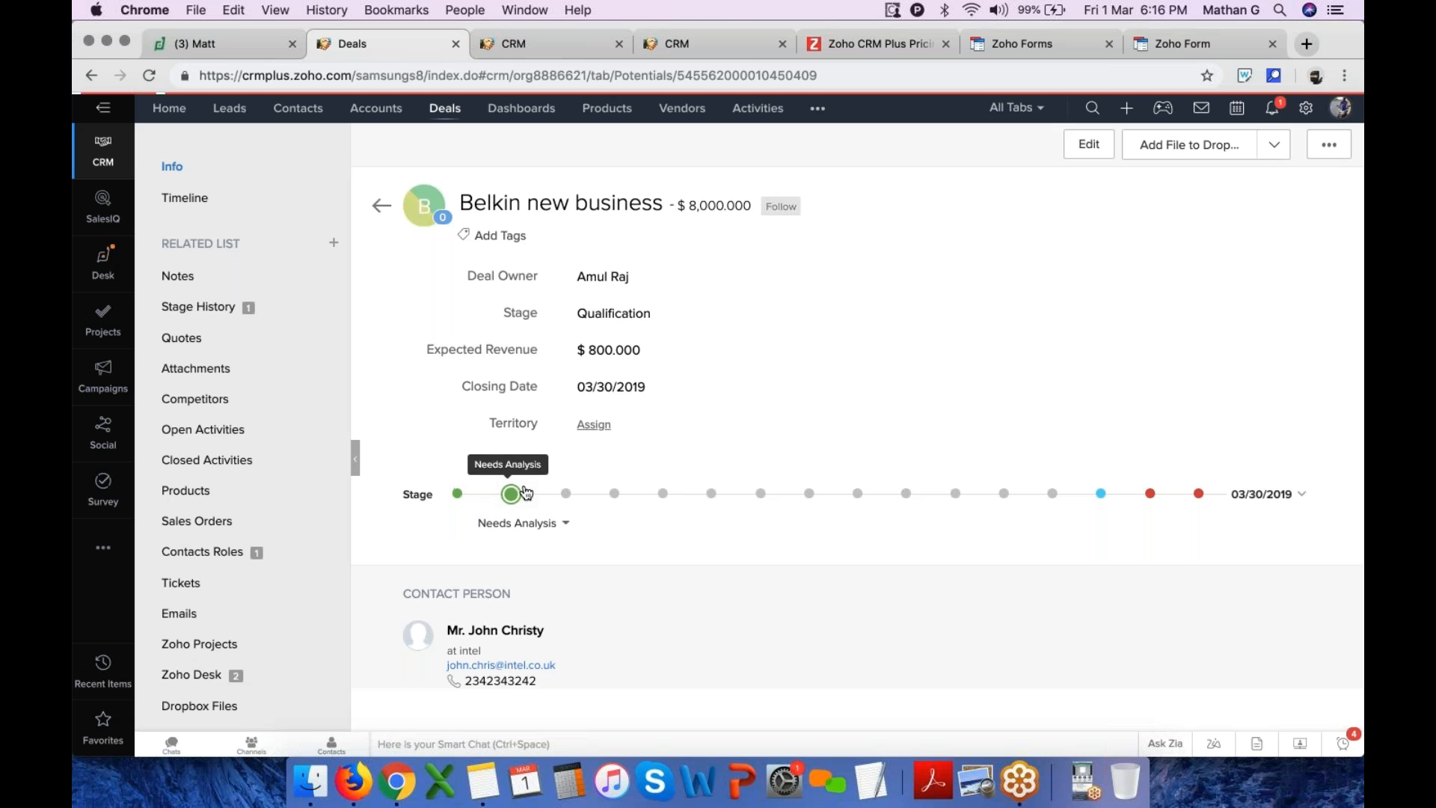
click(566, 494)
click(614, 494)
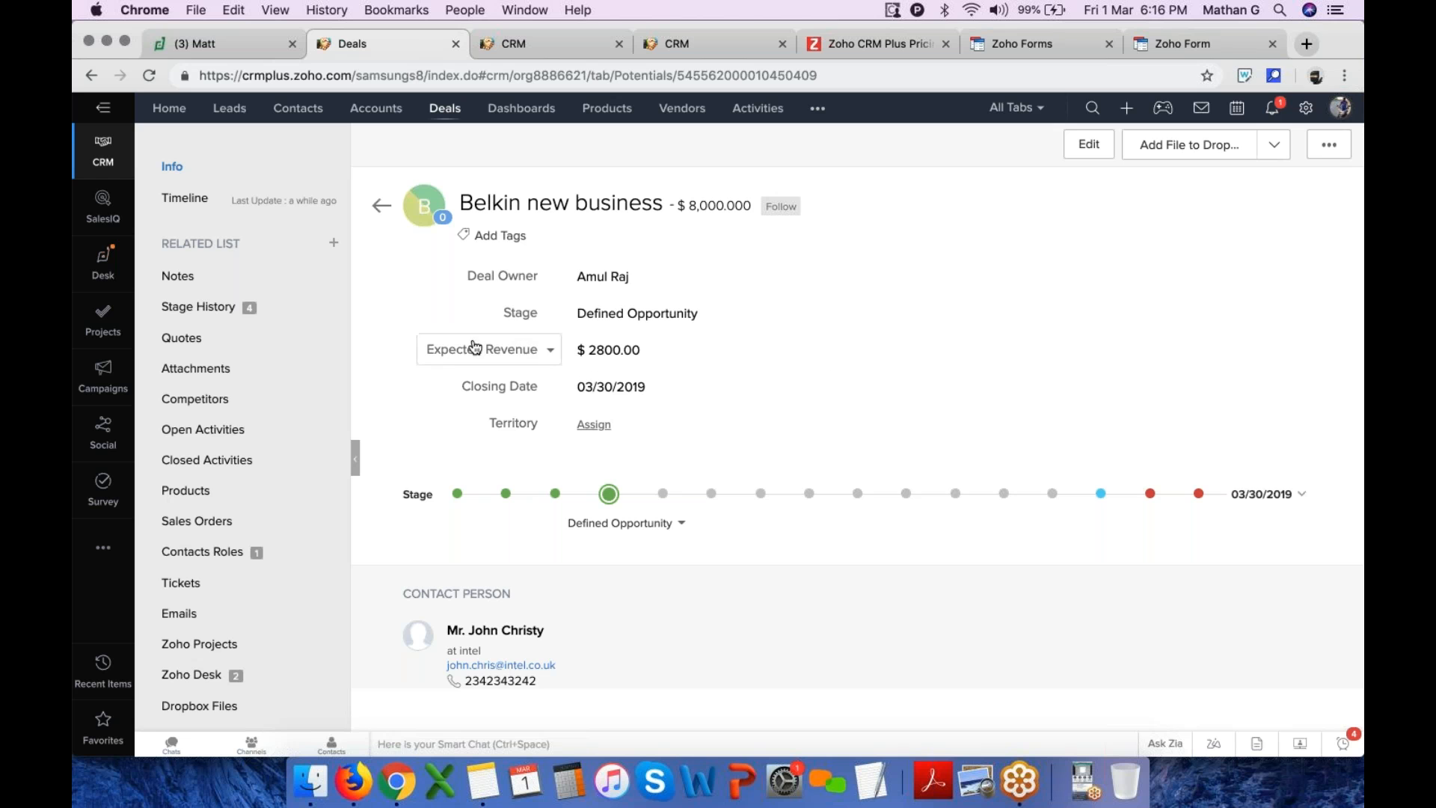
click(662, 496)
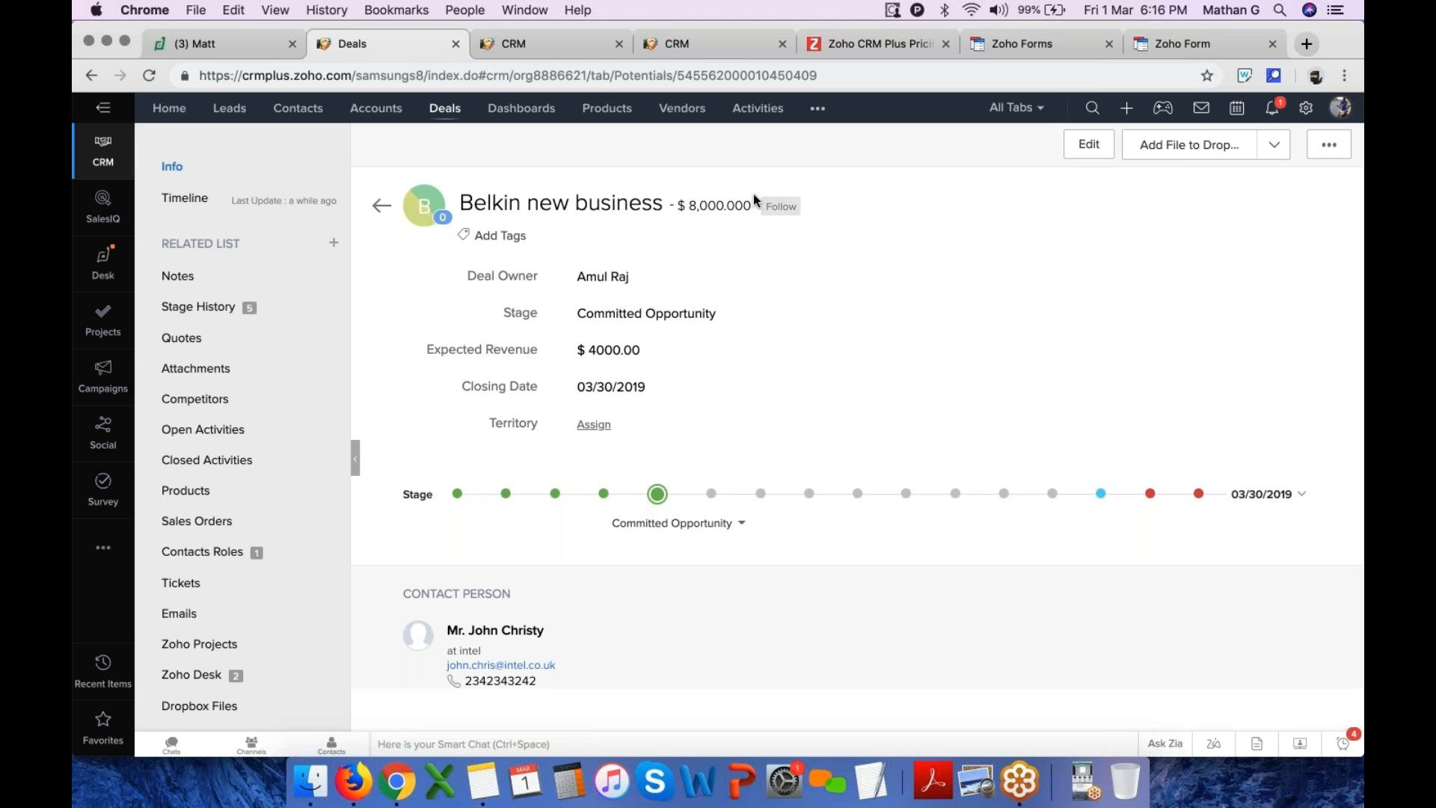
Edit the deal, change its stage to Policy Handover, and save it
click(1102, 154)
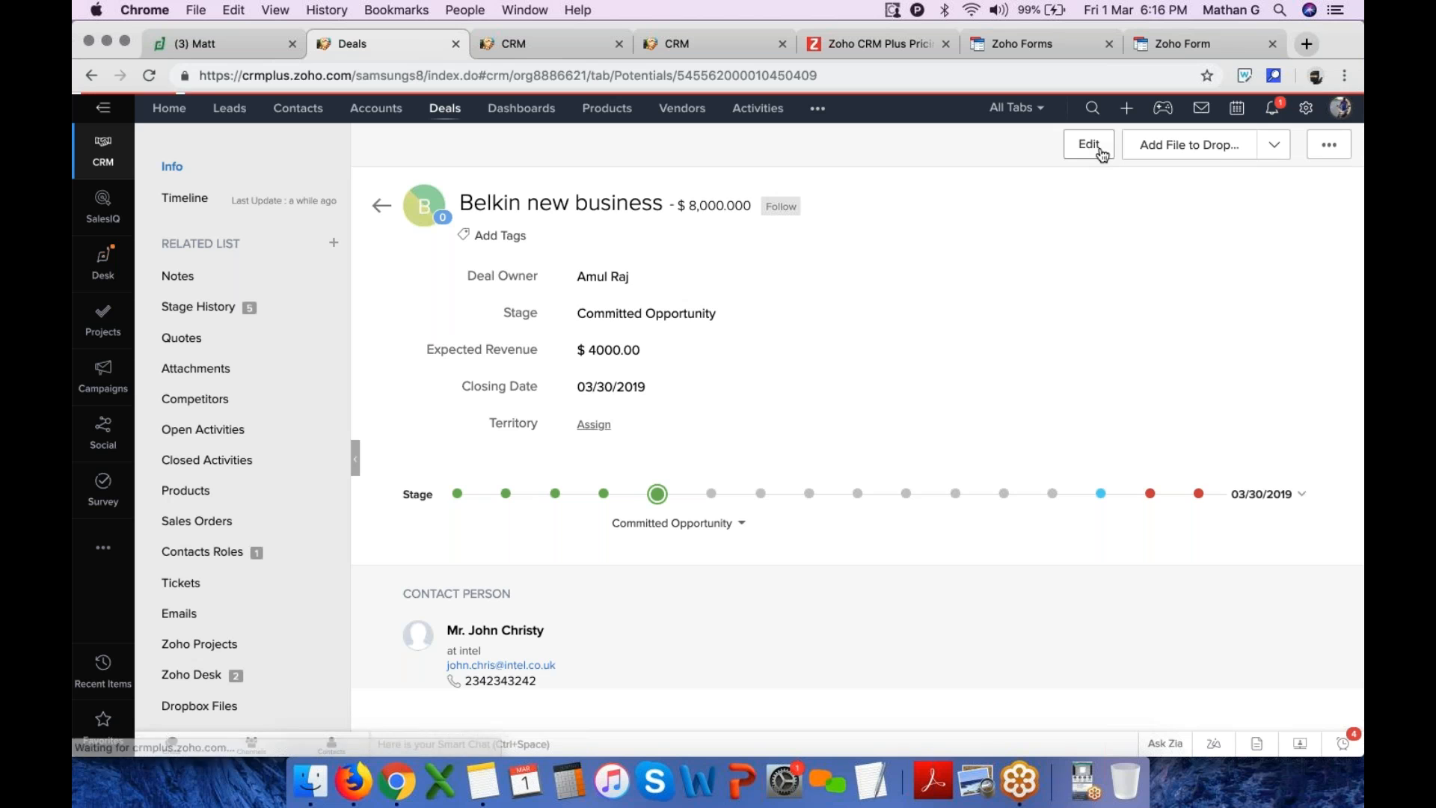
scroll(851, 495, down, 2)
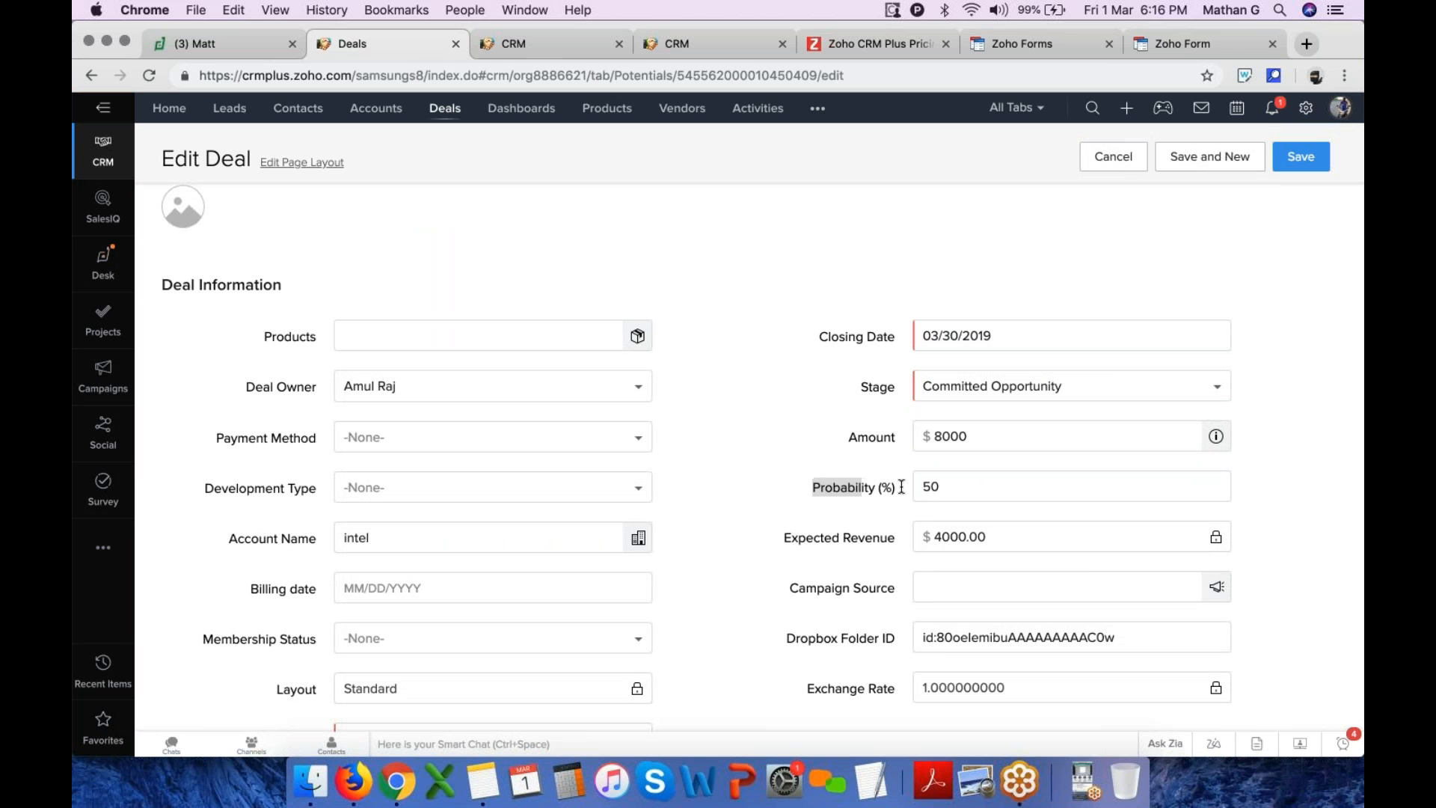
click(962, 494)
drag(946, 486, 838, 486)
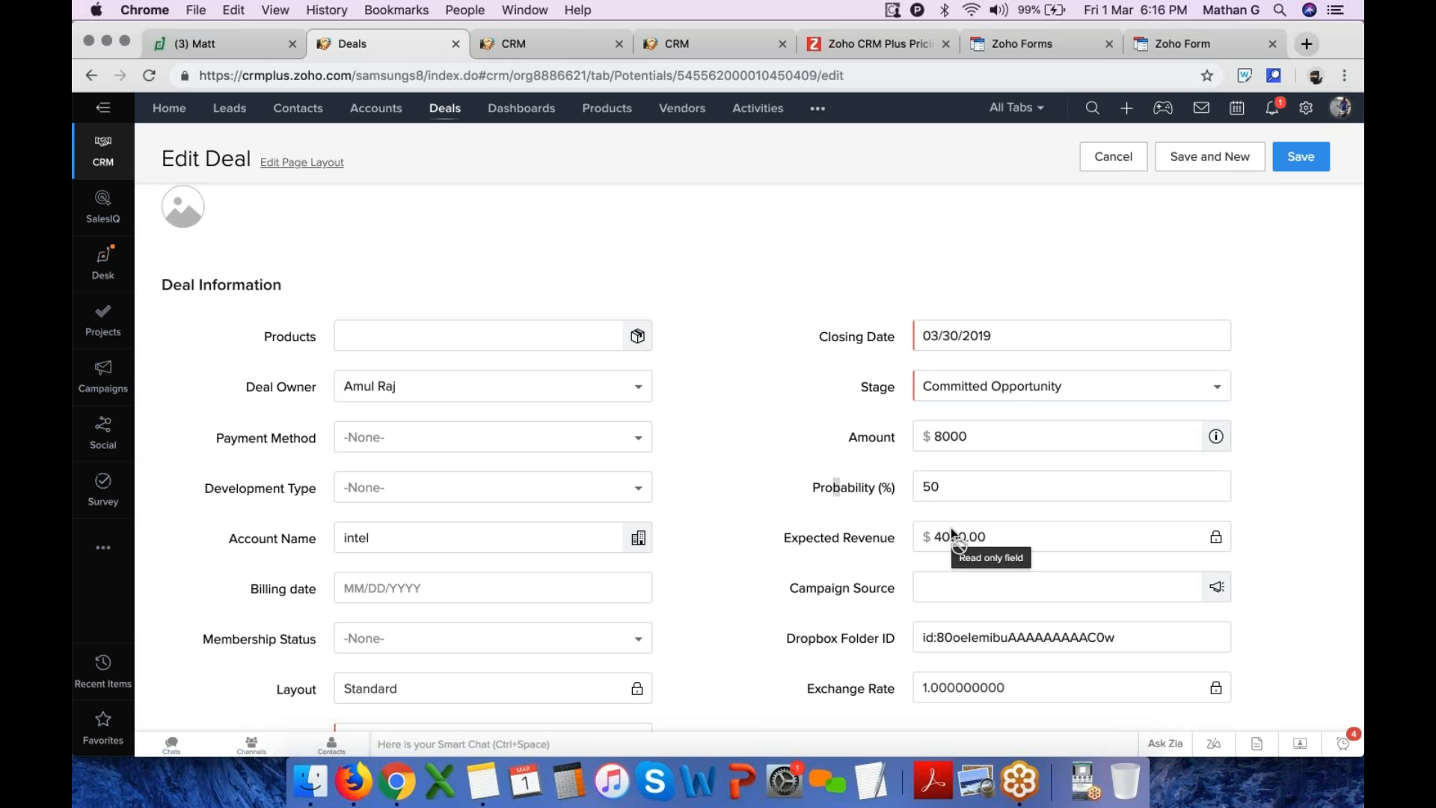
click(1003, 389)
scroll(1014, 501, down, 3)
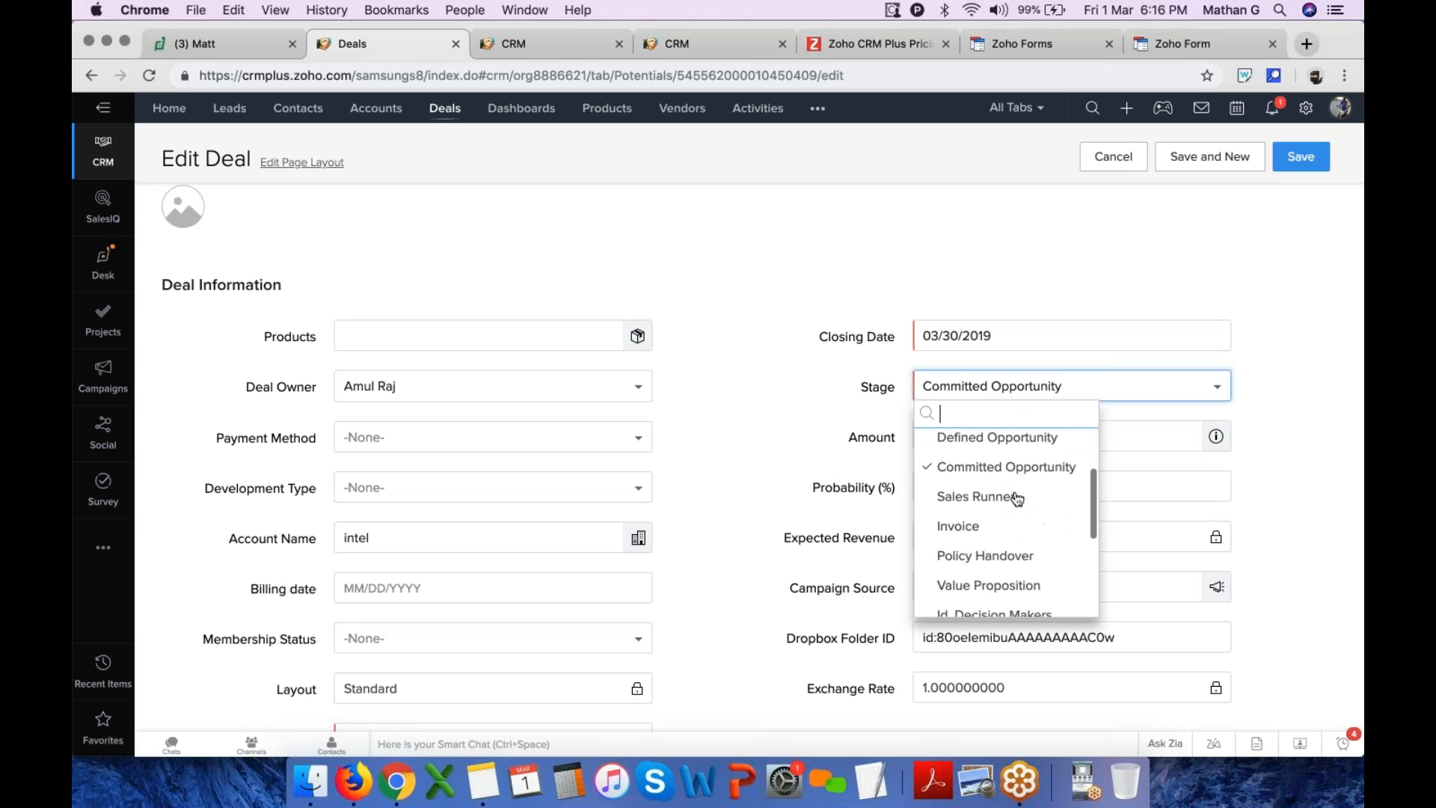
click(1017, 502)
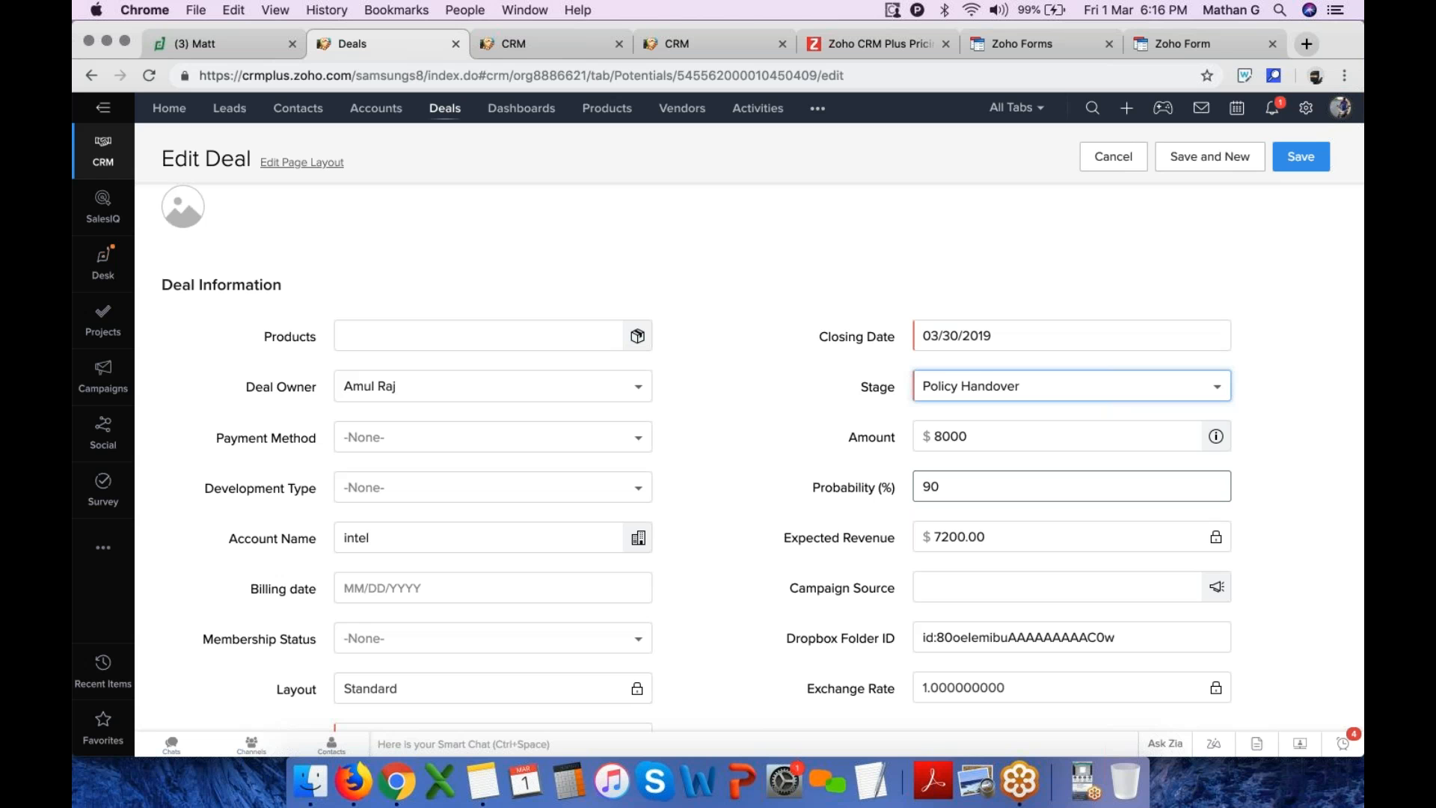
click(941, 486)
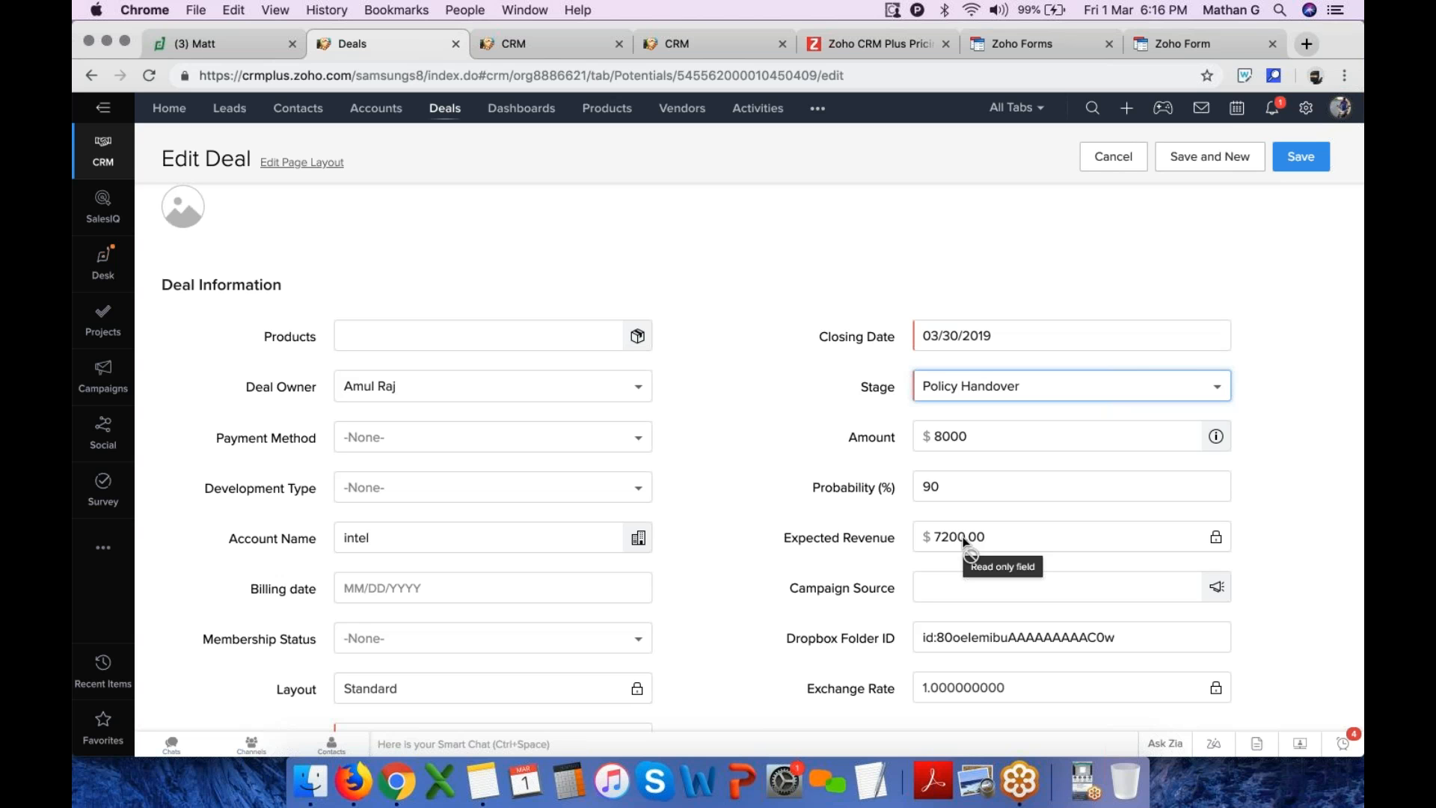
click(1298, 158)
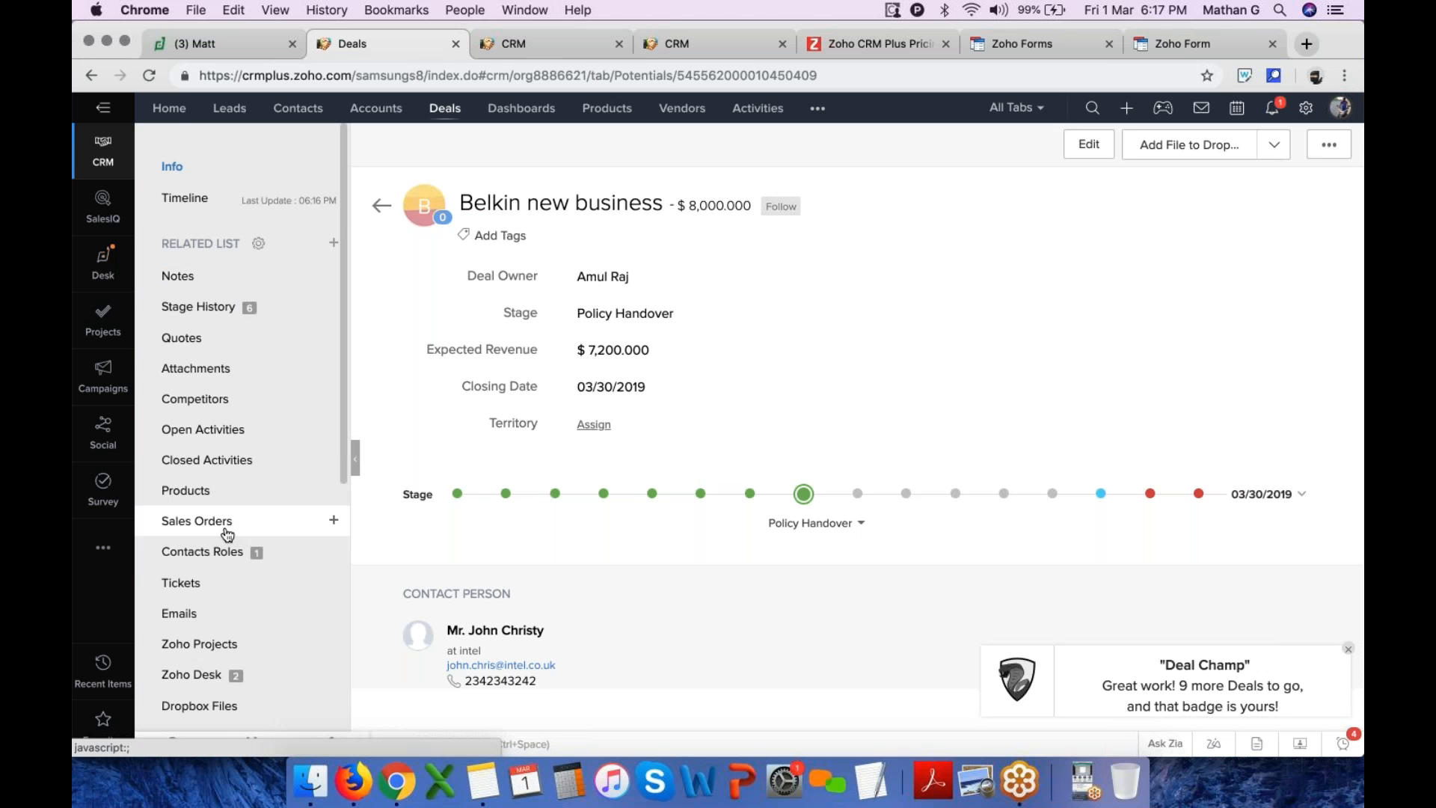
Jump to the deal's Quotes related list
scroll(228, 534, down, 2)
scroll(333, 507, up, 2)
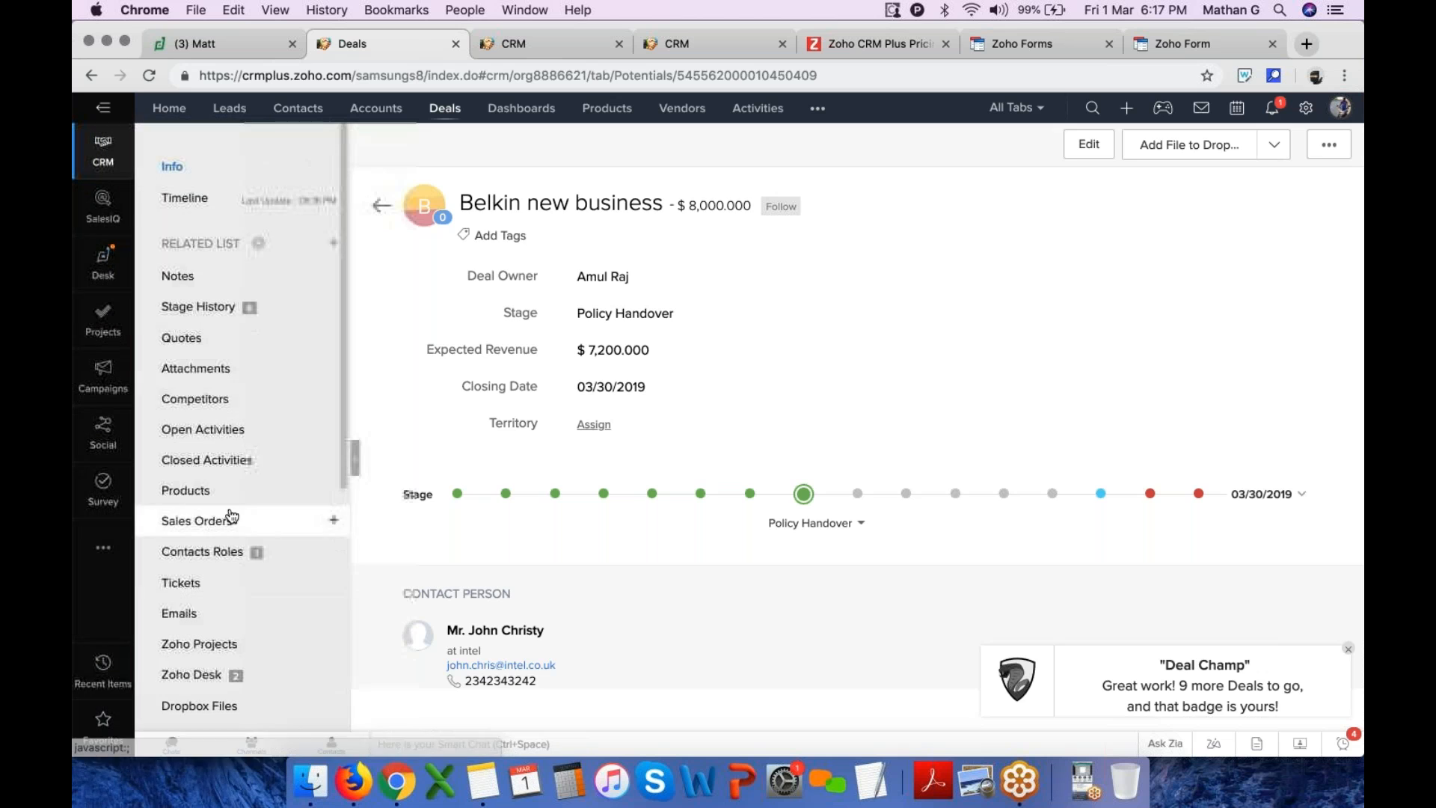
click(209, 345)
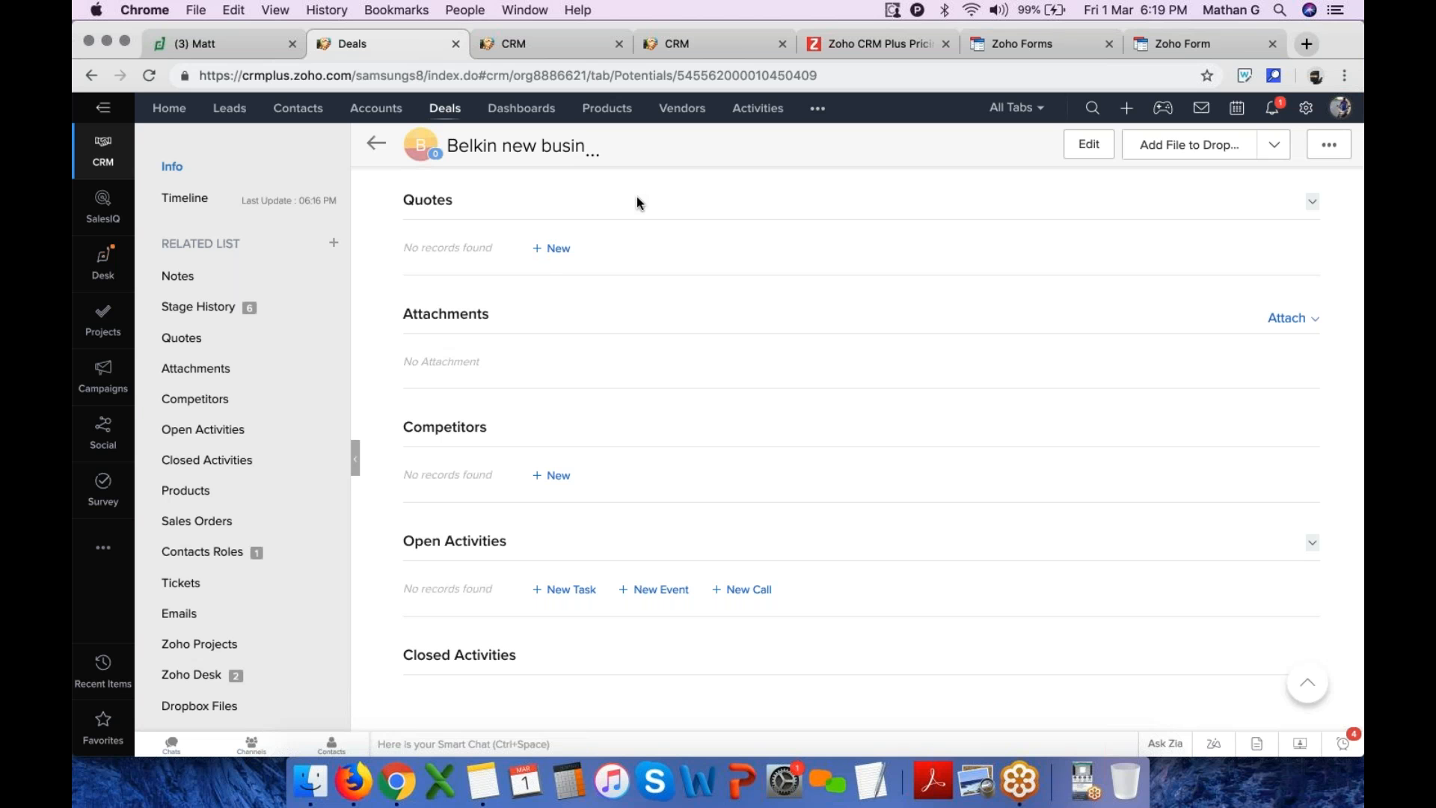
Open Zoho Campaigns at campaigns.zoho.com in a new browser tab
click(1309, 45)
text(ca)
key(Return)
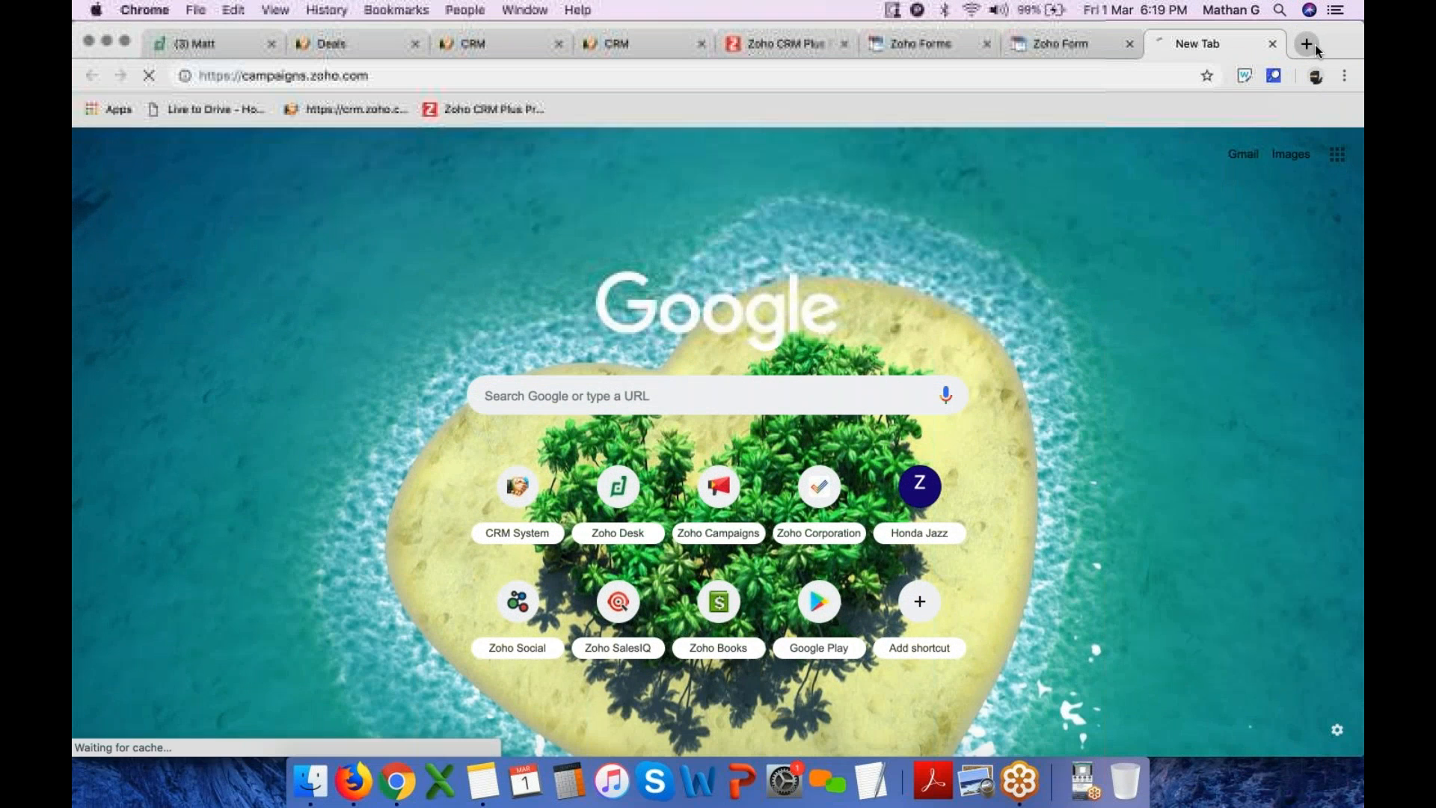
click(524, 43)
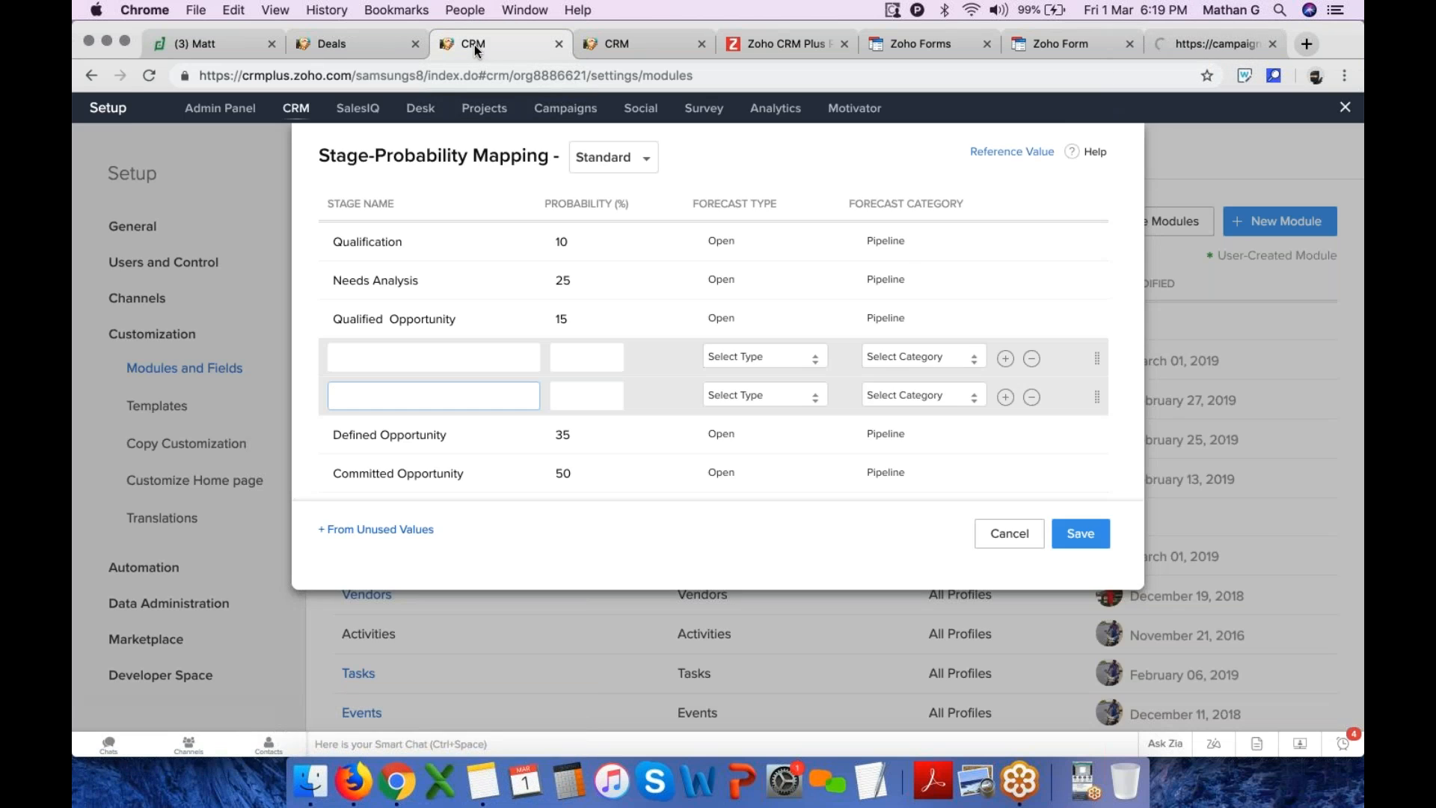
click(368, 38)
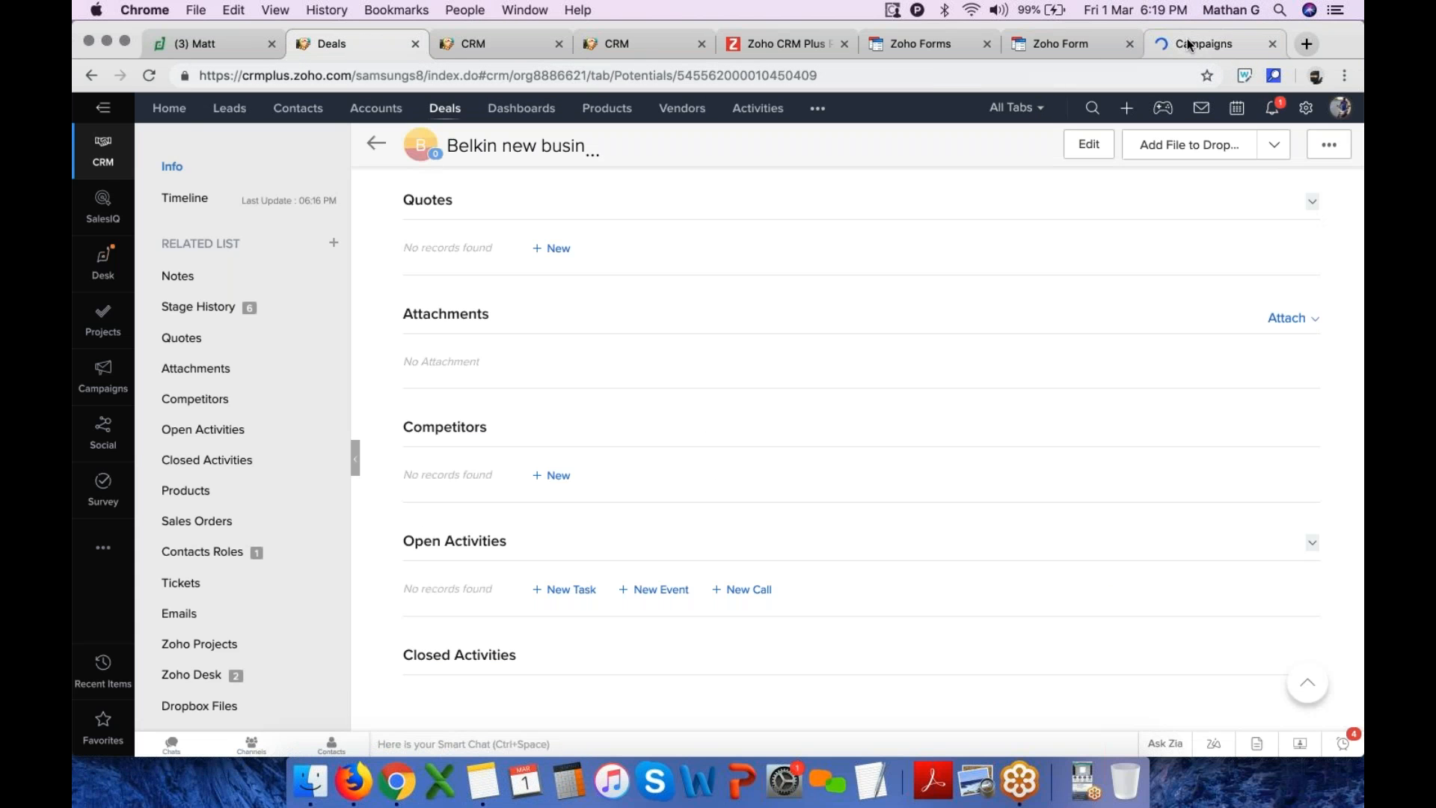
click(1187, 41)
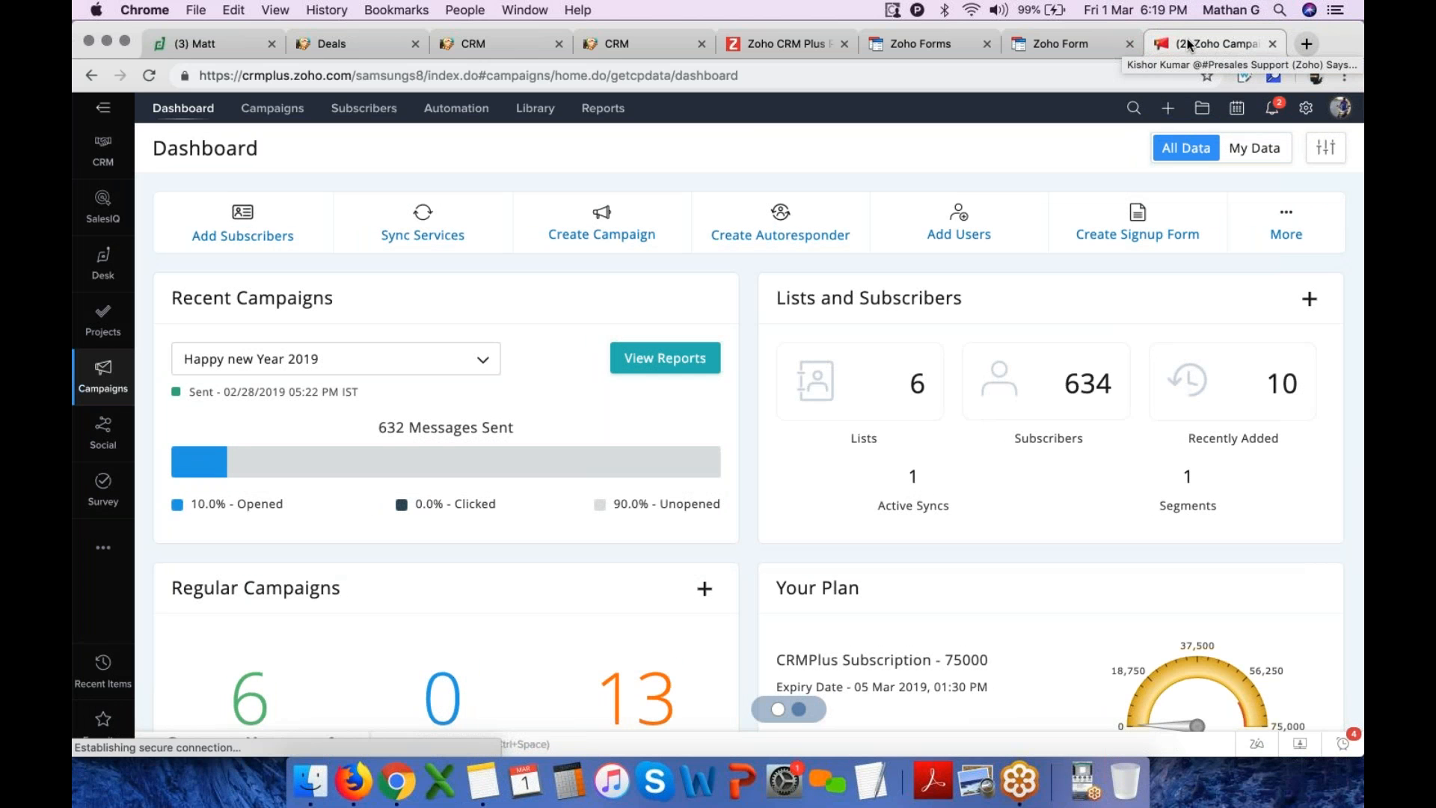
Open the Grand Opening campaign's report summary from Reports and review its delivery and open statistics
click(602, 108)
scroll(574, 372, down, 1)
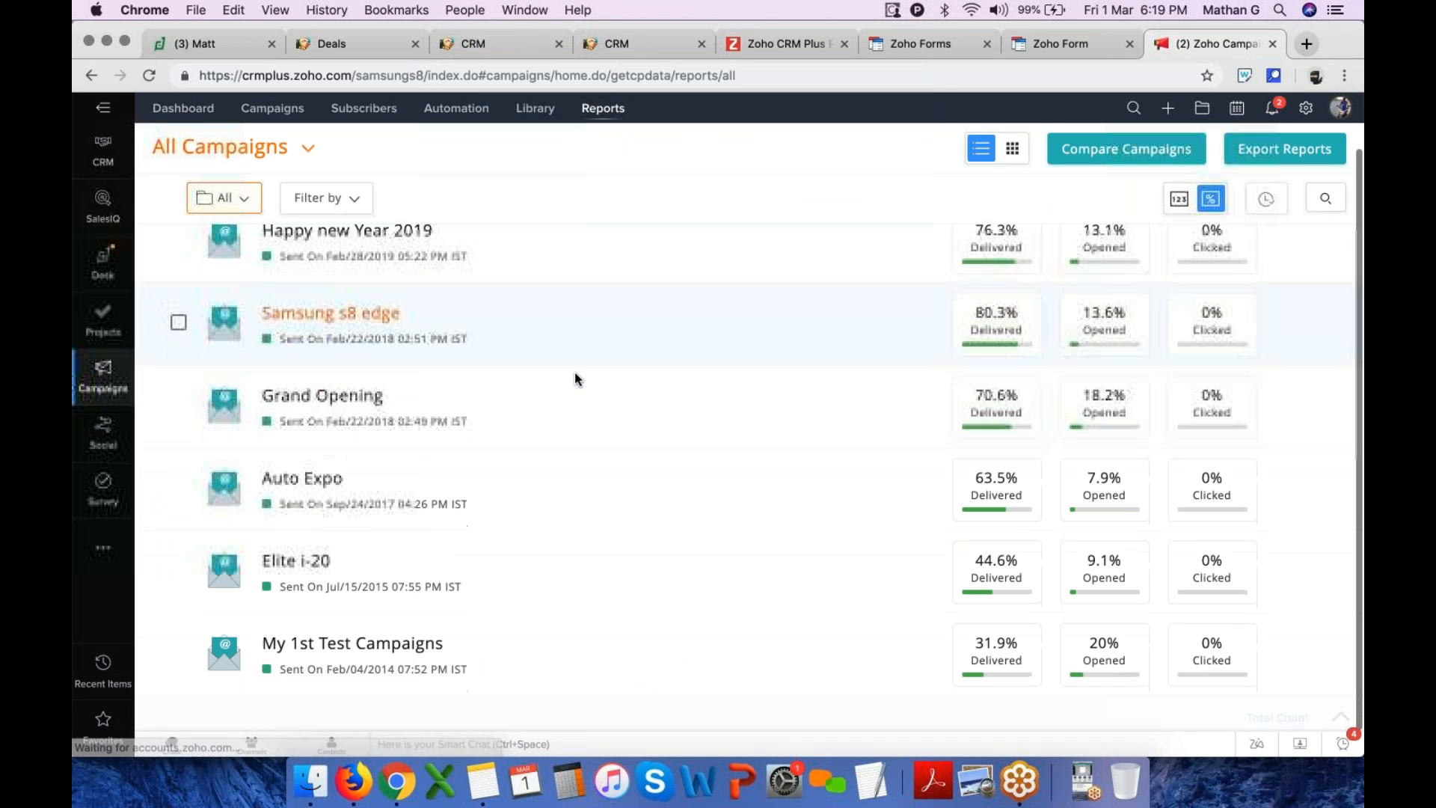
click(338, 402)
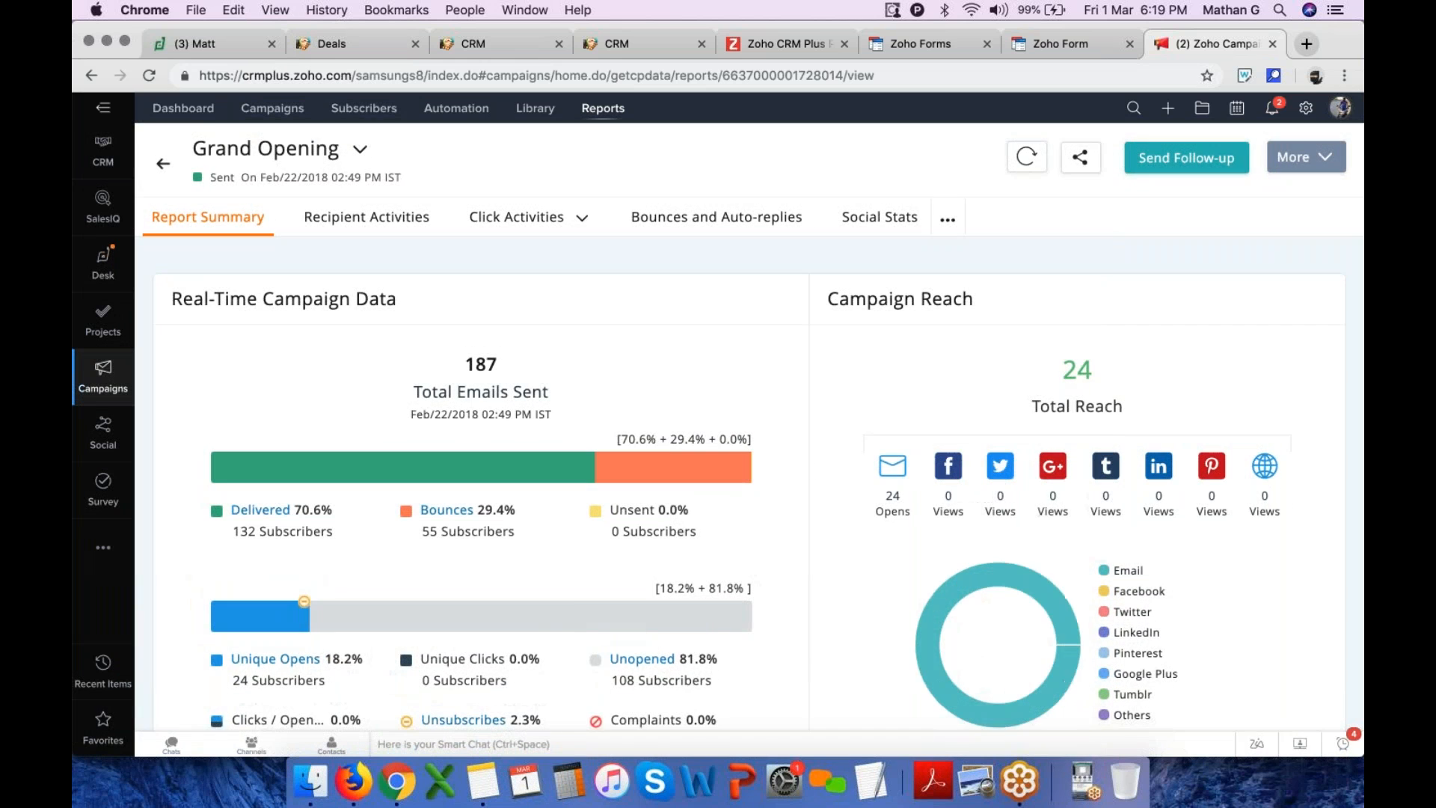
scroll(806, 467, down, 2)
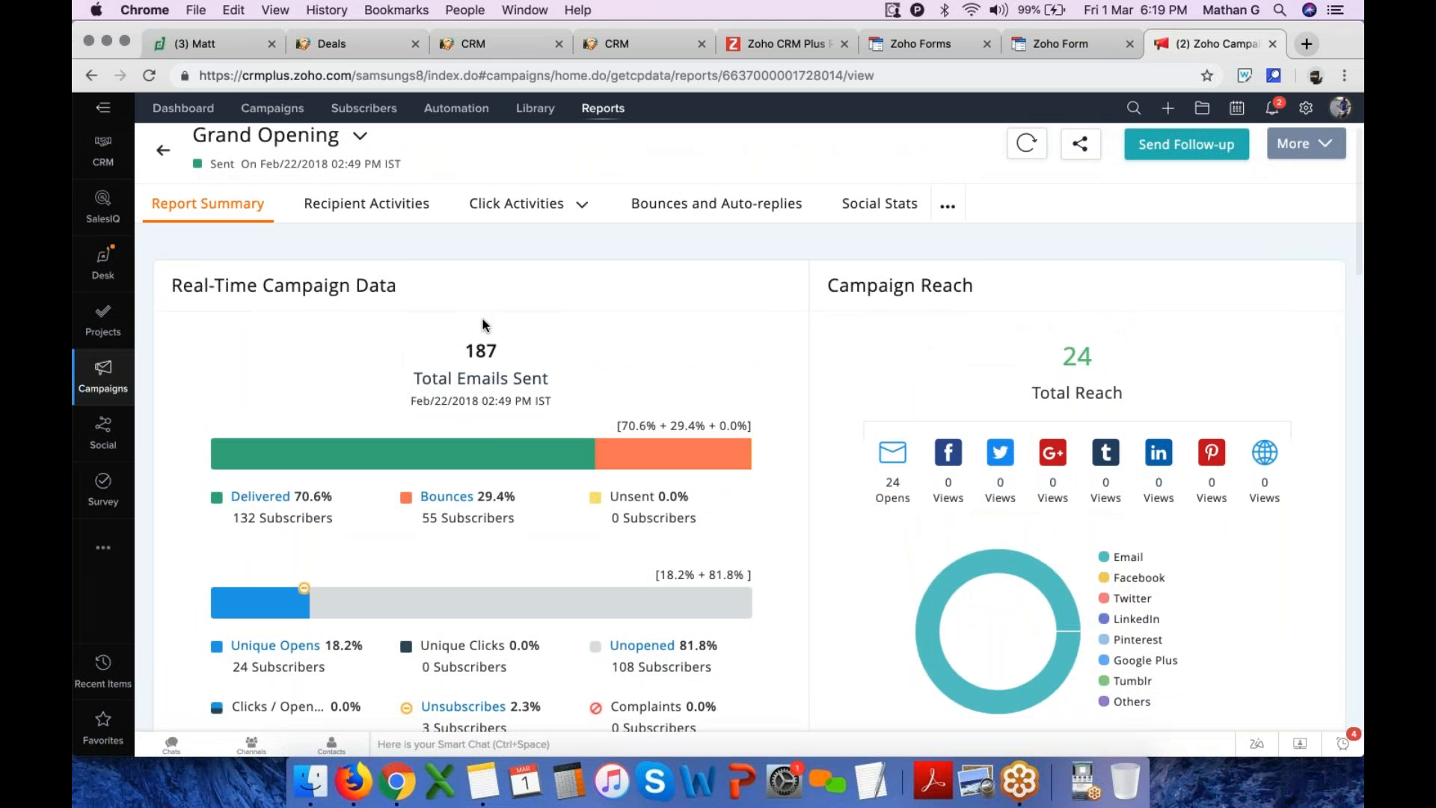
drag(462, 351, 637, 356)
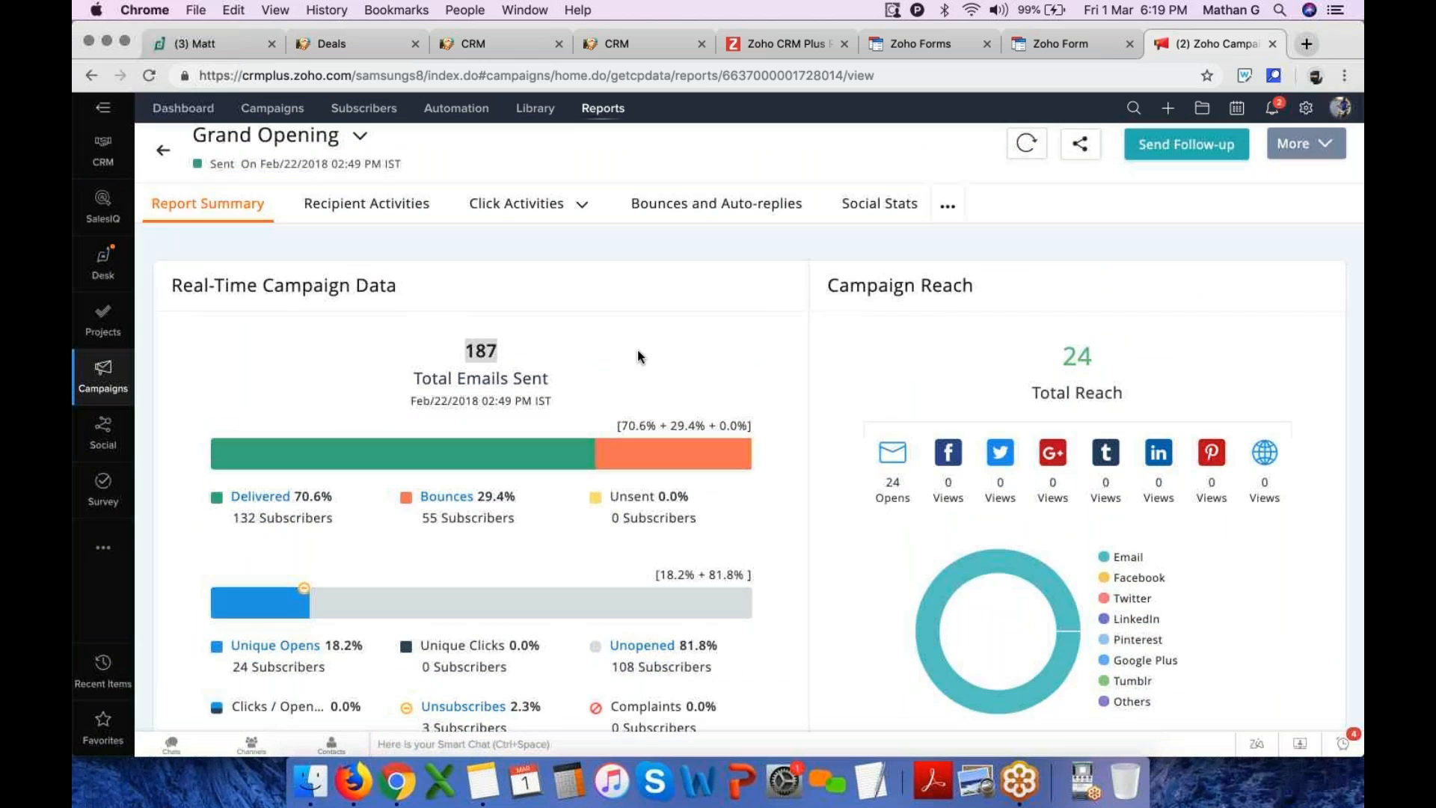
scroll(637, 356, down, 3)
scroll(637, 356, up, 2)
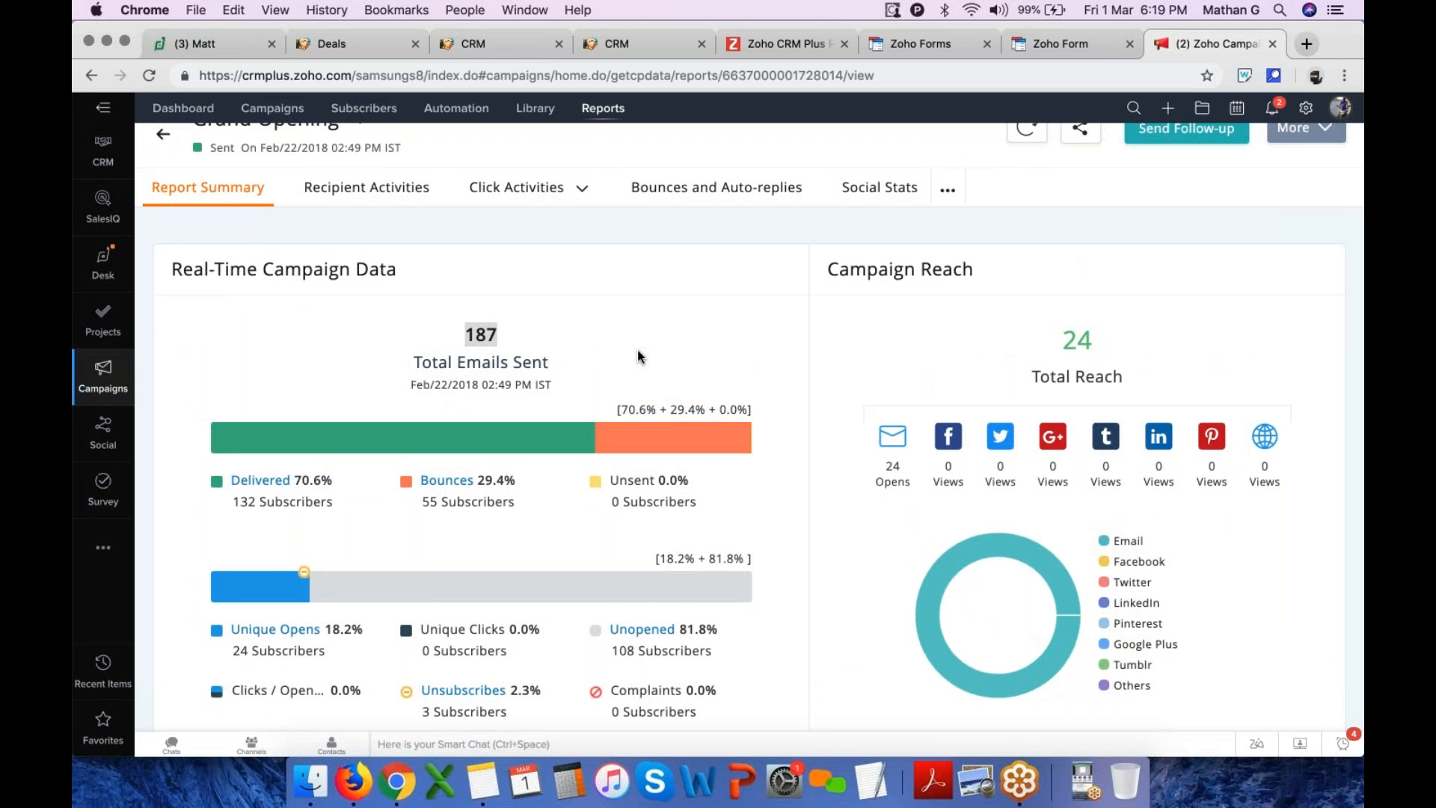
scroll(637, 349, down, 2)
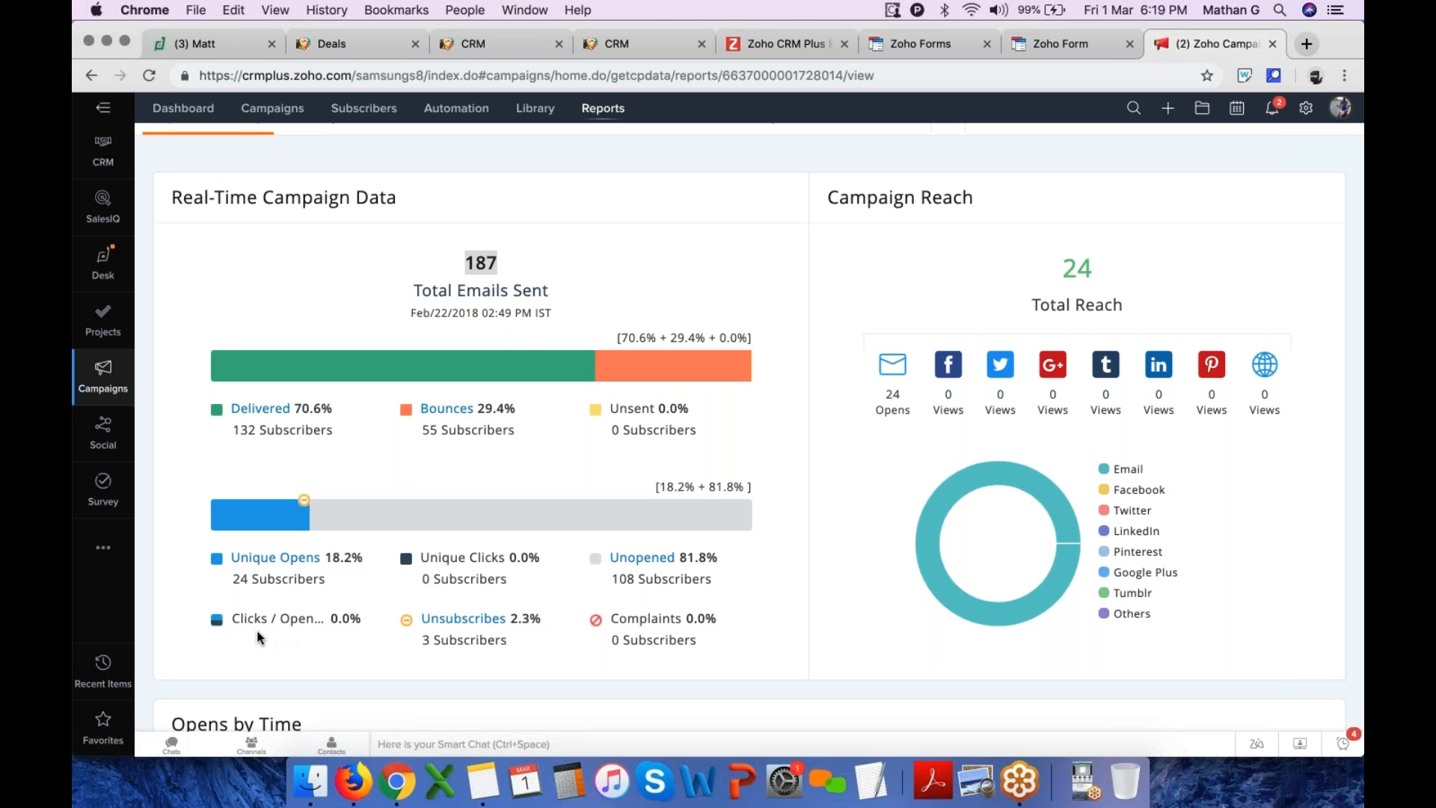
scroll(305, 621, up, 3)
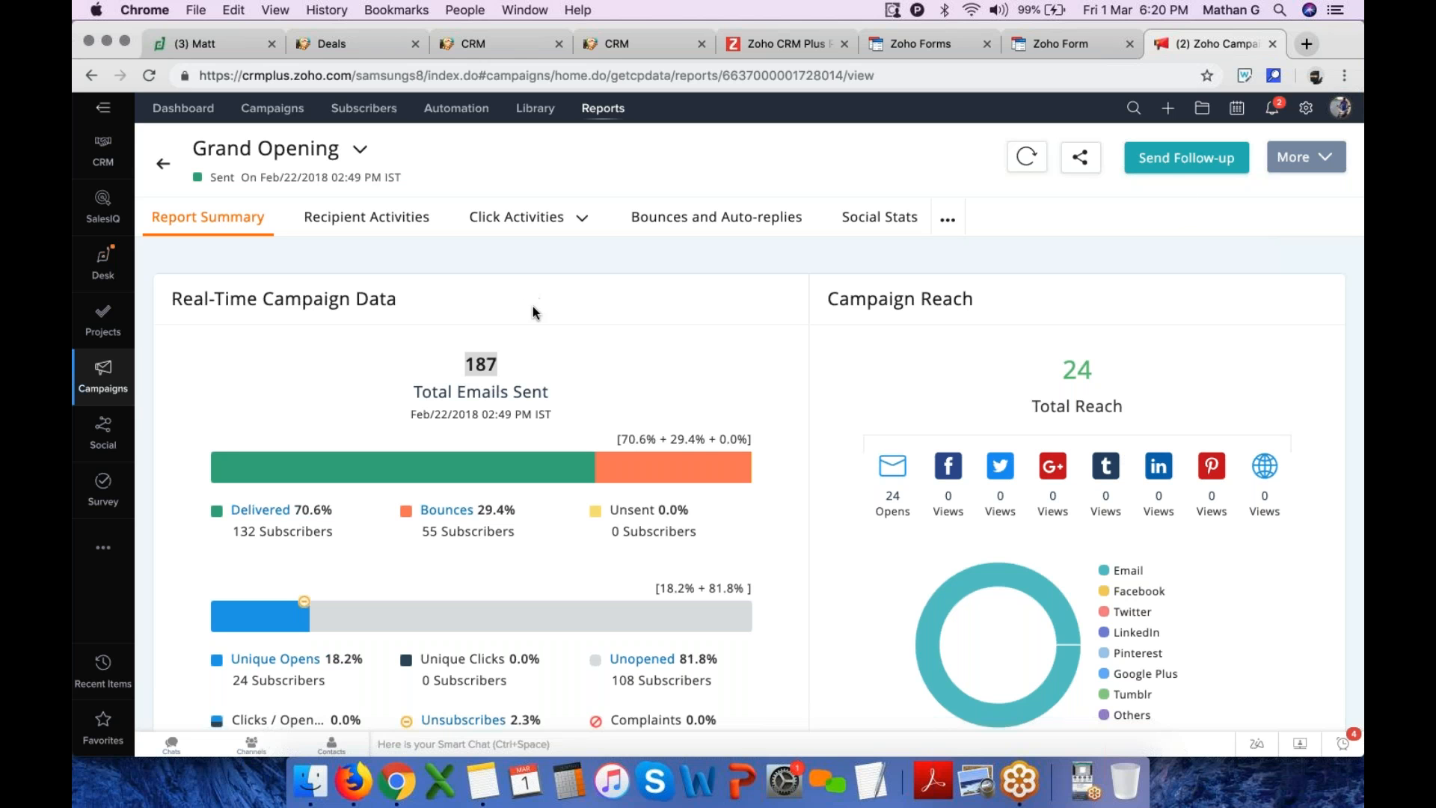
Open Send Follow-up for the Grand Opening campaign and browse the chain and child campaign types
click(540, 328)
click(1189, 166)
scroll(925, 264, down, 3)
scroll(588, 329, up, 1)
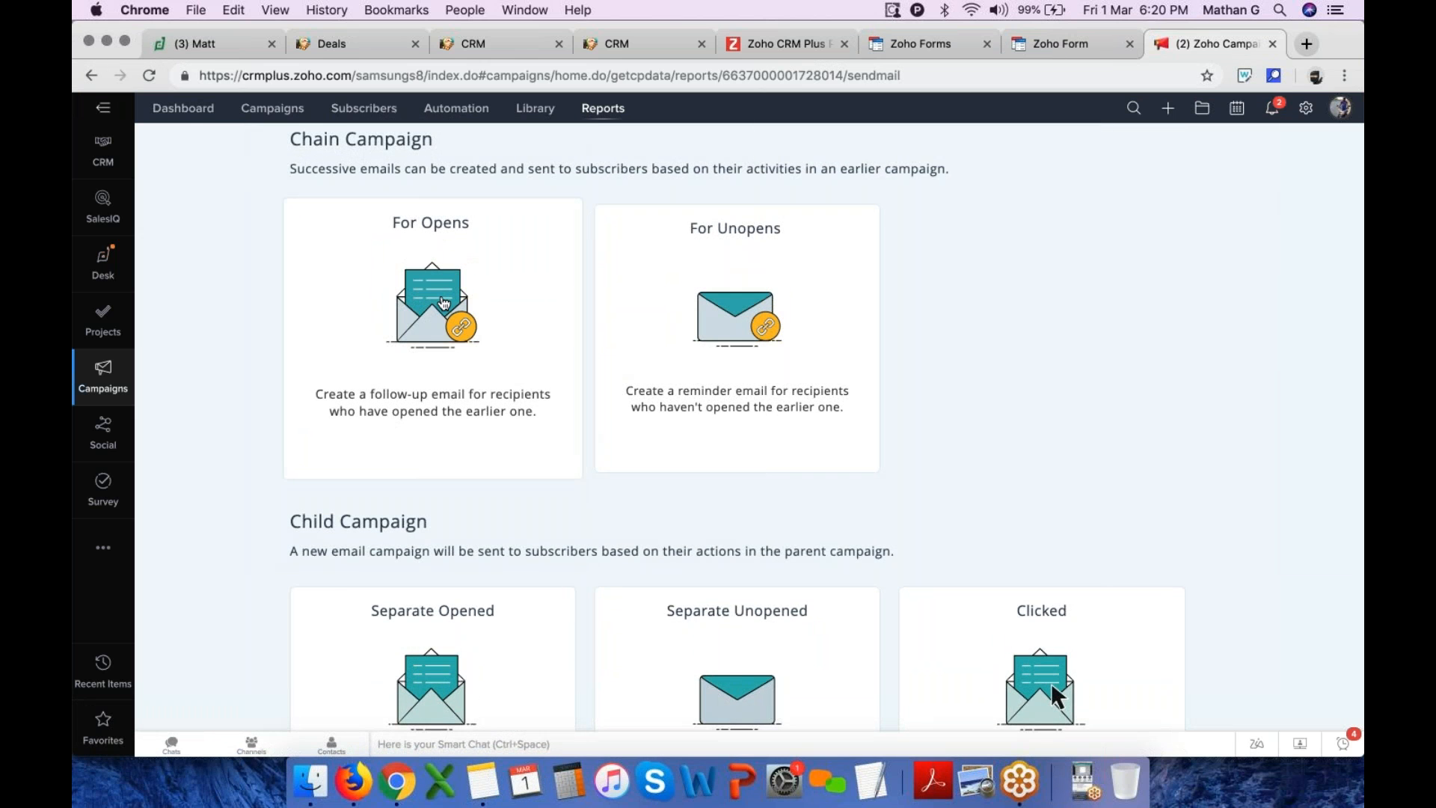
scroll(444, 303, up, 3)
scroll(775, 471, down, 4)
scroll(775, 471, down, 2)
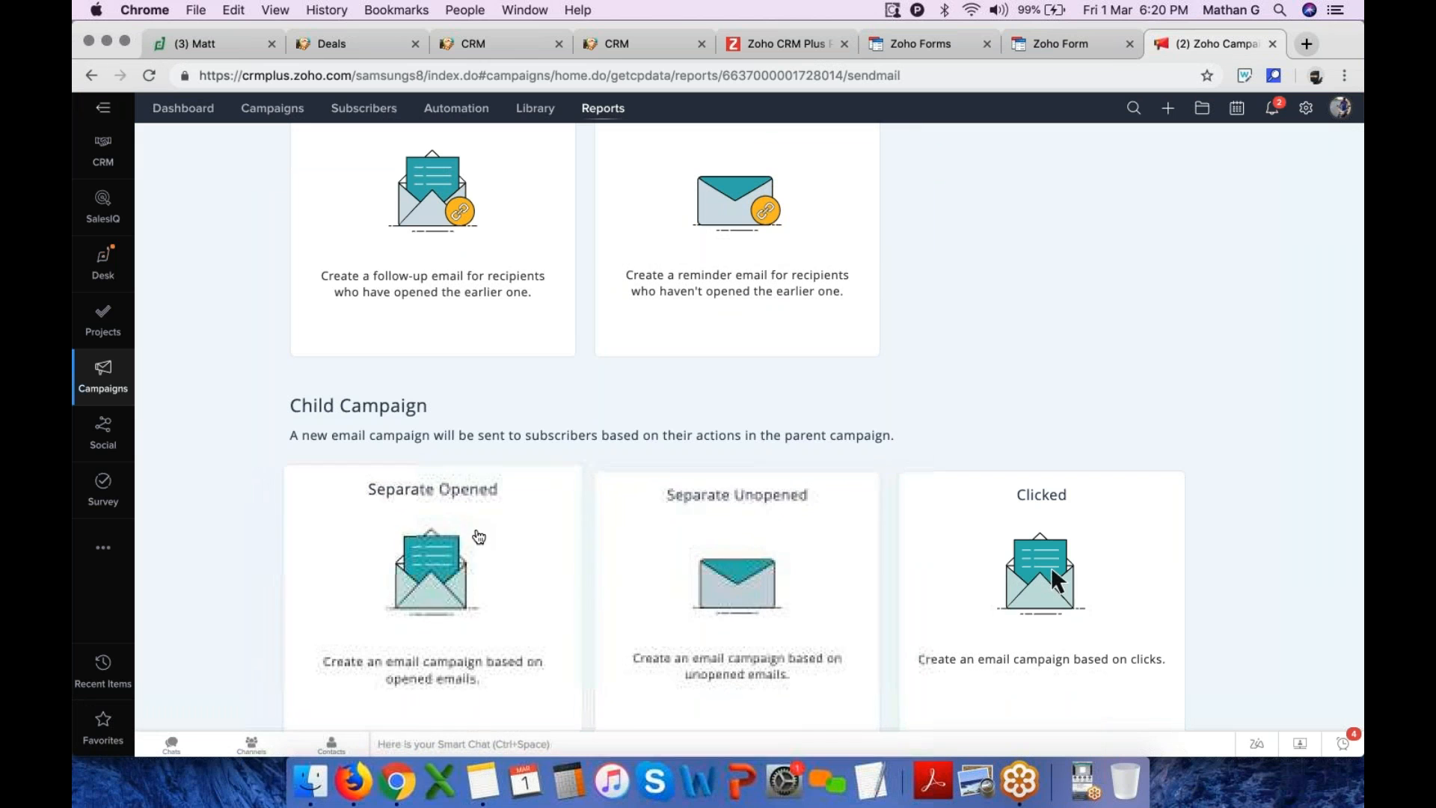
scroll(811, 584, down, 5)
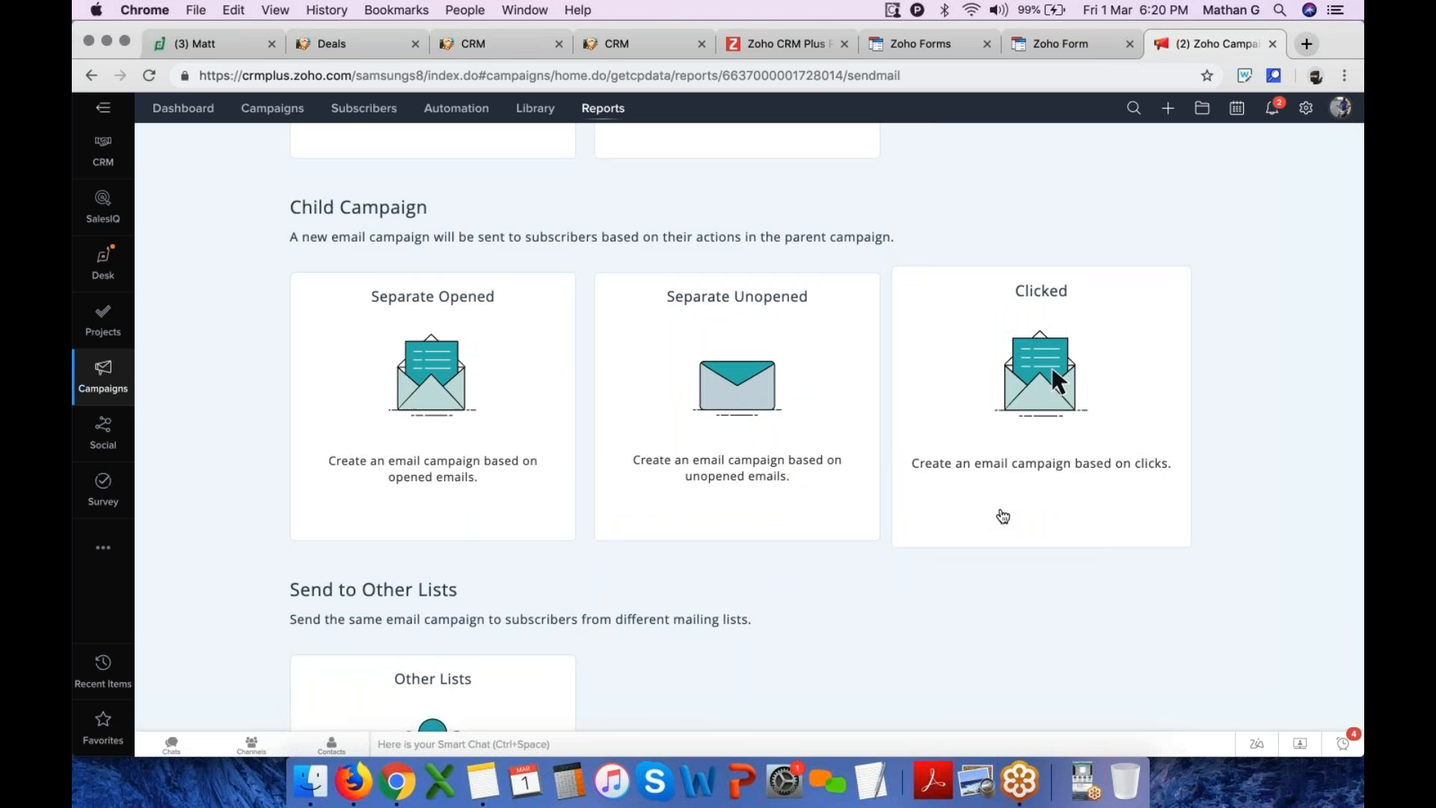
scroll(1003, 516, up, 10)
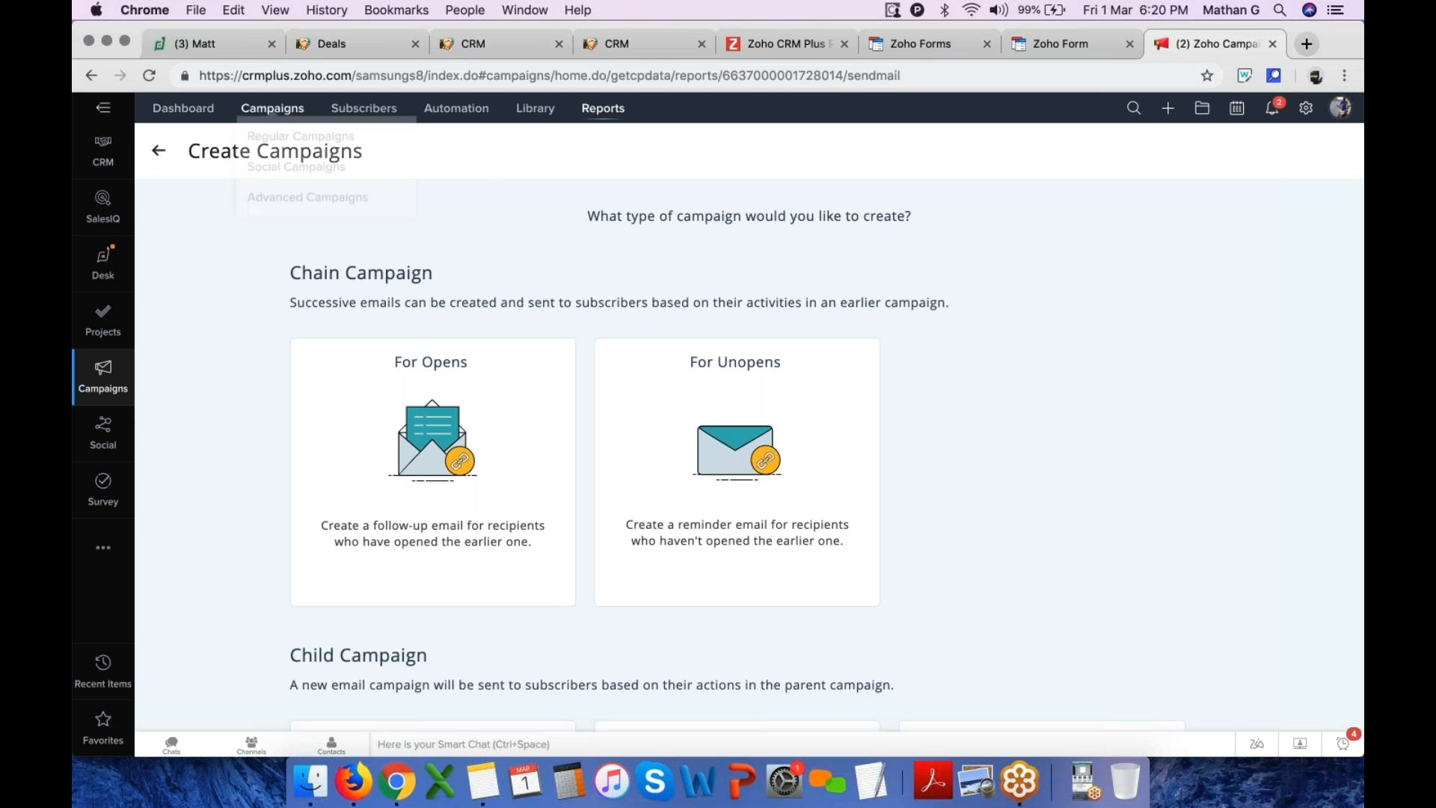
Open Social Campaigns and view the Create New options for post and page campaigns
mouse_move(283, 120)
click(291, 181)
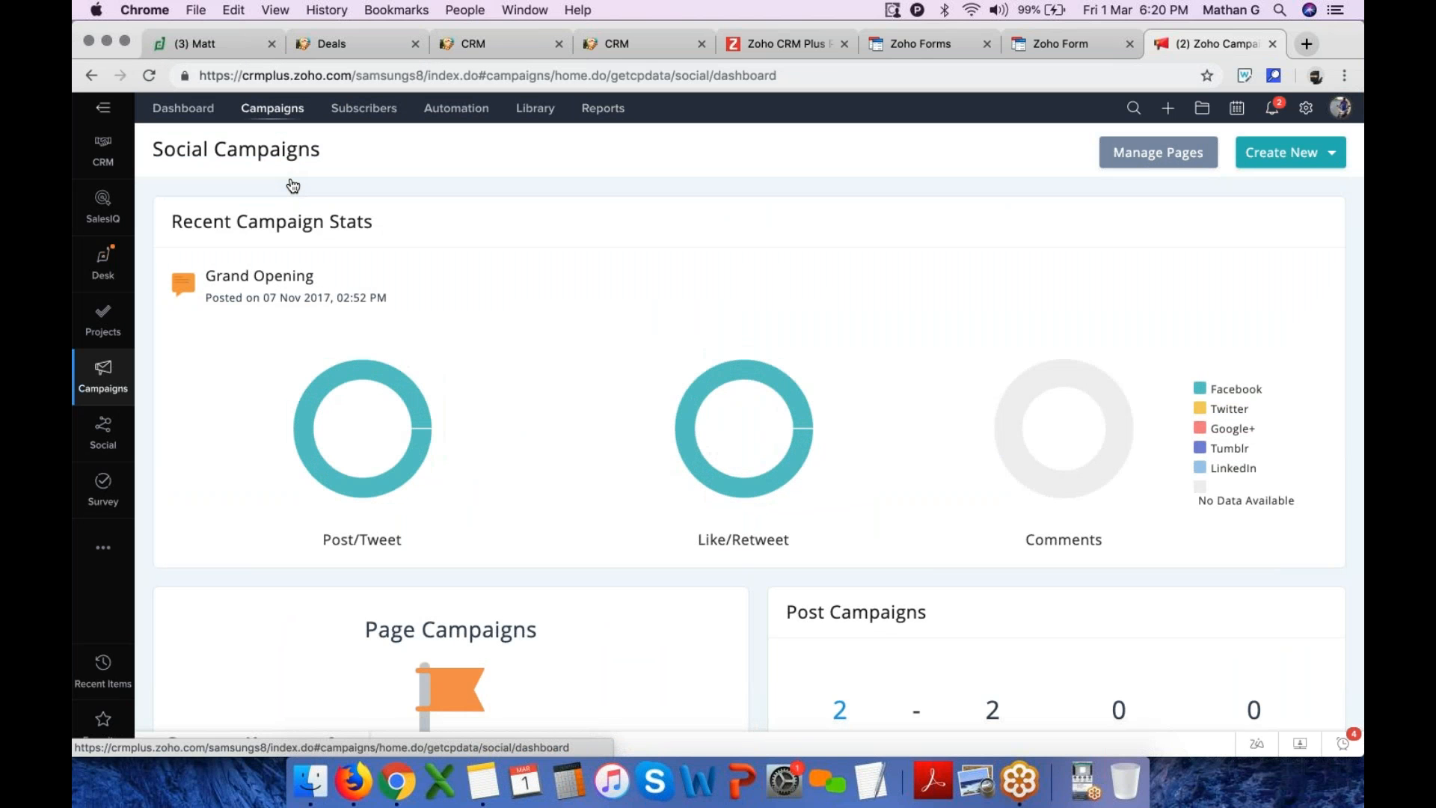
scroll(625, 404, down, 1)
scroll(623, 398, up, 1)
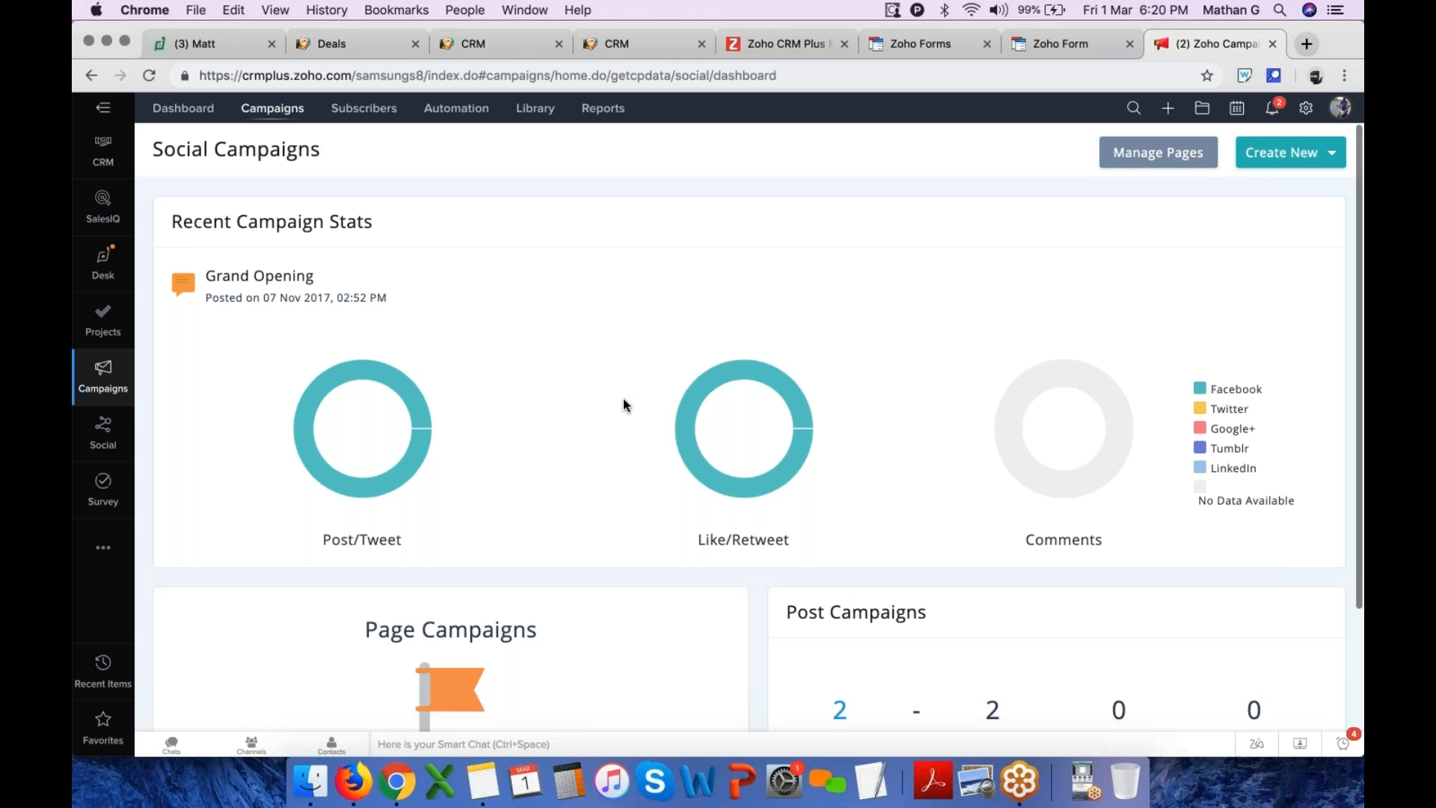
click(1289, 166)
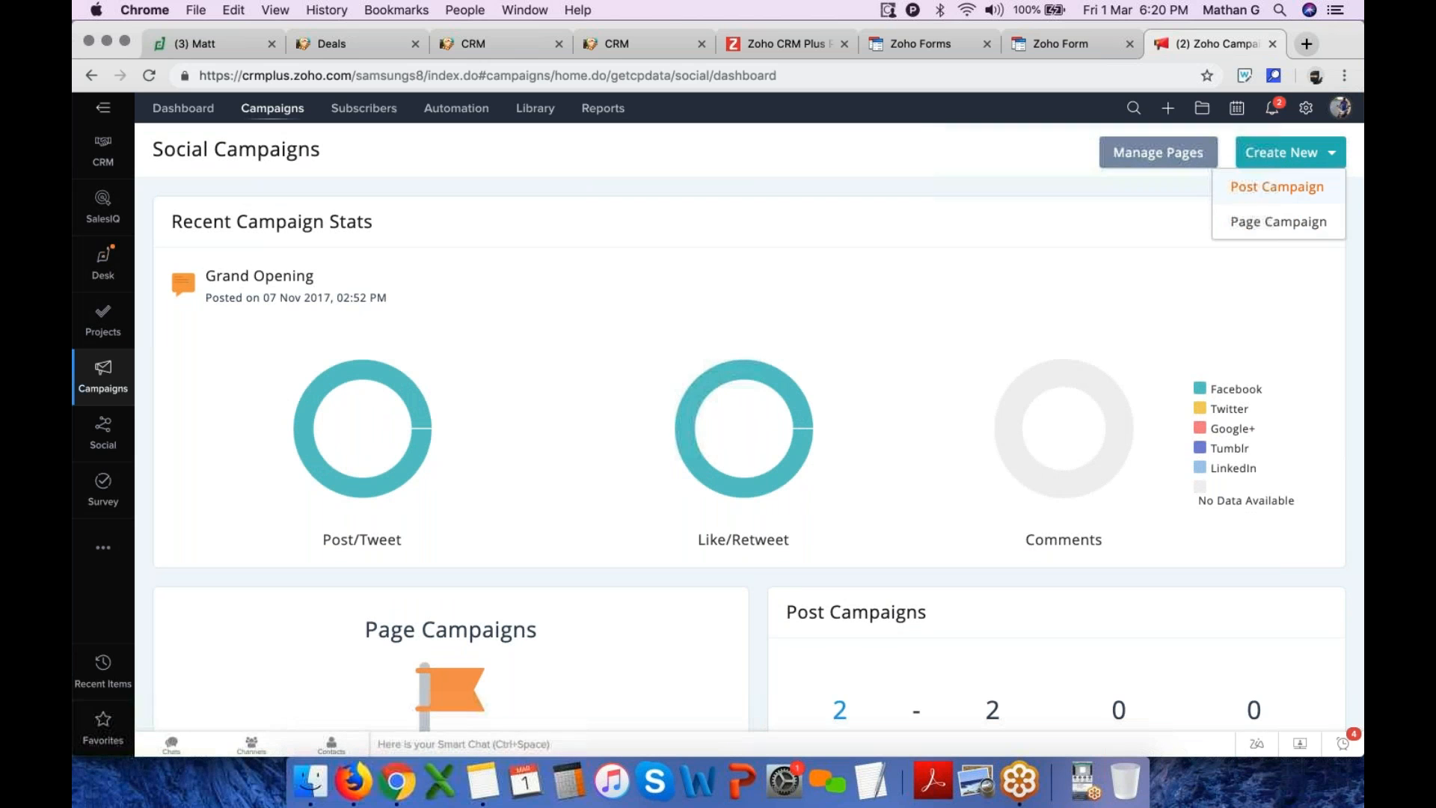
scroll(728, 321, down, 3)
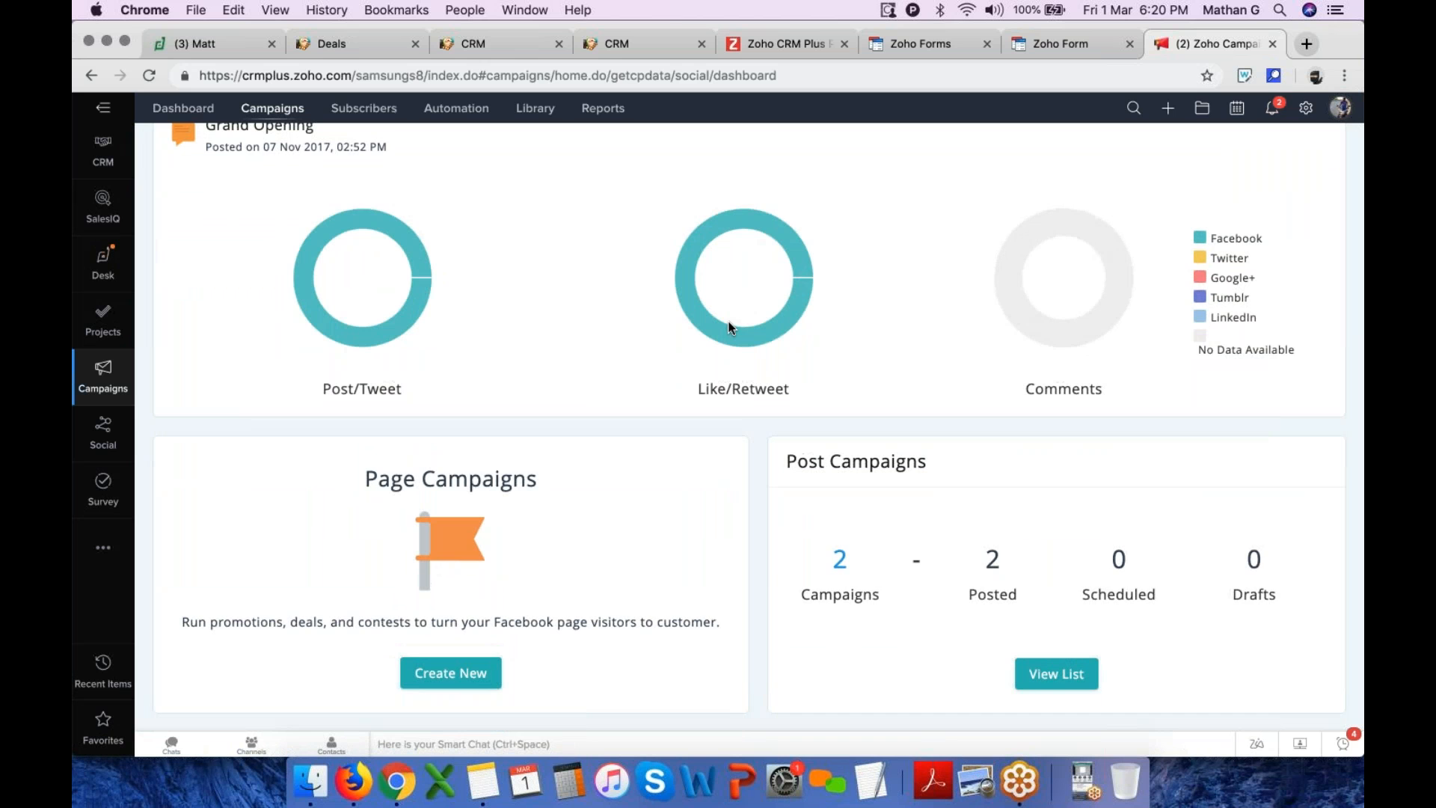
Open Zoho Social in a new browser tab and dismiss the Google+ notice banner
scroll(729, 327, up, 3)
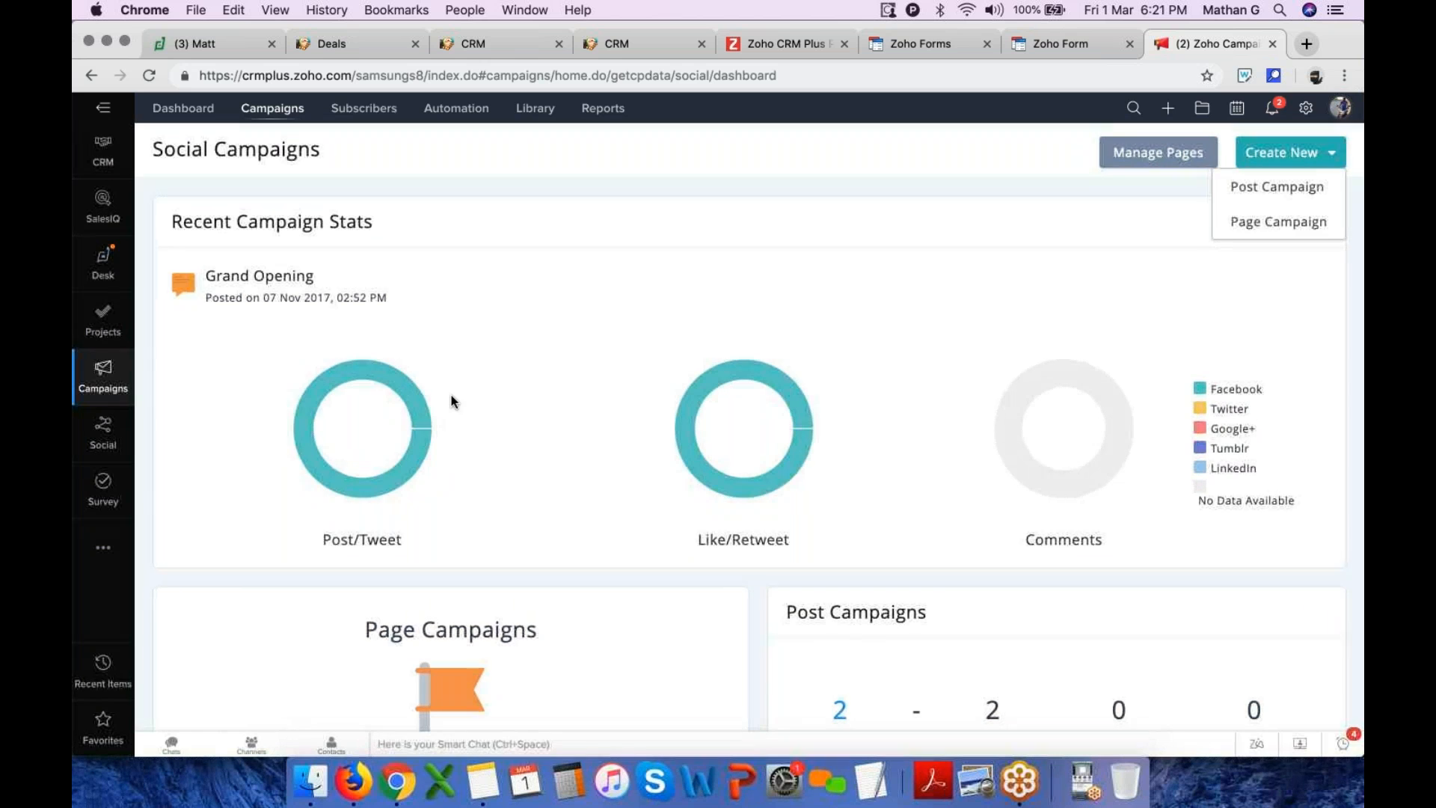
click(1307, 45)
text(social.zoho.com)
key(Return)
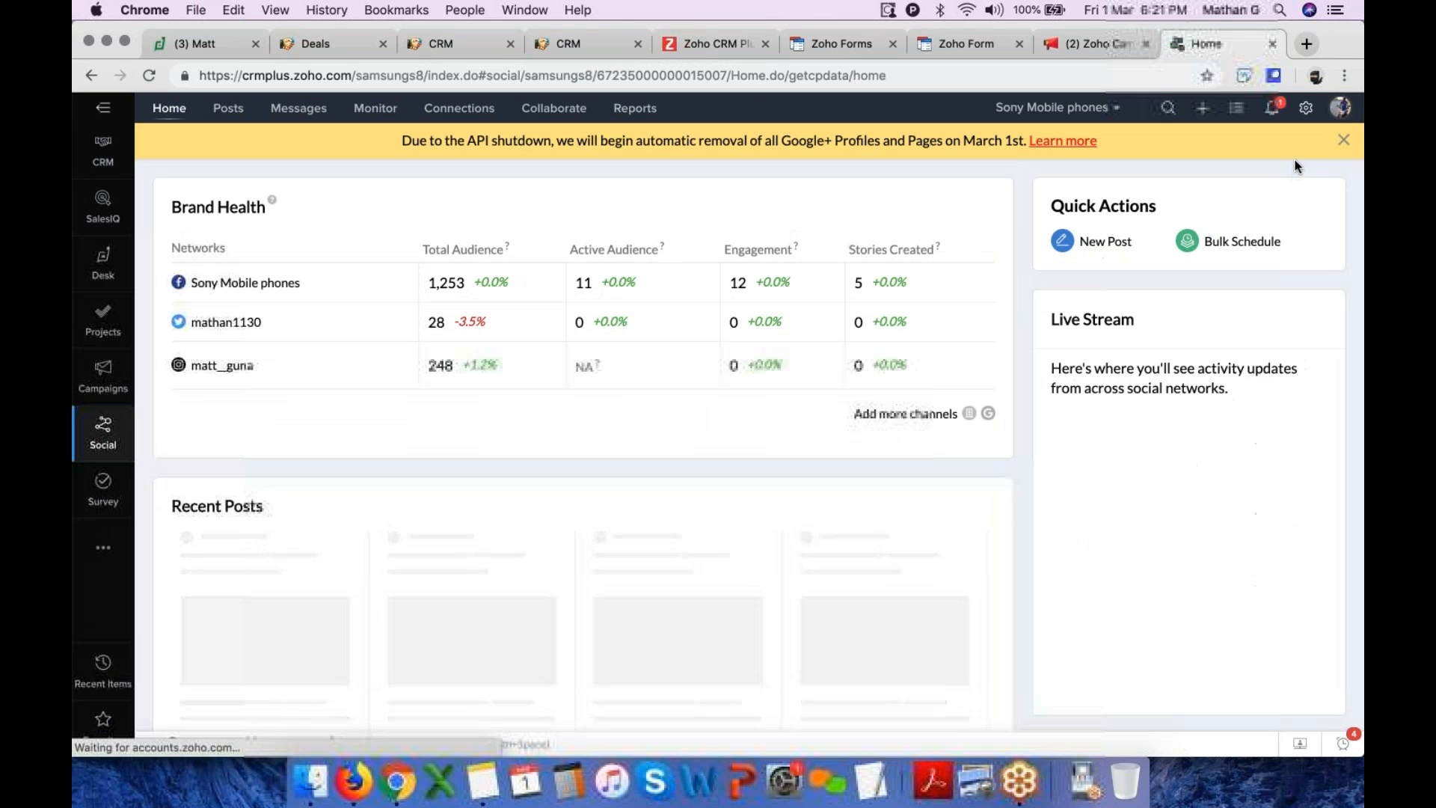
click(1344, 142)
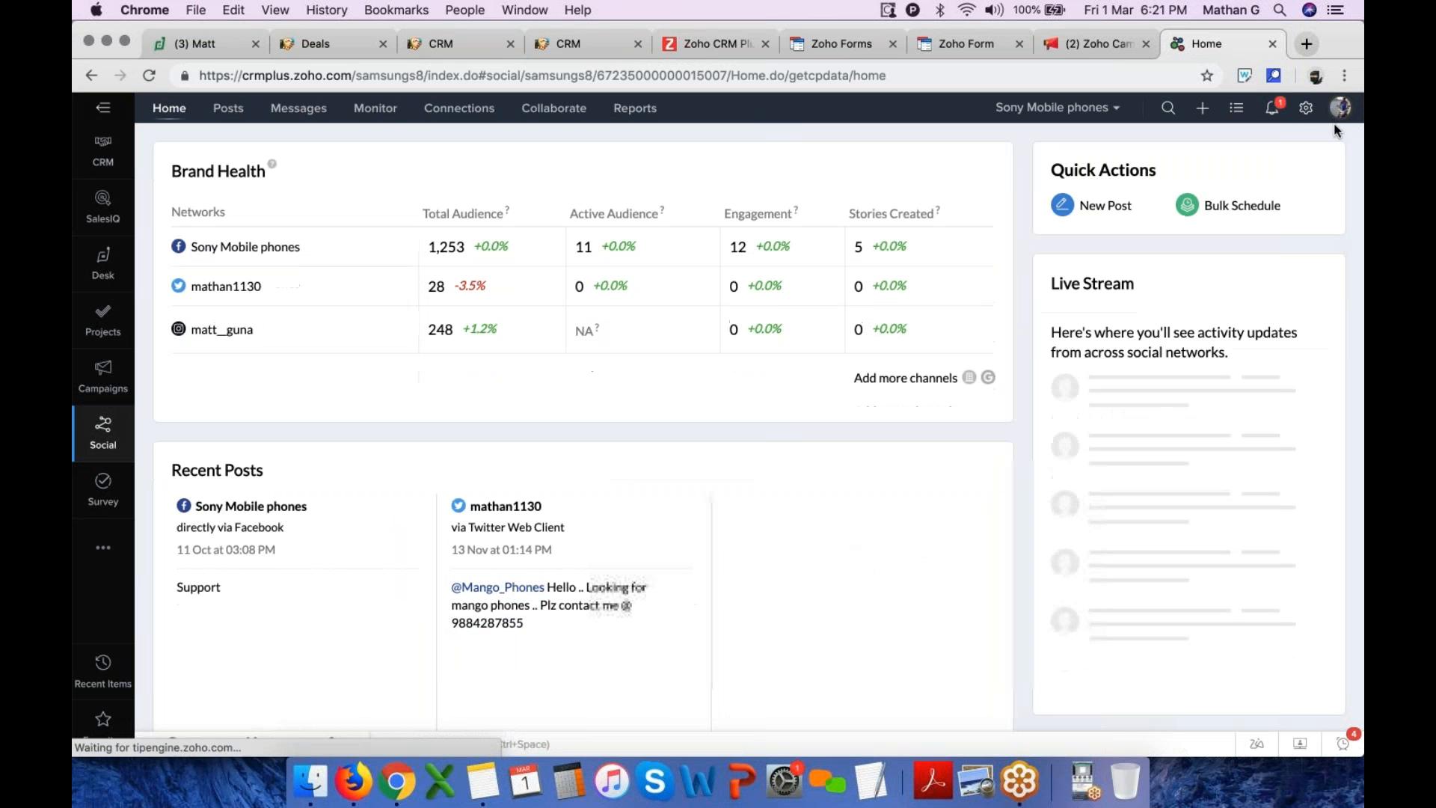
Open the Social brand settings, view the connected social channels, and close setup
click(1306, 108)
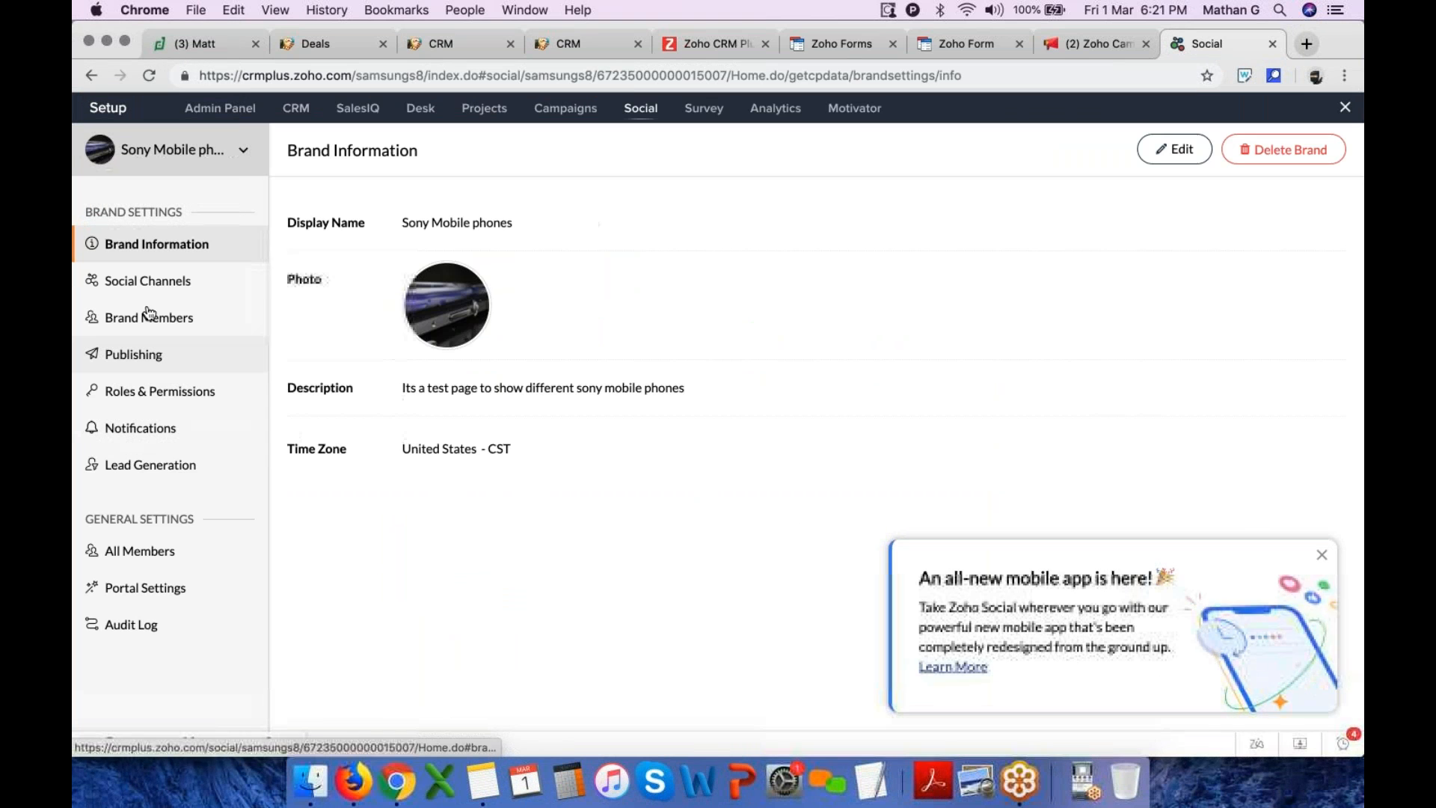
click(163, 284)
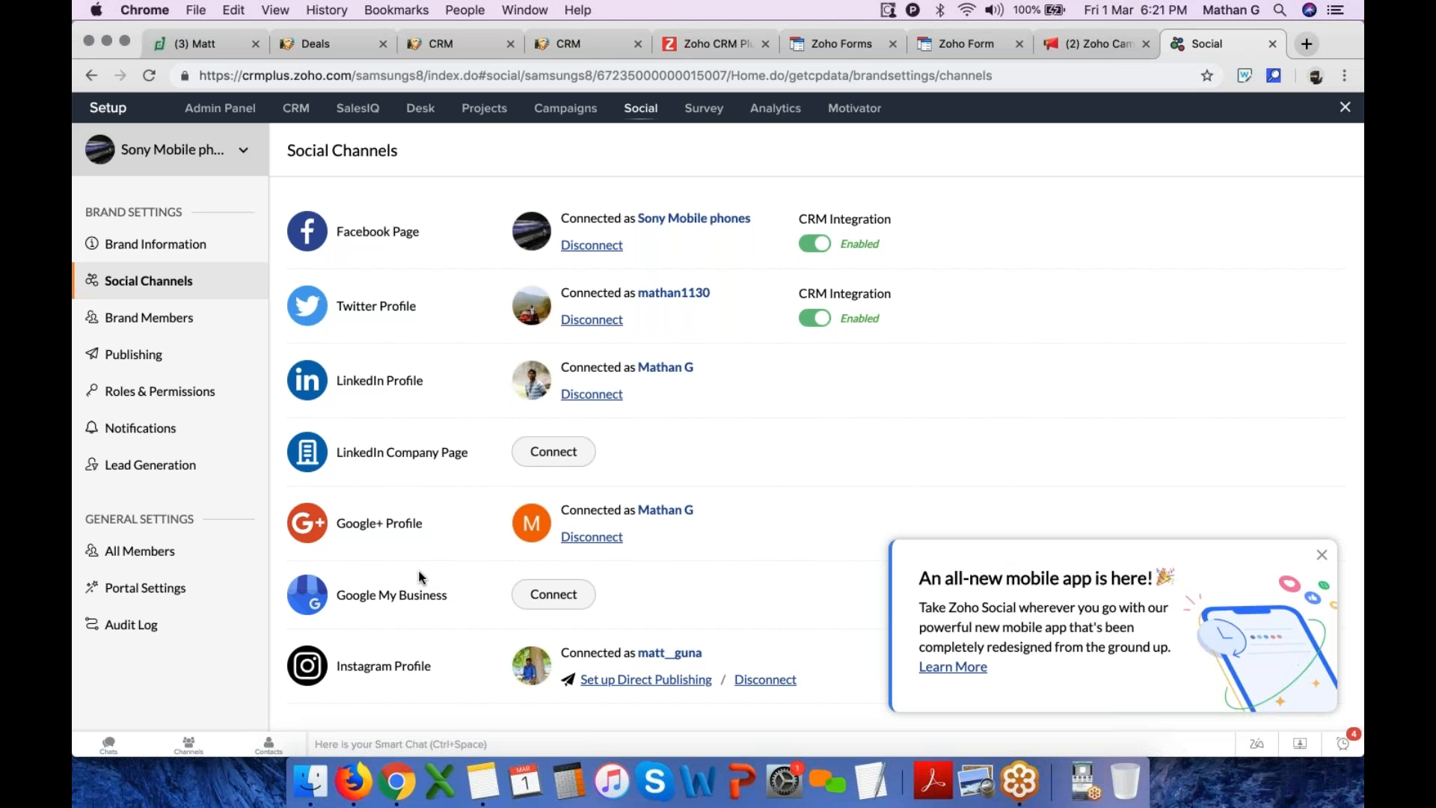
click(1321, 555)
click(1344, 107)
Explore the new post composer's schedule date, weekly repeat and queue options, then close it without posting
click(1203, 108)
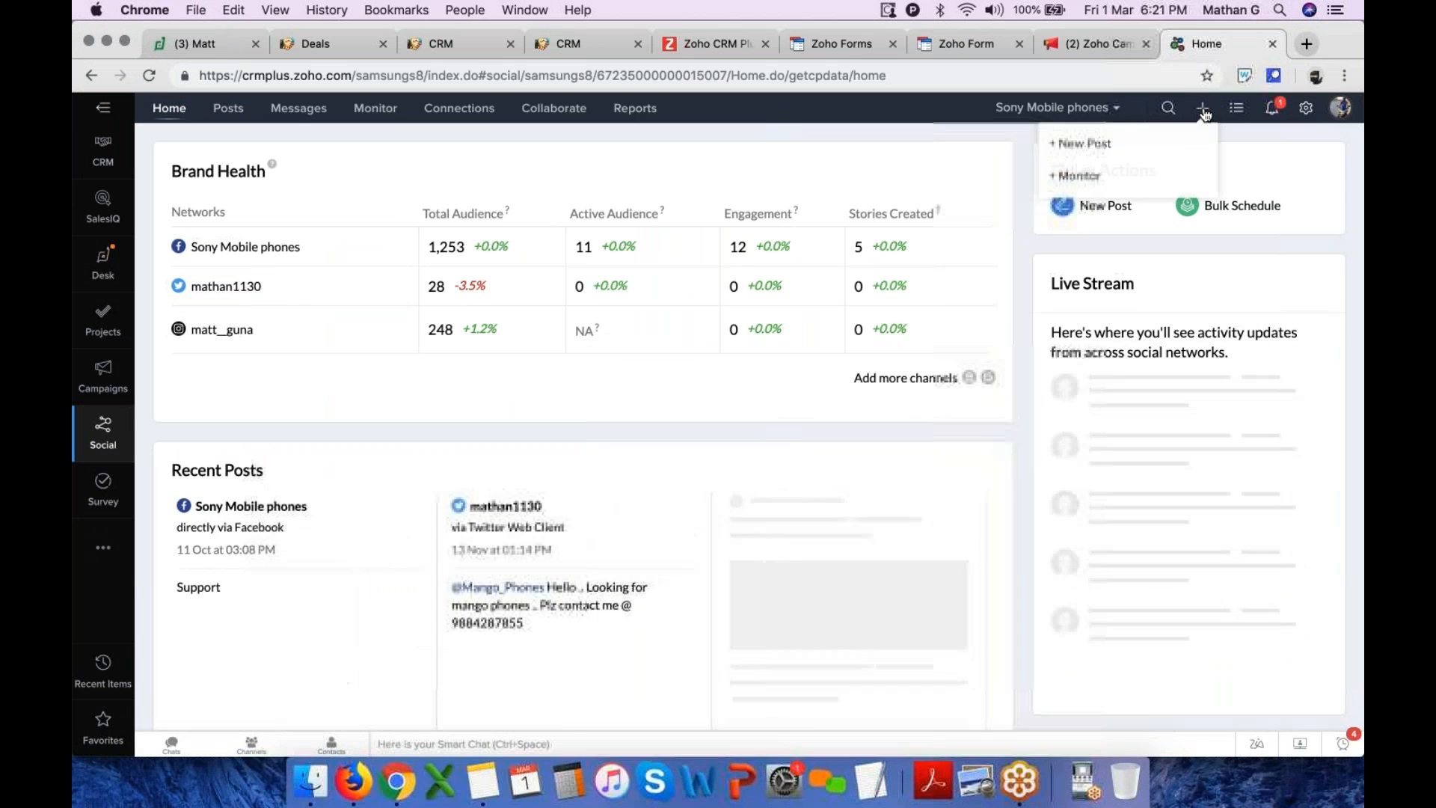
click(1101, 140)
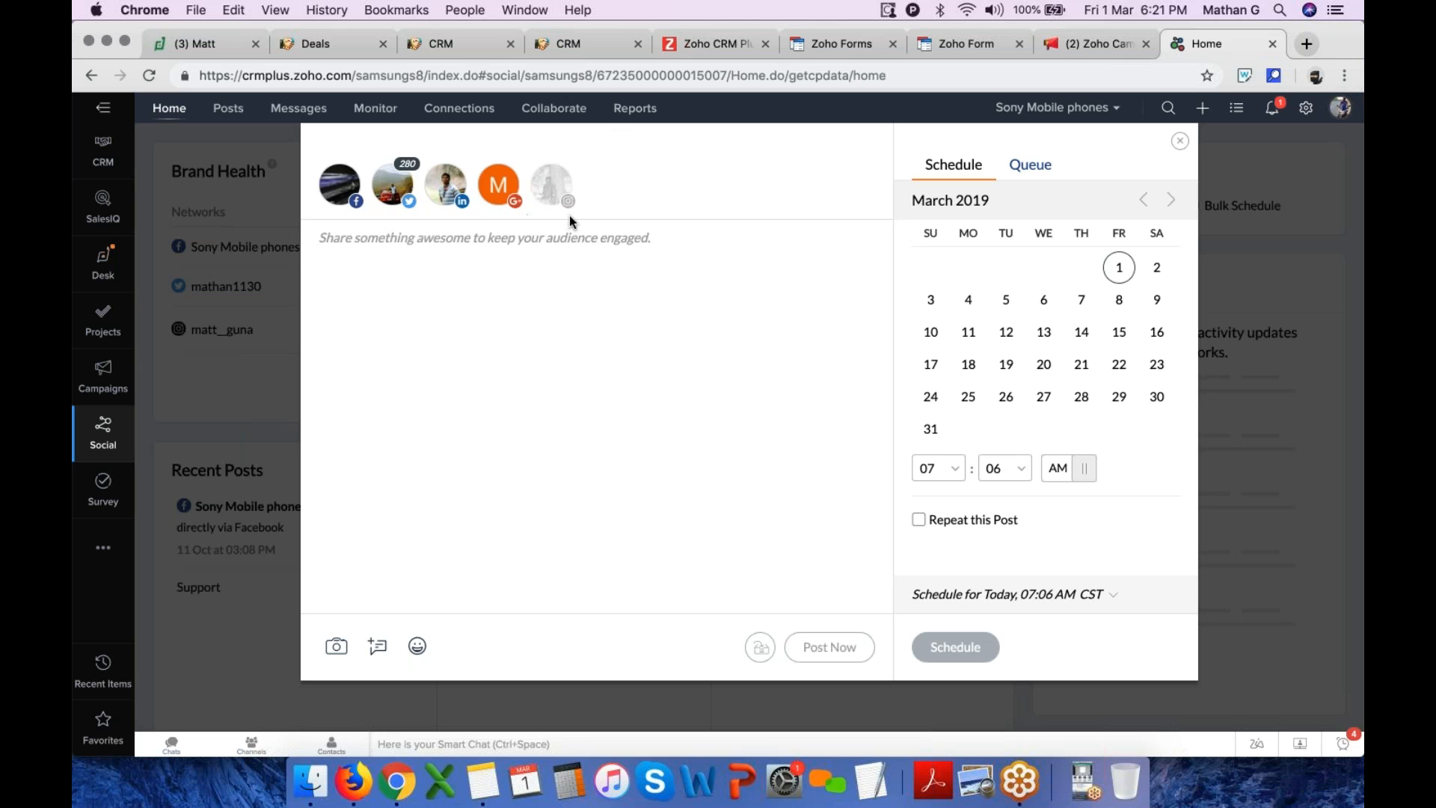
click(1119, 299)
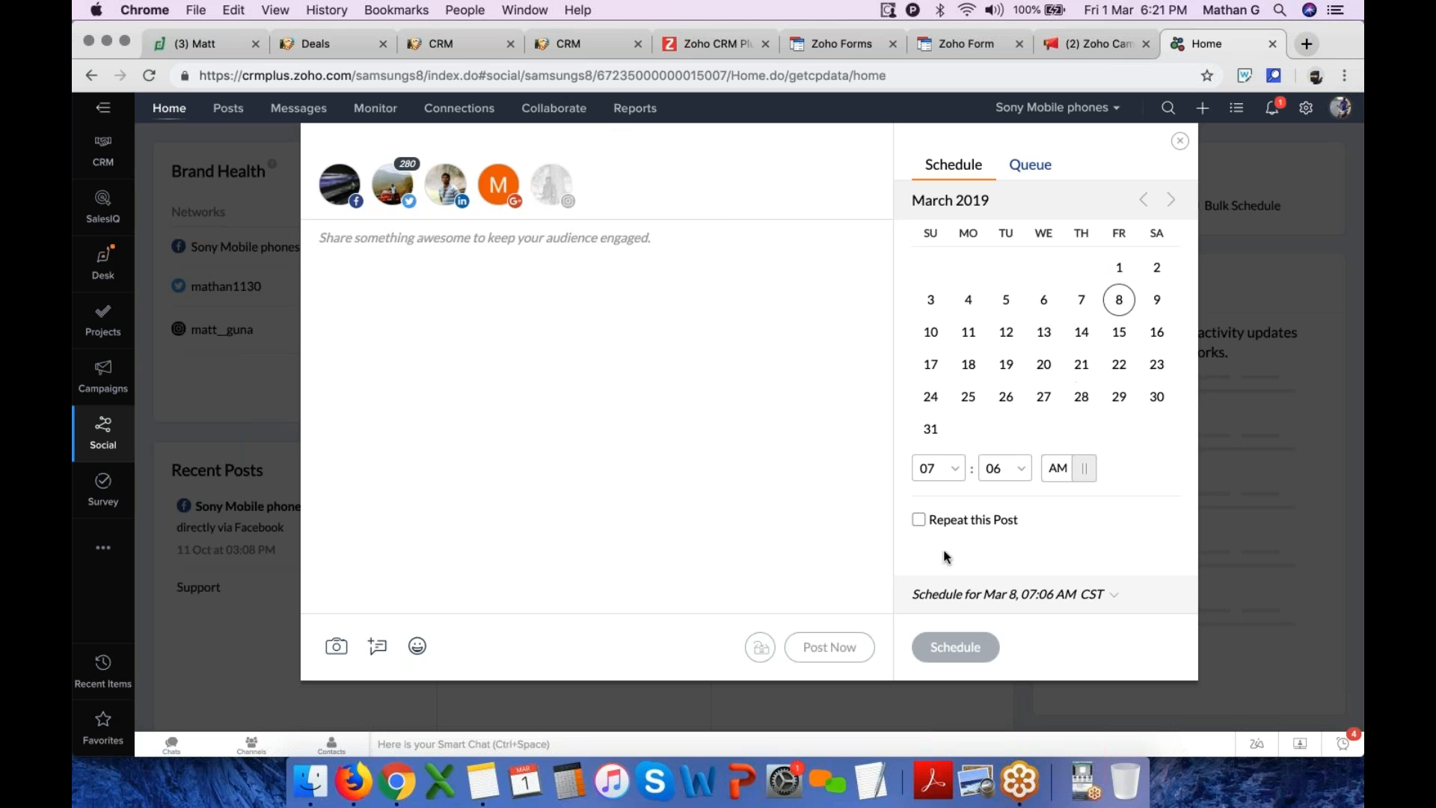
click(959, 524)
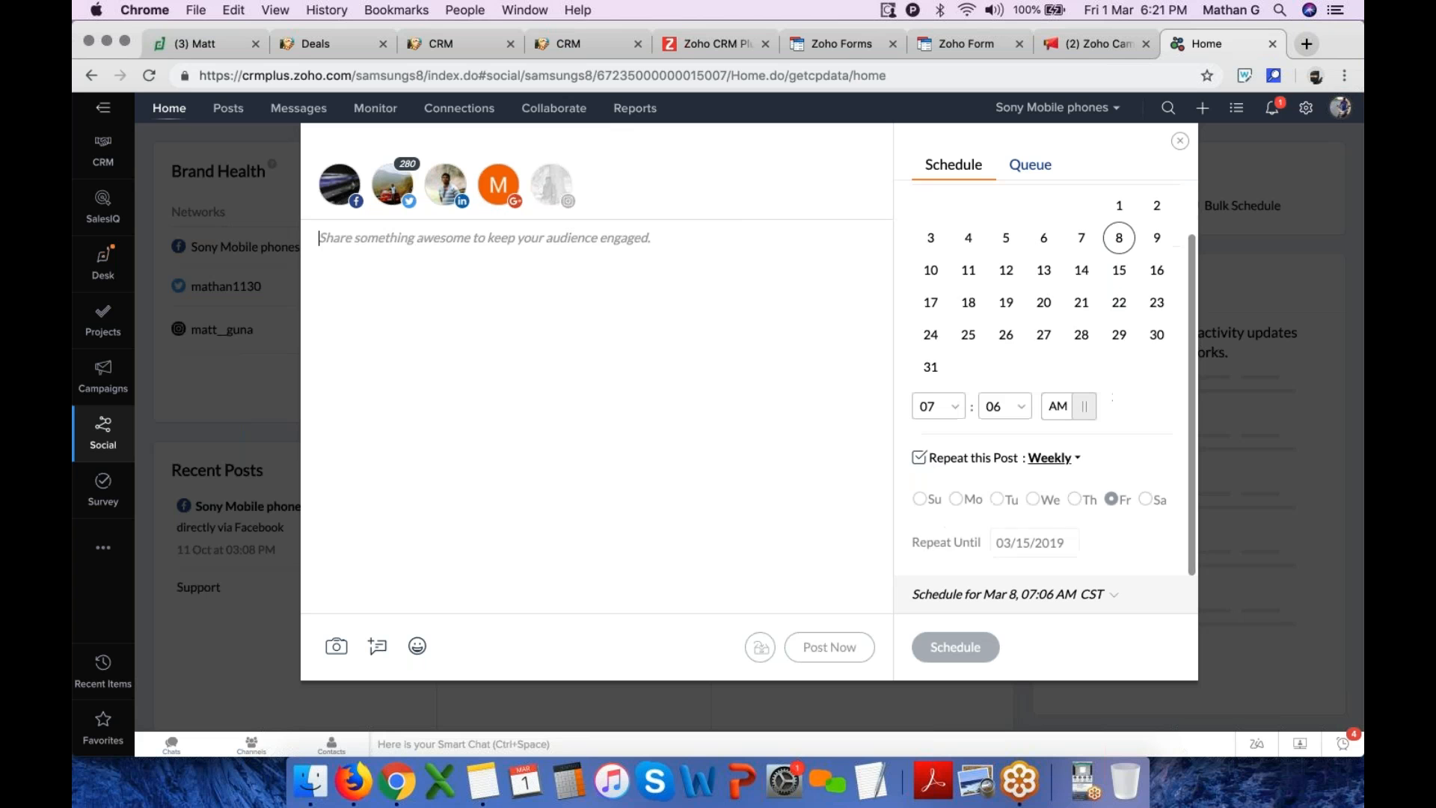
click(941, 453)
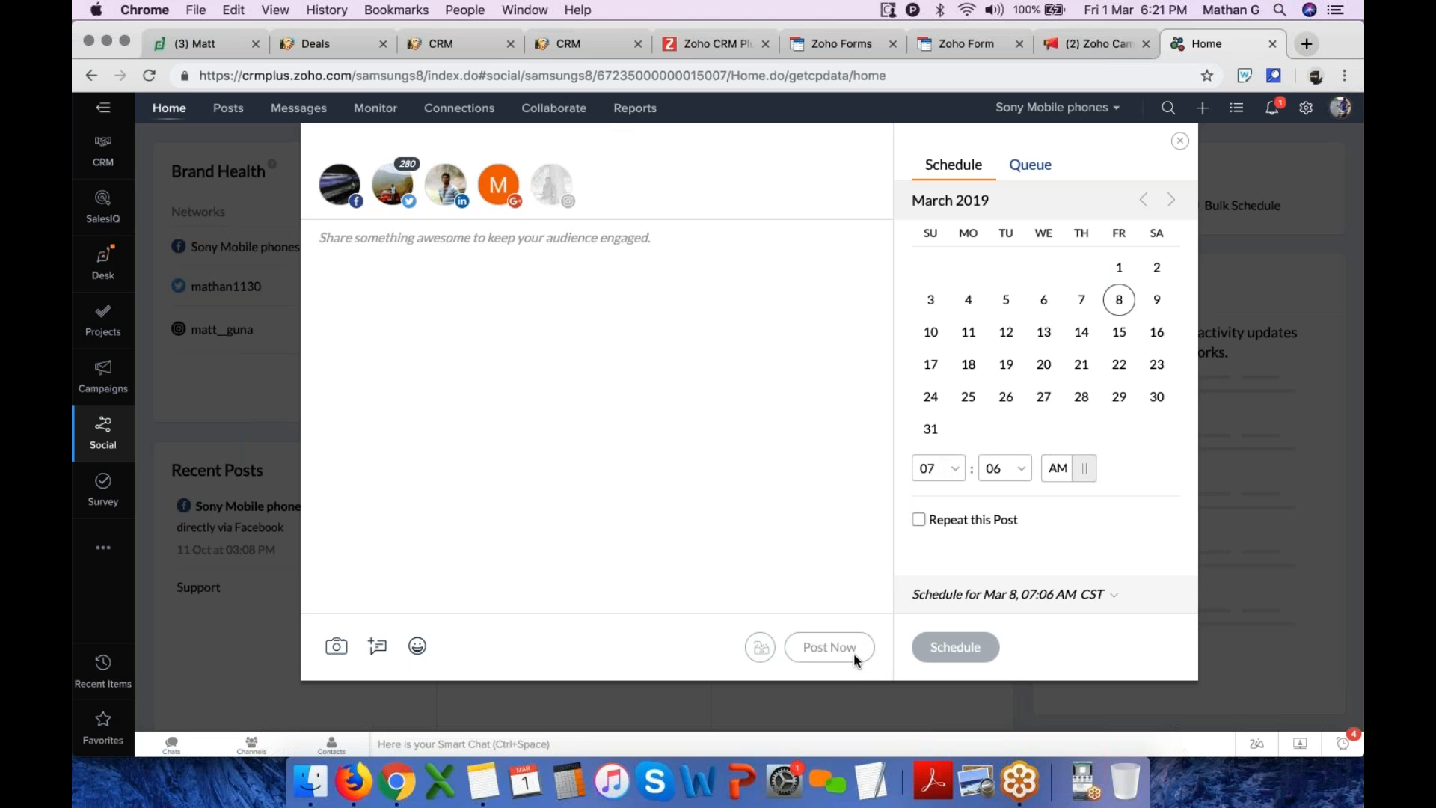
click(1027, 166)
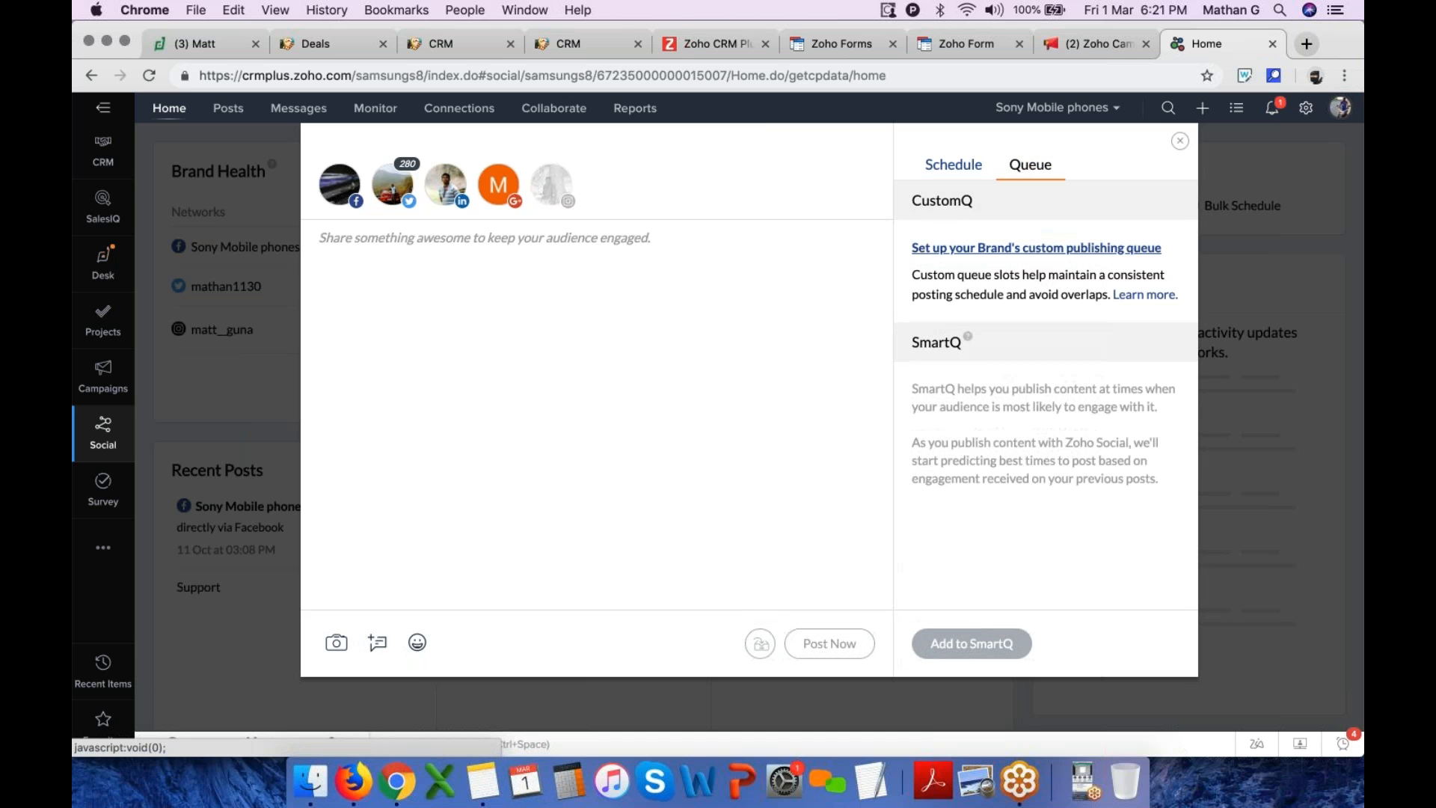
click(1181, 142)
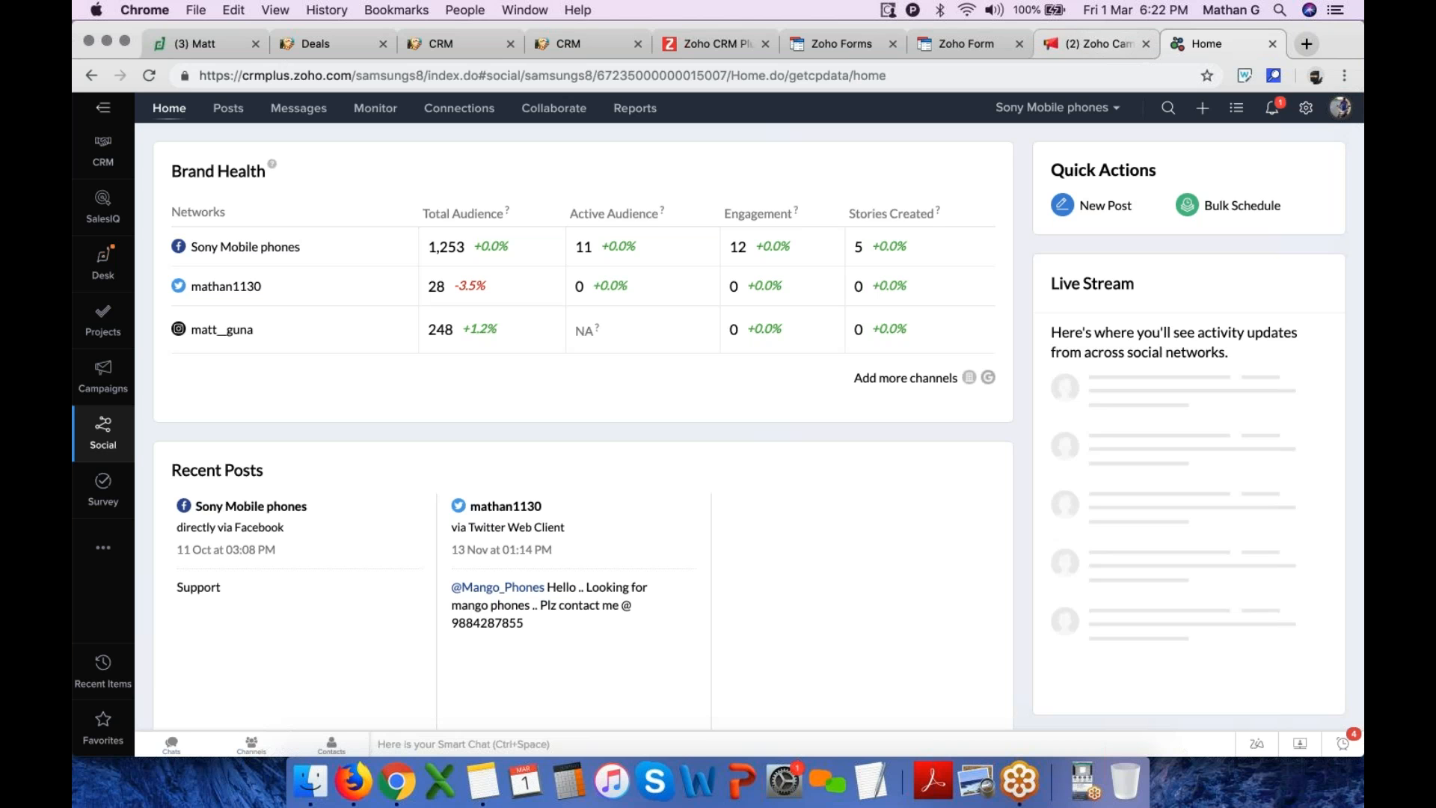
Switch to the Desk tab, open setup to view the Email channel's support email addresses, and close setup
click(209, 47)
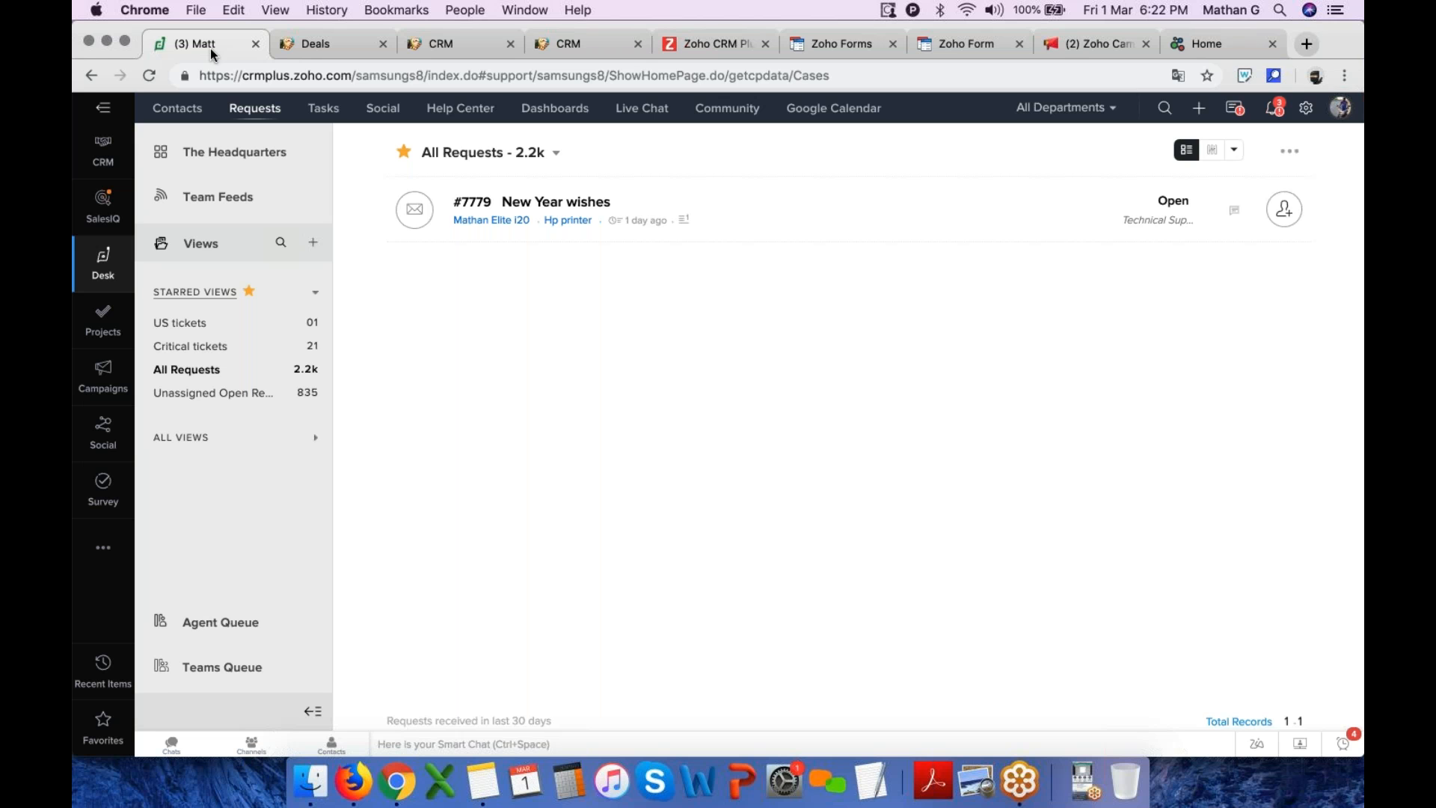
click(1307, 109)
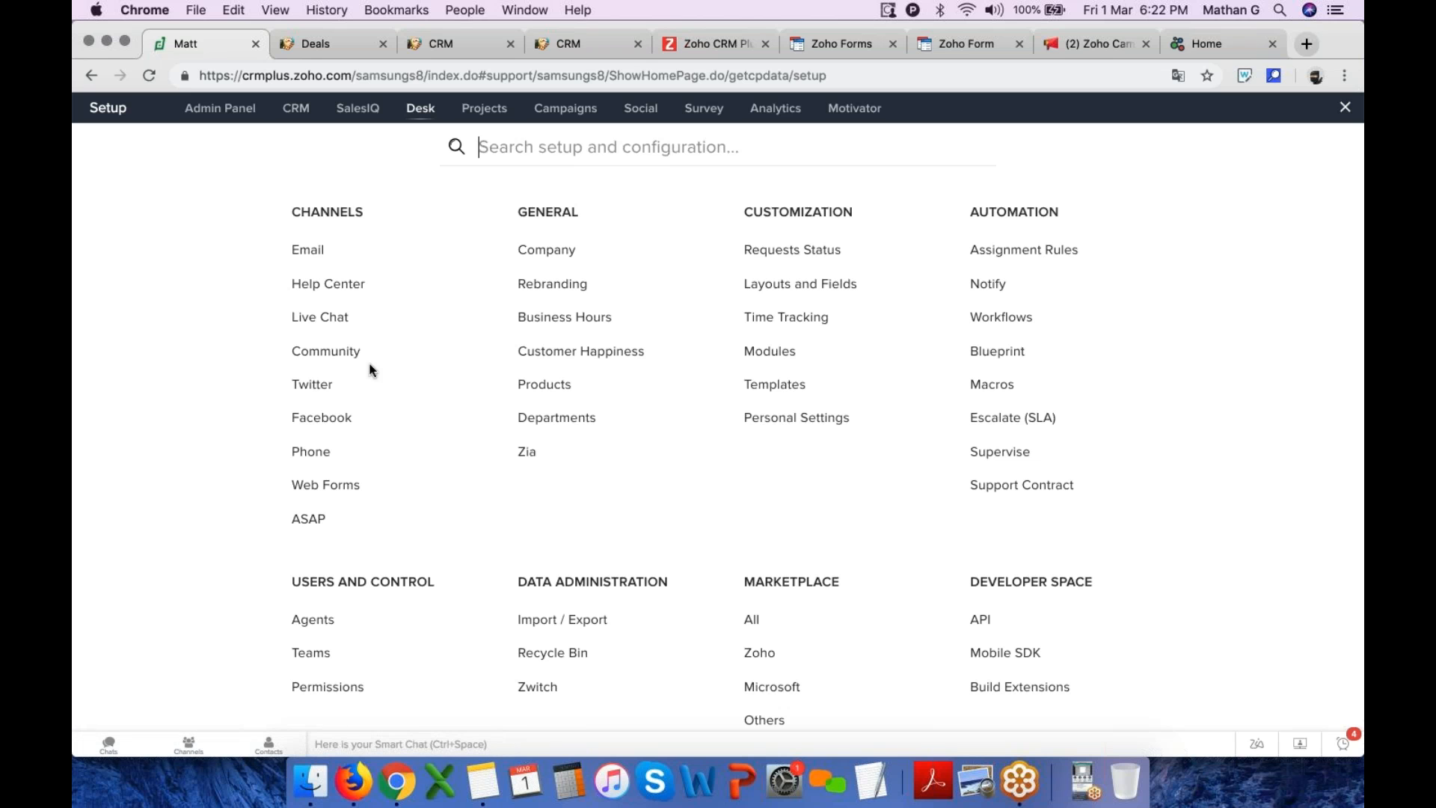
drag(269, 217, 397, 218)
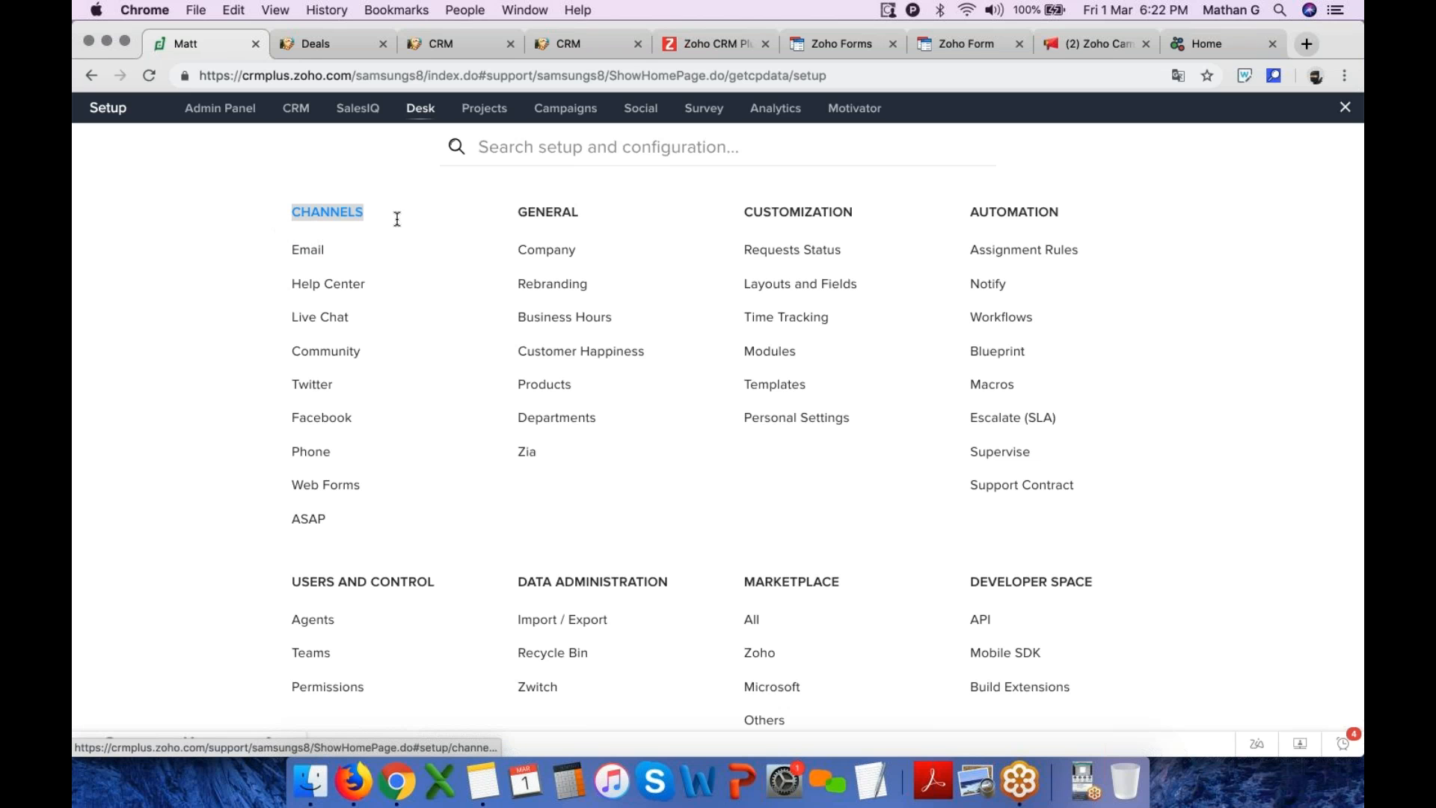
click(314, 253)
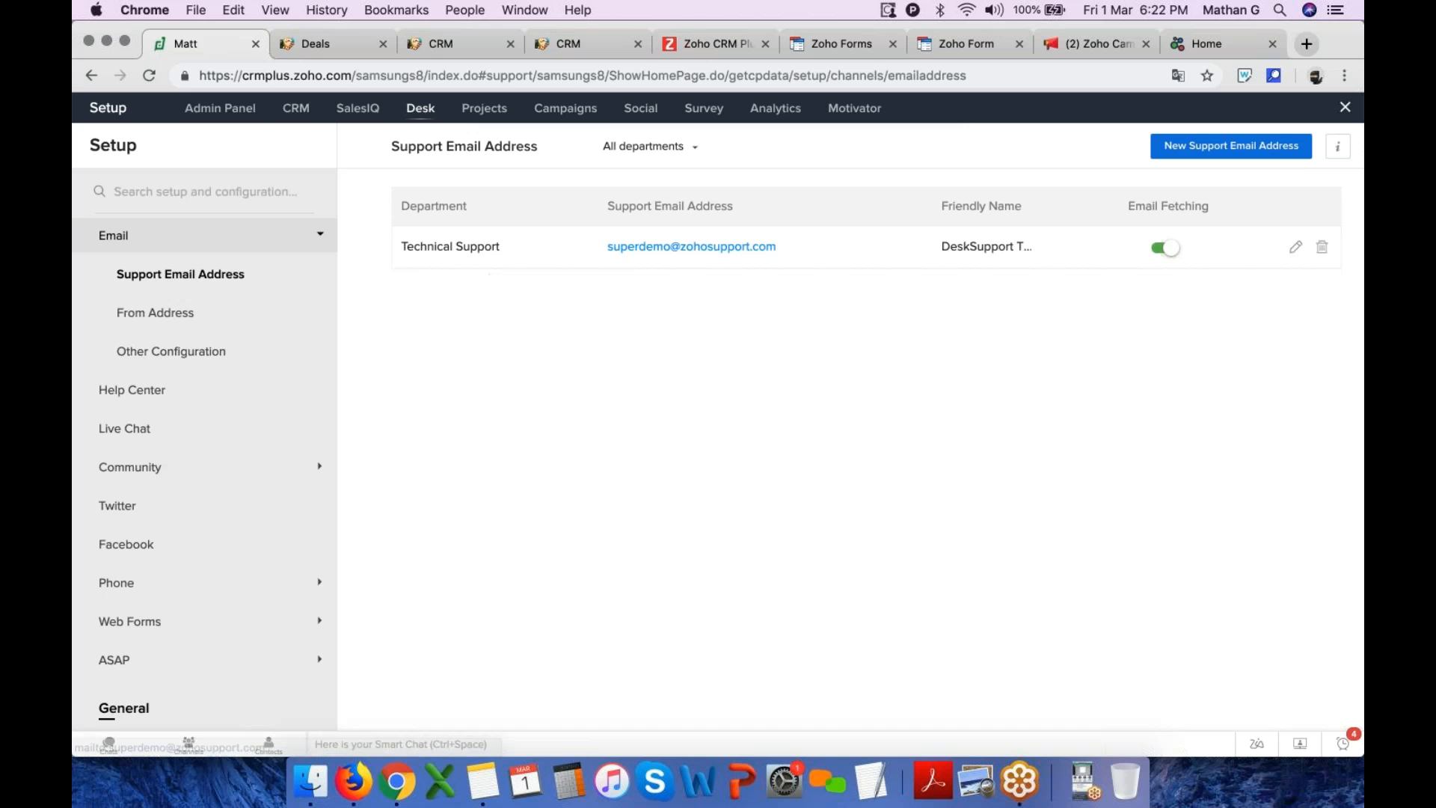
click(1346, 109)
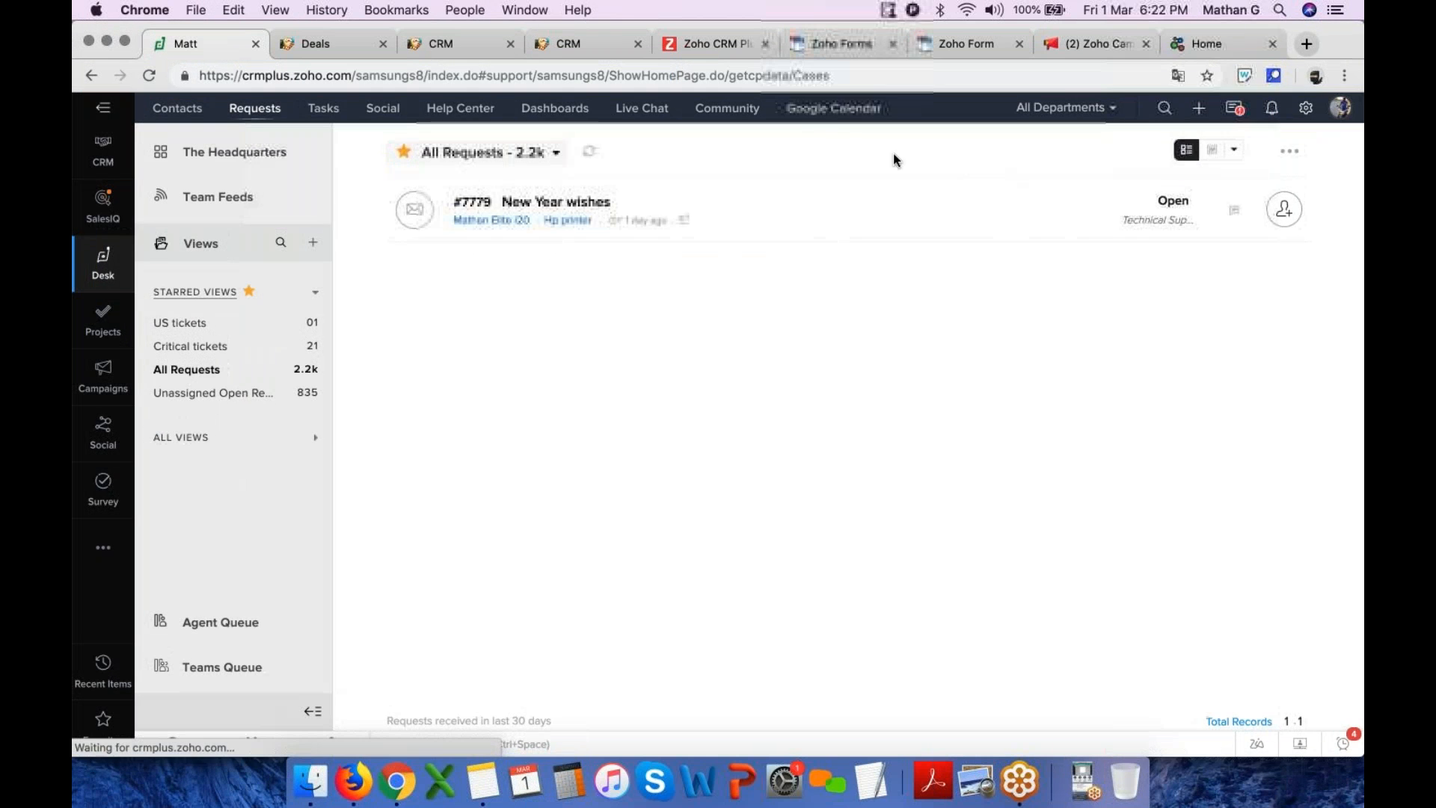
Switch the Desk department filter to Accounts
click(1068, 108)
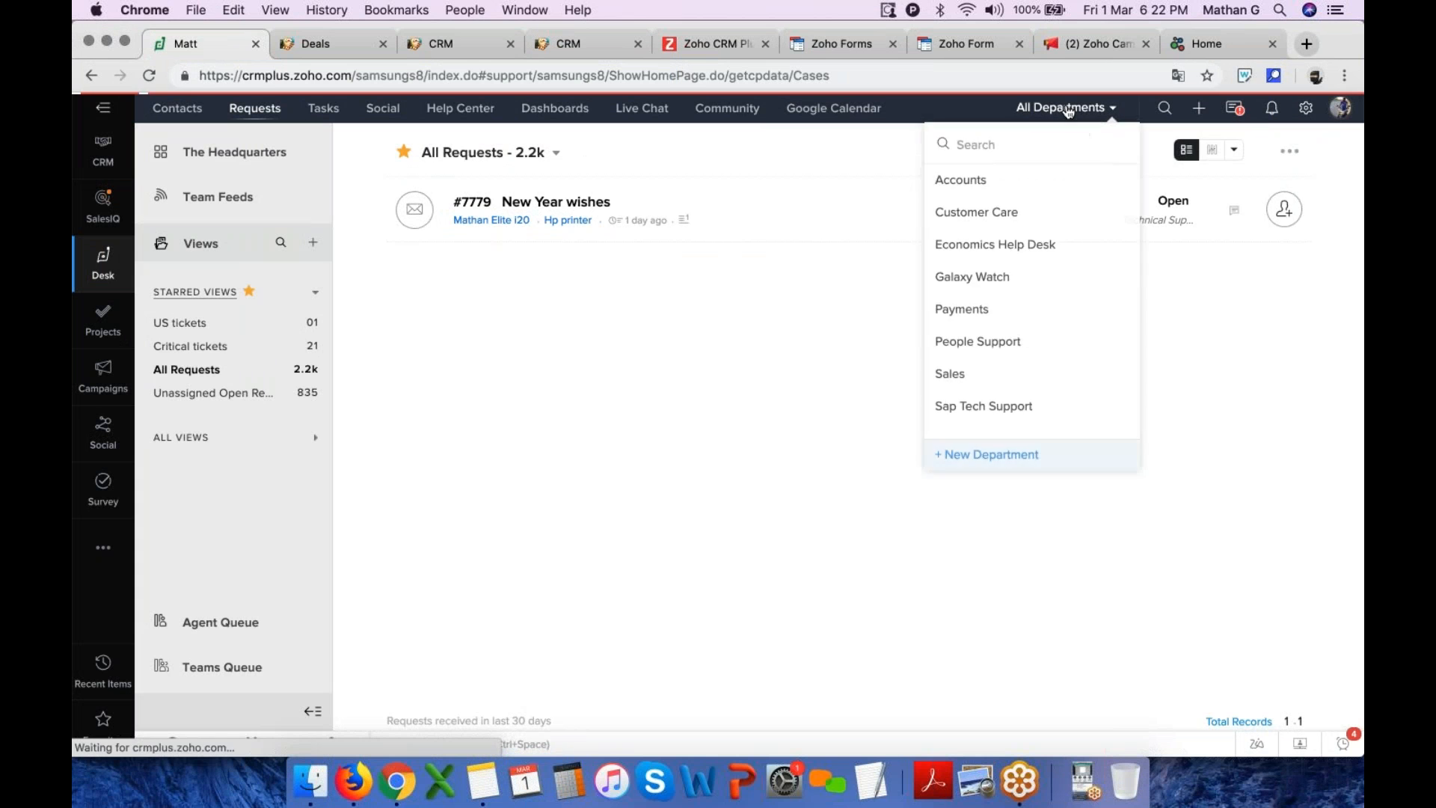
click(991, 187)
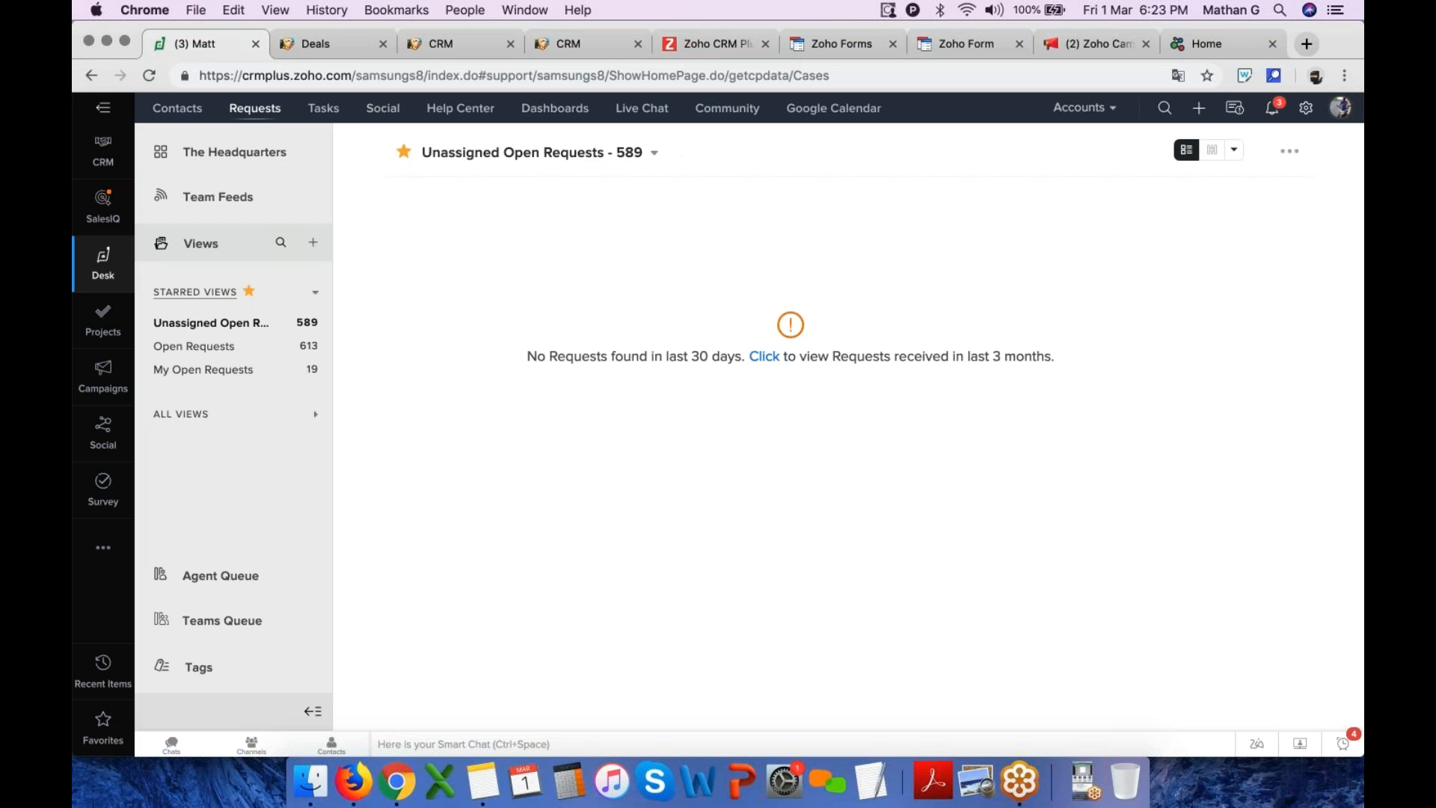
Switch to the CRM tab, cancel the Stage-Probability Mapping dialog and leave setup
click(481, 53)
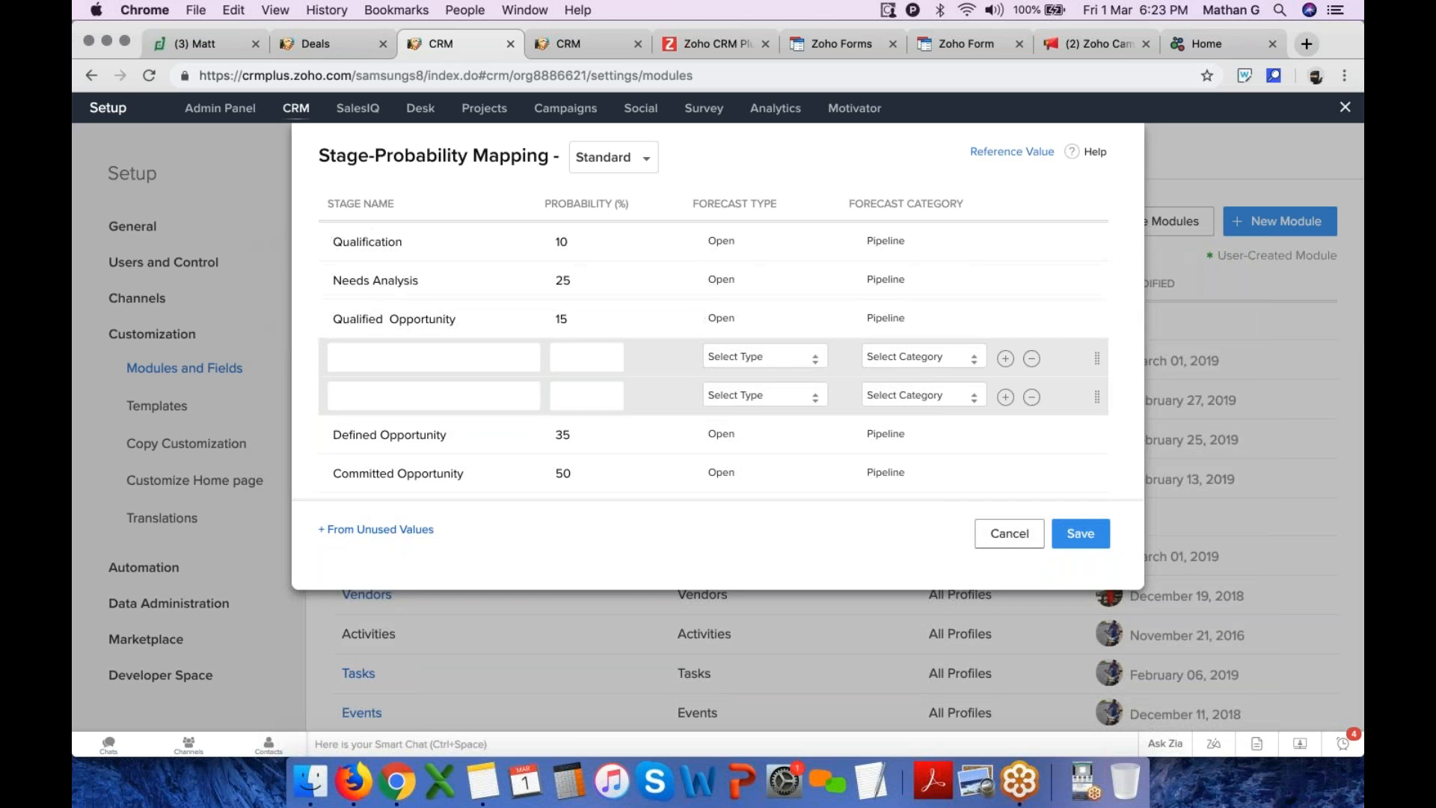
click(1033, 534)
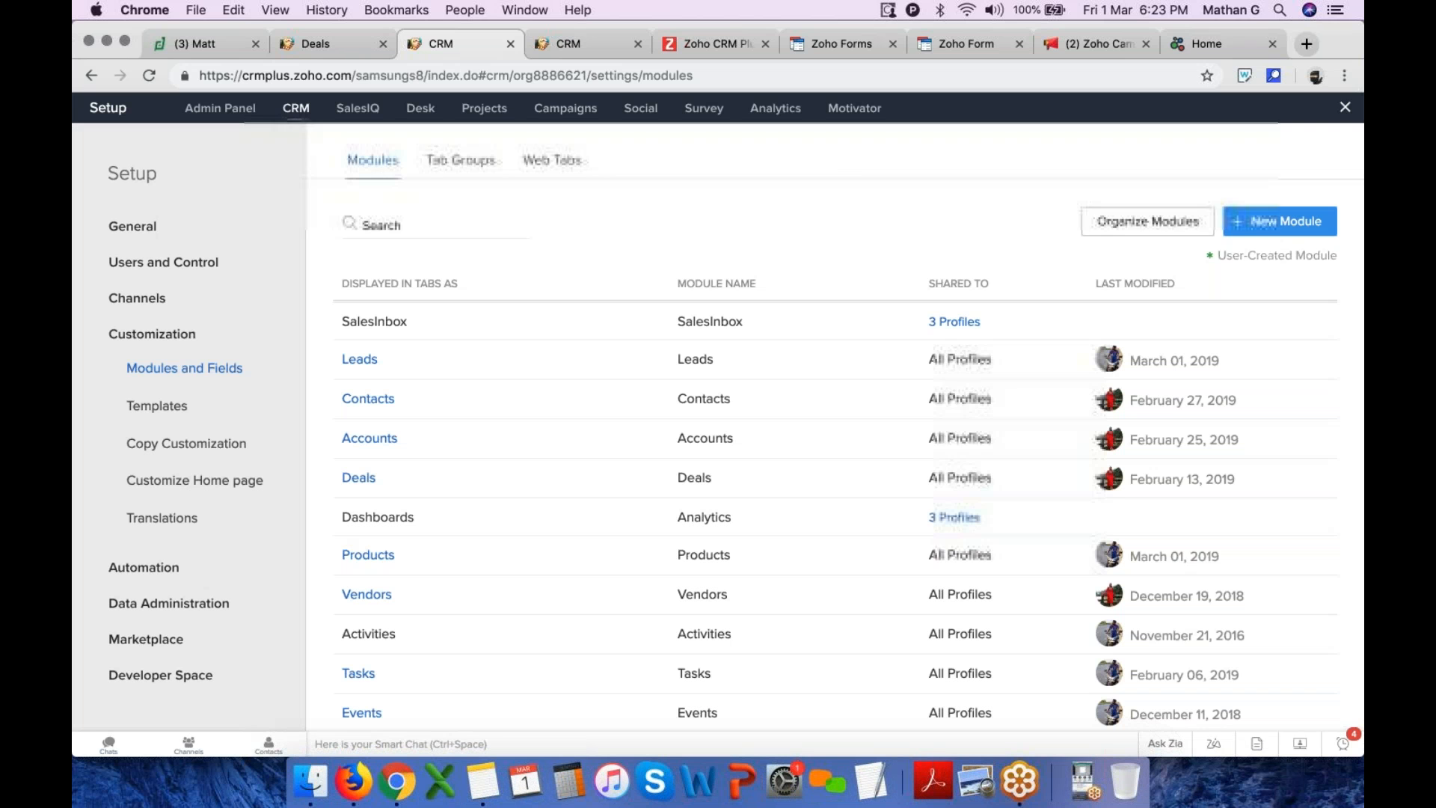
click(1345, 107)
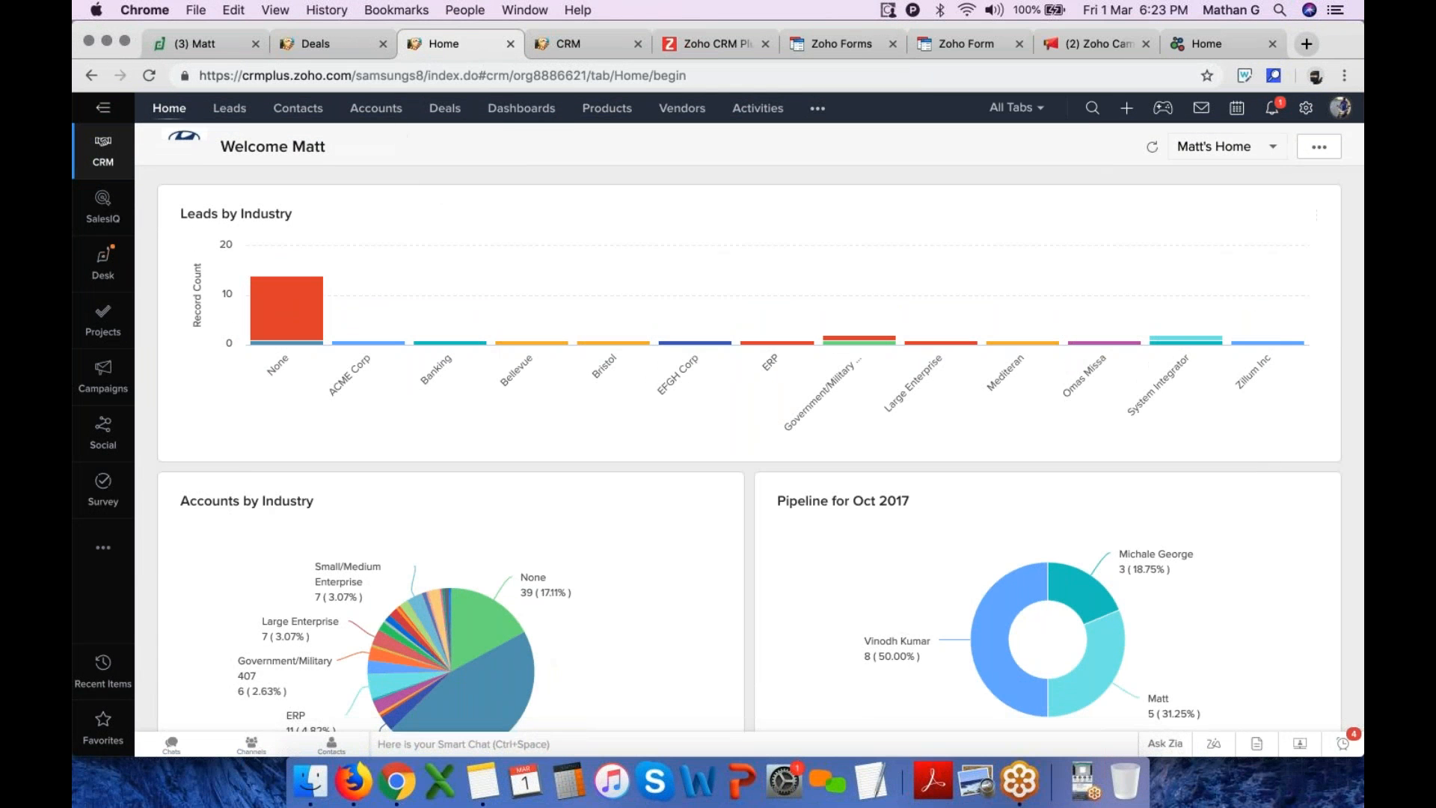
Open Contacts and filter the list to names starting with M
click(303, 110)
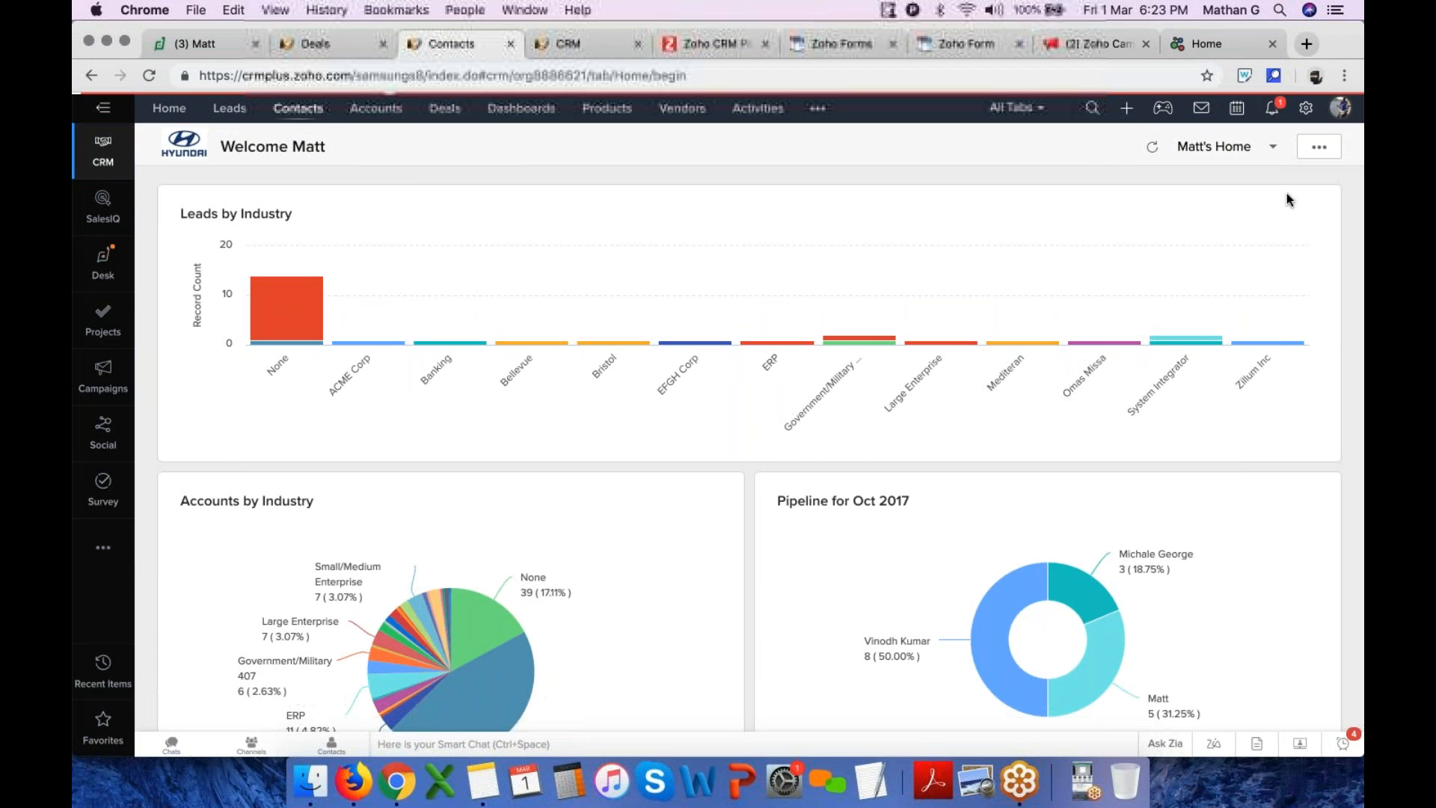
click(1344, 153)
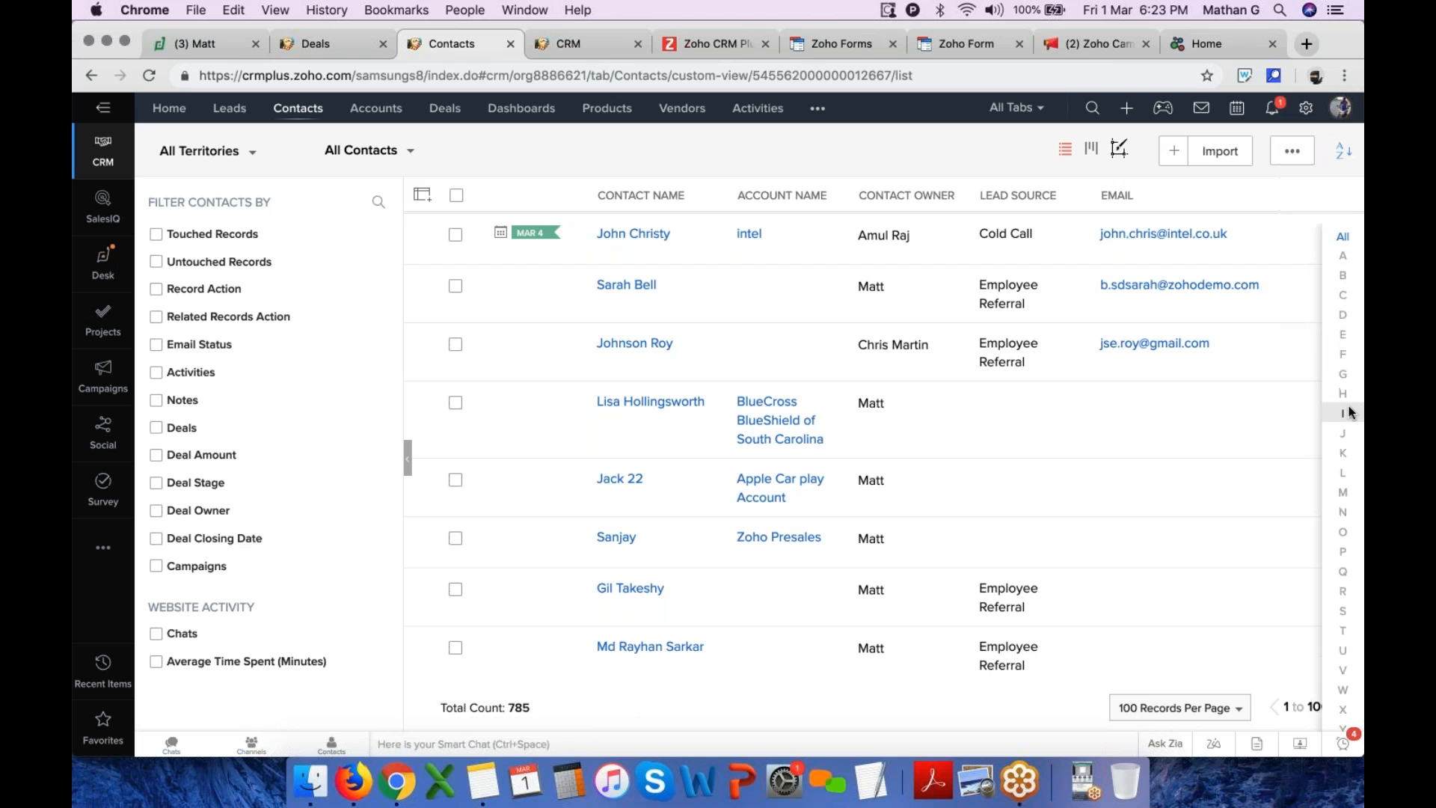
click(1344, 492)
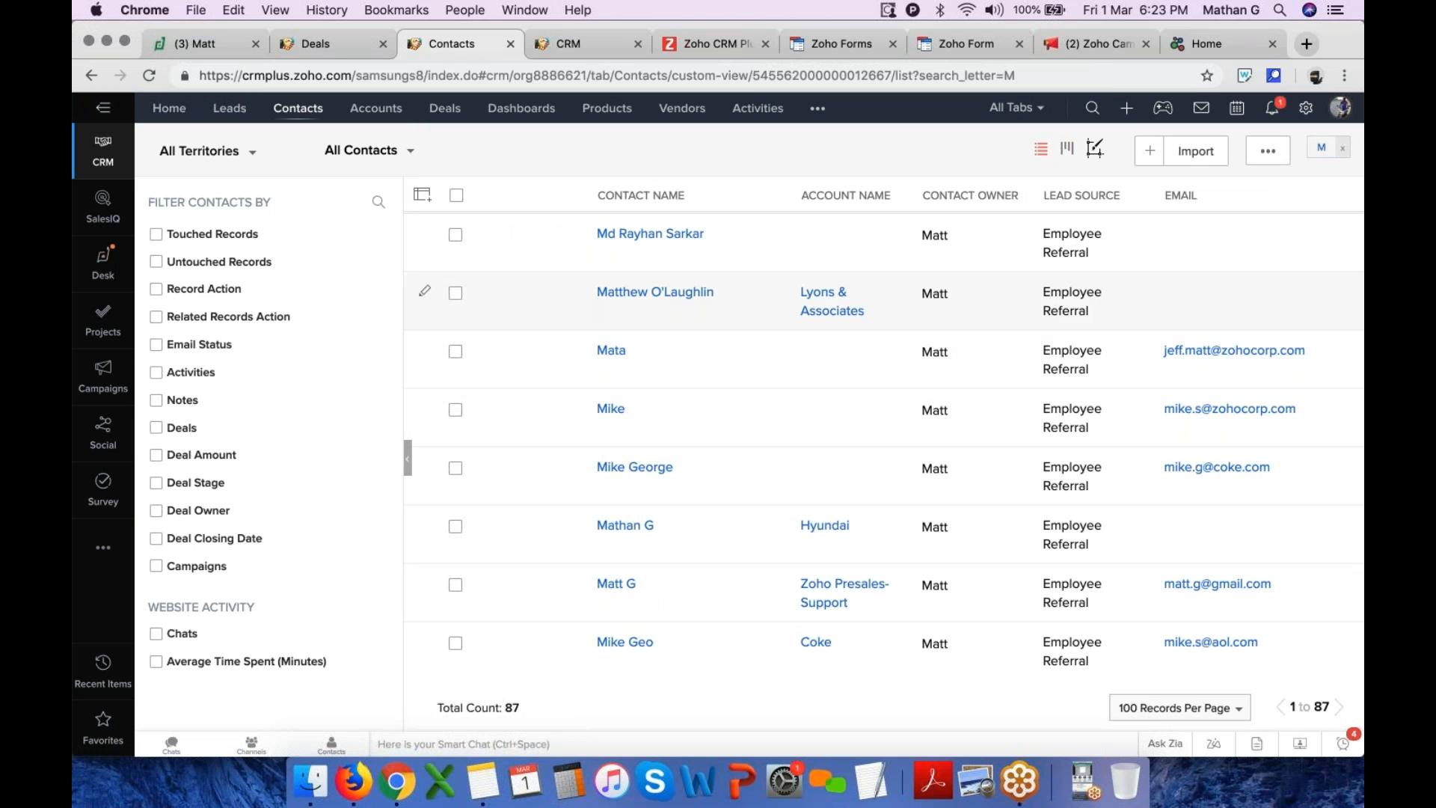
scroll(707, 430, down, 2)
scroll(707, 428, down, 3)
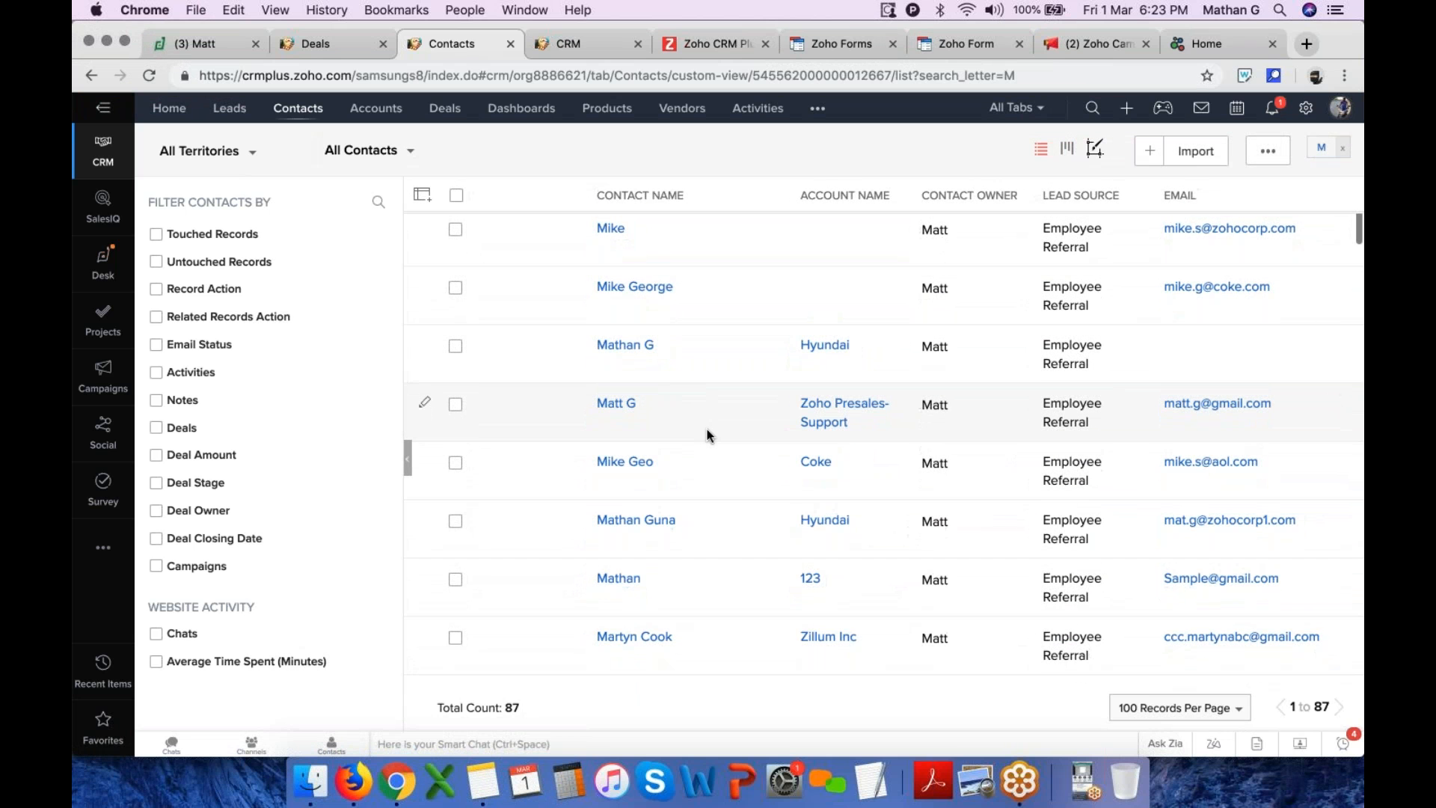
scroll(707, 429, up, 1)
scroll(707, 429, up, 3)
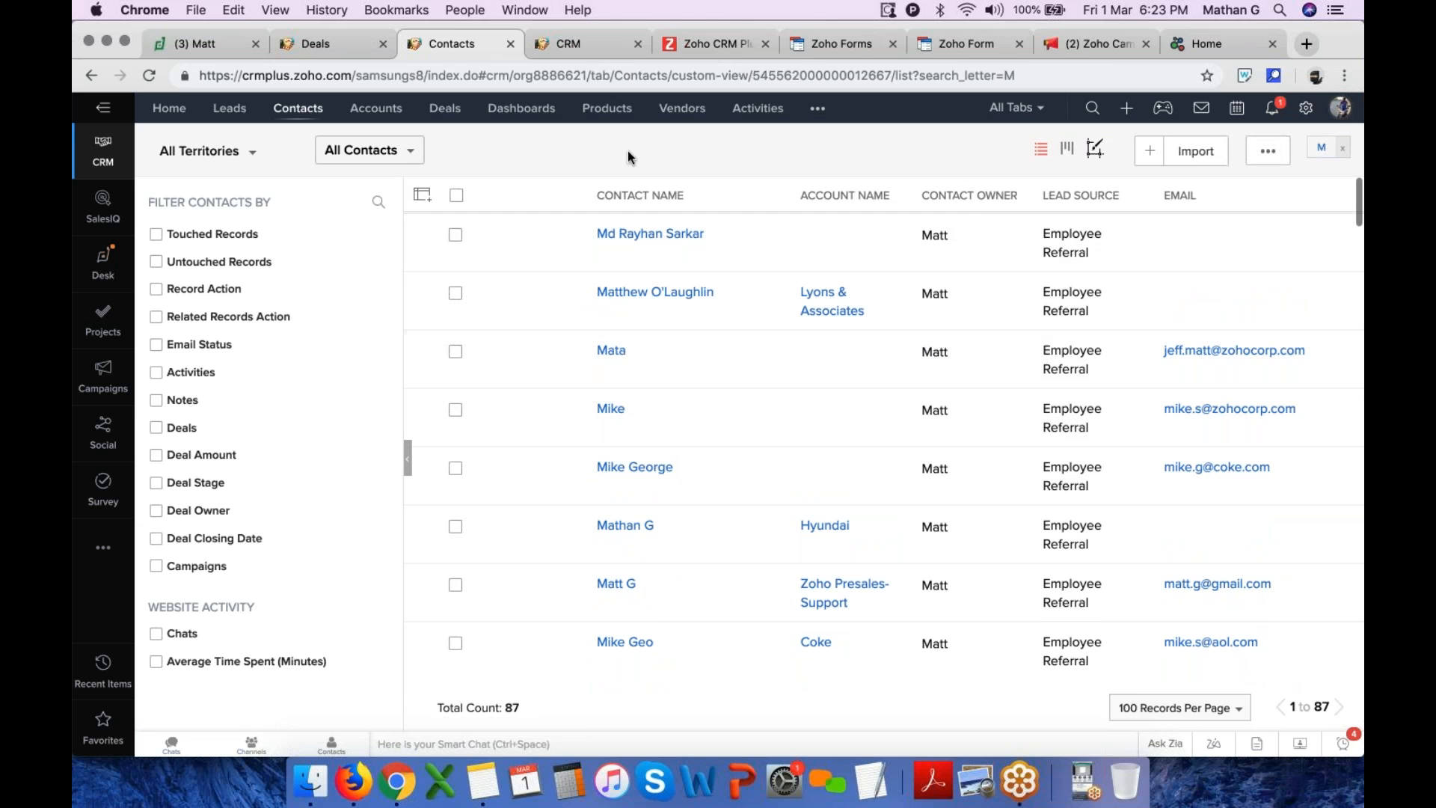
Search the CRM for the contact's e-mail address
click(1093, 108)
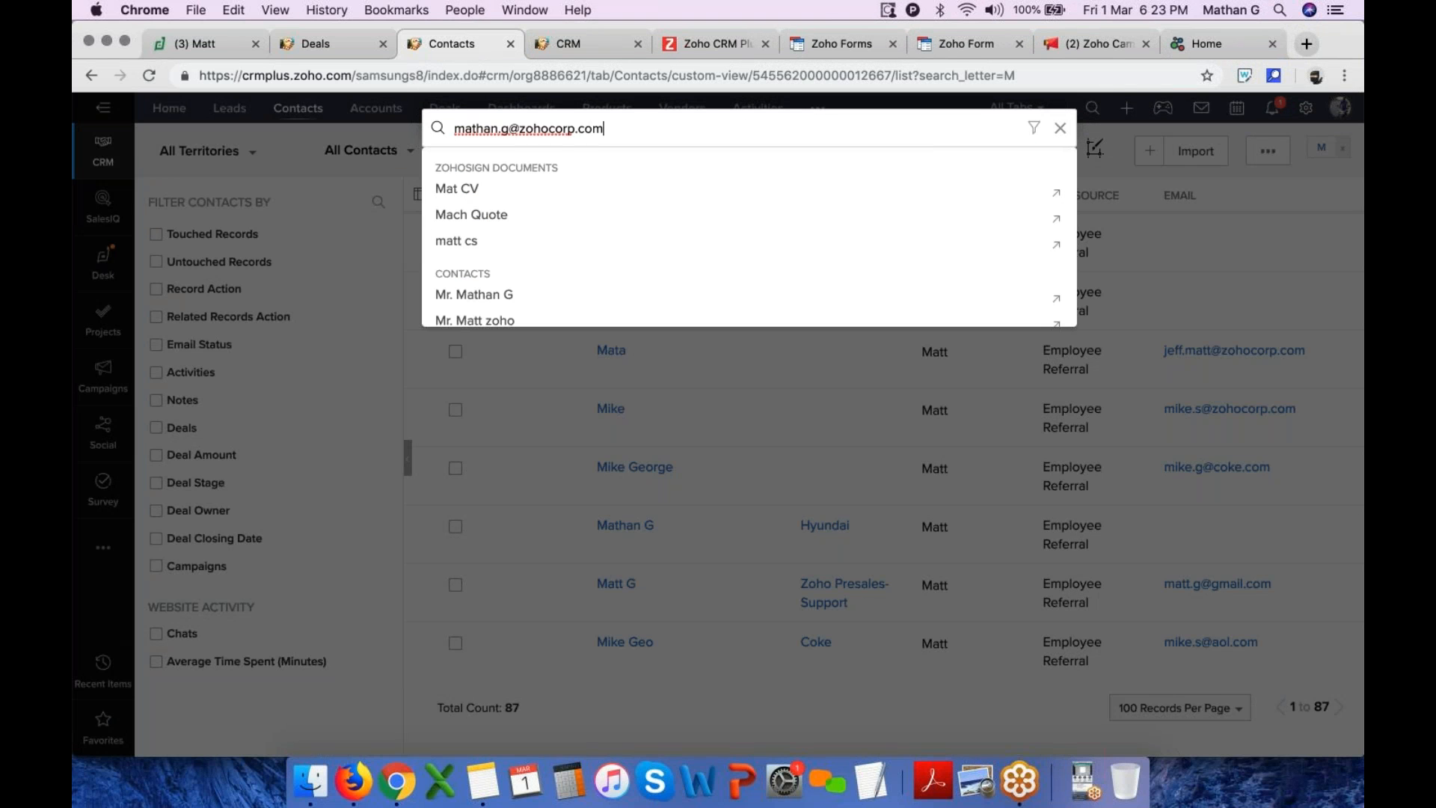
key(Return)
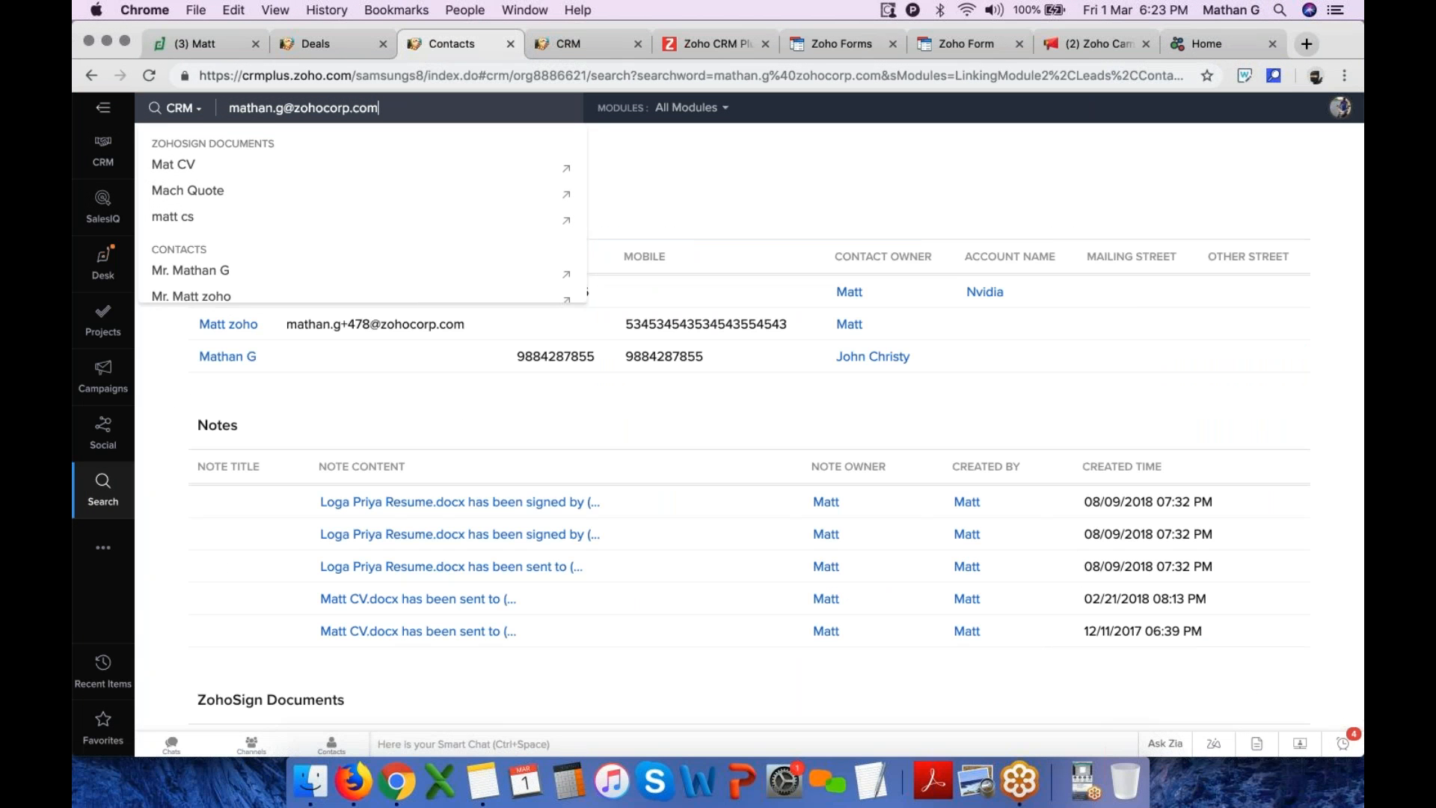
Open the first matching contact's record from the search results
click(747, 419)
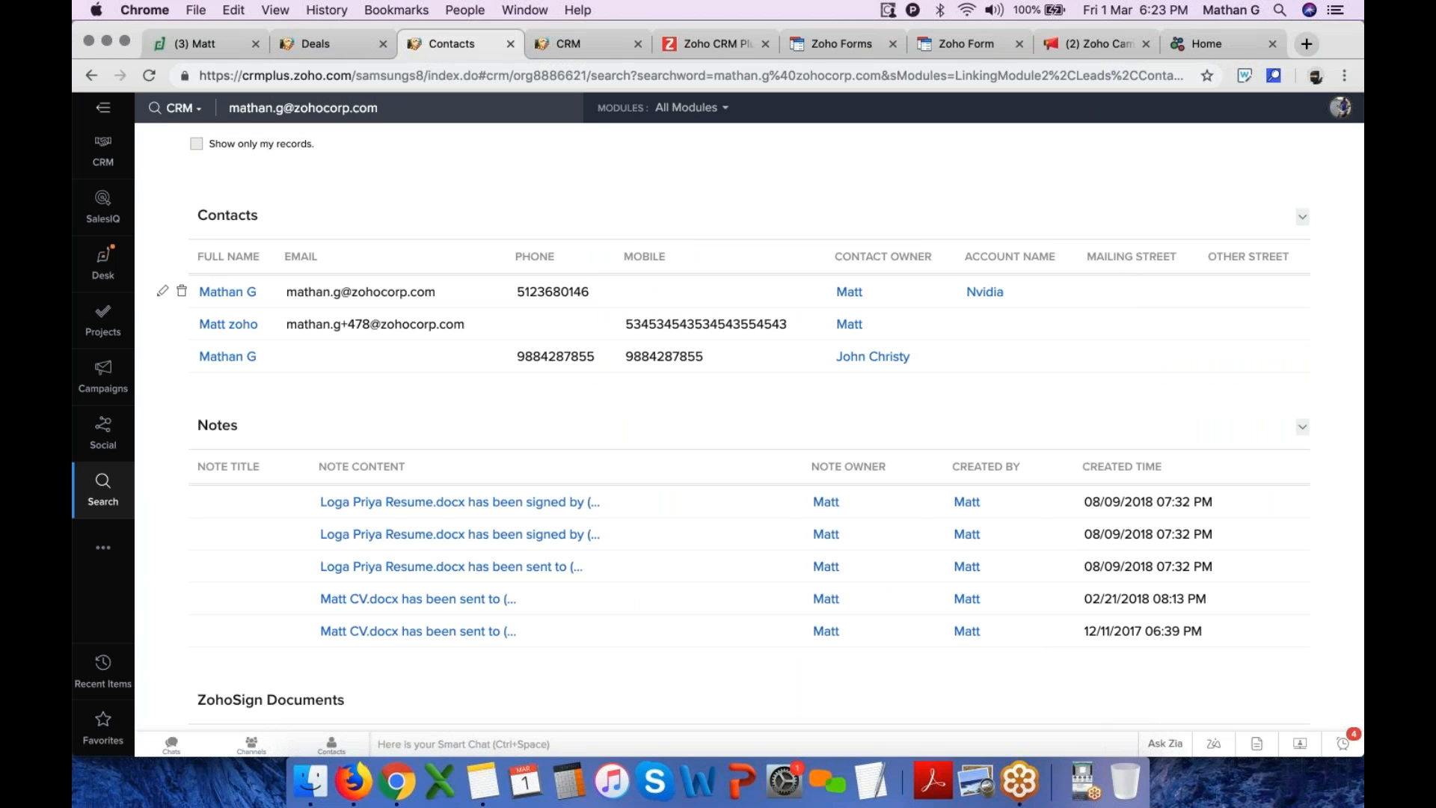
click(220, 297)
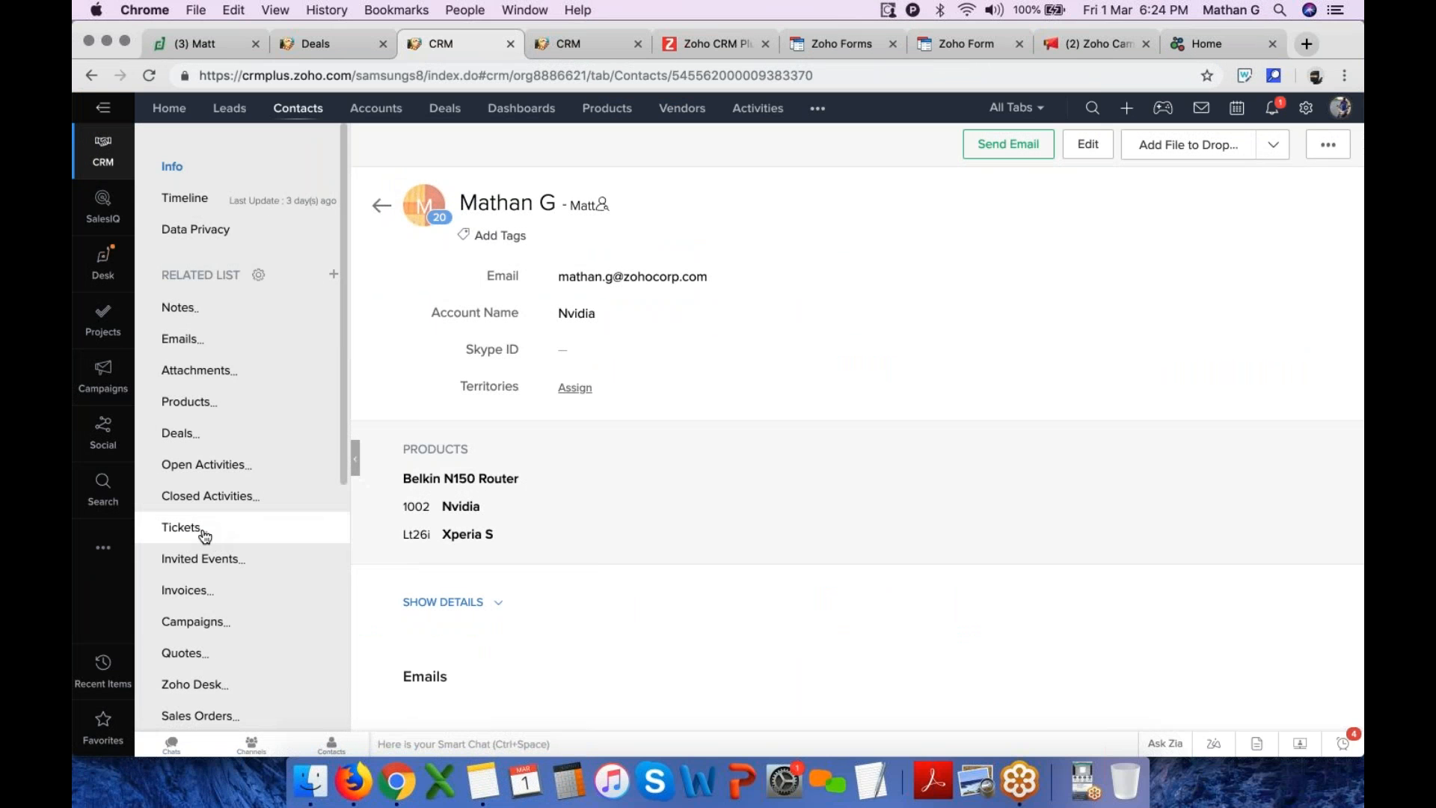
Review the contact's Zoho Desk tickets and open the first ticket's conversation, then close it
scroll(199, 561, down, 2)
click(226, 610)
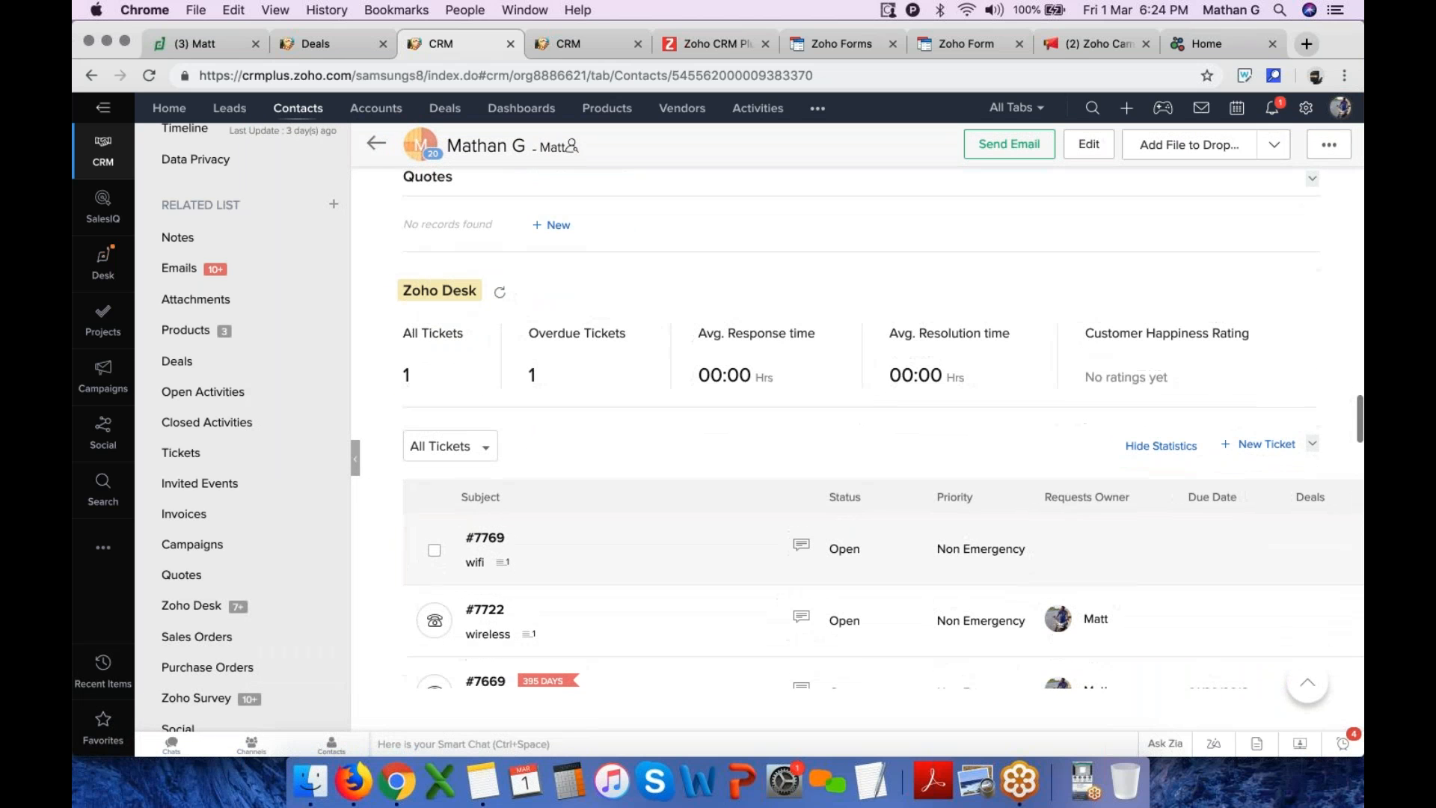
scroll(570, 411, down, 3)
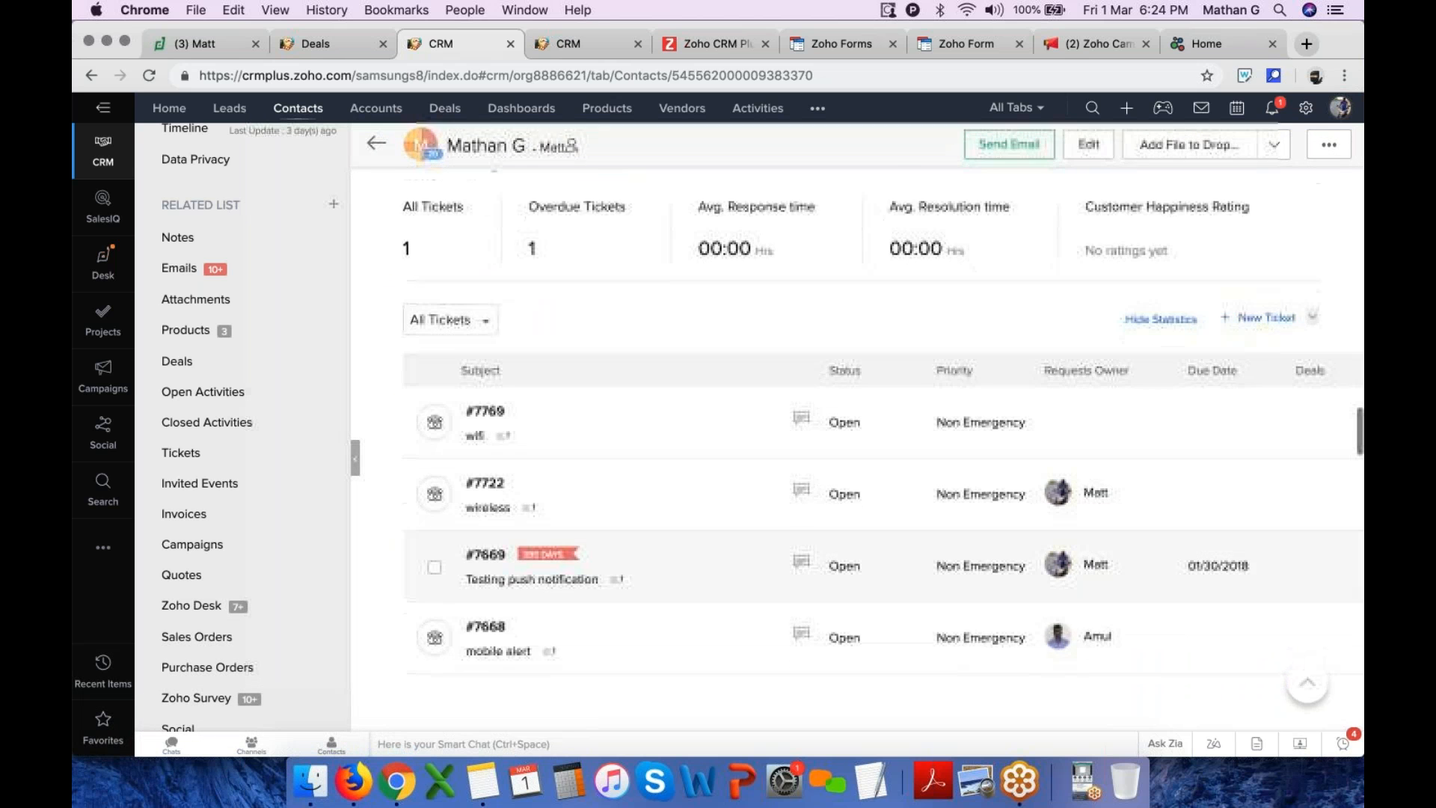
click(493, 367)
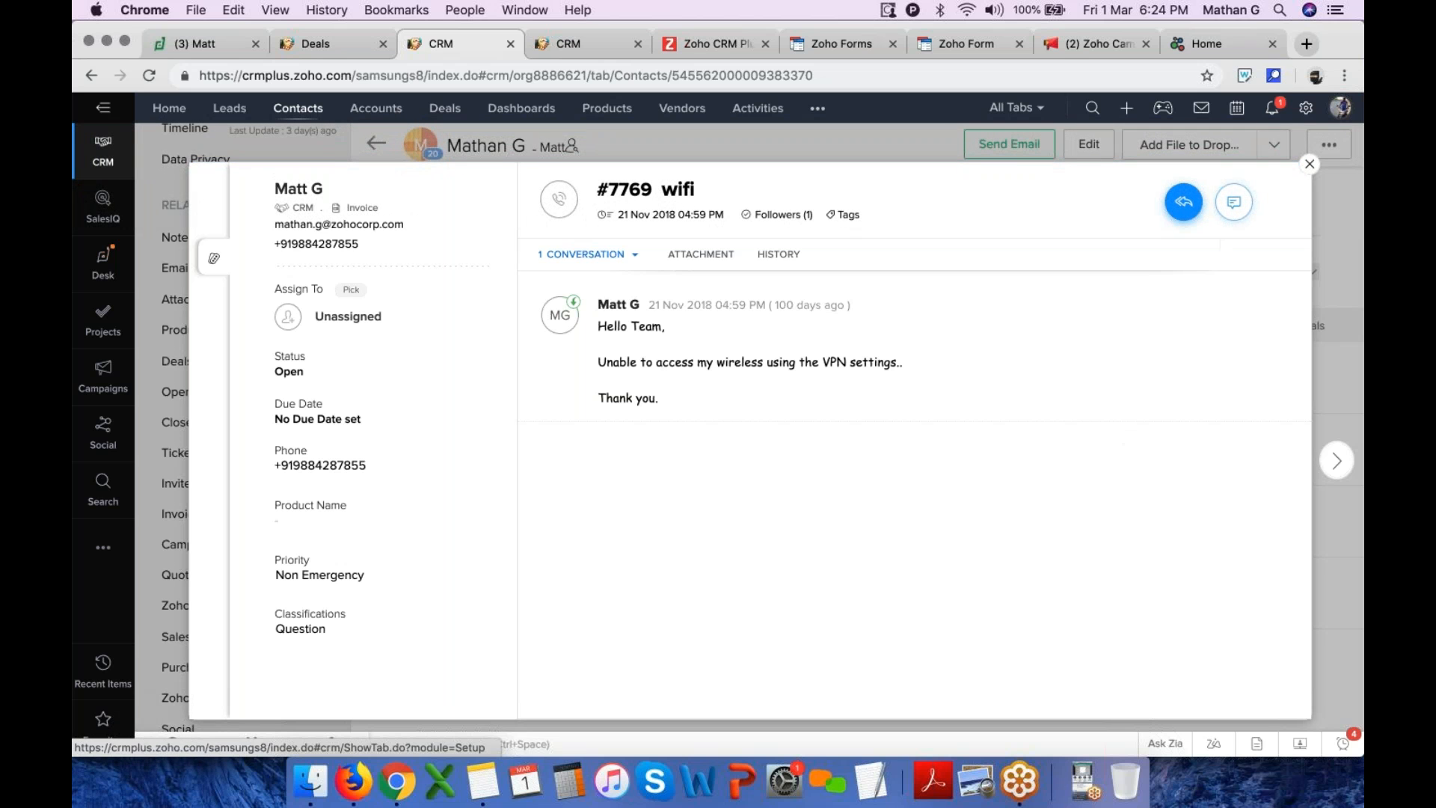
click(1310, 164)
scroll(824, 383, down, 5)
scroll(825, 383, up, 4)
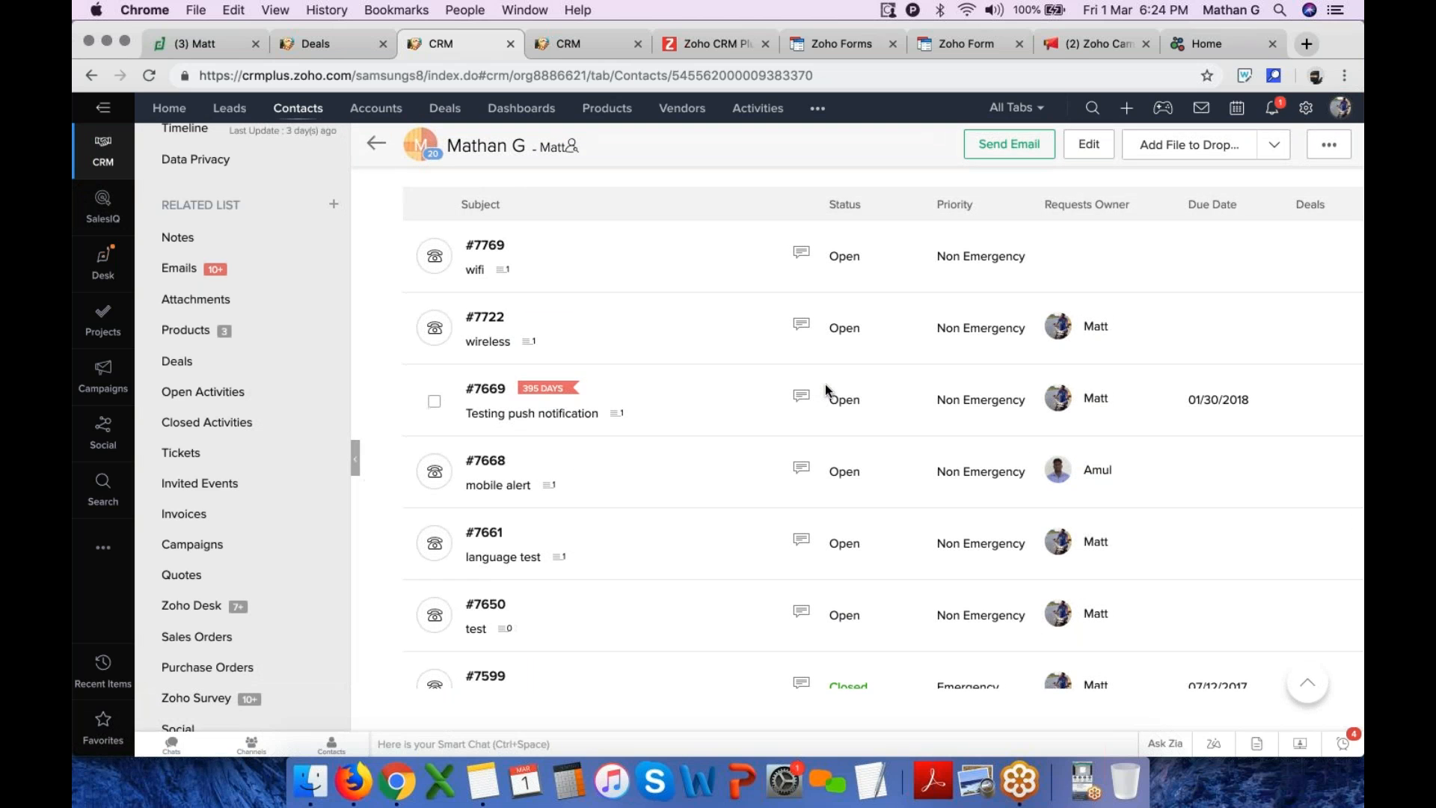
Enable the Embed float button in Help Center option in the Desk Live Chat settings
scroll(824, 384, up, 3)
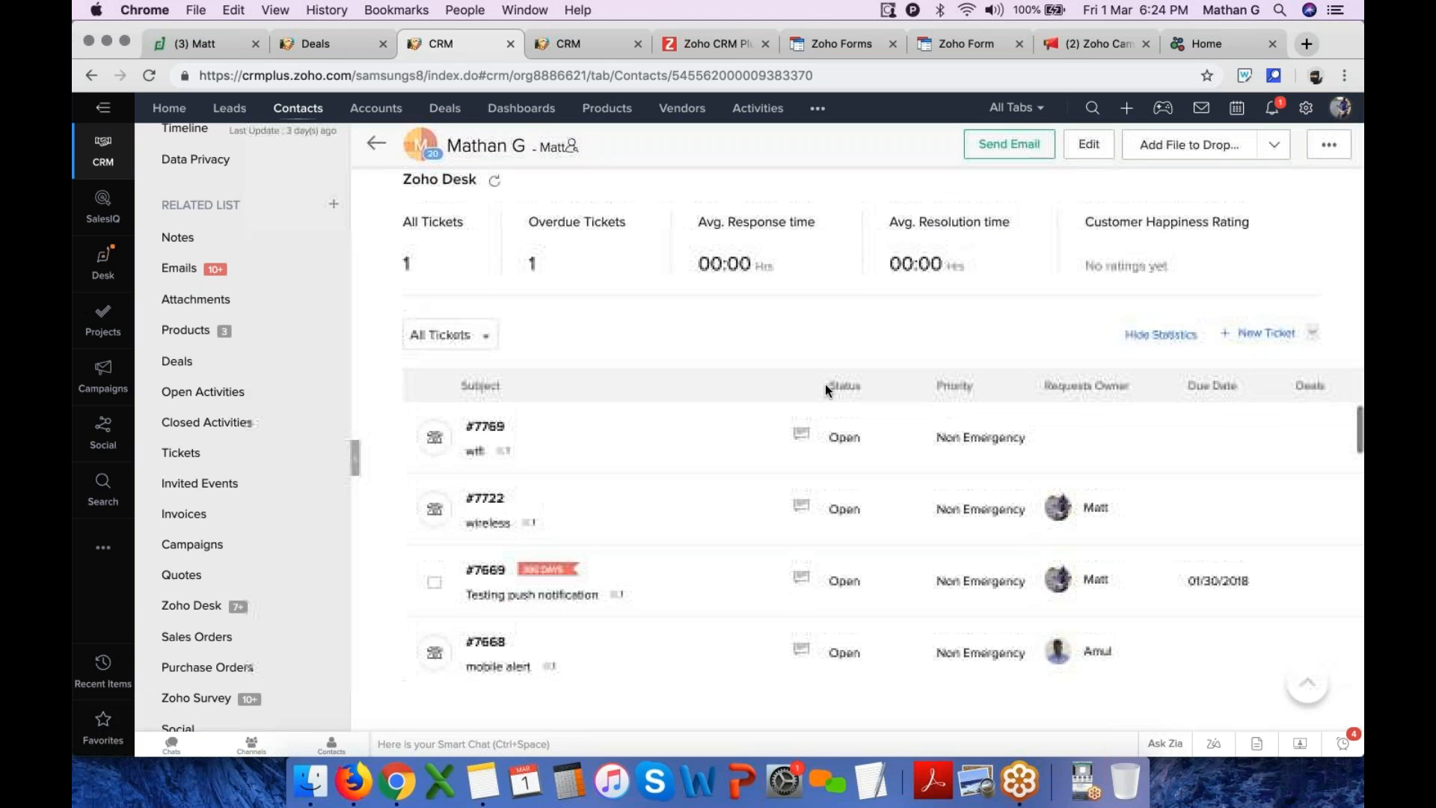
click(1306, 109)
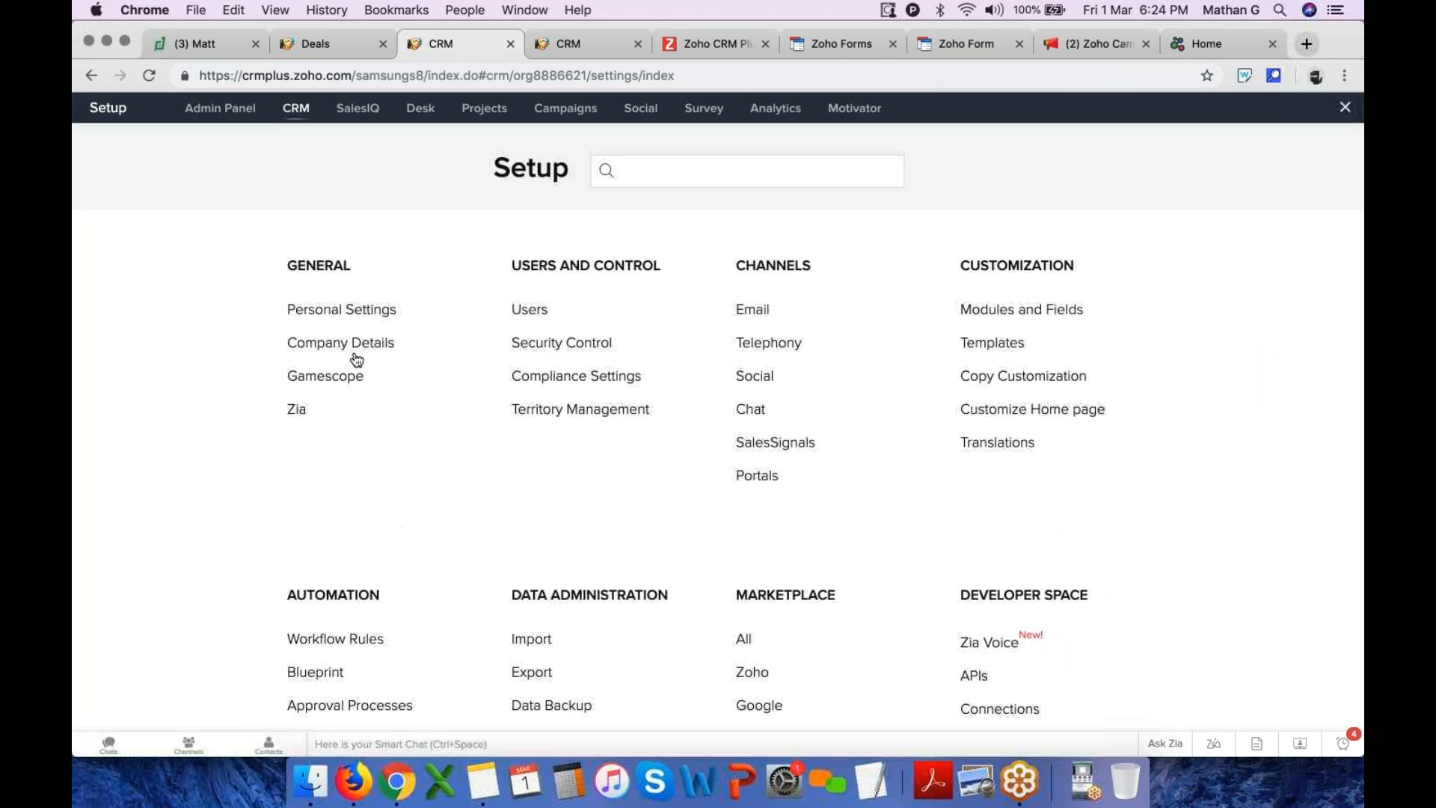
click(223, 42)
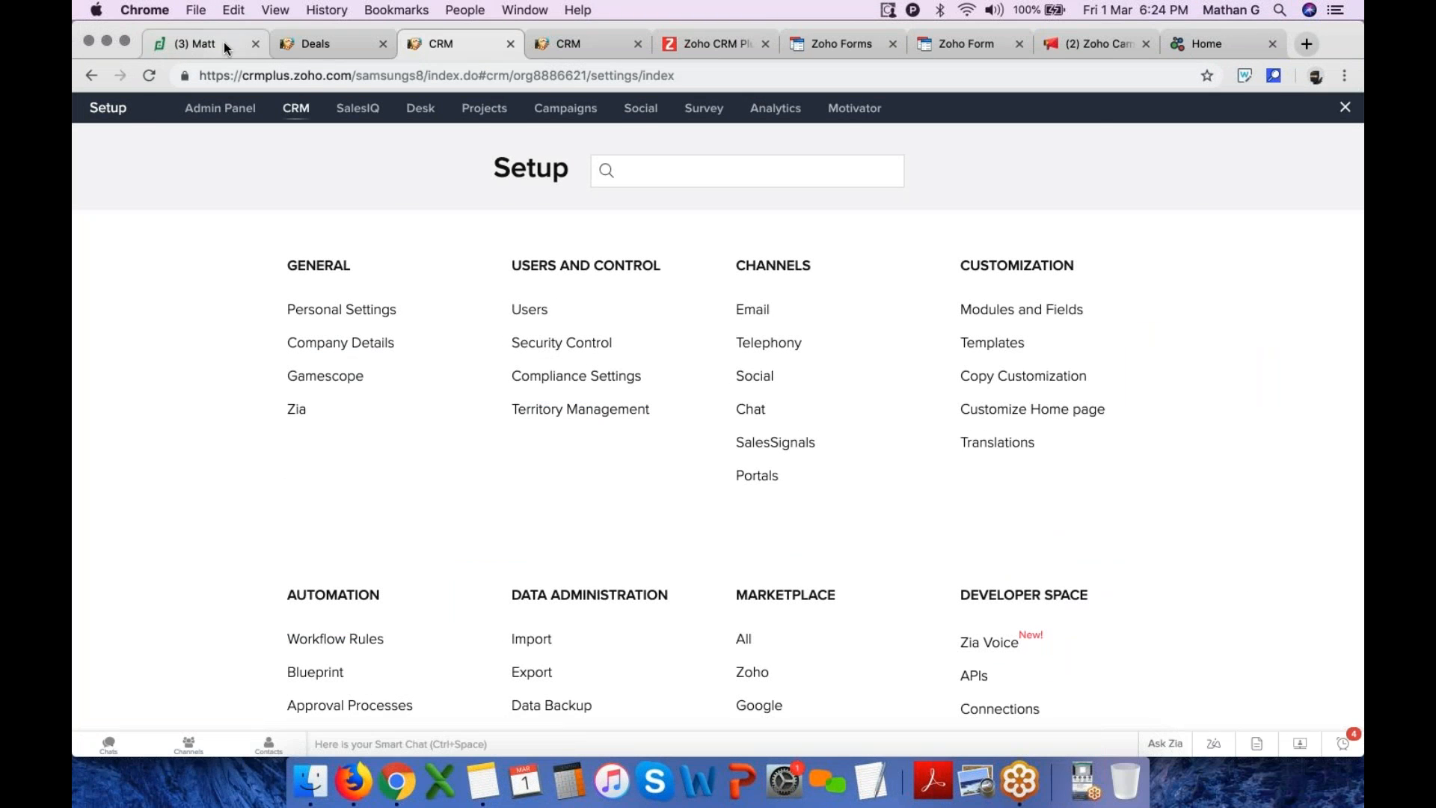
click(1306, 108)
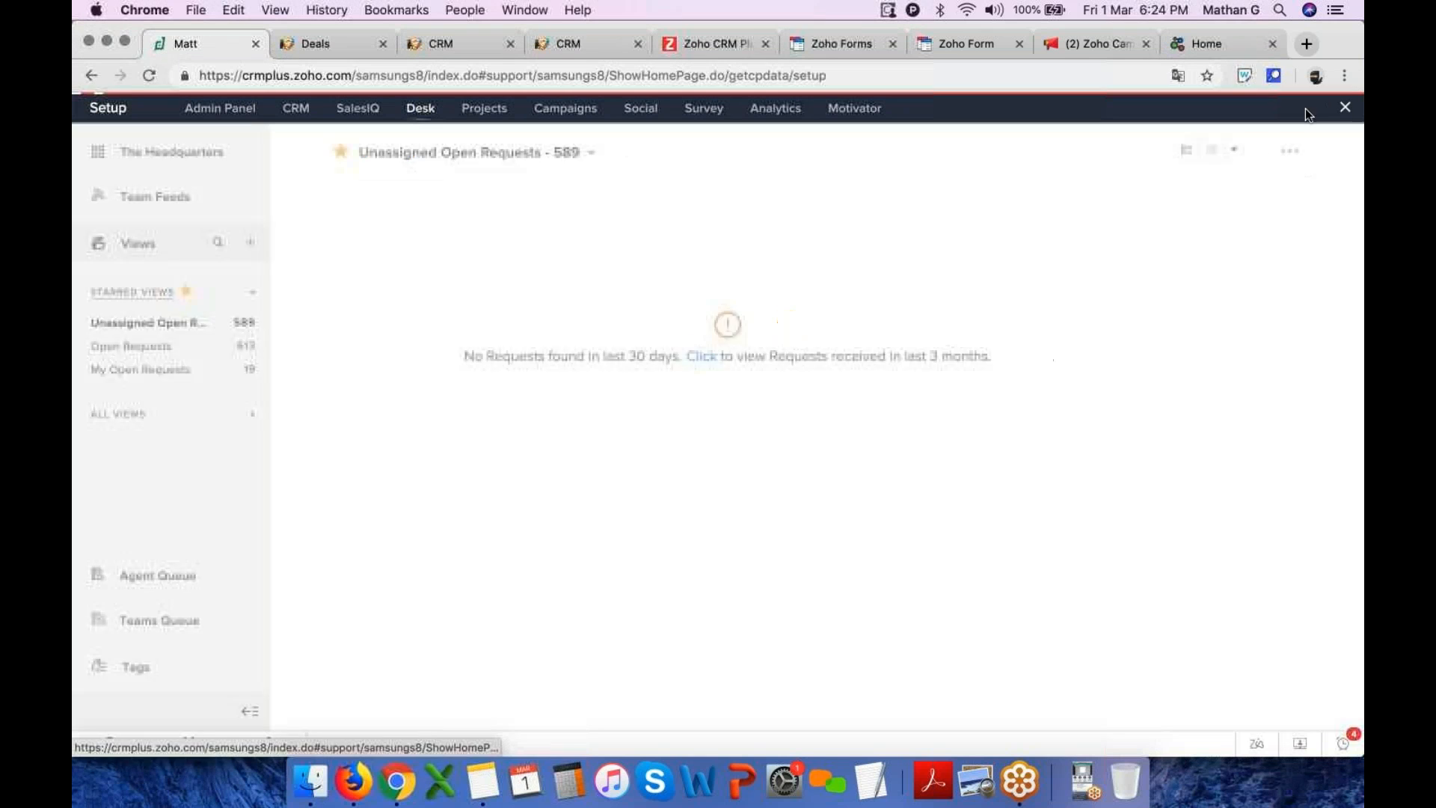
click(350, 320)
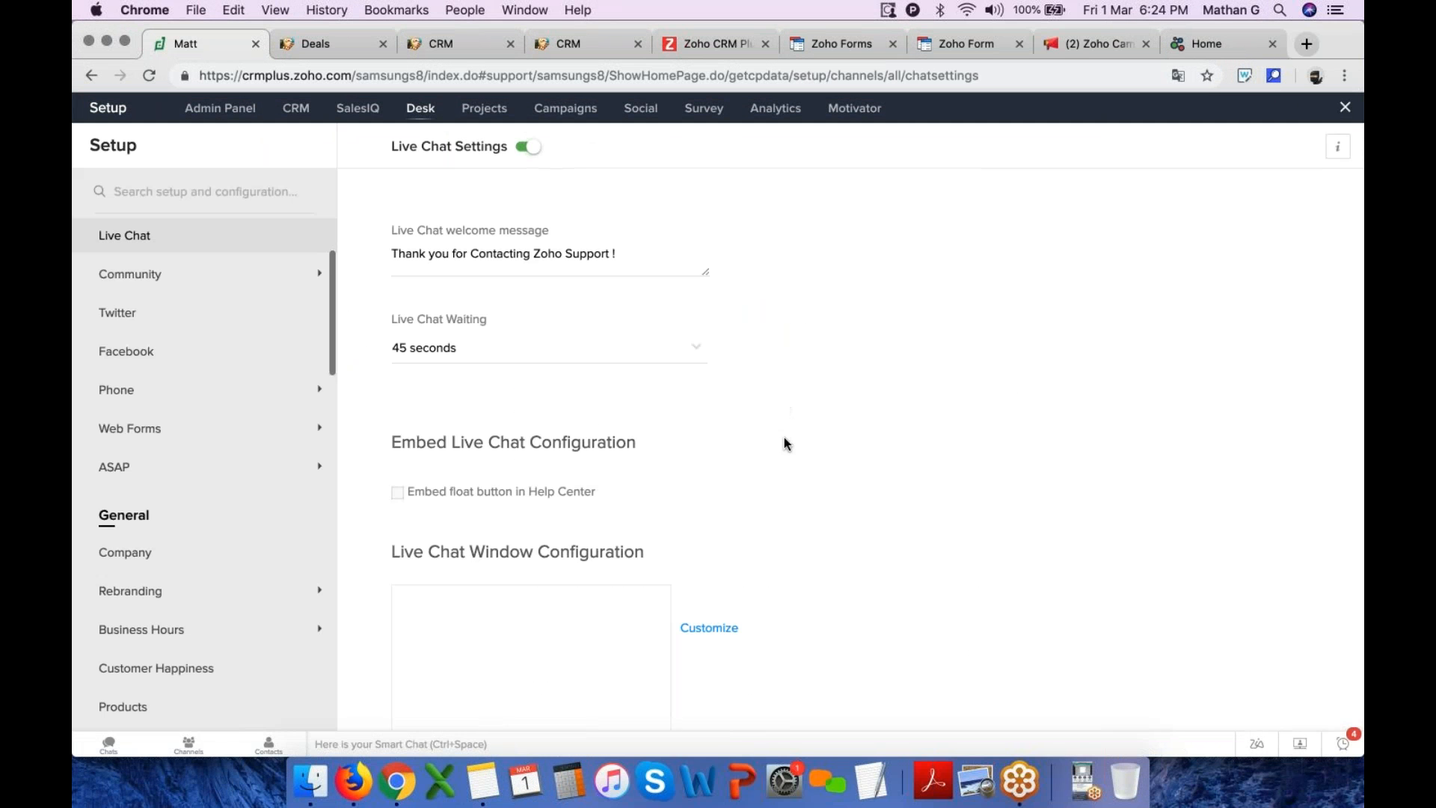
click(397, 491)
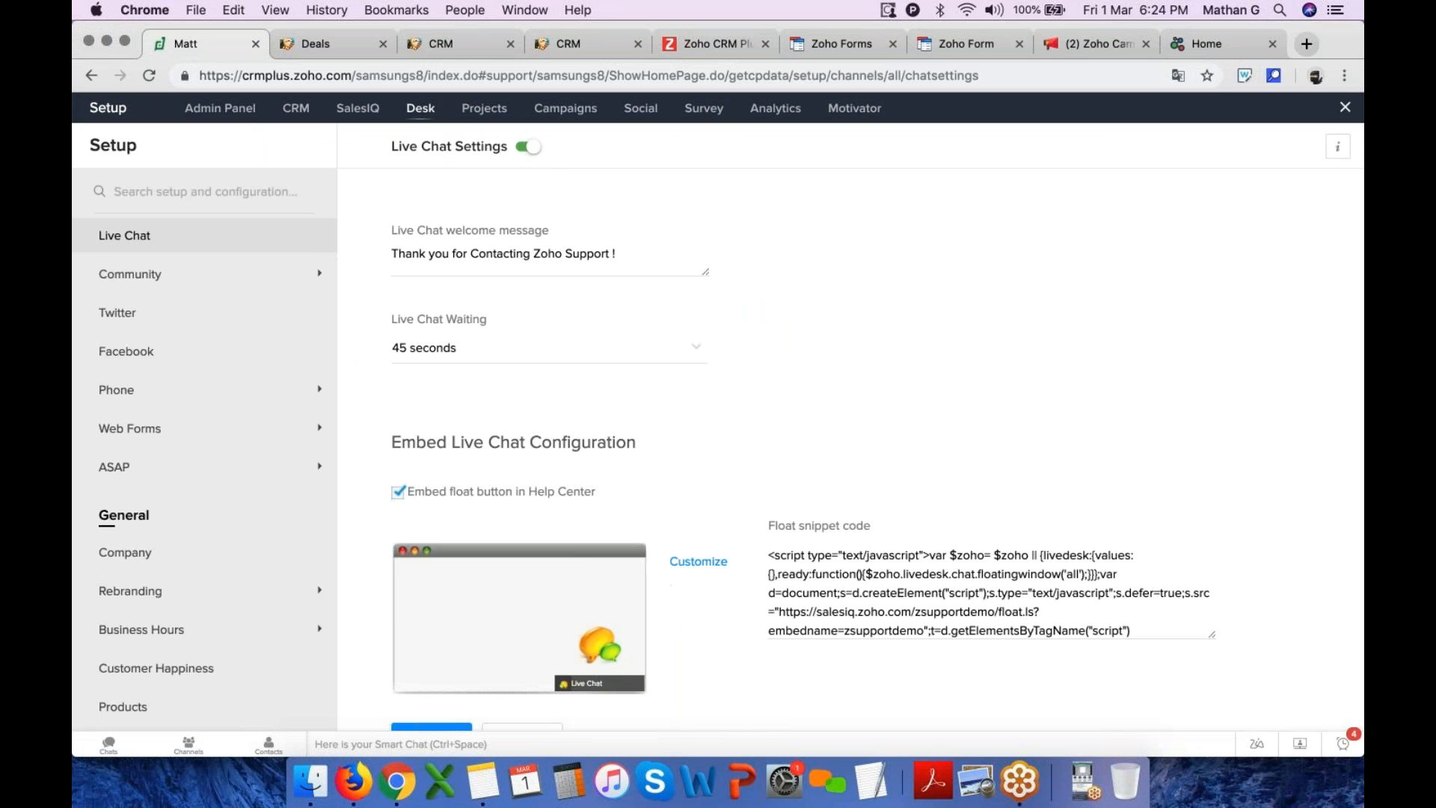
scroll(991, 596, down, 2)
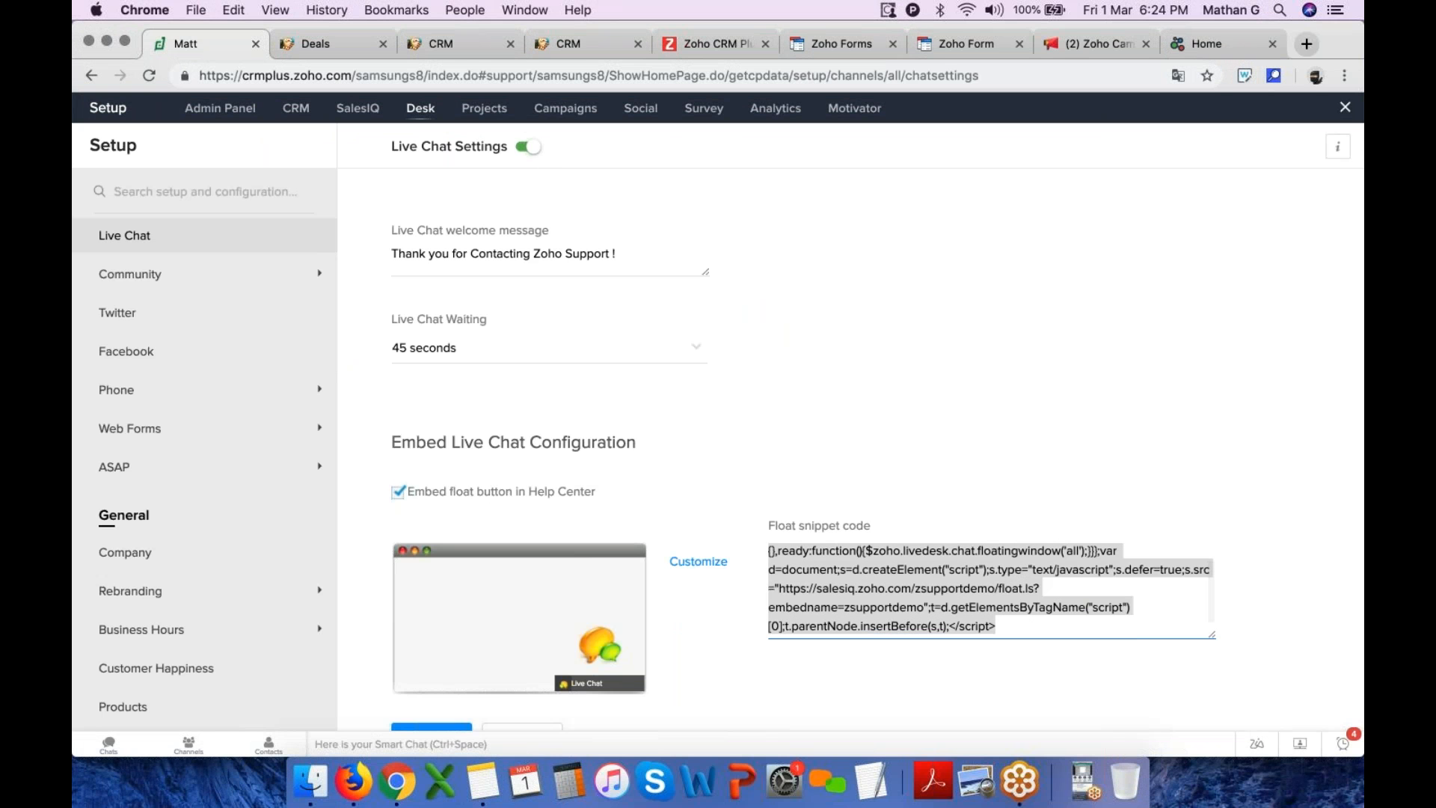
Open the ADMB HR Services help center portal in the ADMB browser profile
click(1316, 76)
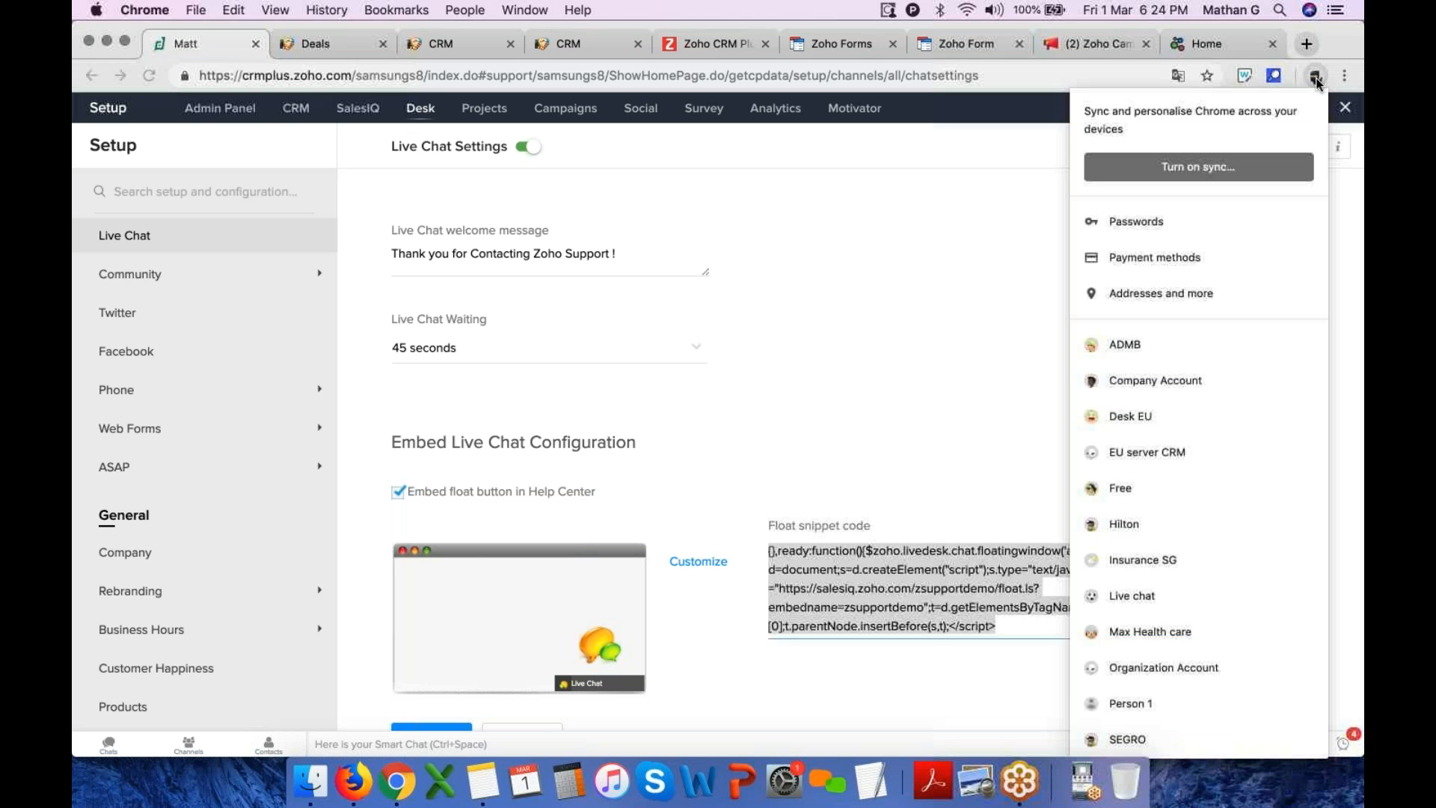
click(1138, 351)
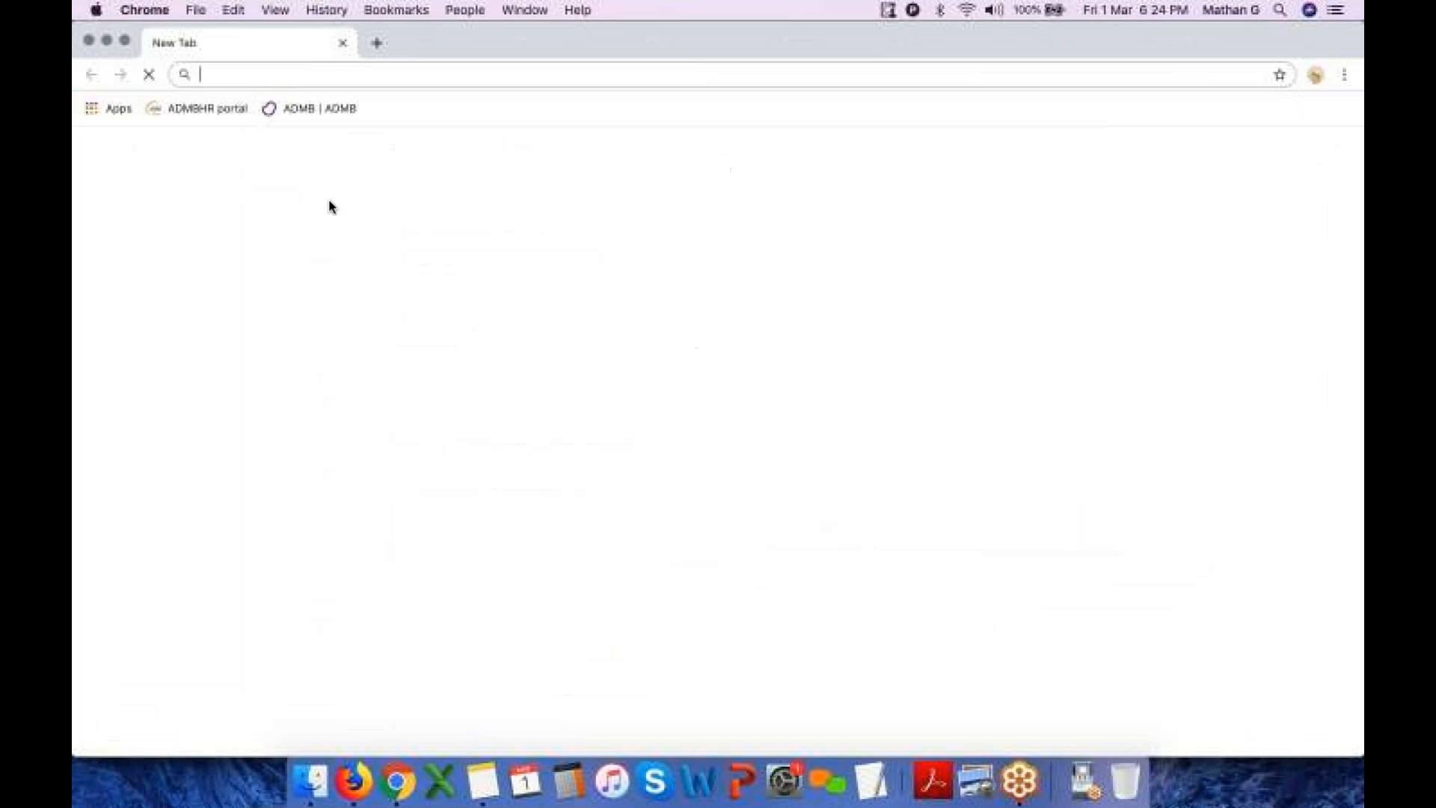
click(211, 109)
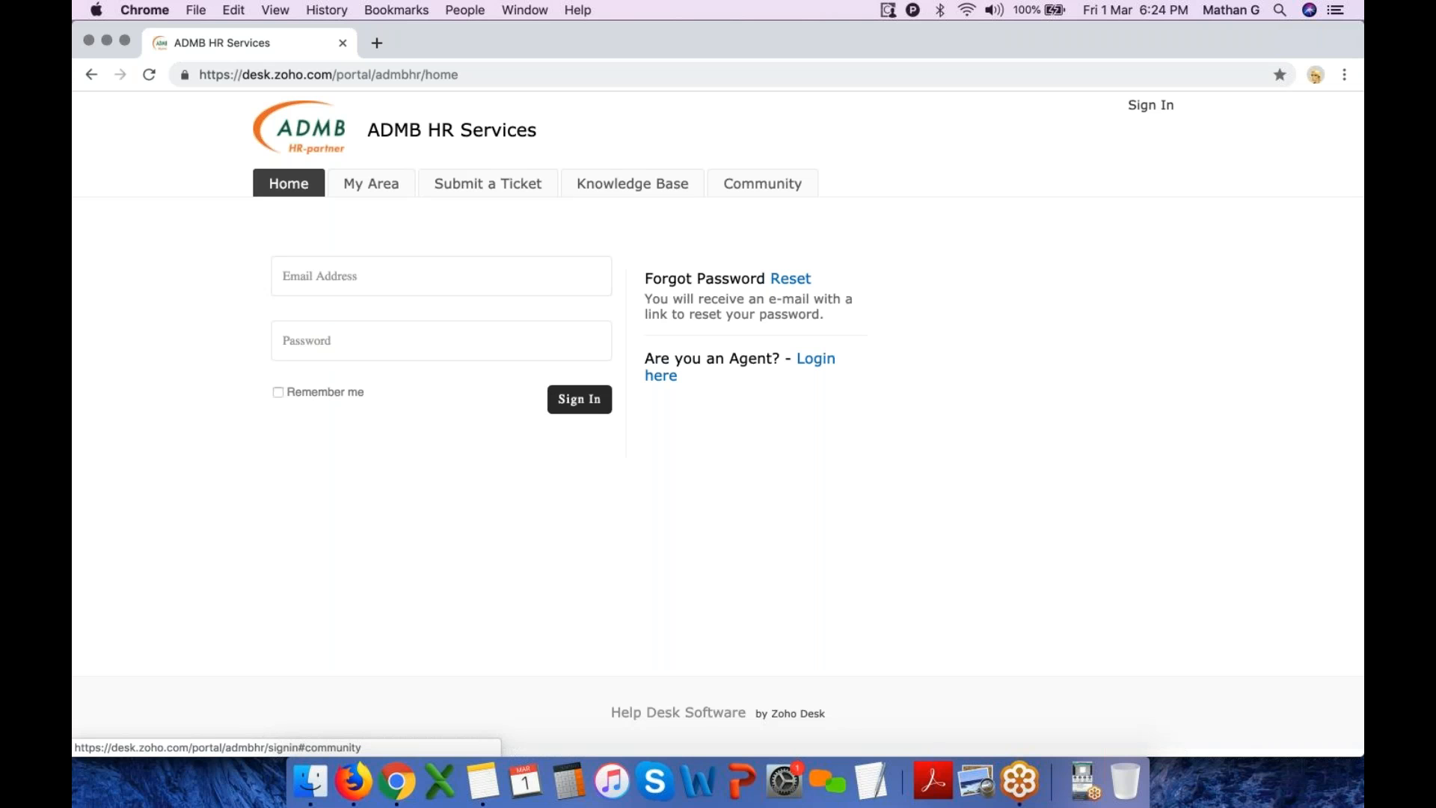
Sign in to the help center portal with the customer's e-mail address and account password
click(346, 286)
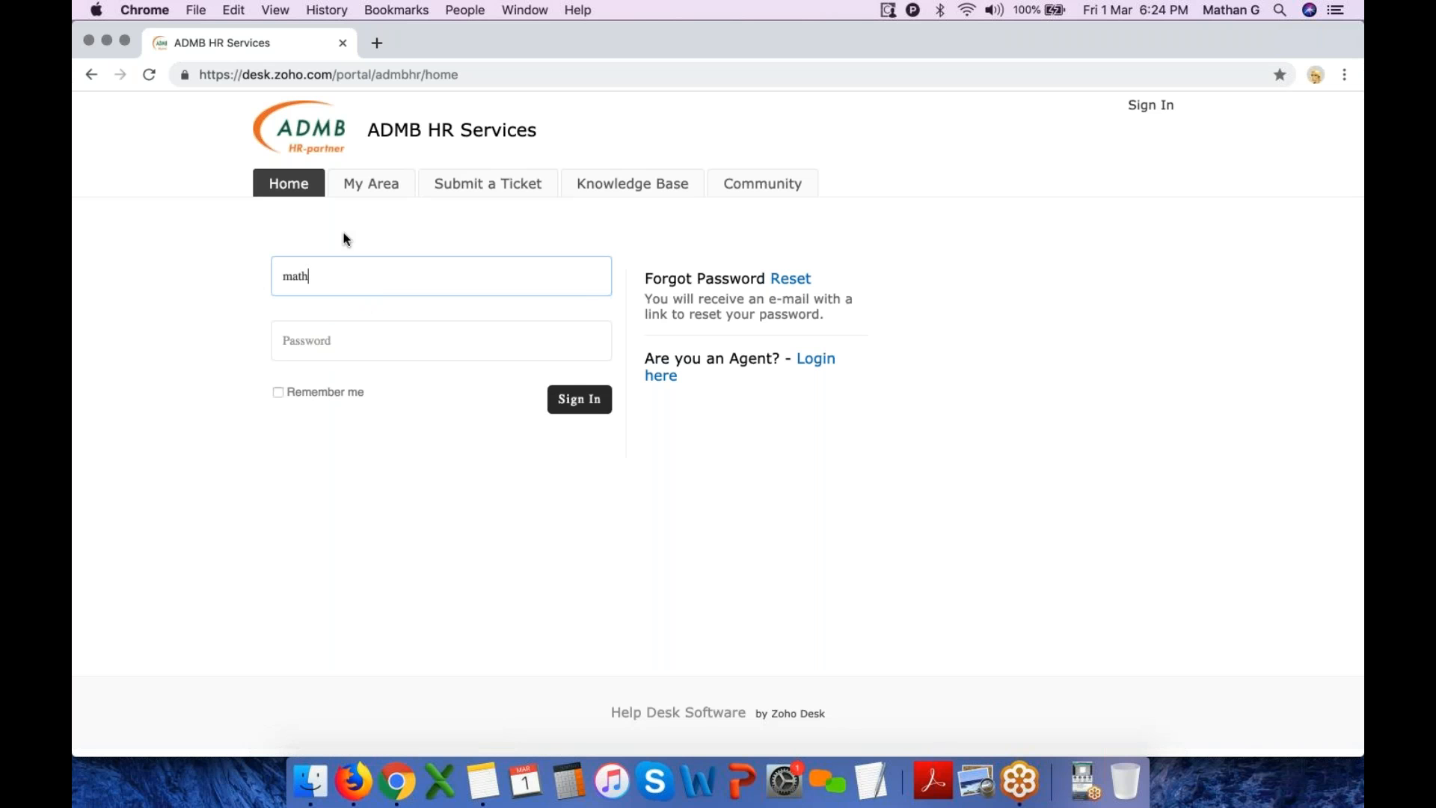
key(Tab)
text(•••)
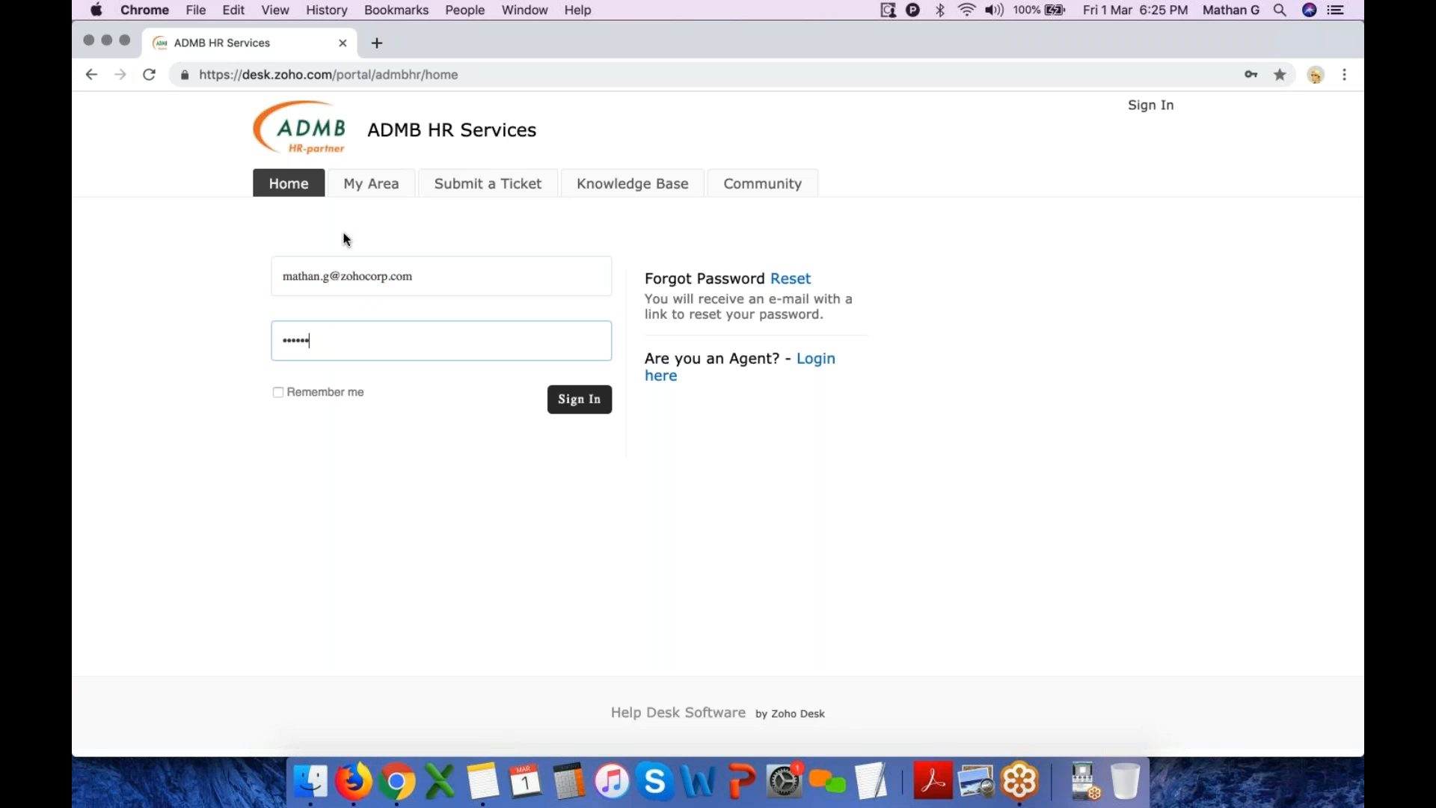
key(Return)
key(super+a)
text(•)
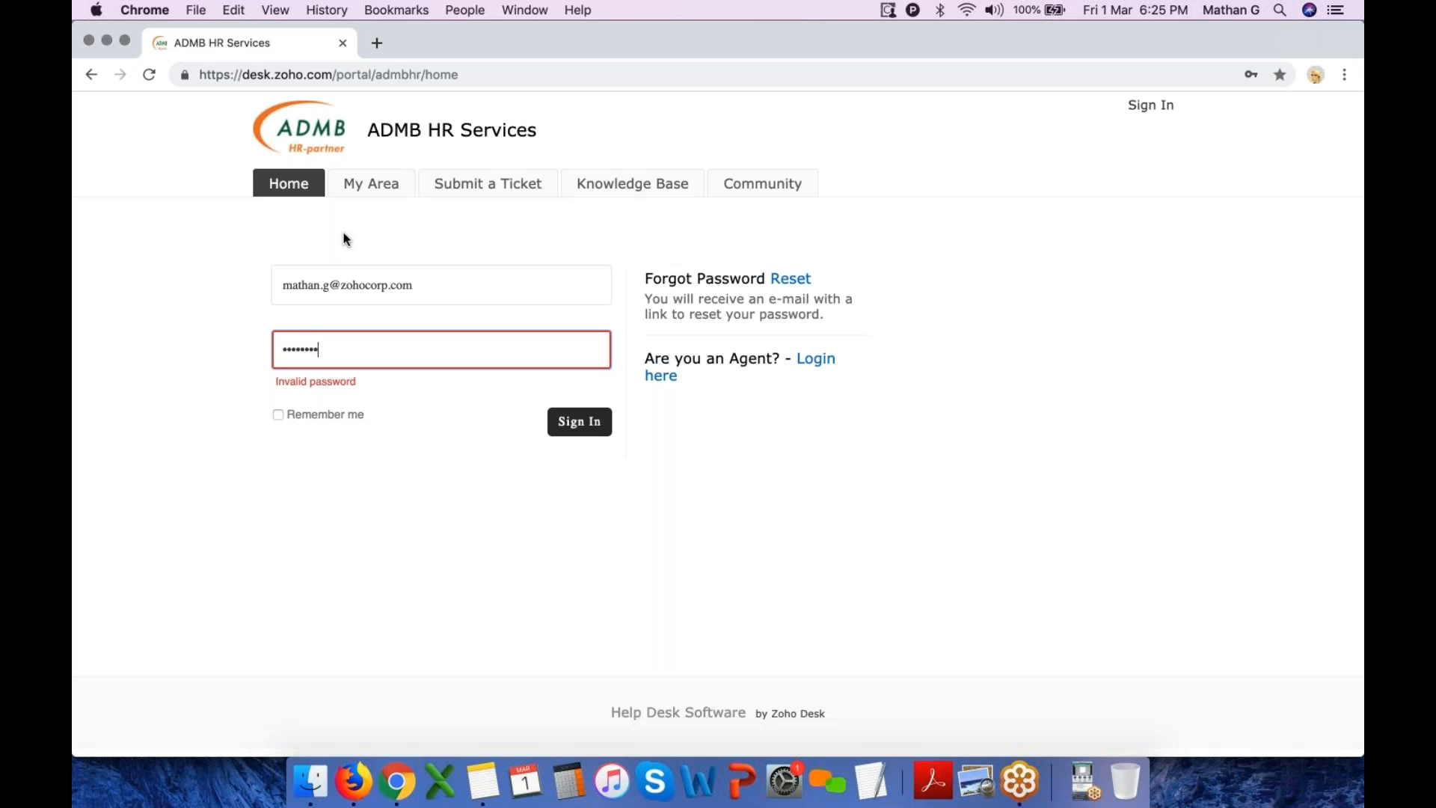
key(Return)
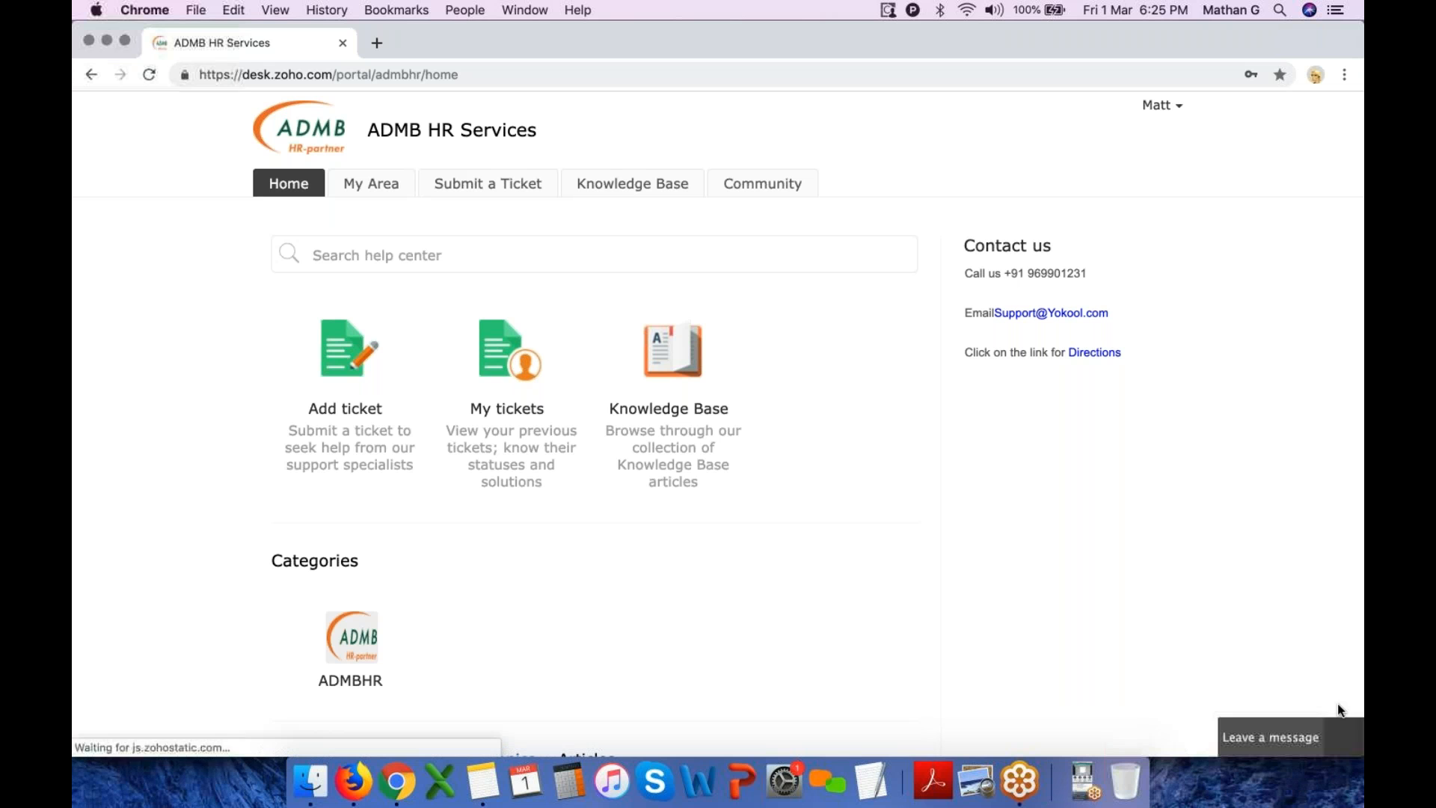
Open the live chat widget, try choosing the HR Customer Support department, then minimize the widget
click(1291, 739)
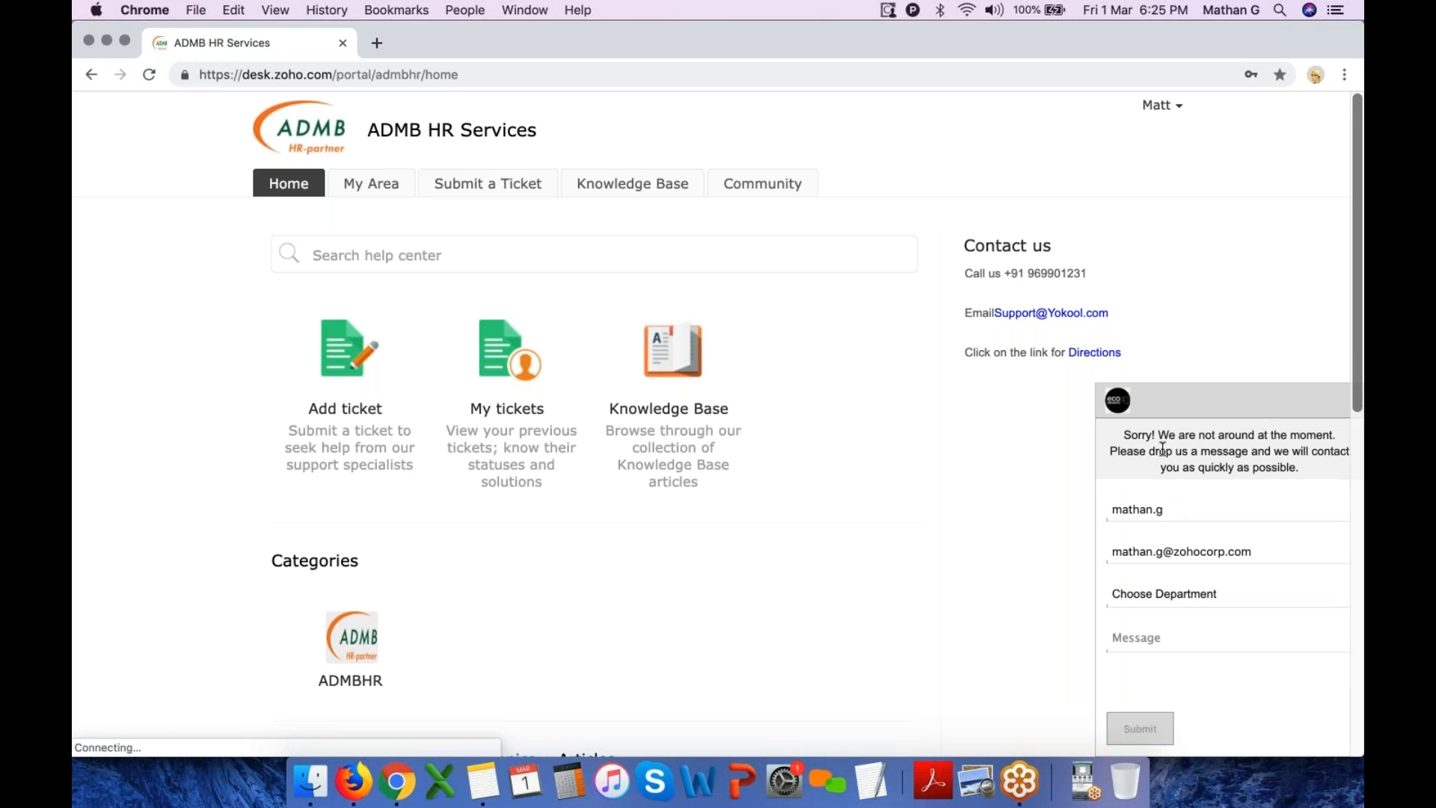
triple_click(1241, 469)
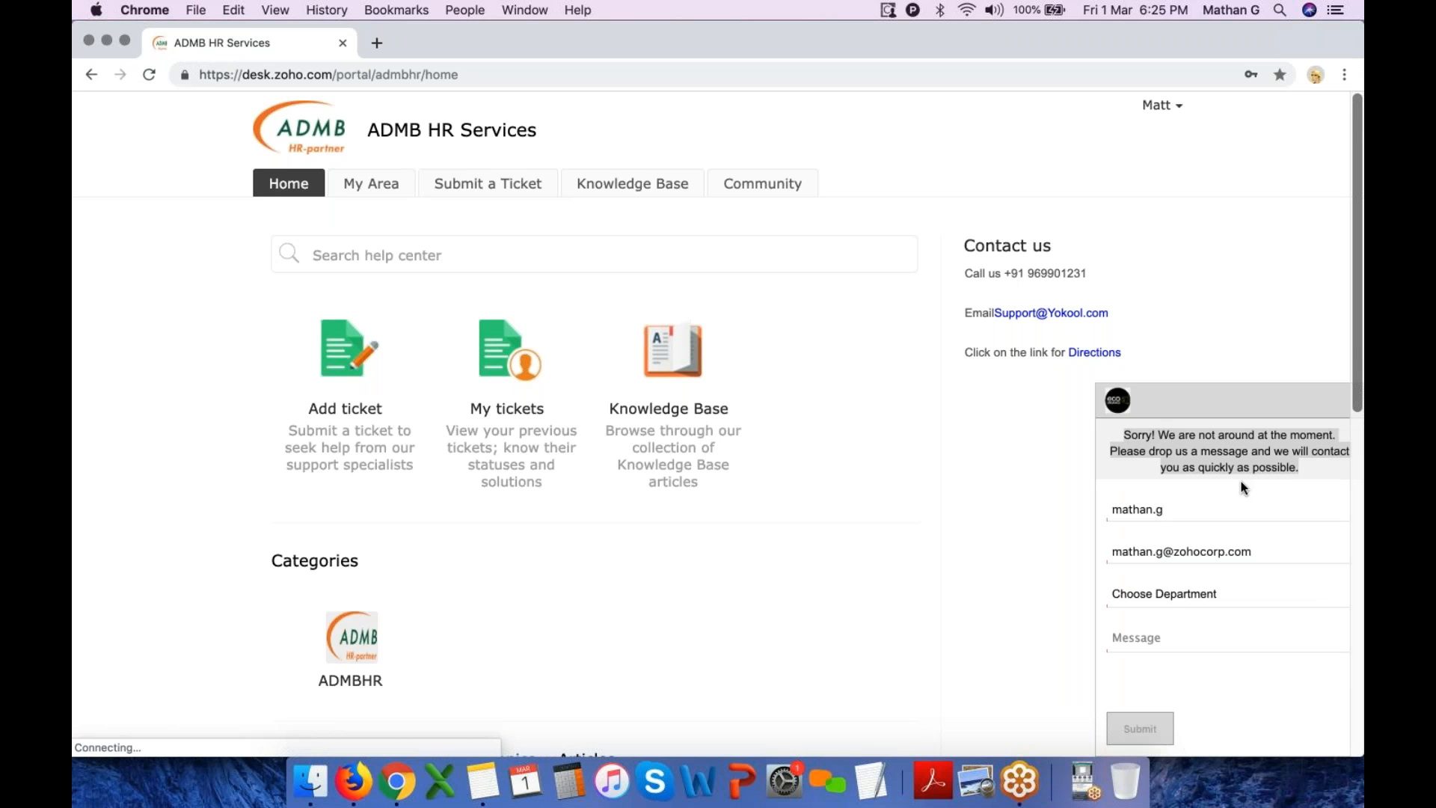
click(1205, 599)
click(1175, 537)
click(1158, 634)
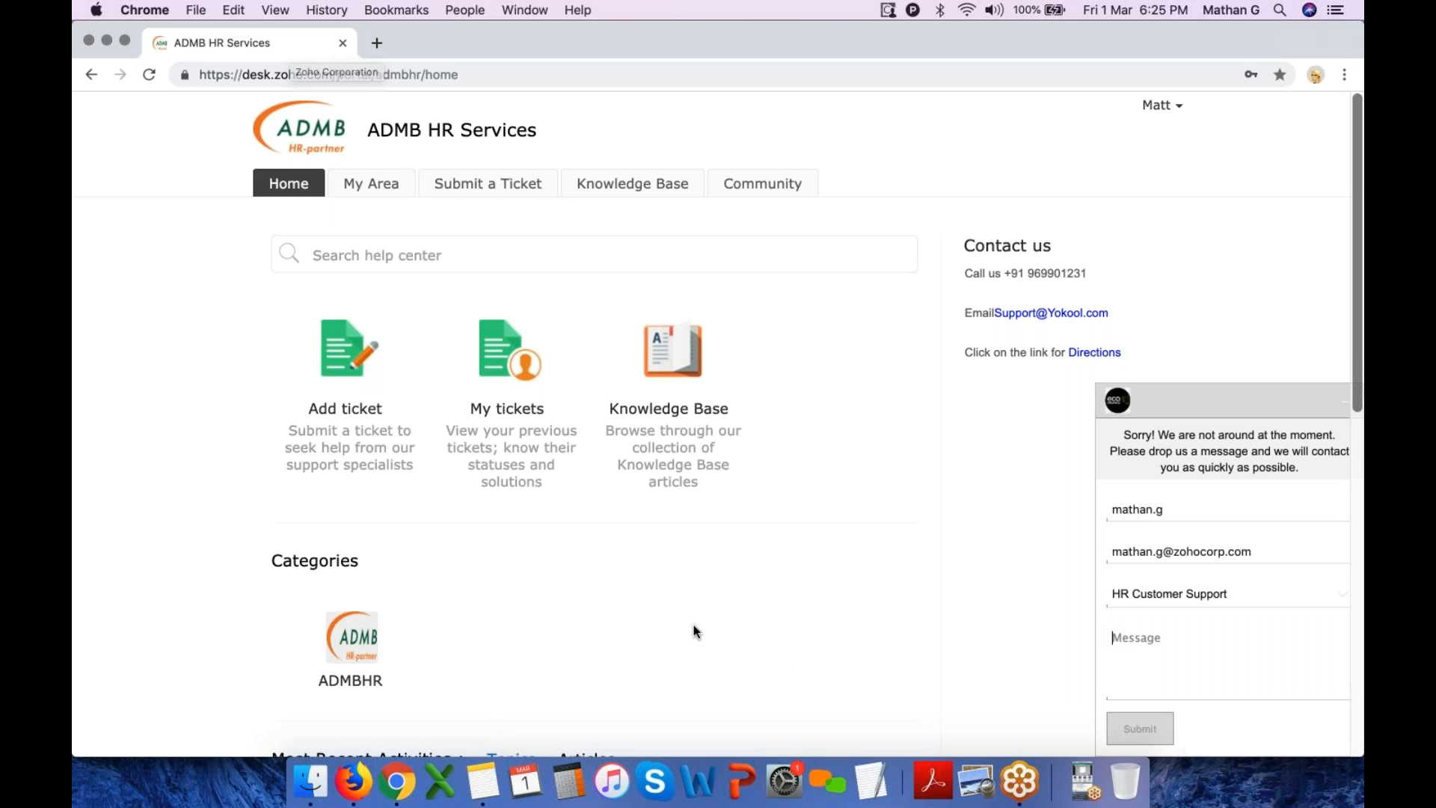
click(1342, 395)
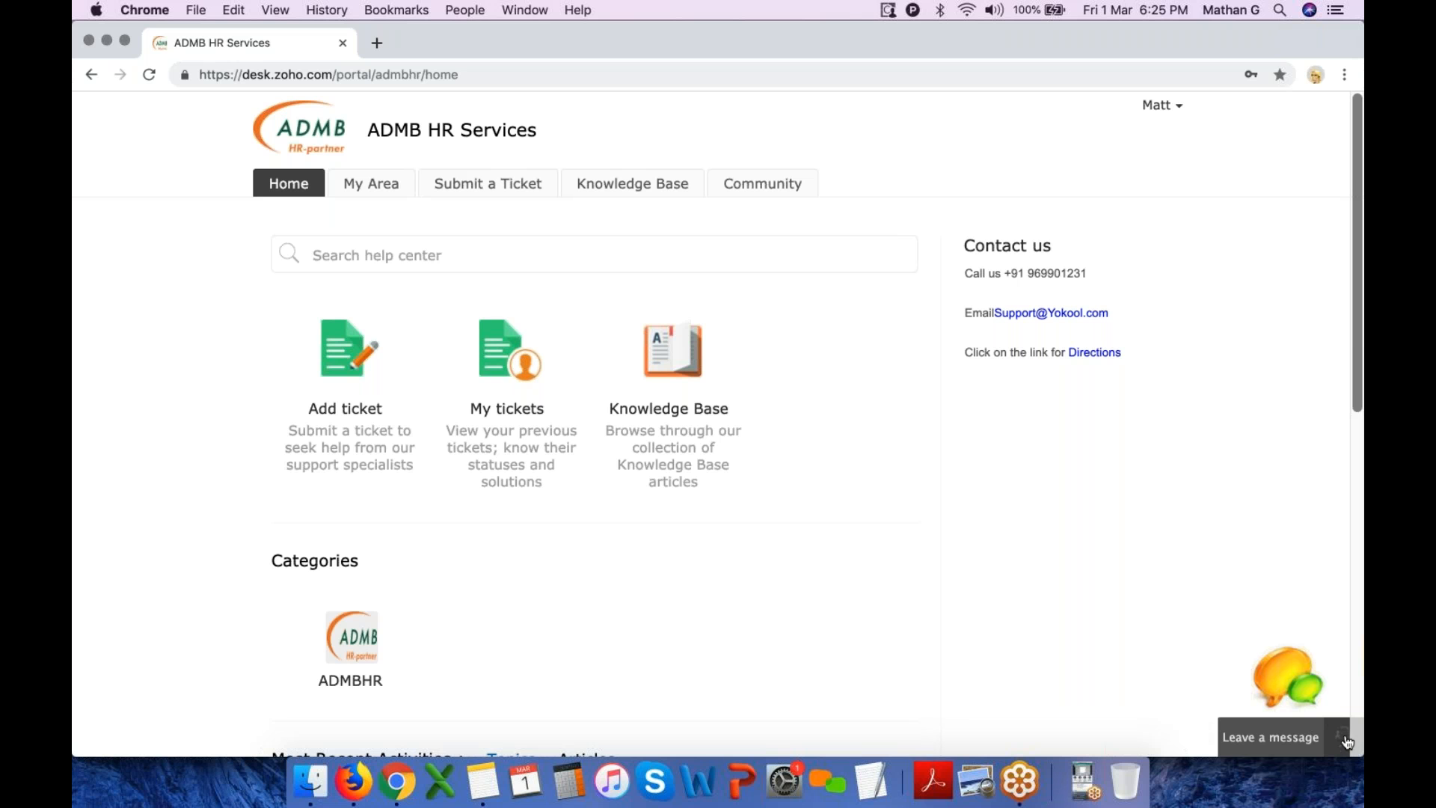
click(1316, 74)
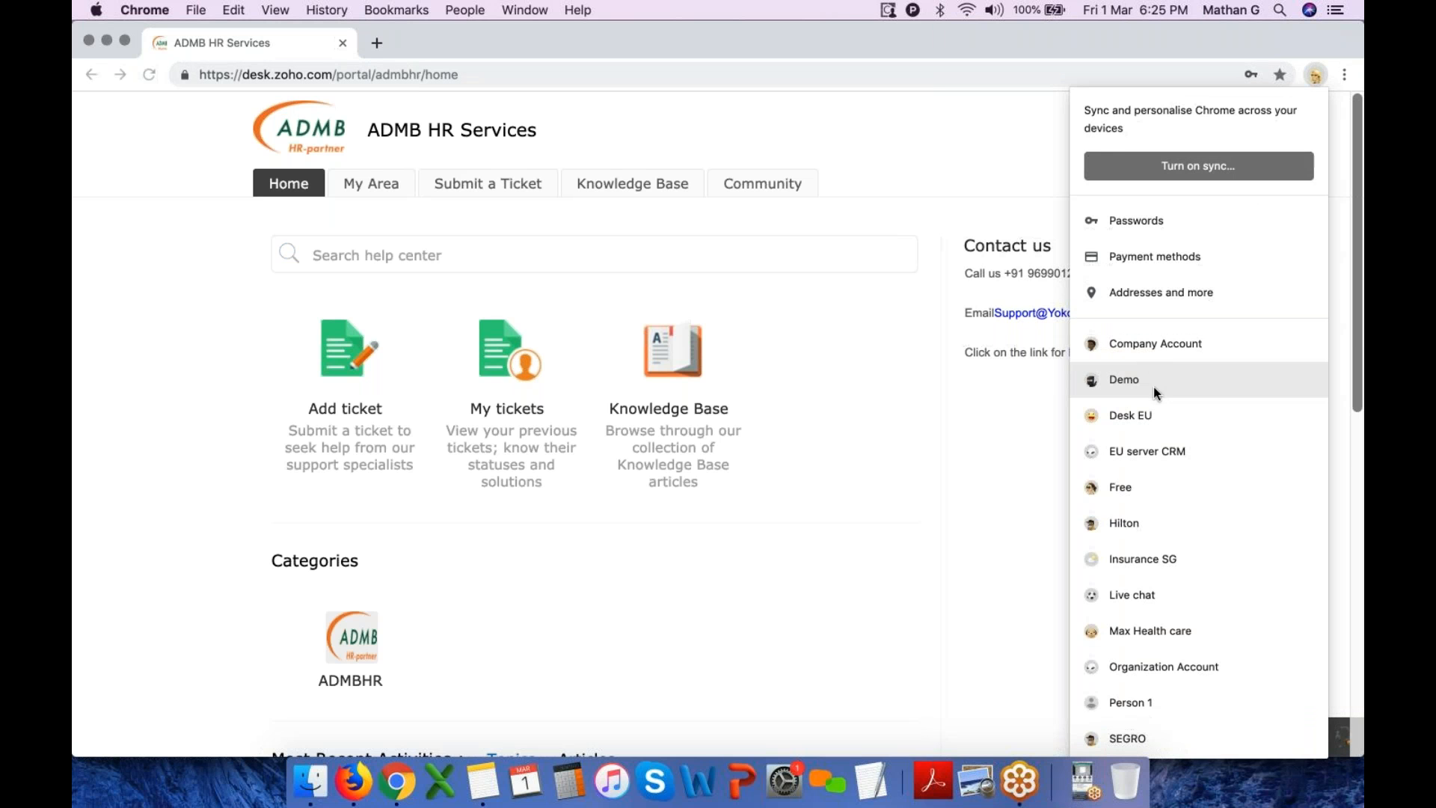
click(1156, 377)
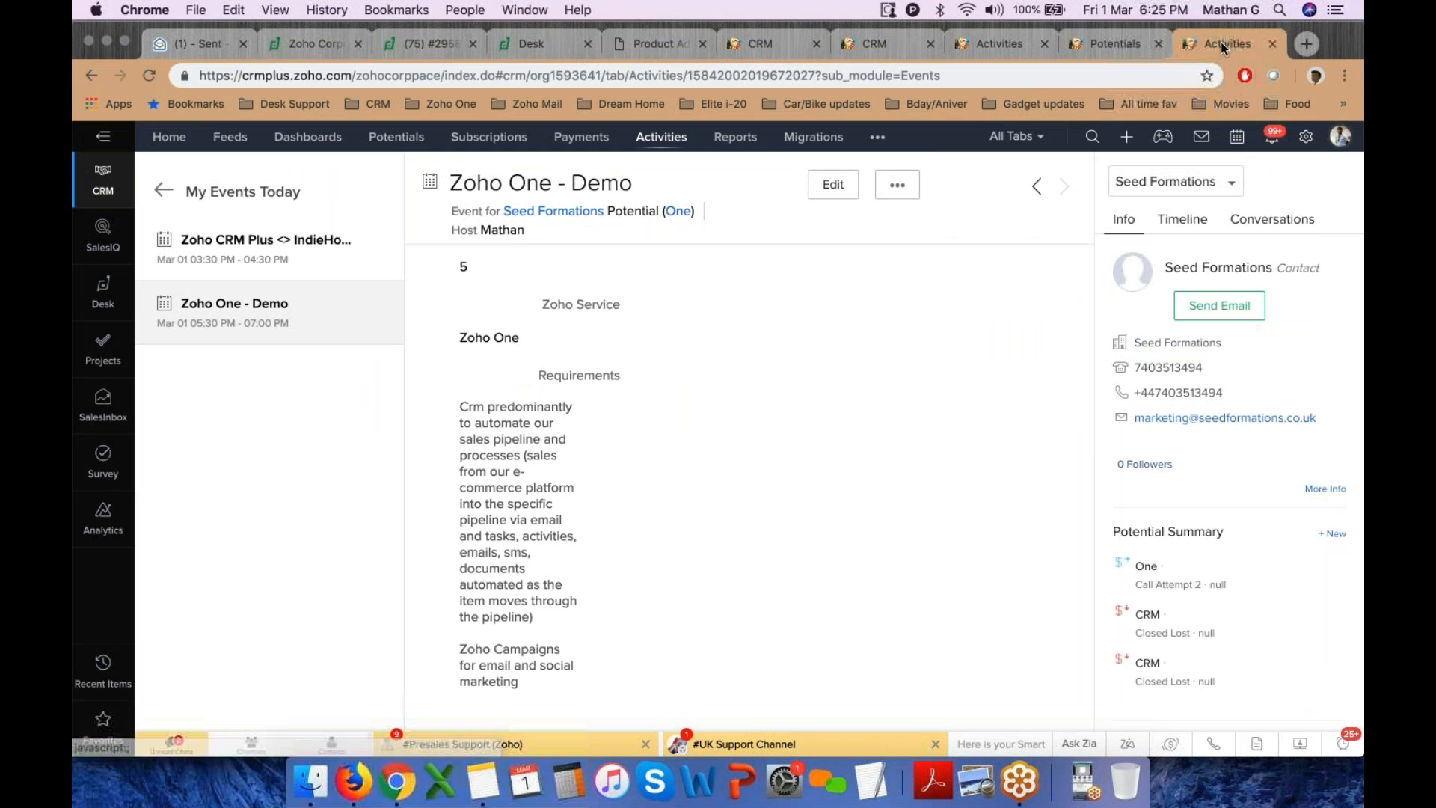
scroll(631, 491, down, 5)
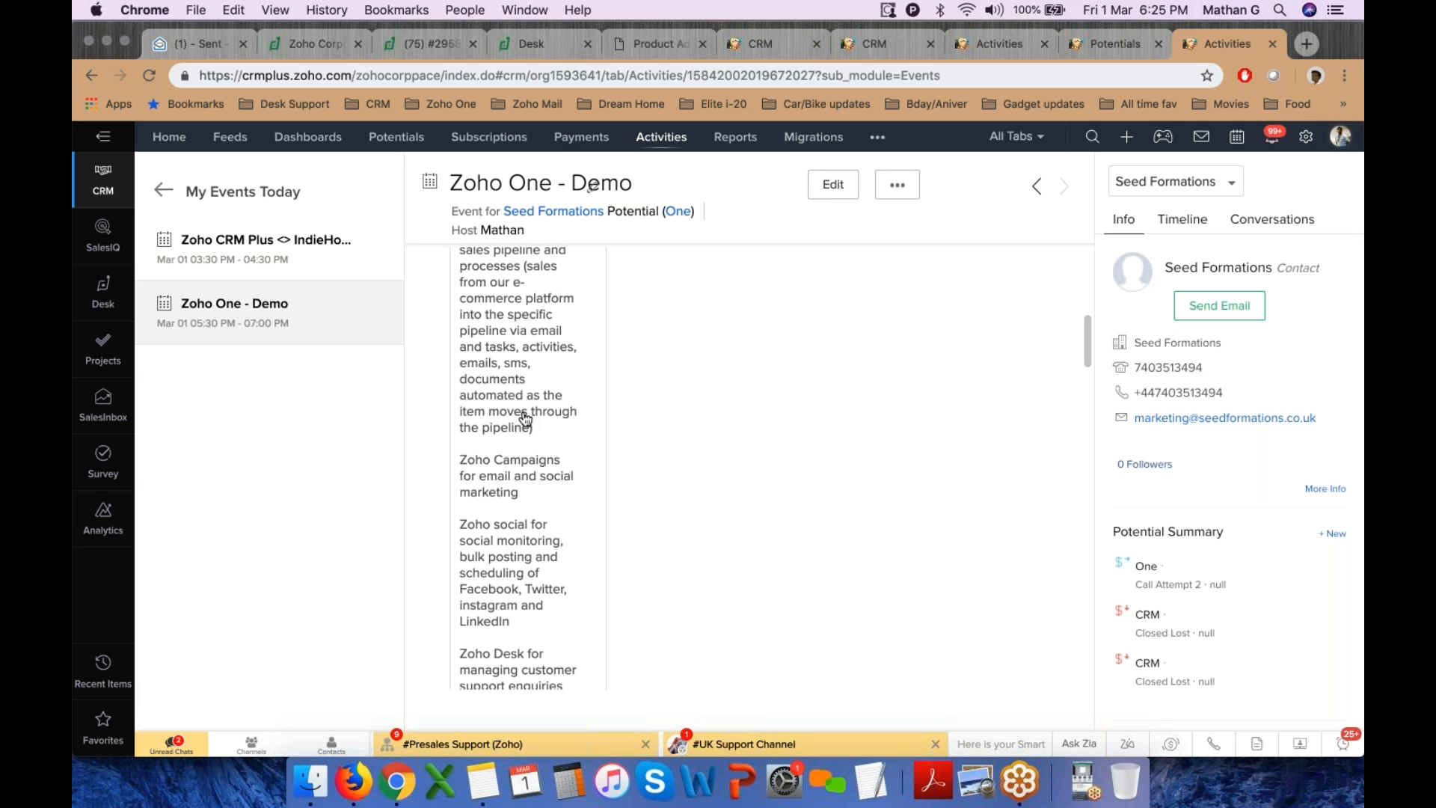
Return to the CRM Contacts list, select two contacts and open the bulk actions menu
click(1315, 74)
click(1161, 336)
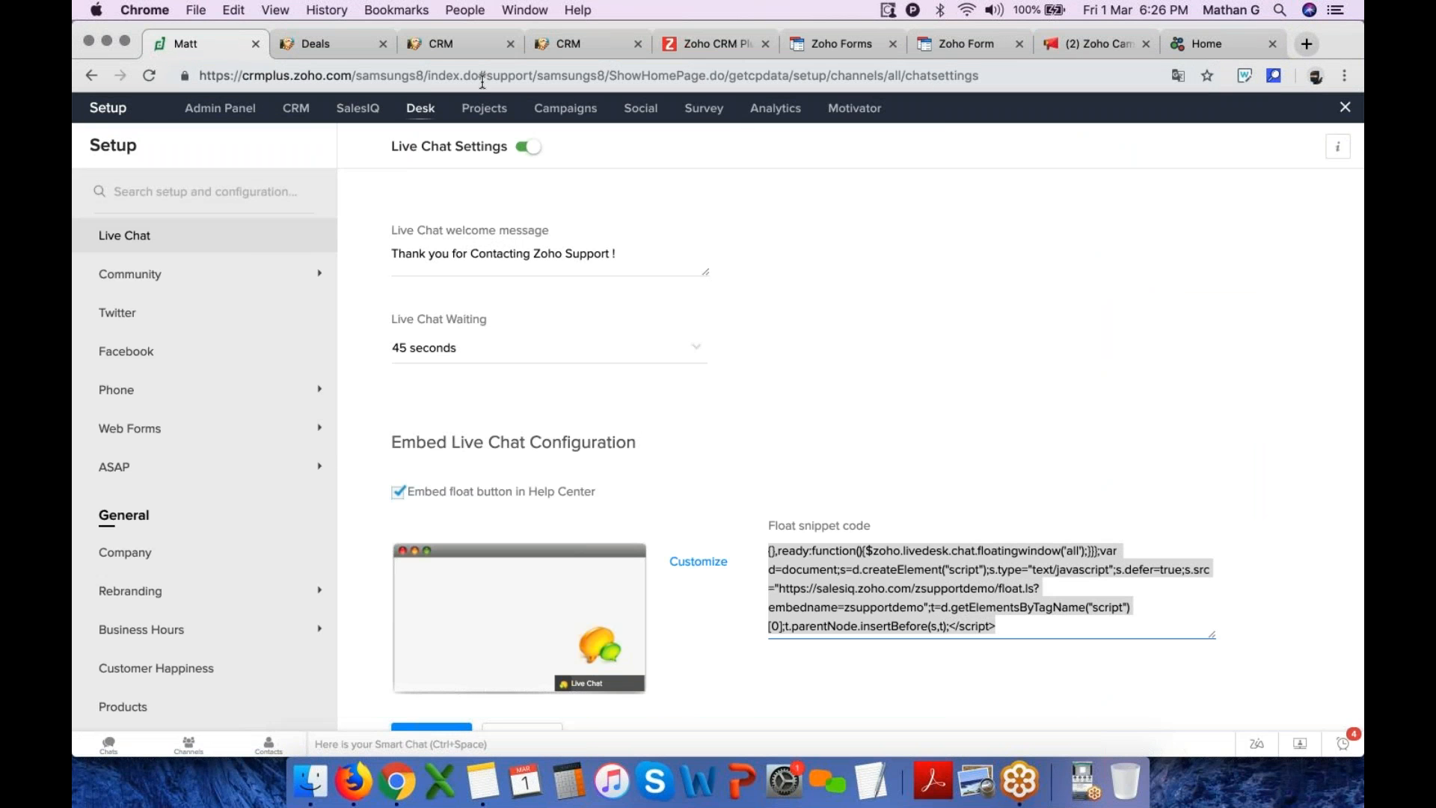
click(337, 45)
click(434, 47)
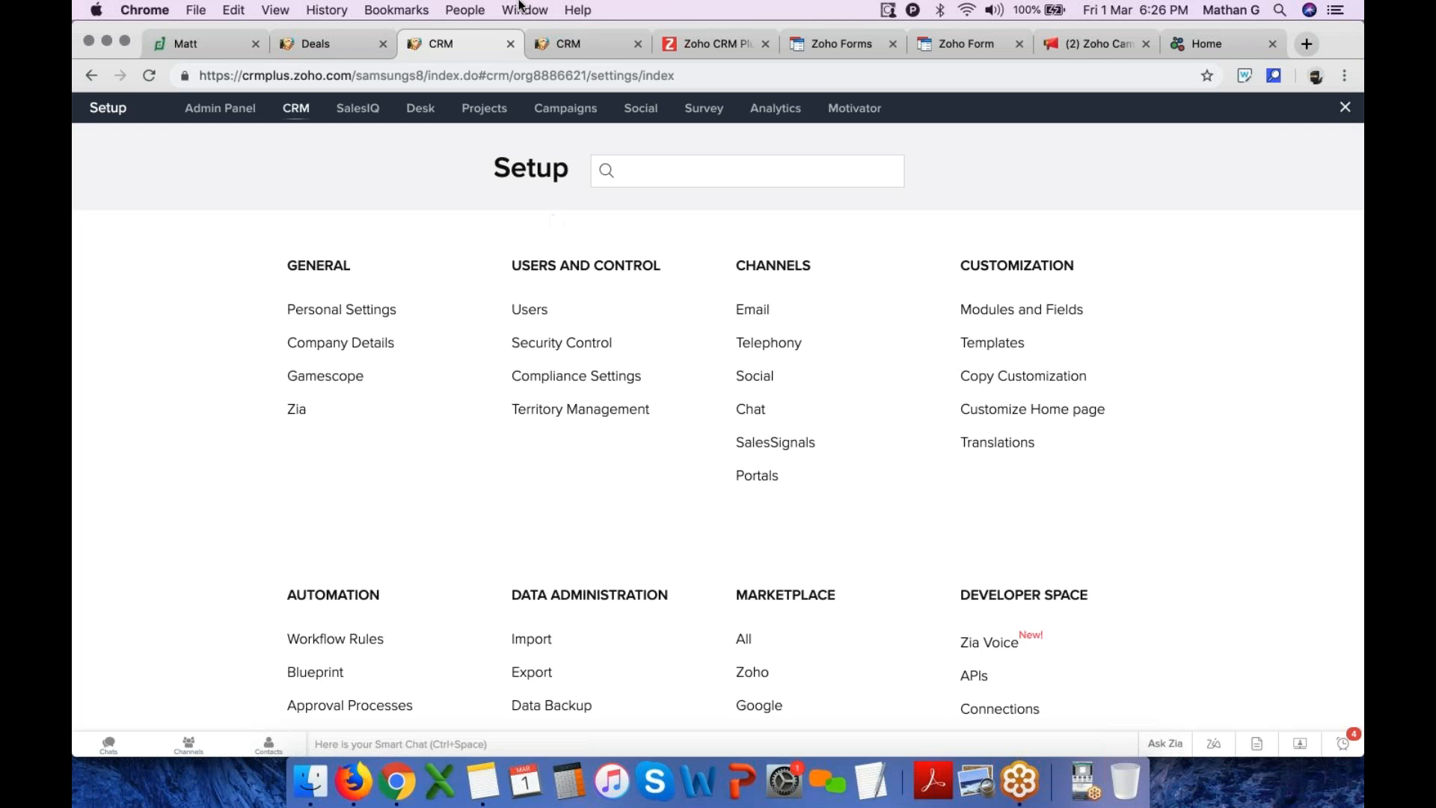
click(1346, 110)
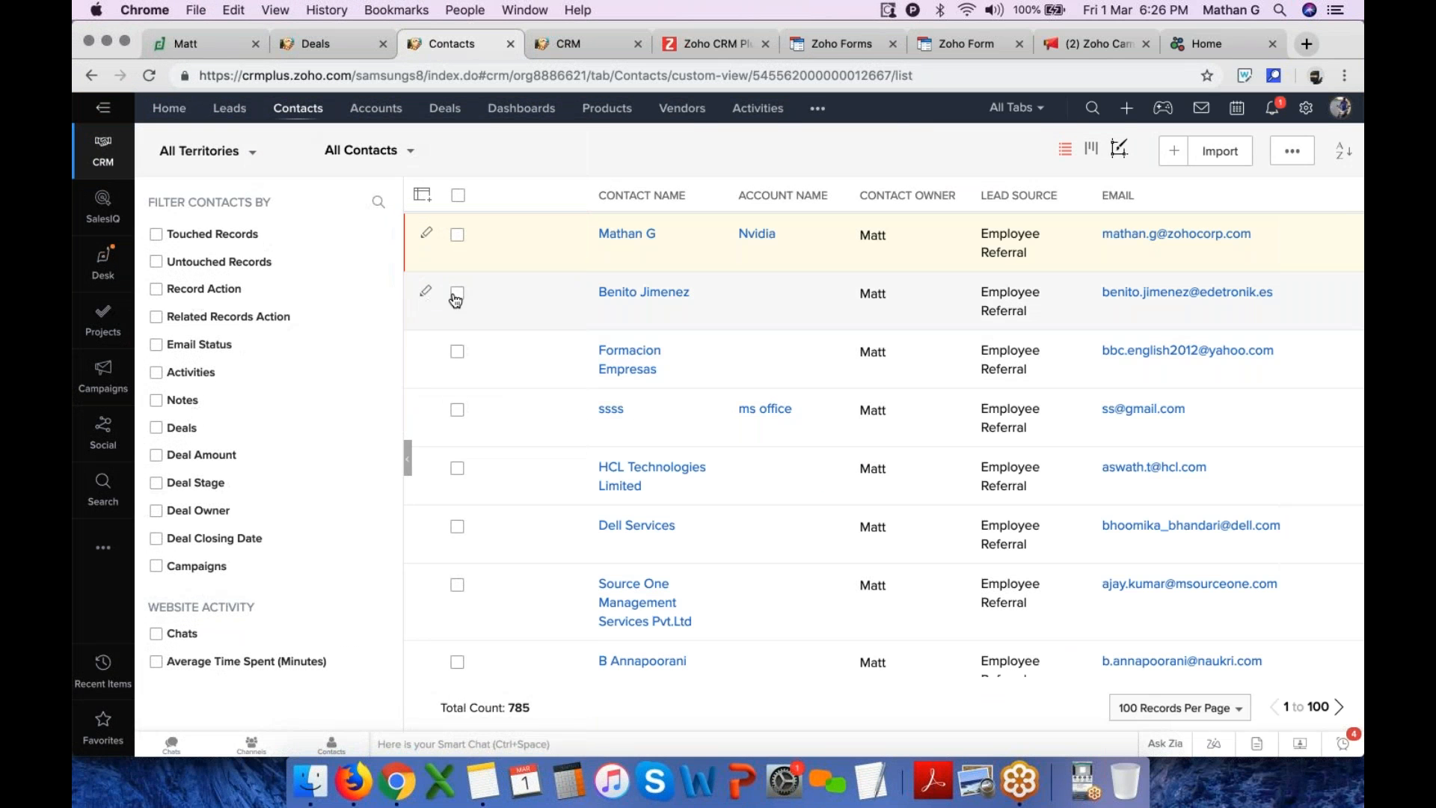
click(455, 292)
click(456, 352)
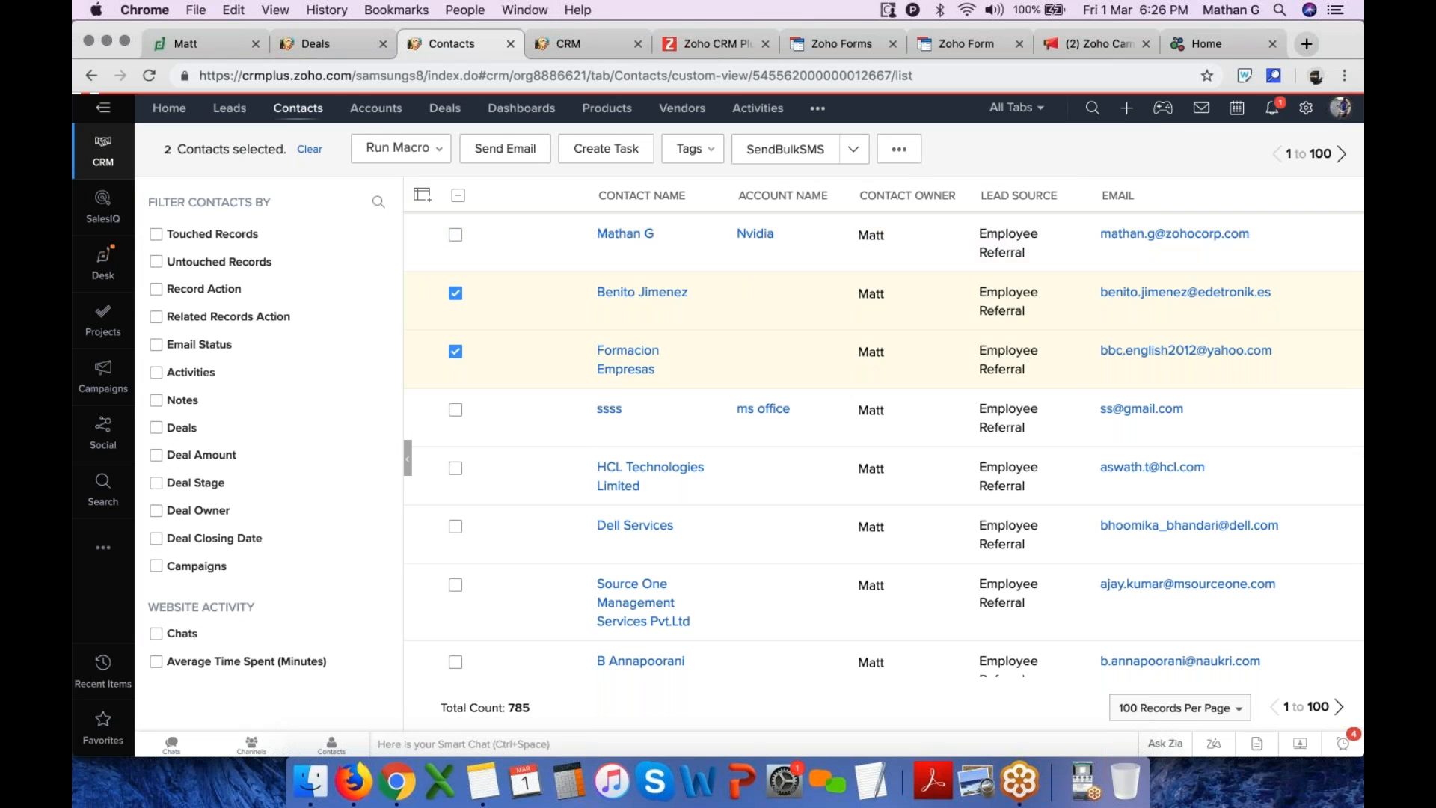
click(911, 150)
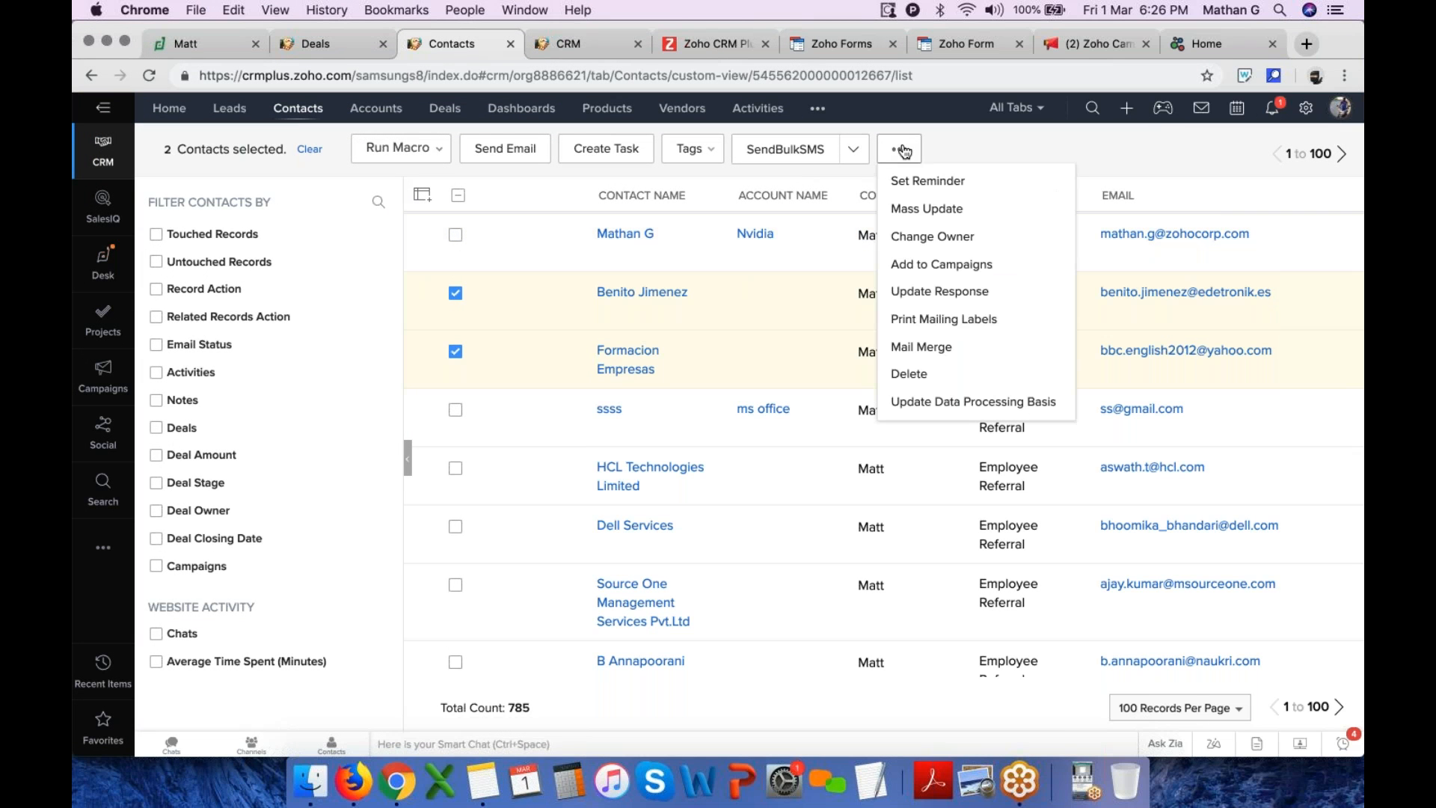
Open the Formacion Empresas contact record and browse its more-actions and custom-button menus
click(633, 357)
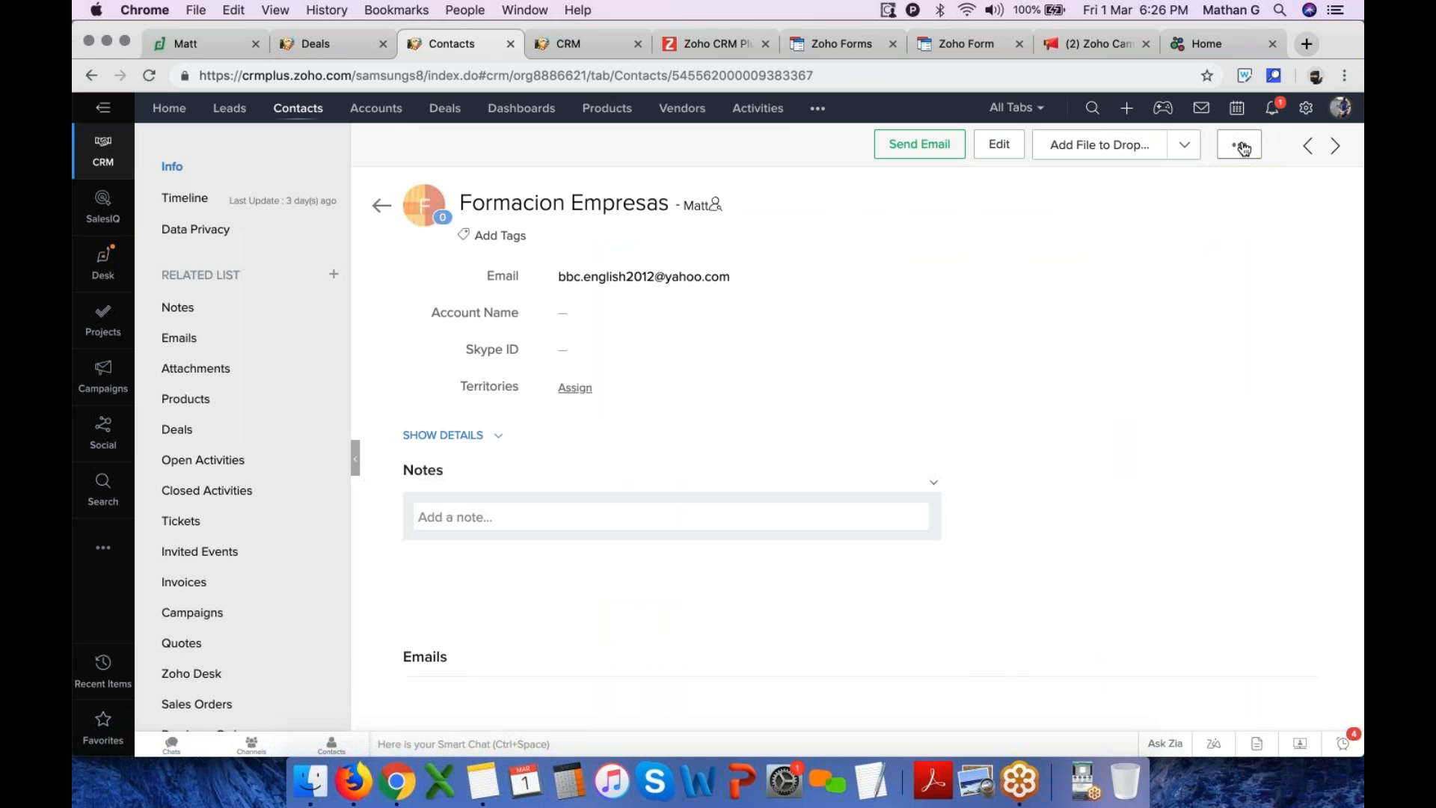
click(1240, 146)
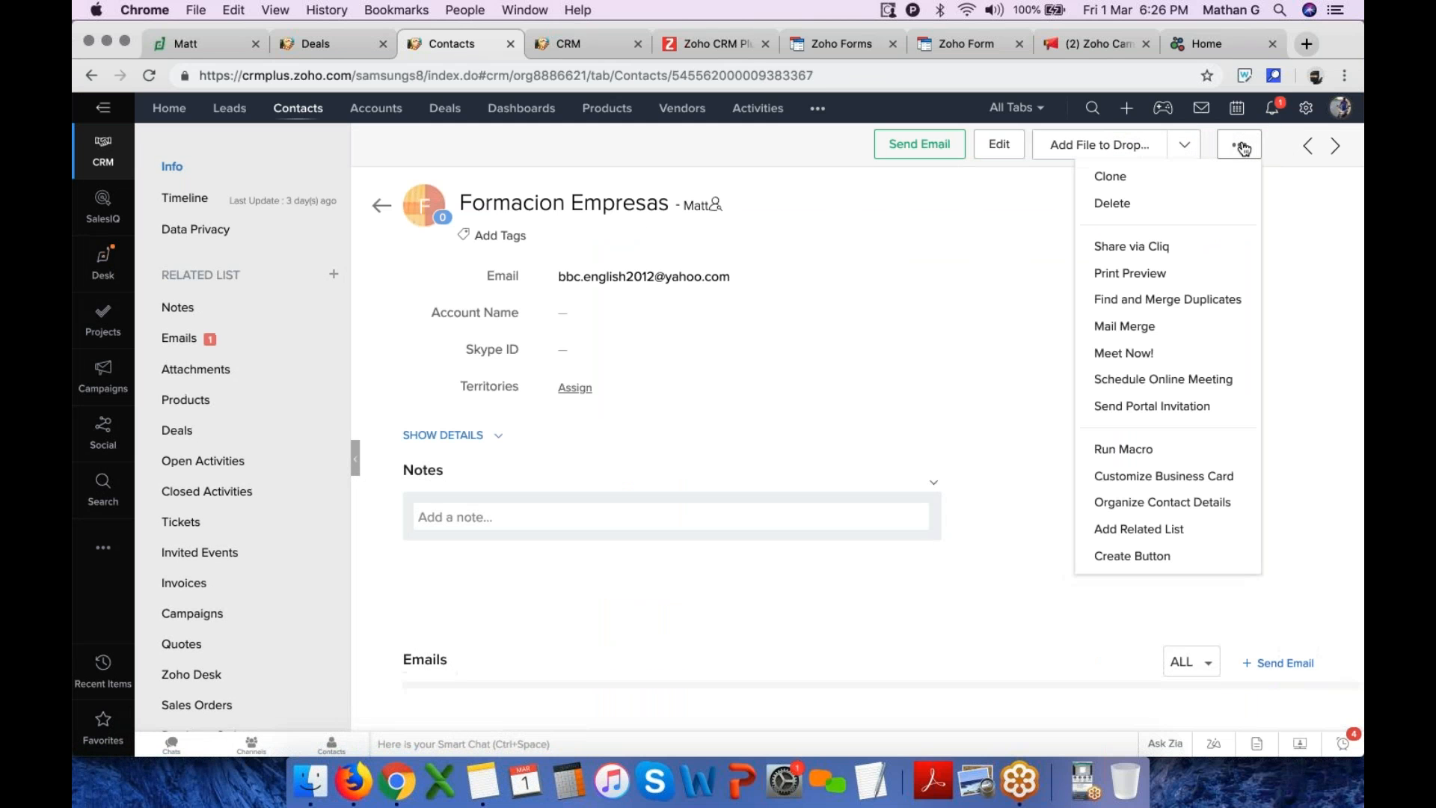
click(1188, 147)
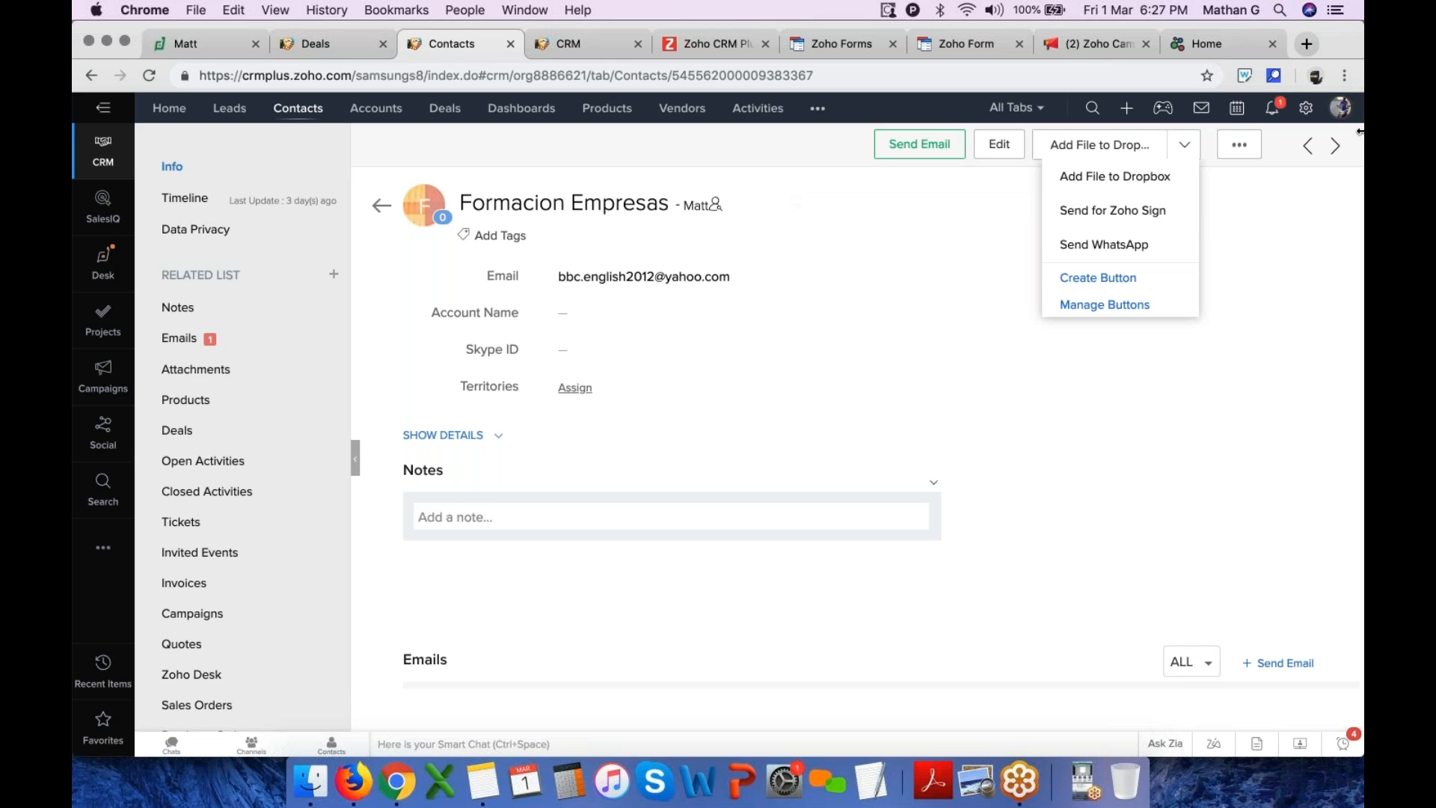
Try sending the contact record for Zoho Sign, then cancel the dialog
click(1140, 220)
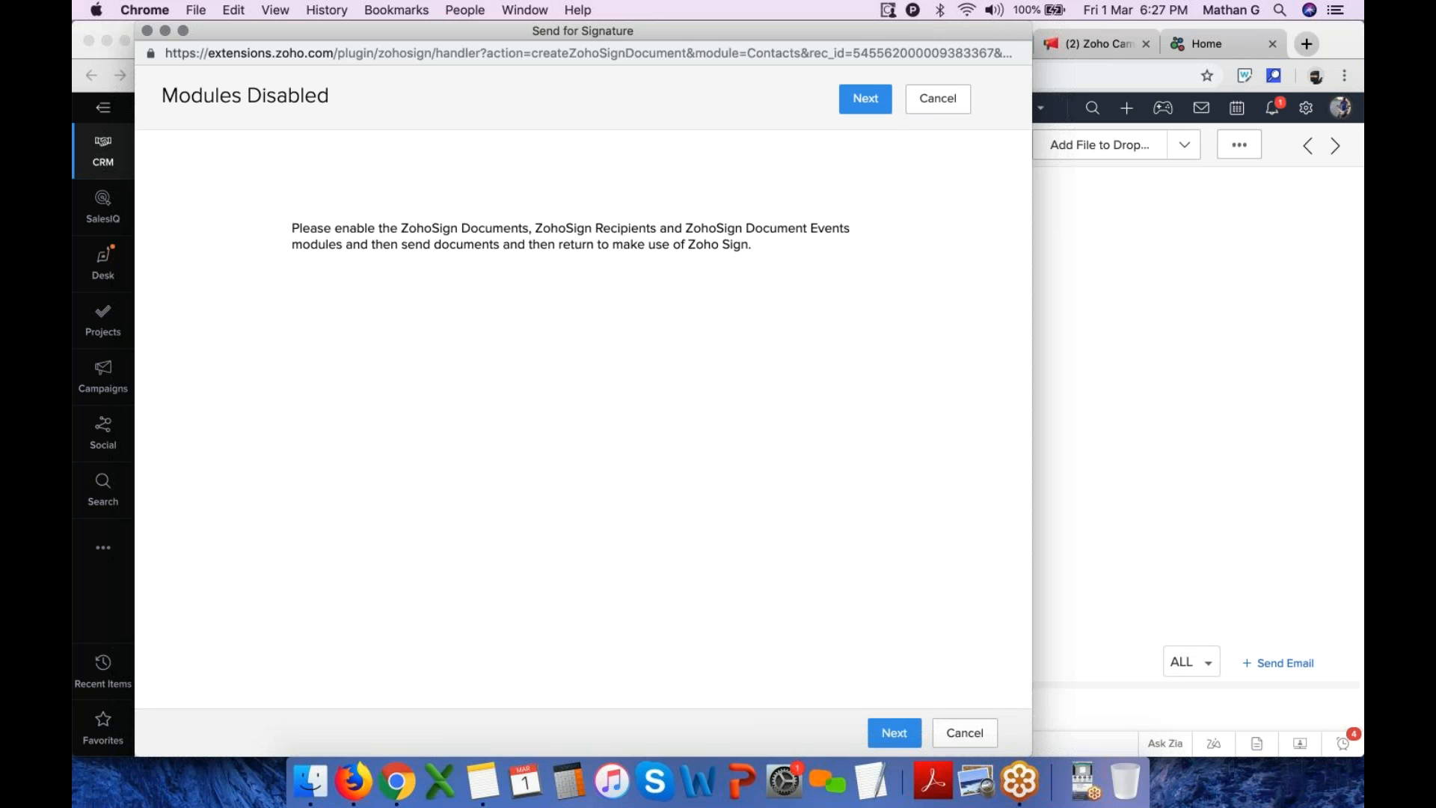
click(981, 734)
Open the CRM setup page and go to Modules and Fields
click(1306, 110)
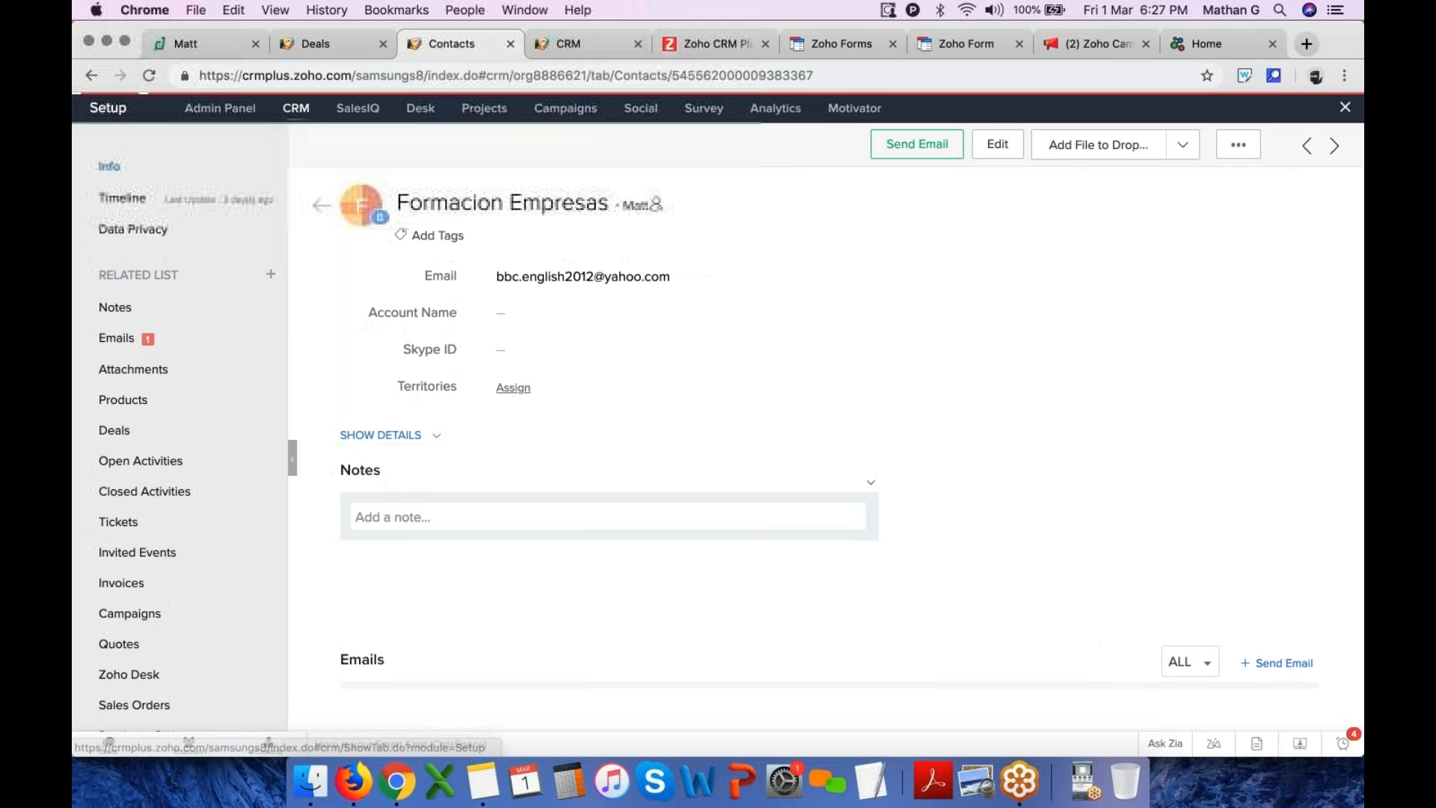
scroll(811, 596, down, 3)
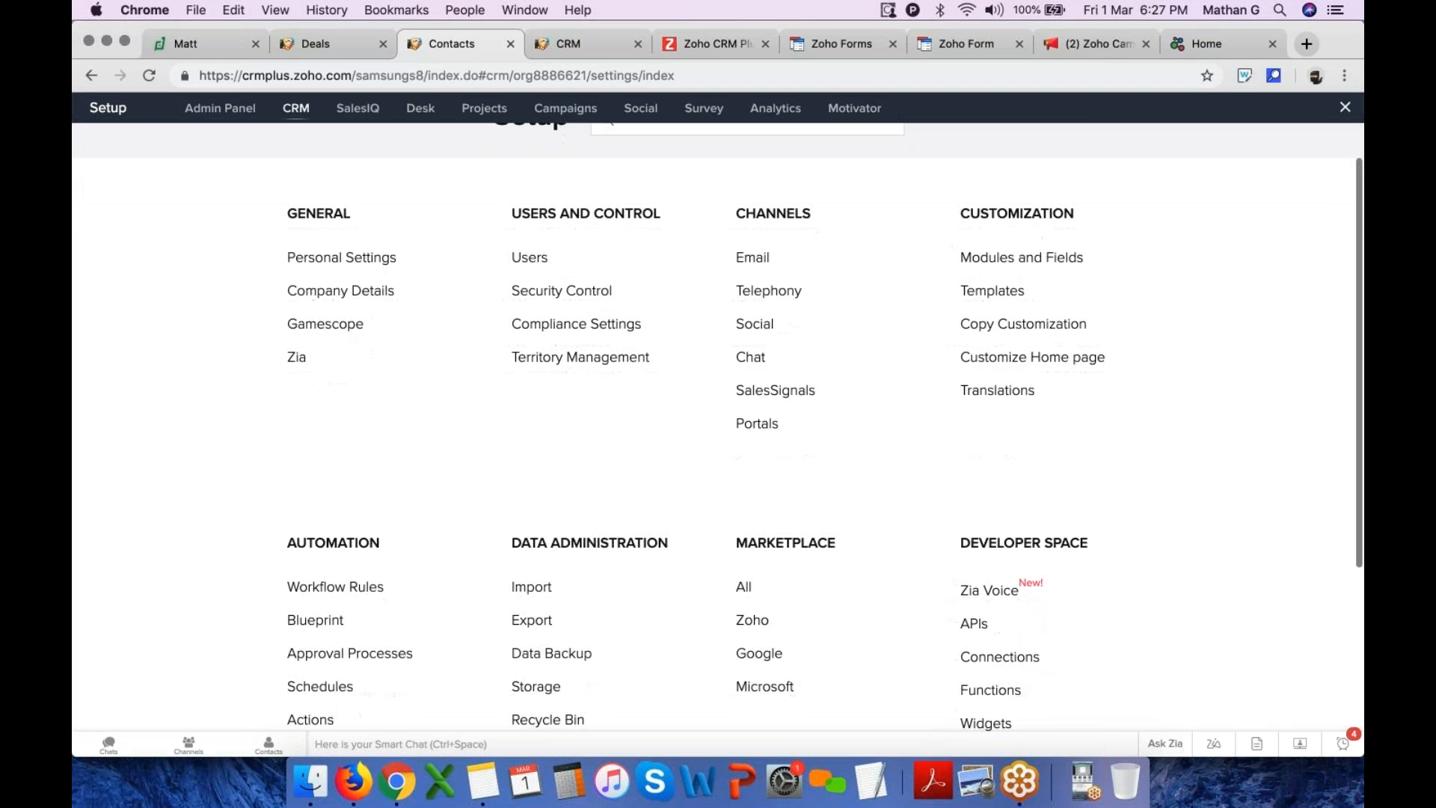
scroll(952, 309, up, 3)
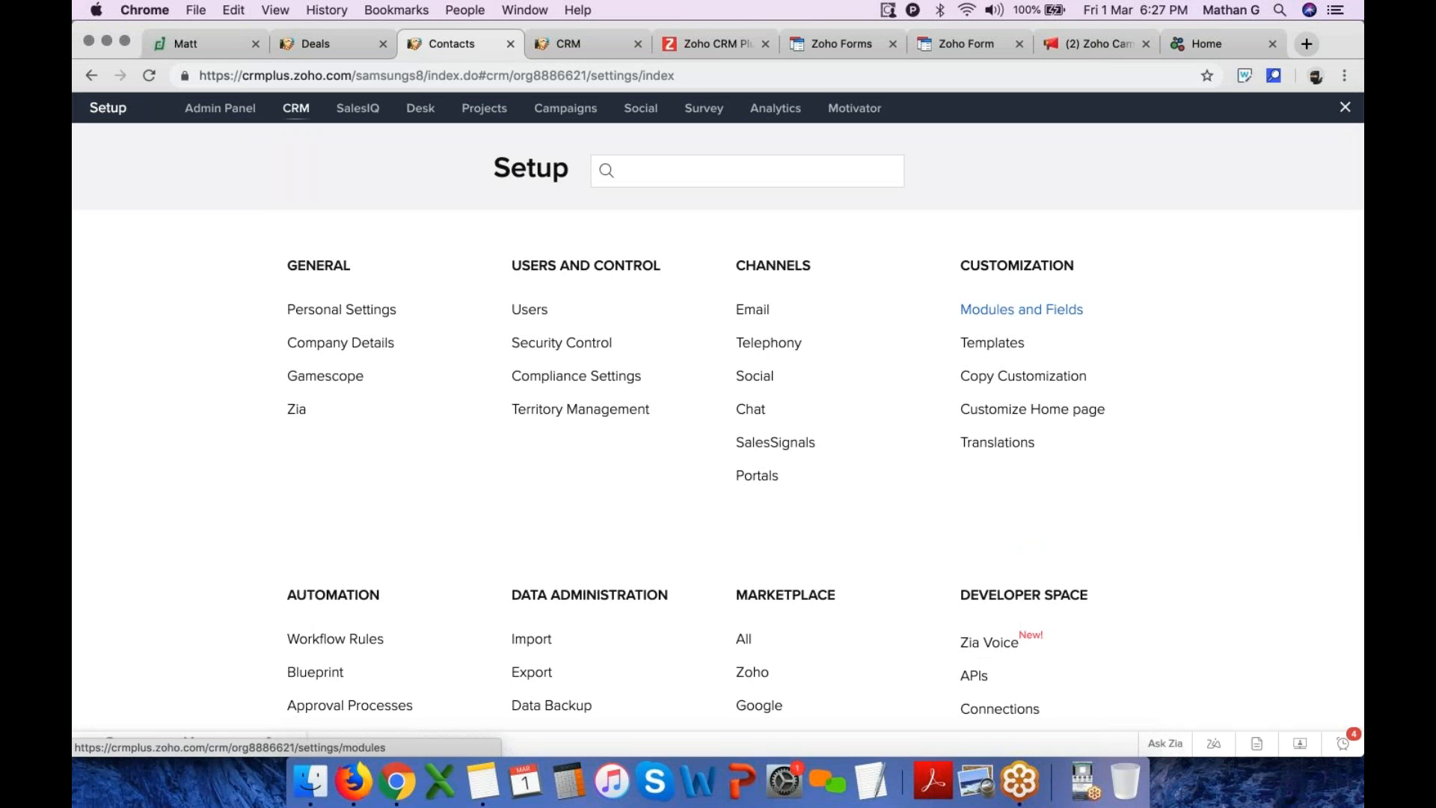
click(995, 308)
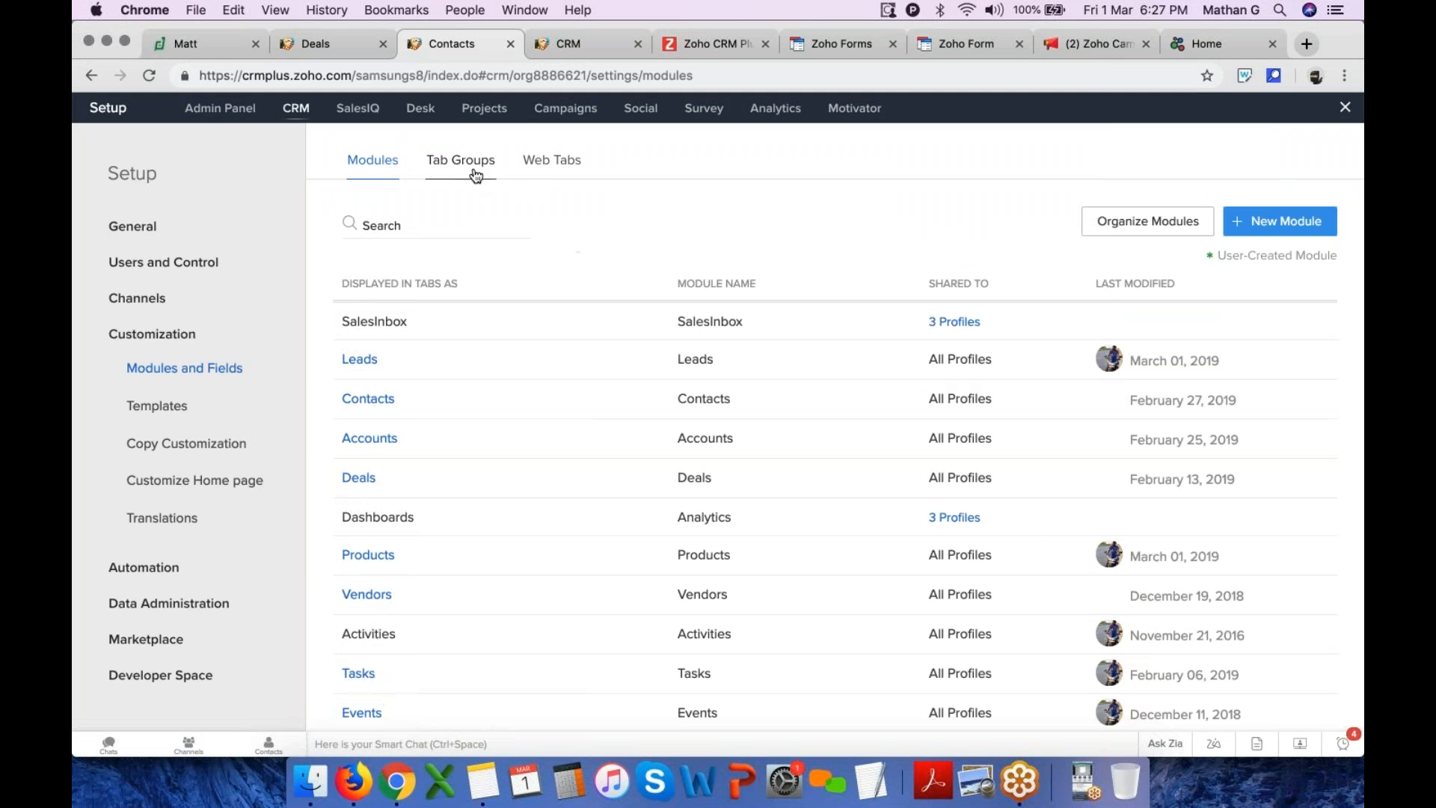
Review the module list in the Organize Modules dialog, cancel it and close Setup
click(1144, 221)
scroll(715, 393, down, 5)
scroll(715, 395, down, 10)
scroll(715, 395, down, 8)
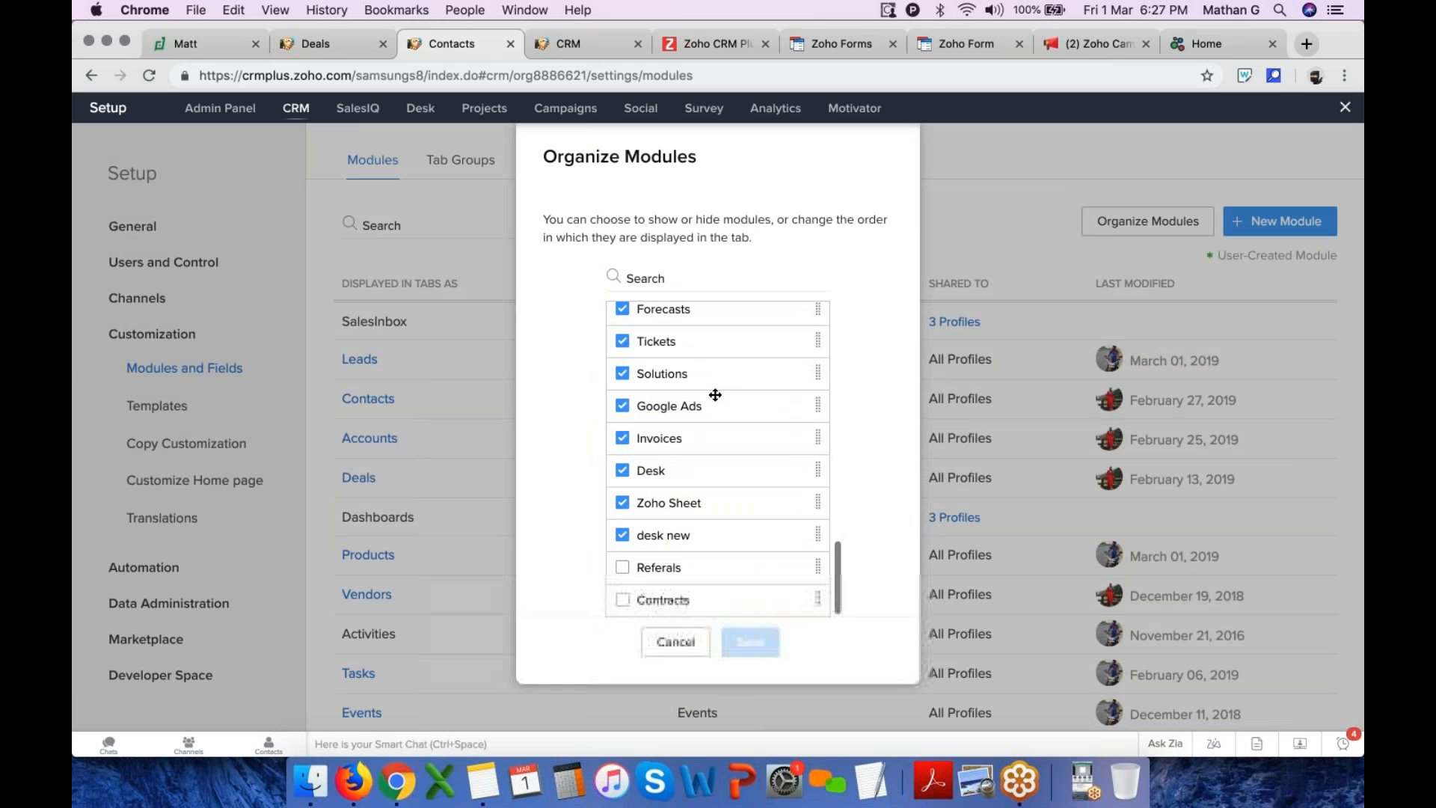
click(693, 644)
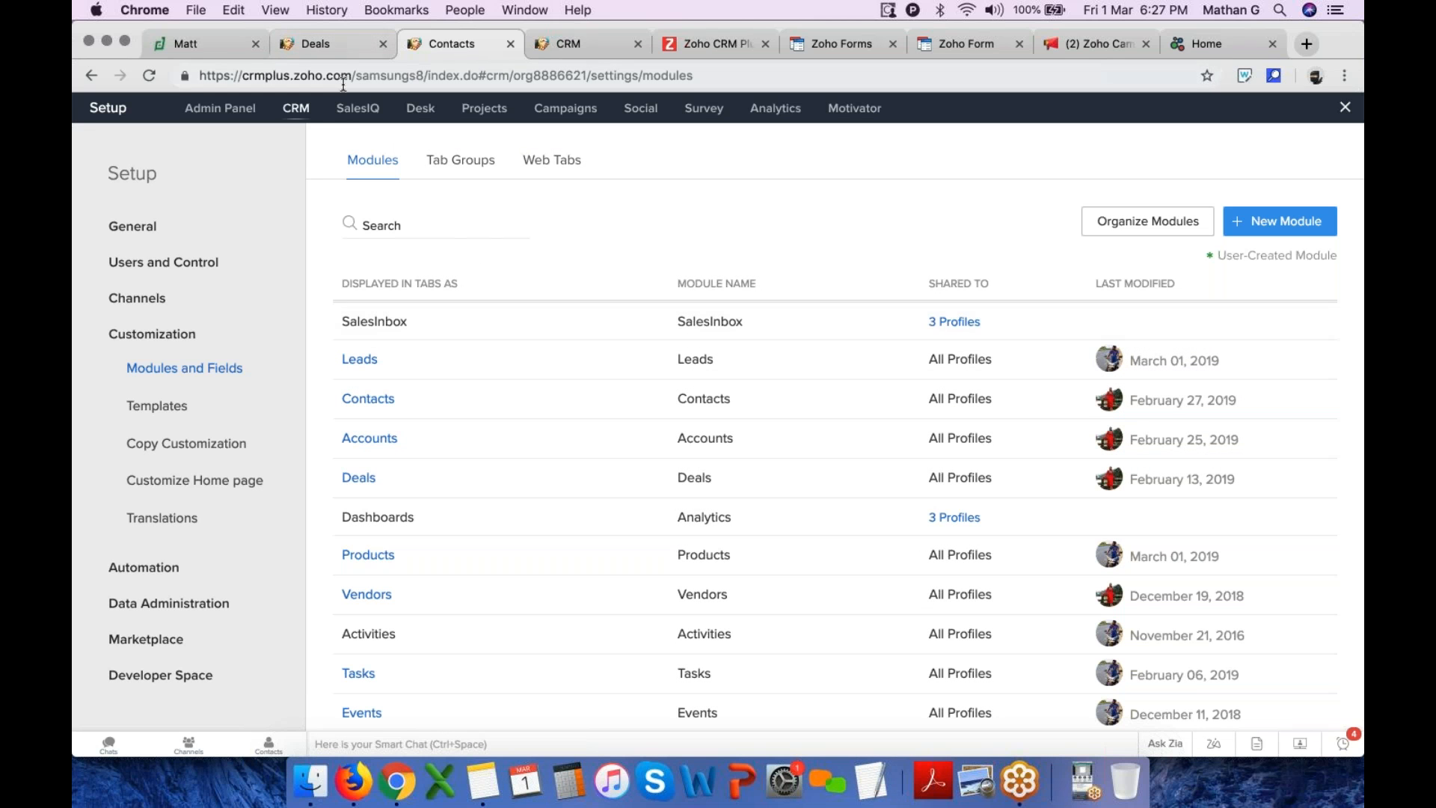
click(1345, 107)
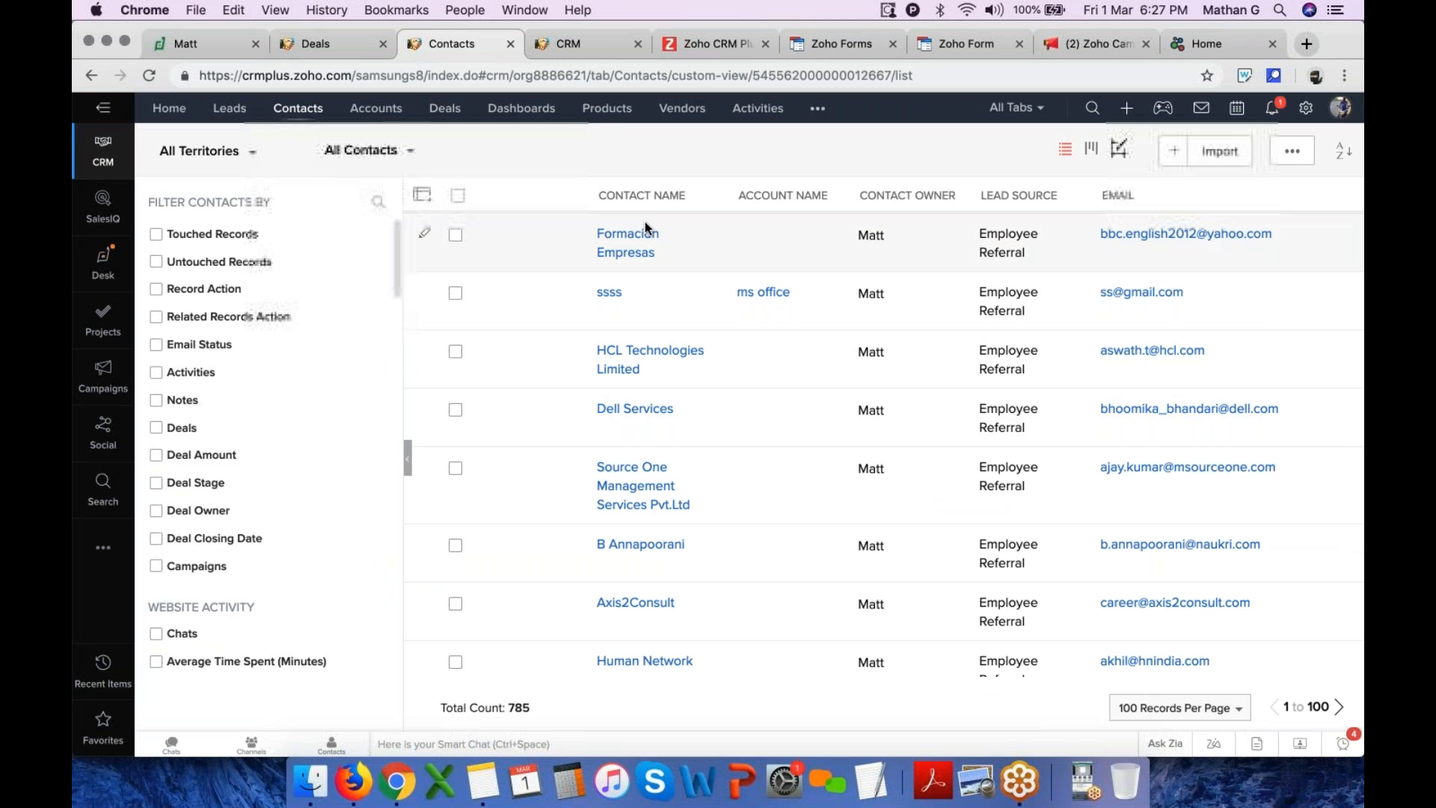
Open the Formacion Empresas contact and review its related list order in Organize Contact Details, then close it
click(641, 244)
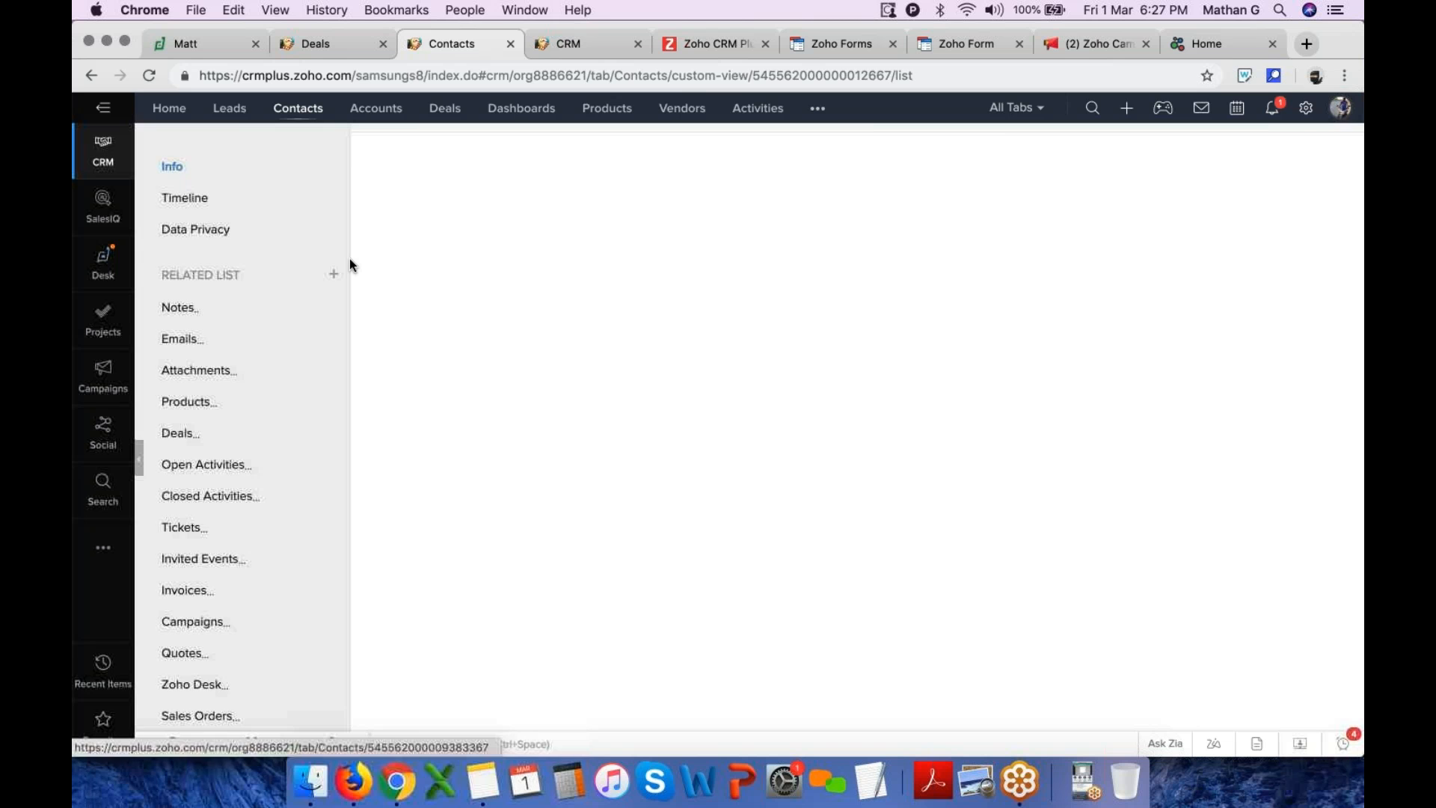
click(333, 273)
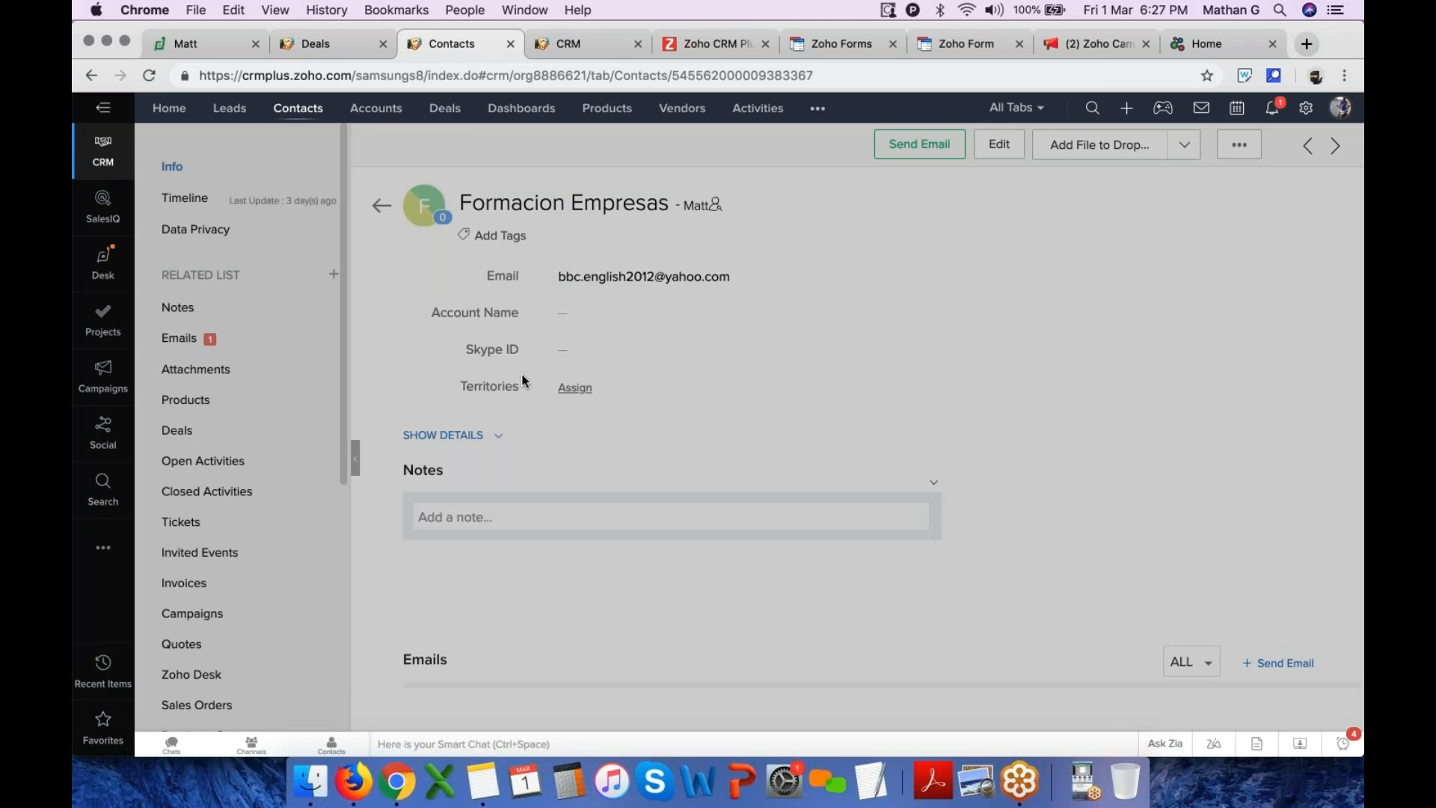
scroll(770, 341, down, 5)
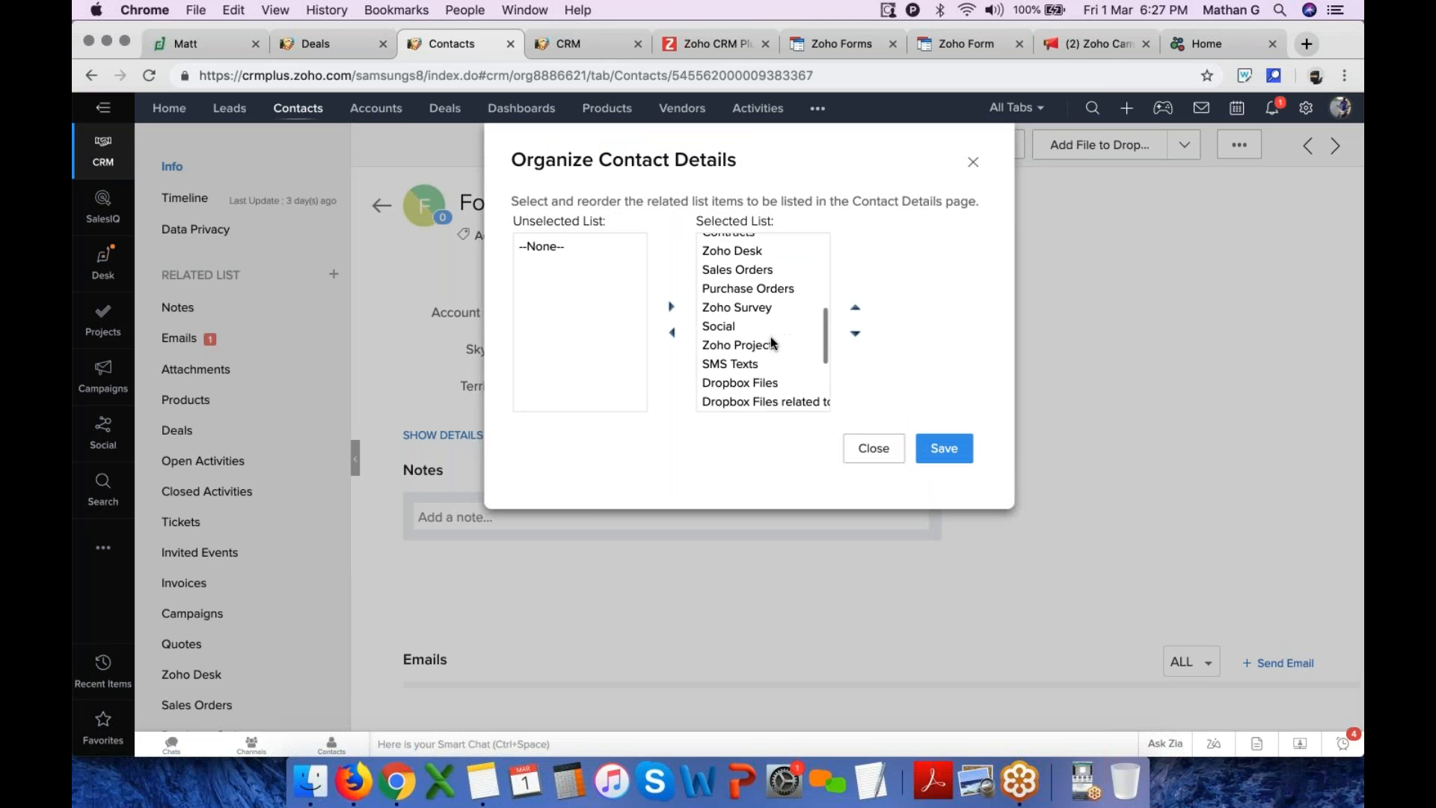
scroll(771, 341, down, 3)
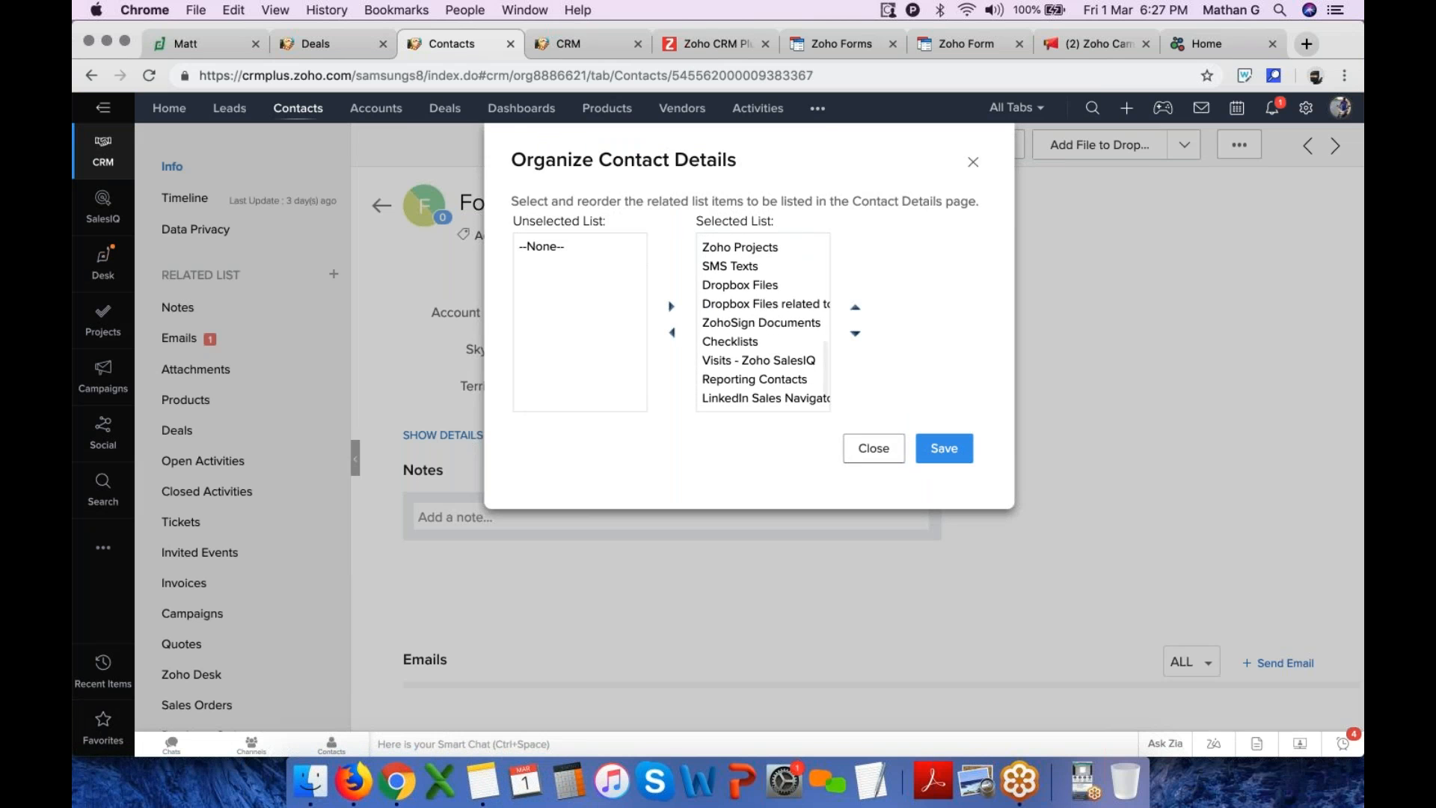
click(870, 449)
scroll(329, 509, down, 4)
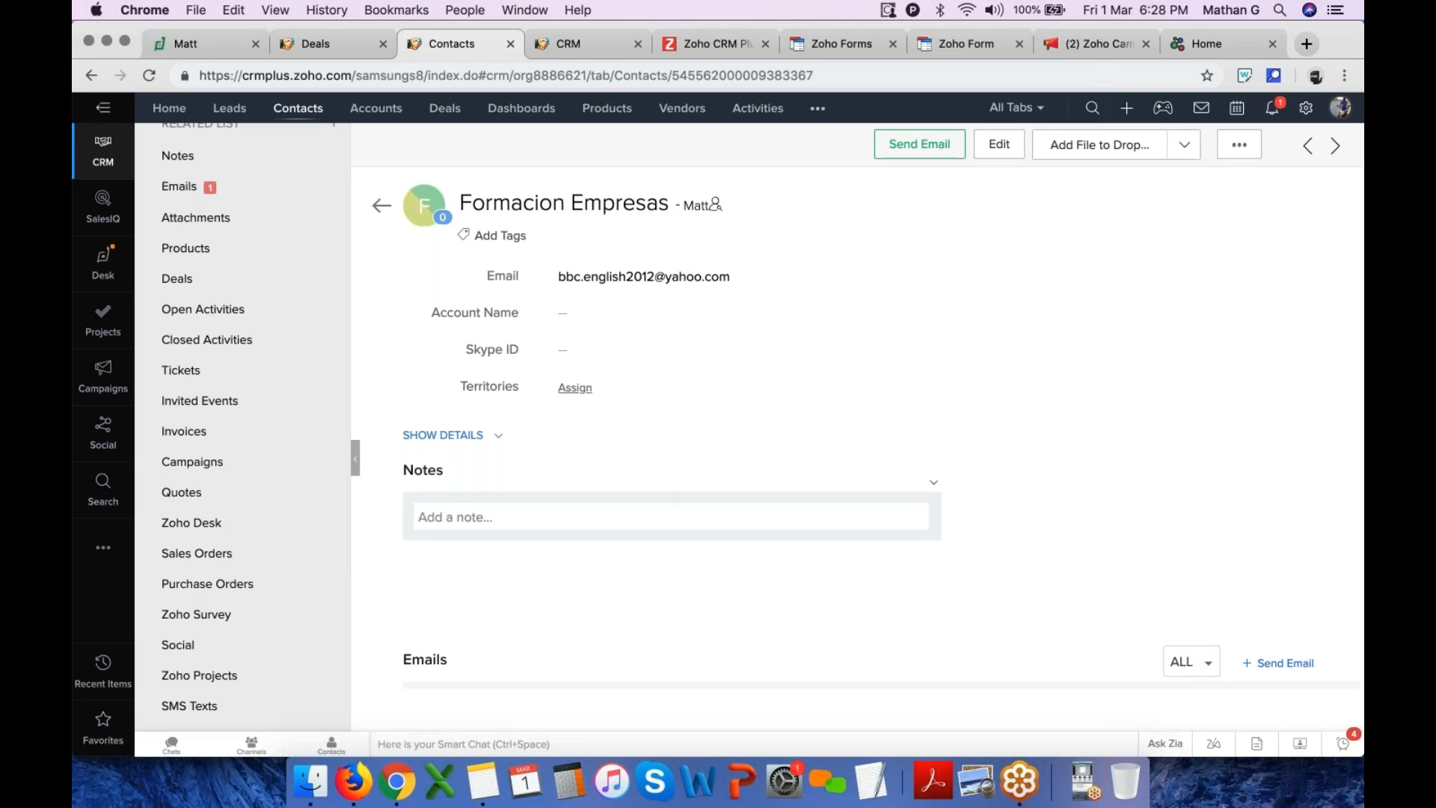
Attempt Send for Zoho Sign from the contact's custom-button menu once more and cancel the signature window
click(1190, 146)
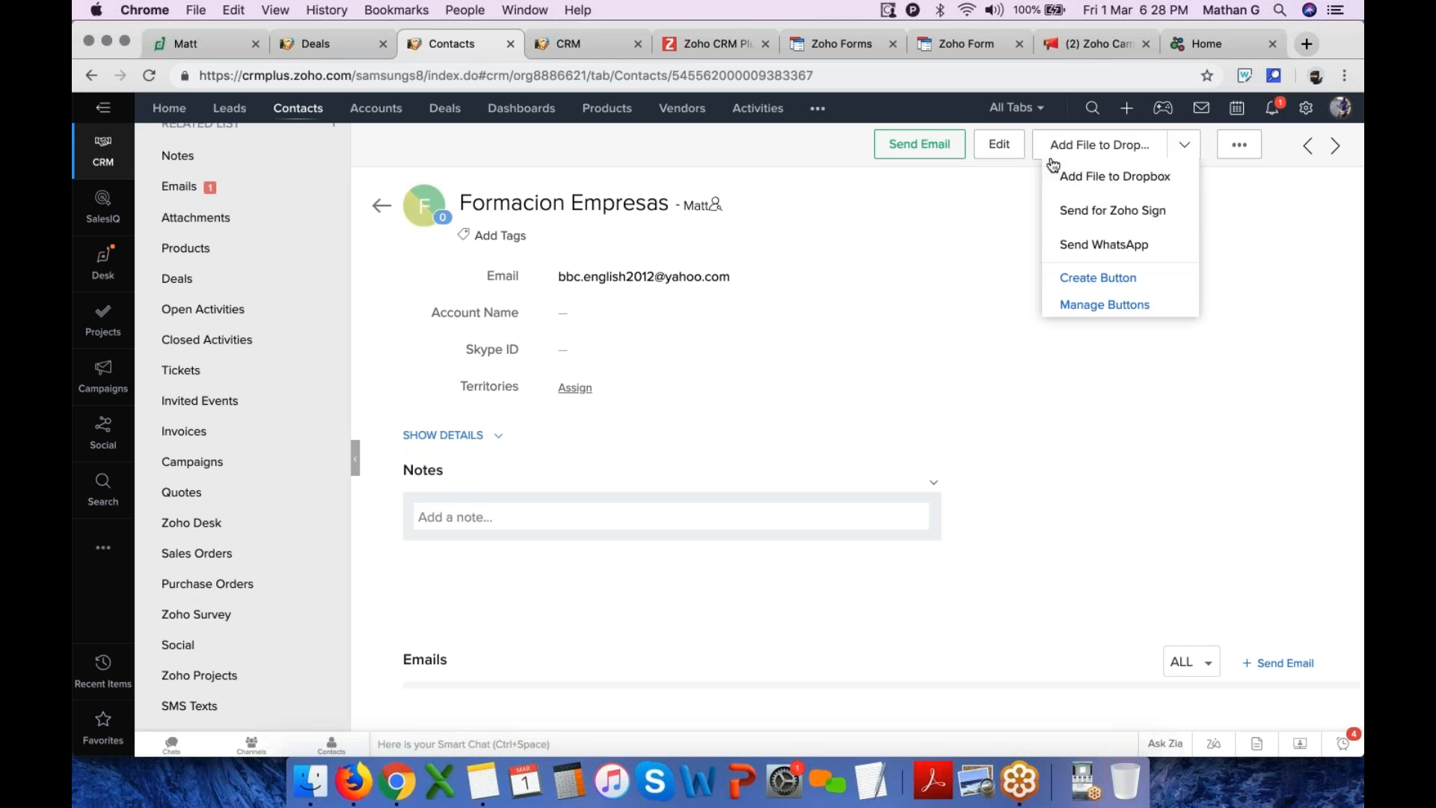
click(1121, 212)
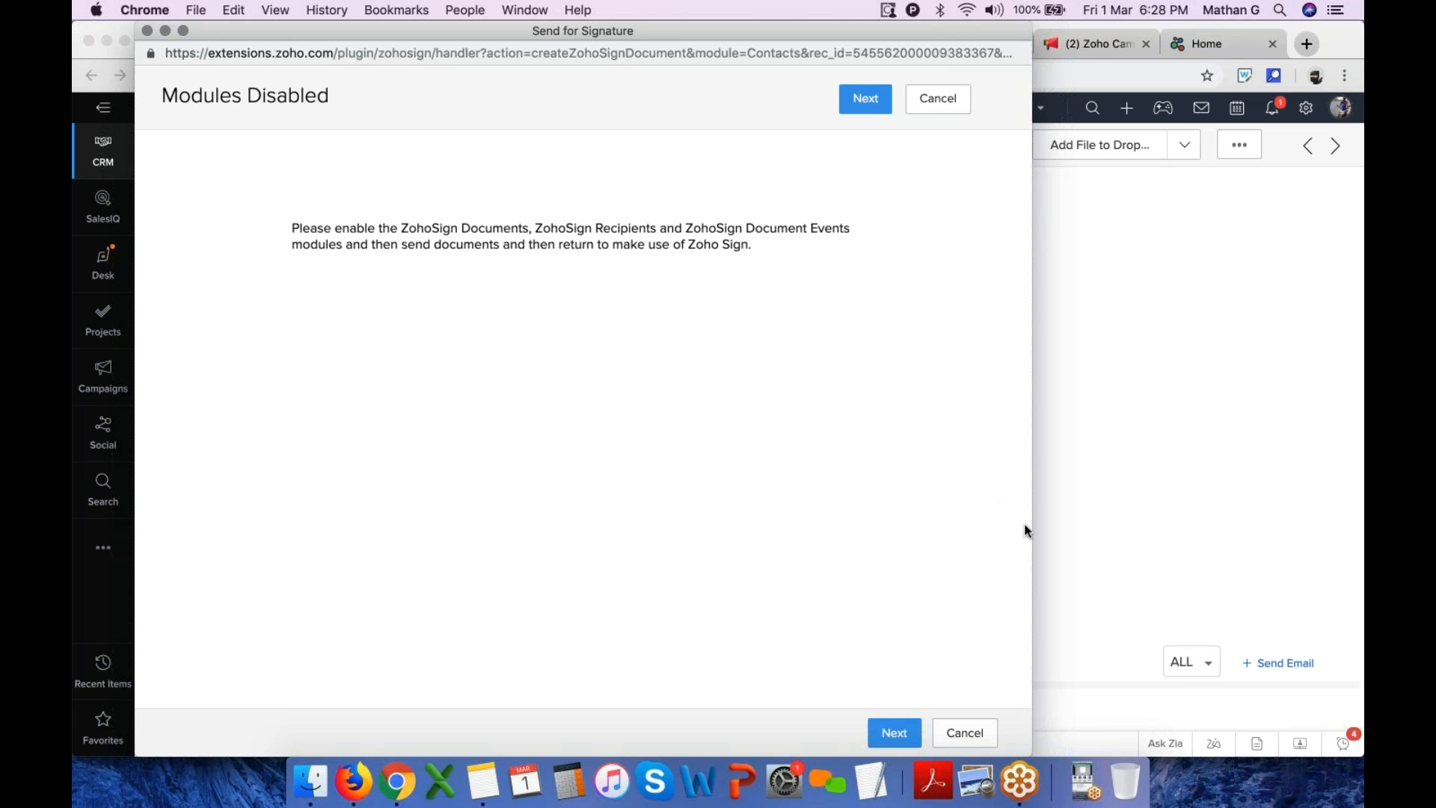
click(964, 733)
Jump to the ZohoSign Documents related list on the contact record
scroll(241, 555, down, 4)
scroll(245, 560, down, 1)
click(232, 554)
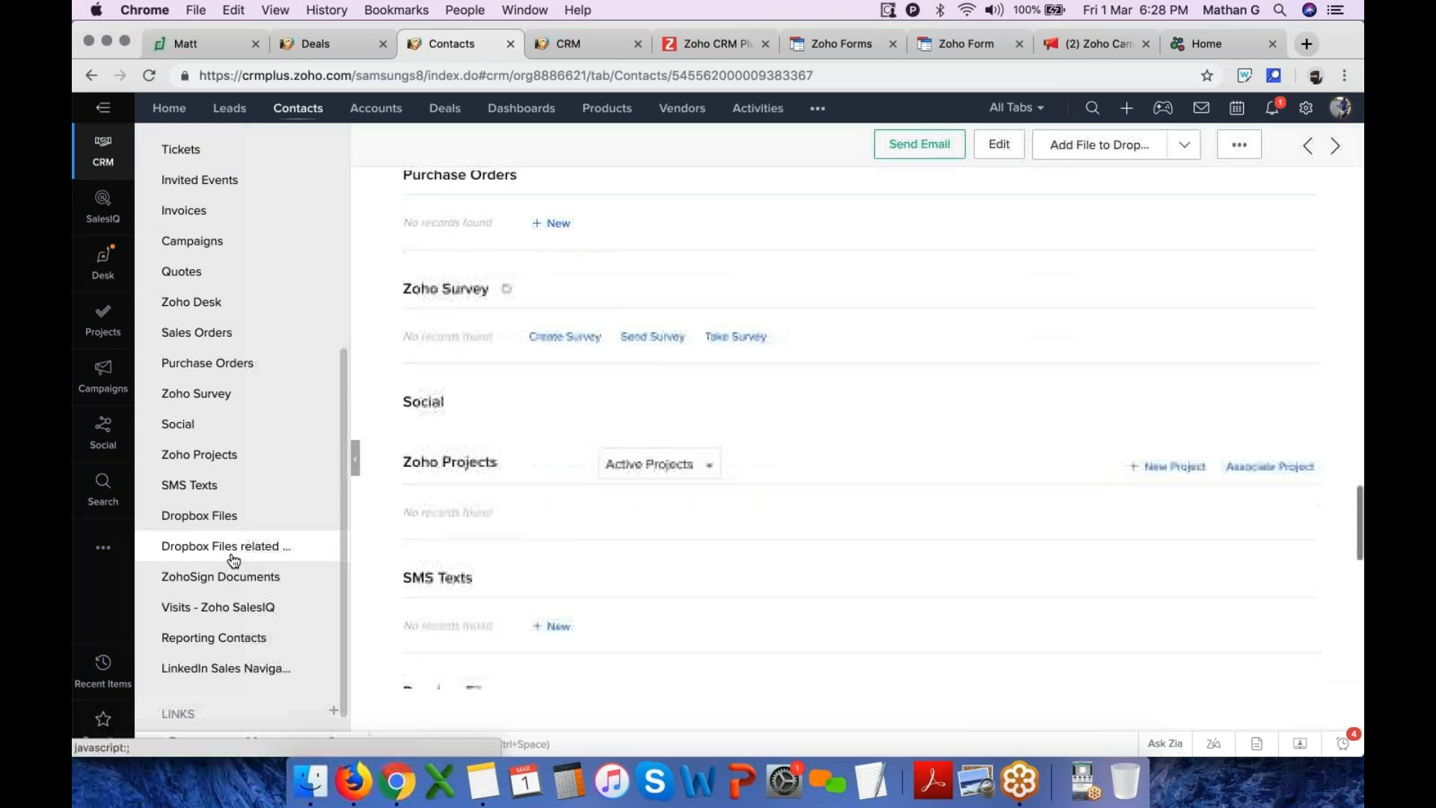
click(225, 577)
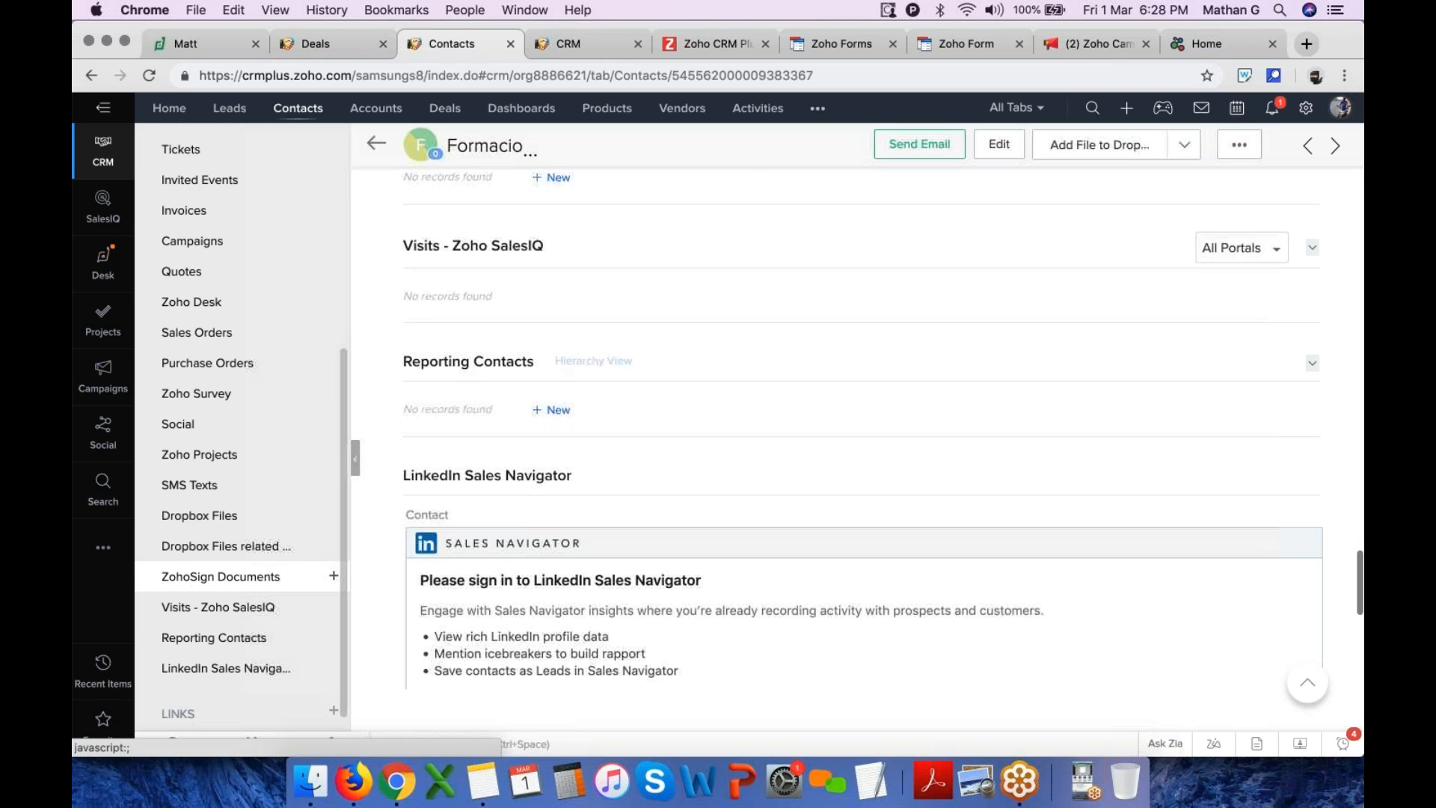
click(209, 580)
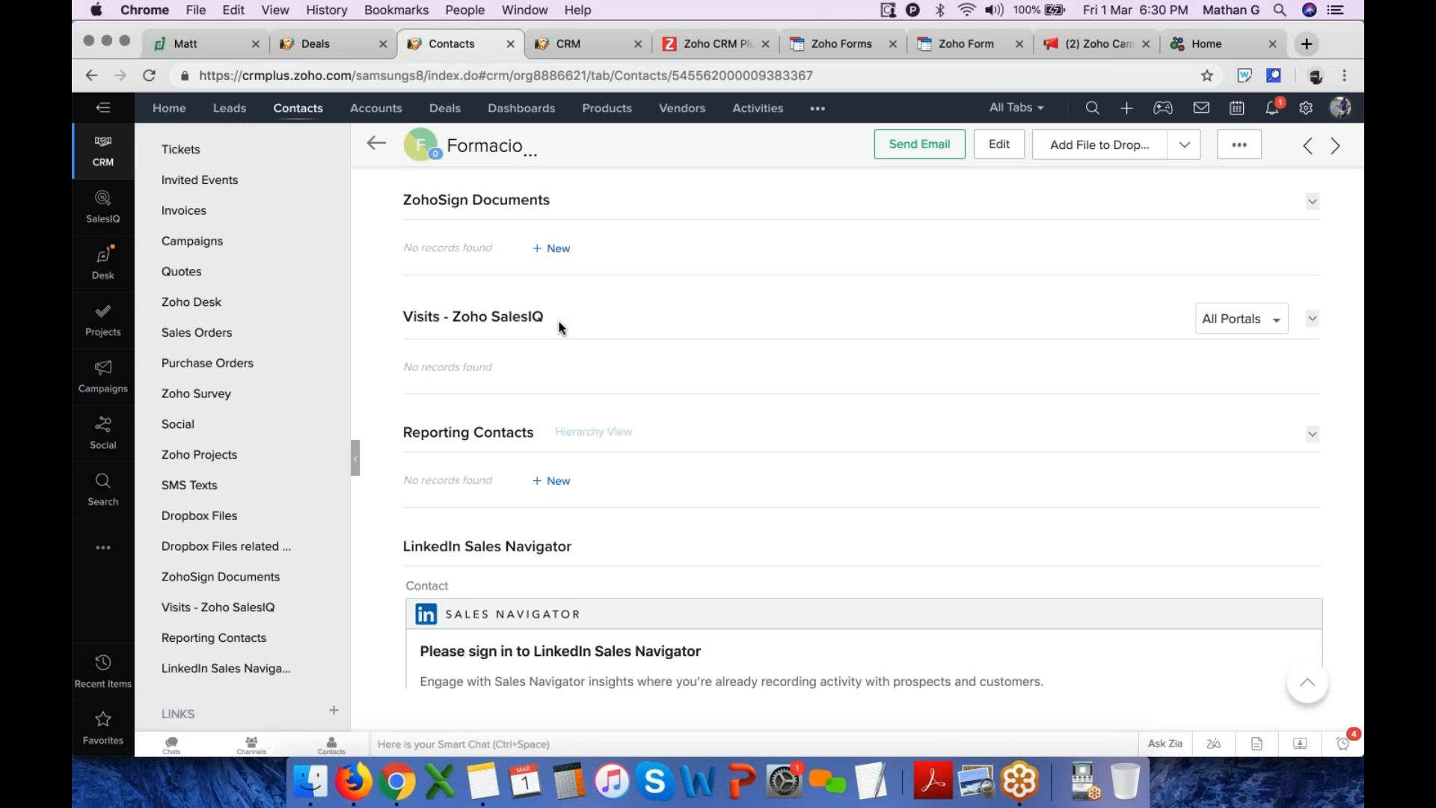
In a new tab, search for zoho one pricing and open the Zoho One pricing page
click(1310, 45)
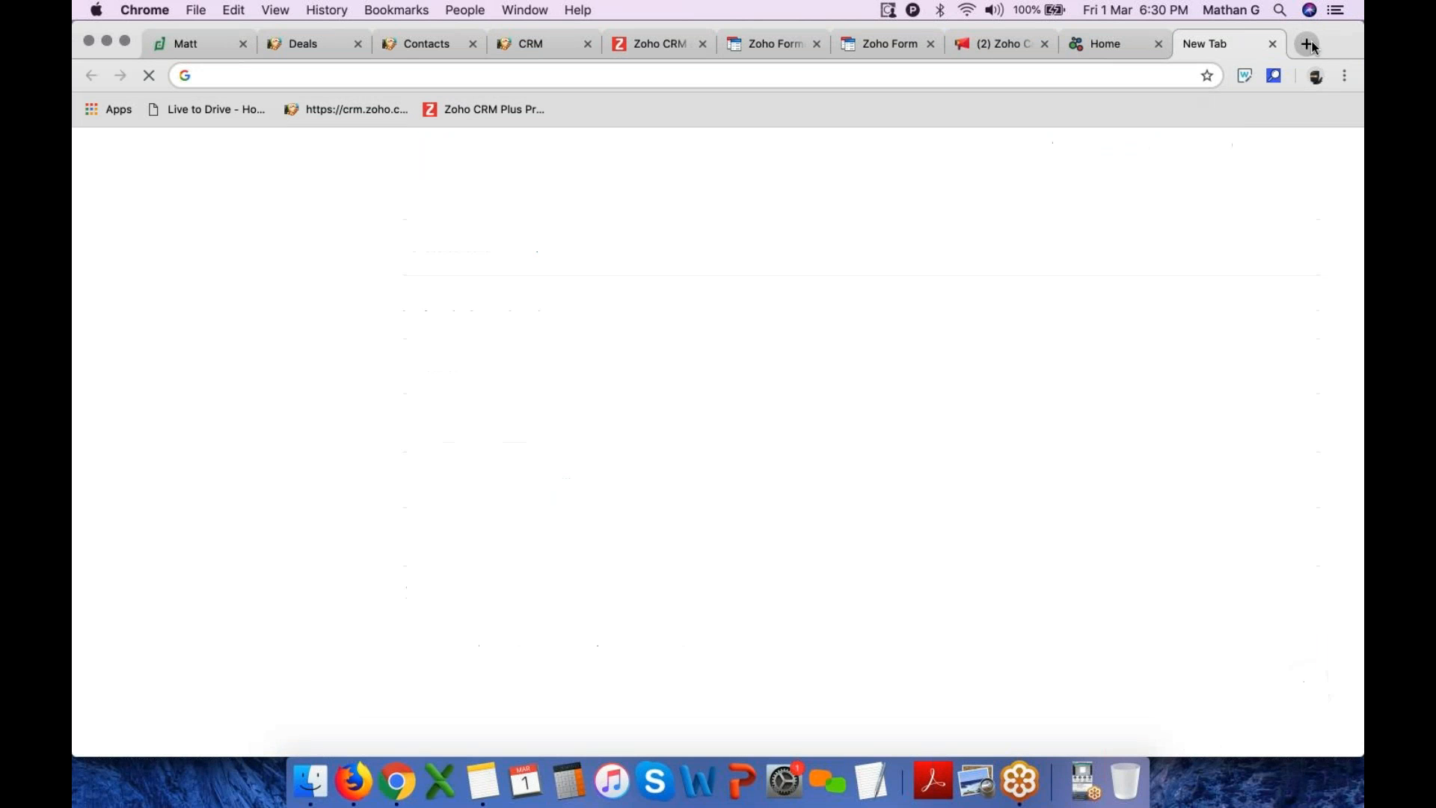
text(zoho)
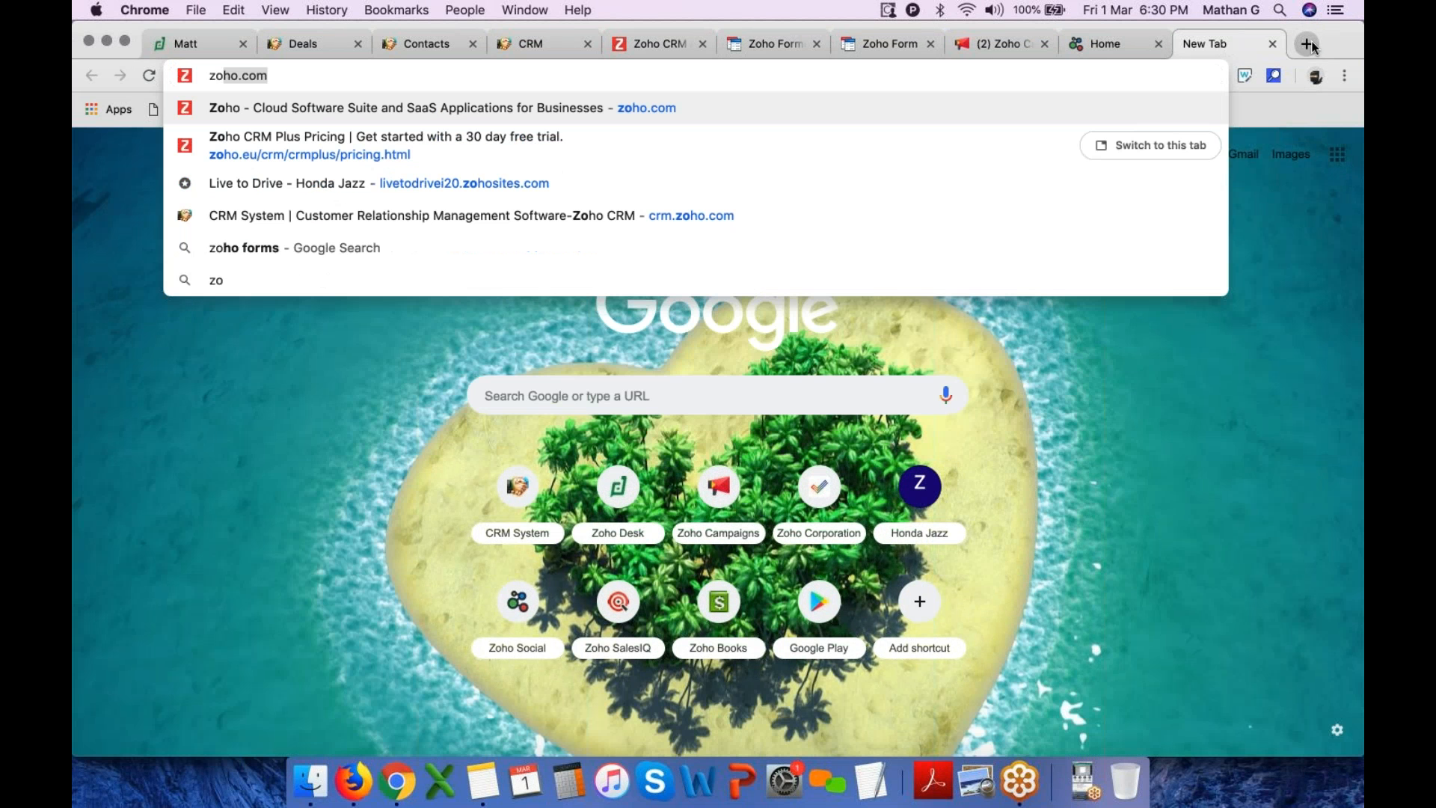
text(o)
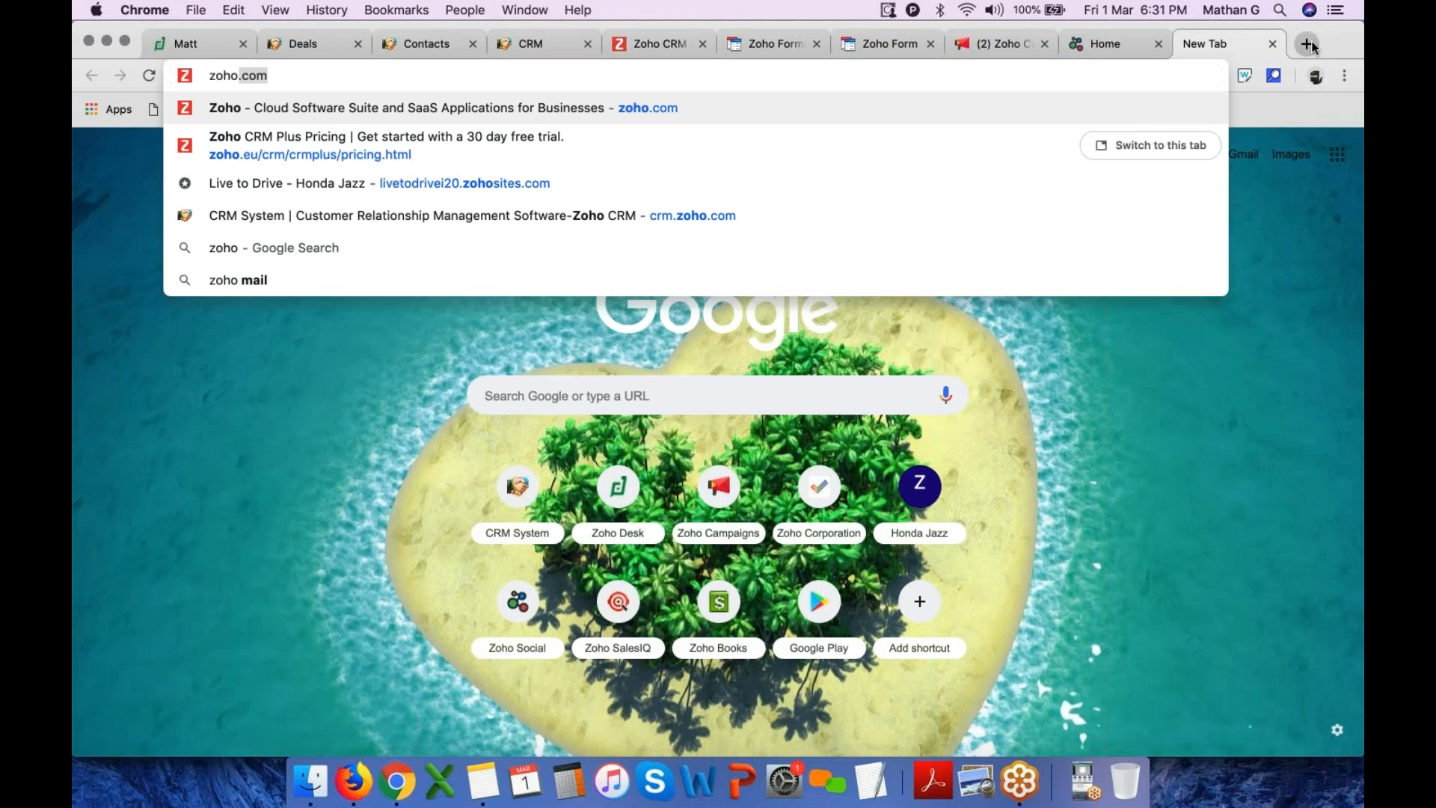
text(one)
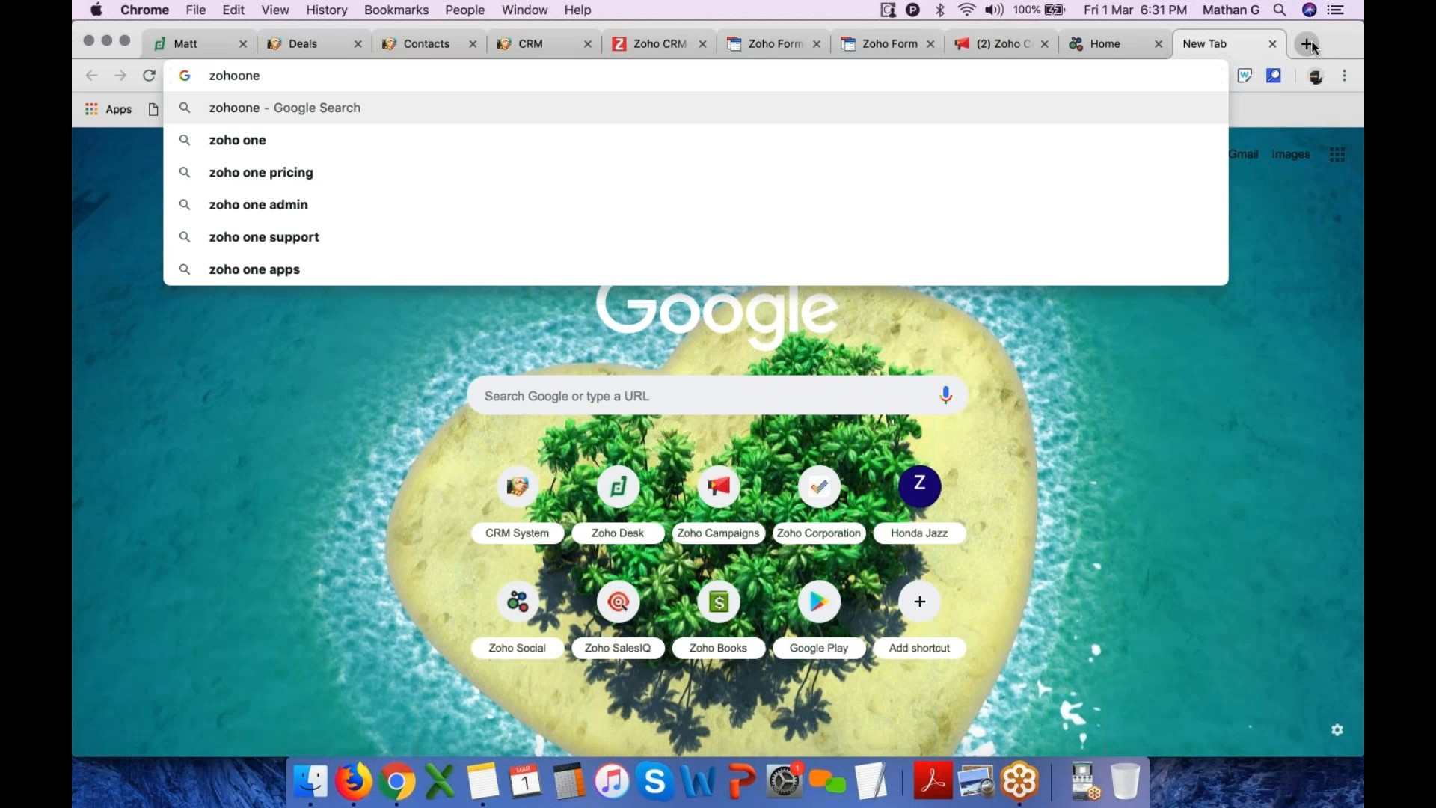
click(814, 172)
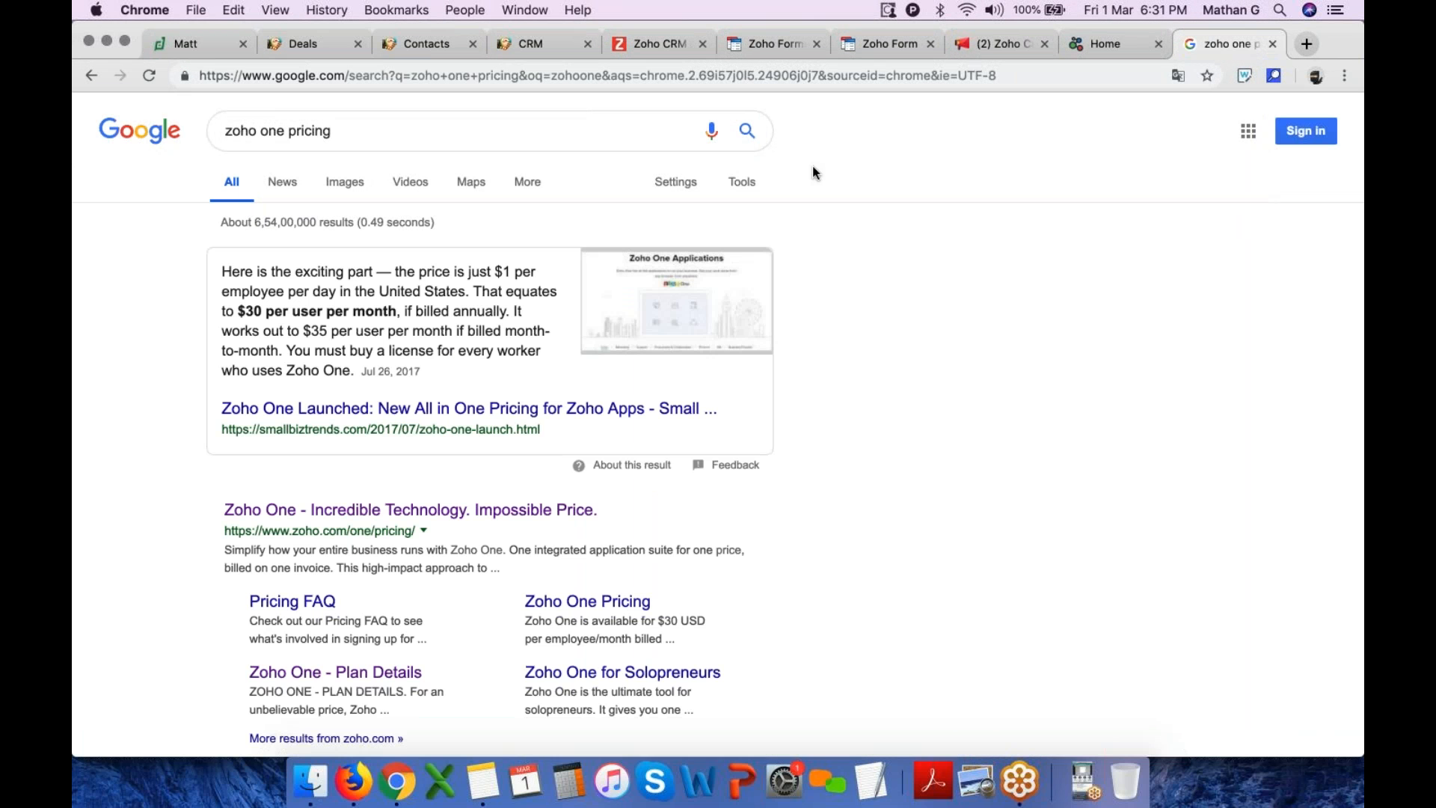
click(406, 511)
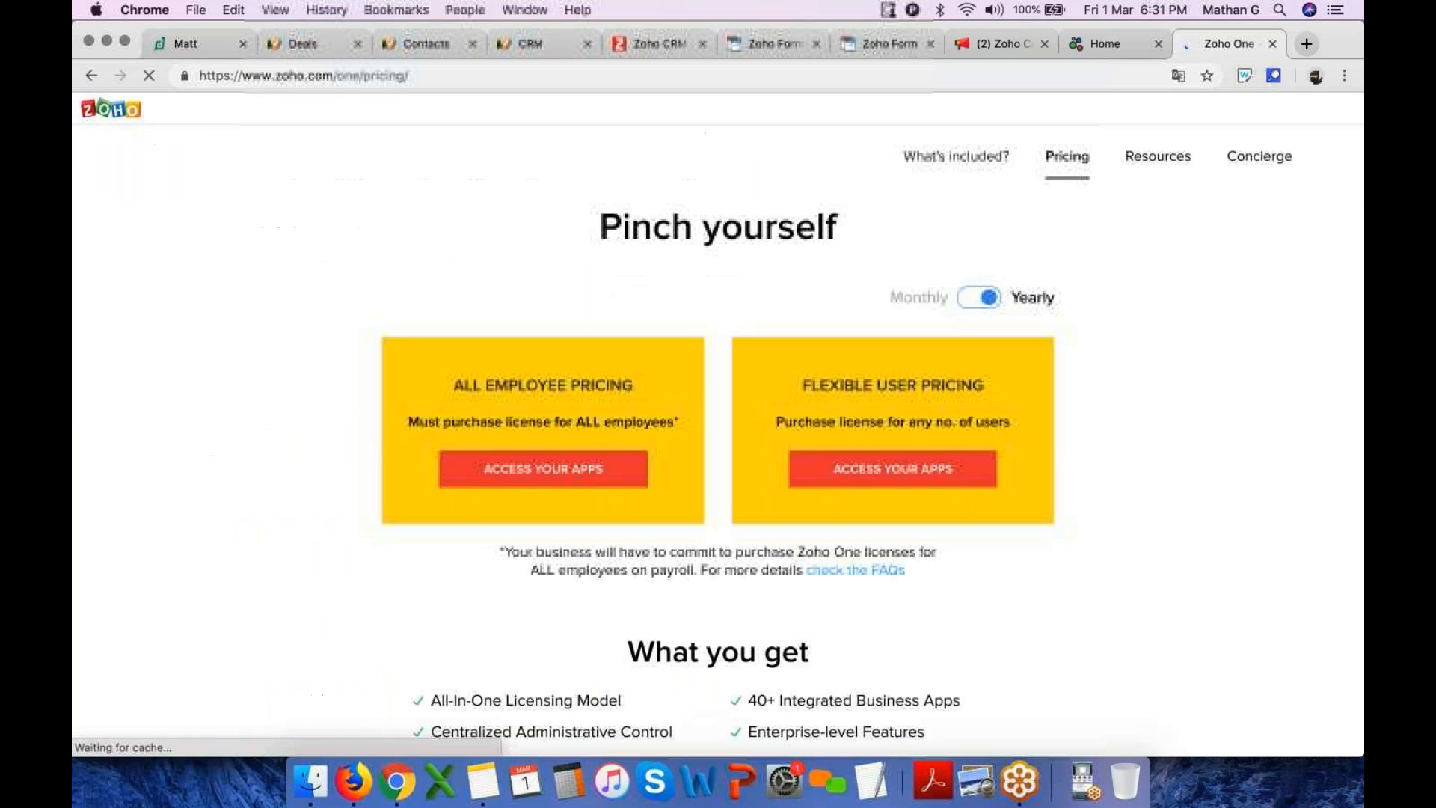
click(410, 304)
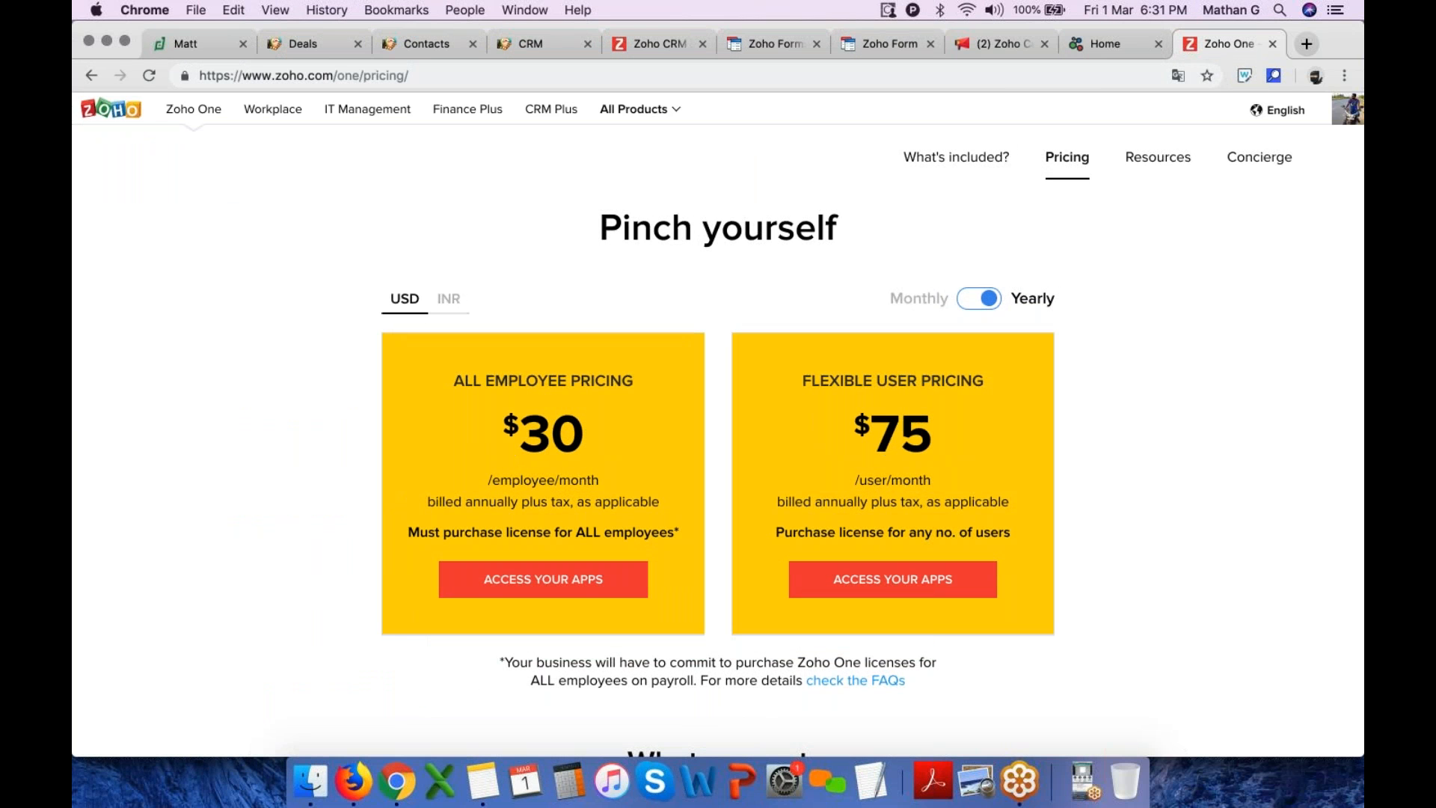
scroll(719, 419, down, 1)
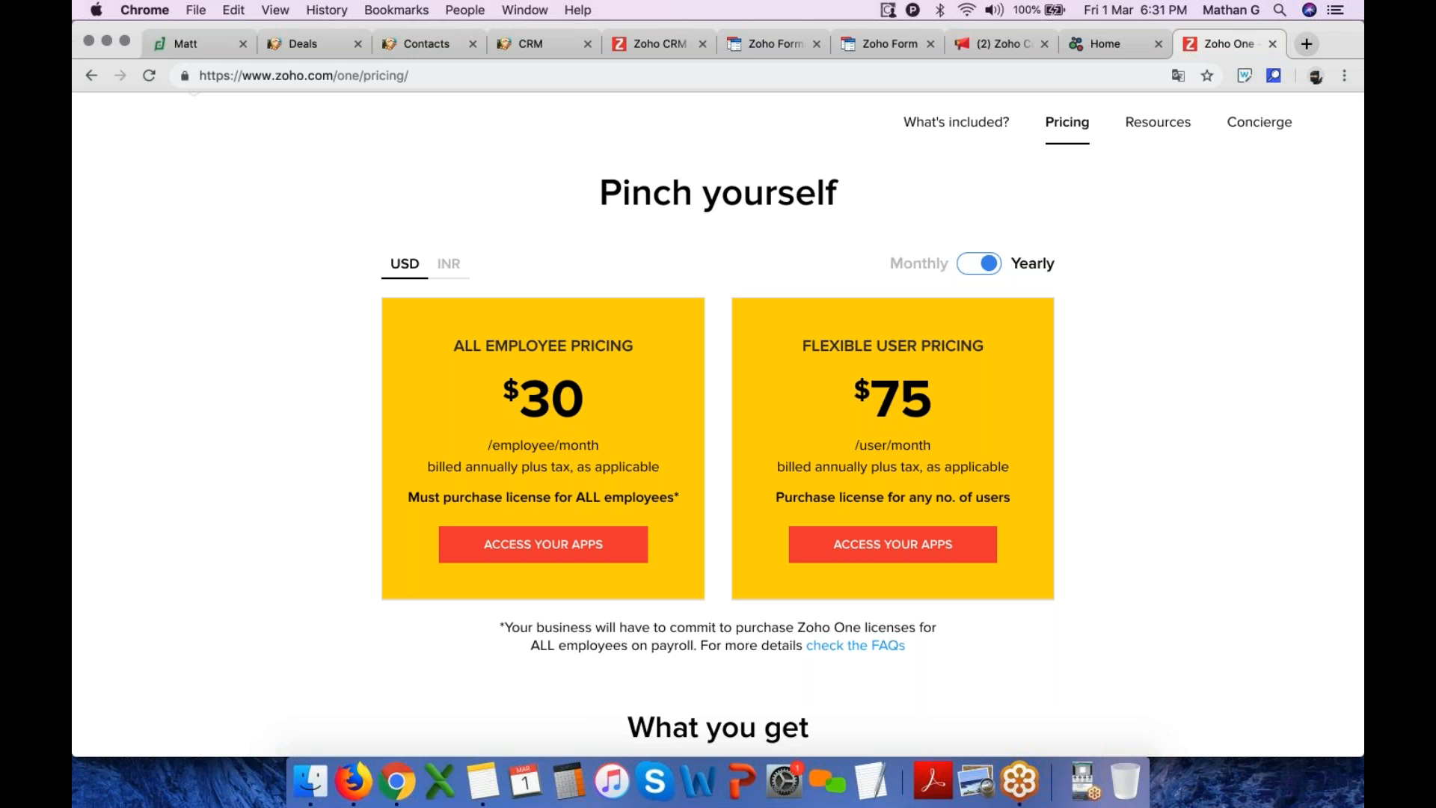
click(1309, 44)
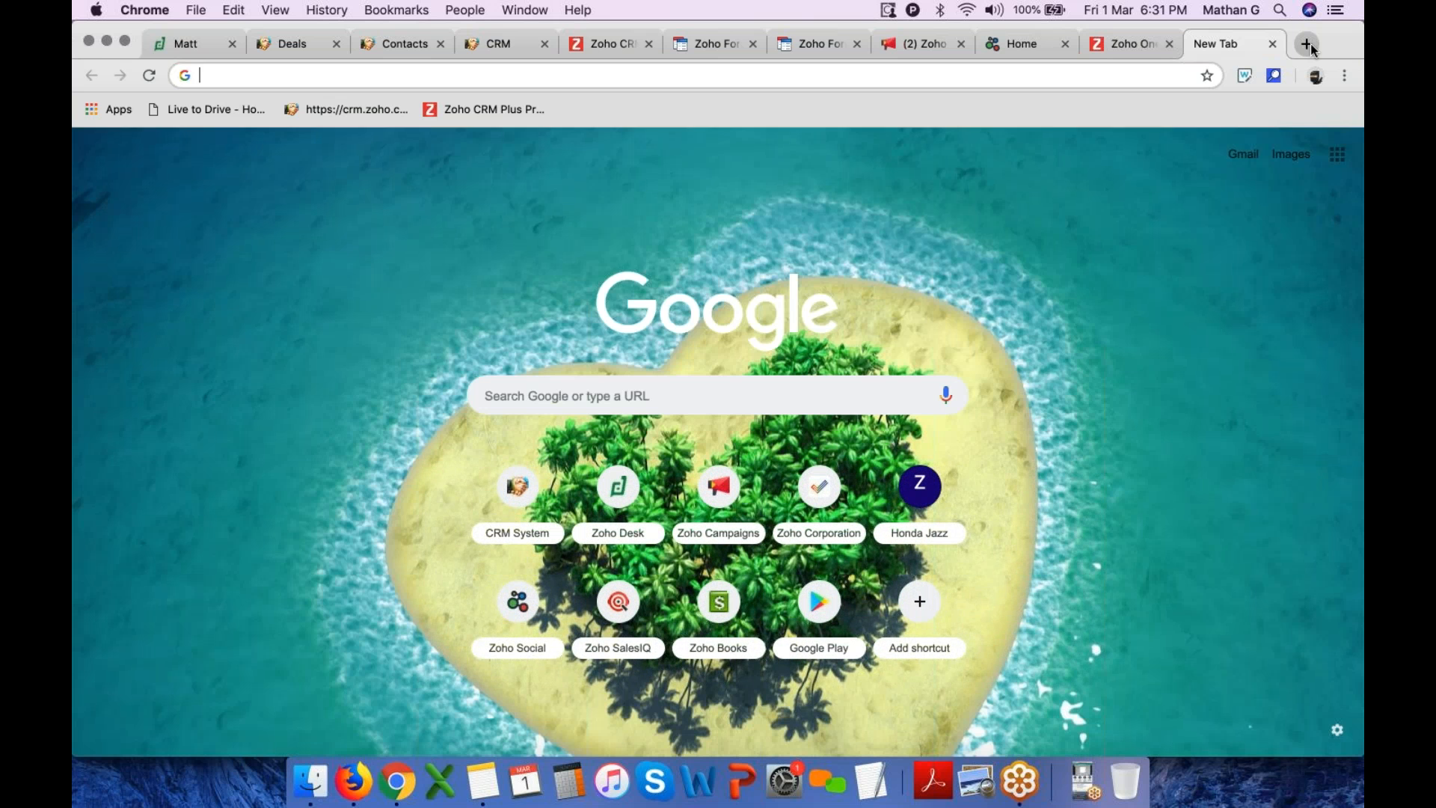
text(crmplus)
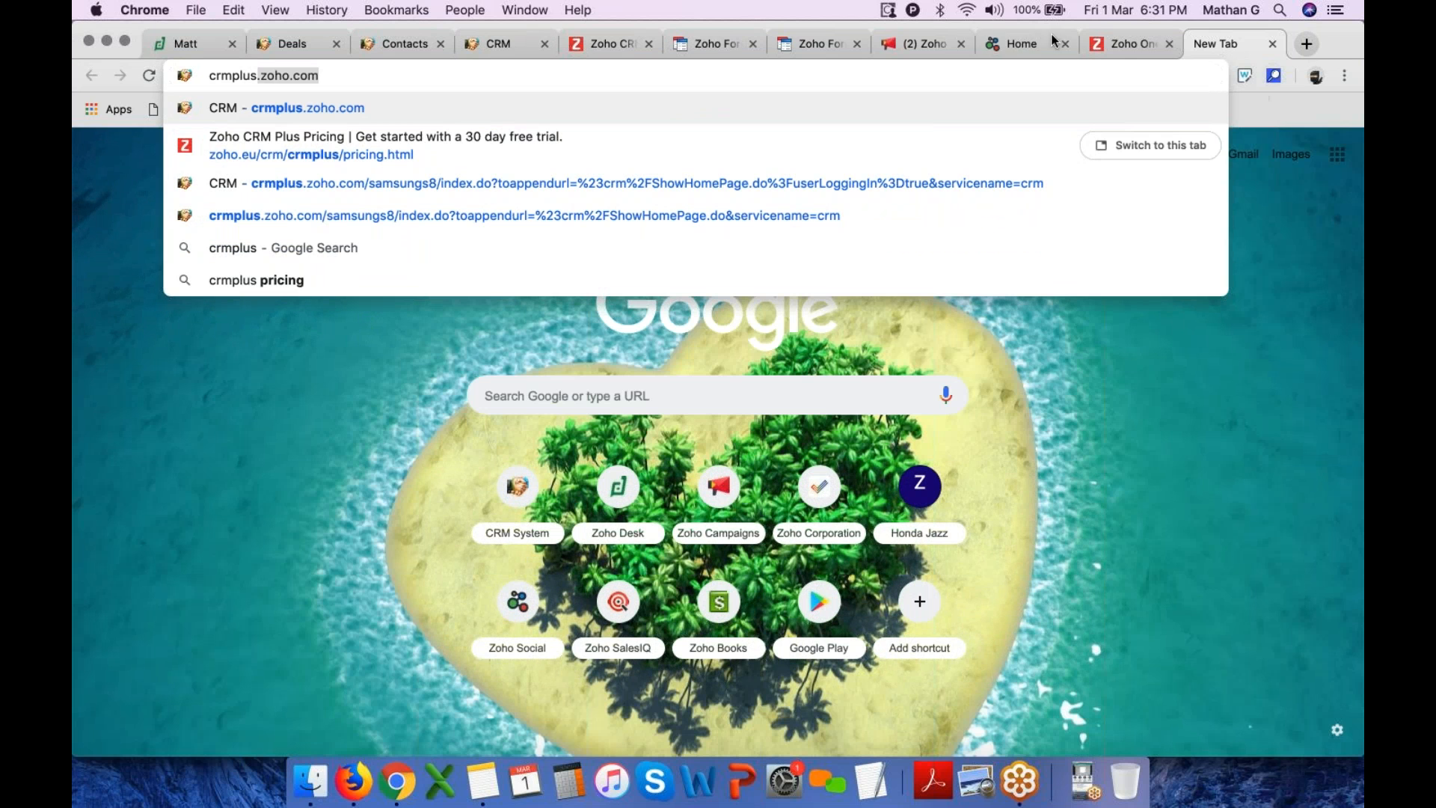
Open the Zoho CRM Plus pricing page from the bookmarks and switch prices between GBP and EUR, ending on GBP
click(1305, 45)
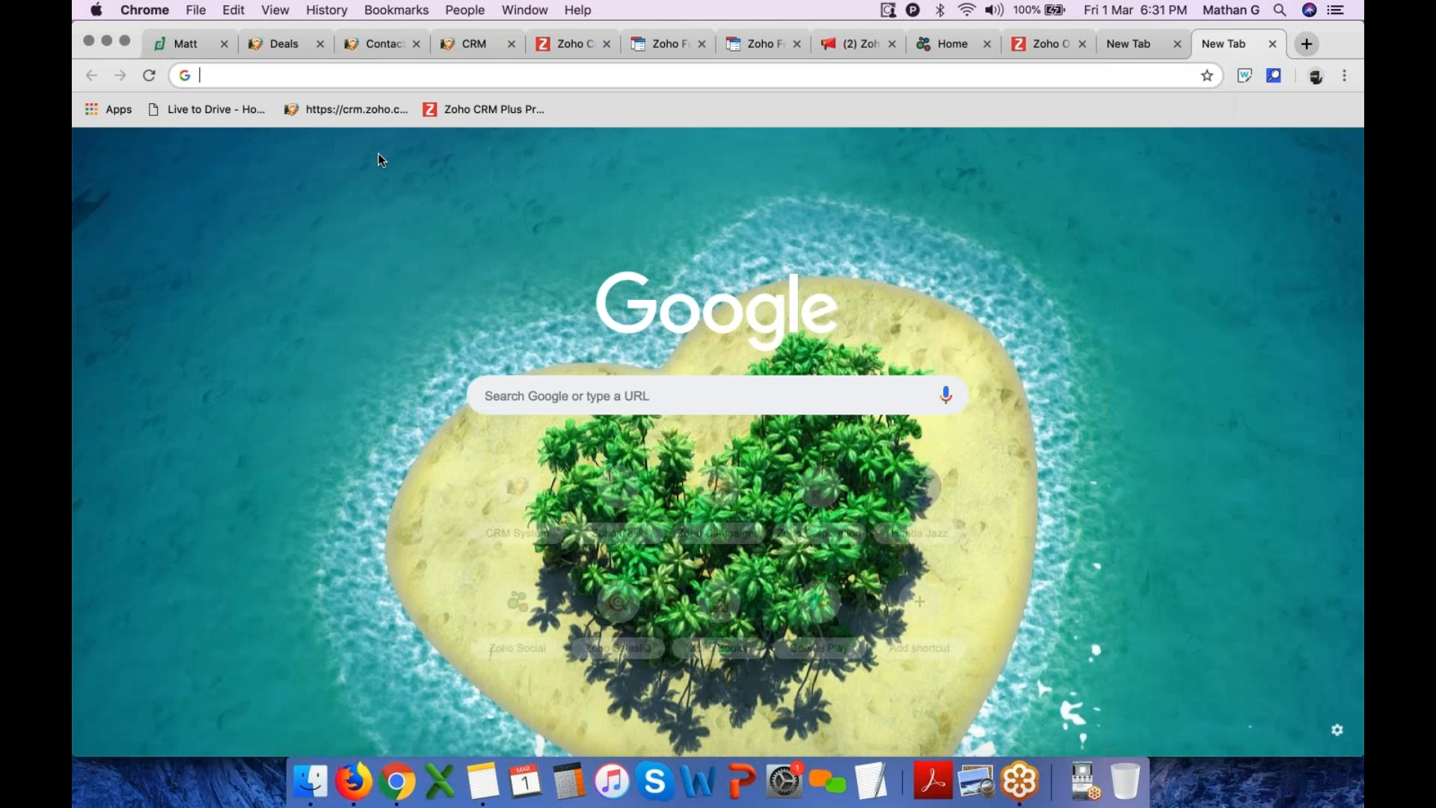
click(497, 107)
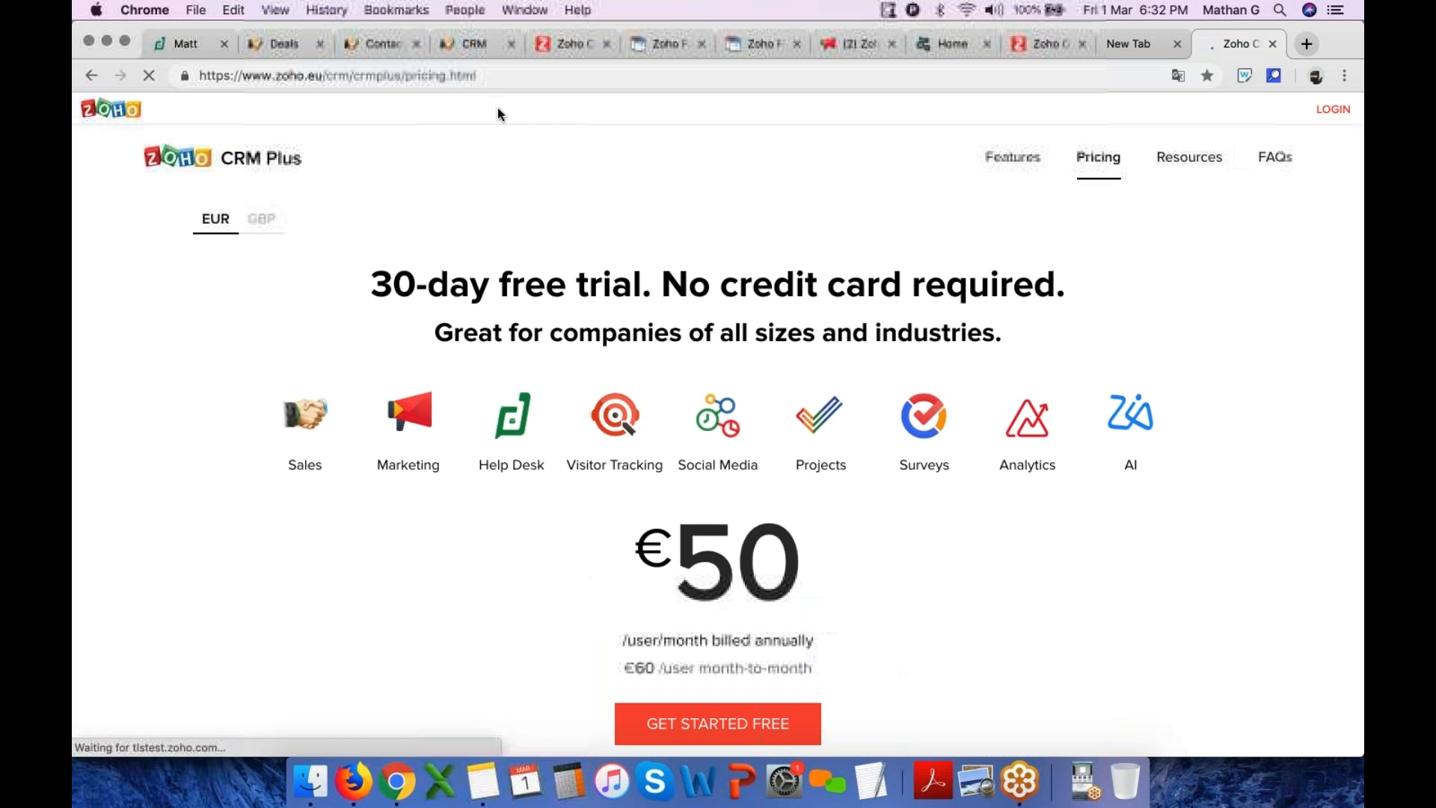
click(264, 220)
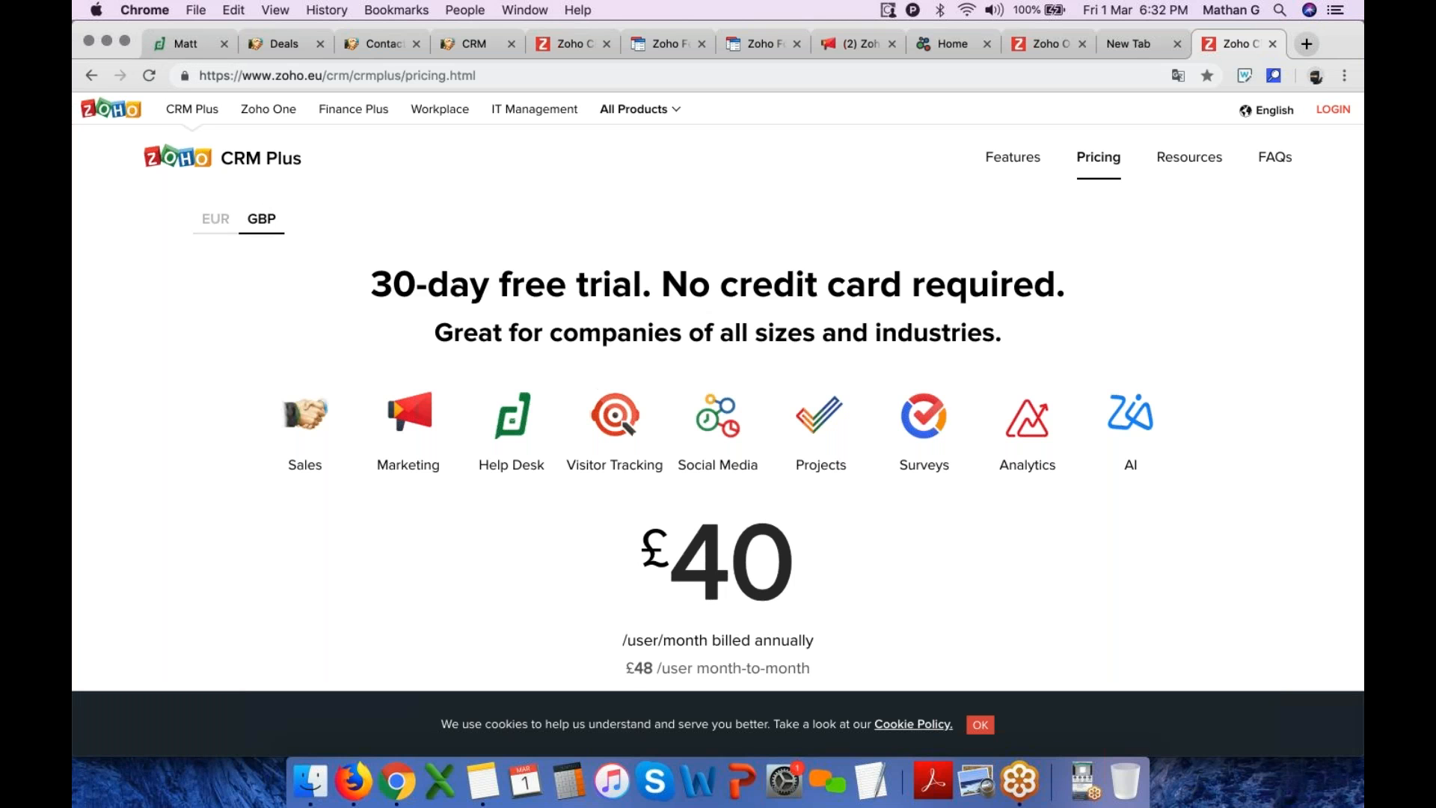
click(218, 223)
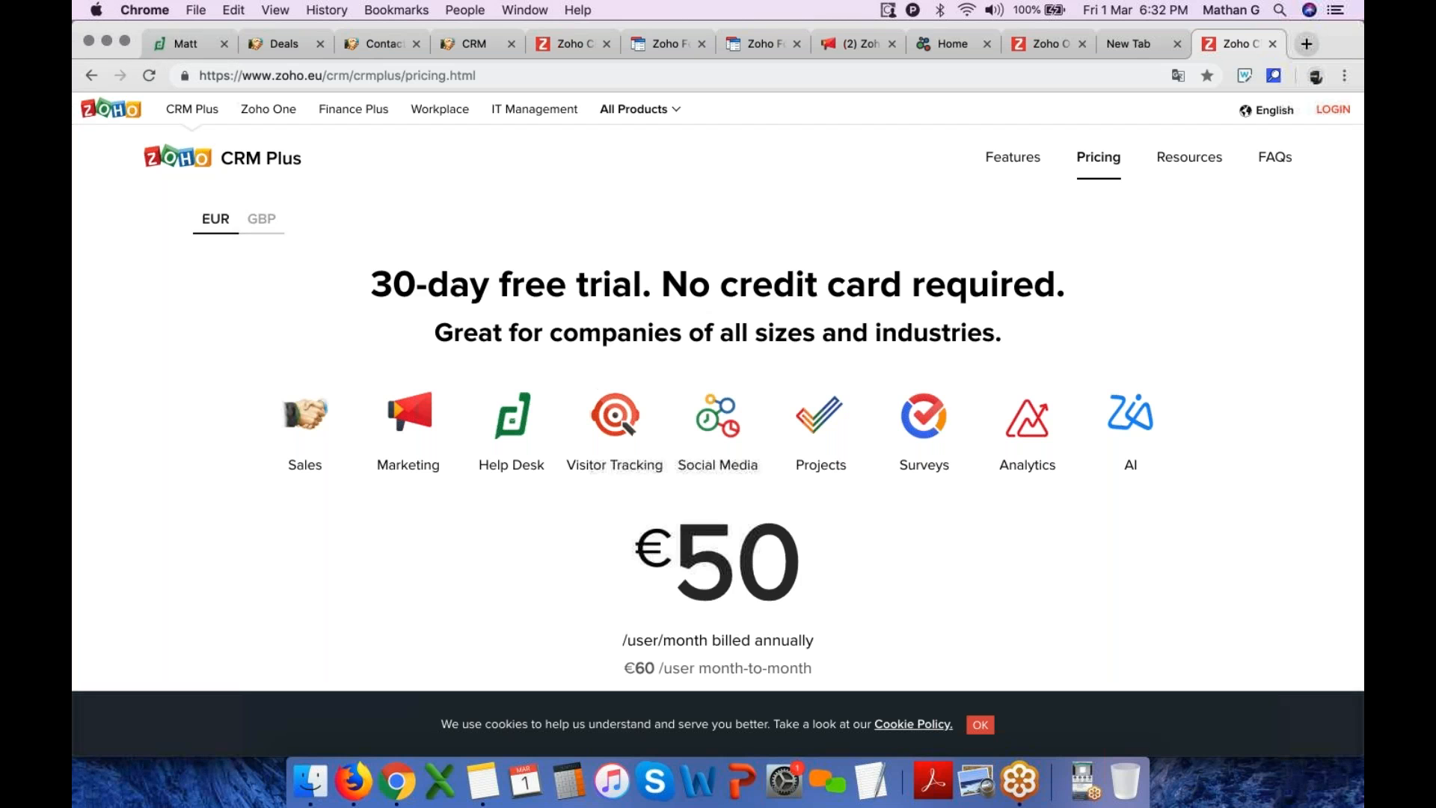
click(268, 219)
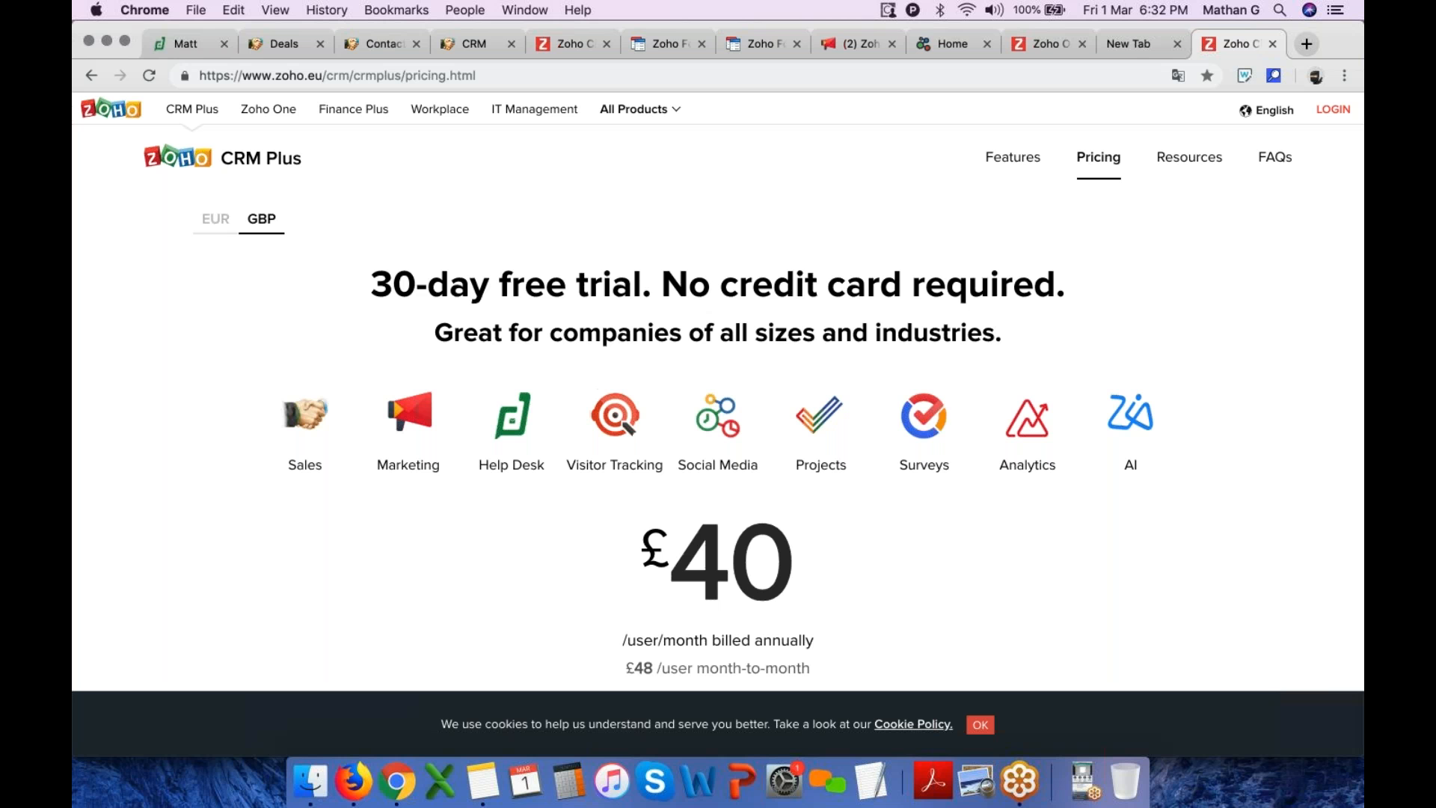
Return to the CRM tab and open the Deals list, then the Deal Dashboards
click(395, 46)
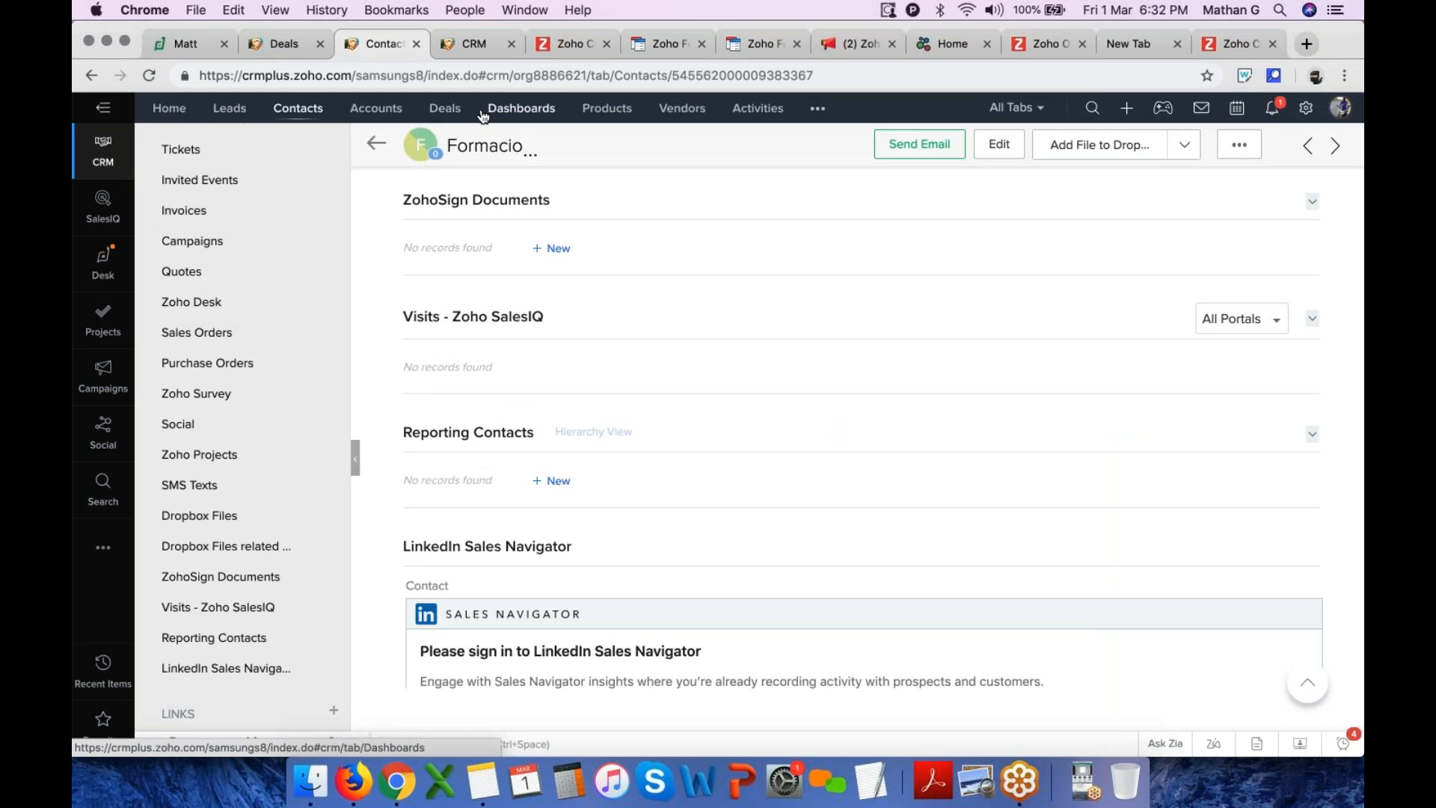
click(447, 112)
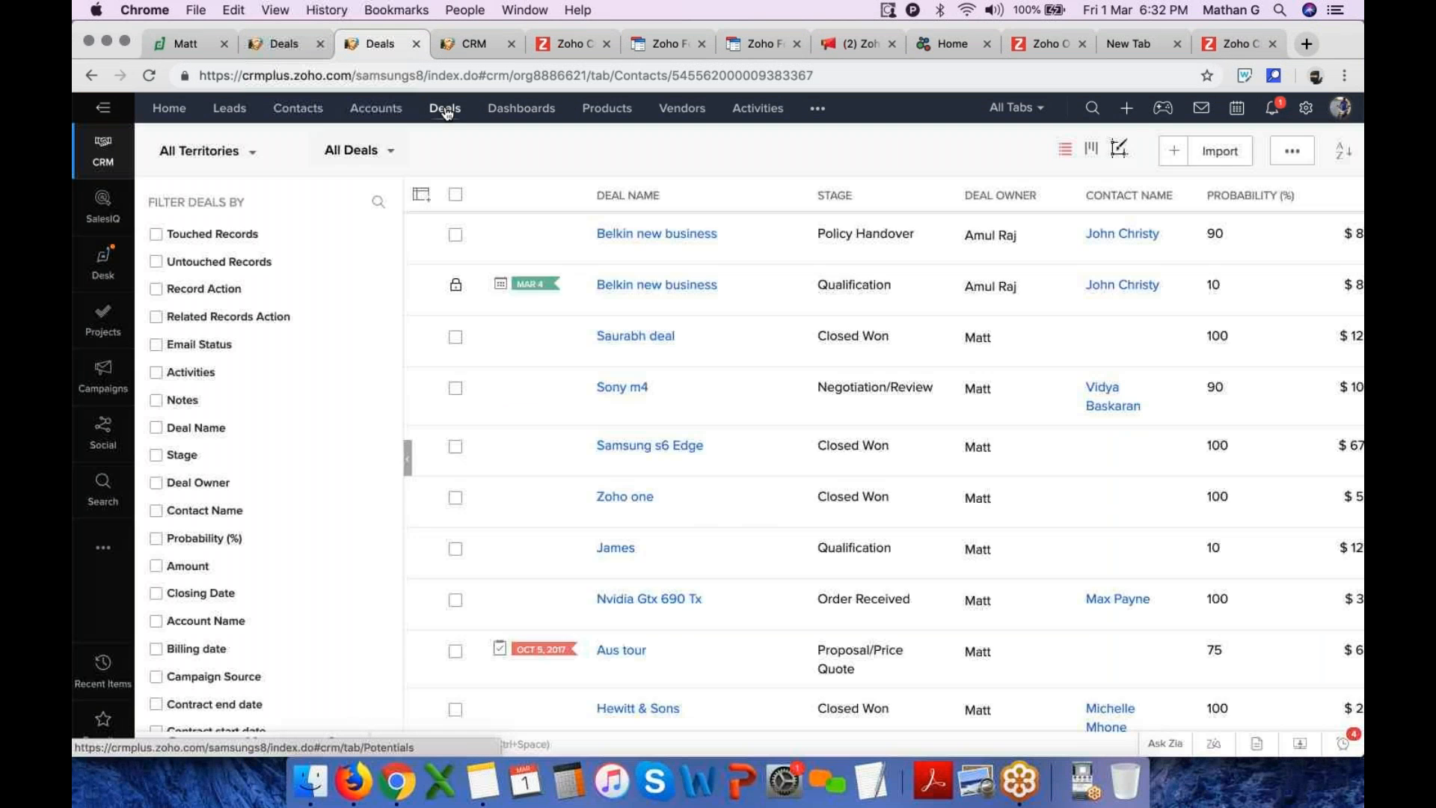
click(524, 110)
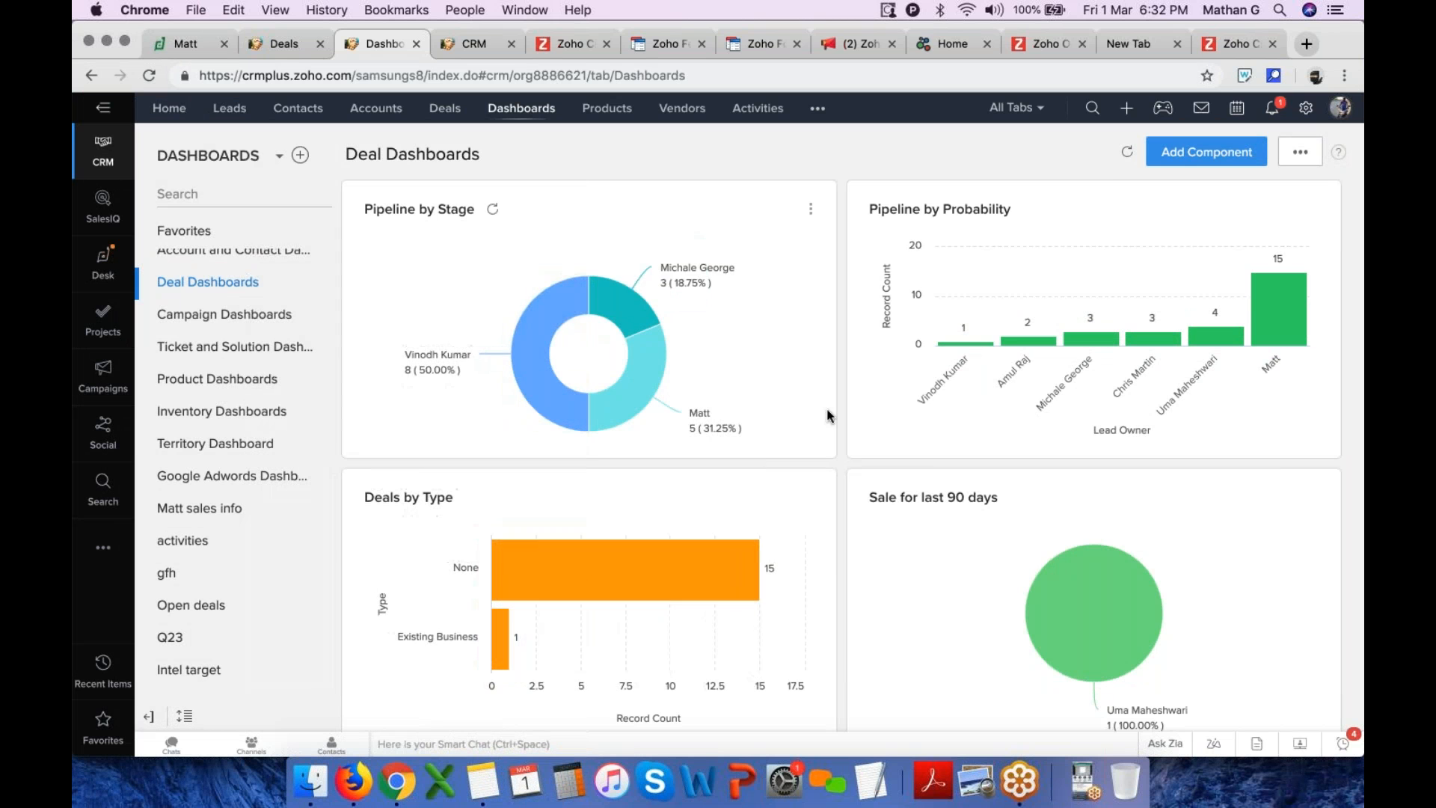
Scroll through the charts on the Deal Dashboards
scroll(760, 434, down, 6)
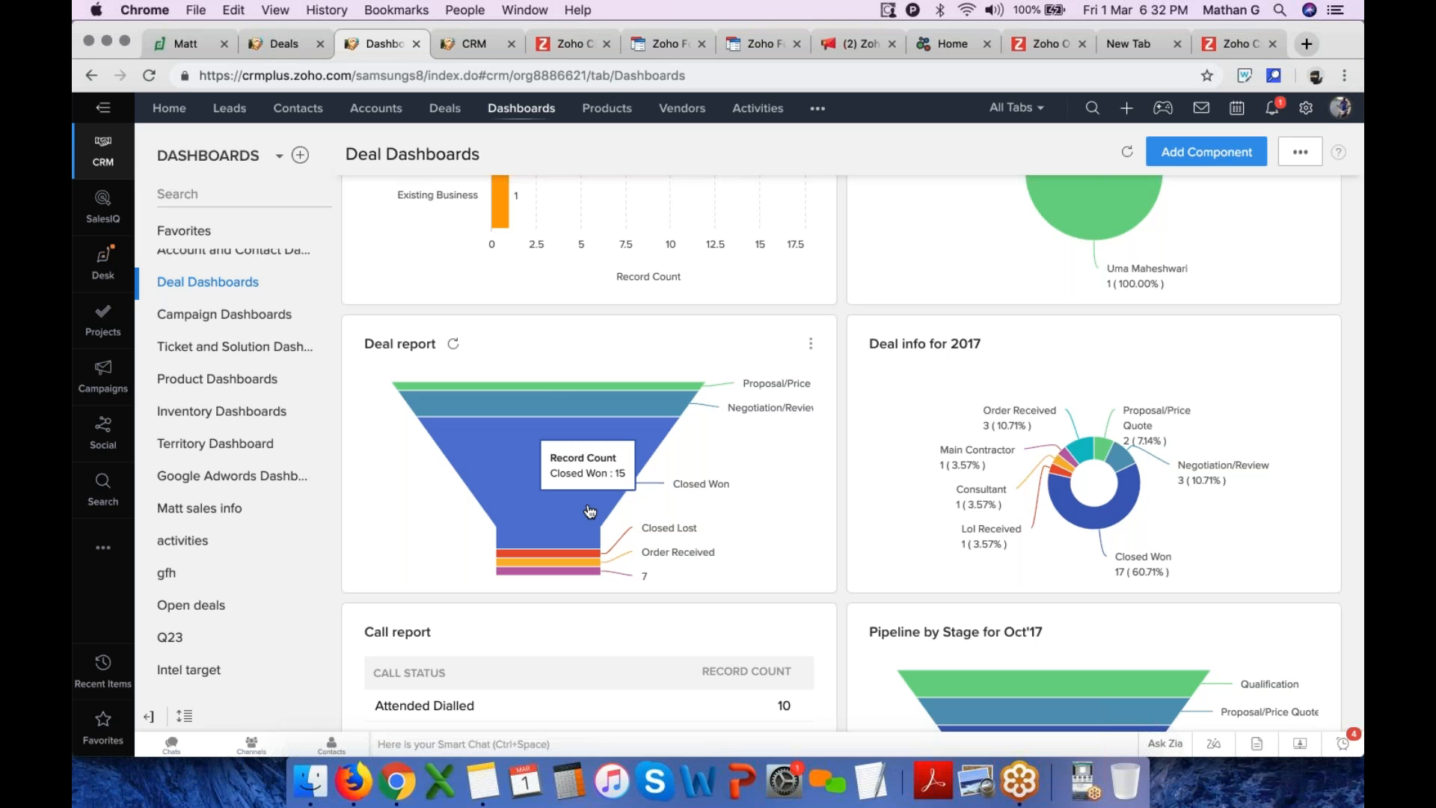
In the CRM tab, open the Deals list and filter it by Stage is Policy Handover
click(468, 43)
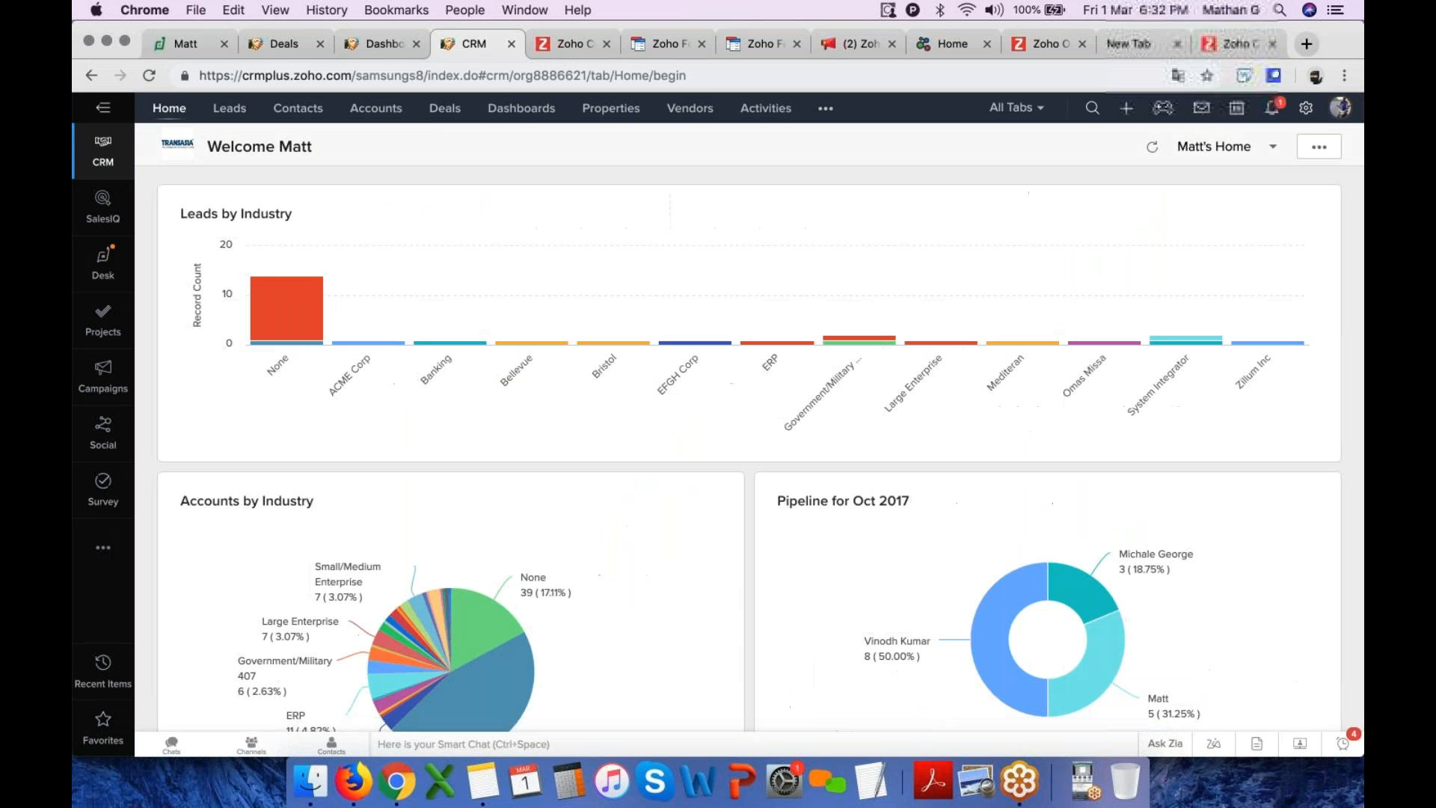
click(445, 108)
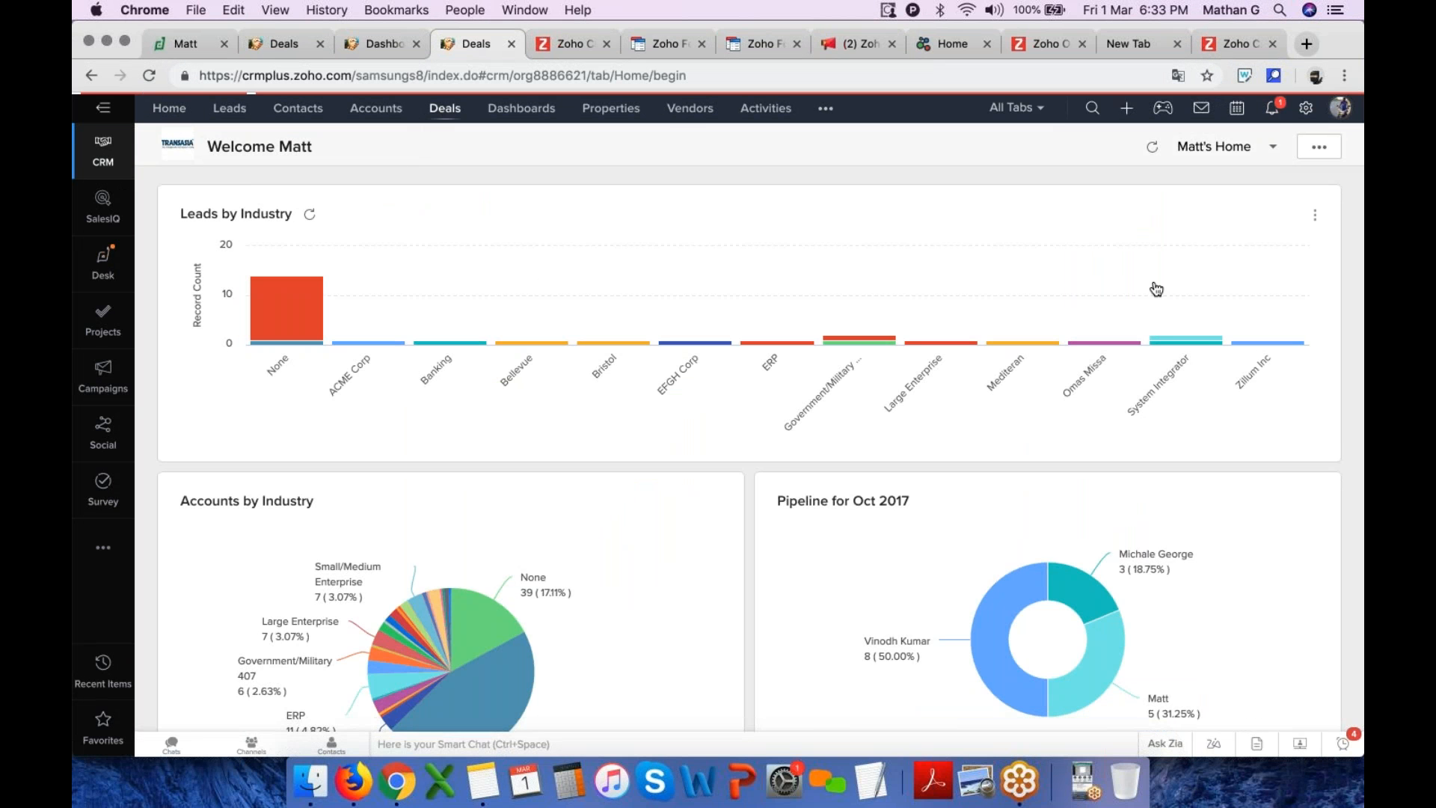
scroll(1154, 282, right, 3)
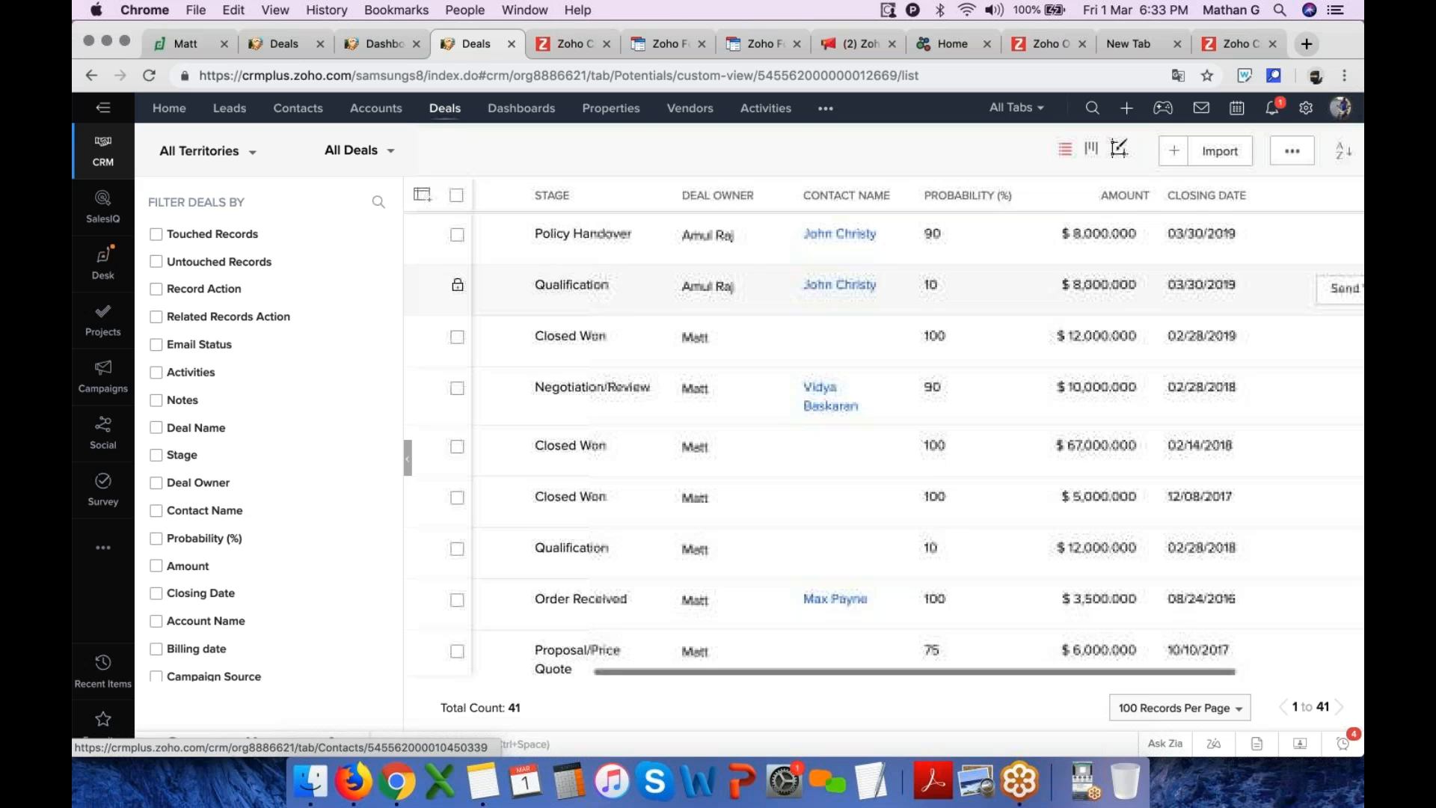
scroll(883, 426, left, 2)
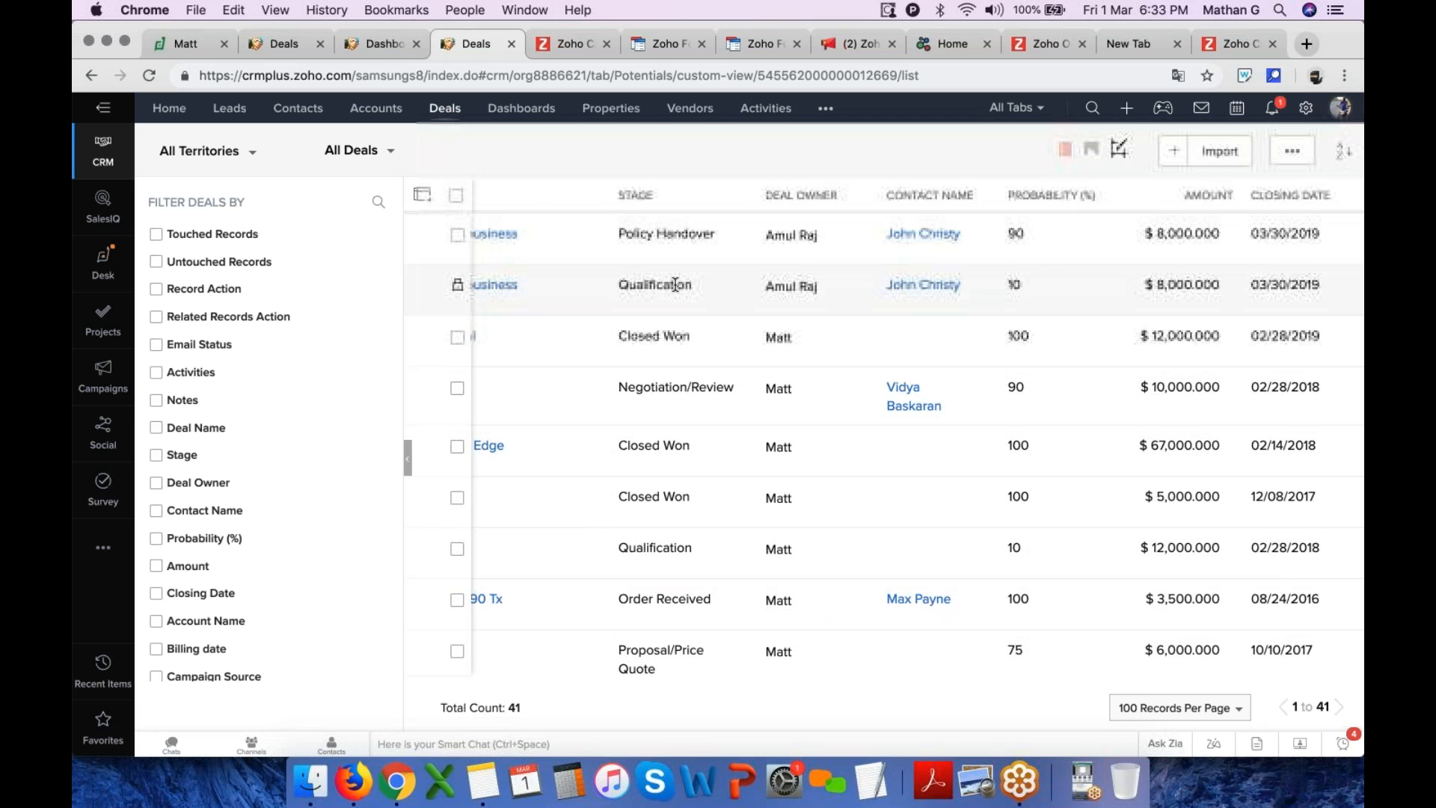
scroll(674, 282, left, 3)
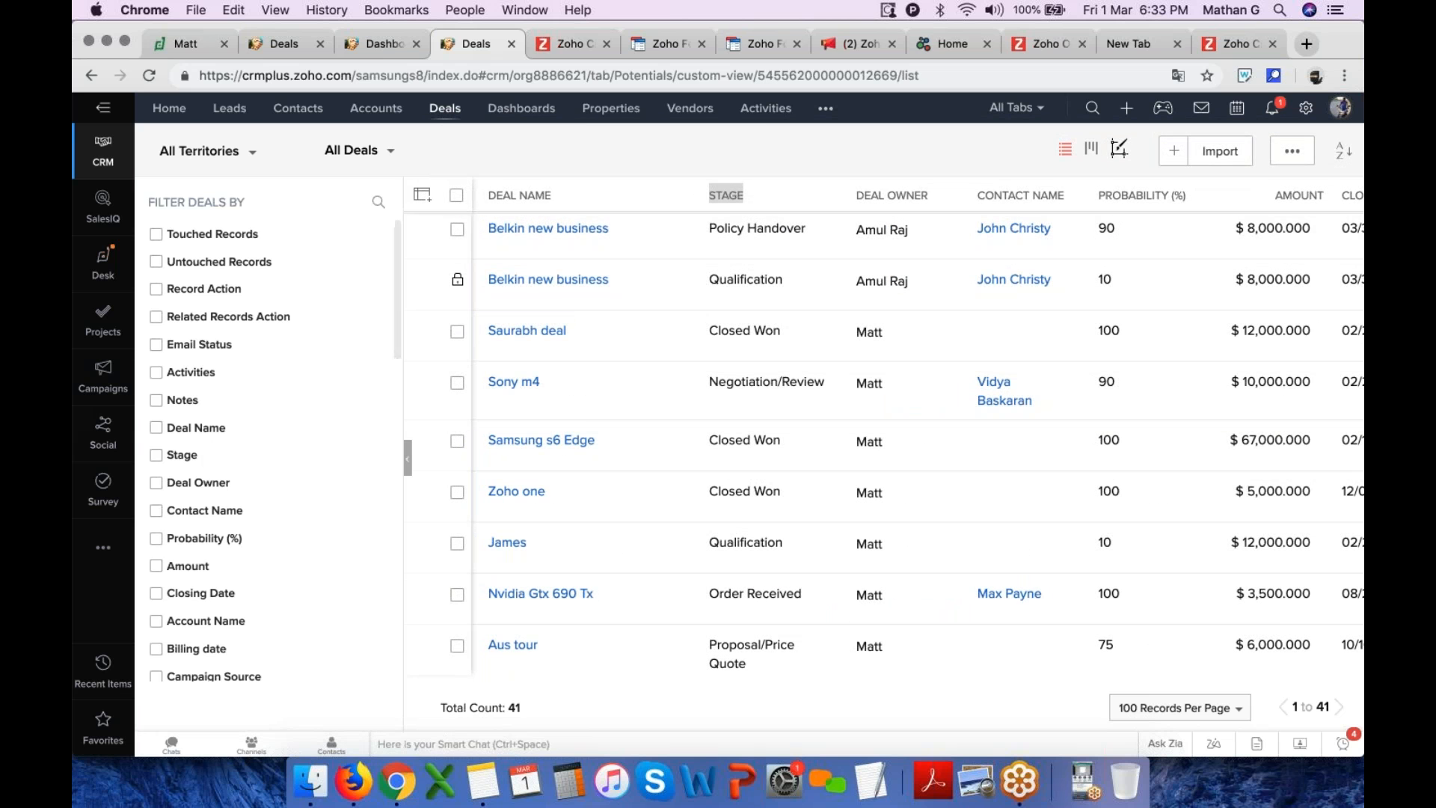
click(193, 455)
click(212, 504)
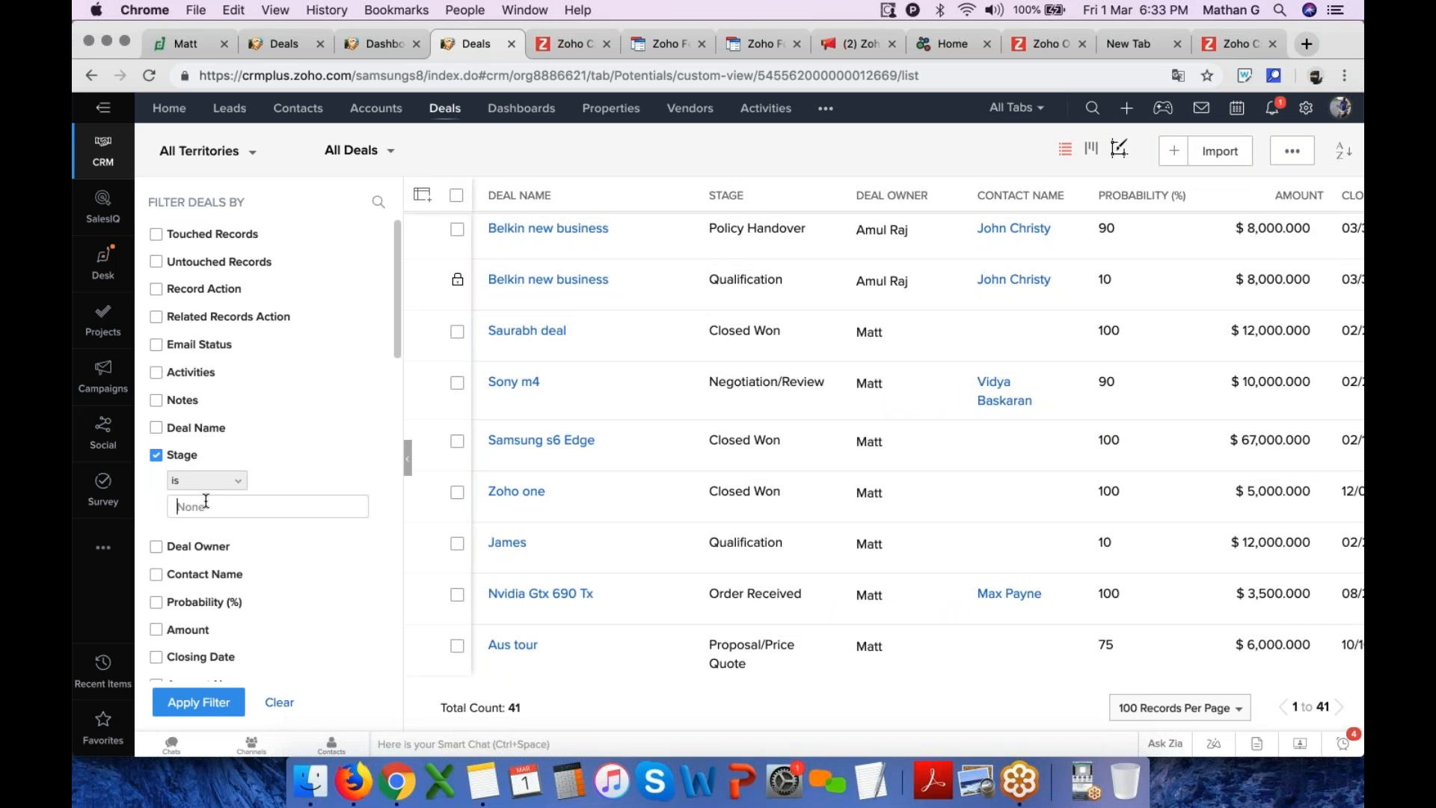
click(227, 648)
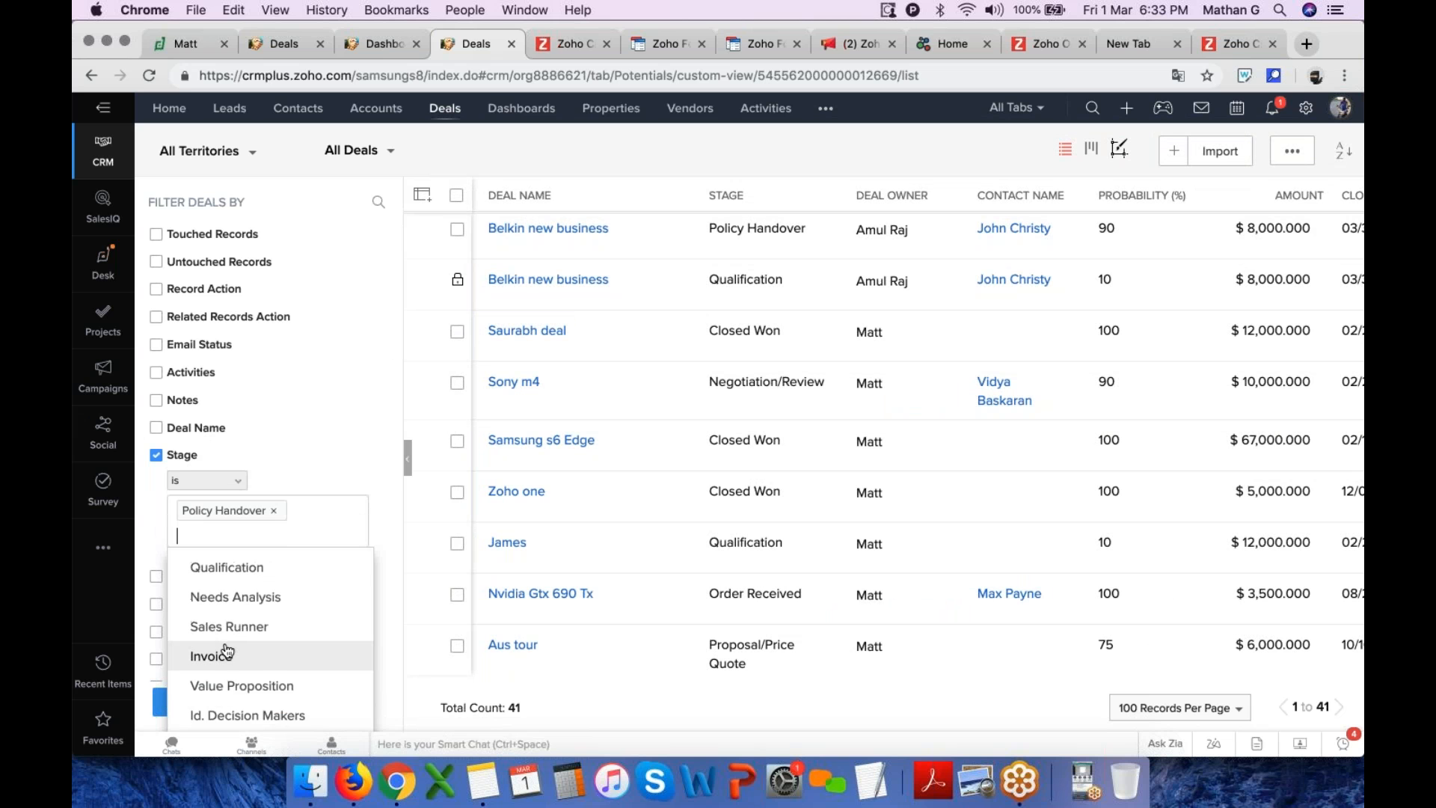
click(198, 702)
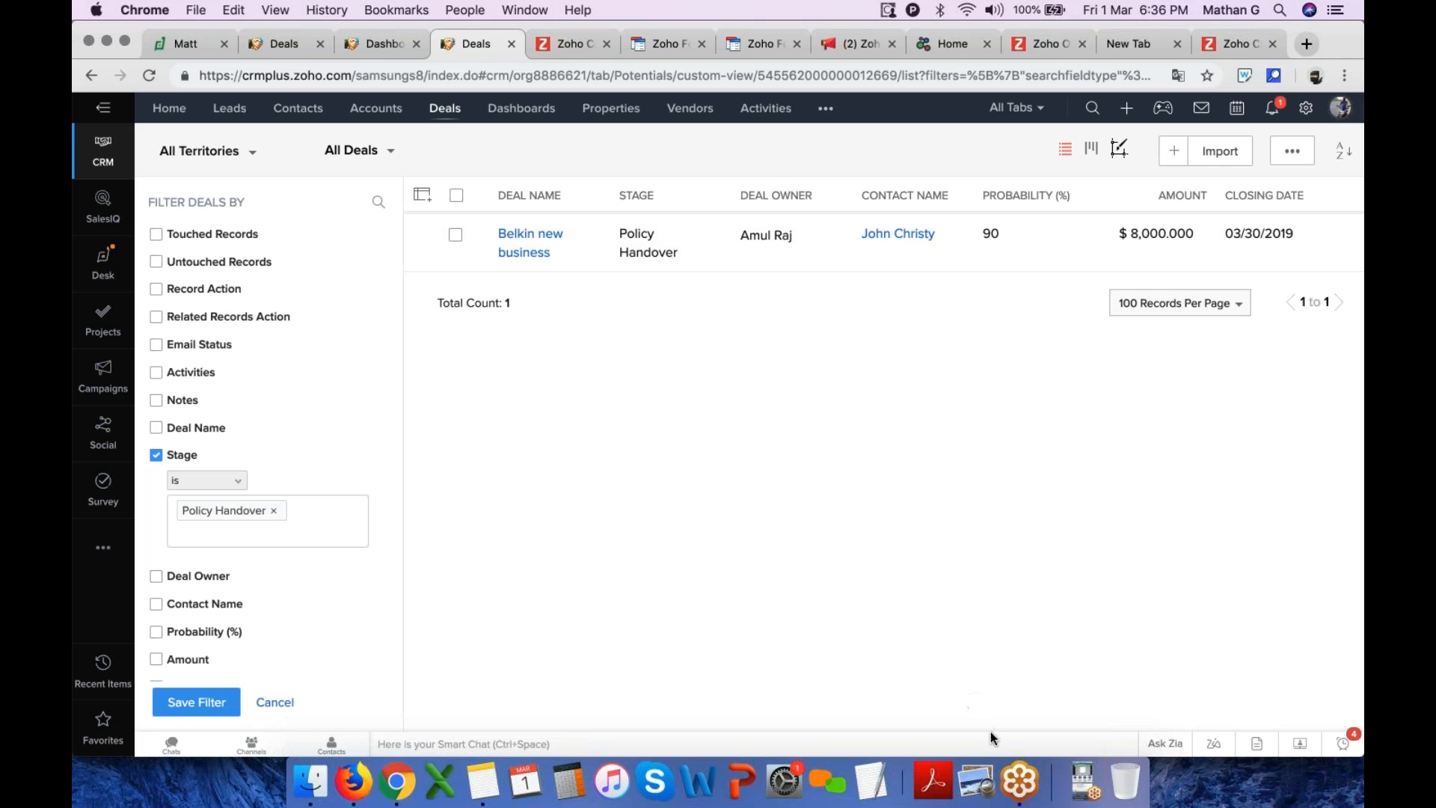
Switch to the GoToMeeting app
click(1018, 780)
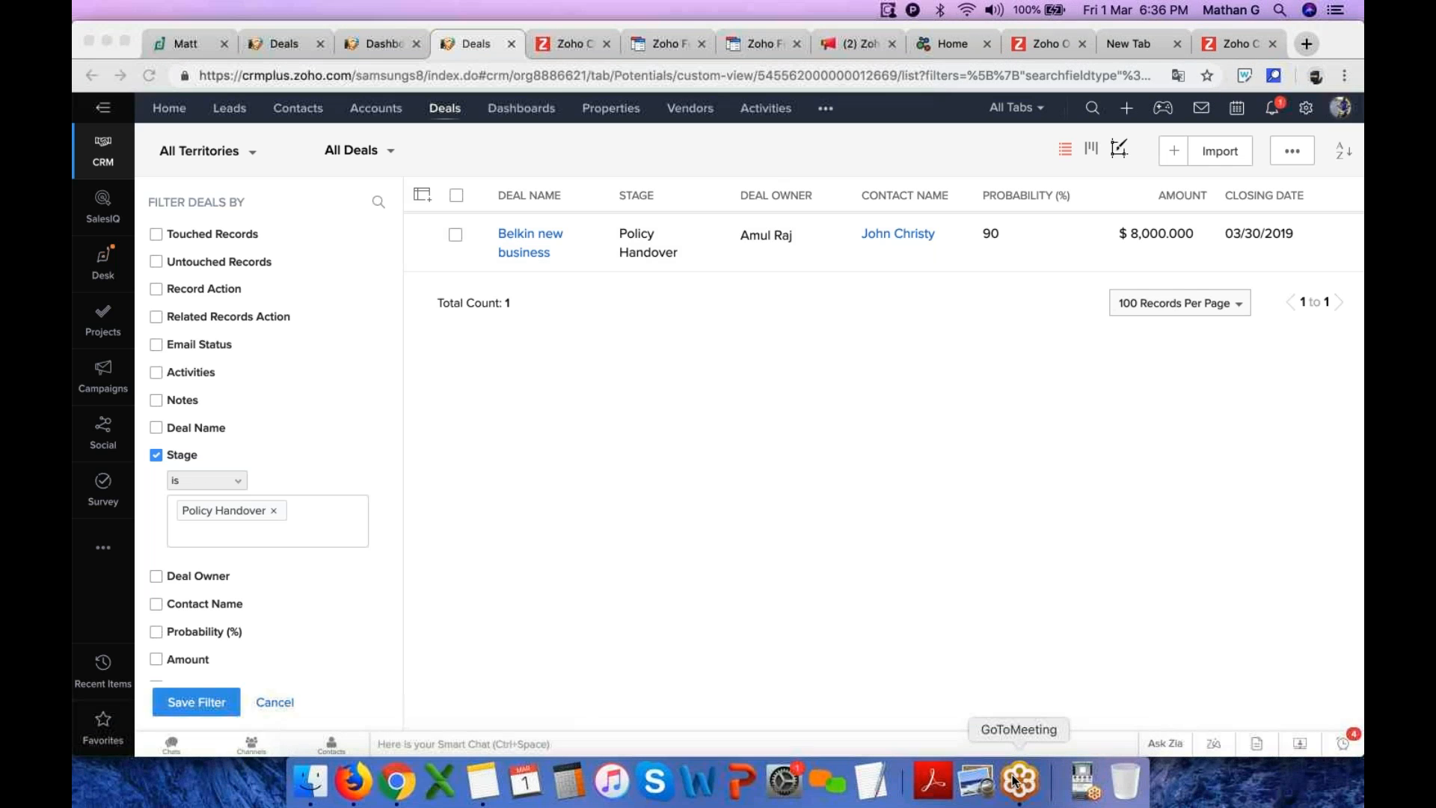